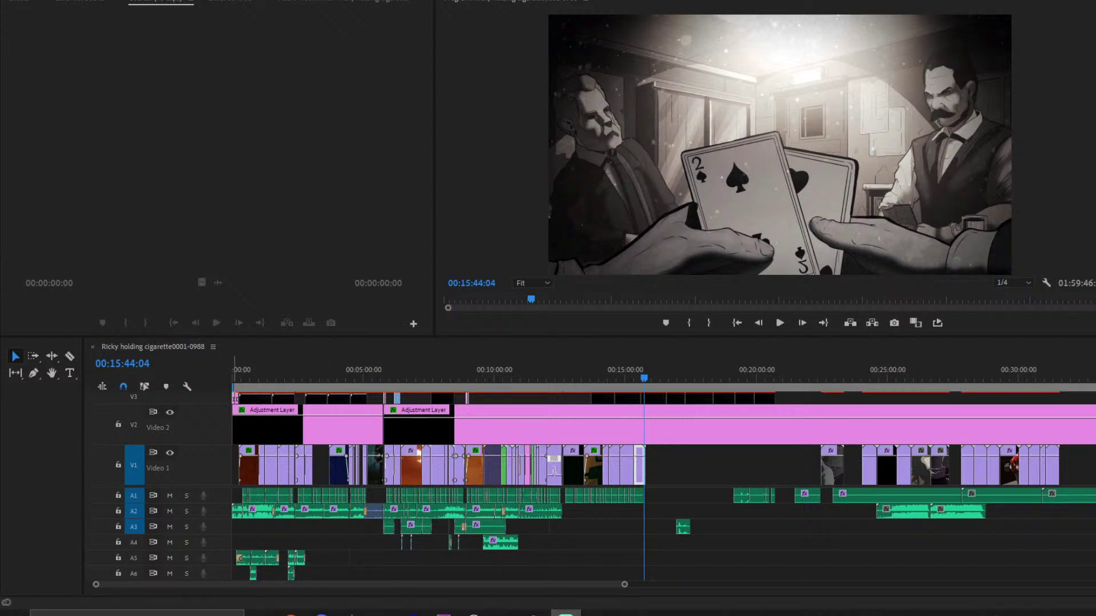
- Play the start of the Bar Scene clip on Video 1, from the Bogotá, Colombia title at about 17 seconds
{"action": "left_click", "coordinate": [361, 539]}
{"action": "left_click_drag", "start_coordinate": [263, 374], "coordinate": [230, 372]}
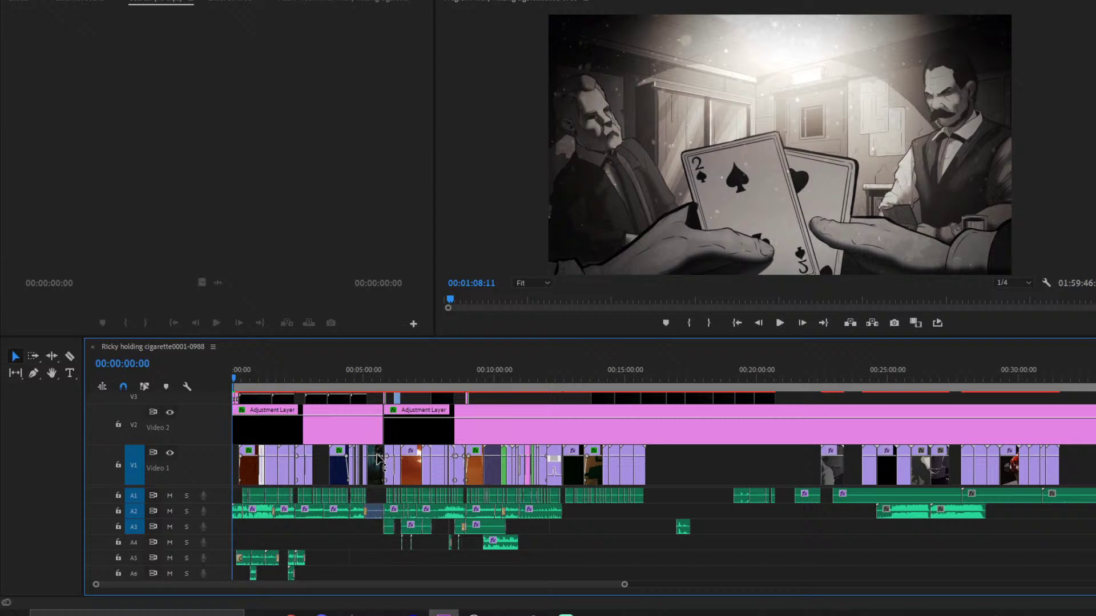
{"action": "left_click_drag", "start_coordinate": [626, 587], "coordinate": [516, 587]}
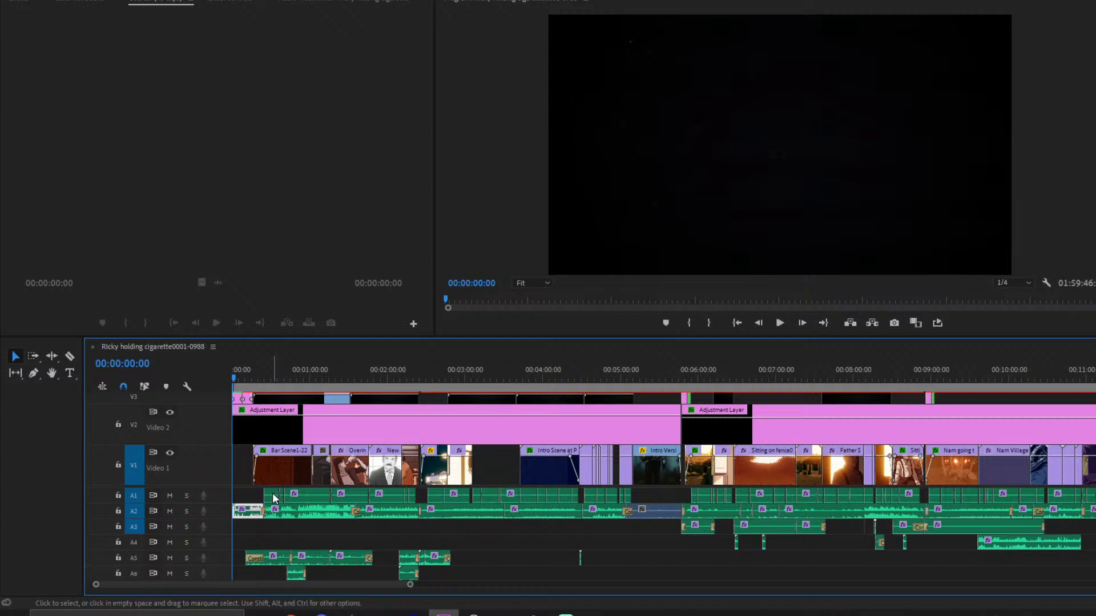
{"action": "left_click_drag", "start_coordinate": [410, 586], "coordinate": [319, 585]}
{"action": "left_click", "coordinate": [279, 378]}
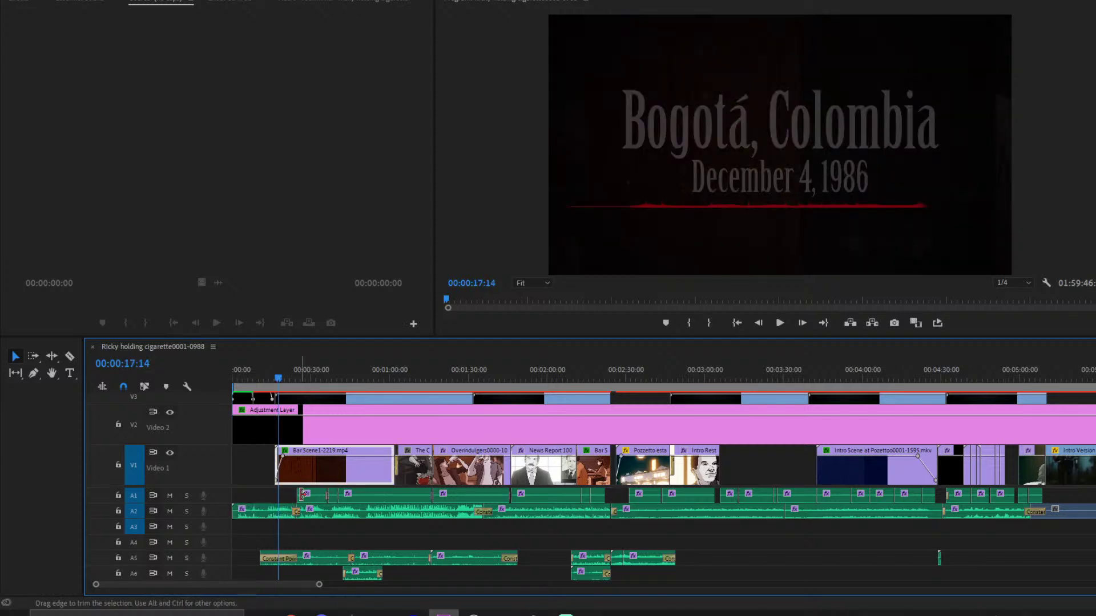
{"action": "key", "text": "space"}
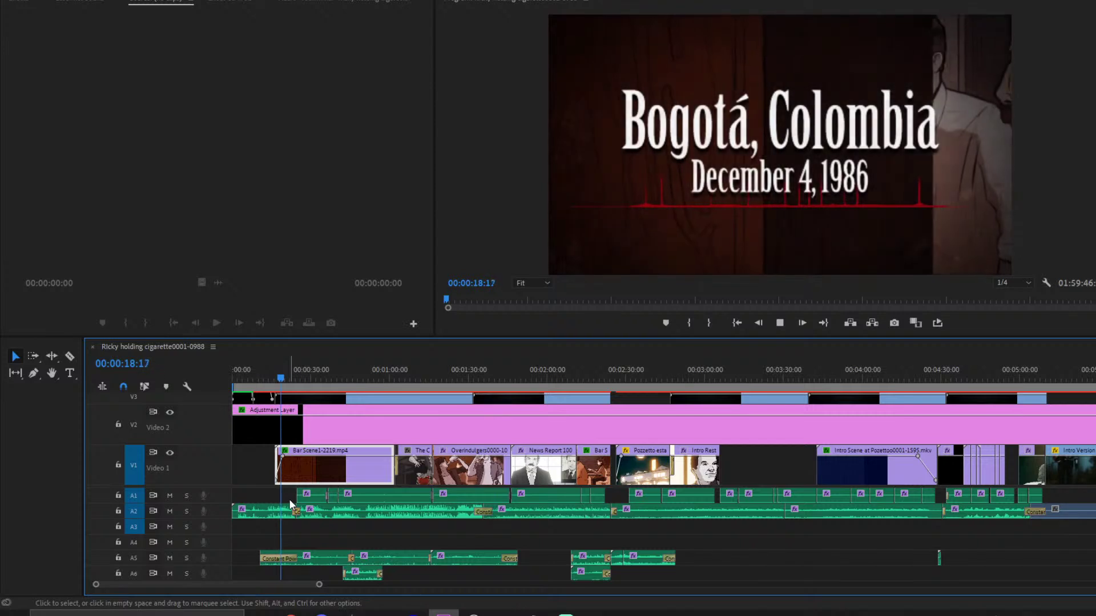
{"action": "left_click", "coordinate": [271, 501]}
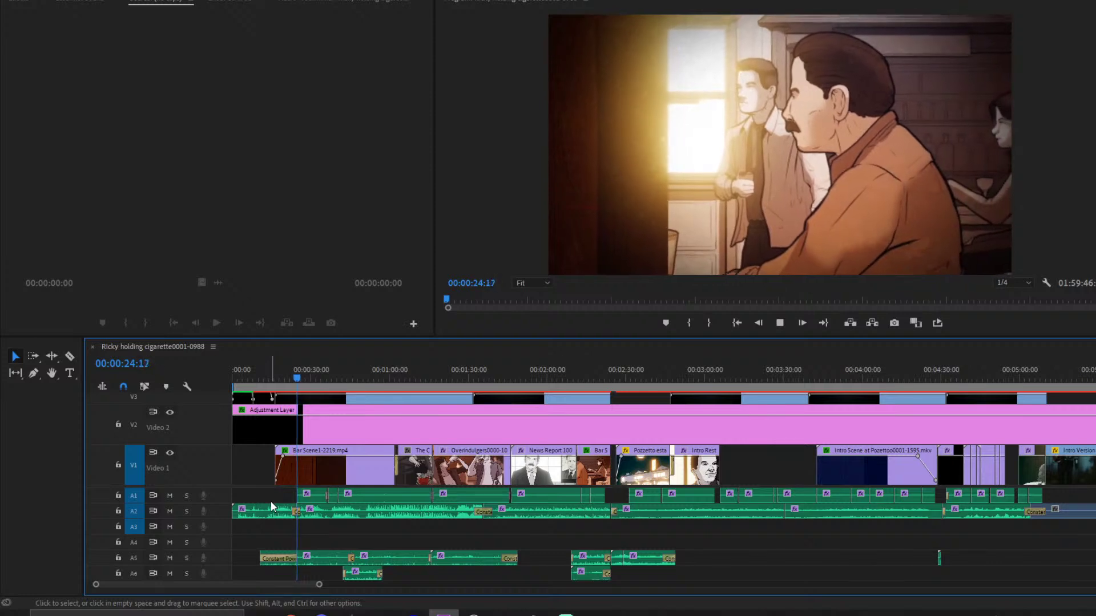
{"action": "key", "text": "space"}
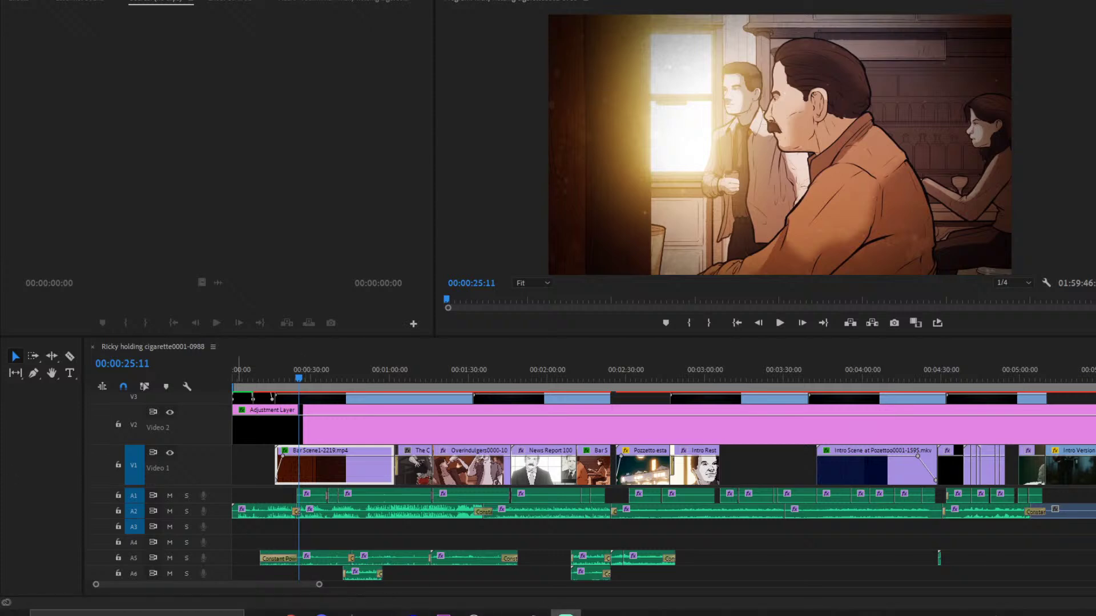
- Play the NOTICE title card from about five seconds into the sequence
{"action": "left_click", "coordinate": [249, 383]}
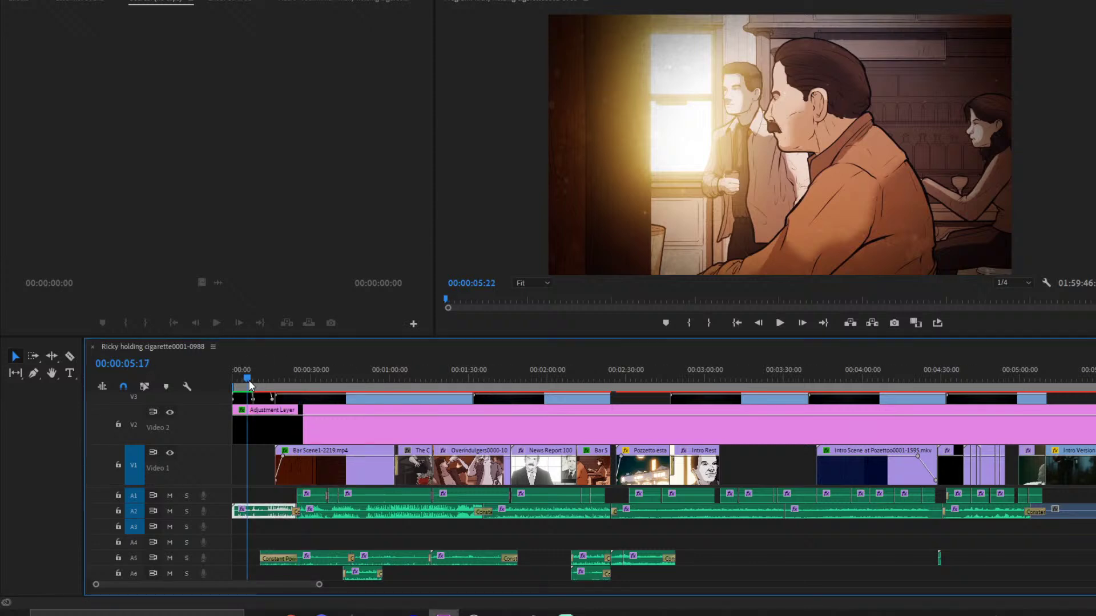
{"action": "key", "text": "space"}
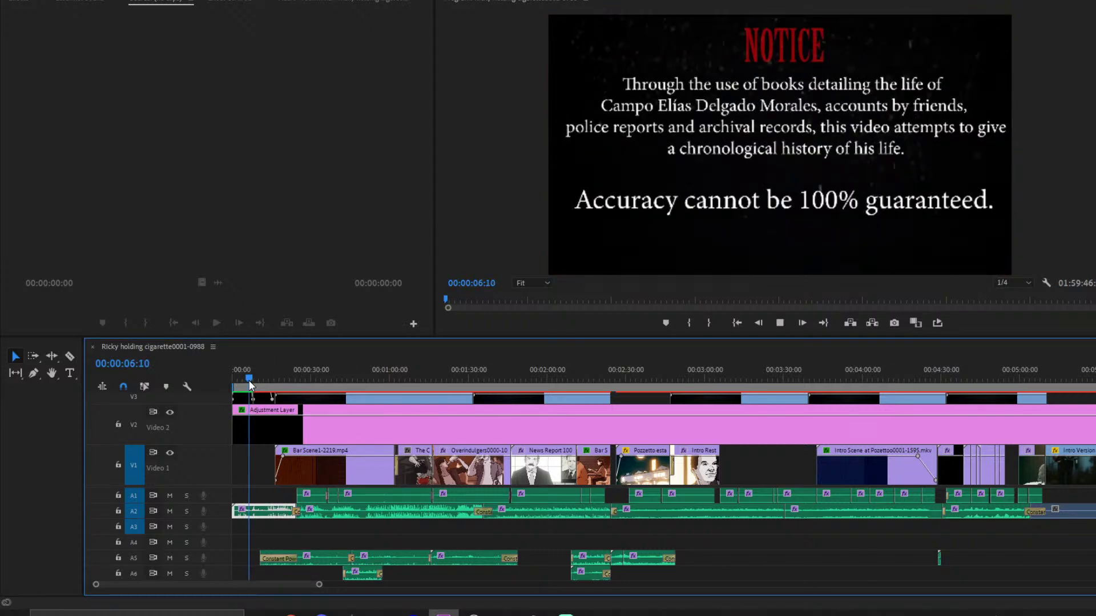
{"action": "key", "text": "alt+Tab"}
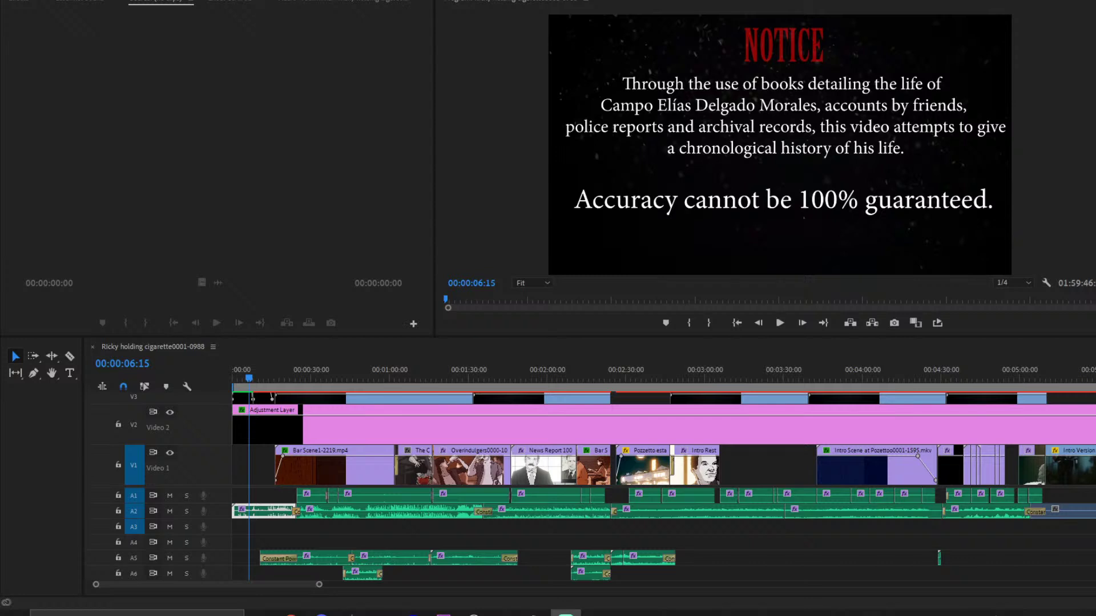
- Look over the timeline clips from the bar scene and intro up to the Nam Village section
{"action": "left_click", "coordinate": [251, 460]}
{"action": "scroll", "coordinate": [313, 491], "scroll_direction": "down", "scroll_amount": 1}
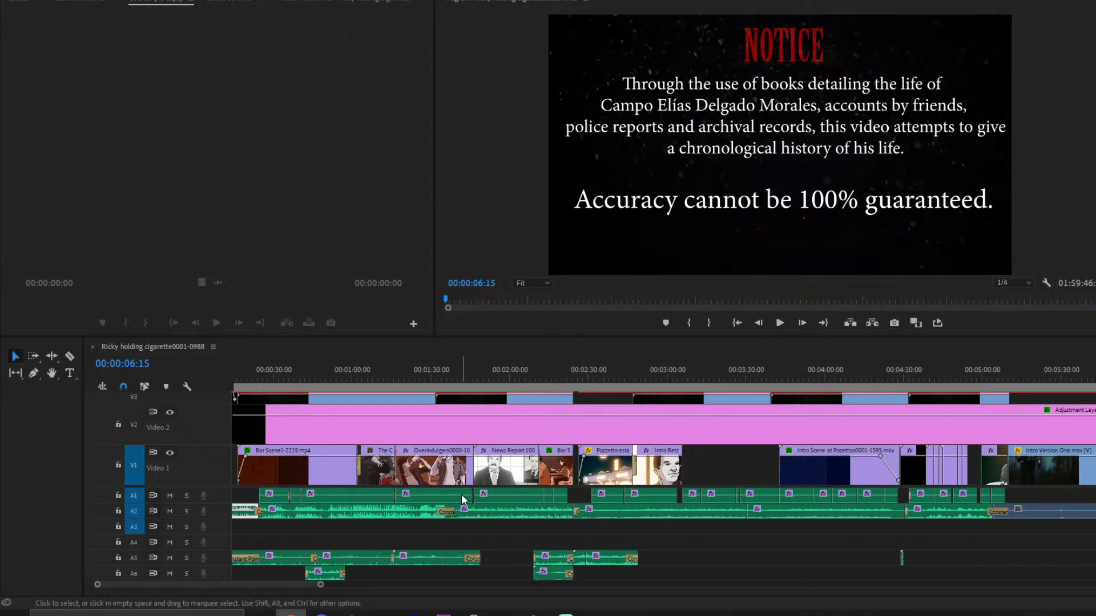
{"action": "scroll", "coordinate": [463, 494], "scroll_direction": "down", "scroll_amount": 4}
{"action": "scroll", "coordinate": [471, 495], "scroll_direction": "down", "scroll_amount": 4}
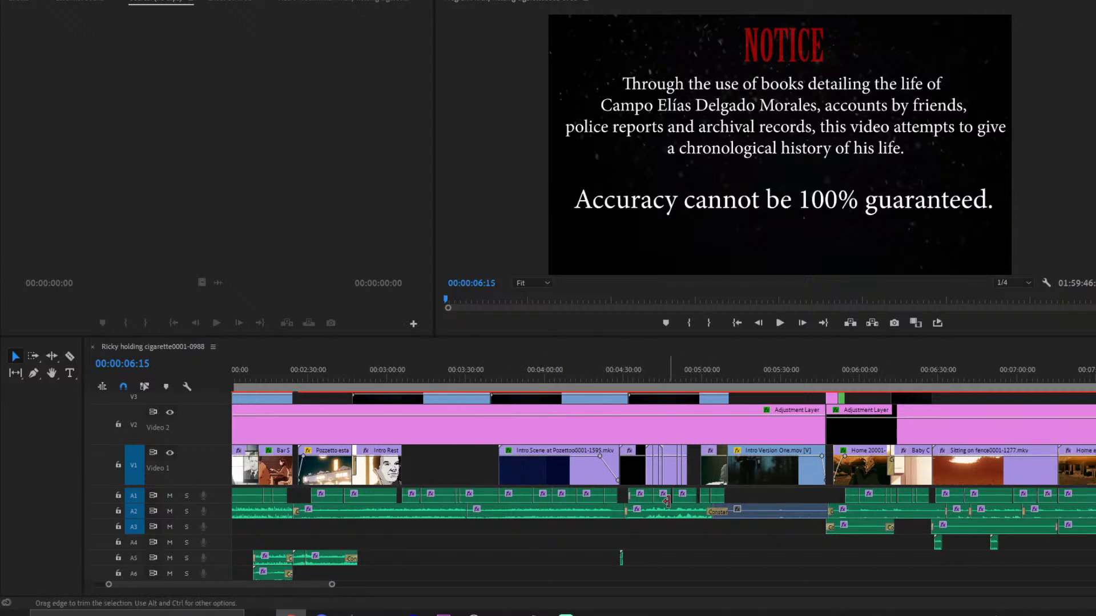
{"action": "scroll", "coordinate": [618, 515], "scroll_direction": "down", "scroll_amount": 3}
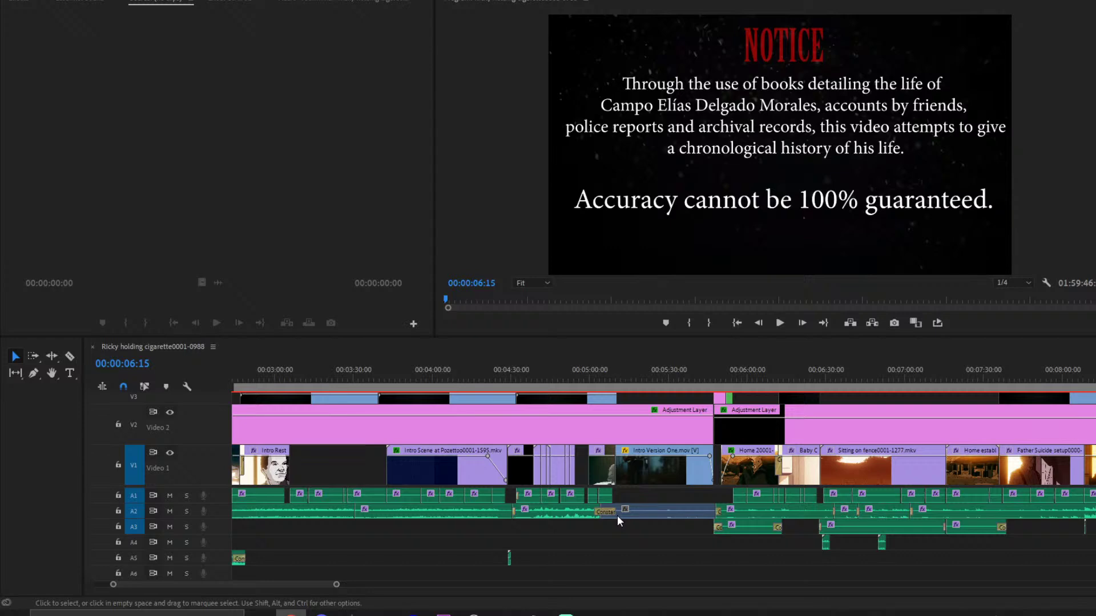
{"action": "scroll", "coordinate": [688, 516], "scroll_direction": "down", "scroll_amount": 5}
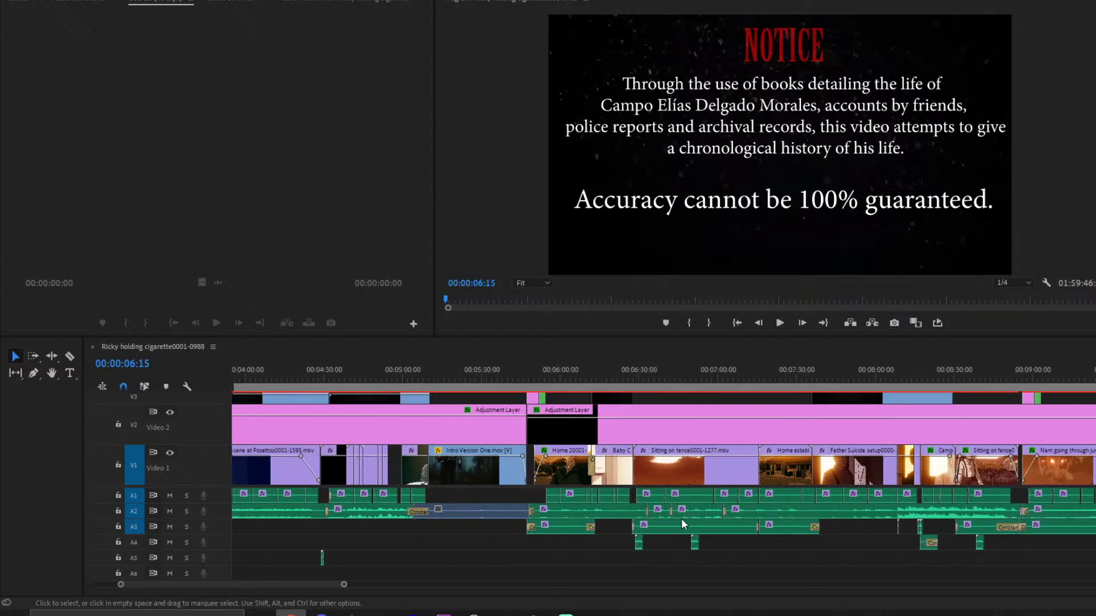
{"action": "scroll", "coordinate": [684, 519], "scroll_direction": "down", "scroll_amount": 6}
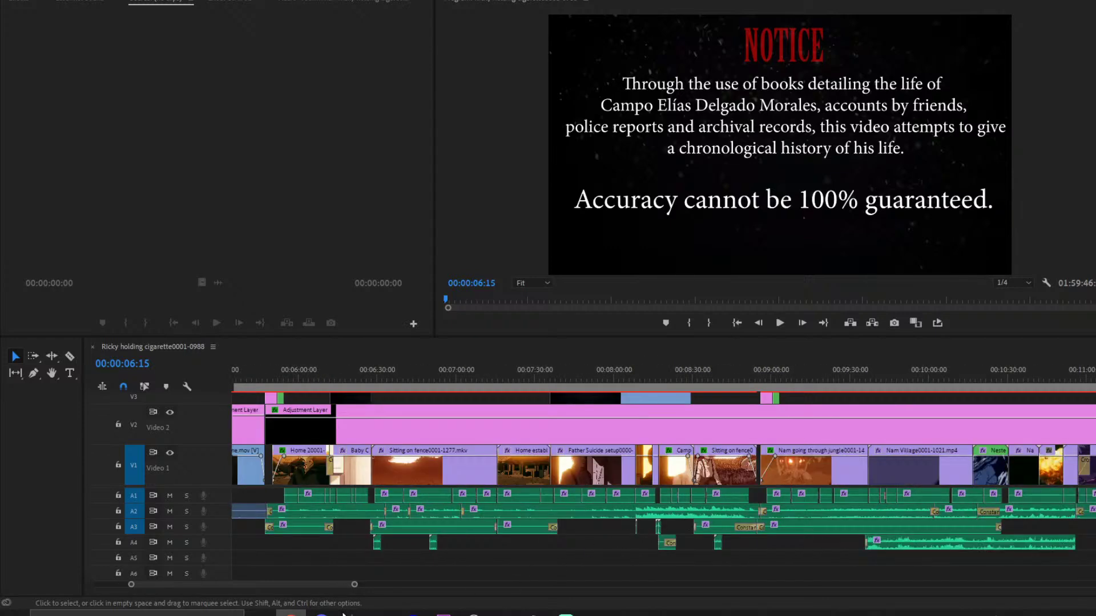
- Place the playhead on the card-game scene at 00:15:38:04 and examine the remaining clips up to about 45 minutes
{"action": "left_click_drag", "start_coordinate": [356, 585], "coordinate": [522, 585]}
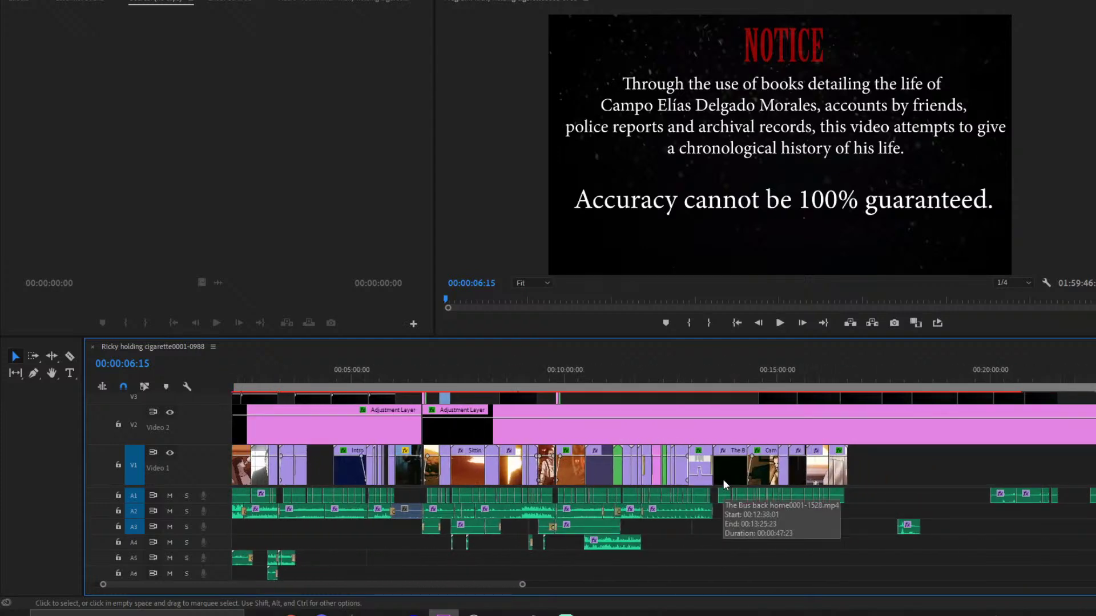
{"action": "scroll", "coordinate": [723, 478], "scroll_direction": "down", "scroll_amount": 1}
{"action": "left_click", "coordinate": [807, 379]}
{"action": "scroll", "coordinate": [669, 498], "scroll_direction": "up", "scroll_amount": 2}
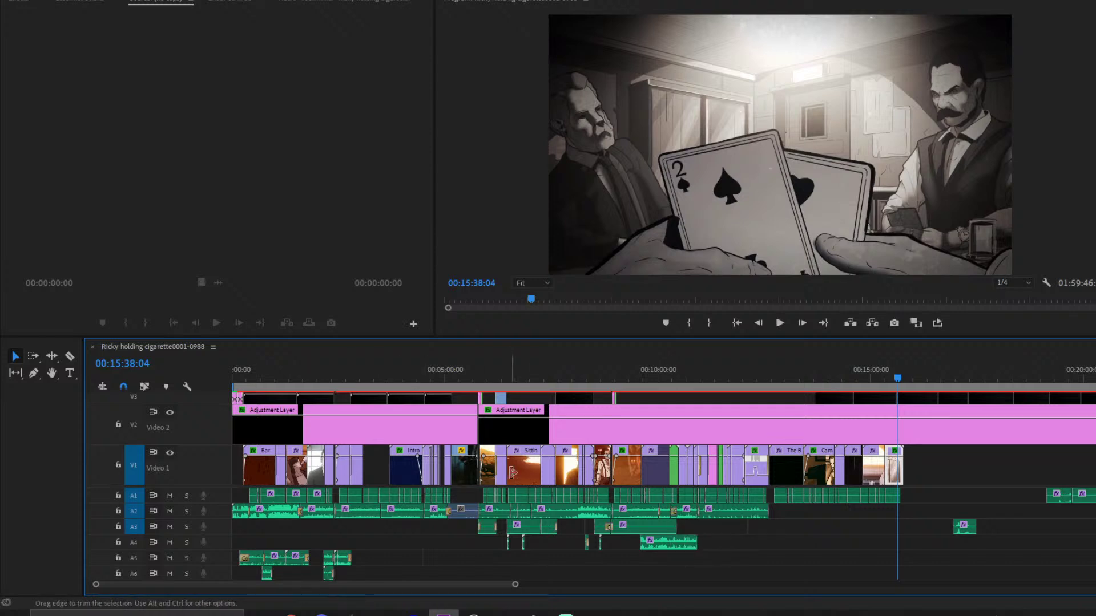
{"action": "scroll", "coordinate": [512, 471], "scroll_direction": "right", "scroll_amount": 10}
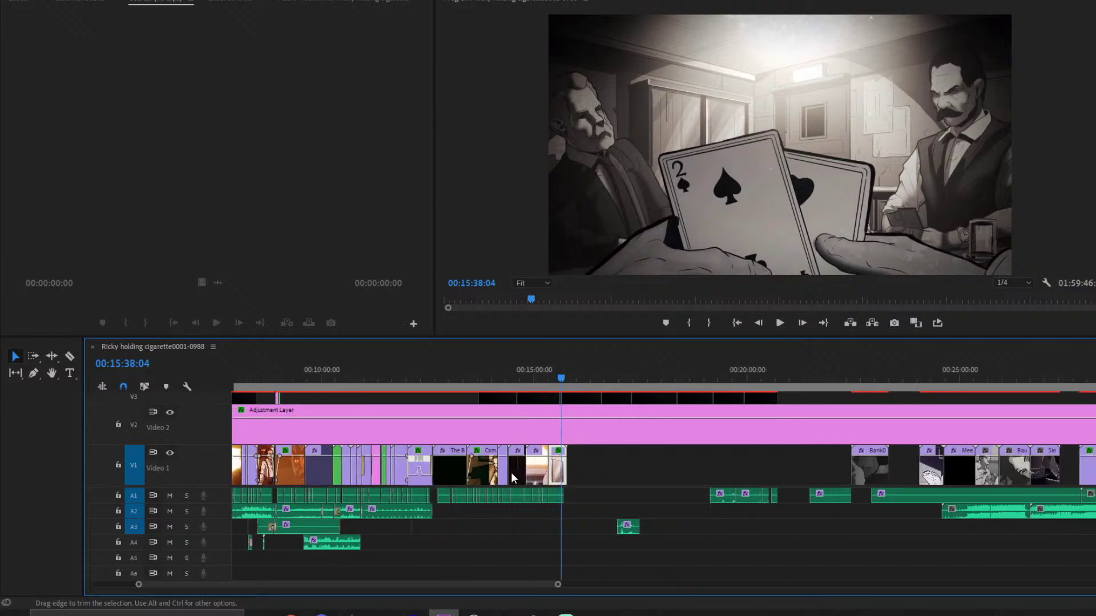
{"action": "scroll", "coordinate": [530, 474], "scroll_direction": "right", "scroll_amount": 8}
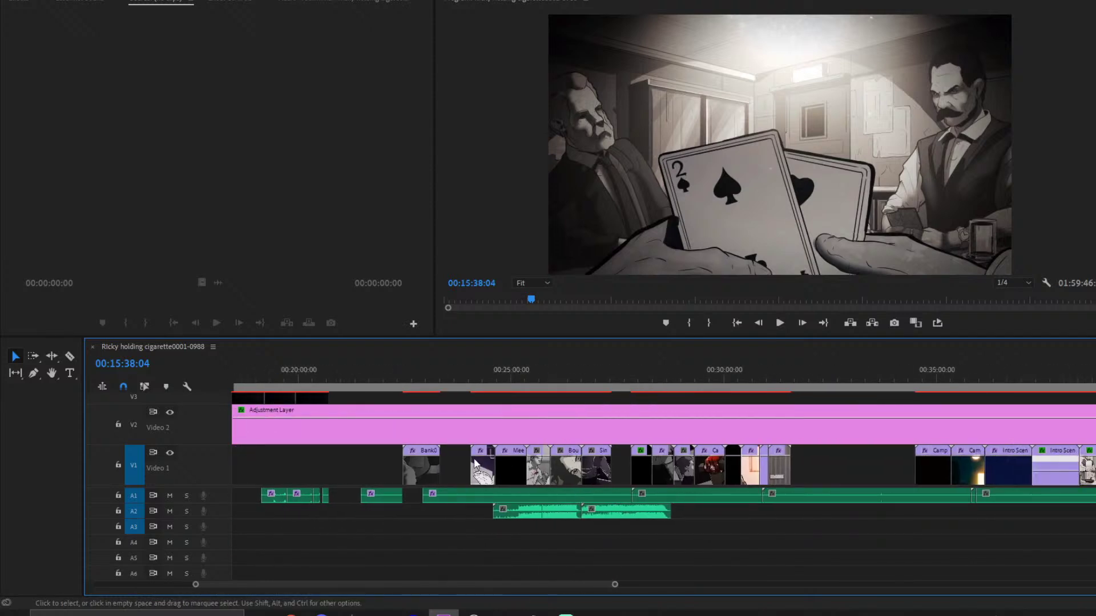
{"action": "scroll", "coordinate": [751, 483], "scroll_direction": "right", "scroll_amount": 10}
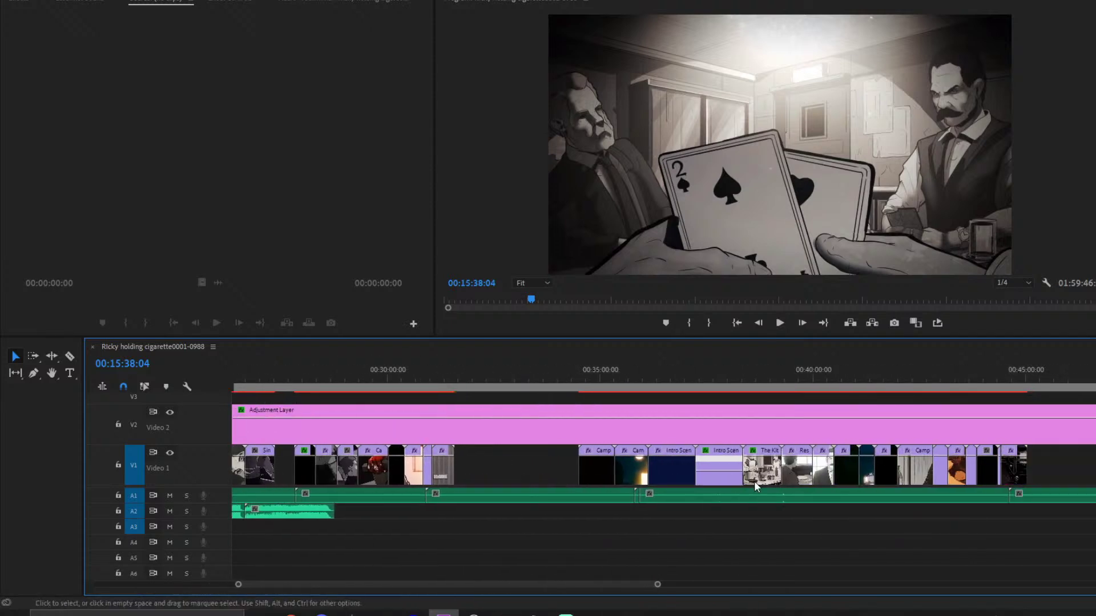
{"action": "scroll", "coordinate": [759, 479], "scroll_direction": "right", "scroll_amount": 2}
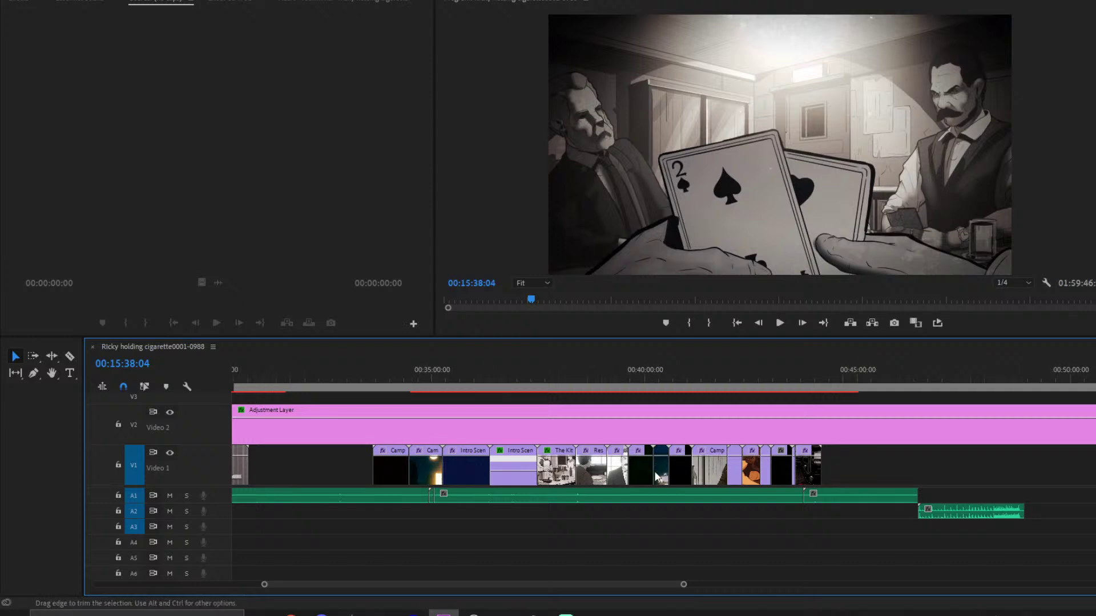
- Return to the beginning of the timeline and place the playhead on the WARNING title at 00:00:11:10
{"action": "scroll", "coordinate": [661, 515], "scroll_direction": "left", "scroll_amount": 5}
{"action": "scroll", "coordinate": [662, 520], "scroll_direction": "left", "scroll_amount": 5}
{"action": "left_click_drag", "start_coordinate": [469, 584], "coordinate": [331, 583]}
{"action": "left_click", "coordinate": [370, 560]}
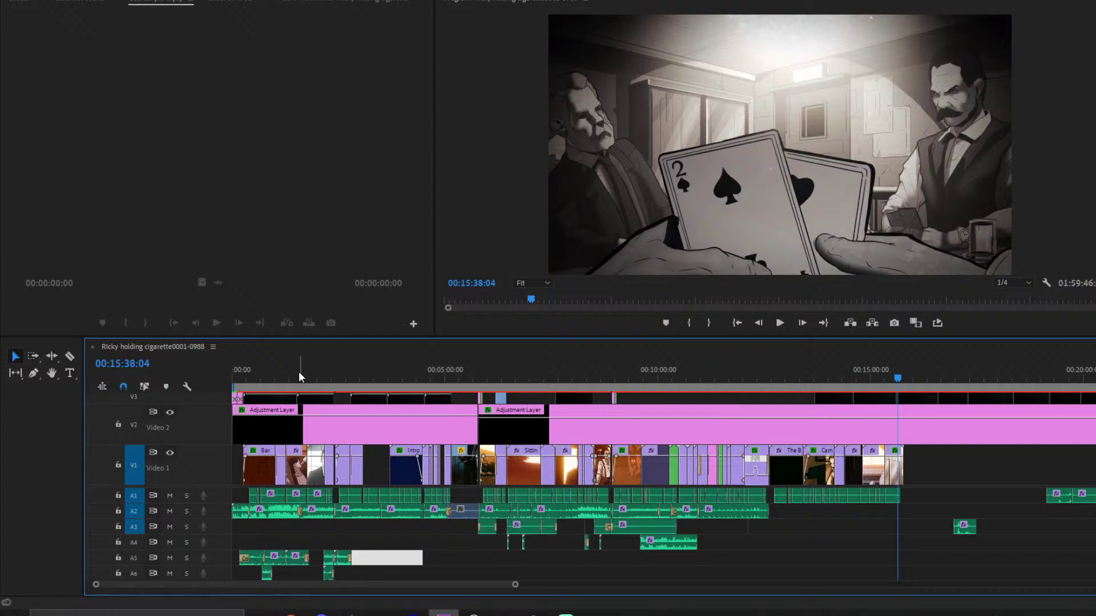
{"action": "left_click", "coordinate": [241, 380]}
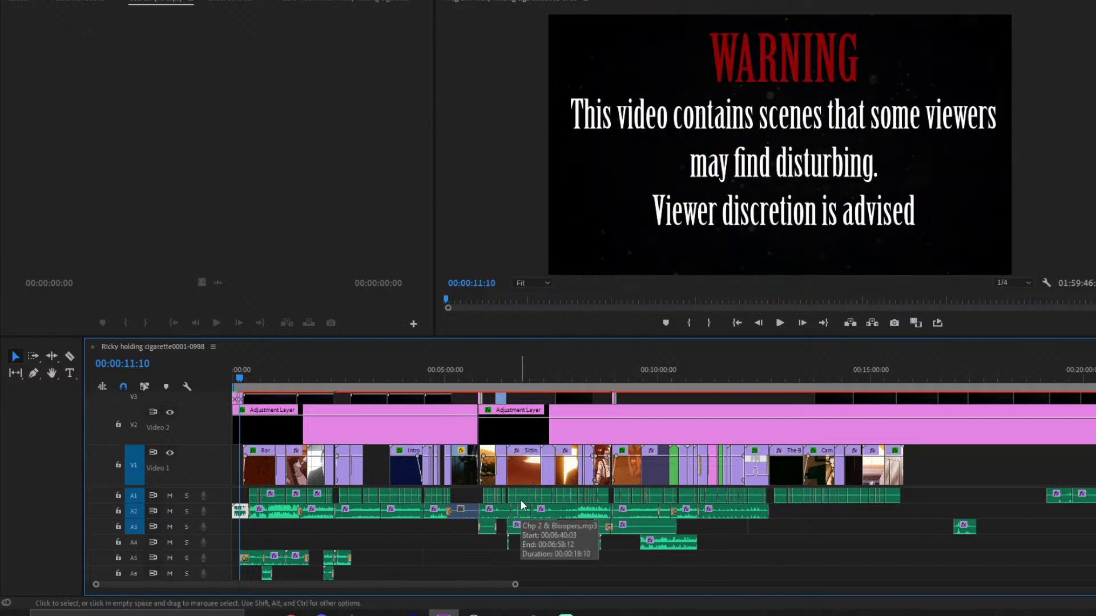
{"action": "left_click_drag", "start_coordinate": [515, 585], "coordinate": [526, 585]}
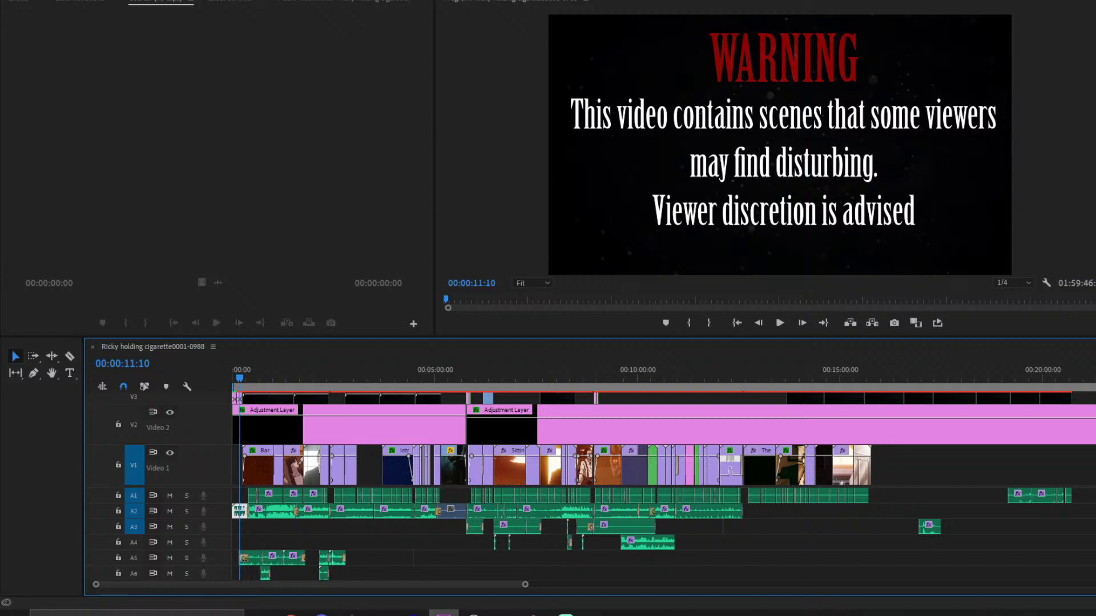
- Lower the system audio volume
{"action": "left_click", "coordinate": [566, 614]}
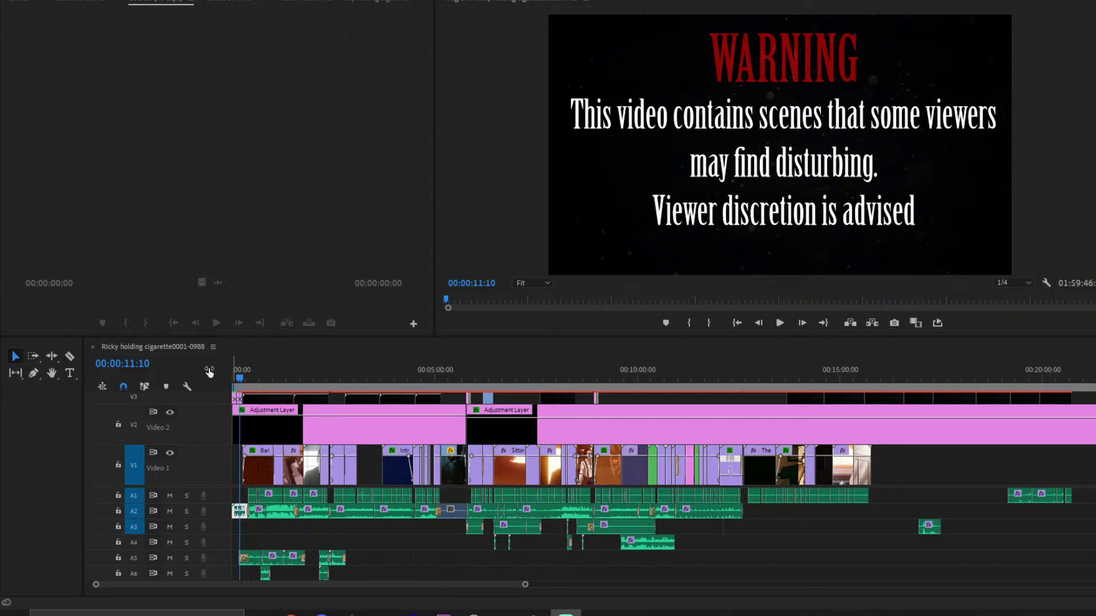
{"action": "key", "text": "XF86AudioLowerVolume"}
{"action": "key", "text": "XF86AudioLowerVolume"}
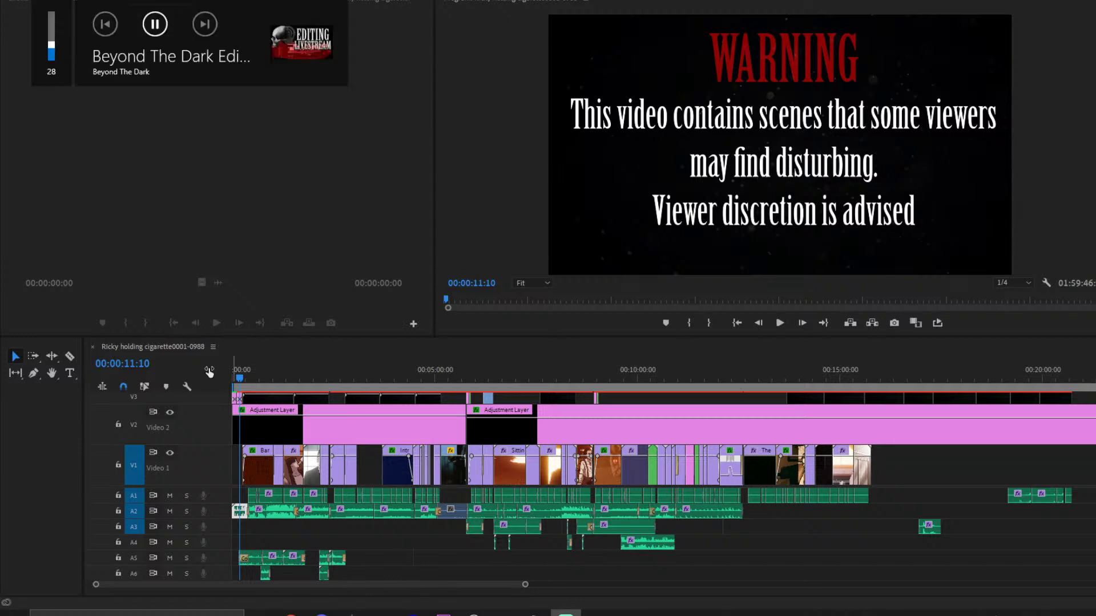
{"action": "key", "text": "XF86AudioLowerVolume"}
{"action": "key", "text": "XF86AudioLowerVolume"}
{"action": "key", "text": "XF86AudioLowerVolume"}
{"action": "key", "text": "XF86AudioLowerVolume"}
{"action": "key", "text": "XF86AudioLowerVolume"}
{"action": "key", "text": "XF86AudioLowerVolume"}
{"action": "key", "text": "XF86AudioLowerVolume"}
{"action": "key", "text": "XF86AudioLowerVolume"}
{"action": "key", "text": "XF86AudioLowerVolume"}
{"action": "key", "text": "XF86AudioLowerVolume"}
{"action": "key", "text": "XF86AudioLowerVolume"}
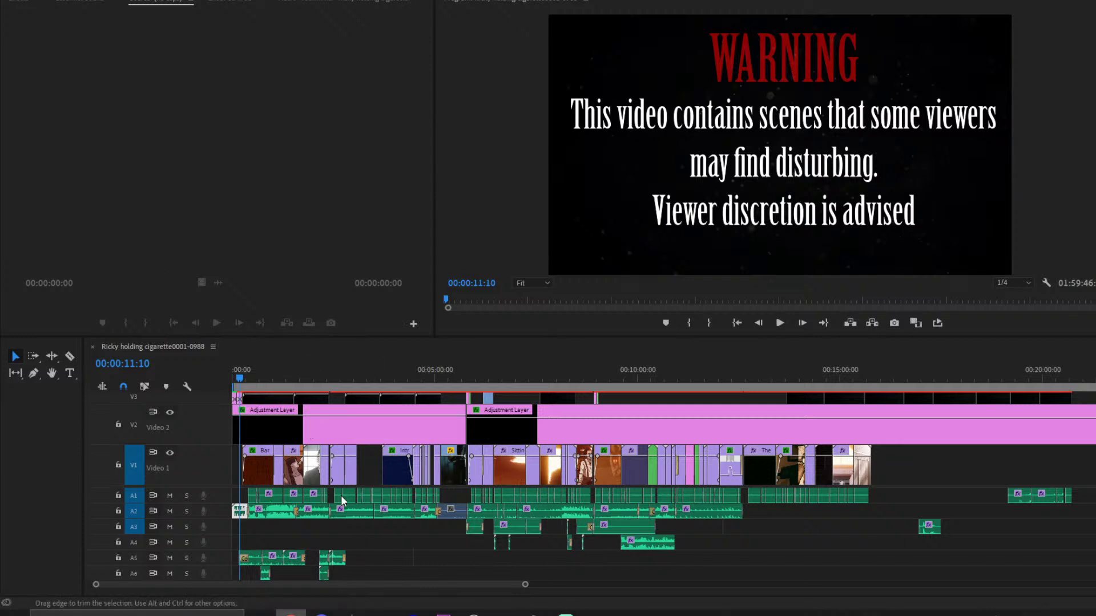
- Play the opening NOTICE title from the very start of the sequence and pause it at about six seconds
{"action": "left_click", "coordinate": [233, 378]}
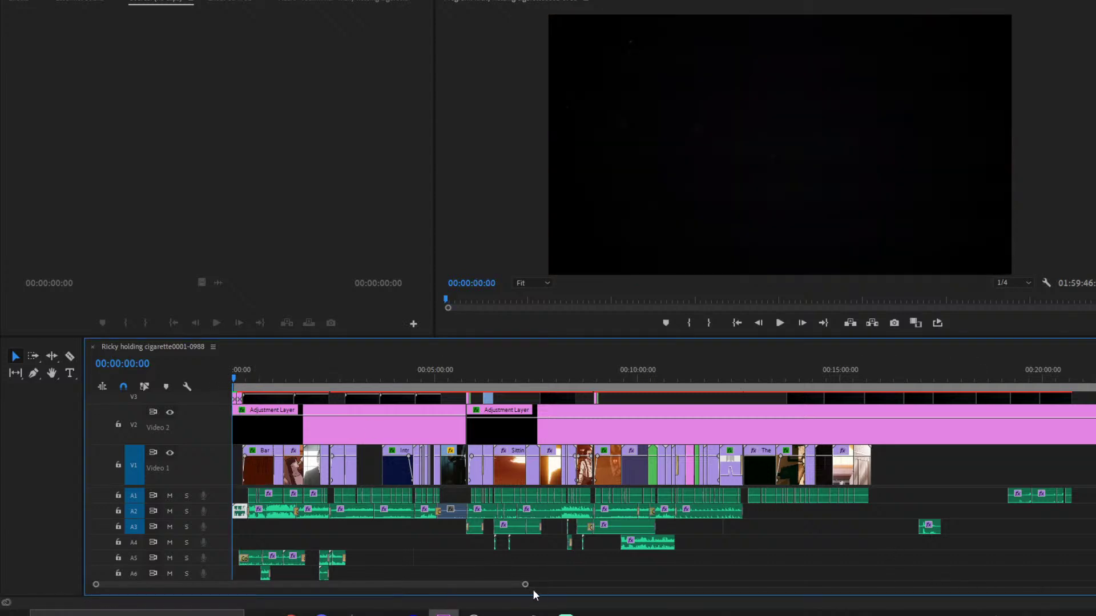
{"action": "left_click_drag", "start_coordinate": [526, 584], "coordinate": [281, 584]}
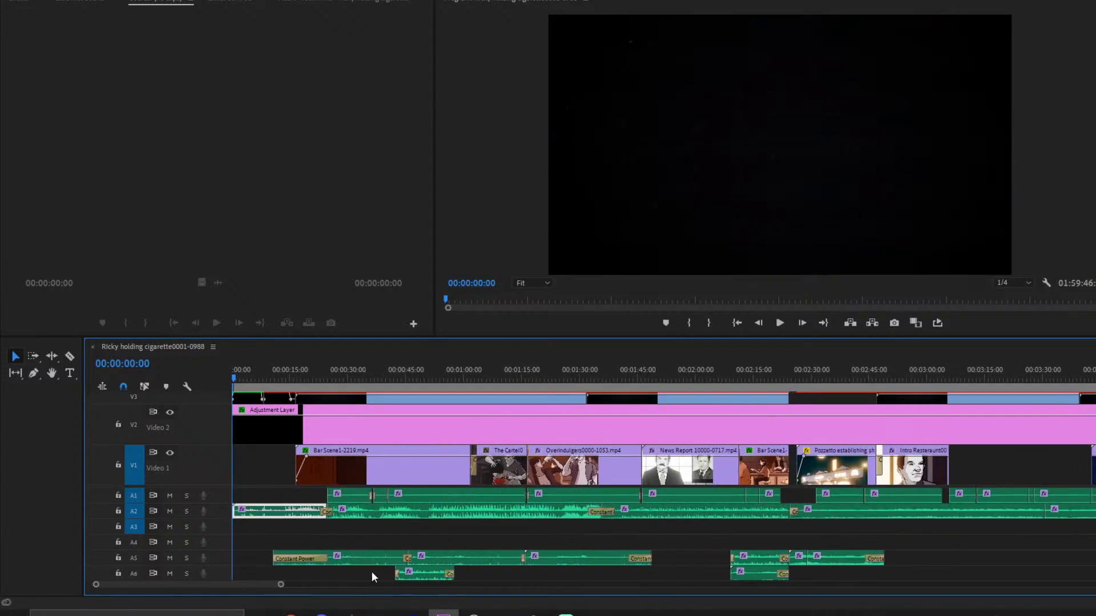
{"action": "left_click", "coordinate": [347, 543]}
{"action": "key", "text": "space"}
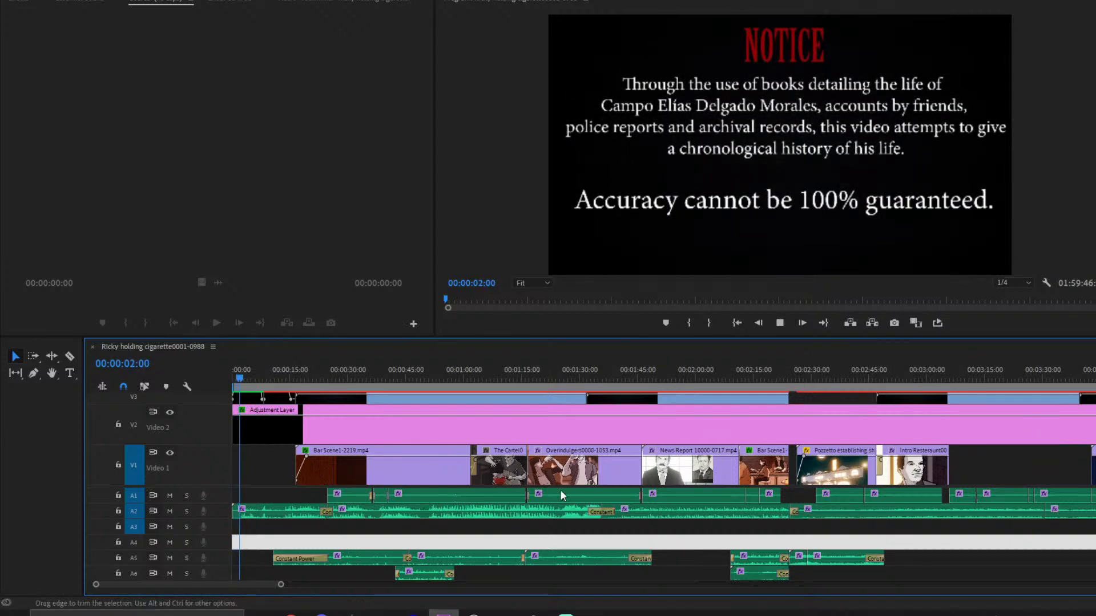
{"action": "key", "text": "d"}
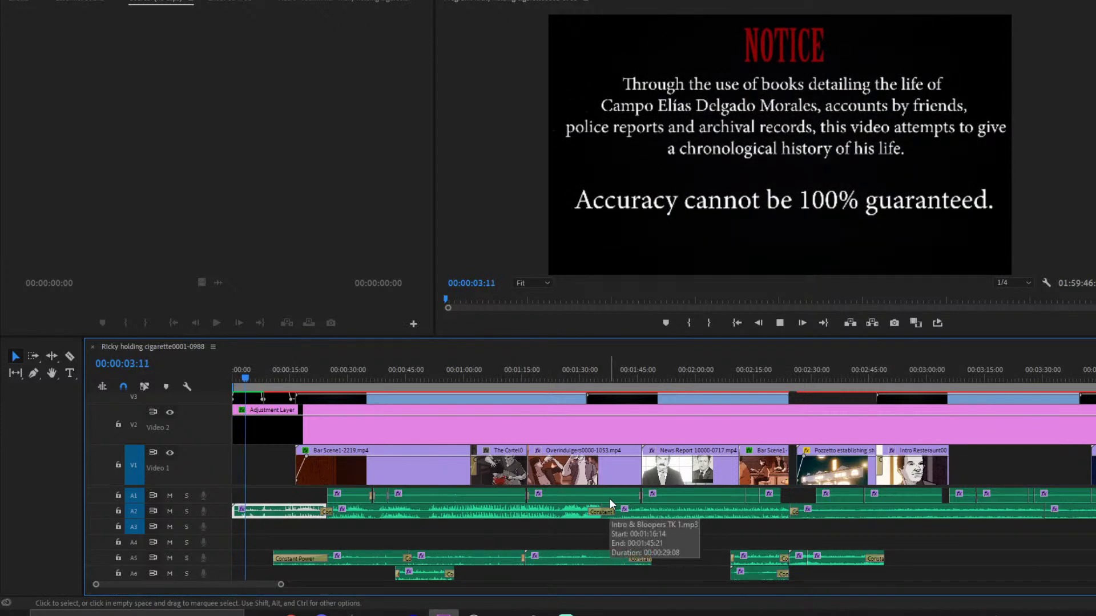
{"action": "key", "text": "space"}
{"action": "key", "text": "space"}
{"action": "key", "text": "space"}
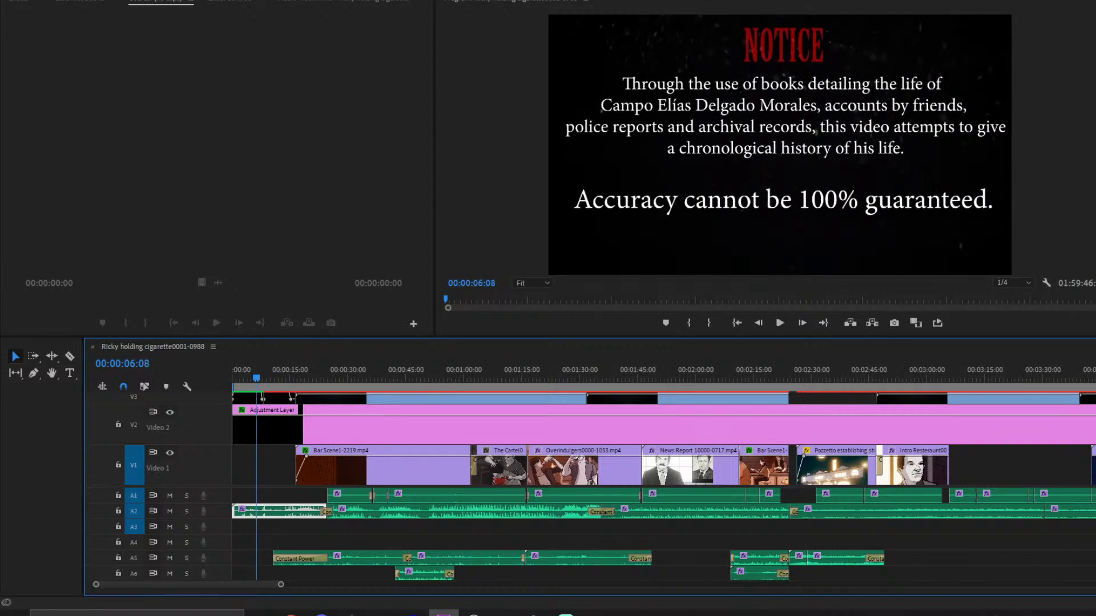
- Check the default output device in the Audio Hardware preferences and test playback, moving the playhead on to the WARNING title
{"action": "key", "text": "alt+e"}
{"action": "mouse_move", "coordinate": [71, 360]}
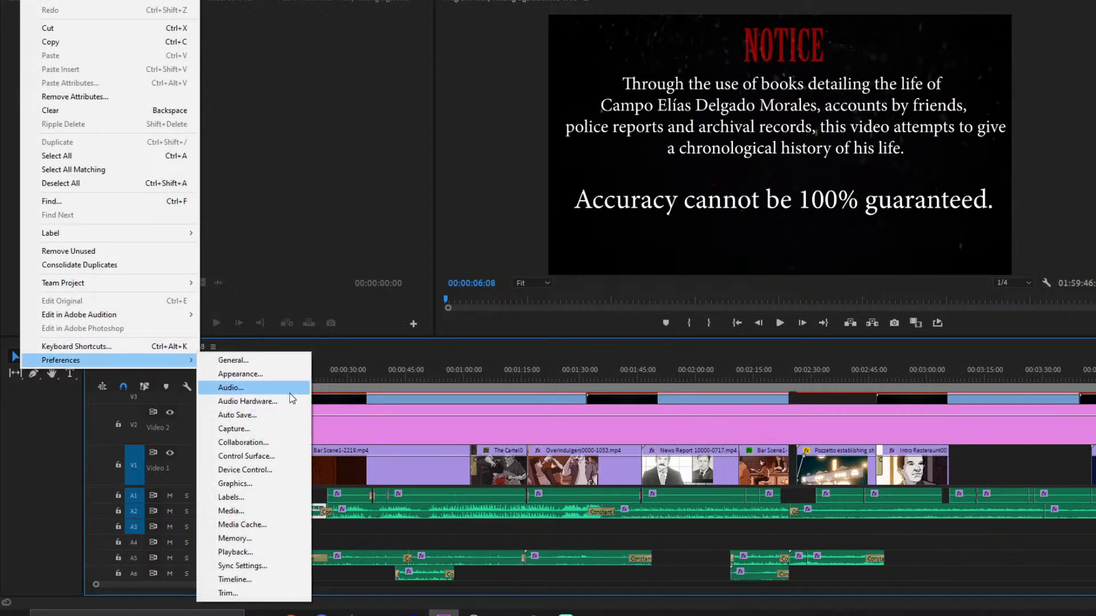
{"action": "left_click", "coordinate": [289, 393]}
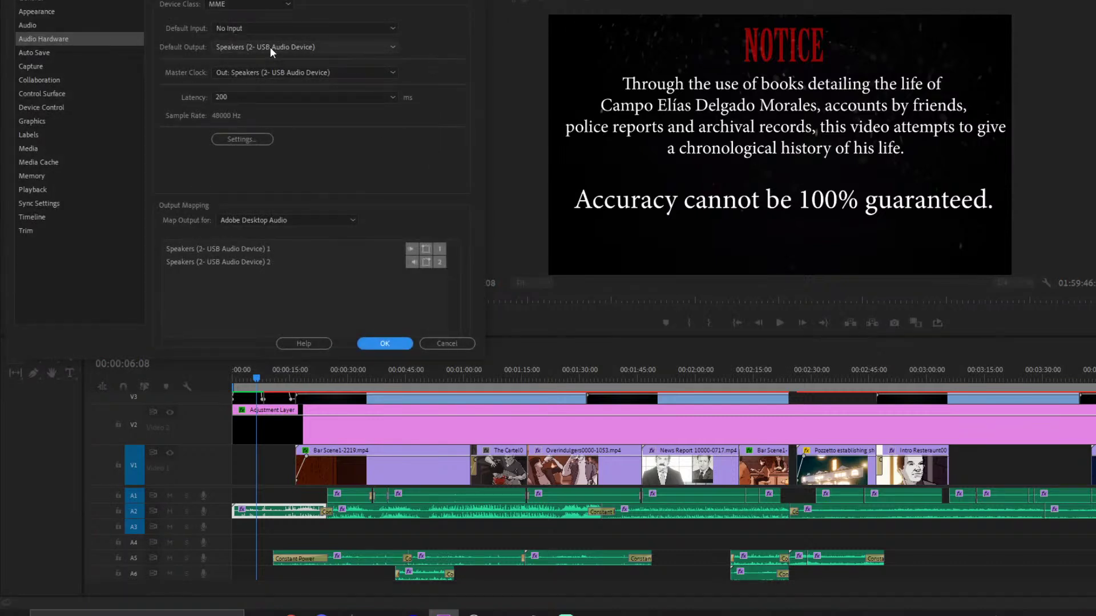
{"action": "left_click", "coordinate": [374, 344]}
{"action": "key", "text": "space"}
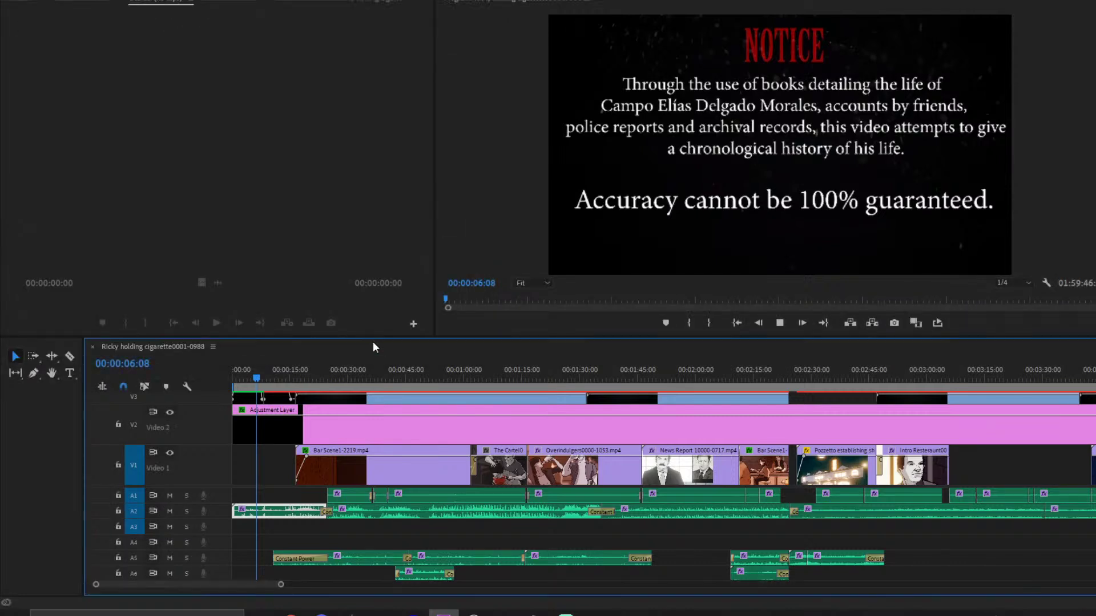
{"action": "left_click", "coordinate": [282, 370]}
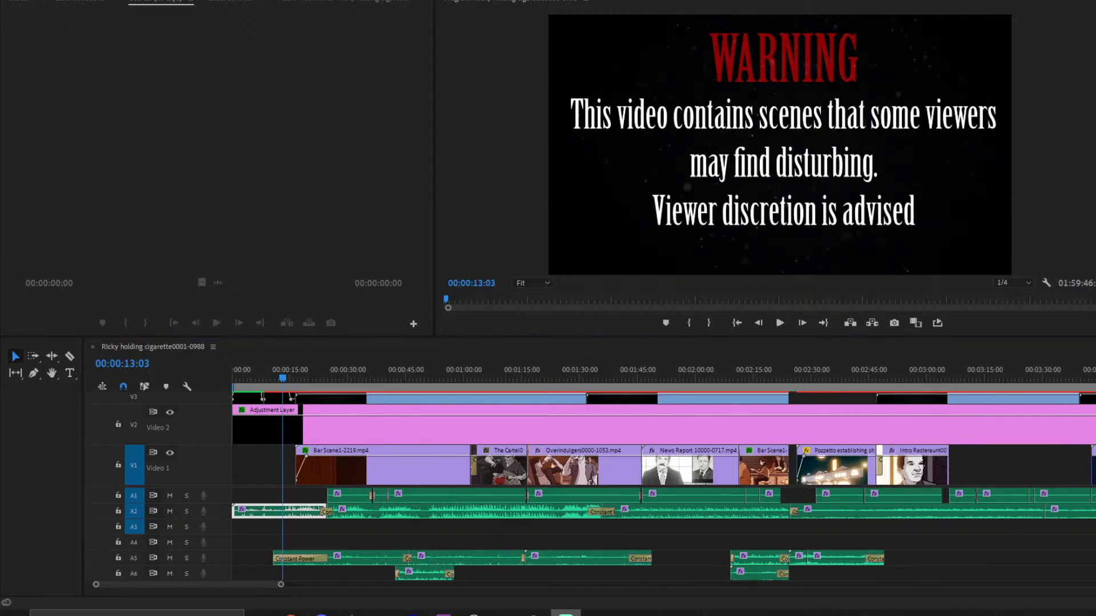
- Try PHL 221V8 (NVIDIA High Definition Audio) as the default audio output and test playback on the WARNING title
{"action": "key", "text": "alt+e"}
{"action": "mouse_move", "coordinate": [48, 367]}
{"action": "left_click", "coordinate": [276, 407]}
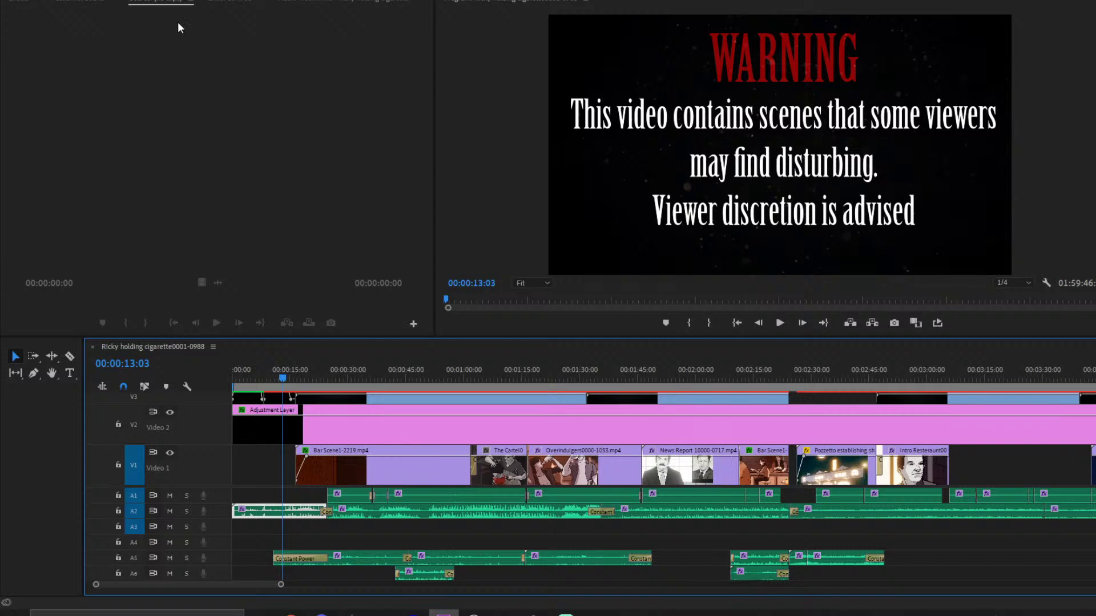
{"action": "left_click", "coordinate": [259, 48]}
{"action": "left_click", "coordinate": [285, 71]}
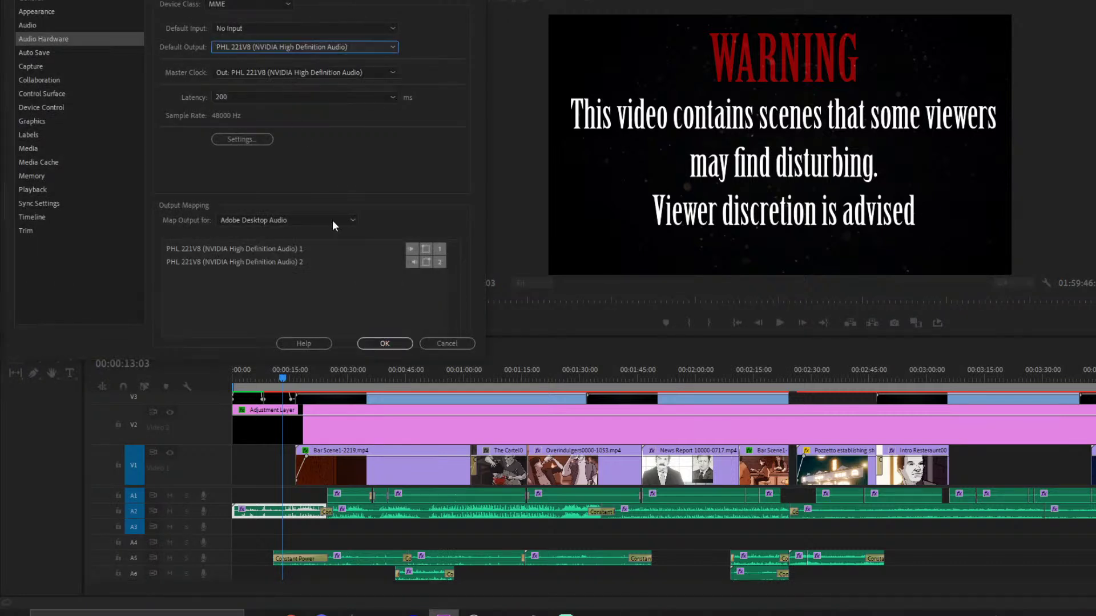
{"action": "left_click", "coordinate": [385, 344]}
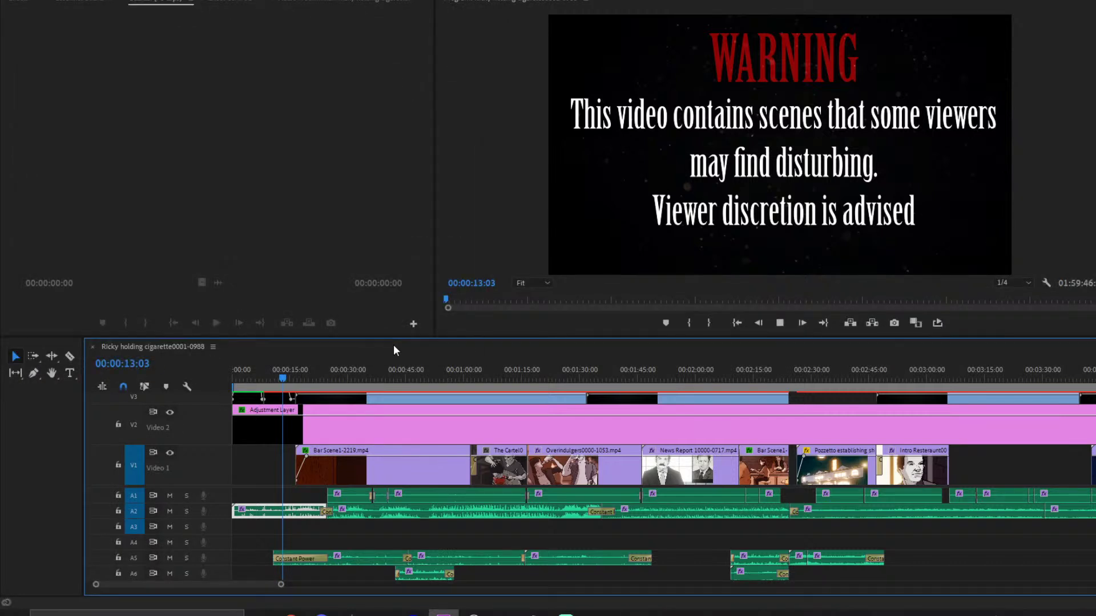
{"action": "key", "text": "space"}
- Try PHL 242V8 (NVIDIA High Definition Audio) as the default audio output and play the WARNING title briefly
{"action": "key", "text": "alt+e"}
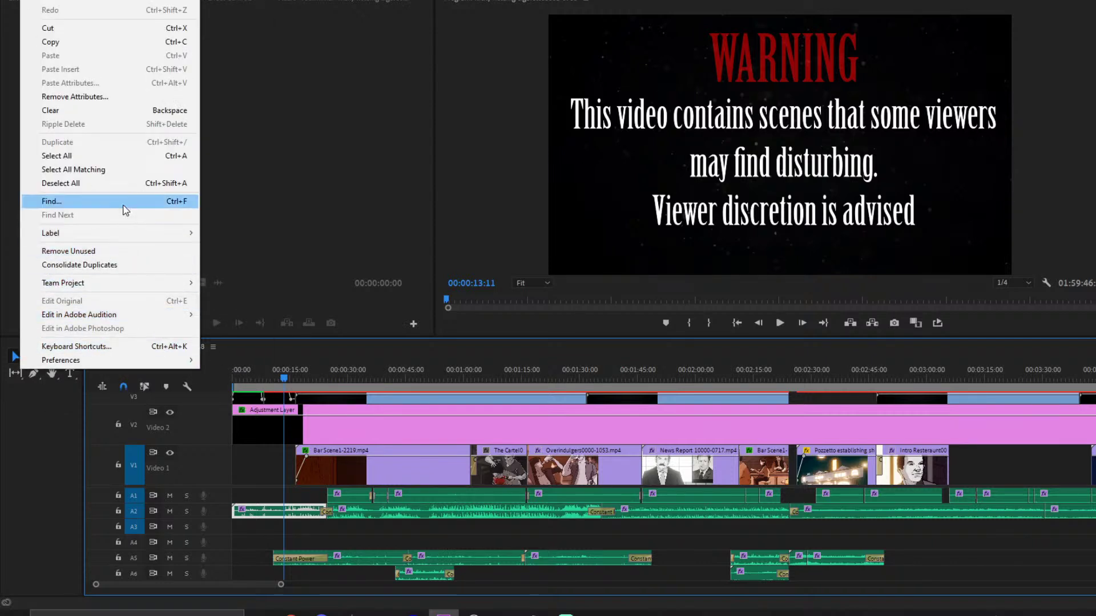
{"action": "mouse_move", "coordinate": [86, 361]}
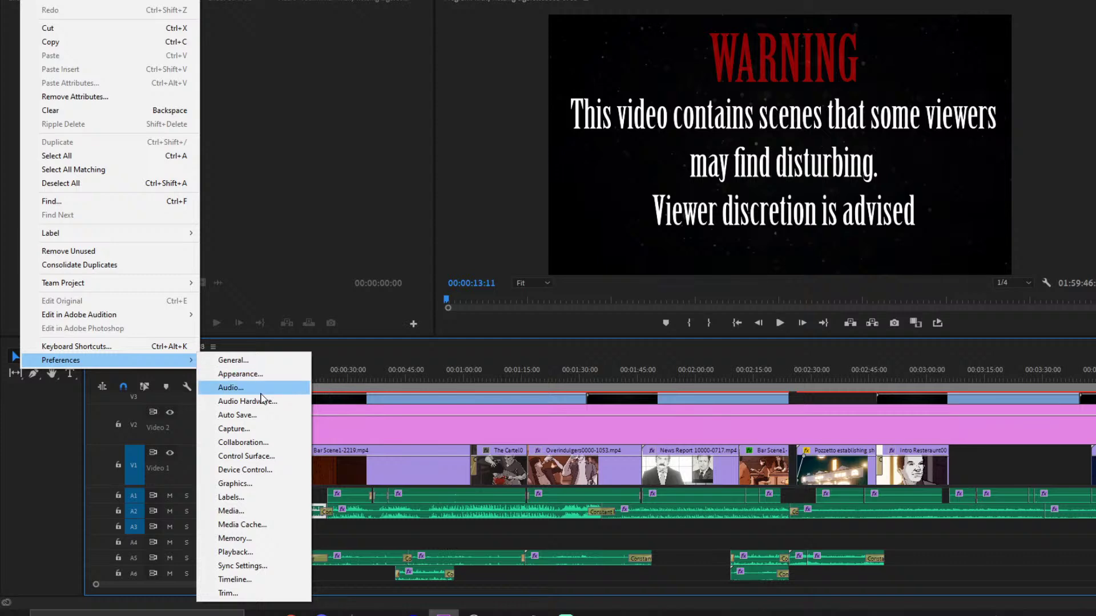
{"action": "key", "text": "Escape"}
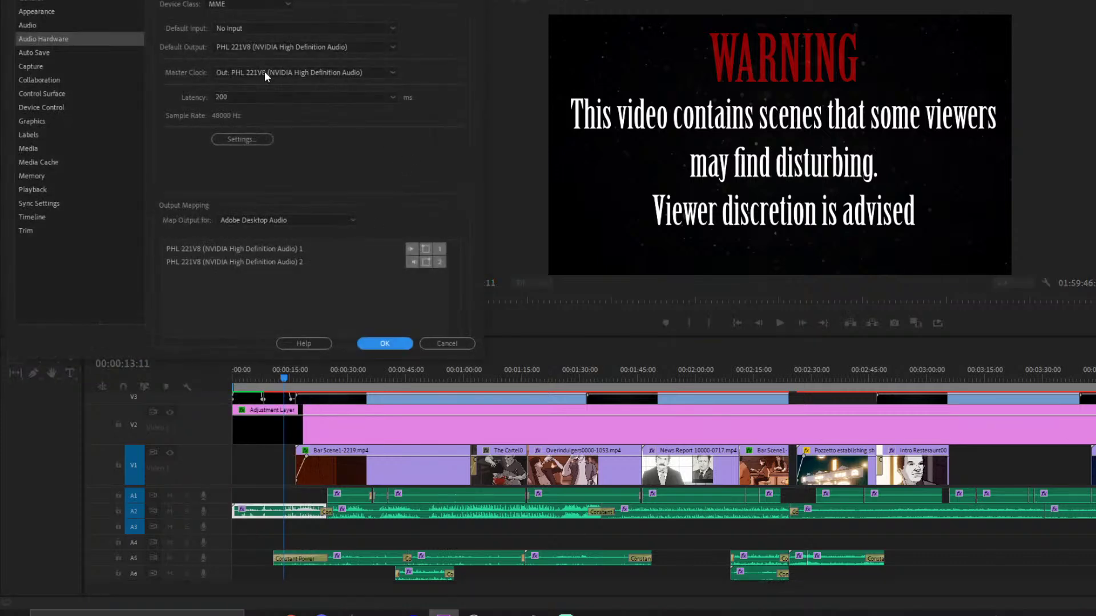
{"action": "left_click", "coordinate": [258, 48]}
{"action": "left_click", "coordinate": [270, 87]}
{"action": "left_click", "coordinate": [386, 344]}
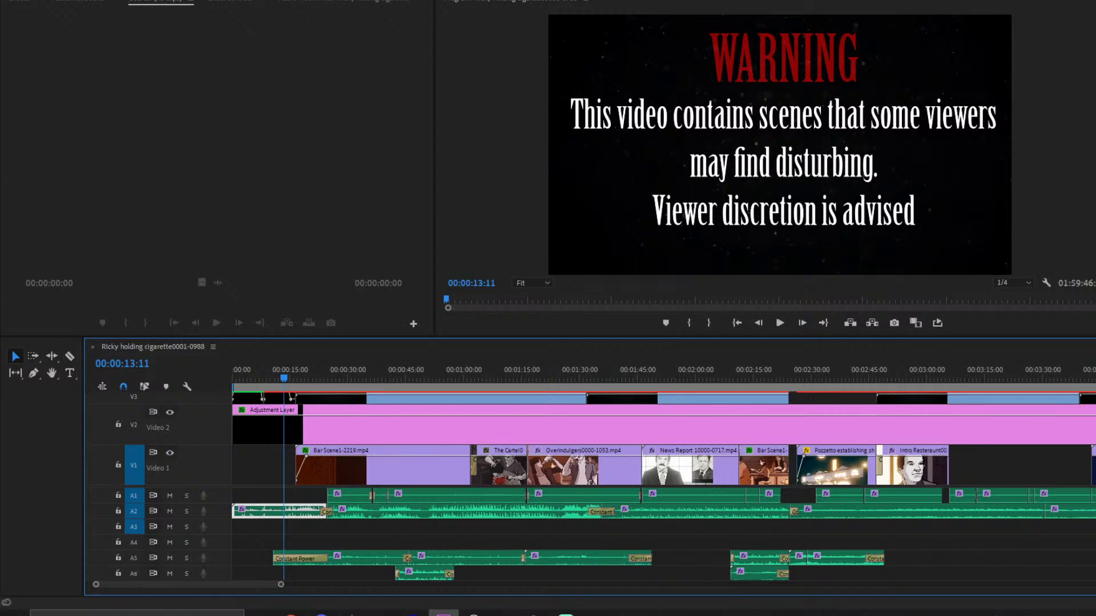
{"action": "left_click", "coordinate": [1069, 610]}
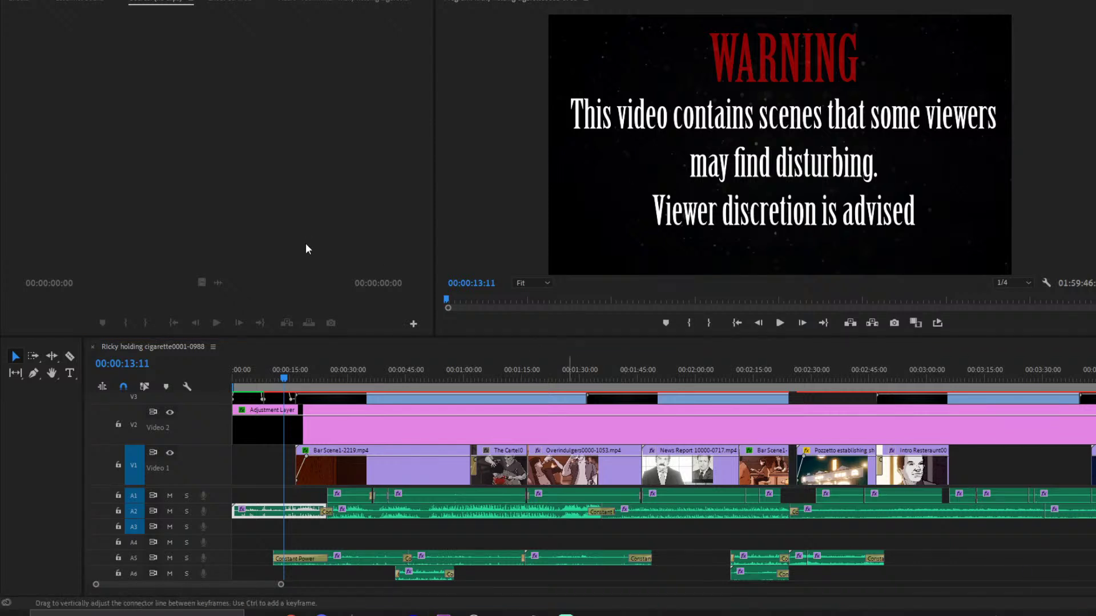
{"action": "left_click", "coordinate": [248, 457]}
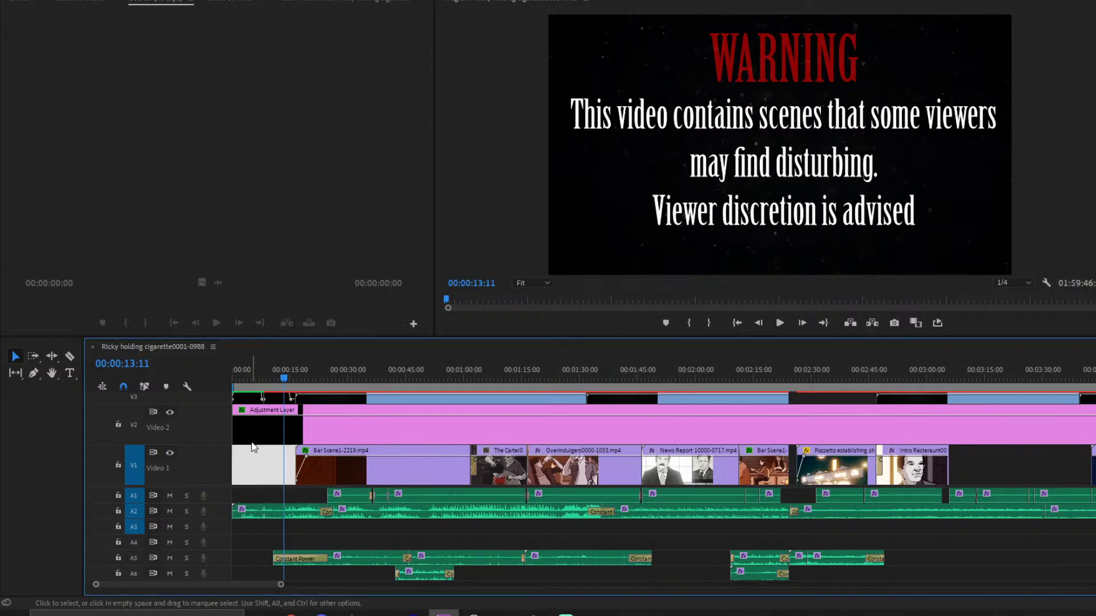
{"action": "key", "text": "space"}
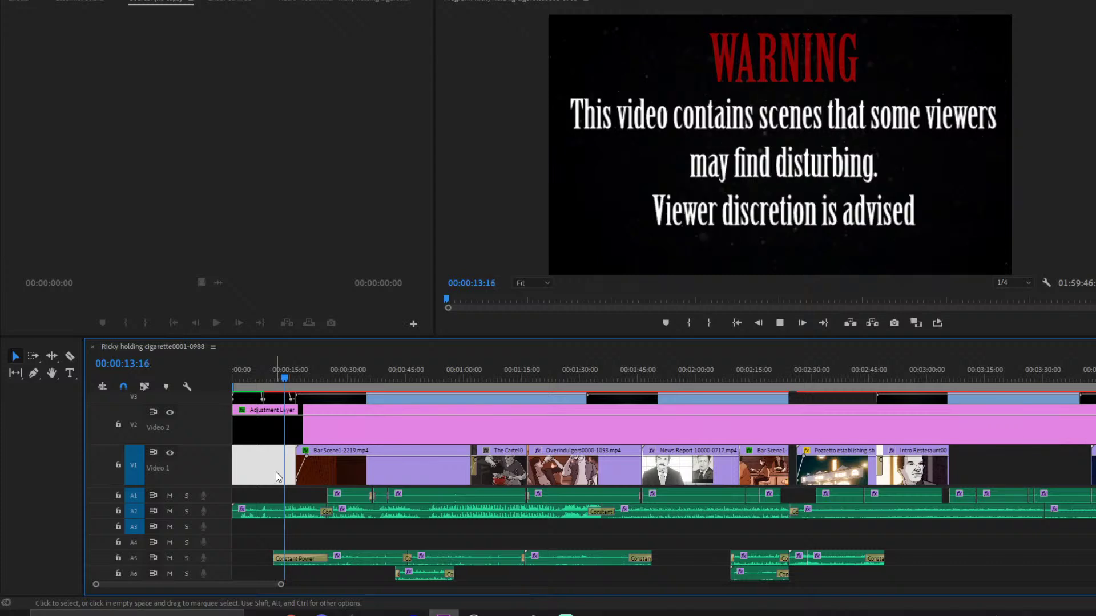
{"action": "left_click", "coordinate": [276, 511]}
- Set the default output in the Audio Hardware preferences to Speakers (2- USB Audio Device)
{"action": "left_click", "coordinate": [12, 3]}
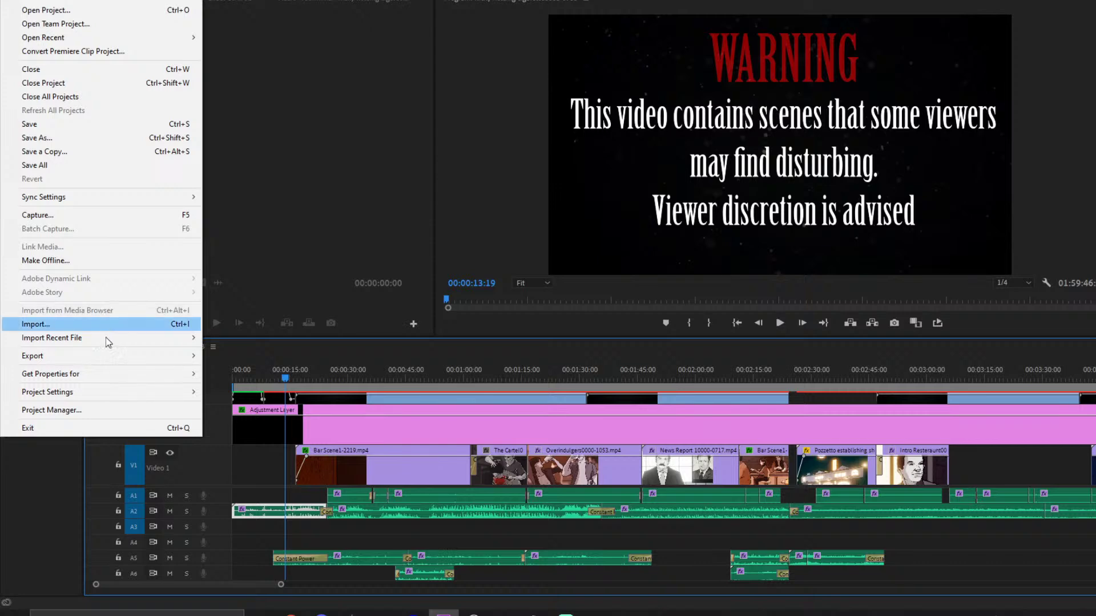
{"action": "mouse_move", "coordinate": [105, 338]}
{"action": "left_click", "coordinate": [31, 1]}
{"action": "mouse_move", "coordinate": [74, 362]}
{"action": "left_click", "coordinate": [257, 395]}
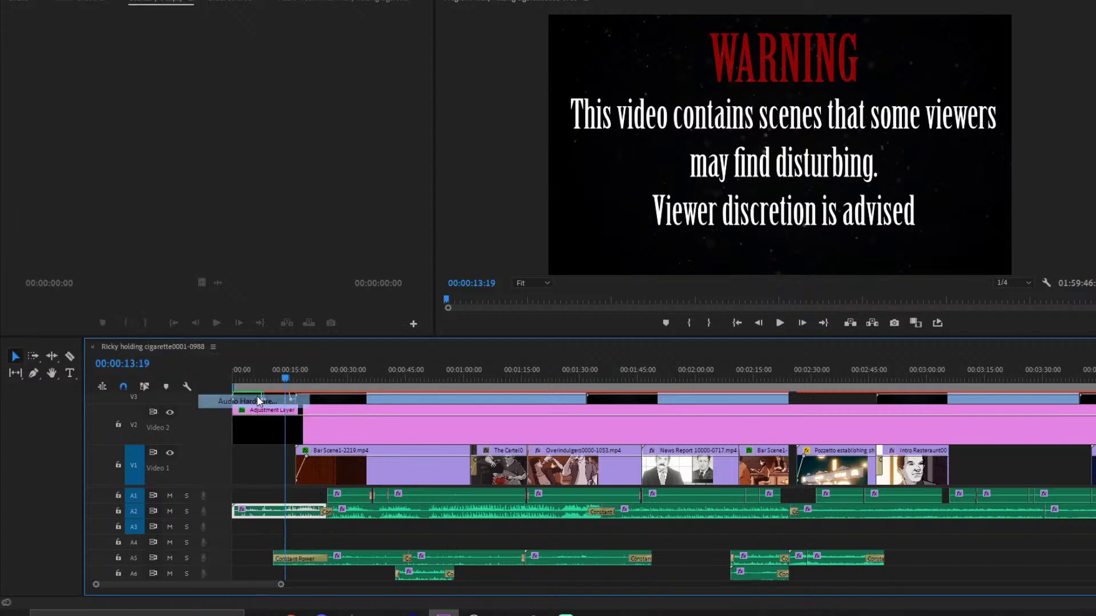
{"action": "left_click", "coordinate": [286, 44]}
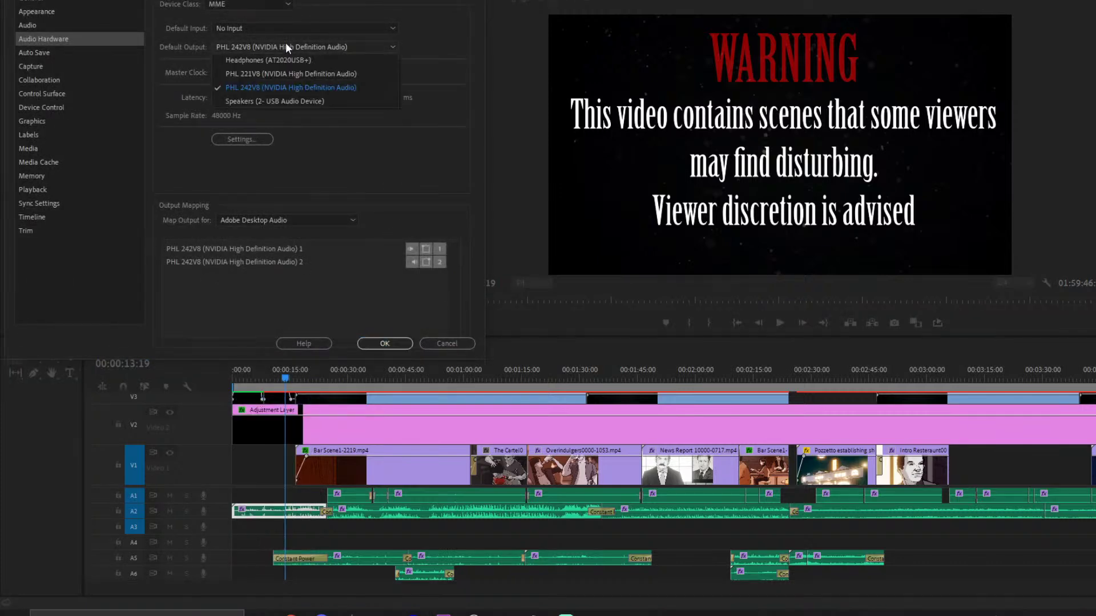
{"action": "left_click", "coordinate": [273, 57]}
{"action": "left_click", "coordinate": [257, 49]}
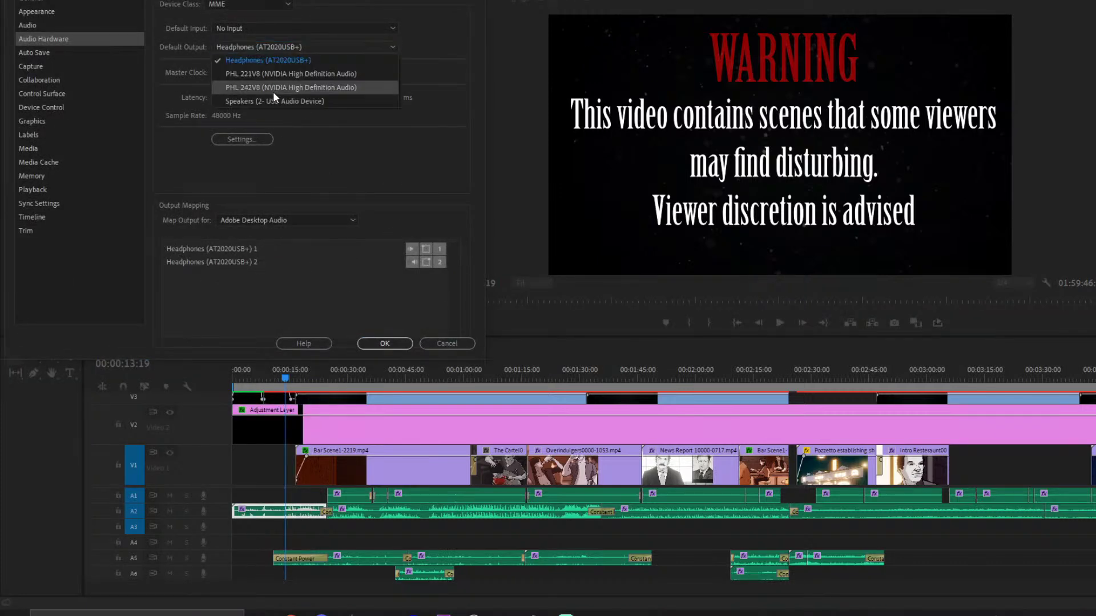
{"action": "left_click", "coordinate": [271, 95]}
{"action": "left_click", "coordinate": [378, 343]}
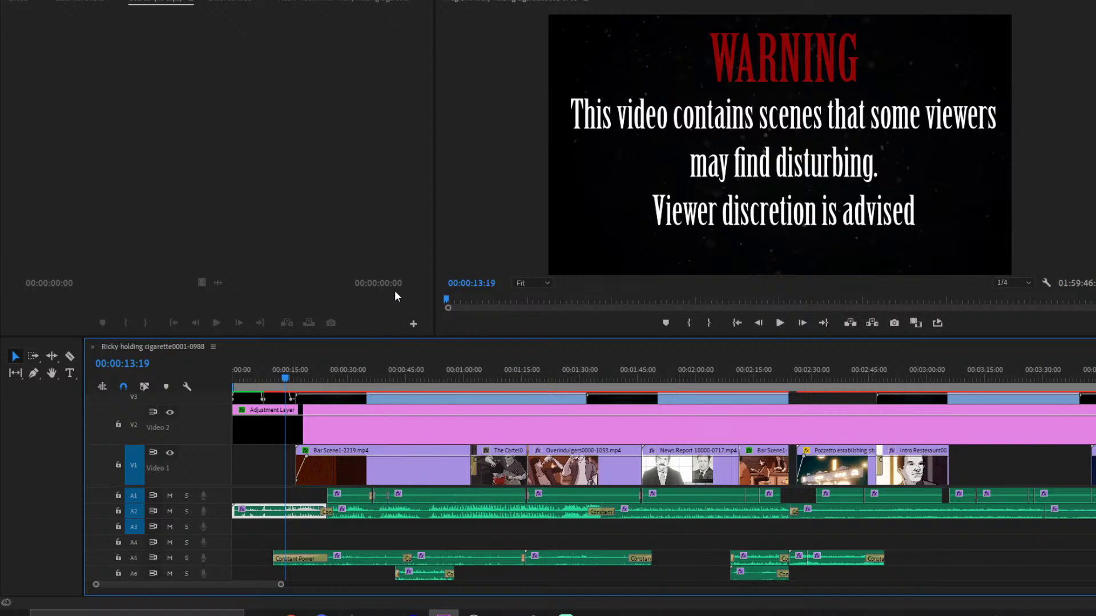
- Play from the WARNING title to the Bogotá, Colombia title while raising the system volume to 28, pausing at 00:00:18:10
{"action": "key", "text": "space"}
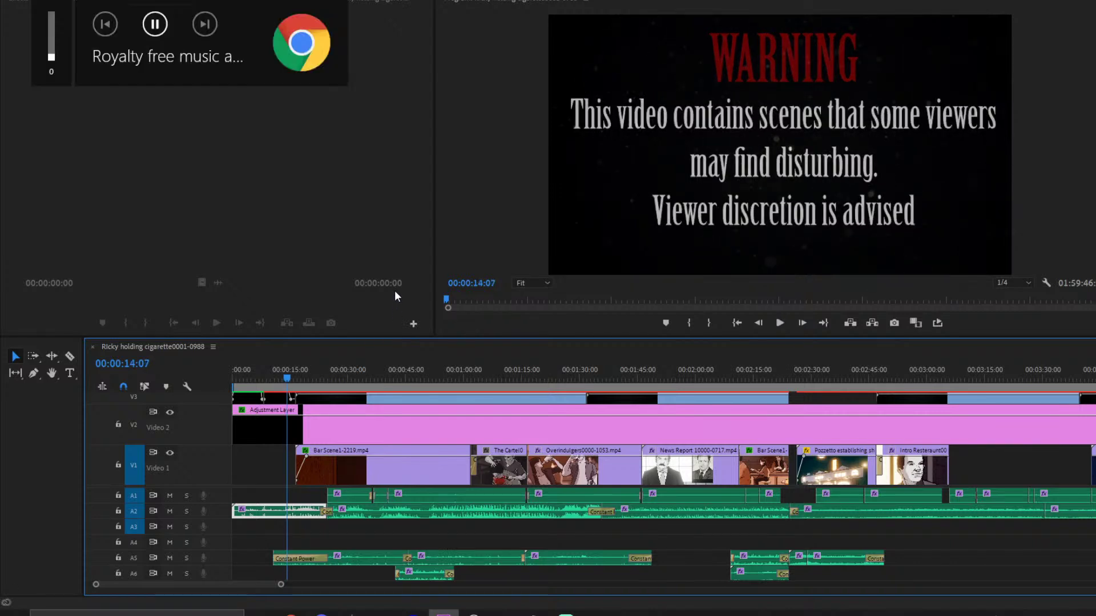
{"action": "key", "text": "XF86AudioRaiseVolume"}
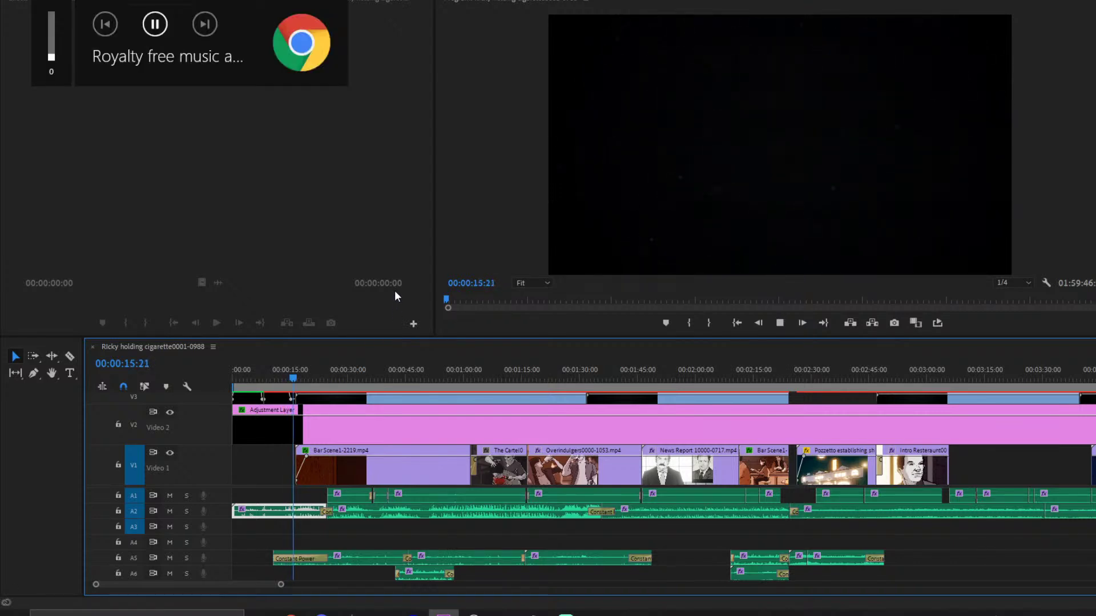
{"action": "key", "text": "XF86AudioRaiseVolume"}
{"action": "key", "text": "XF86AudioRaiseVolume"}
{"action": "key", "text": "XF86AudioRaiseVolume"}
{"action": "key", "text": "XF86AudioRaiseVolume"}
{"action": "key", "text": "XF86AudioRaiseVolume"}
{"action": "key", "text": "XF86AudioRaiseVolume"}
{"action": "key", "text": "XF86AudioRaiseVolume"}
{"action": "key", "text": "XF86AudioRaiseVolume"}
{"action": "key", "text": "XF86AudioRaiseVolume"}
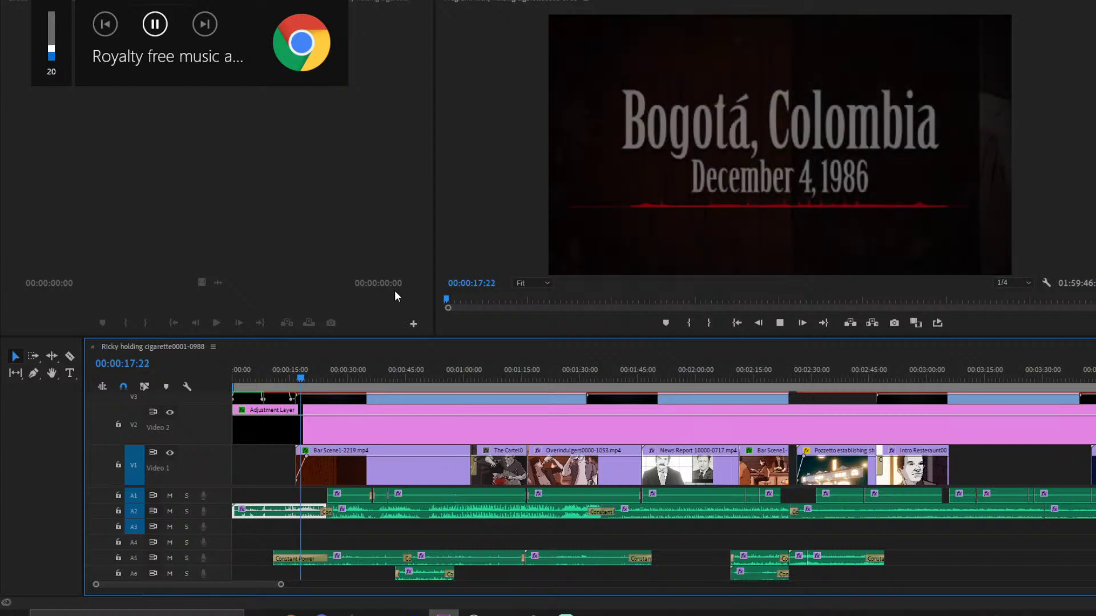
{"action": "key", "text": "space"}
{"action": "key", "text": "XF86AudioRaiseVolume"}
{"action": "key", "text": "XF86AudioRaiseVolume"}
{"action": "key", "text": "XF86AudioRaiseVolume"}
{"action": "key", "text": "XF86AudioRaiseVolume"}
{"action": "key", "text": "XF86AudioRaiseVolume"}
{"action": "key", "text": "XF86AudioRaiseVolume"}
{"action": "key", "text": "XF86AudioRaiseVolume"}
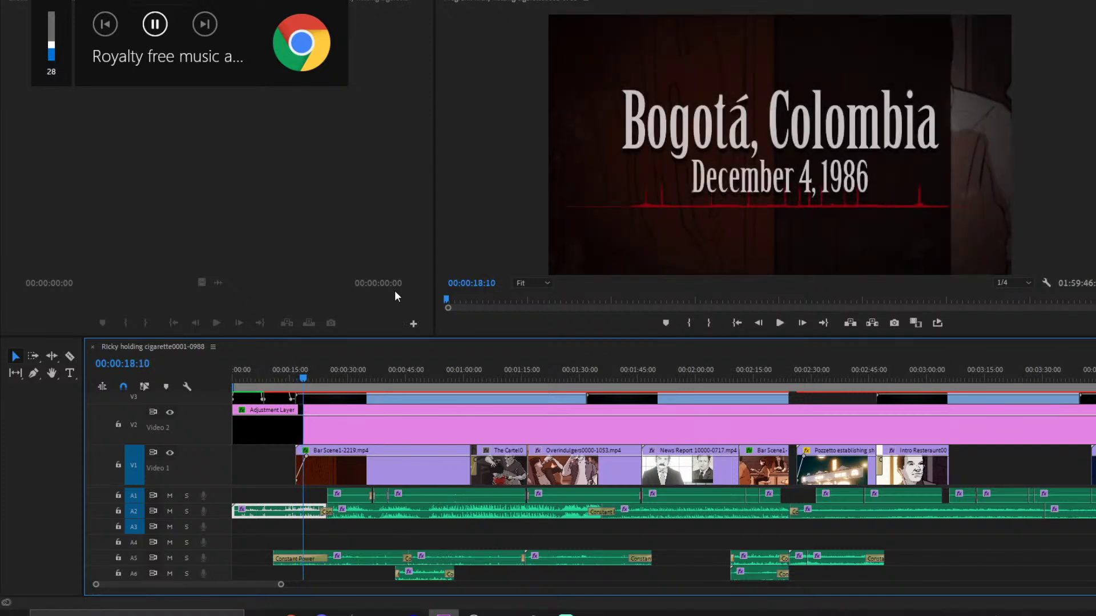
- Return the playhead to the start of the sequence and raise the system volume to 40
{"action": "left_click_drag", "start_coordinate": [245, 388], "coordinate": [221, 378]}
{"action": "key", "text": "XF86AudioRaiseVolume"}
{"action": "key", "text": "XF86AudioRaiseVolume"}
{"action": "key", "text": "XF86AudioLowerVolume"}
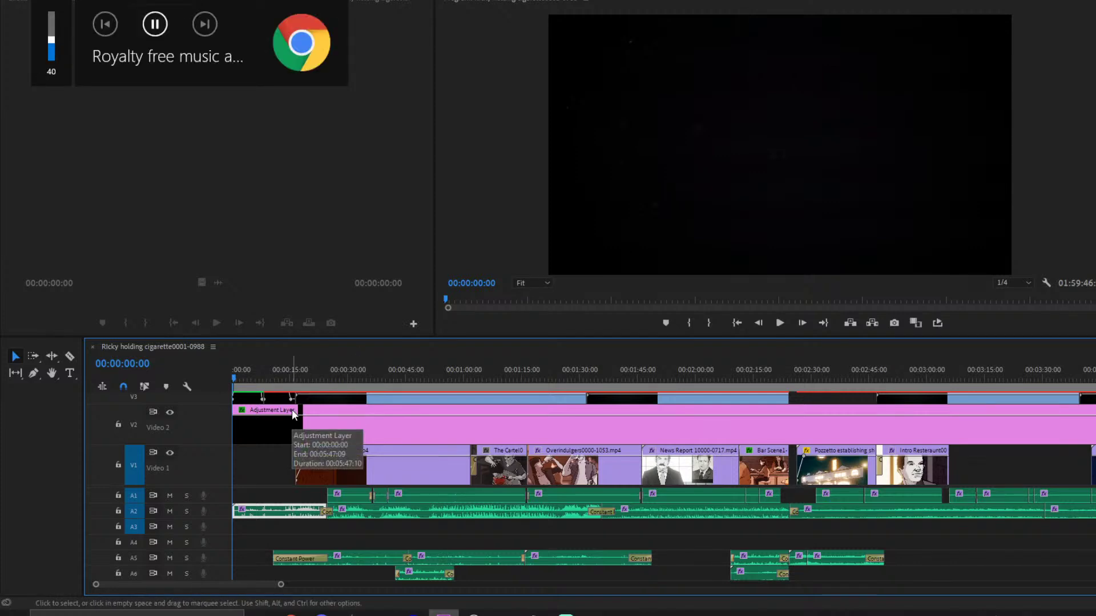
- Play the opening NOTICE title and pause it at 00:00:02:00
{"action": "left_click", "coordinate": [262, 450]}
{"action": "key", "text": "space"}
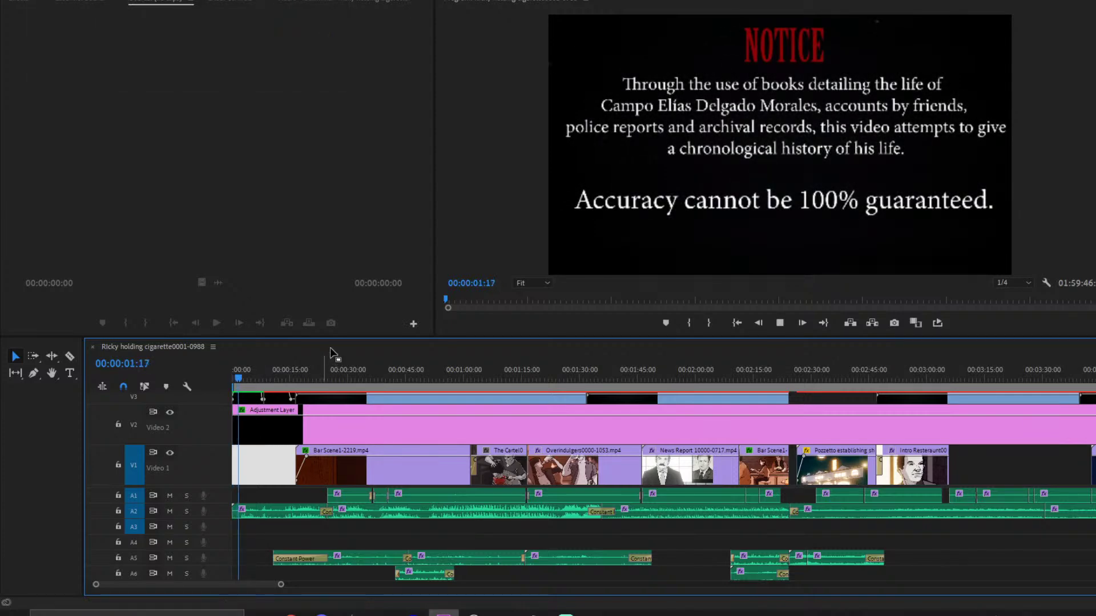
{"action": "left_click", "coordinate": [279, 511]}
- Enlarge the Program Monitor by making it taller and narrowing the Source Monitor beside it
{"action": "left_click_drag", "start_coordinate": [334, 338], "coordinate": [334, 403]}
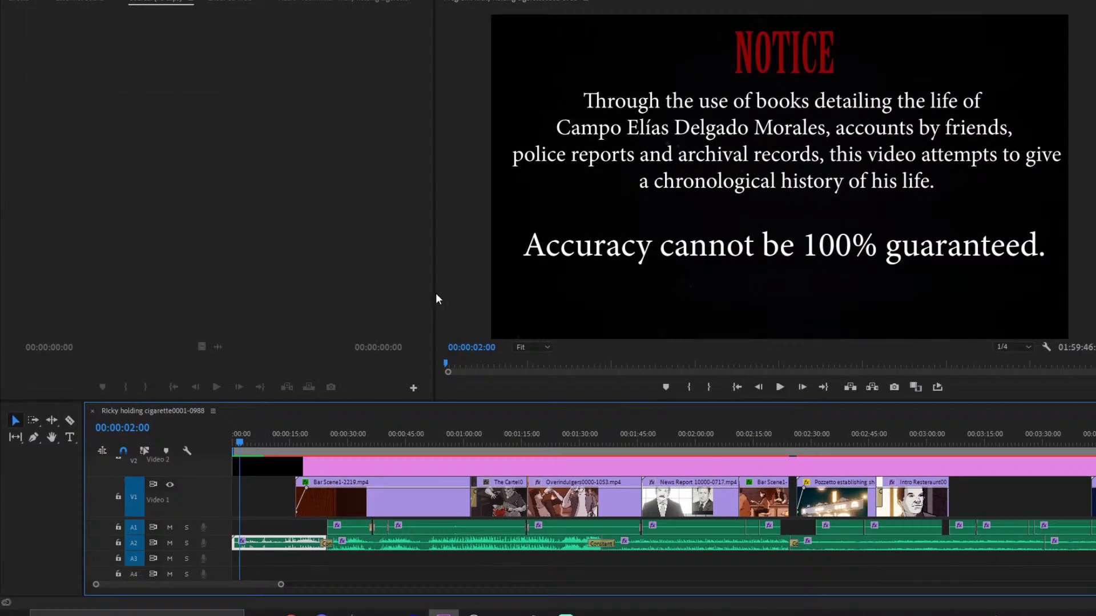
{"action": "left_click_drag", "start_coordinate": [436, 299], "coordinate": [260, 297]}
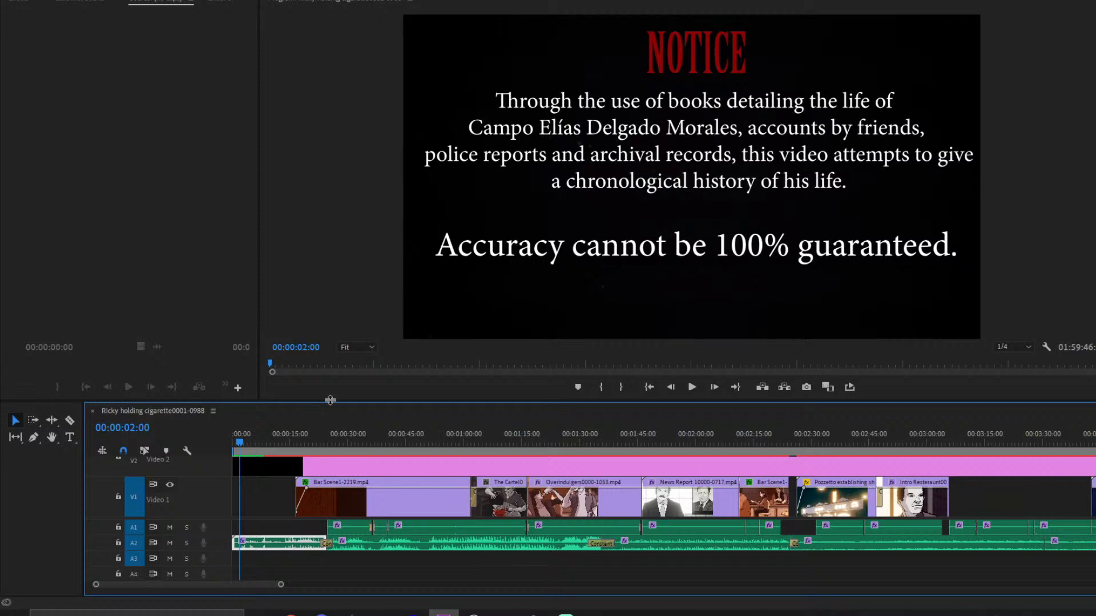
{"action": "left_click_drag", "start_coordinate": [329, 400], "coordinate": [331, 403]}
- Play the sequence through the bar scene to 00:00:53:06 with the playback resolution set to 1/2
{"action": "key", "text": "space"}
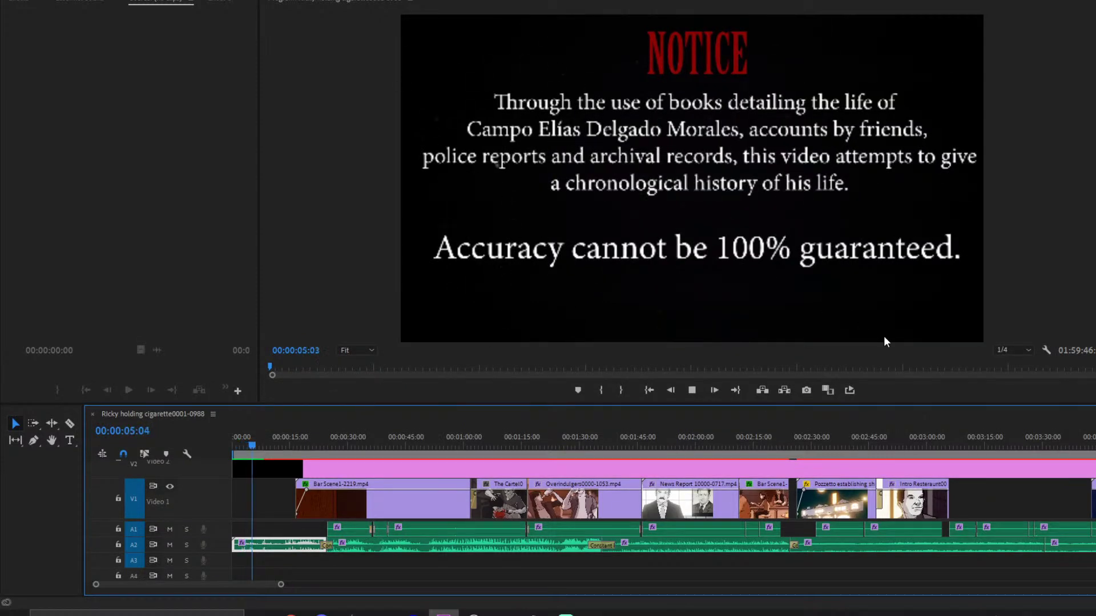
{"action": "left_click", "coordinate": [1005, 351]}
{"action": "left_click", "coordinate": [1006, 374]}
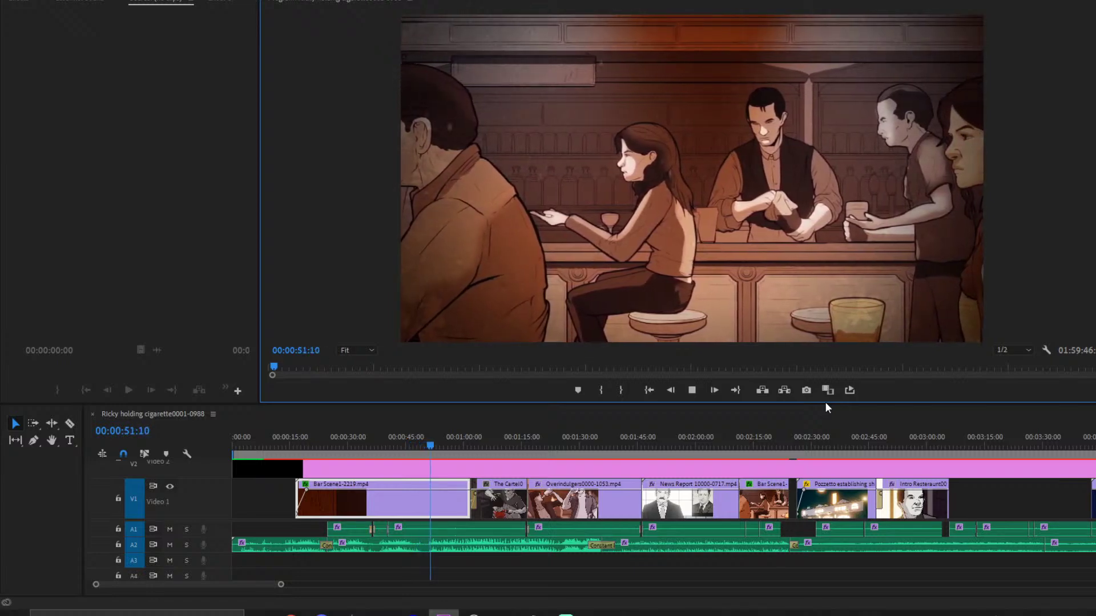
{"action": "key", "text": "space"}
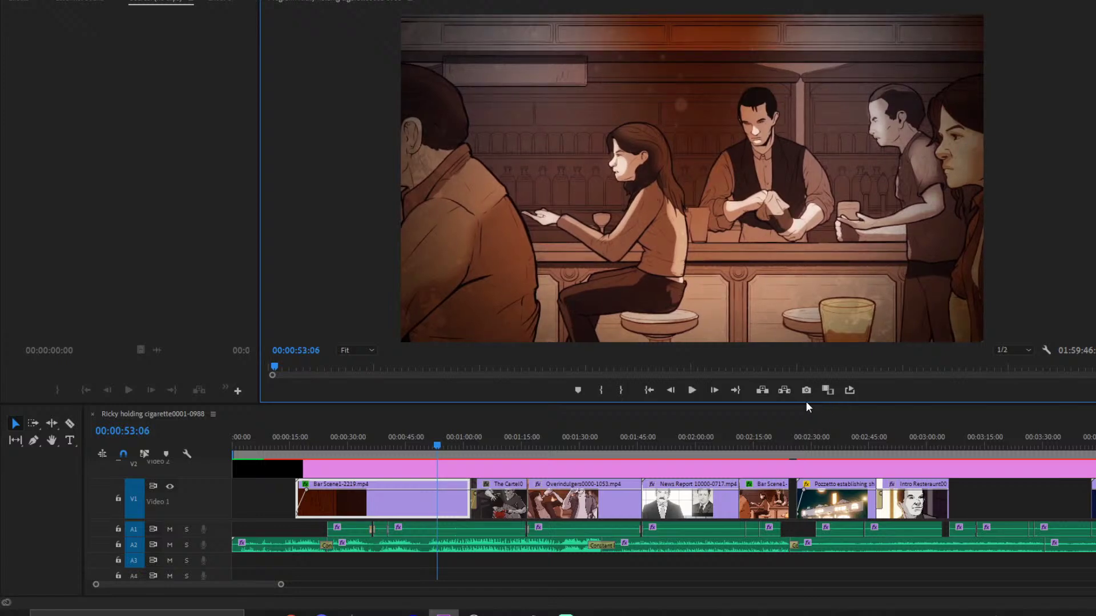
- Continue playback into the Cartel clip, pausing at 00:01:07:16, and give the timeline more height for its audio tracks
{"action": "left_click_drag", "start_coordinate": [802, 405], "coordinate": [800, 368]}
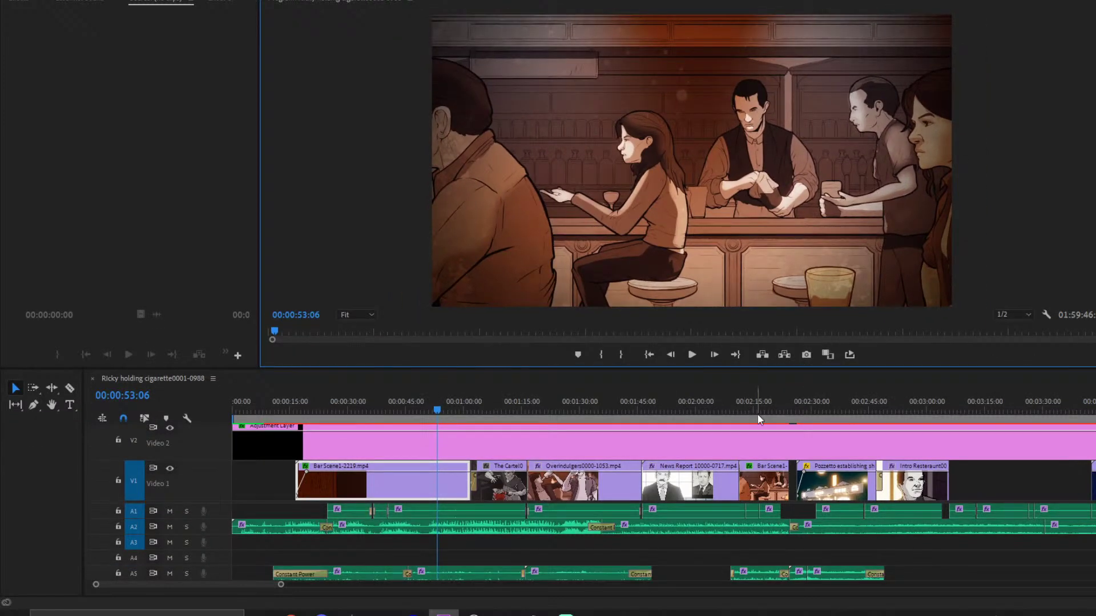
{"action": "key", "text": "space"}
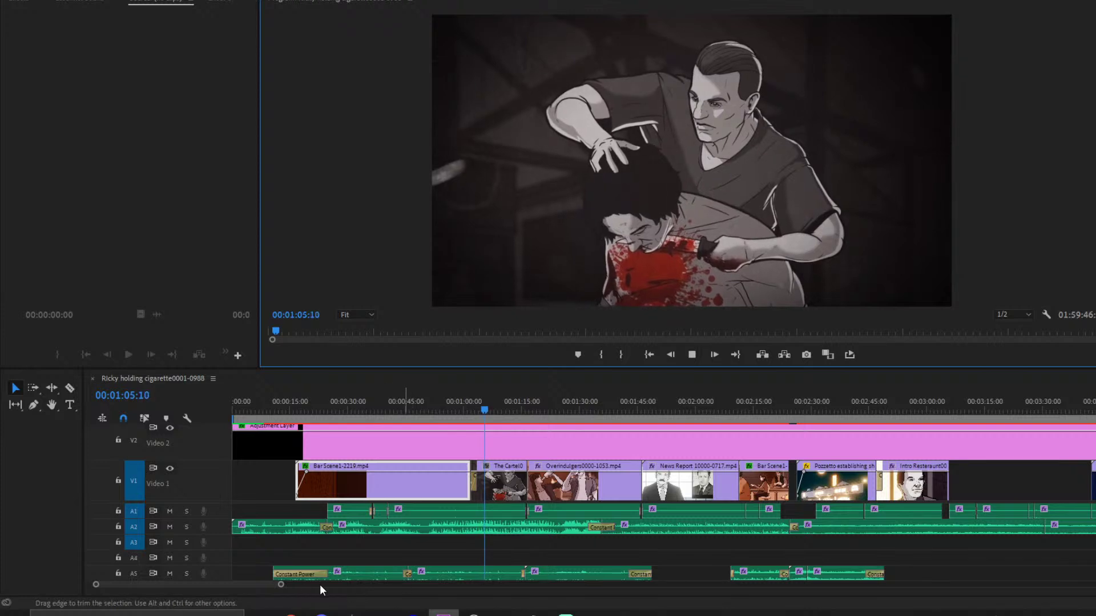
{"action": "scroll", "coordinate": [572, 537], "scroll_direction": "up", "scroll_amount": 5}
{"action": "left_click", "coordinate": [683, 516]}
{"action": "left_click_drag", "start_coordinate": [642, 368], "coordinate": [642, 345]}
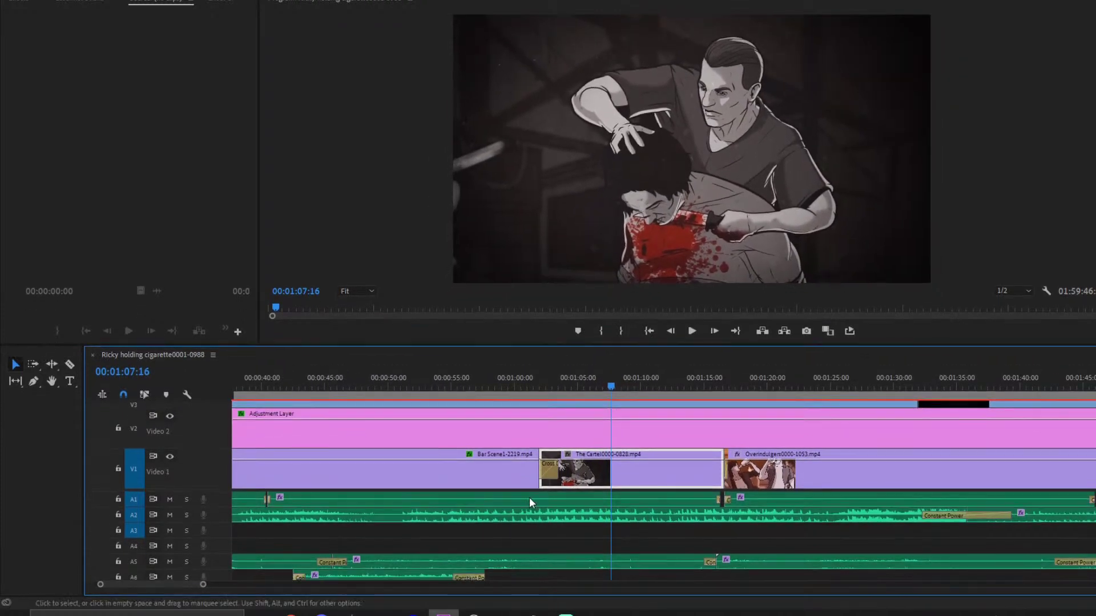
{"action": "left_click_drag", "start_coordinate": [207, 587], "coordinate": [229, 587]}
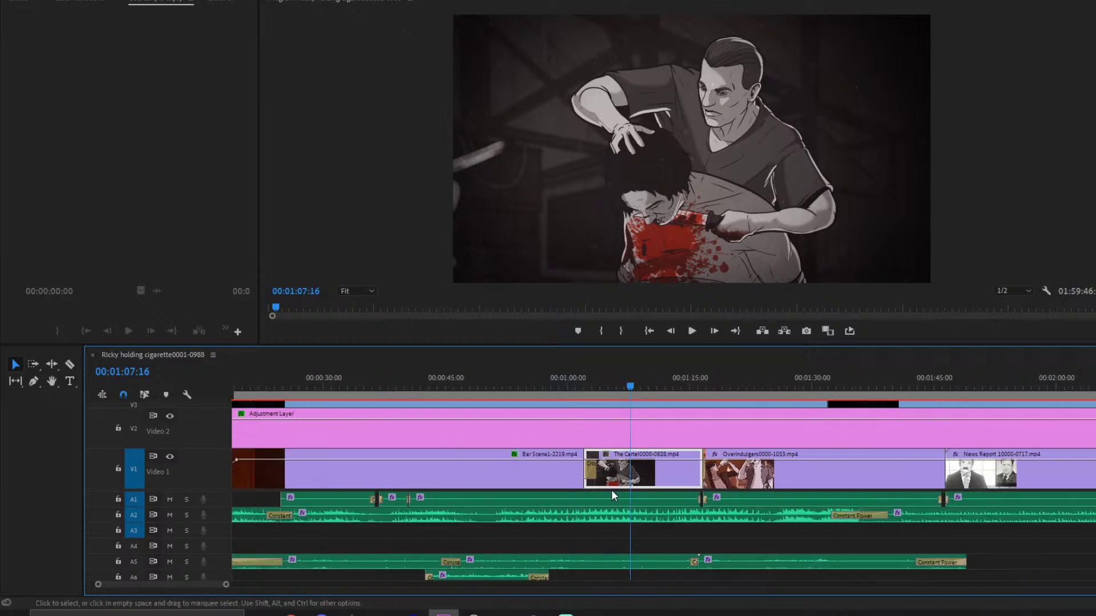
- Examine the transition from the bar scene to the Cartel clip and that clip's frames up to 00:01:15:10
{"action": "left_click", "coordinate": [569, 387]}
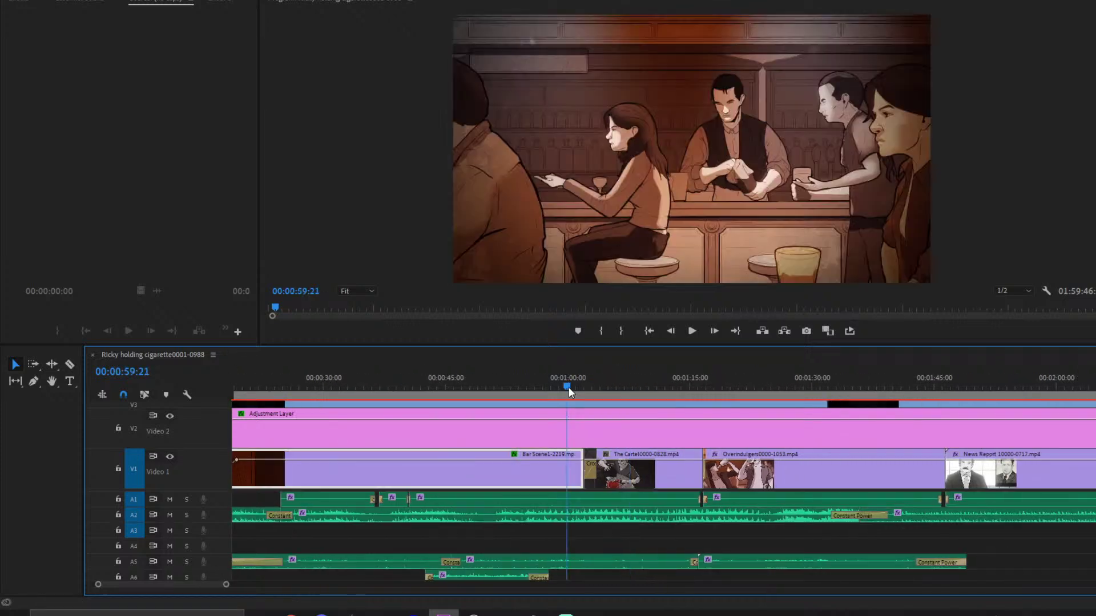
{"action": "scroll", "coordinate": [560, 427], "scroll_direction": "down", "scroll_amount": 1}
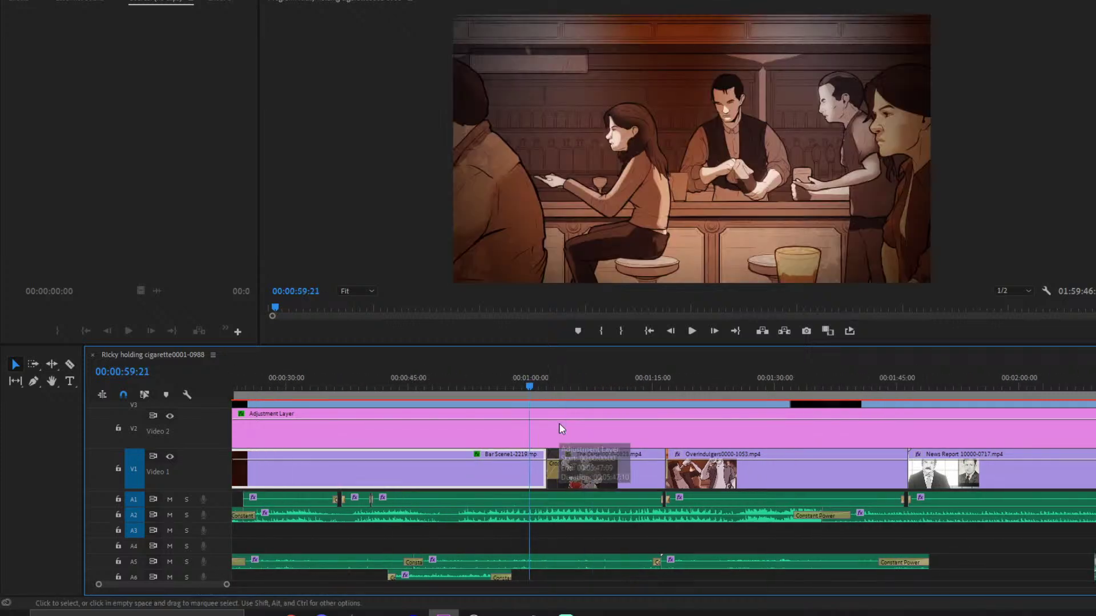
{"action": "left_click", "coordinate": [561, 393]}
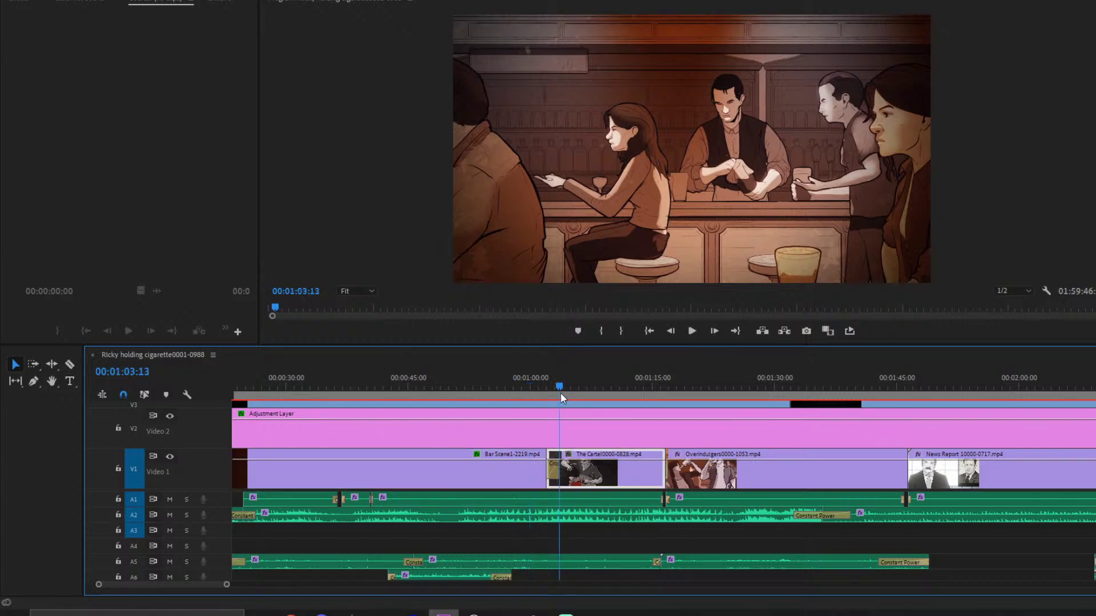
{"action": "scroll", "coordinate": [560, 393], "scroll_direction": "down", "scroll_amount": 1}
{"action": "left_click", "coordinate": [531, 390]}
{"action": "left_click", "coordinate": [565, 391]}
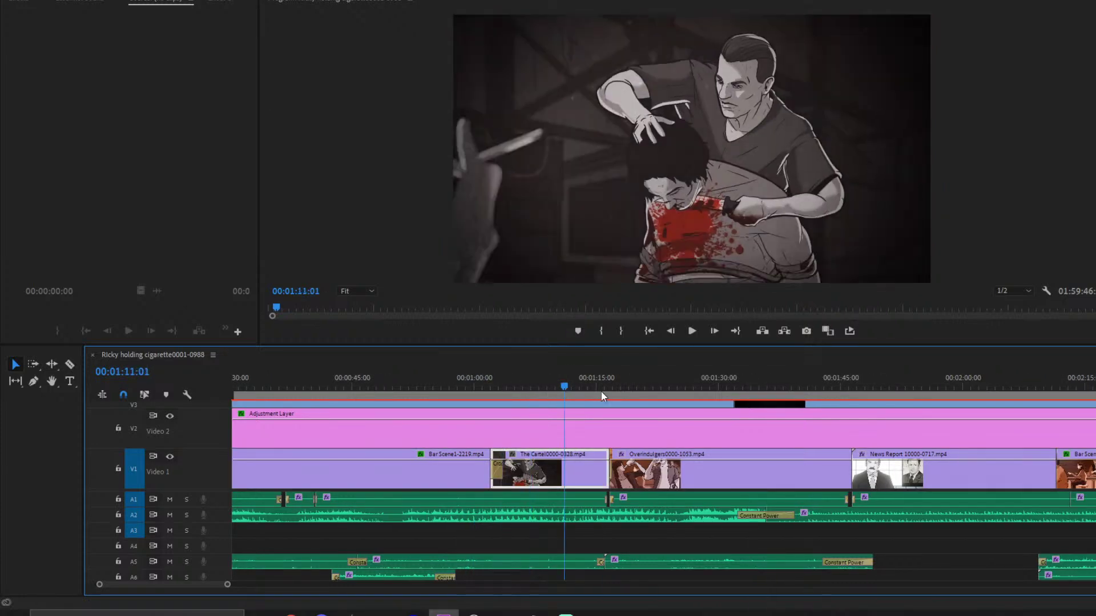
{"action": "left_click", "coordinate": [601, 392]}
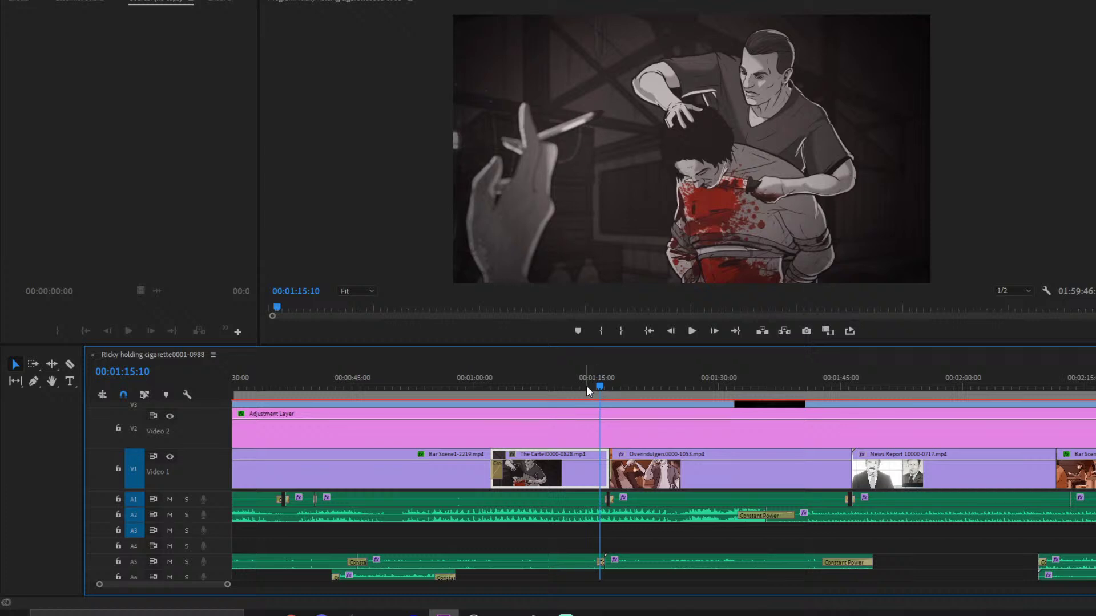
- Examine the Cartel clip's frames between 00:01:13:13 and 00:01:14:12, and zoom the timeline out to show more of the sequence
{"action": "left_click", "coordinate": [587, 386]}
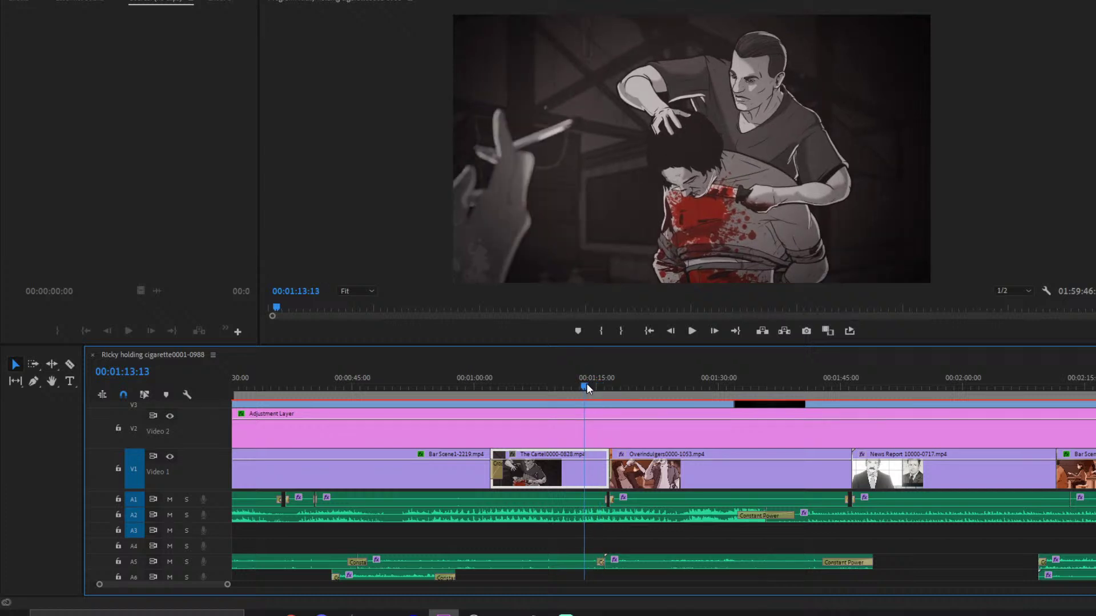
{"action": "mouse_move", "coordinate": [580, 385]}
{"action": "left_mouse_down"}
{"action": "mouse_move", "coordinate": [550, 382]}
{"action": "mouse_move", "coordinate": [594, 383]}
{"action": "left_mouse_up"}
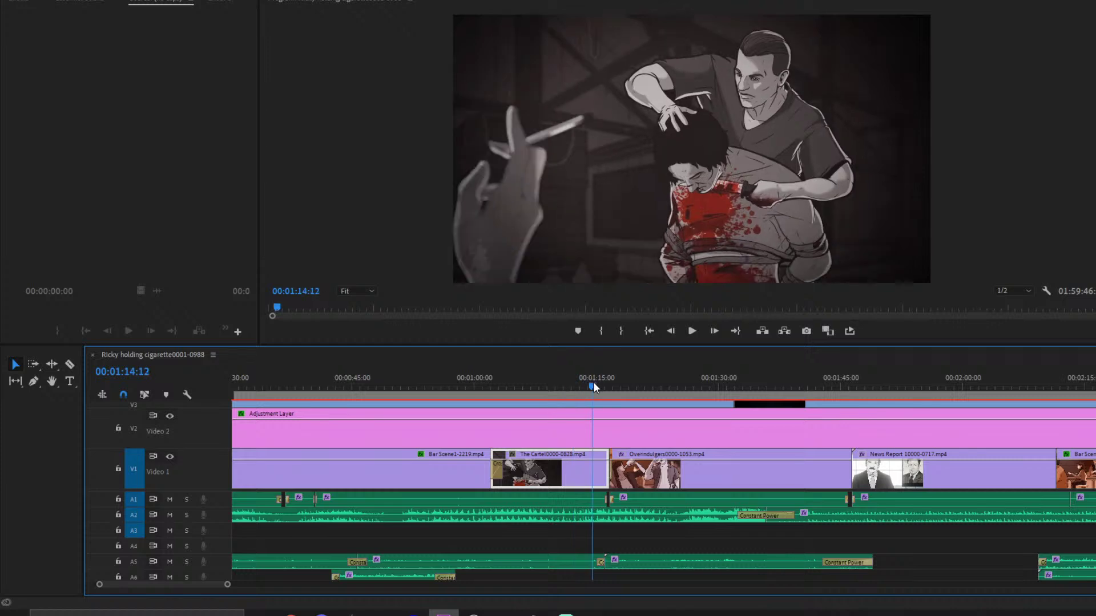
{"action": "left_click_drag", "start_coordinate": [227, 584], "coordinate": [296, 583]}
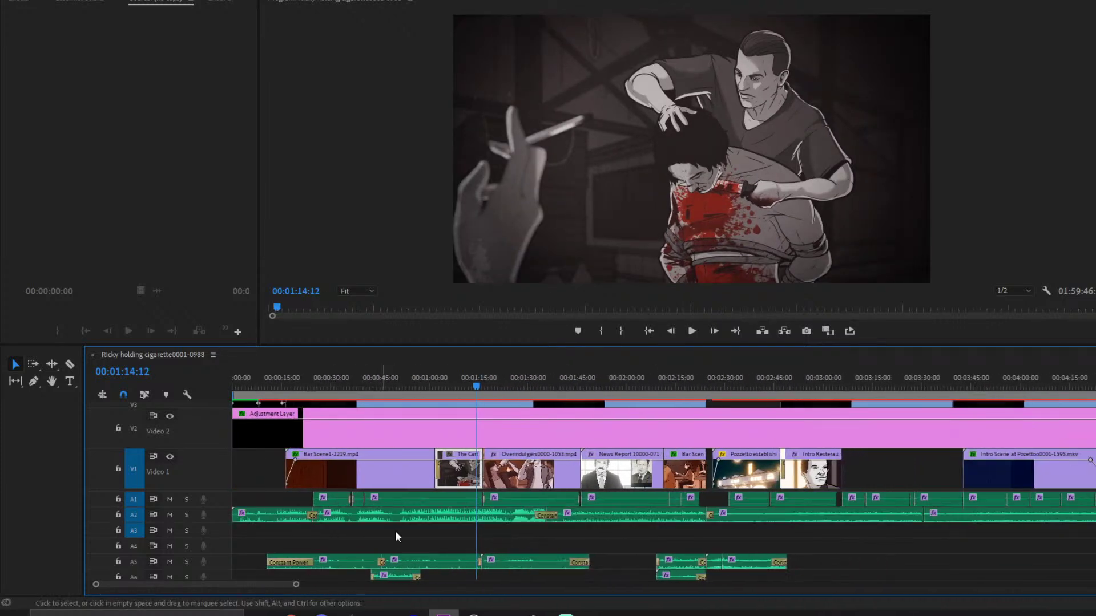
{"action": "left_click", "coordinate": [291, 614]}
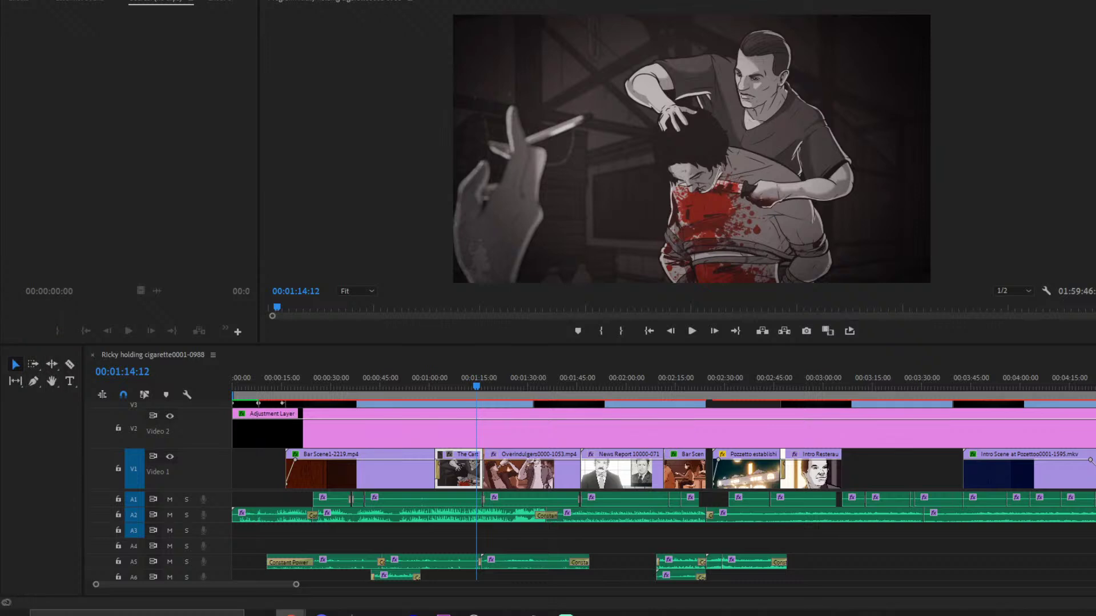
- Mute audio track A1 and play the floating-particles section from 00:03:17:22 to 00:03:32:18
{"action": "scroll", "coordinate": [793, 521], "scroll_direction": "down", "scroll_amount": 8}
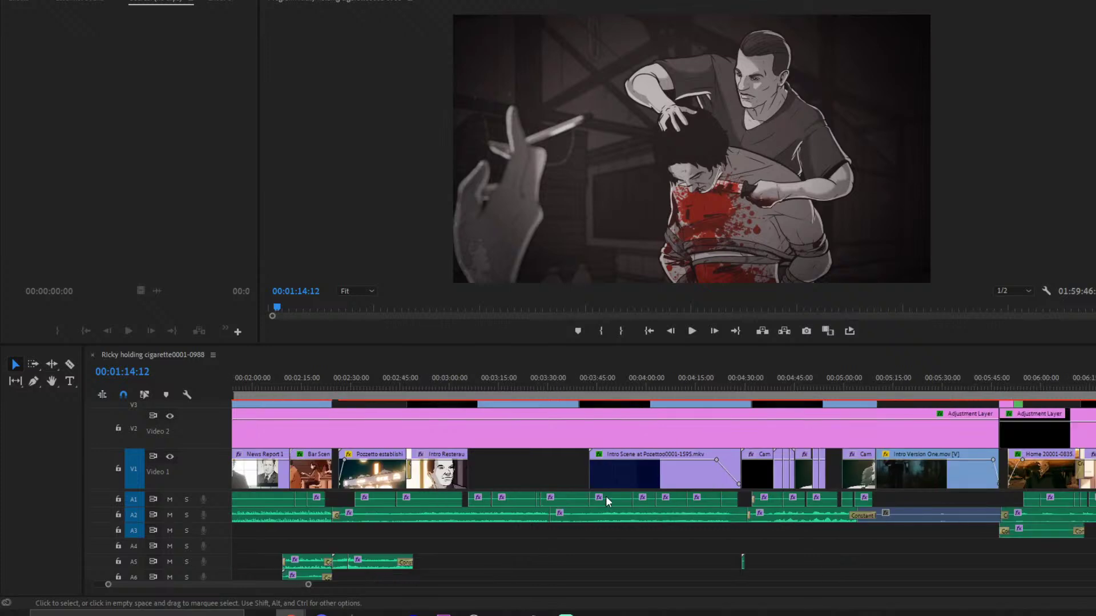
{"action": "left_click_drag", "start_coordinate": [609, 397], "coordinate": [584, 386]}
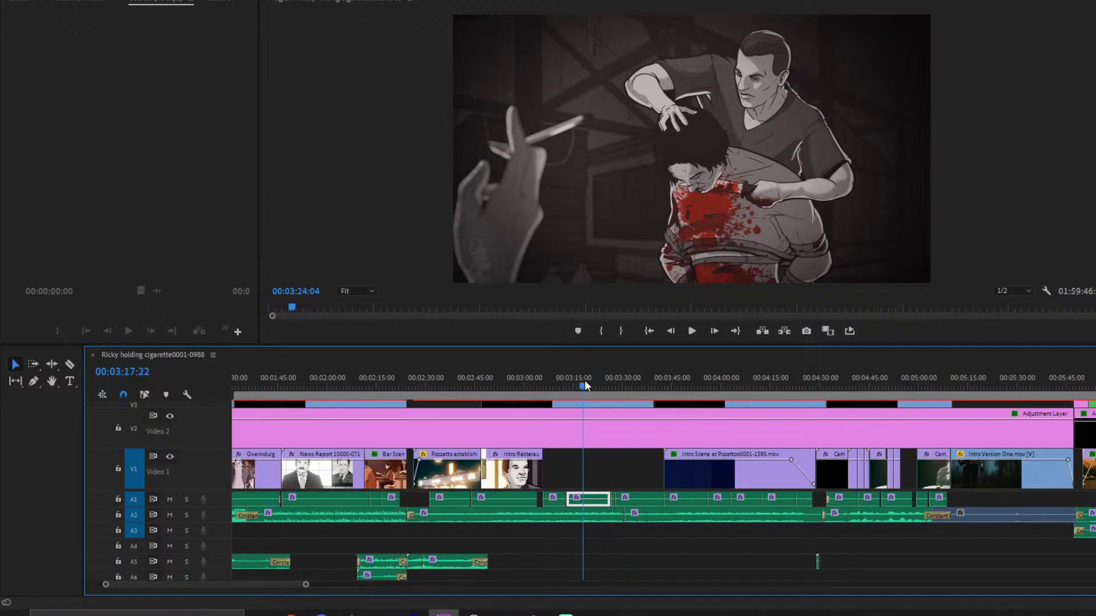
{"action": "key", "text": "space"}
{"action": "key", "text": "space"}
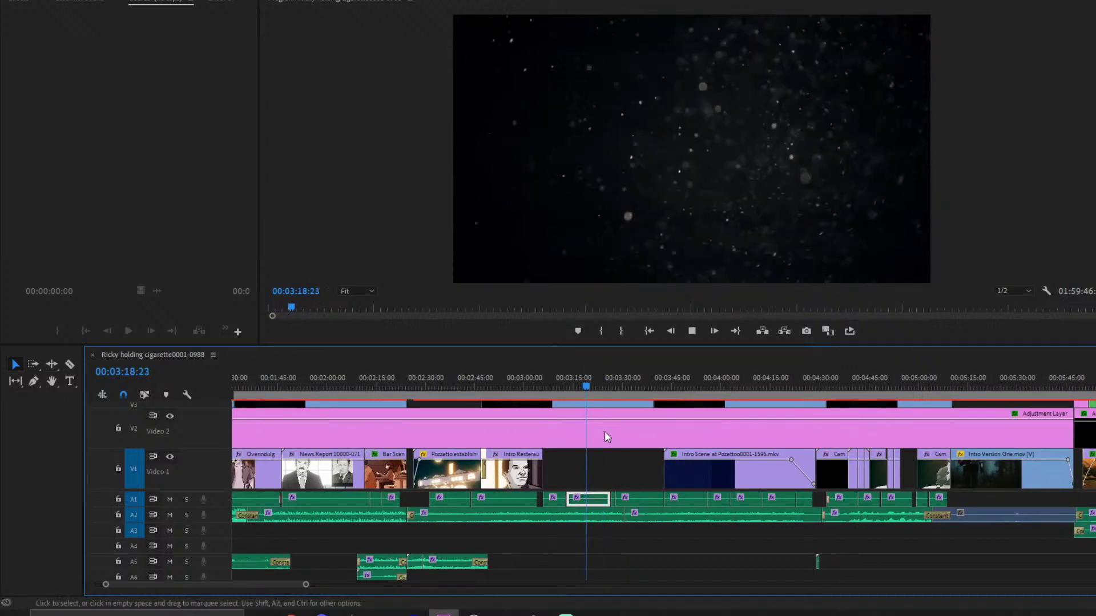
{"action": "left_click", "coordinate": [170, 500]}
{"action": "key", "text": "space"}
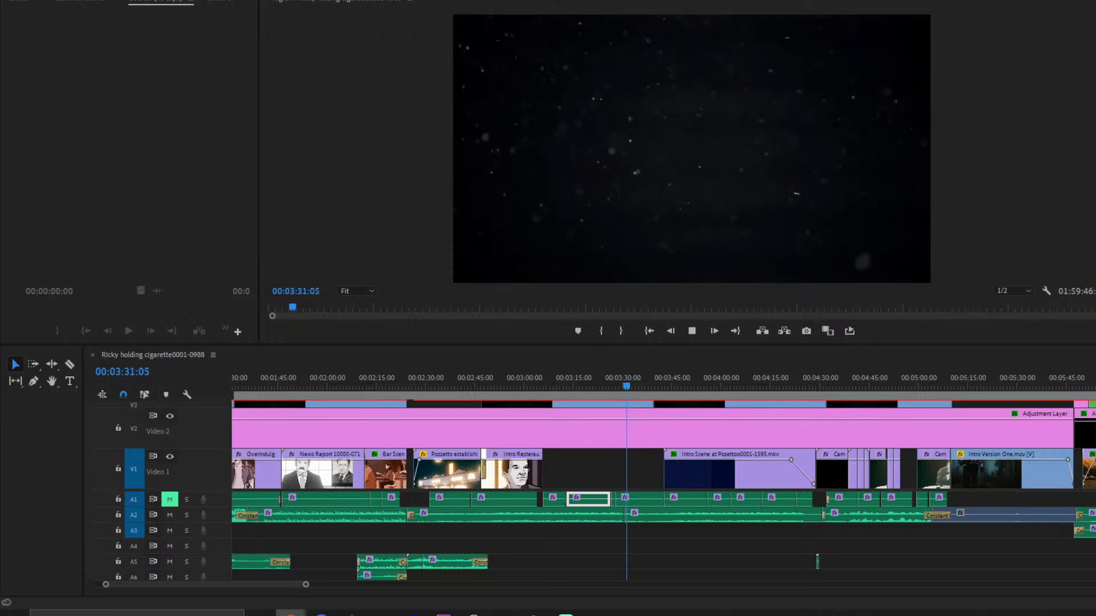
{"action": "left_click", "coordinate": [136, 480]}
{"action": "key", "text": "space"}
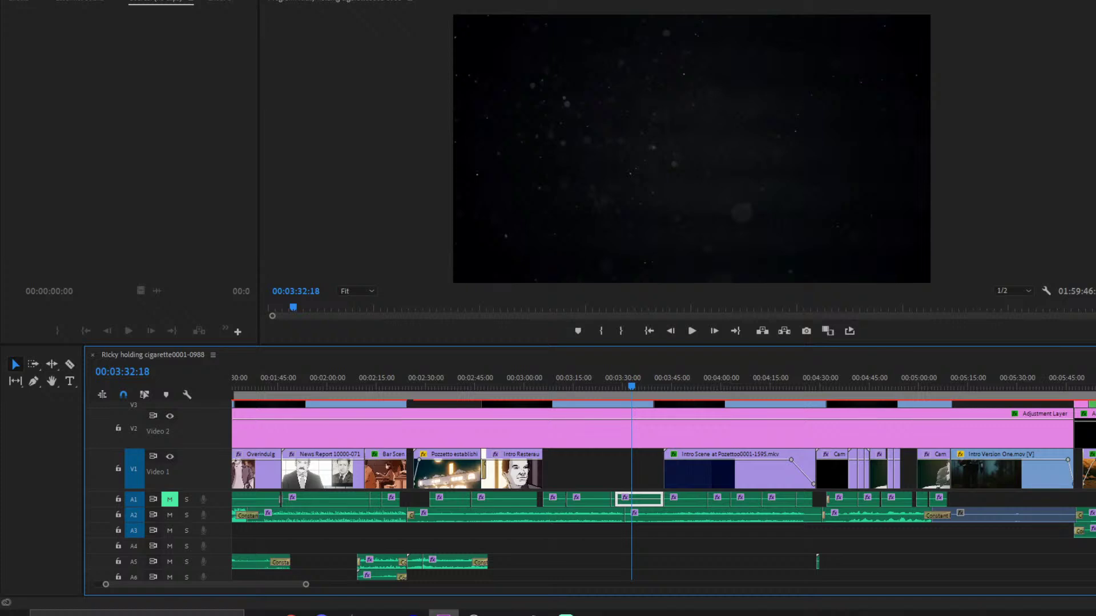
- Return the timeline view to the opening scenes and switch to the Epidemic Sound music list in the browser
{"action": "key", "text": "alt+Tab"}
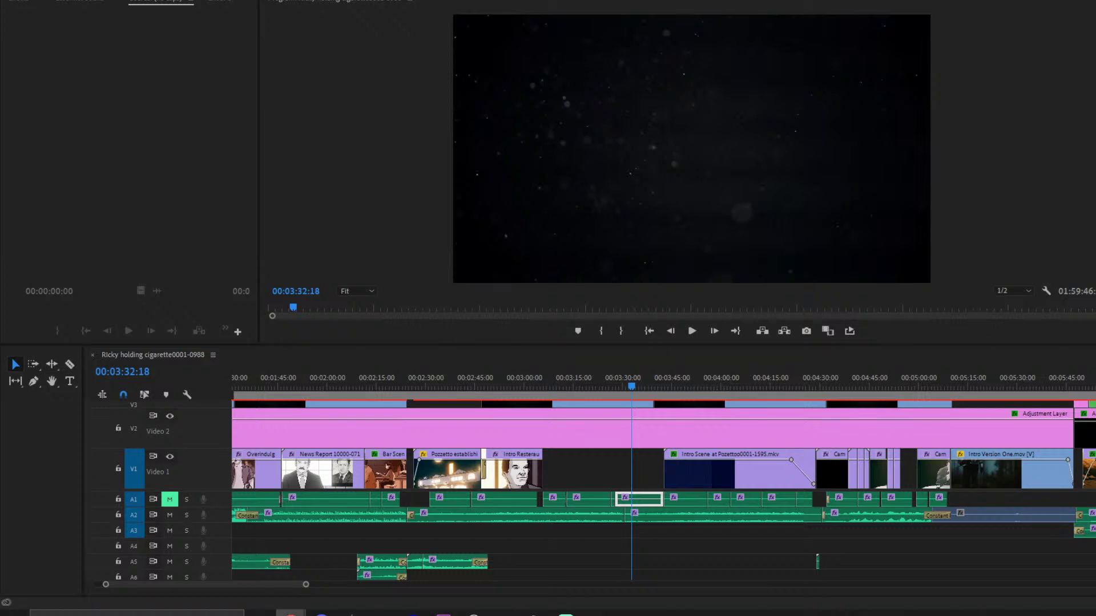
{"action": "scroll", "coordinate": [505, 492], "scroll_direction": "up", "scroll_amount": 2}
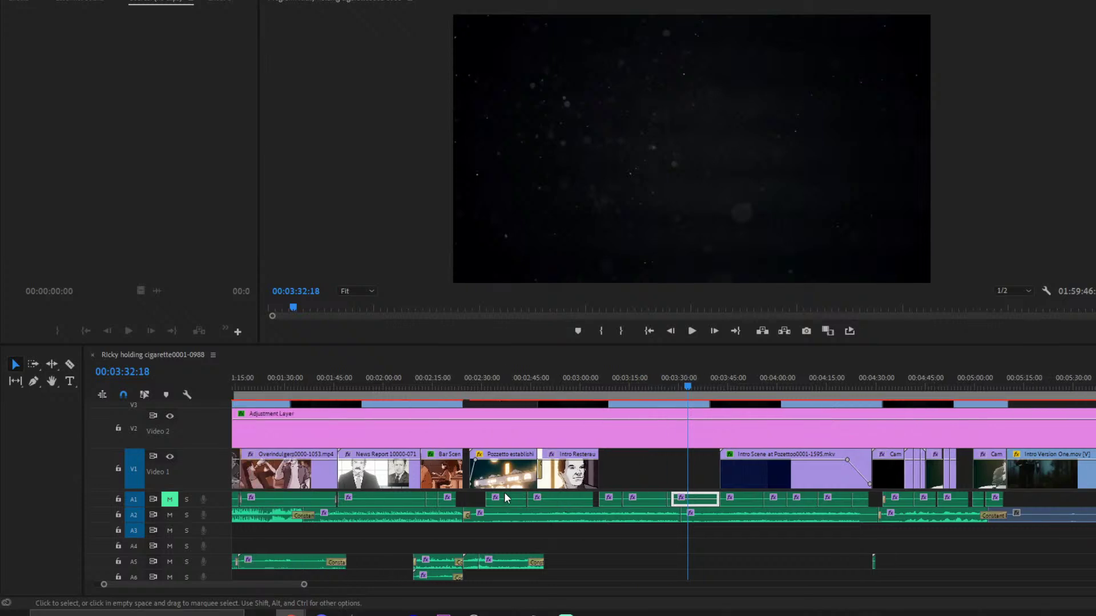
{"action": "scroll", "coordinate": [652, 509], "scroll_direction": "up", "scroll_amount": 5}
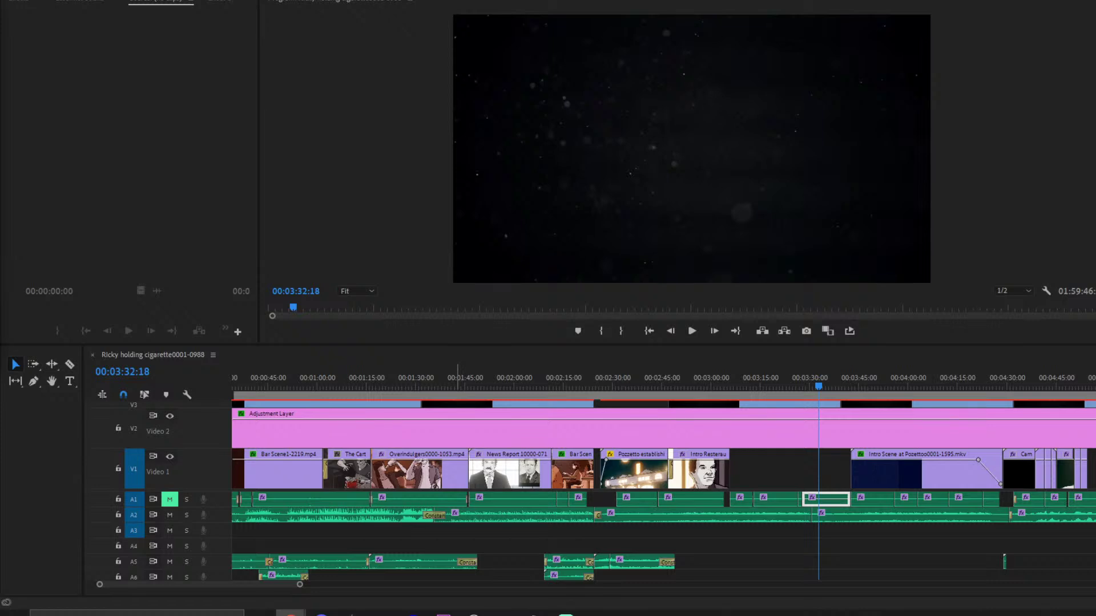
{"action": "left_click_drag", "start_coordinate": [0, 3], "coordinate": [529, 103]}
{"action": "double_click", "coordinate": [530, 102]}
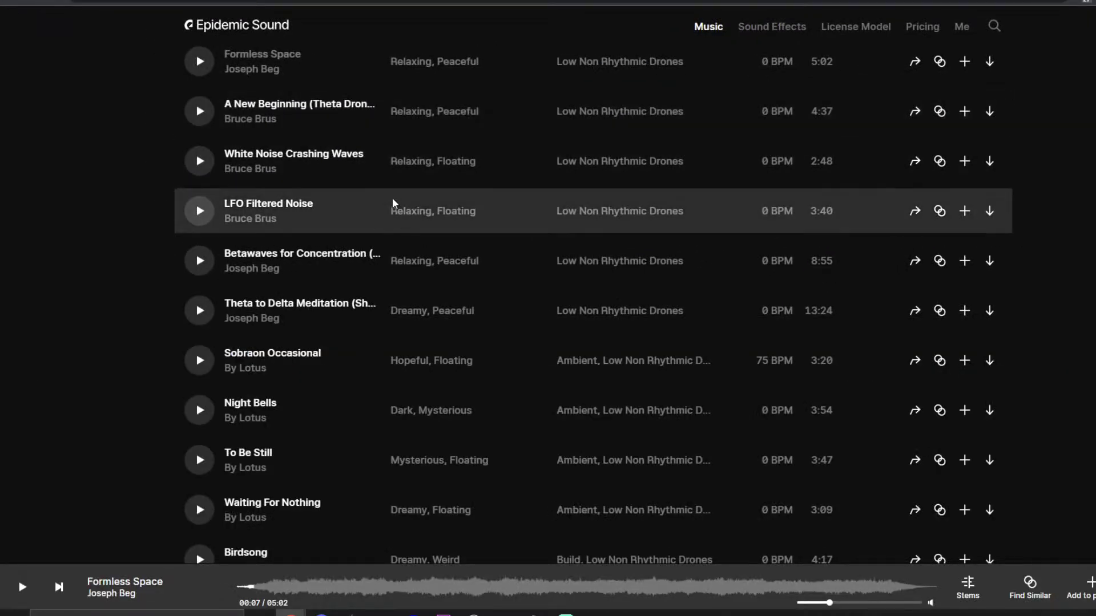
- Examine the low non-rhythmic drone tracks on Epidemic Sound down to the end of the loaded list
{"action": "scroll", "coordinate": [306, 332], "scroll_direction": "up", "scroll_amount": 4}
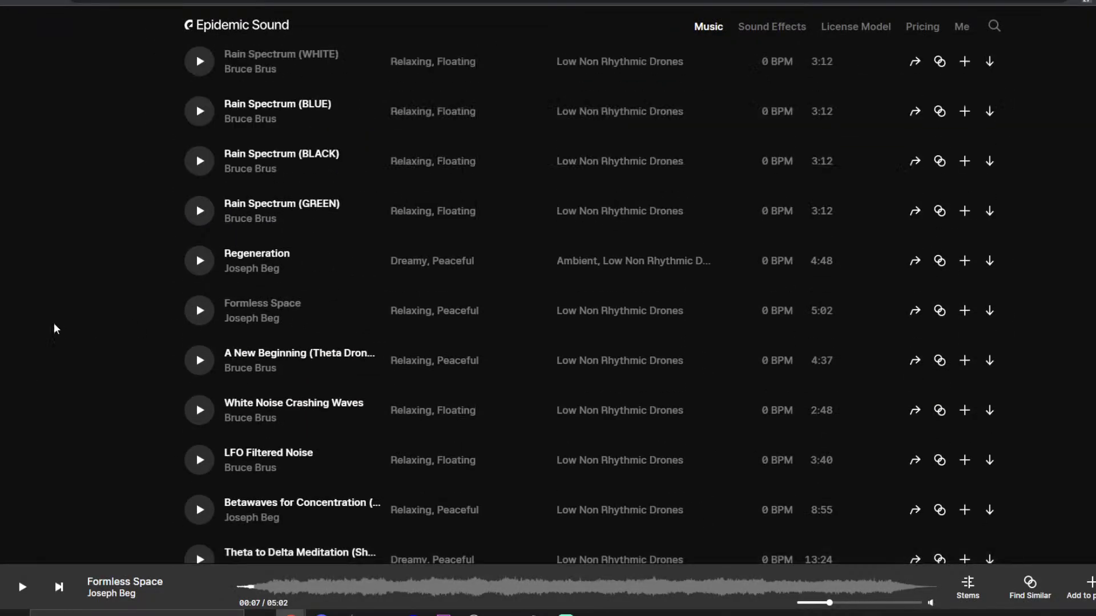
{"action": "scroll", "coordinate": [160, 279], "scroll_direction": "down", "scroll_amount": 7}
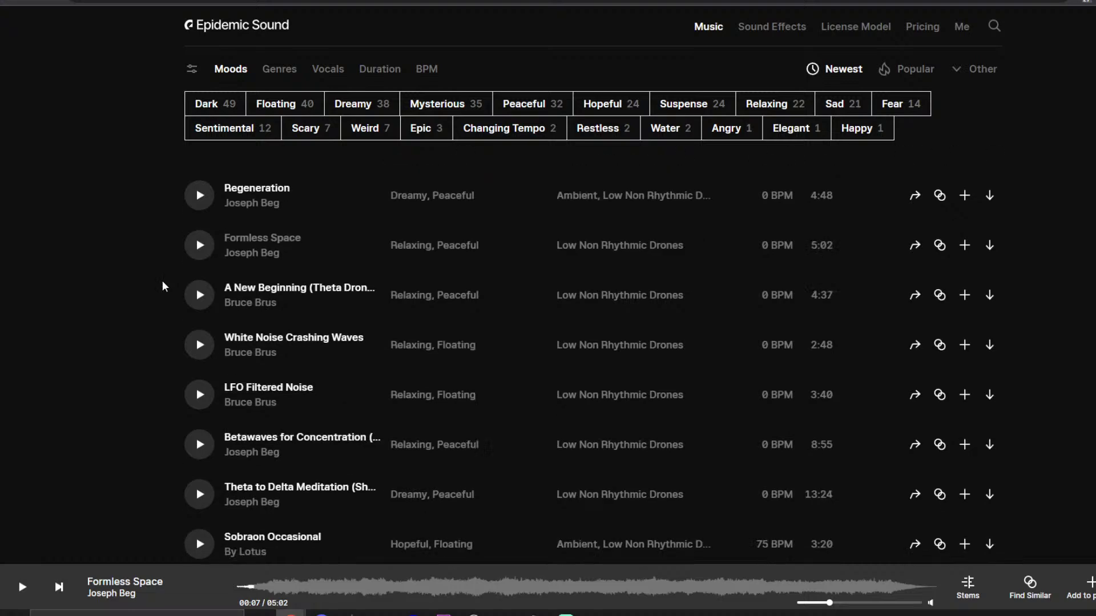
{"action": "scroll", "coordinate": [132, 278], "scroll_direction": "down", "scroll_amount": 4}
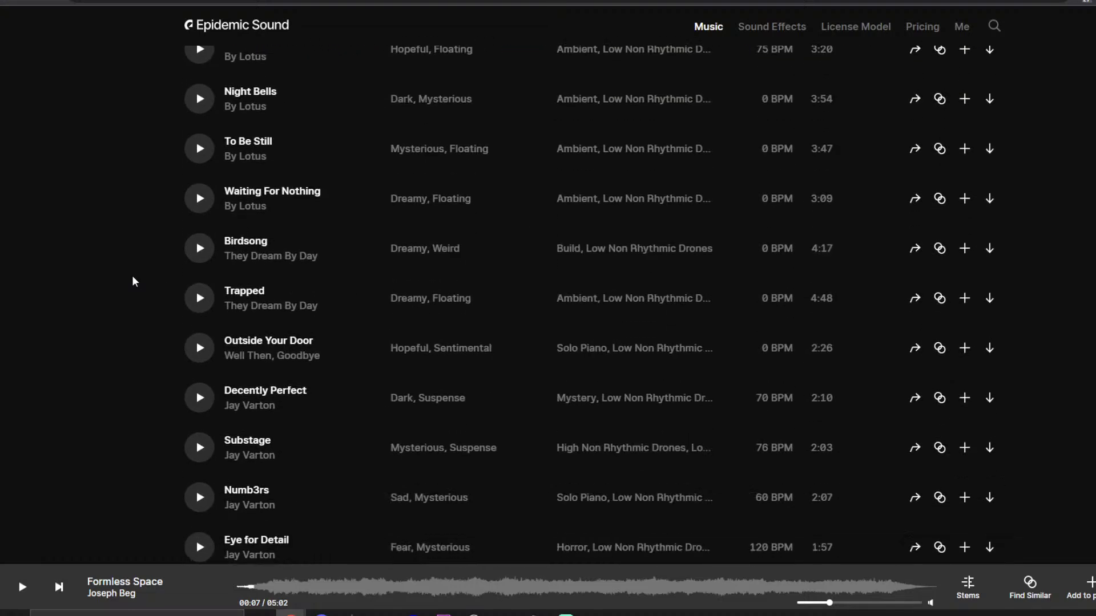
{"action": "scroll", "coordinate": [134, 246], "scroll_direction": "down", "scroll_amount": 2}
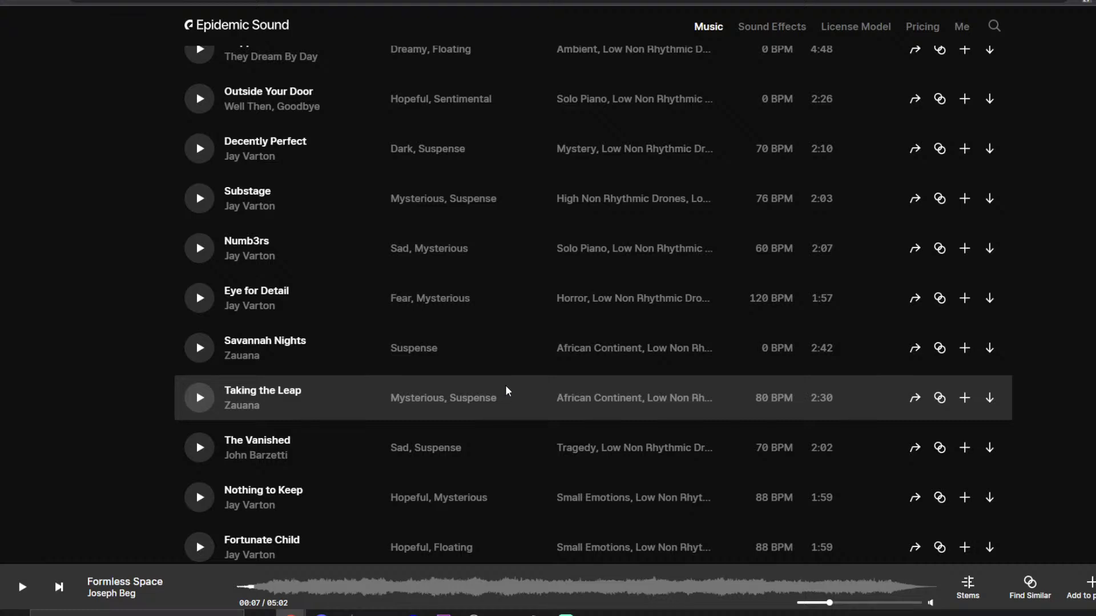
{"action": "scroll", "coordinate": [506, 392], "scroll_direction": "down", "scroll_amount": 2}
{"action": "scroll", "coordinate": [213, 354], "scroll_direction": "down", "scroll_amount": 4}
{"action": "scroll", "coordinate": [109, 350], "scroll_direction": "down", "scroll_amount": 4}
{"action": "scroll", "coordinate": [252, 437], "scroll_direction": "down", "scroll_amount": 3}
{"action": "scroll", "coordinate": [237, 372], "scroll_direction": "down", "scroll_amount": 3}
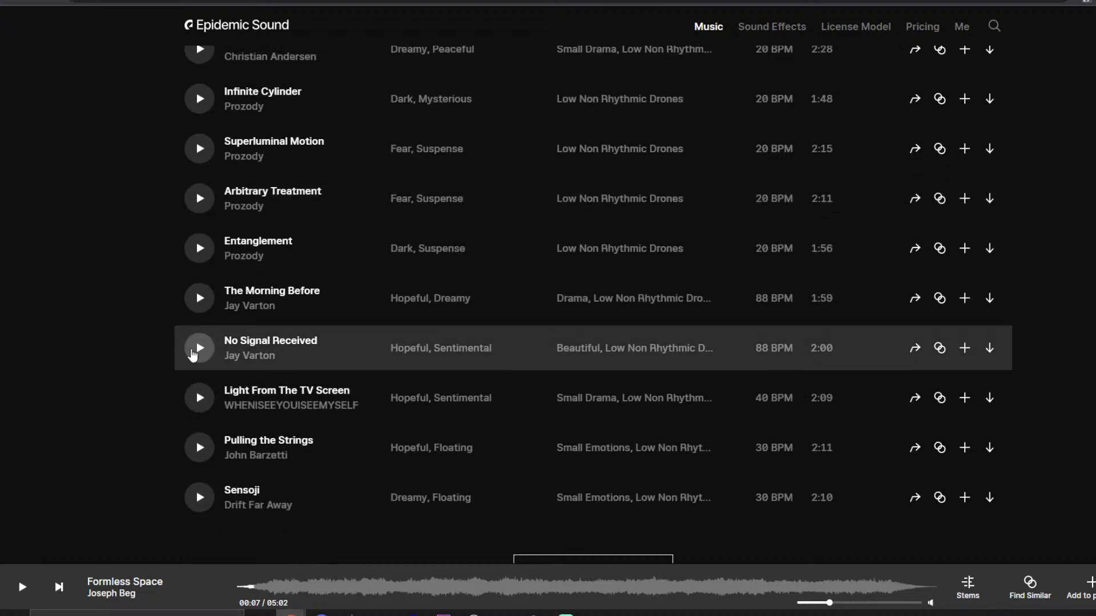
- Preview the track "No Signal Received" and download its full mix
{"action": "left_click", "coordinate": [207, 348]}
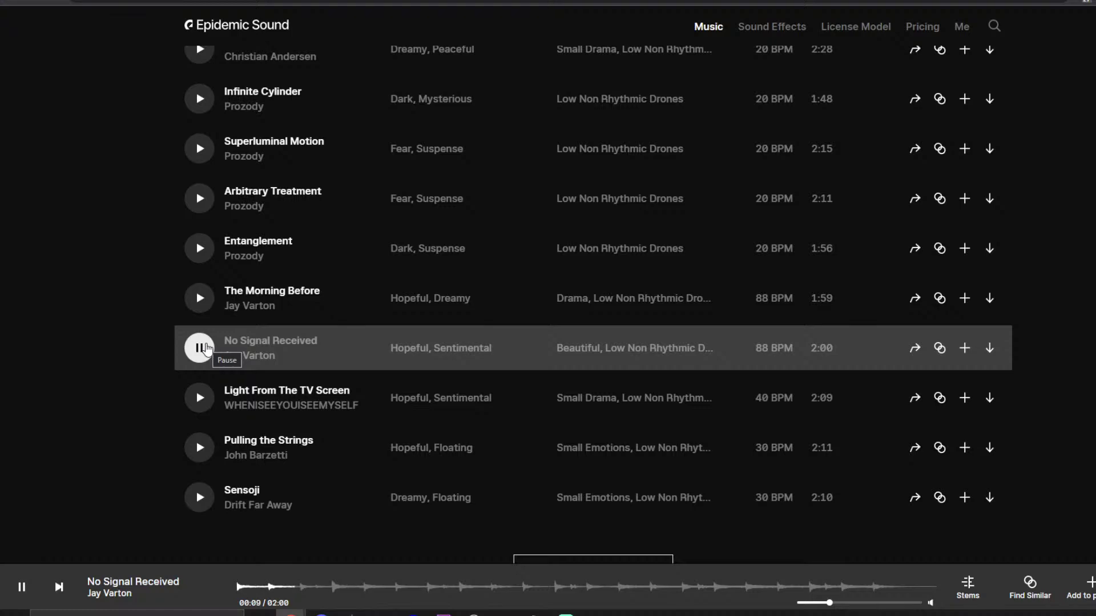
{"action": "left_click", "coordinate": [207, 349]}
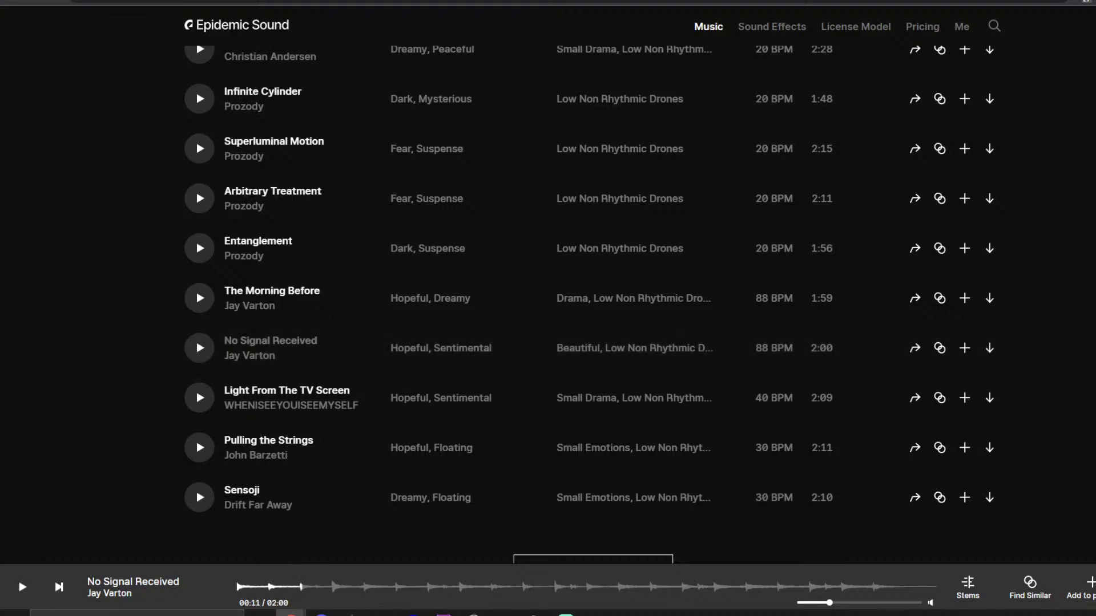
{"action": "left_click", "coordinate": [989, 349]}
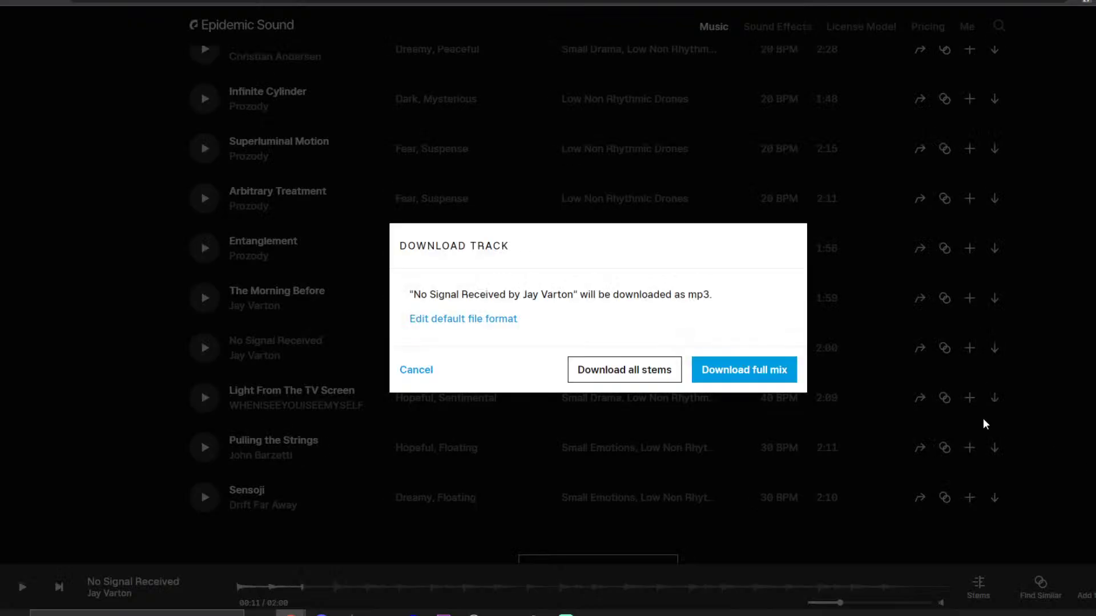
{"action": "left_click", "coordinate": [754, 379]}
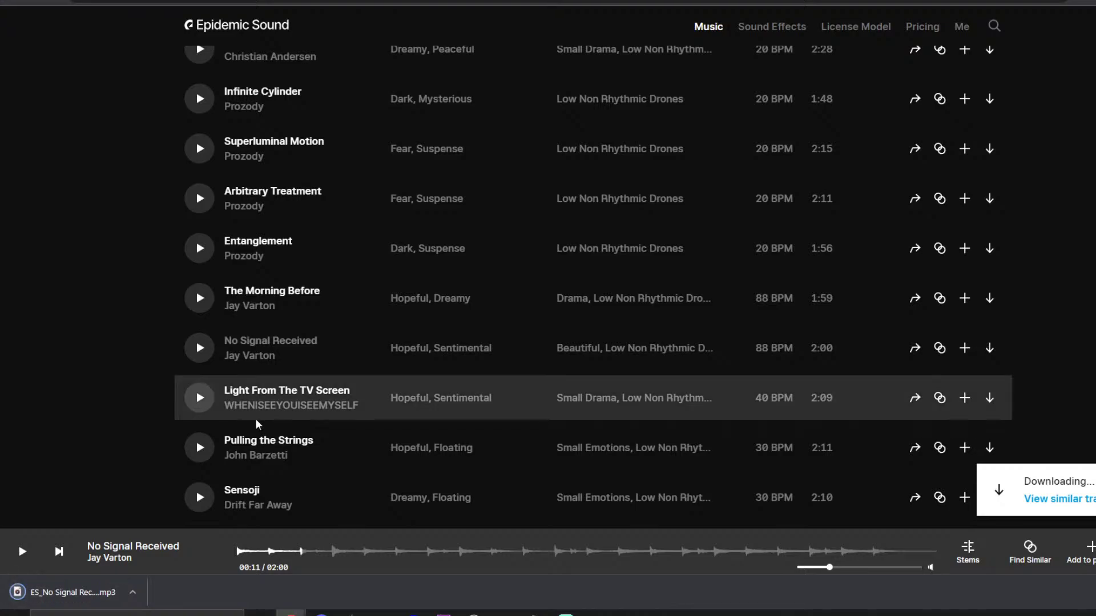
- Place the downloaded "No Signal Received" MP3 in the Premiere Pro sequence on audio track A4 at about 00:11:45
{"action": "left_click_drag", "start_coordinate": [22, 592], "coordinate": [557, 537]}
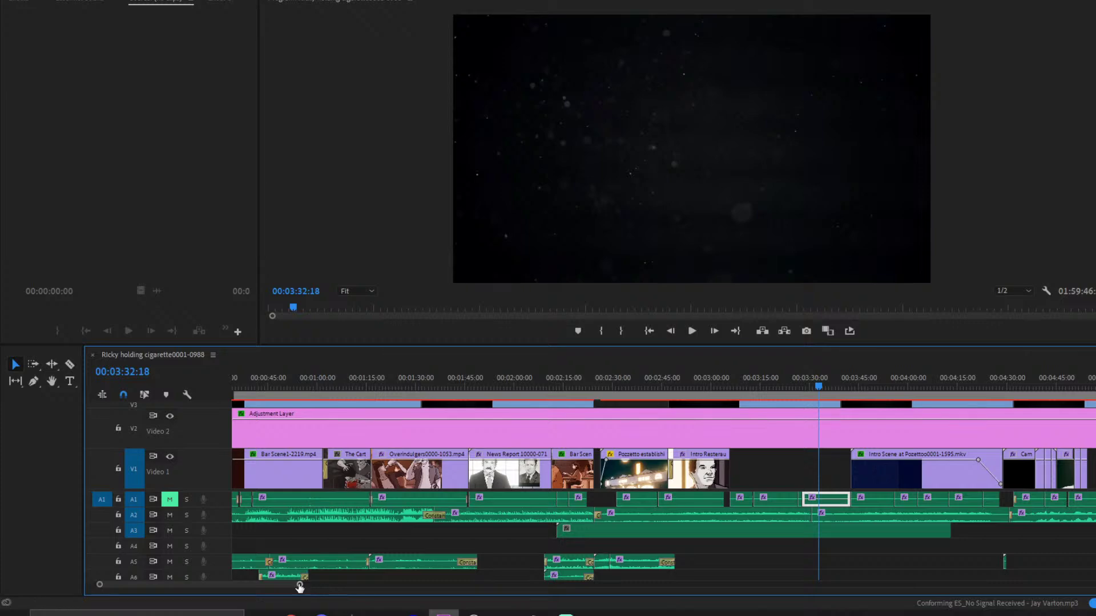
{"action": "left_click_drag", "start_coordinate": [298, 584], "coordinate": [441, 585]}
{"action": "scroll", "coordinate": [427, 517], "scroll_direction": "down", "scroll_amount": 5}
{"action": "left_click_drag", "start_coordinate": [276, 529], "coordinate": [731, 546]}
- Look through the rest of the sequence up to its last clips and return to the beginning of the timeline
{"action": "scroll", "coordinate": [733, 545], "scroll_direction": "down", "scroll_amount": 10}
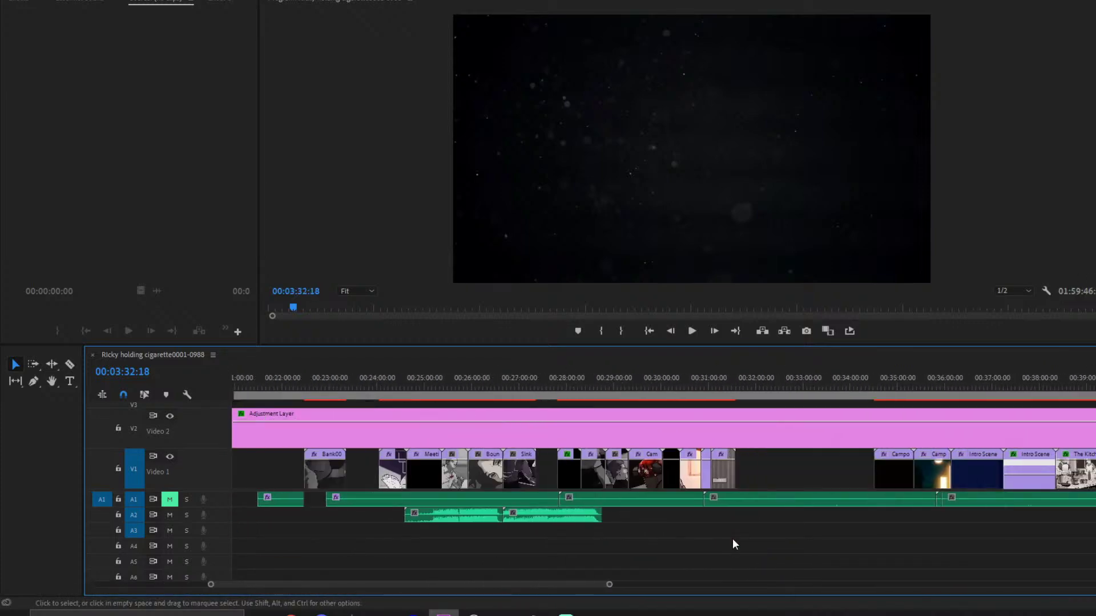
{"action": "scroll", "coordinate": [733, 544], "scroll_direction": "down", "scroll_amount": 6}
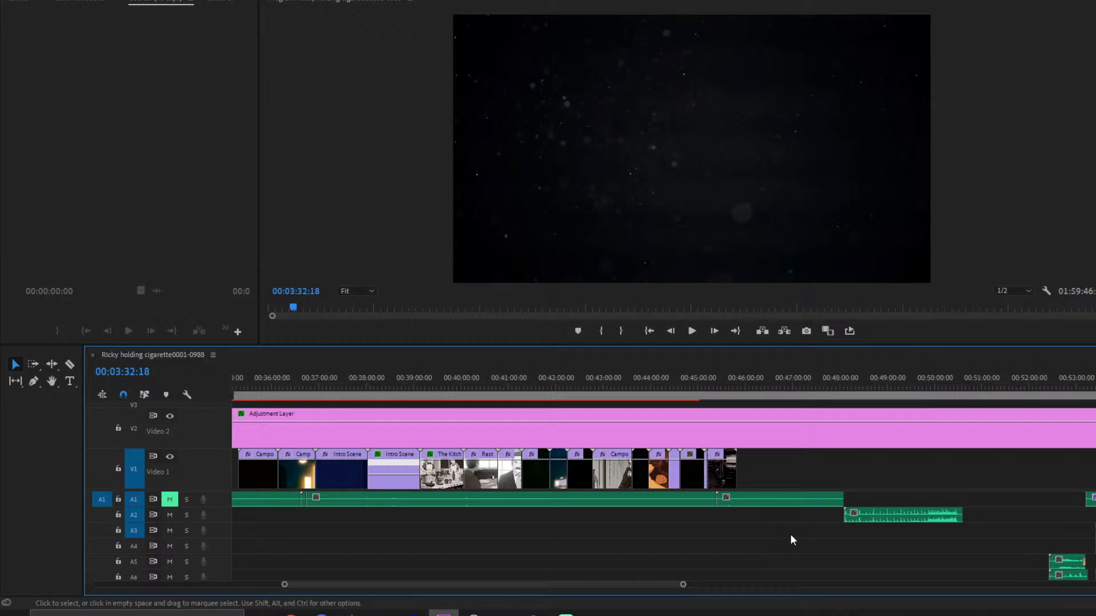
{"action": "scroll", "coordinate": [792, 540], "scroll_direction": "down", "scroll_amount": 2}
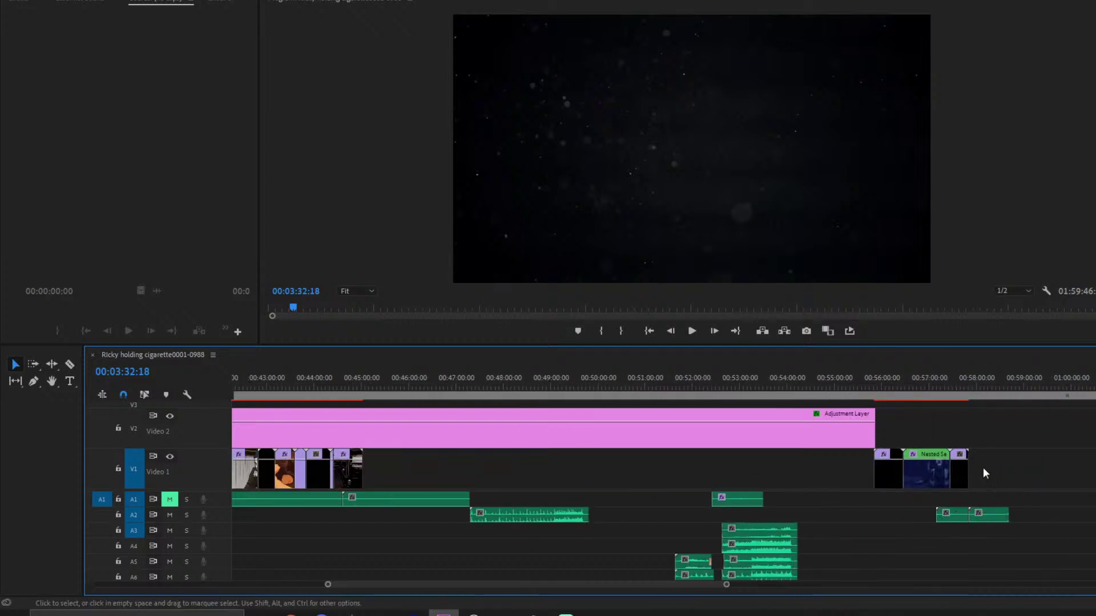
{"action": "scroll", "coordinate": [718, 533], "scroll_direction": "up", "scroll_amount": 3}
{"action": "left_click_drag", "start_coordinate": [625, 586], "coordinate": [322, 598]}
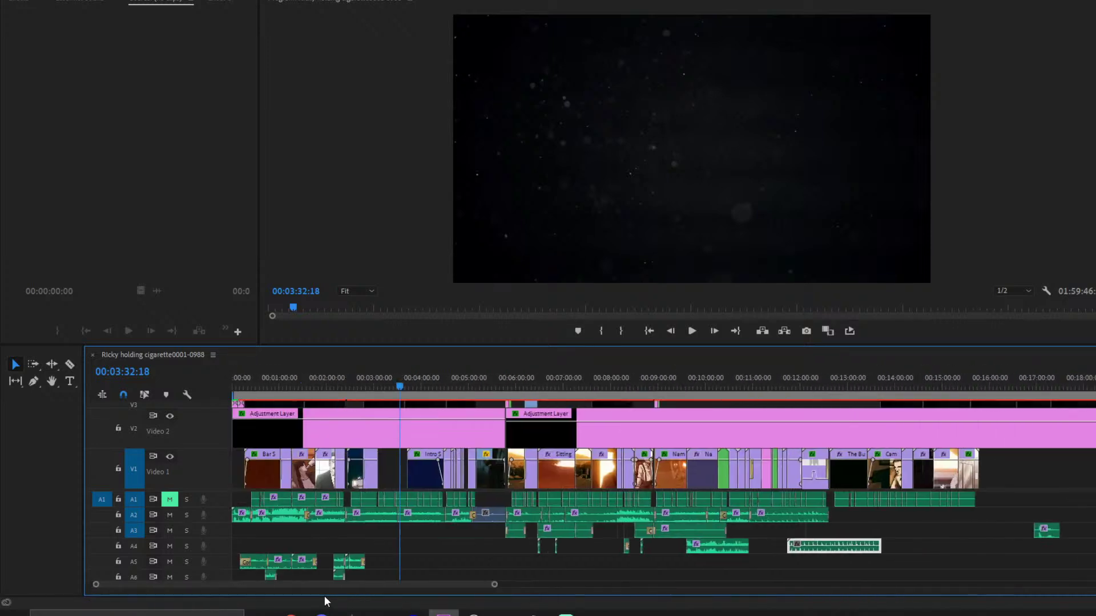
- Switch back to Epidemic Sound, browse the drone tracks again and load more results at the end of the list
{"action": "left_click", "coordinate": [355, 574]}
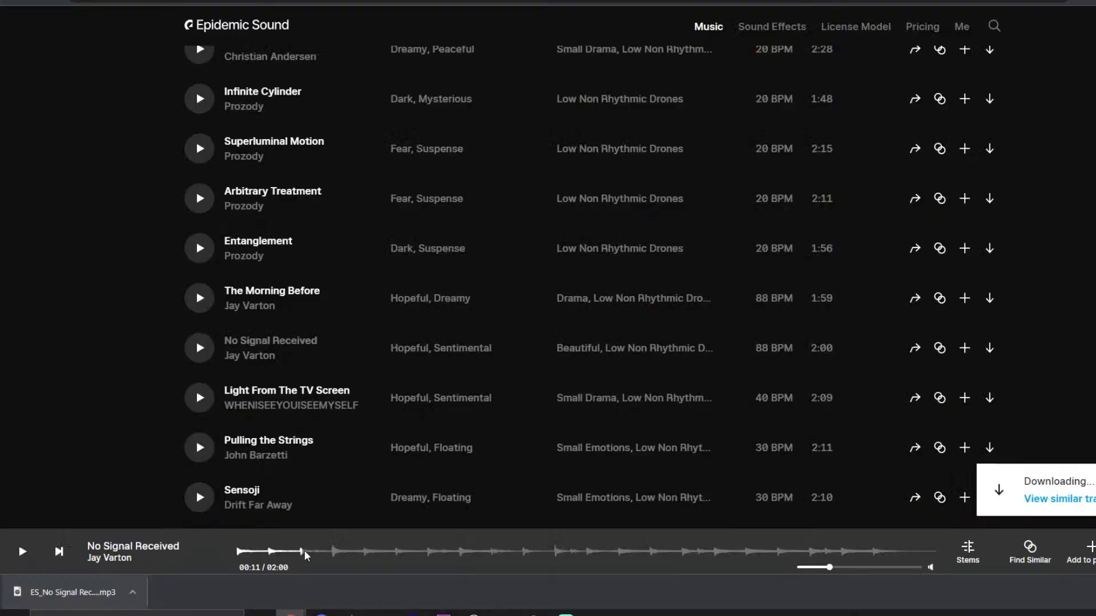
{"action": "scroll", "coordinate": [258, 191], "scroll_direction": "up", "scroll_amount": 2}
{"action": "scroll", "coordinate": [281, 213], "scroll_direction": "down", "scroll_amount": 3}
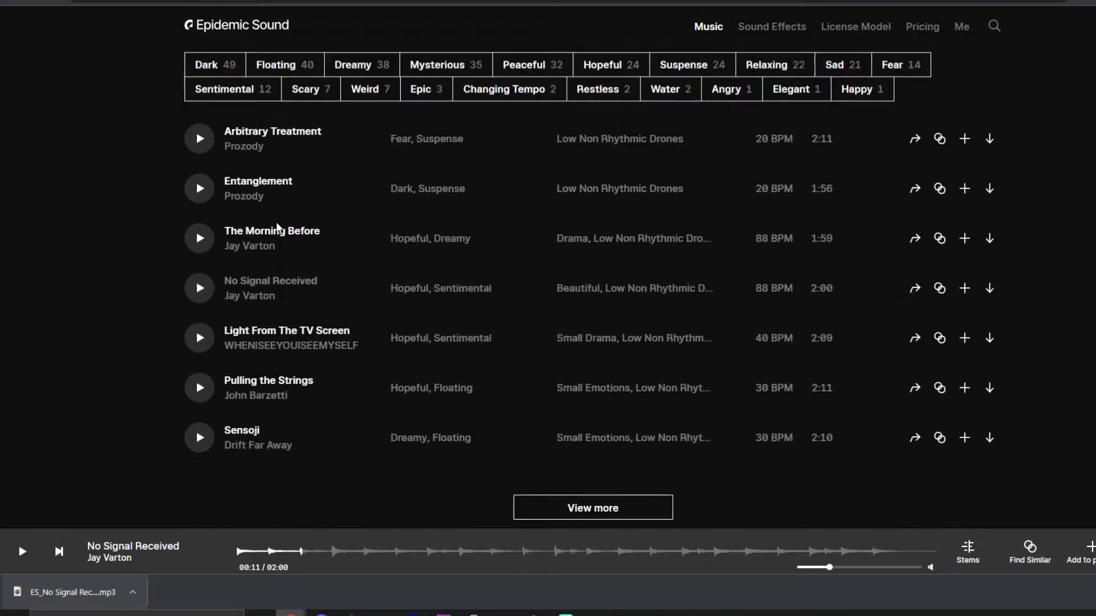
{"action": "scroll", "coordinate": [256, 304], "scroll_direction": "up", "scroll_amount": 10}
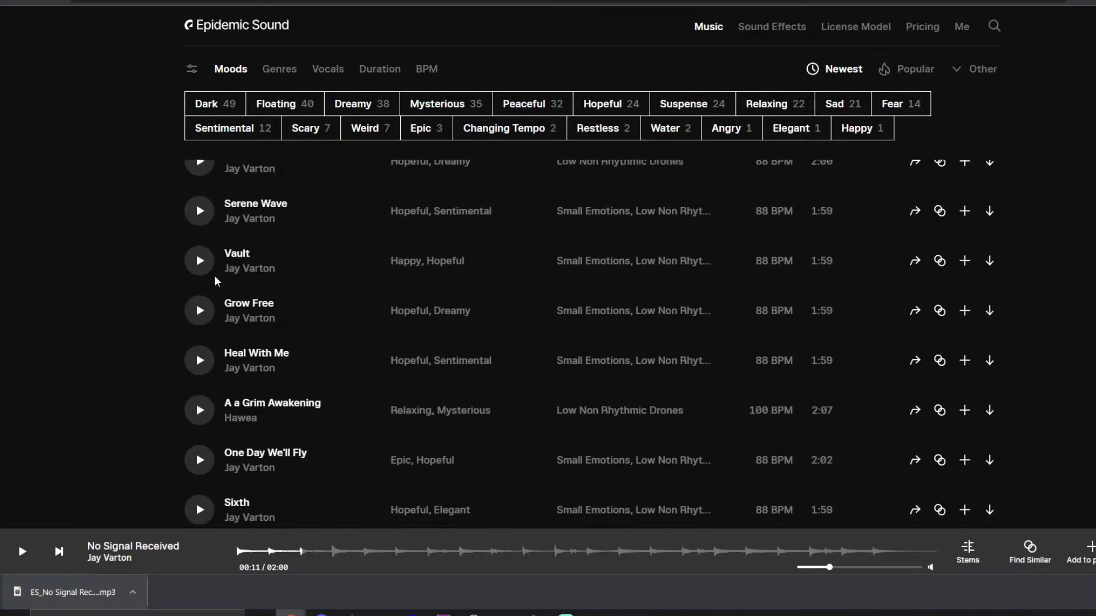
{"action": "scroll", "coordinate": [217, 279], "scroll_direction": "up", "scroll_amount": 4}
{"action": "scroll", "coordinate": [217, 279], "scroll_direction": "down", "scroll_amount": 5}
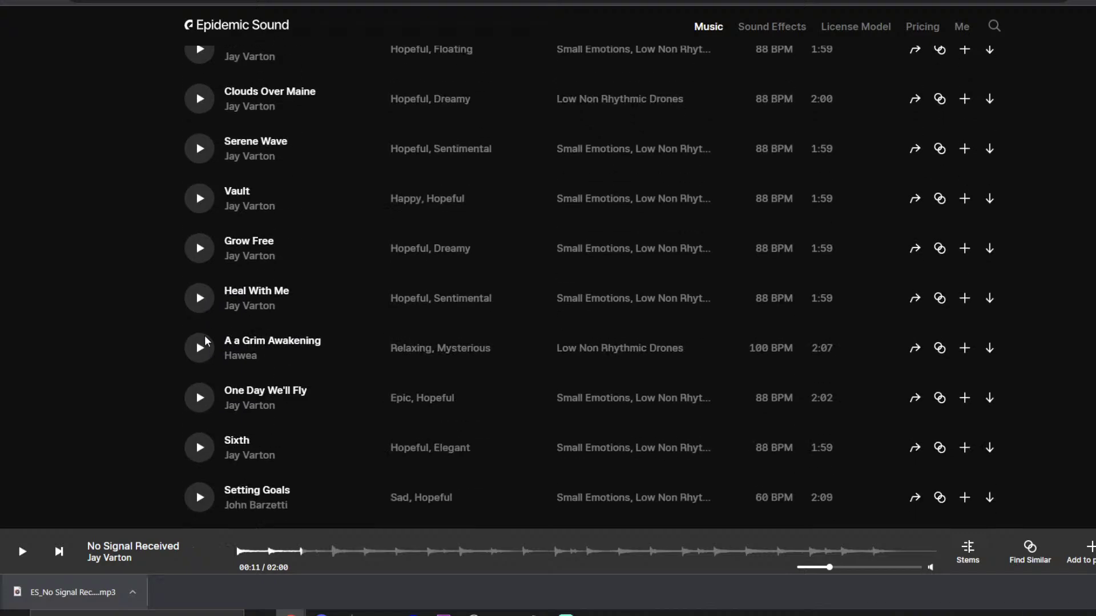
{"action": "scroll", "coordinate": [204, 377], "scroll_direction": "up", "scroll_amount": 8}
{"action": "scroll", "coordinate": [208, 374], "scroll_direction": "down", "scroll_amount": 15}
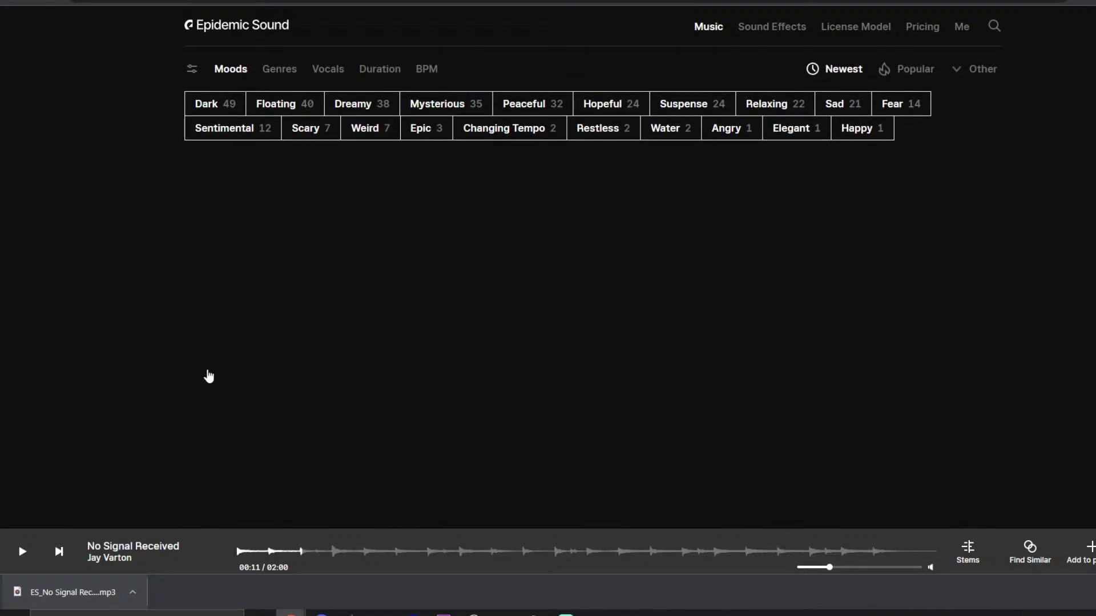
{"action": "left_click", "coordinate": [542, 388]}
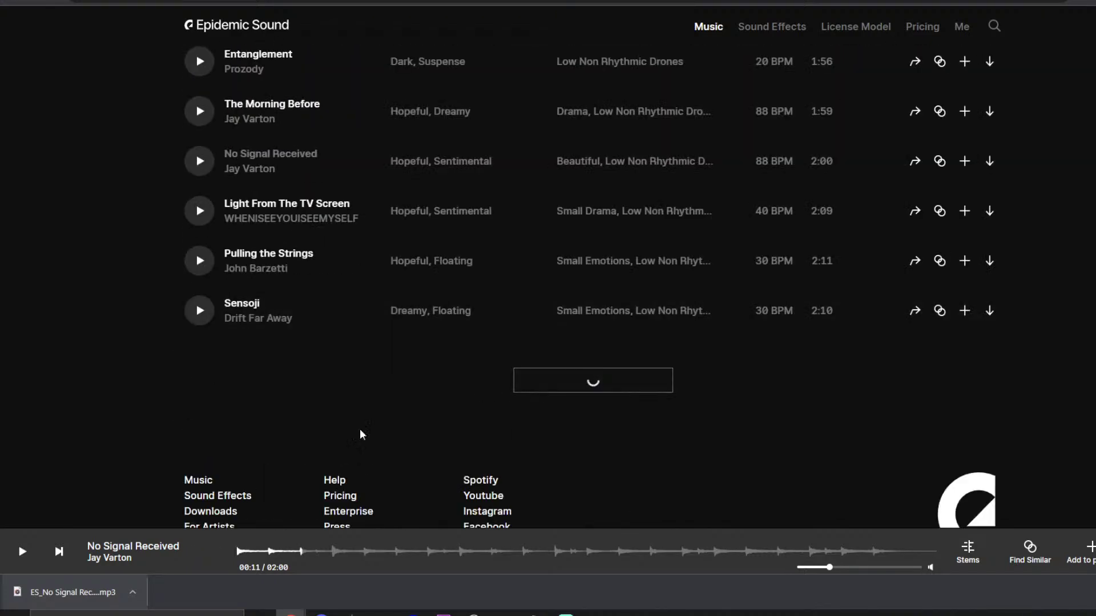
- Preview the track "Light From The TV Screen" briefly and pause it
{"action": "scroll", "coordinate": [171, 358], "scroll_direction": "up", "scroll_amount": 2}
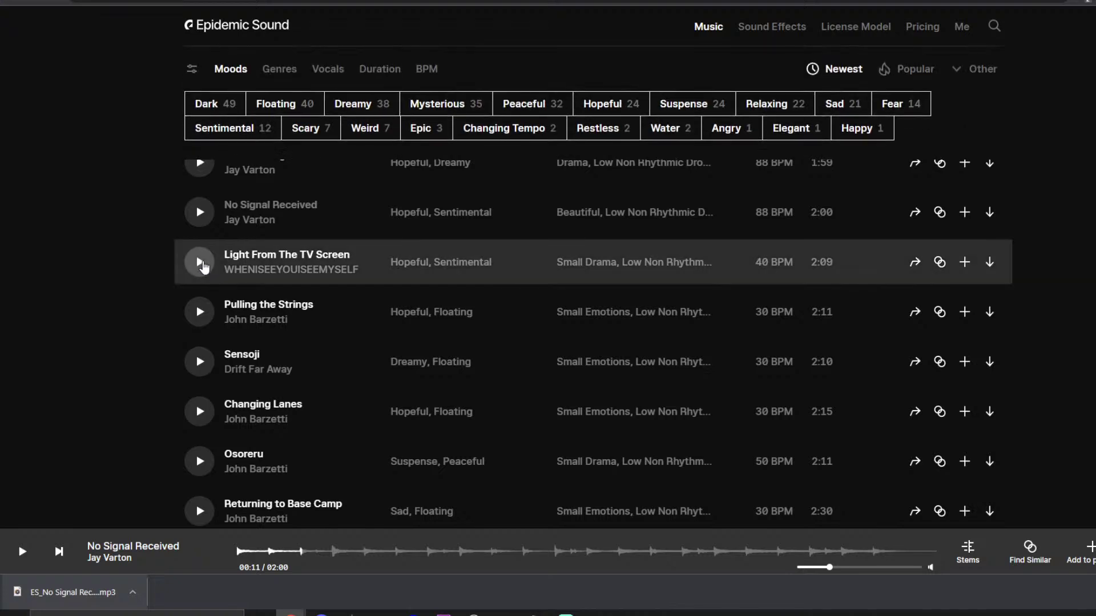
{"action": "left_click", "coordinate": [201, 263]}
{"action": "left_click", "coordinate": [200, 263]}
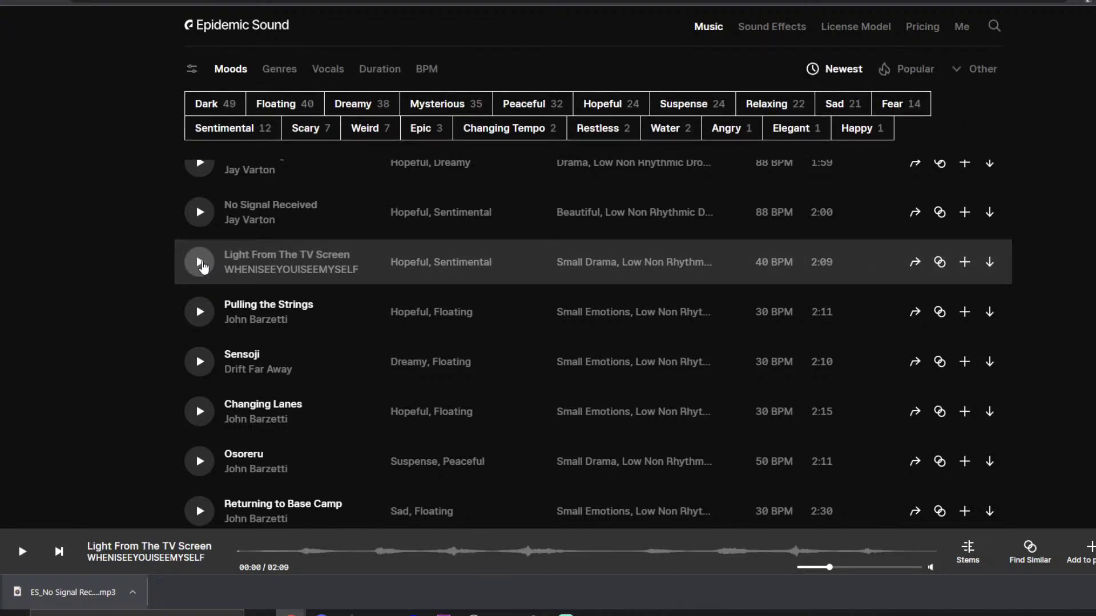
- Preview more of "Light From The TV Screen", pause it, and filter the drone tracks by the Dark and Fear moods
{"action": "left_click", "coordinate": [201, 264]}
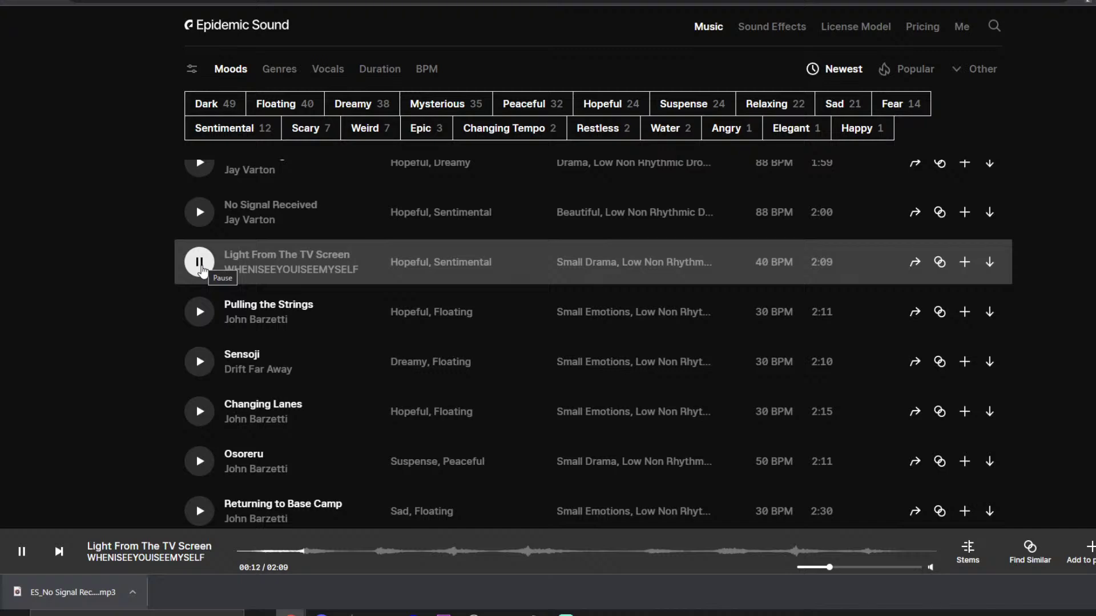
{"action": "left_click", "coordinate": [201, 267]}
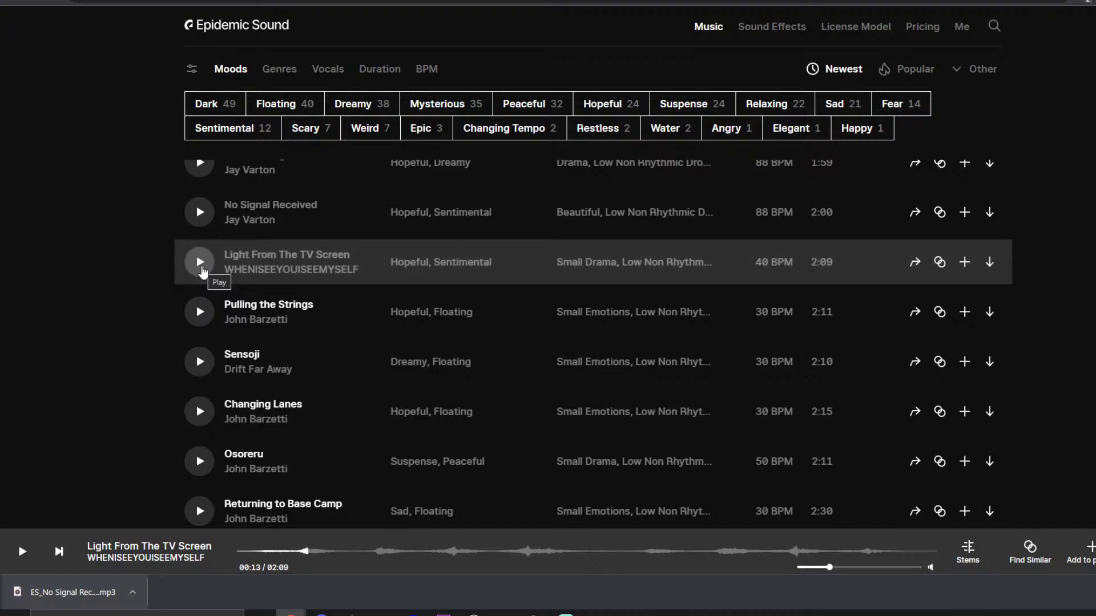
{"action": "scroll", "coordinate": [516, 318], "scroll_direction": "up", "scroll_amount": 10}
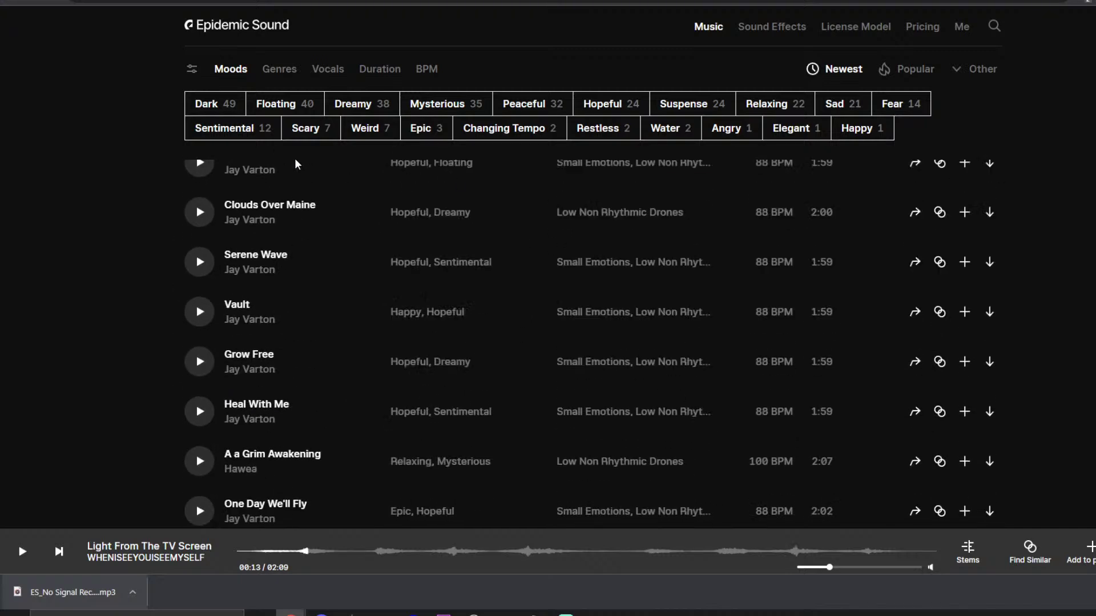
{"action": "left_click", "coordinate": [209, 111]}
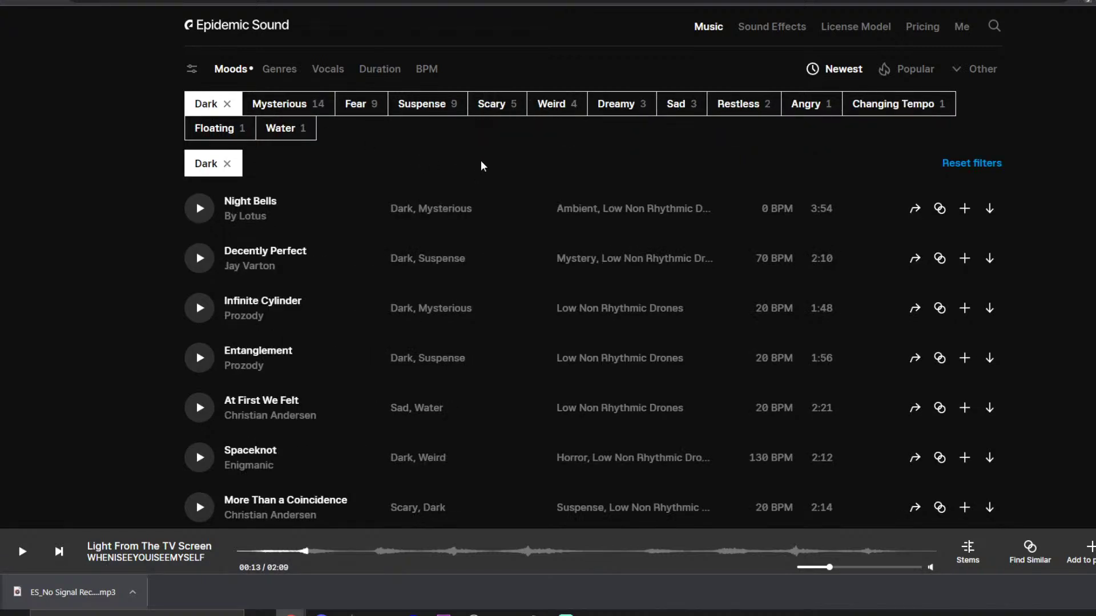
{"action": "left_click", "coordinate": [366, 107]}
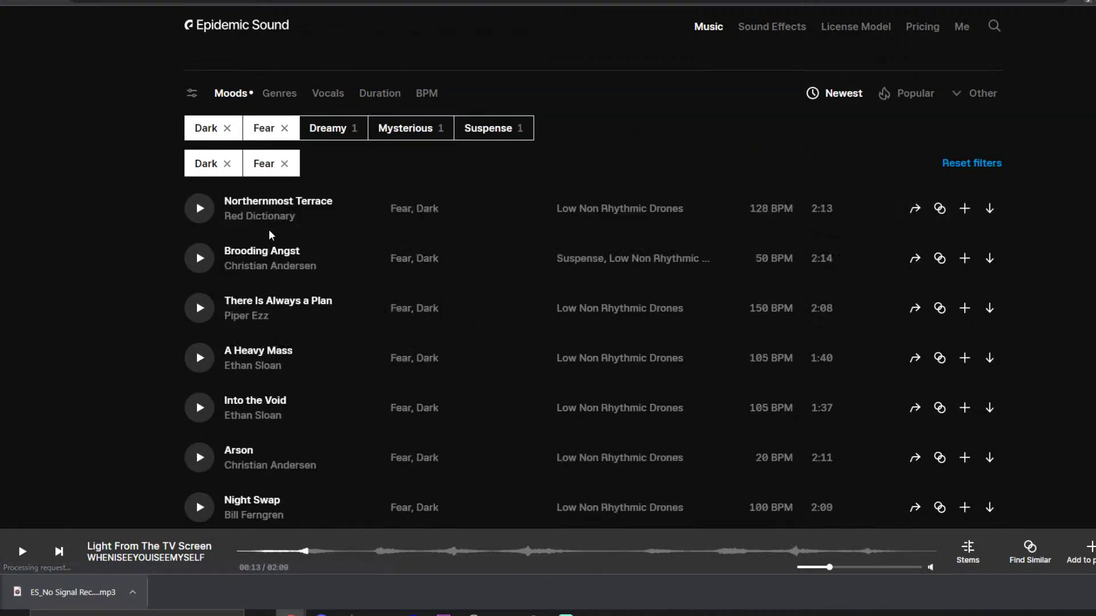
- Preview the filtered tracks "Northernmost Terrace" and "Brooding Angst", pausing each
{"action": "left_click", "coordinate": [193, 212]}
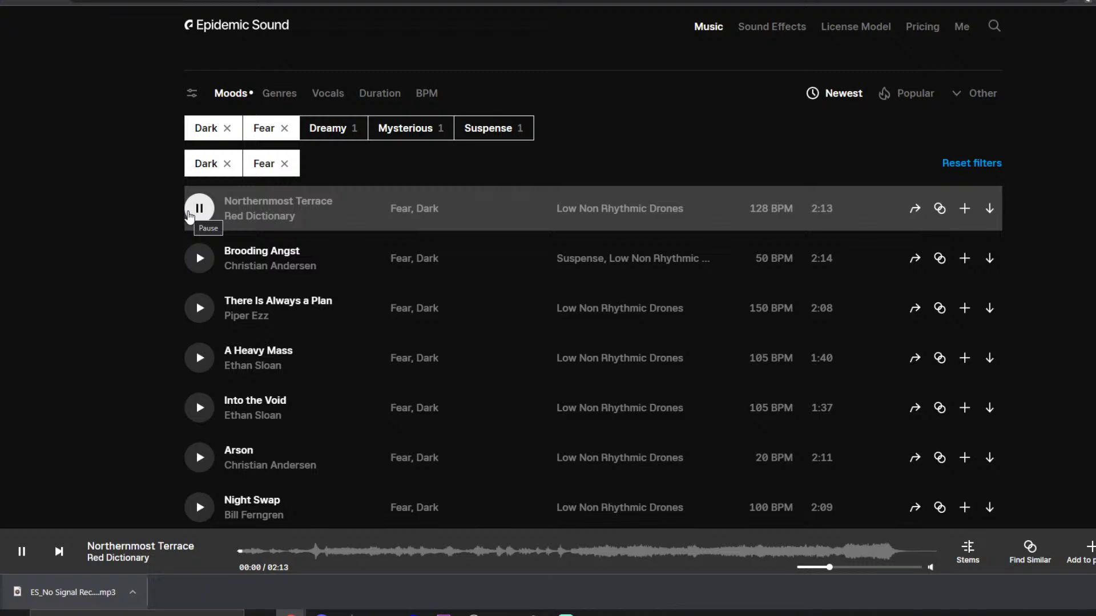
{"action": "left_click", "coordinate": [194, 211]}
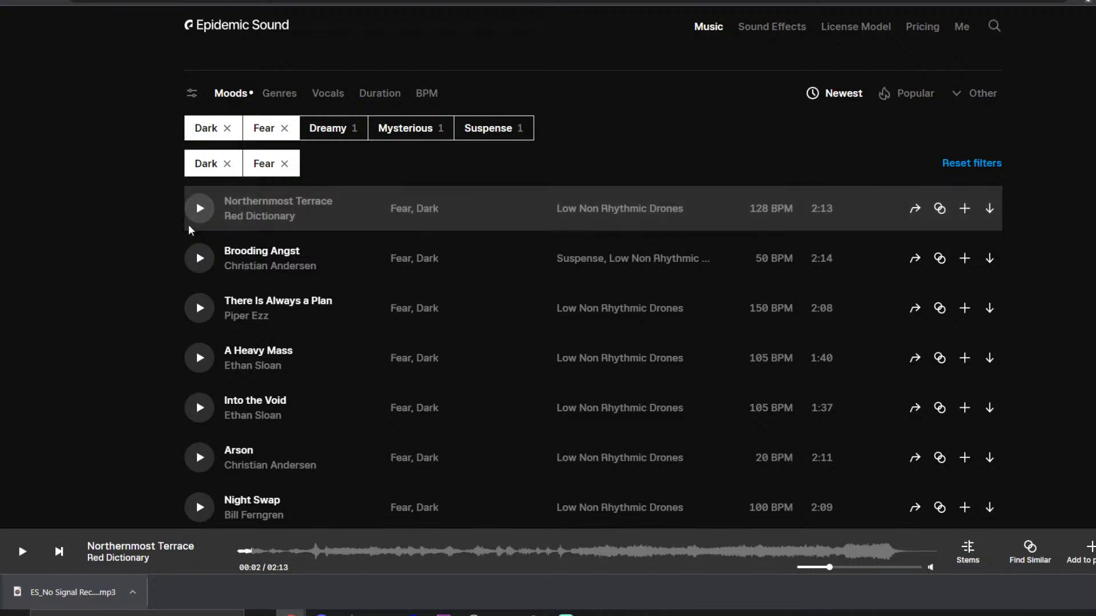
{"action": "left_click", "coordinate": [195, 258]}
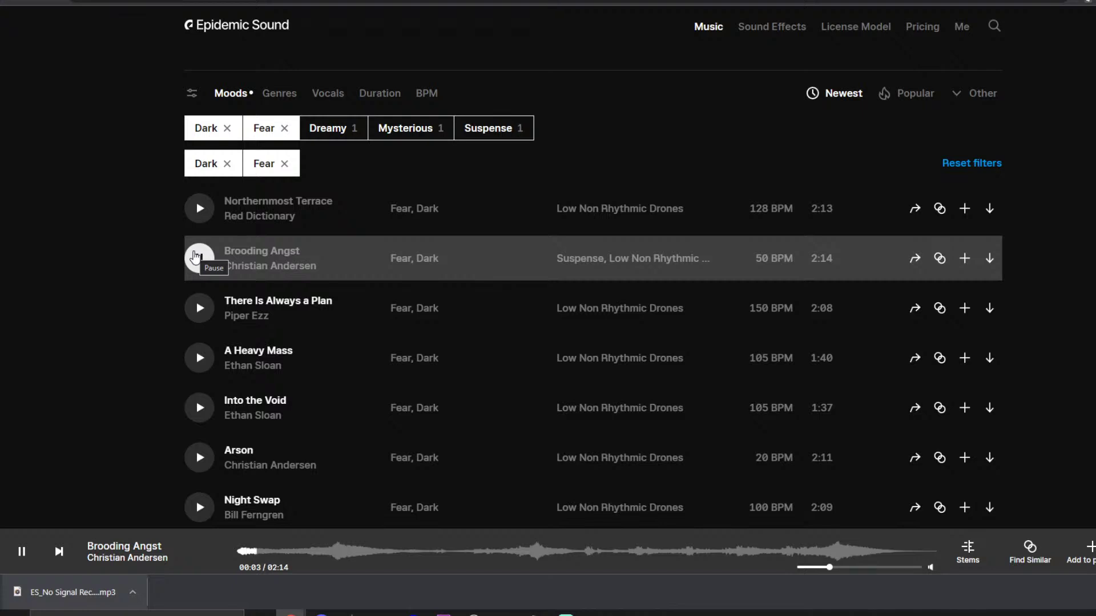
{"action": "left_click", "coordinate": [196, 257]}
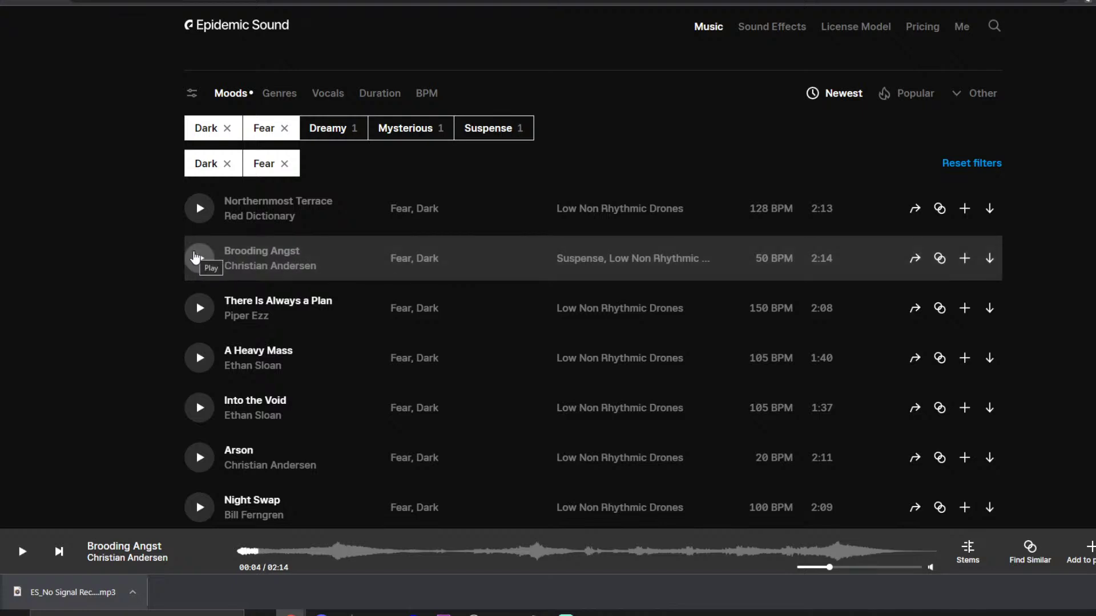
{"action": "left_click", "coordinate": [196, 257]}
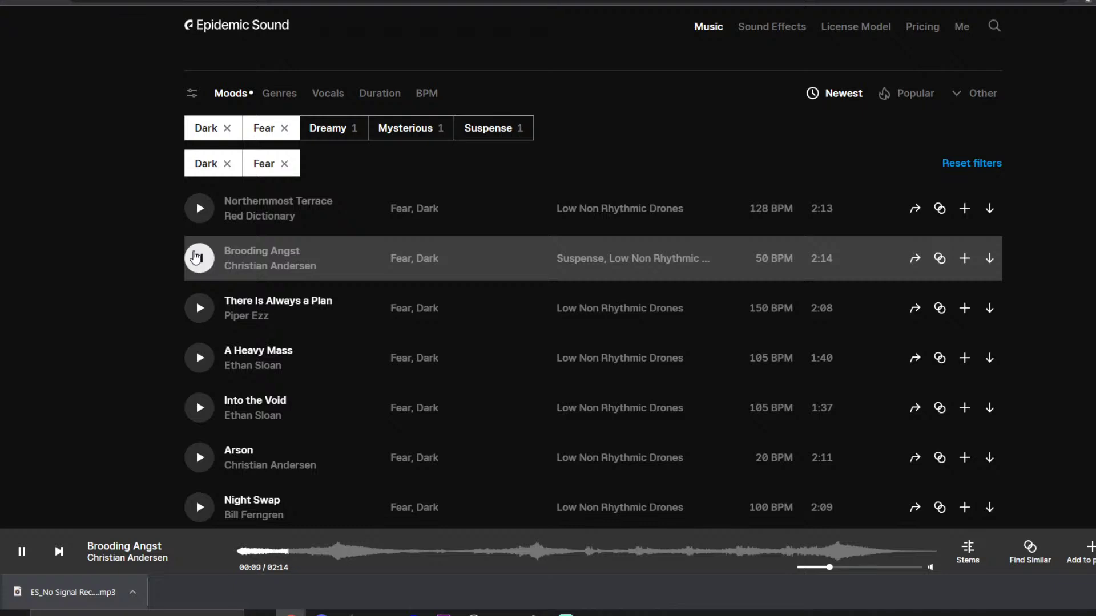
{"action": "left_click", "coordinate": [196, 258]}
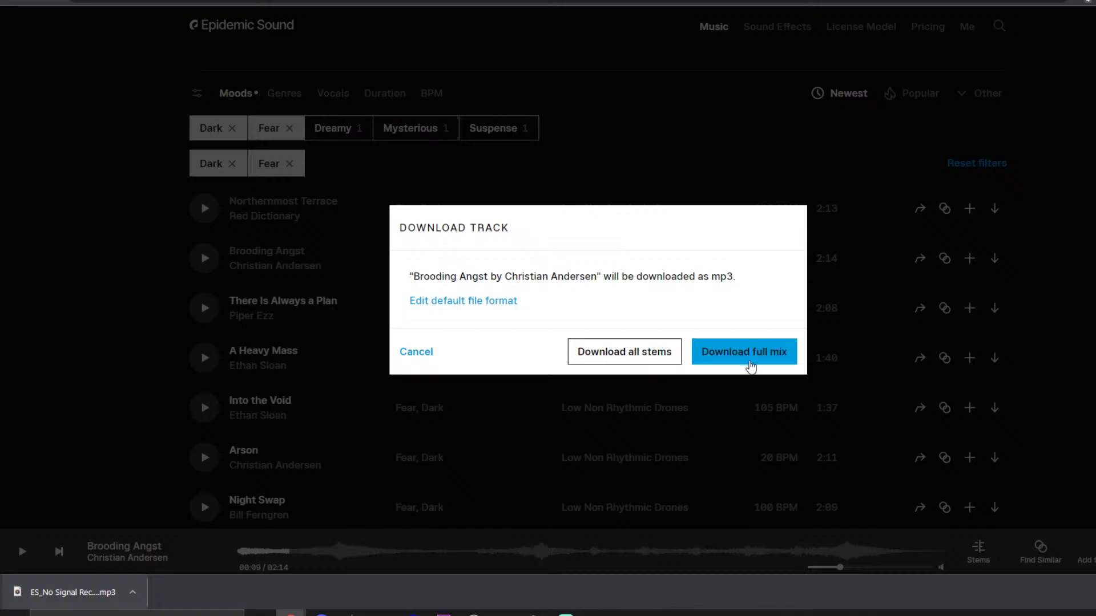
- Download the full mix of "Brooding Angst" as MP3 and place it in the Premiere Pro sequence on A3 at about 00:01:02
{"action": "left_click", "coordinate": [751, 357]}
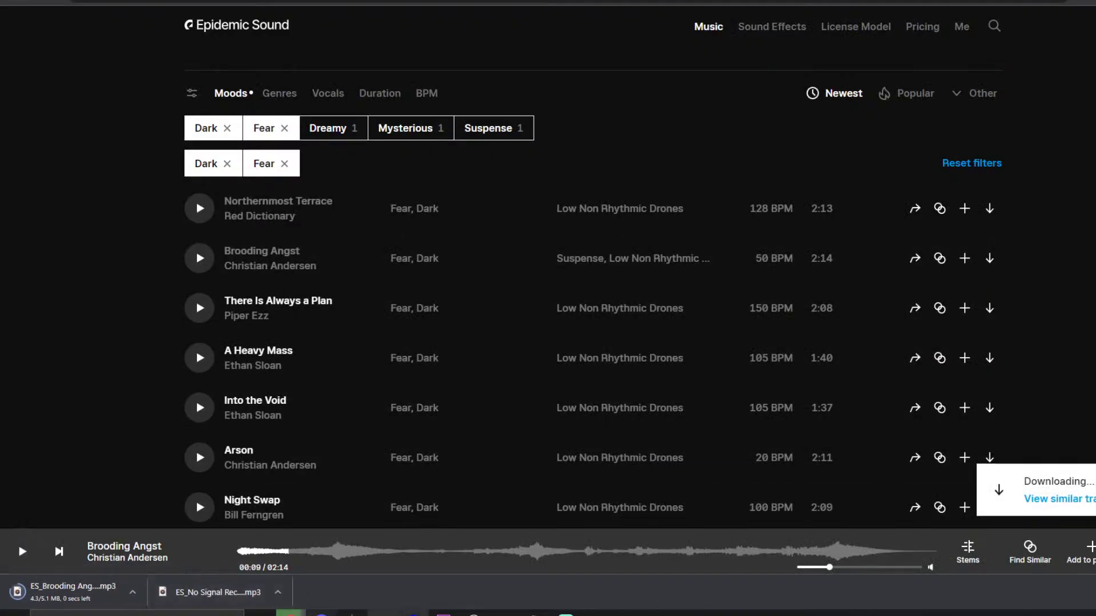
{"action": "left_click_drag", "start_coordinate": [92, 604], "coordinate": [315, 533]}
{"action": "left_click_drag", "start_coordinate": [306, 381], "coordinate": [277, 371]}
{"action": "left_click_drag", "start_coordinate": [494, 585], "coordinate": [400, 582]}
{"action": "left_click_drag", "start_coordinate": [407, 380], "coordinate": [423, 378]}
{"action": "left_click_drag", "start_coordinate": [611, 533], "coordinate": [476, 532]}
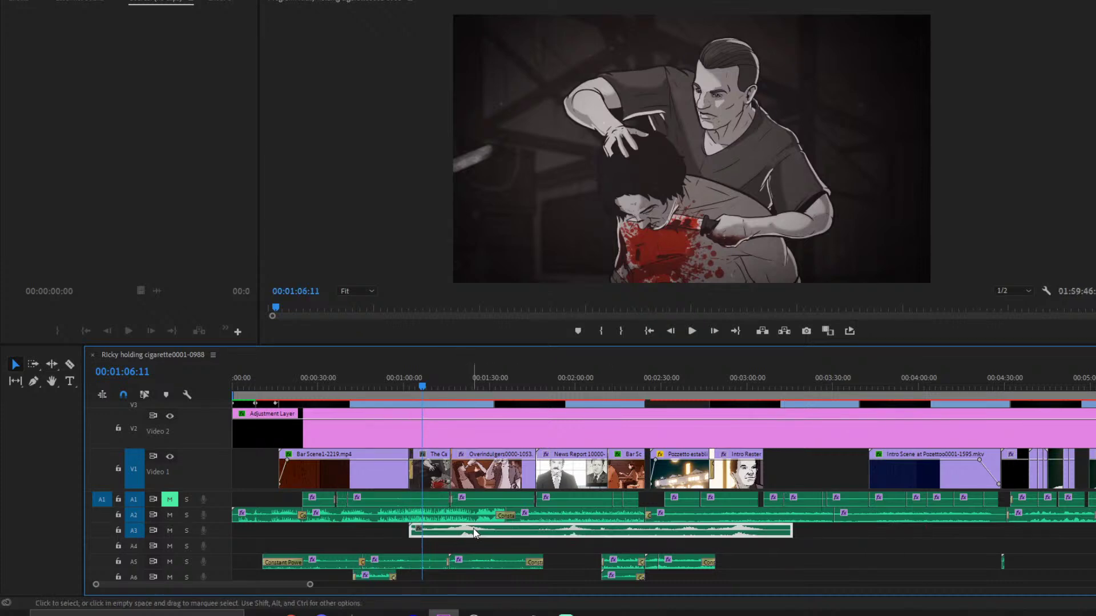
- Shift the start of the "Brooding Angst" clip to about 00:01:00:22 and apply the default audio transition at its beginning
{"action": "left_click_drag", "start_coordinate": [310, 585], "coordinate": [202, 585]}
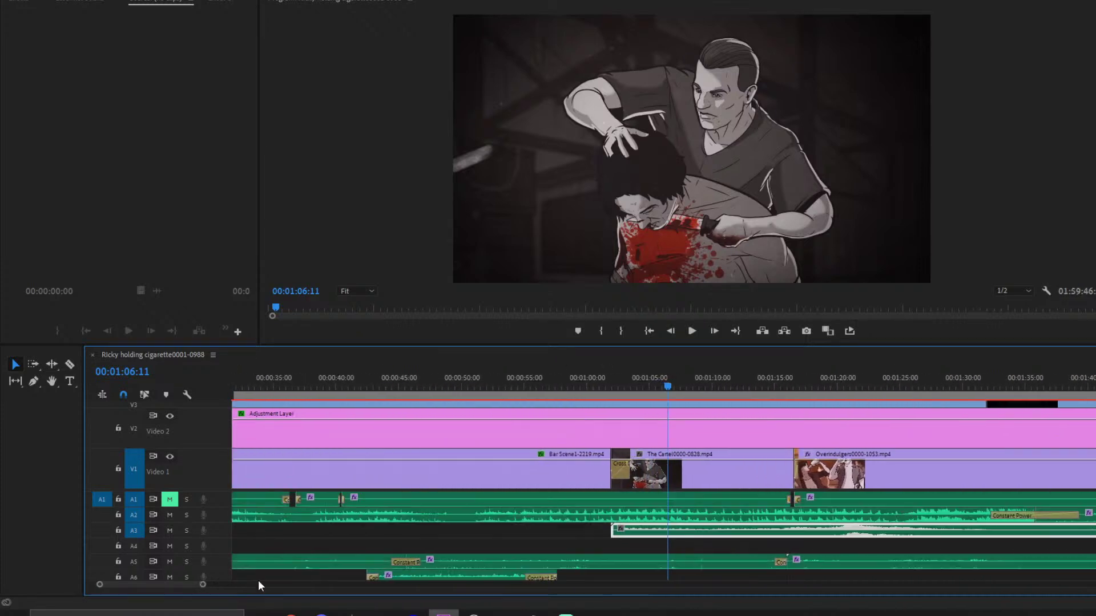
{"action": "scroll", "coordinate": [595, 517], "scroll_direction": "right", "scroll_amount": 3}
{"action": "left_click_drag", "start_coordinate": [527, 534], "coordinate": [516, 534]}
{"action": "right_click", "coordinate": [467, 532]}
{"action": "left_click", "coordinate": [524, 506]}
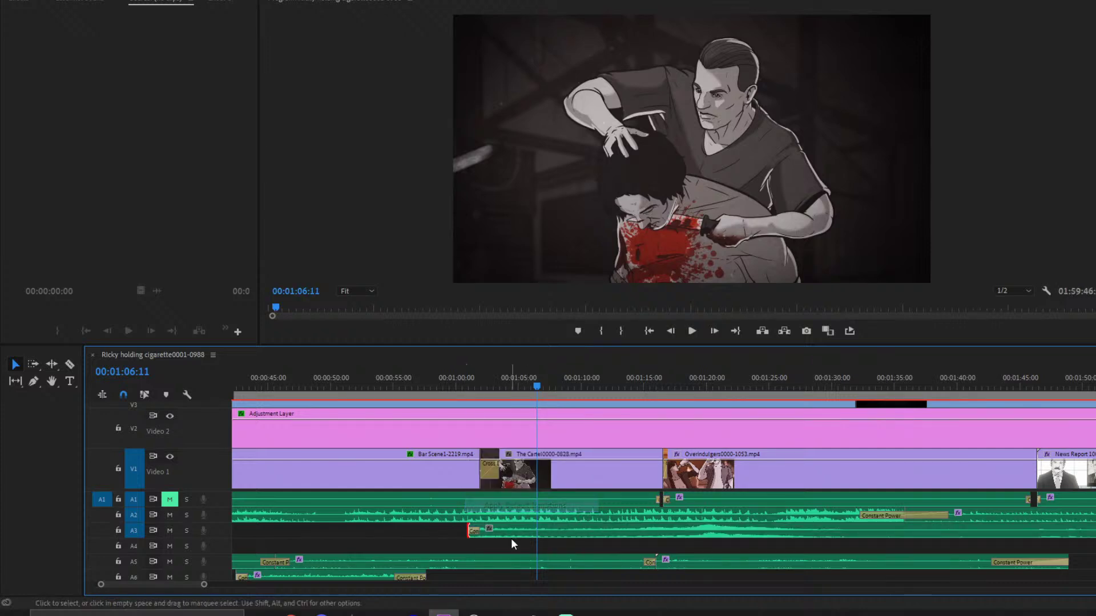
- Tag the "Brooding Angst" clip as Music and set its clip volume level to -21.0 dB
{"action": "left_click", "coordinate": [525, 533]}
{"action": "left_click", "coordinate": [75, 4]}
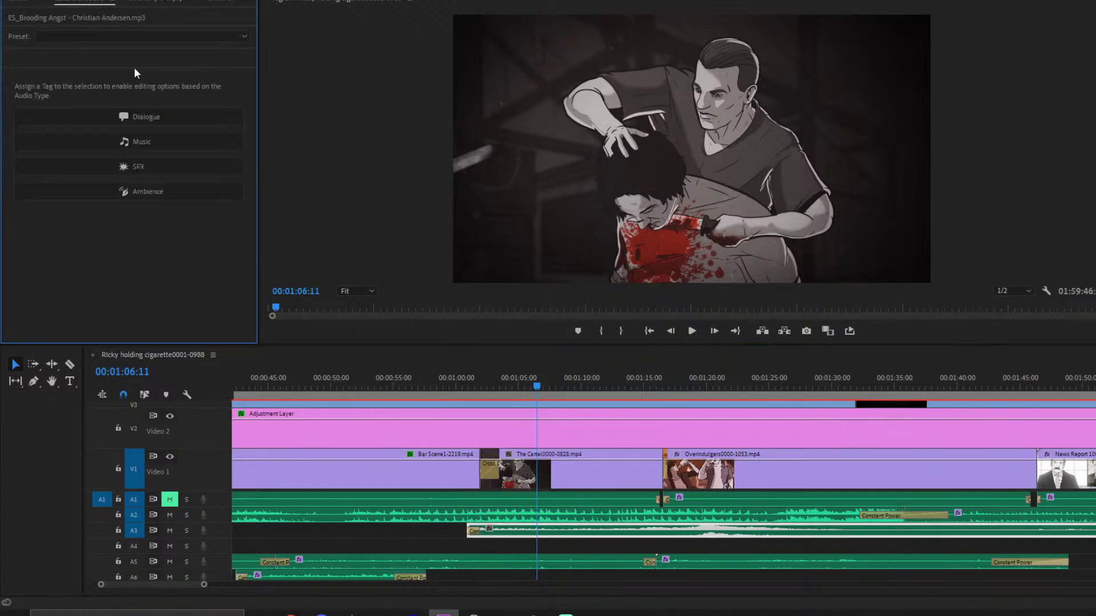
{"action": "left_click", "coordinate": [145, 138]}
{"action": "left_click", "coordinate": [73, 293]}
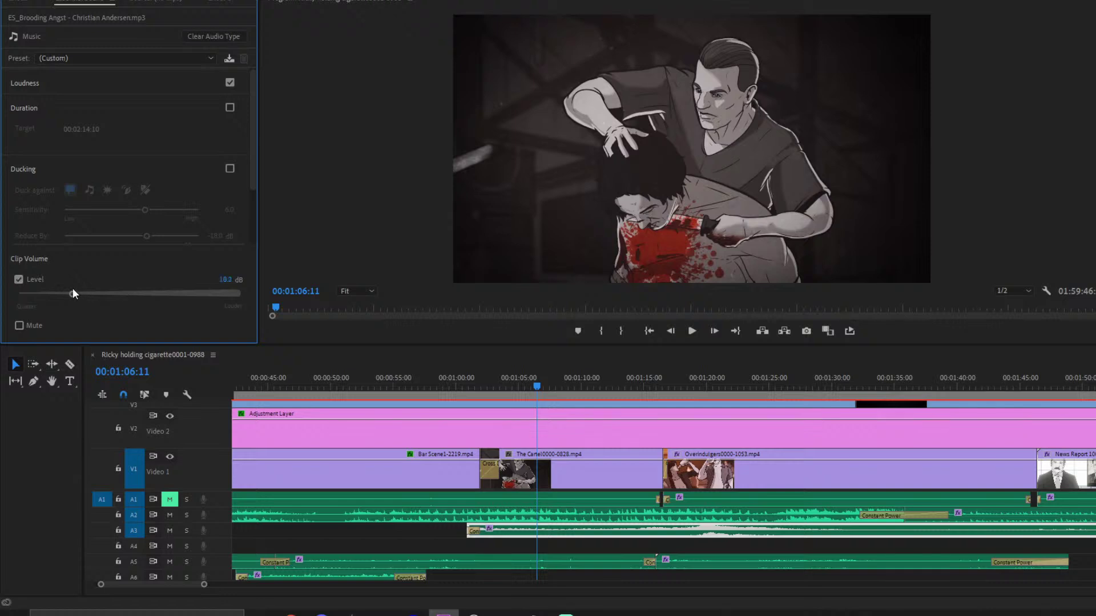
- Cut the "Brooding Angst" clip at 00:01:17:23, remove the remainder, and apply the default audio transition at its new end
{"action": "scroll", "coordinate": [479, 413], "scroll_direction": "down", "scroll_amount": 4}
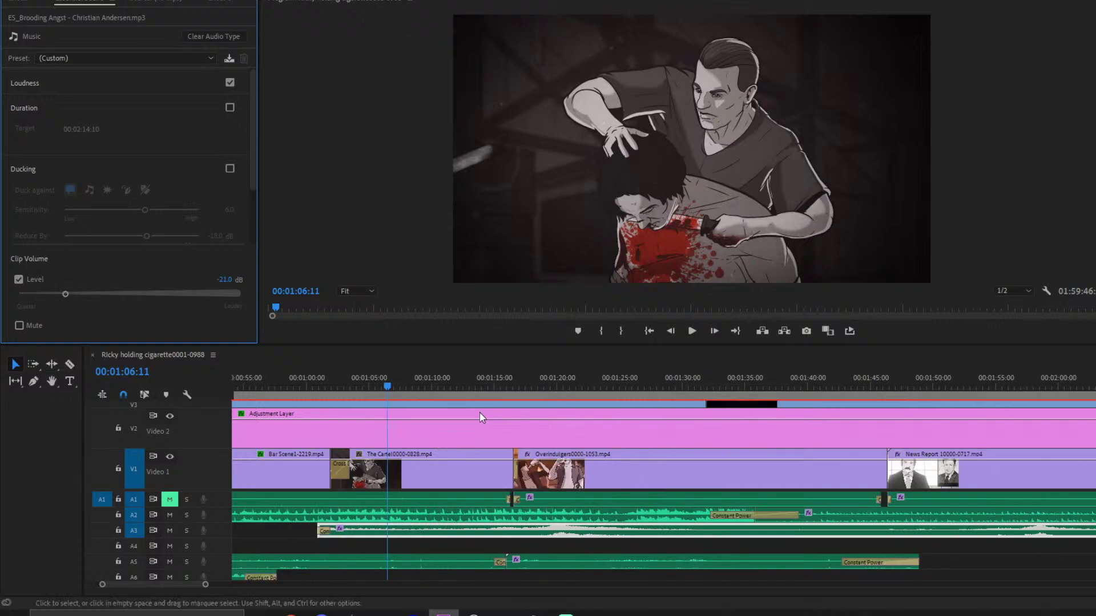
{"action": "left_click", "coordinate": [499, 406]}
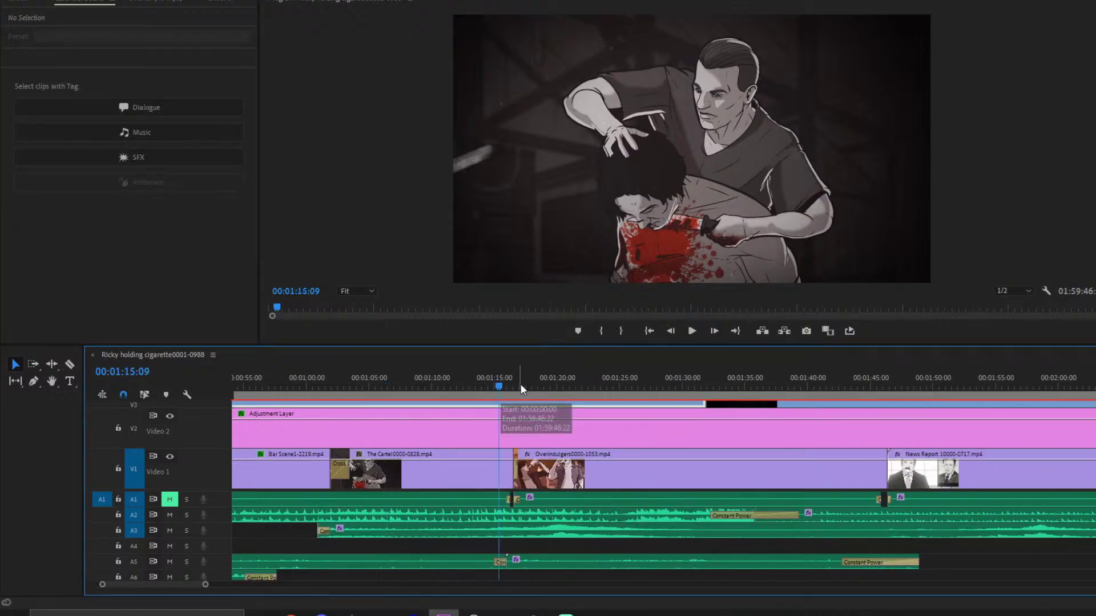
{"action": "left_click", "coordinate": [532, 387]}
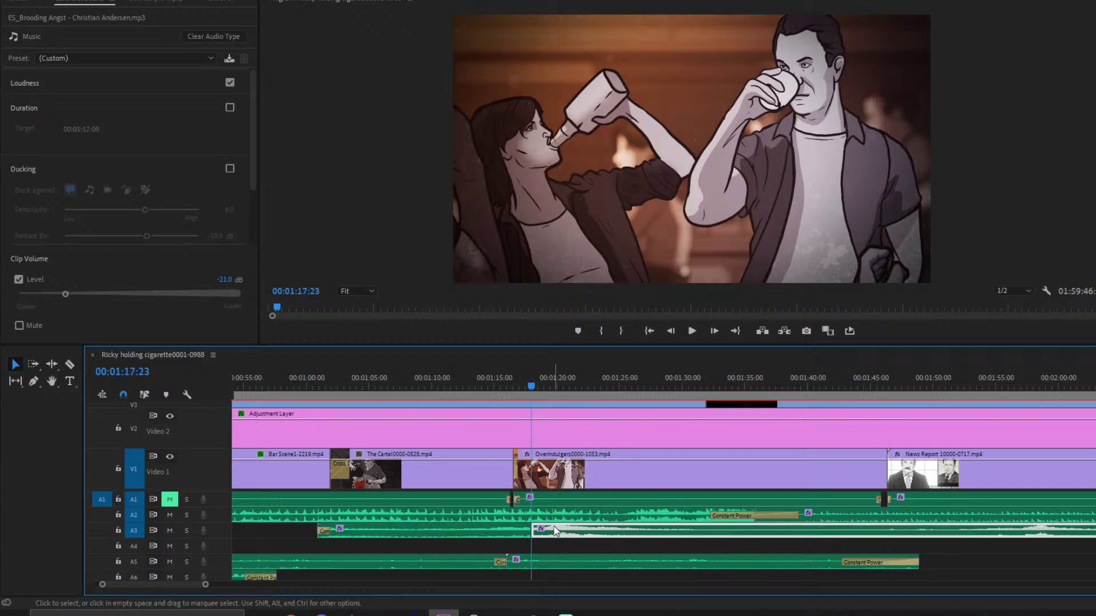
{"action": "right_click", "coordinate": [528, 530]}
{"action": "left_click", "coordinate": [571, 508]}
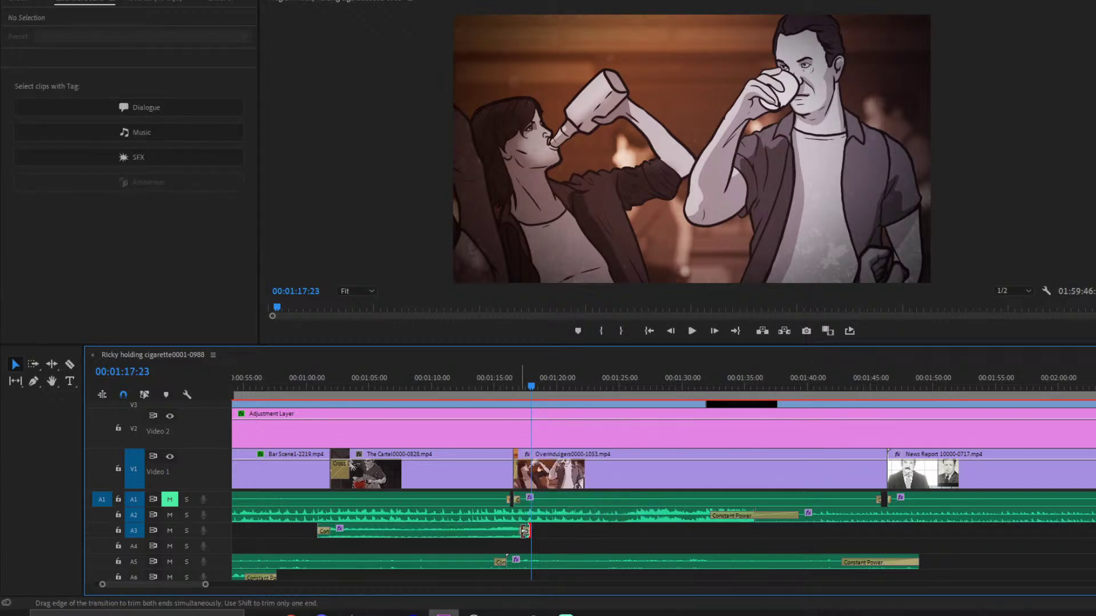
- Play from 00:00:59:12, lengthen the fade-in of the A3 drone clip, and set its level to -27.7 dB
{"action": "left_click", "coordinate": [301, 386]}
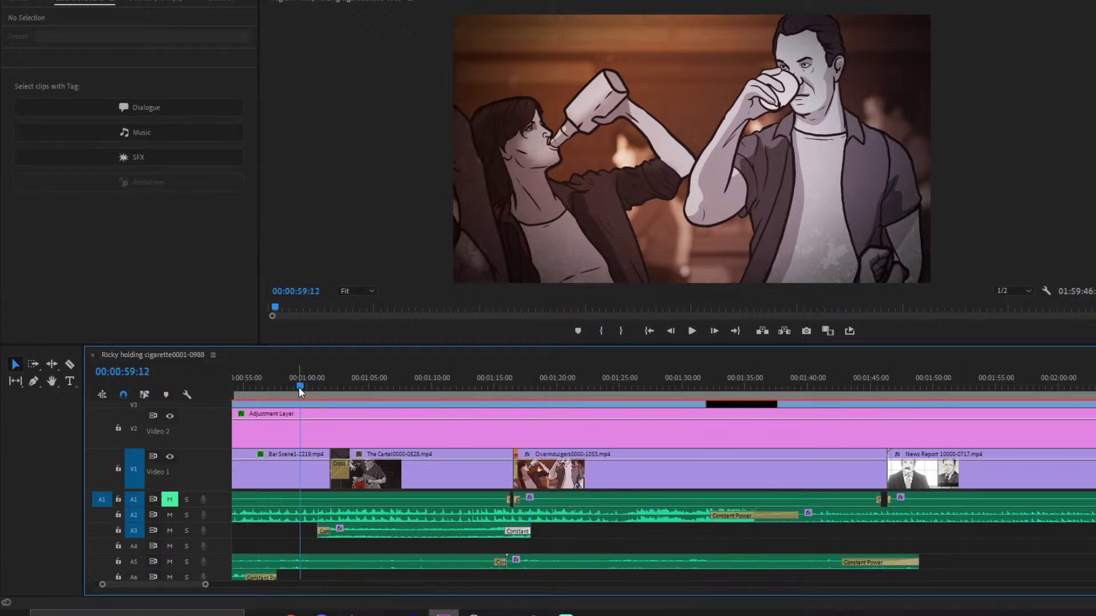
{"action": "key", "text": "space"}
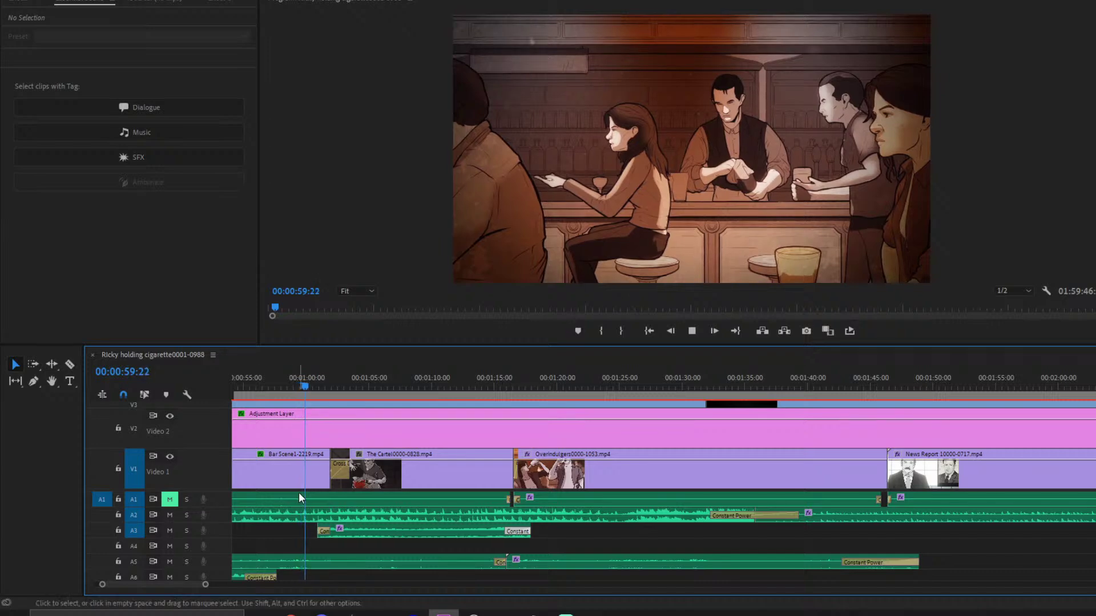
{"action": "key", "text": "space"}
{"action": "left_click", "coordinate": [364, 528]}
{"action": "left_click_drag", "start_coordinate": [338, 531], "coordinate": [360, 531]}
{"action": "left_click", "coordinate": [50, 296]}
- Play the sequence from about 00:00:58 to check how the drone fades in under the cartel scene, and stop
{"action": "key", "text": "space"}
{"action": "left_click", "coordinate": [285, 384]}
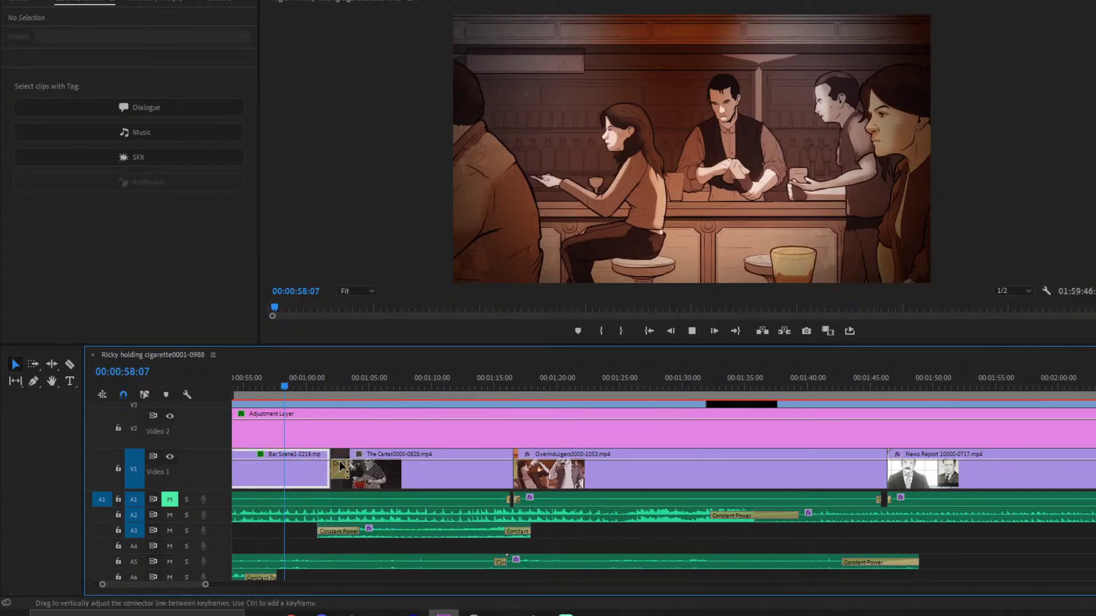
{"action": "left_click", "coordinate": [316, 547]}
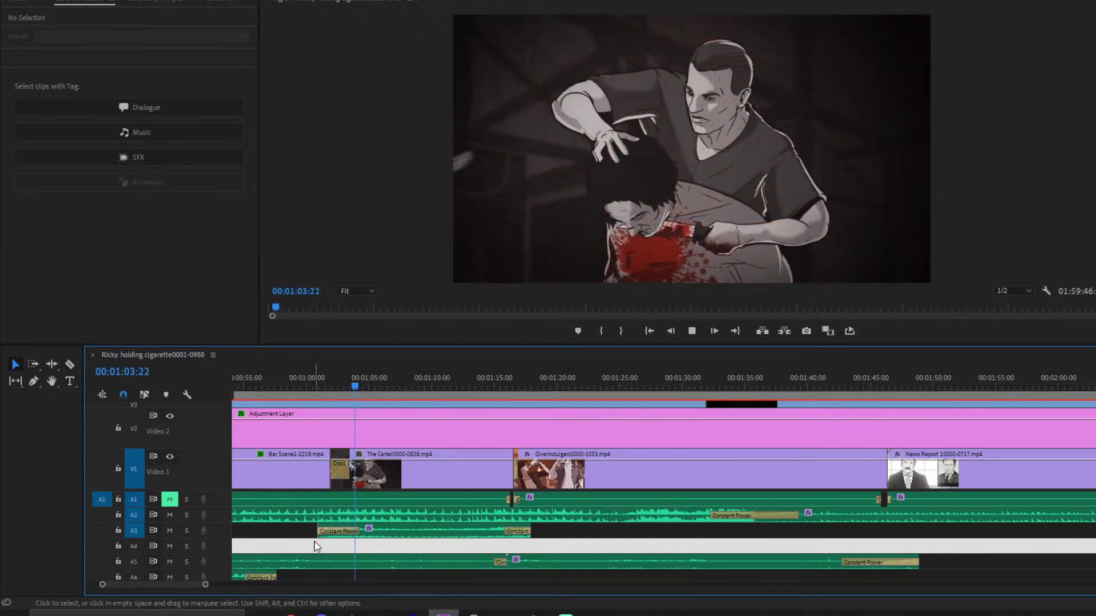
{"action": "key", "text": "space"}
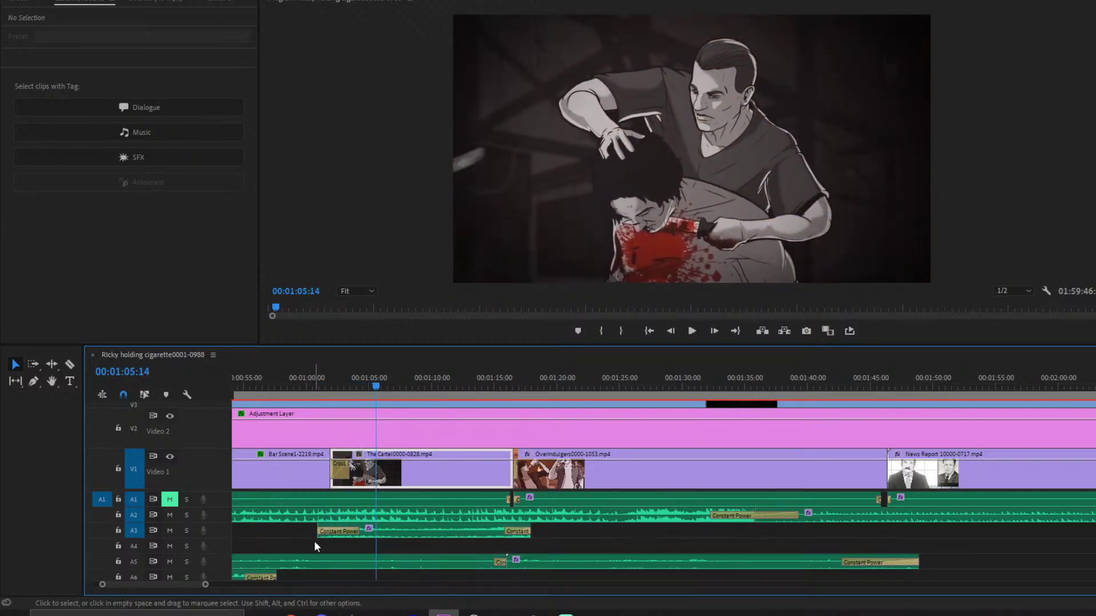
- Move the "Brooding Angst" clip from A3 straight up onto A2, overwriting the music there
{"action": "left_click_drag", "start_coordinate": [402, 533], "coordinate": [404, 524]}
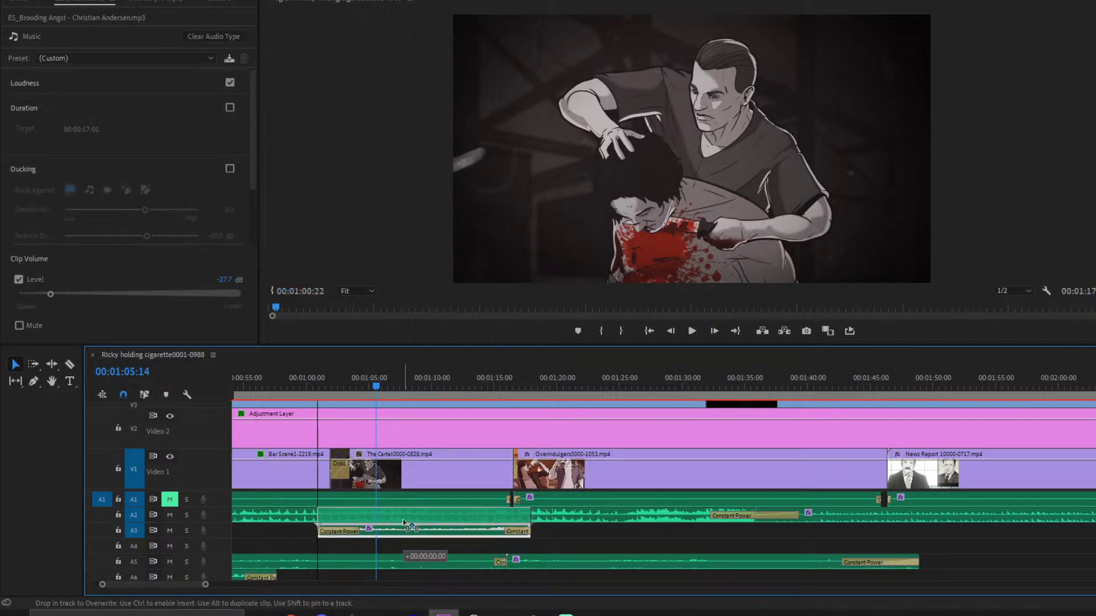
{"action": "mouse_move", "coordinate": [402, 523]}
{"action": "left_mouse_down"}
{"action": "mouse_move", "coordinate": [398, 513]}
{"action": "mouse_move", "coordinate": [392, 522]}
{"action": "left_mouse_up"}
{"action": "left_click", "coordinate": [329, 527]}
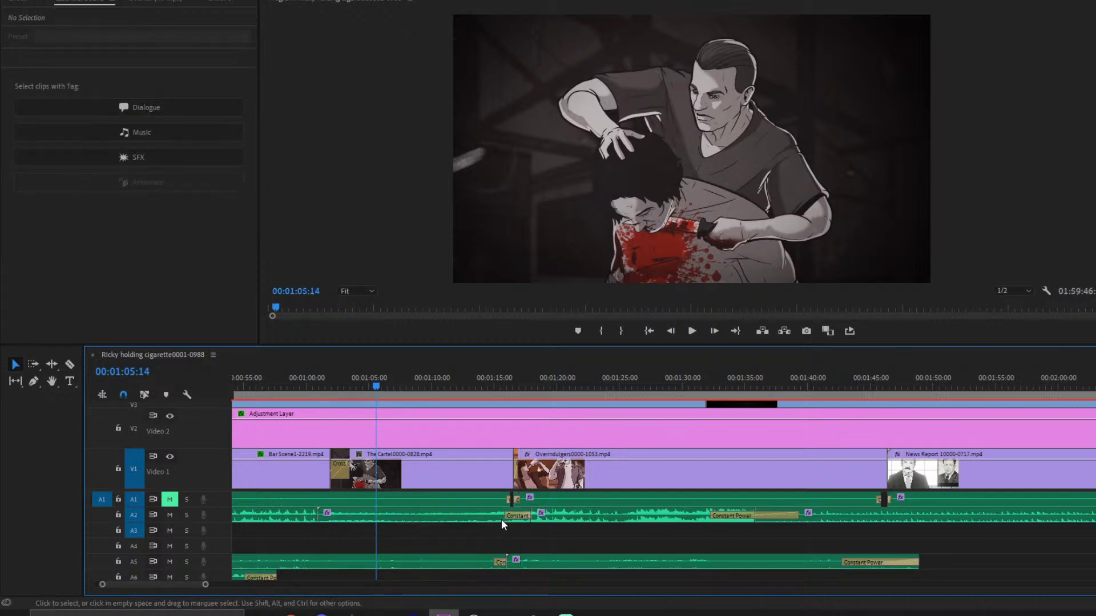
- Apply default audio transitions at both ends of the drone clip on A2 and lengthen them, the closing one to about 6 seconds
{"action": "right_click", "coordinate": [323, 511]}
{"action": "left_click", "coordinate": [342, 489]}
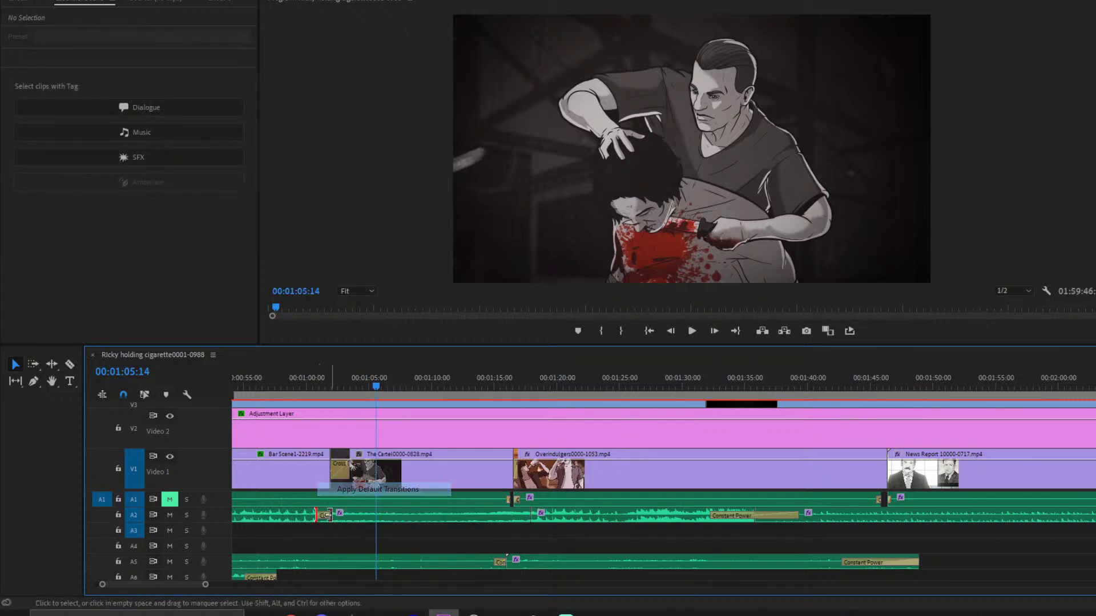
{"action": "right_click", "coordinate": [535, 516]}
{"action": "left_click", "coordinate": [596, 493]}
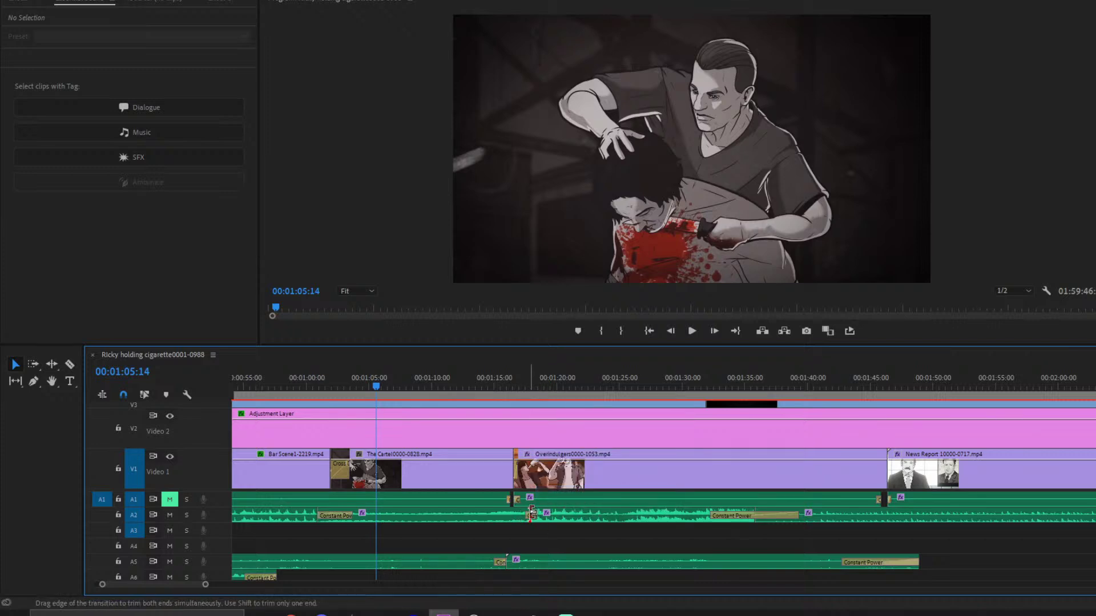
{"action": "left_click_drag", "start_coordinate": [530, 516], "coordinate": [469, 518]}
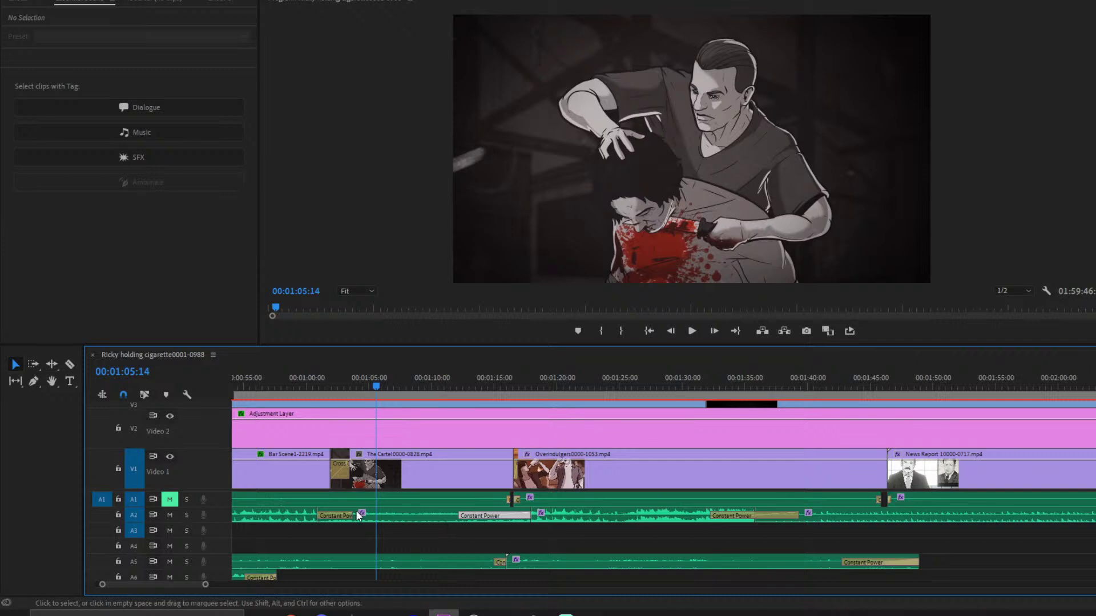
- Play the drone section from 00:00:58:00 to about 00:01:17 while lengthening its opening transition on A2 to about 6 seconds
{"action": "left_click", "coordinate": [281, 382]}
{"action": "key", "text": "space"}
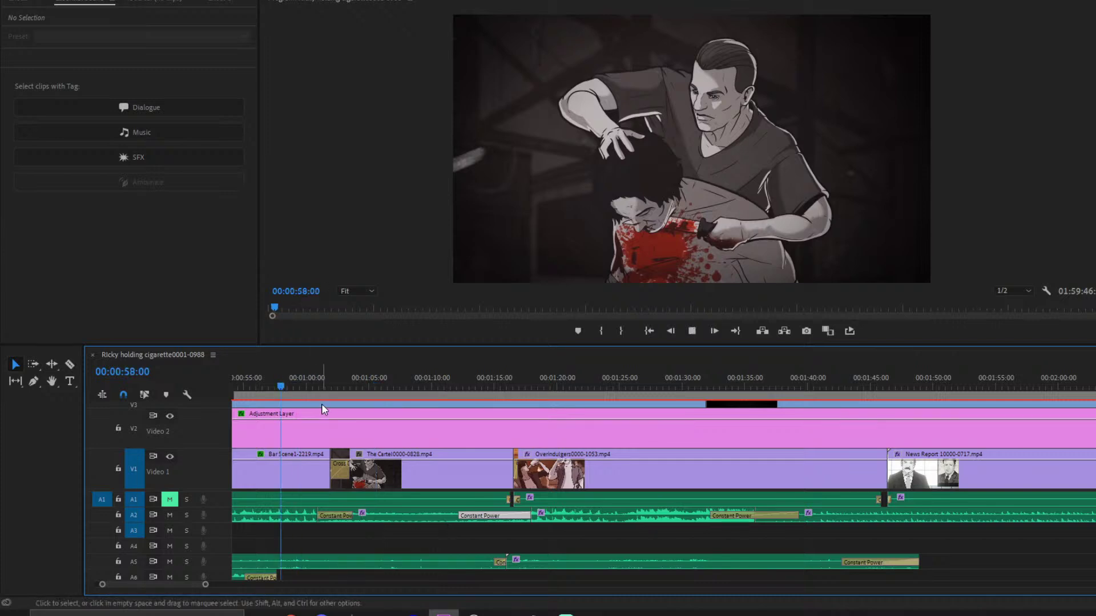
{"action": "left_click", "coordinate": [355, 520]}
{"action": "left_click", "coordinate": [356, 525]}
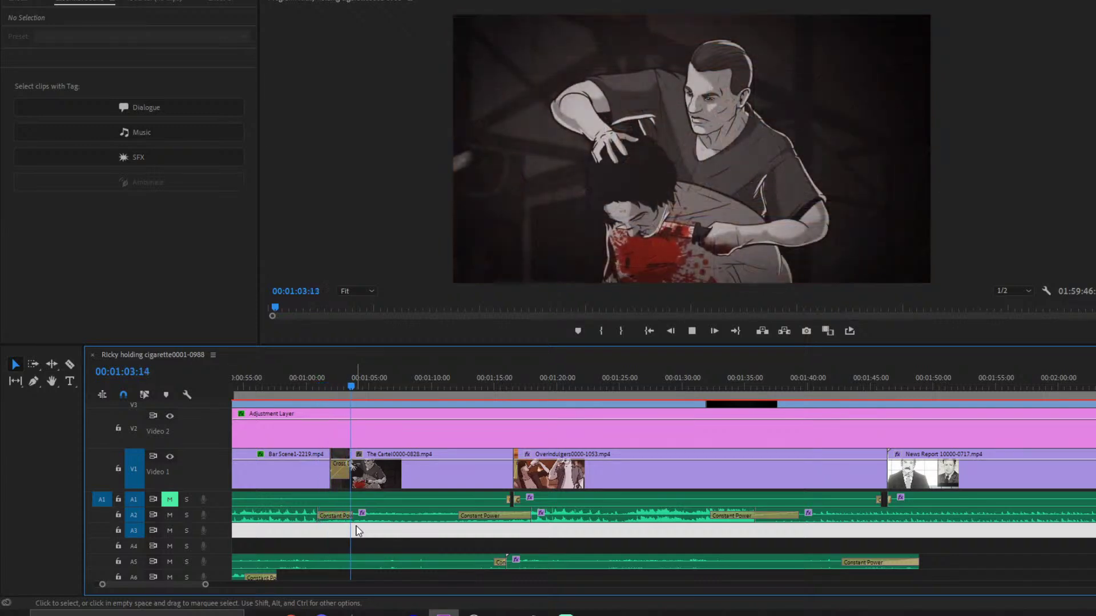
{"action": "left_click_drag", "start_coordinate": [350, 516], "coordinate": [408, 531]}
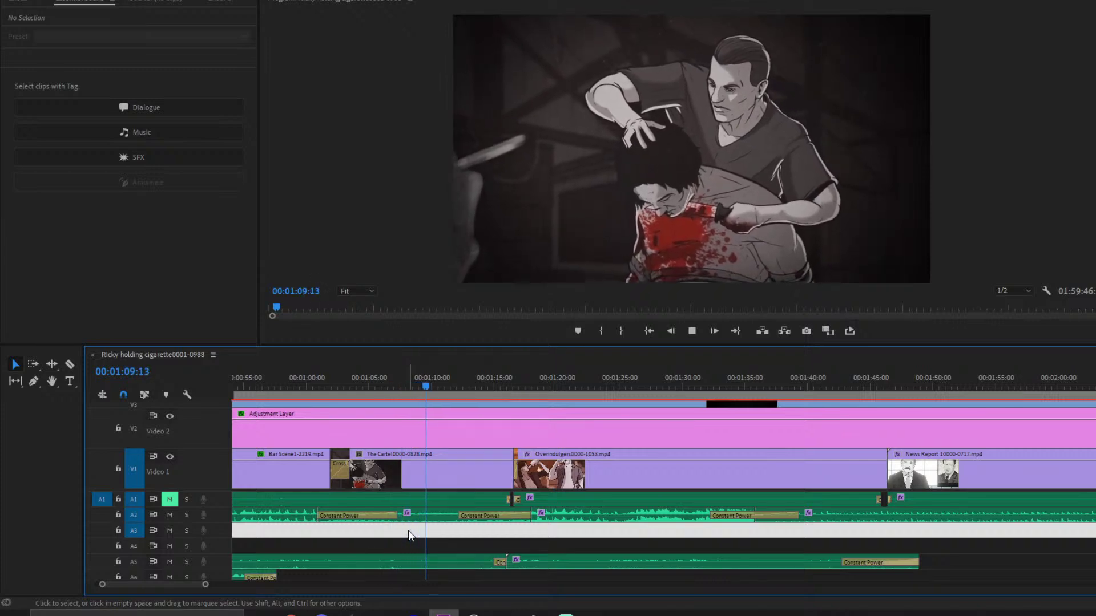
{"action": "left_click", "coordinate": [490, 516]}
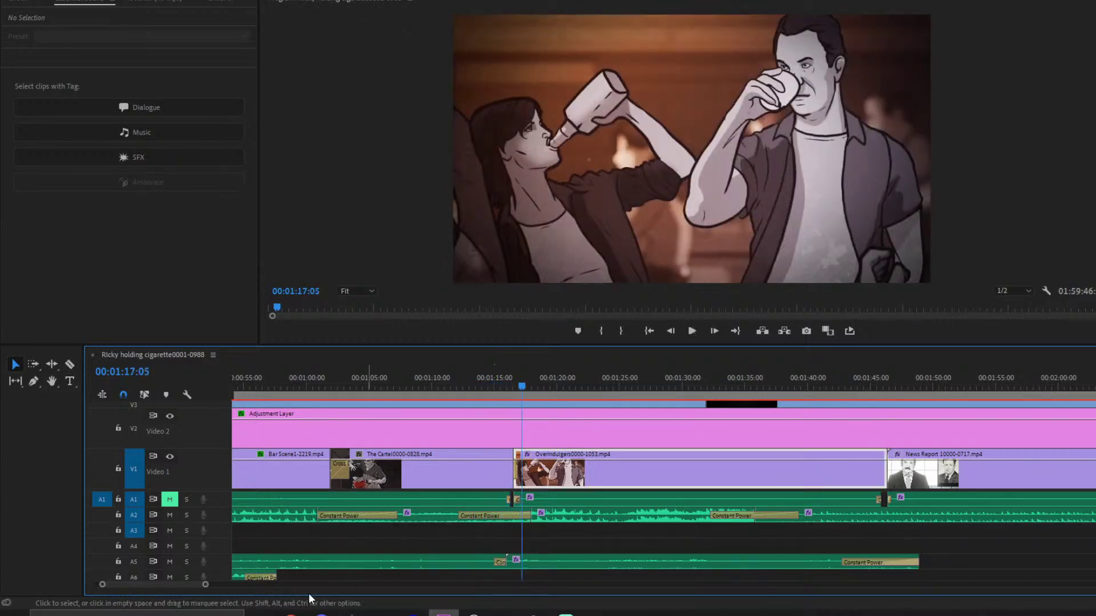
- Select all clips on every track from the Overindulgers scene onward and shift them about 4 seconds later, leaving a gap after the cartel scene
{"action": "left_click_drag", "start_coordinate": [206, 581], "coordinate": [295, 585]}
{"action": "scroll", "coordinate": [609, 457], "scroll_direction": "down", "scroll_amount": 3}
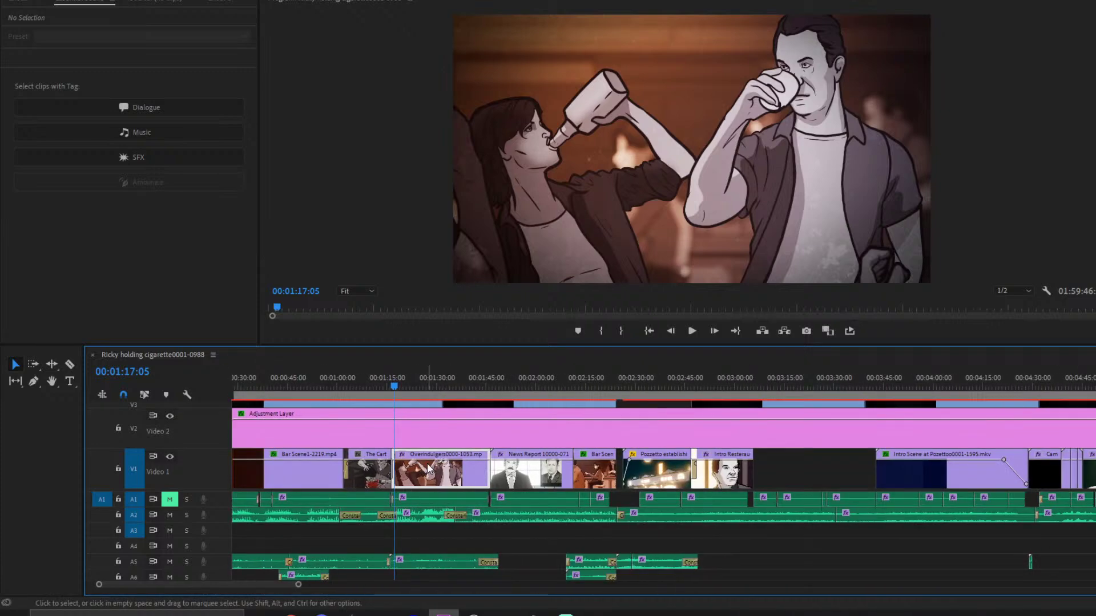
{"action": "scroll", "coordinate": [428, 468], "scroll_direction": "down", "scroll_amount": 6}
{"action": "scroll", "coordinate": [411, 536], "scroll_direction": "down", "scroll_amount": 3}
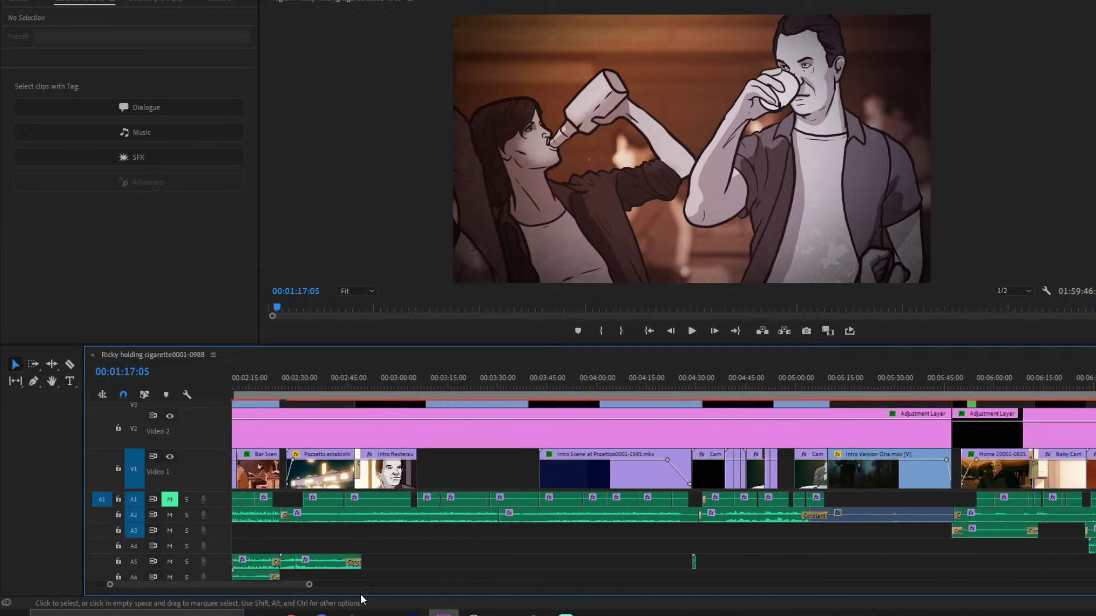
{"action": "left_click_drag", "start_coordinate": [308, 586], "coordinate": [567, 585]}
{"action": "left_click_drag", "start_coordinate": [841, 461], "coordinate": [311, 513]}
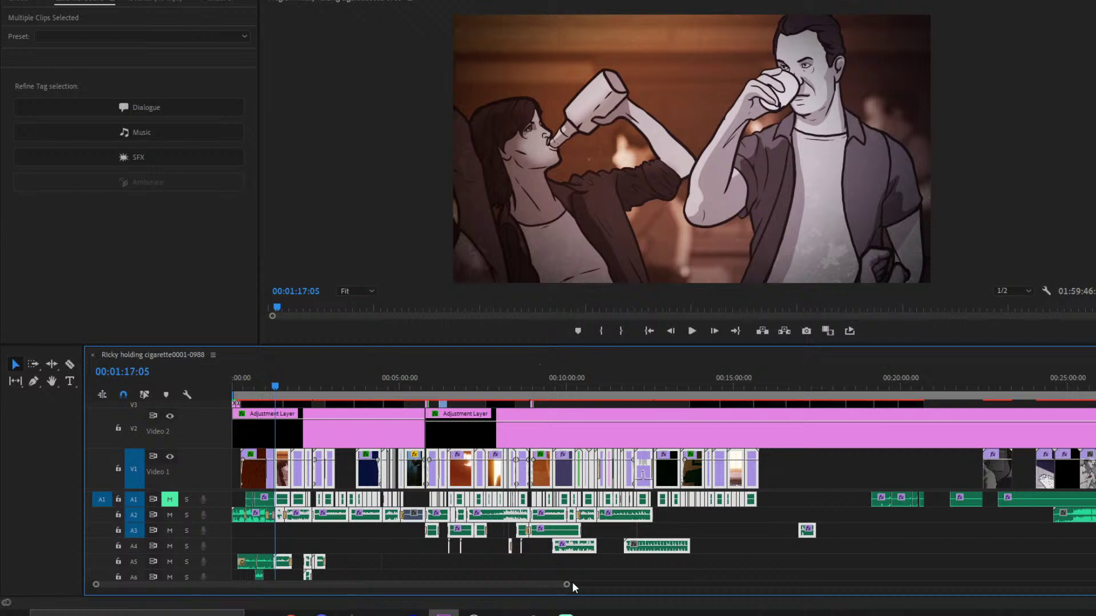
{"action": "left_click_drag", "start_coordinate": [566, 589], "coordinate": [248, 585]}
{"action": "left_click_drag", "start_coordinate": [679, 479], "coordinate": [736, 479]}
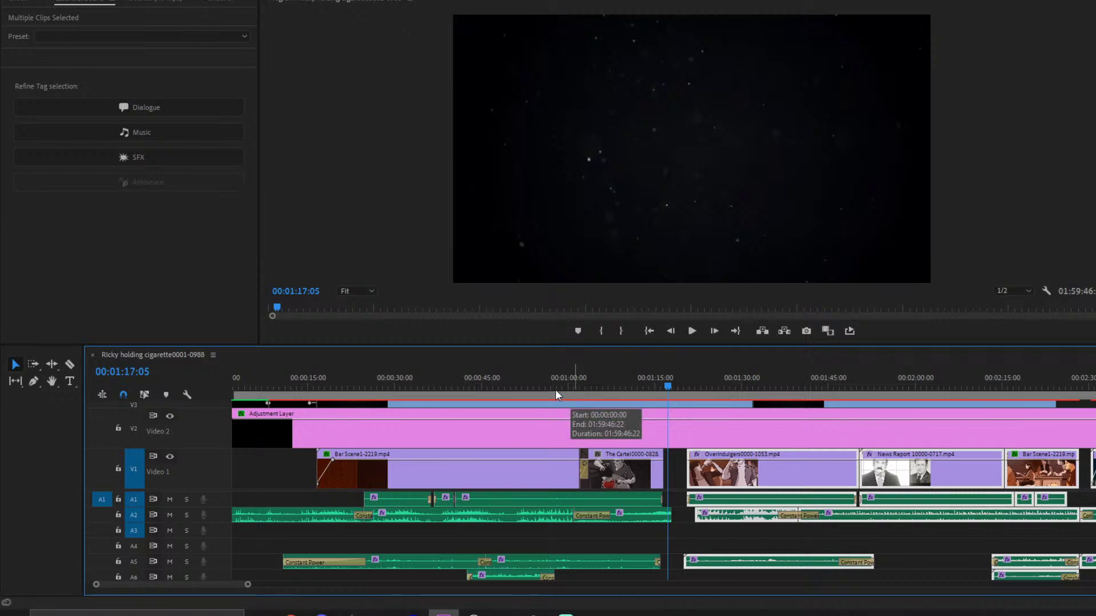
- Deselect the clips, play the sequence through the cartel scene into the new gap, and stop at 00:01:18:00
{"action": "left_click", "coordinate": [488, 389]}
{"action": "left_click", "coordinate": [643, 549]}
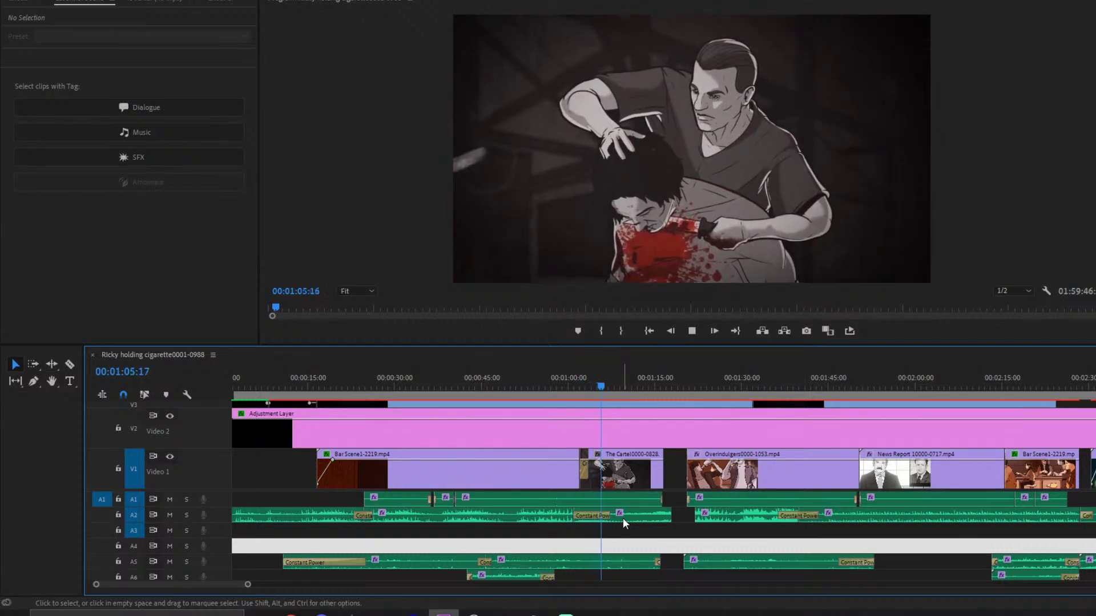
{"action": "scroll", "coordinate": [622, 518], "scroll_direction": "down", "scroll_amount": 3}
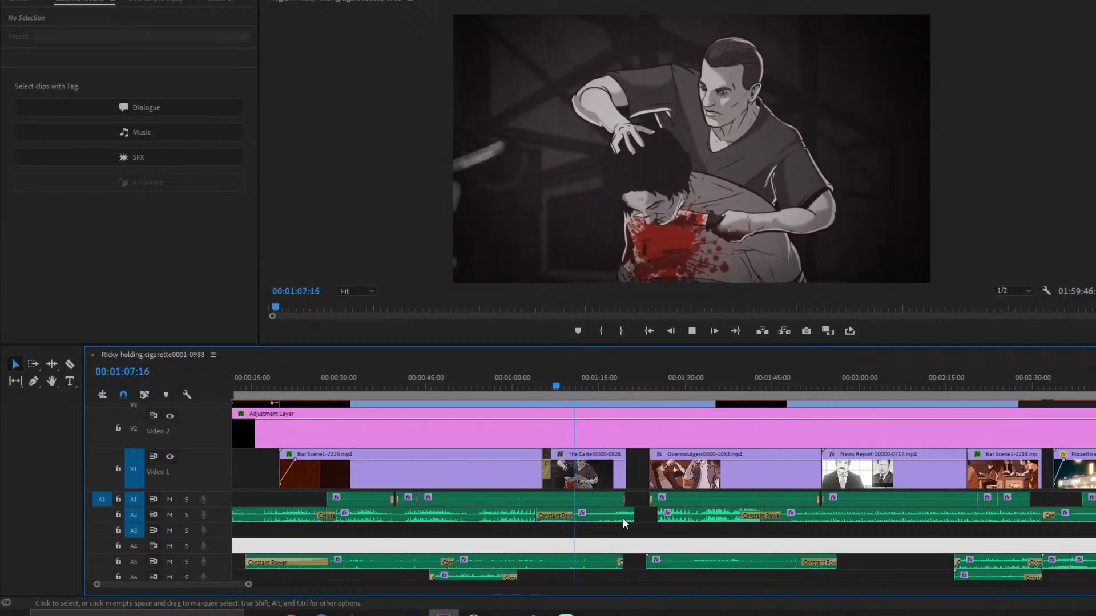
{"action": "left_click_drag", "start_coordinate": [249, 584], "coordinate": [183, 584]}
{"action": "scroll", "coordinate": [550, 563], "scroll_direction": "down", "scroll_amount": 2}
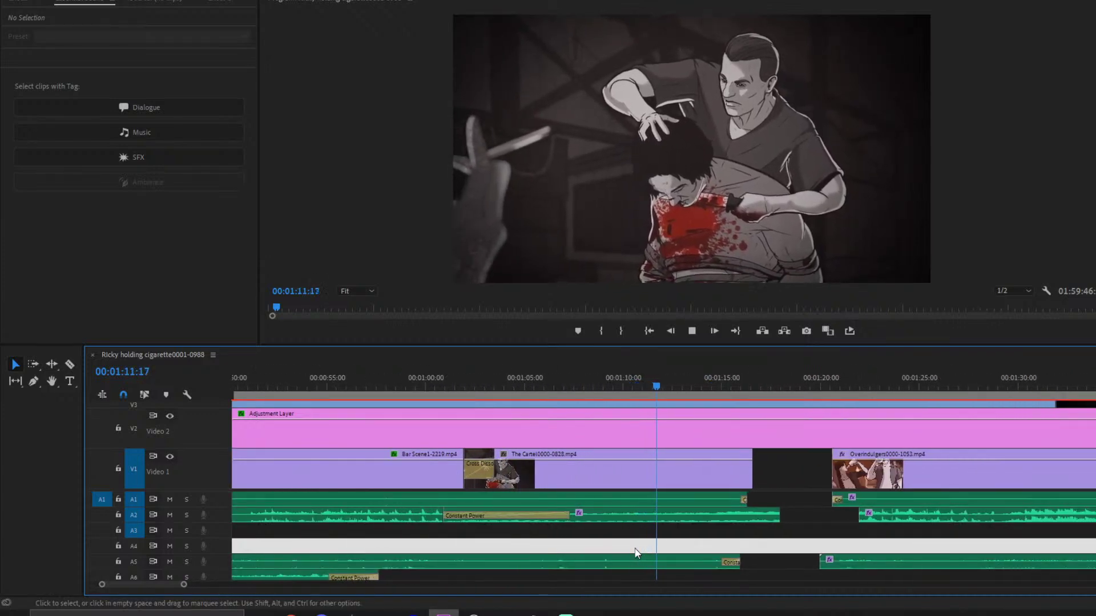
{"action": "scroll", "coordinate": [635, 553], "scroll_direction": "down", "scroll_amount": 2}
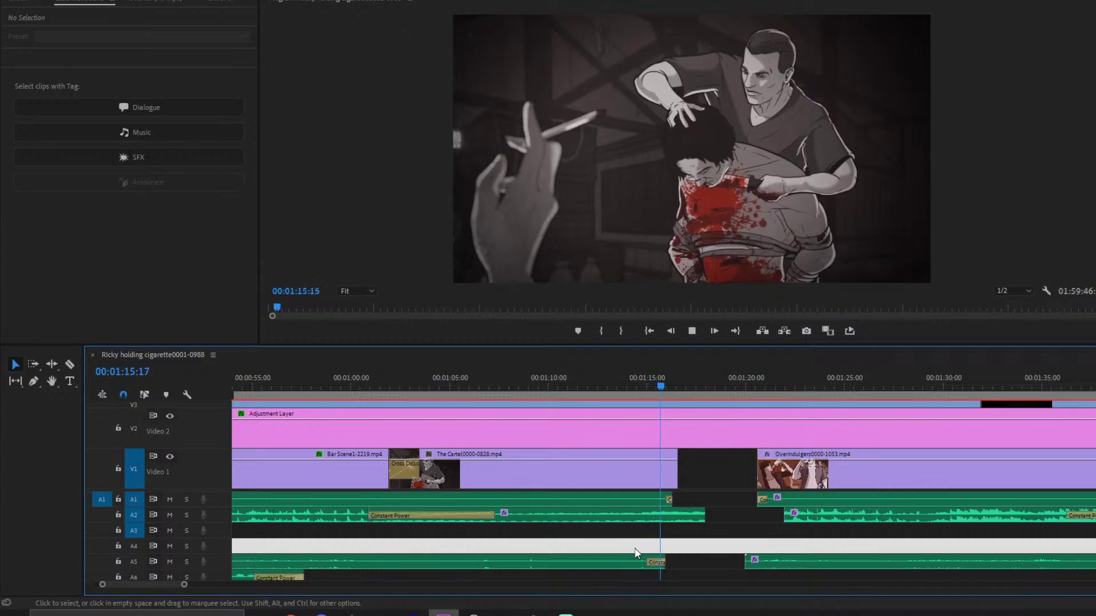
{"action": "key", "text": "space"}
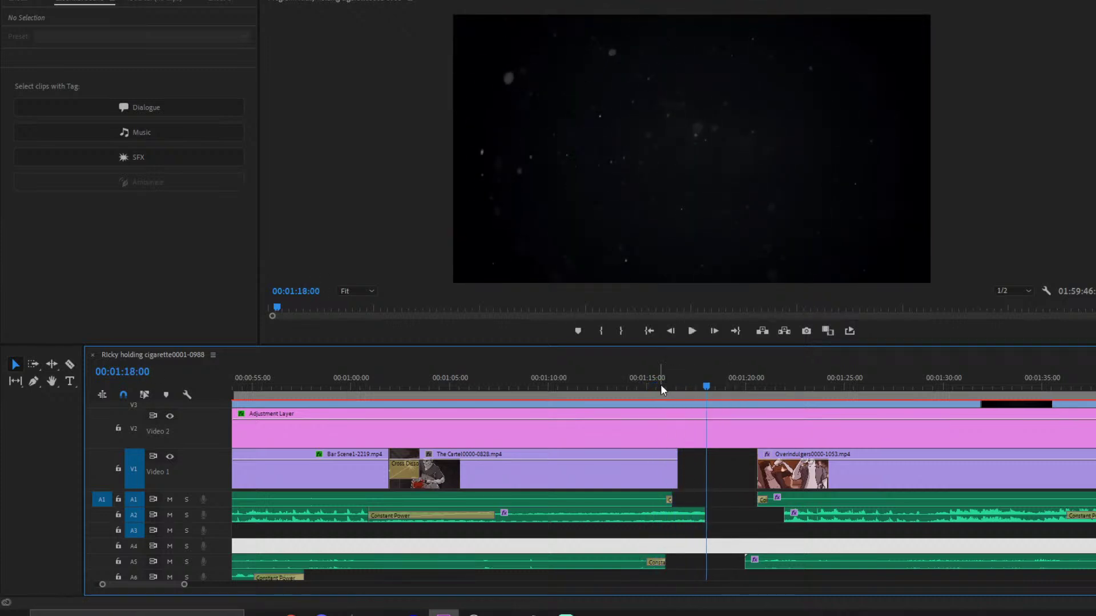
- Apply the default audio transition at the end of the drone clip on A2 and extend The Cartel video clip to about 00:01:18
{"action": "left_click", "coordinate": [616, 396]}
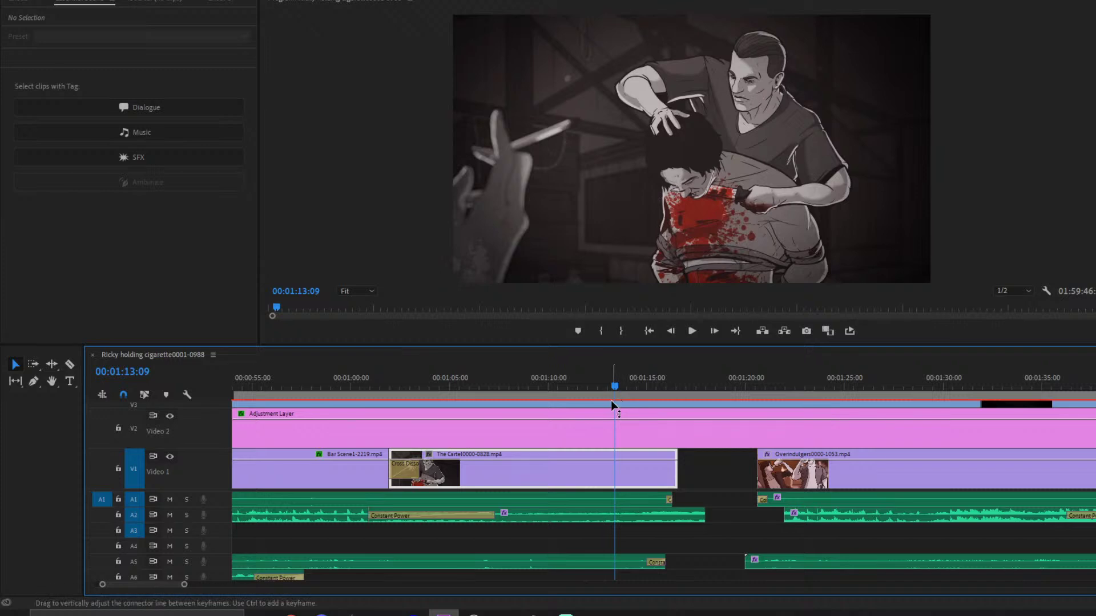
{"action": "right_click", "coordinate": [713, 517]}
{"action": "left_click", "coordinate": [736, 492]}
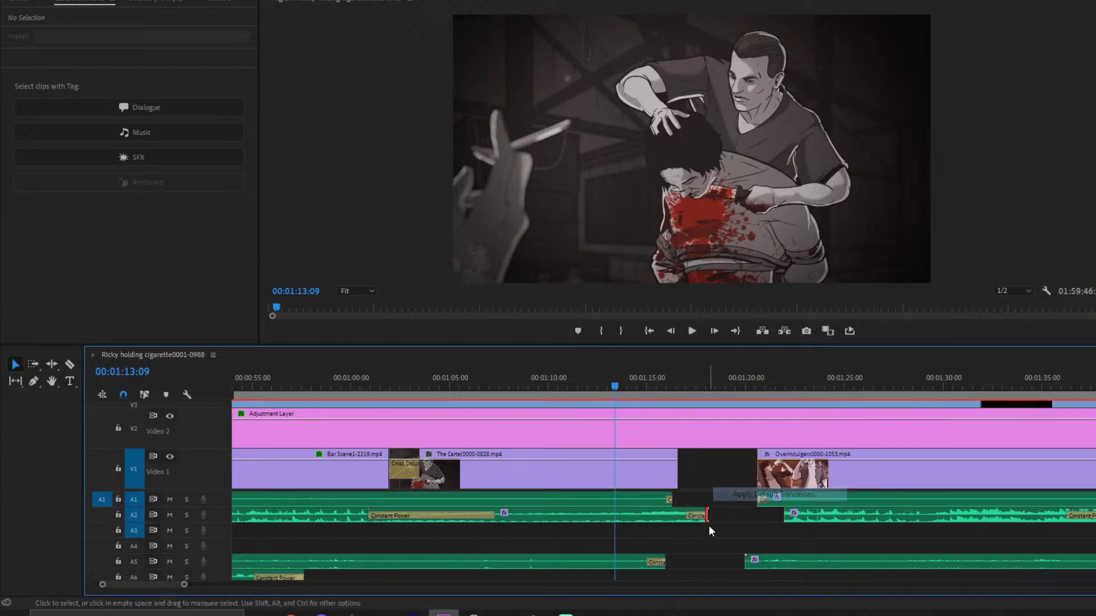
{"action": "left_click_drag", "start_coordinate": [677, 474], "coordinate": [703, 474]}
- Keyframe The Cartel clip's opacity to fade from 100% at about 00:01:15 to 0% at the clip's end
{"action": "left_click", "coordinate": [678, 480]}
{"action": "left_click", "coordinate": [201, 3]}
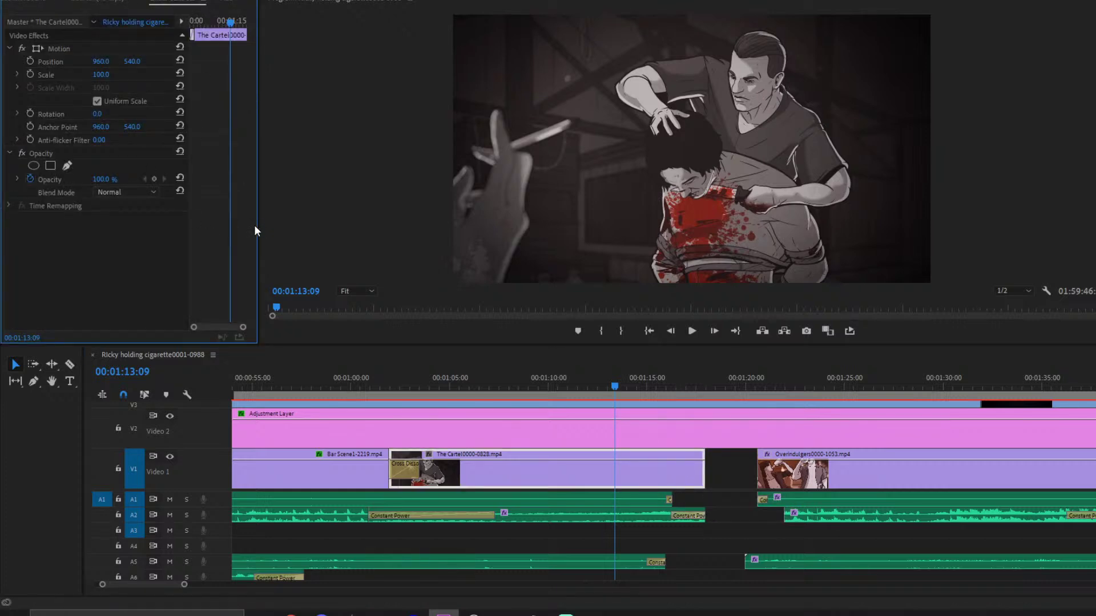
{"action": "left_click_drag", "start_coordinate": [258, 224], "coordinate": [341, 223]}
{"action": "left_click", "coordinate": [217, 178]}
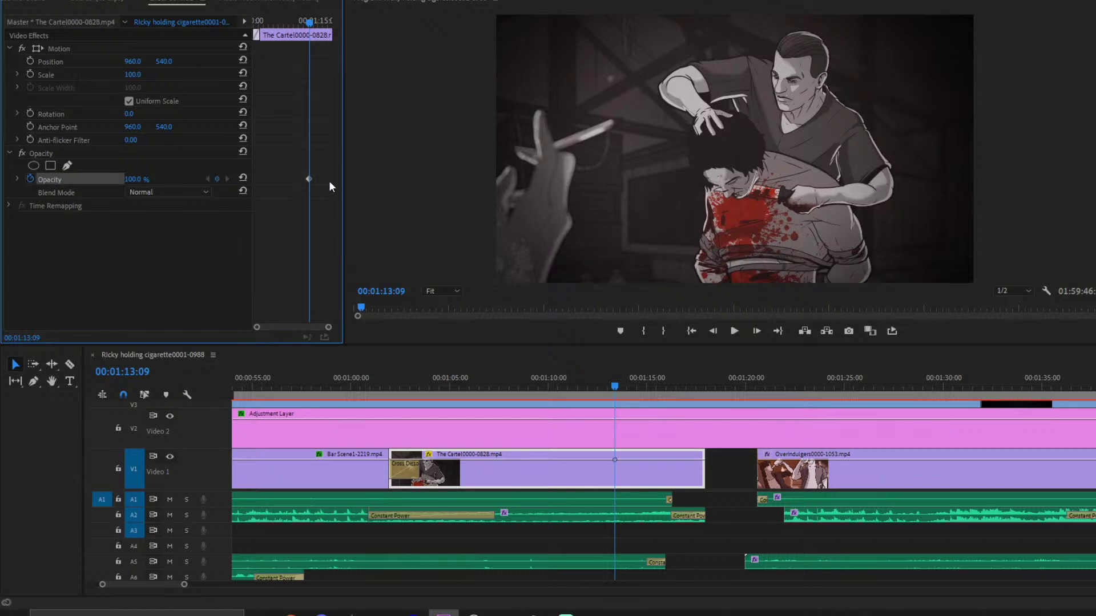
{"action": "left_click_drag", "start_coordinate": [137, 179], "coordinate": [78, 179]}
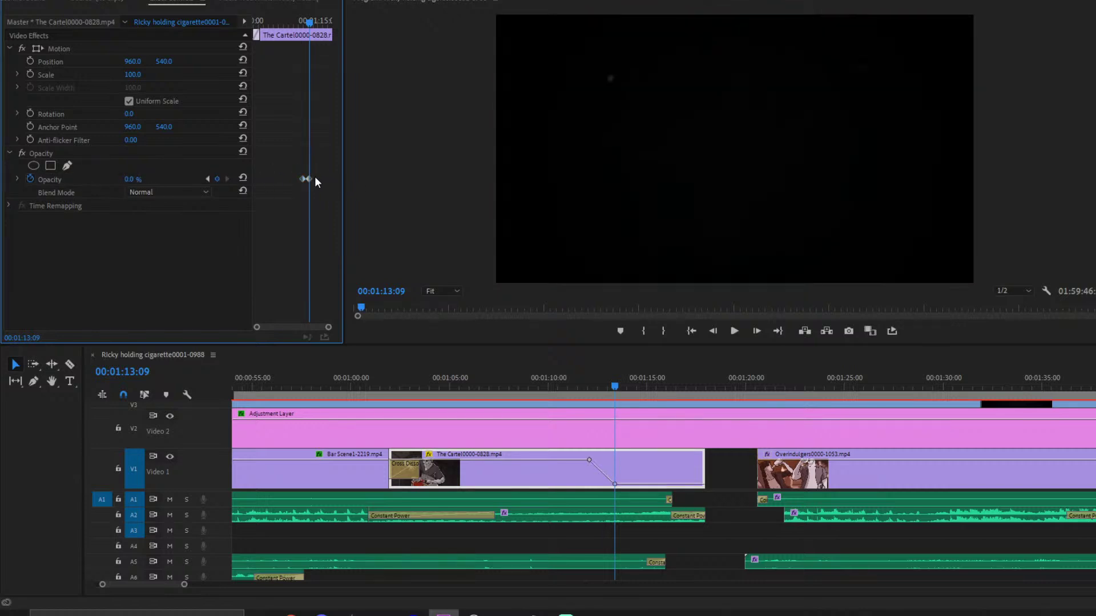
{"action": "mouse_move", "coordinate": [312, 179]}
{"action": "left_mouse_down"}
{"action": "mouse_move", "coordinate": [337, 178]}
{"action": "mouse_move", "coordinate": [318, 179]}
{"action": "left_mouse_up"}
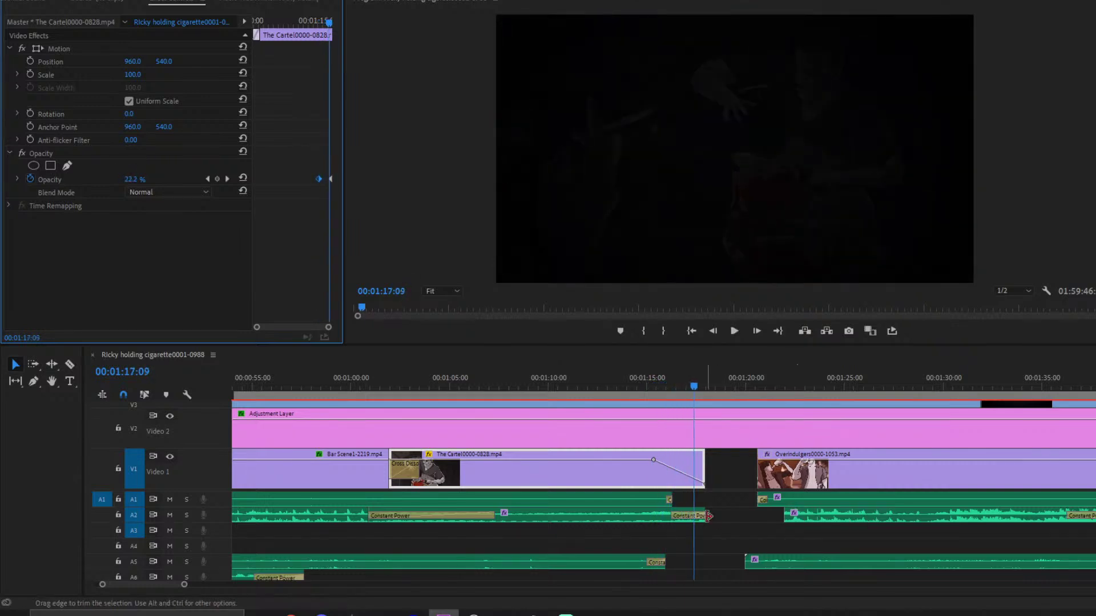
- Extend the end of the drone clip on A2 to about 00:01:19:14 and play the fade-out of the cartel scene
{"action": "left_click", "coordinate": [643, 385]}
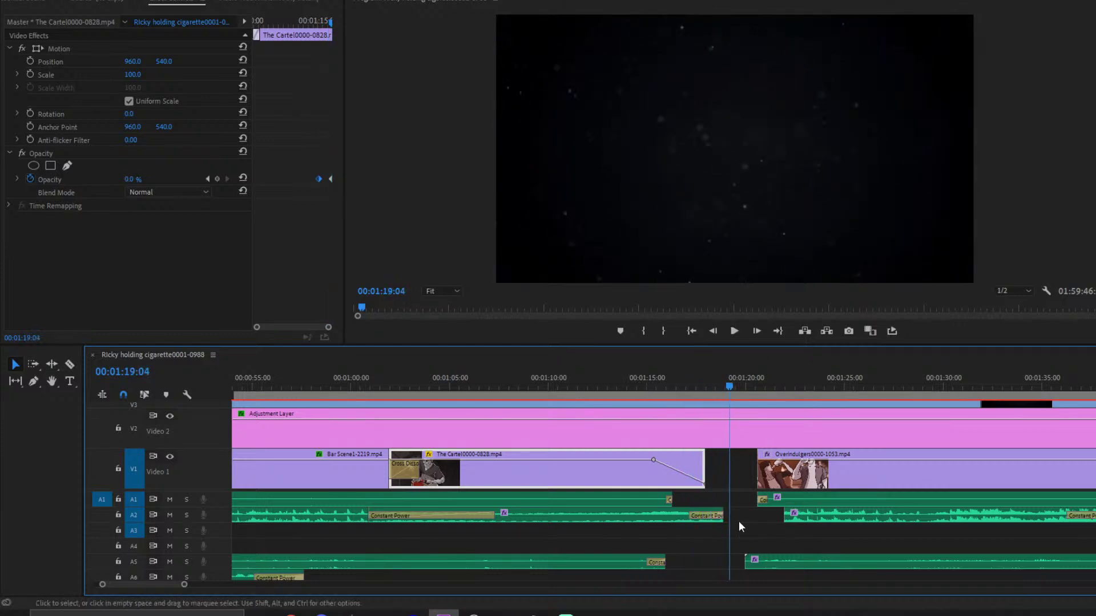
{"action": "left_click_drag", "start_coordinate": [723, 515], "coordinate": [737, 516]}
{"action": "left_click_drag", "start_coordinate": [639, 395], "coordinate": [533, 383]}
{"action": "key", "text": "space"}
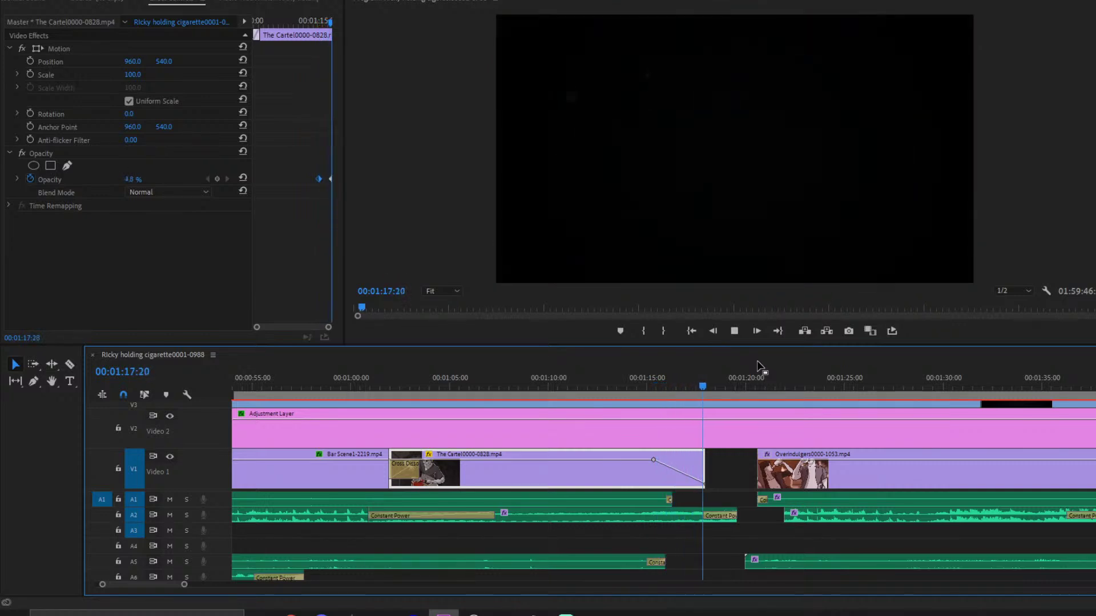
{"action": "key", "text": "space"}
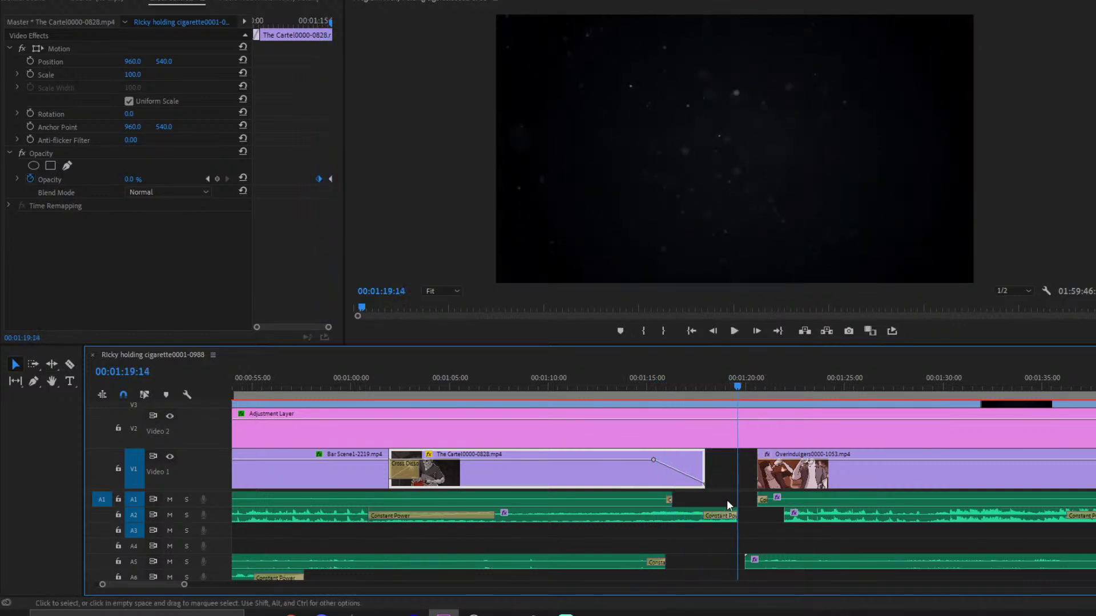
- Lengthen the closing Constant Power transition of the drone clip on A2 to 00:00:03:13
{"action": "left_click", "coordinate": [688, 516]}
{"action": "left_click_drag", "start_coordinate": [688, 517], "coordinate": [669, 522]}
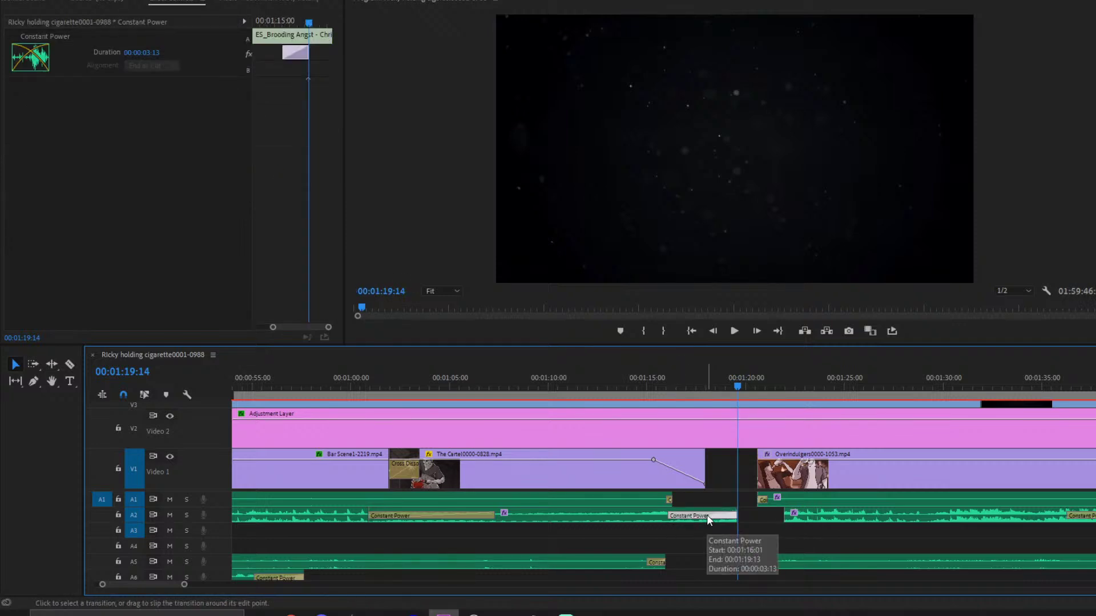
{"action": "left_click", "coordinate": [660, 382]}
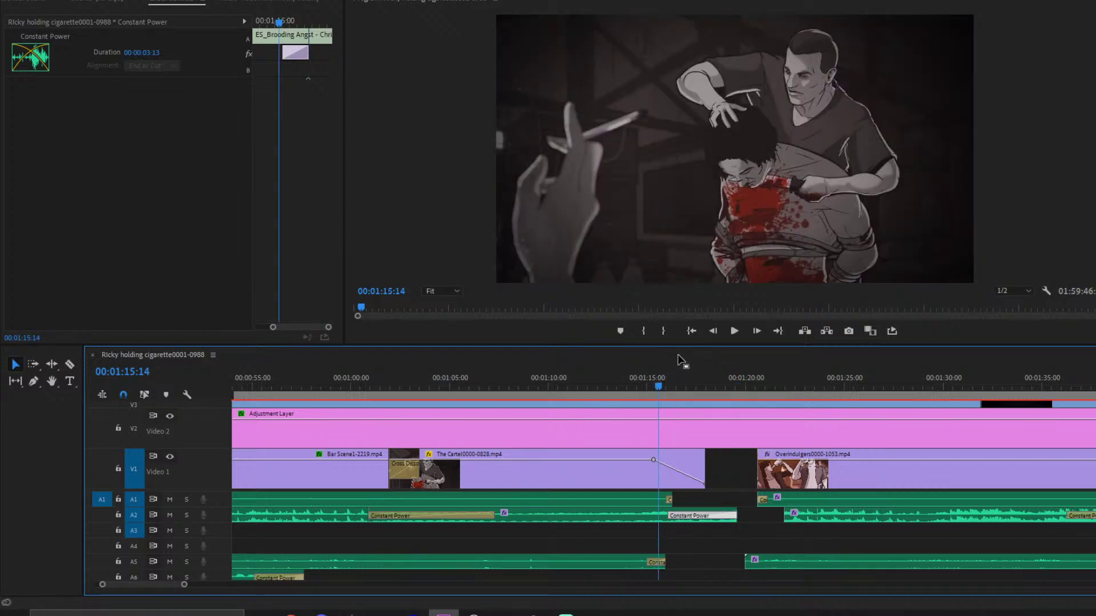
- Play the sequence from 00:01:14:16 to check the combined picture and drone fade-out, and stop at 00:01:19:16
{"action": "left_click", "coordinate": [263, 1]}
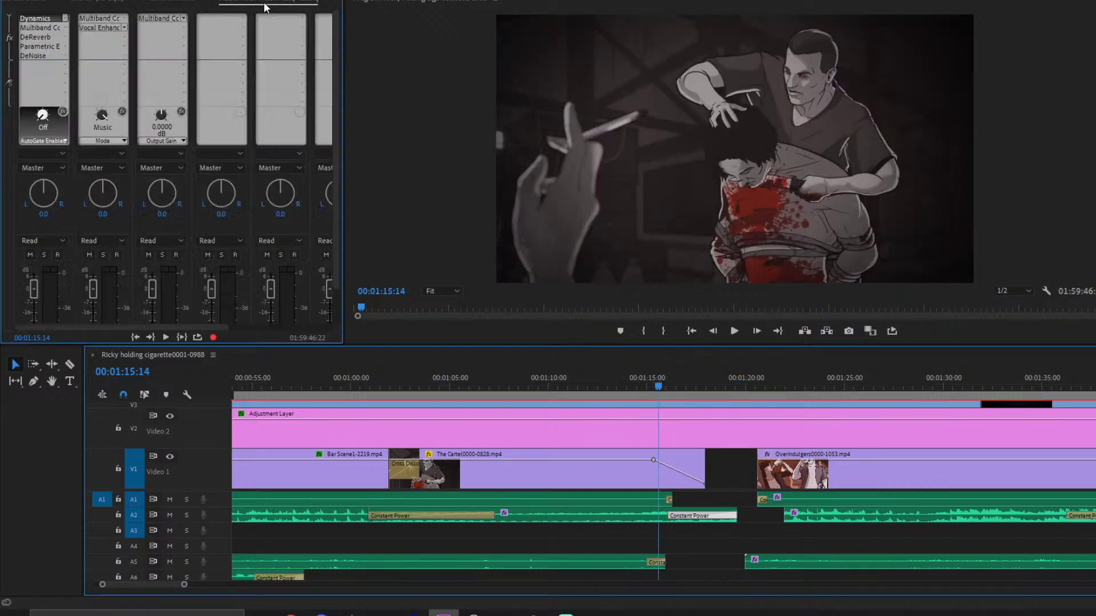
{"action": "left_click", "coordinate": [76, 2]}
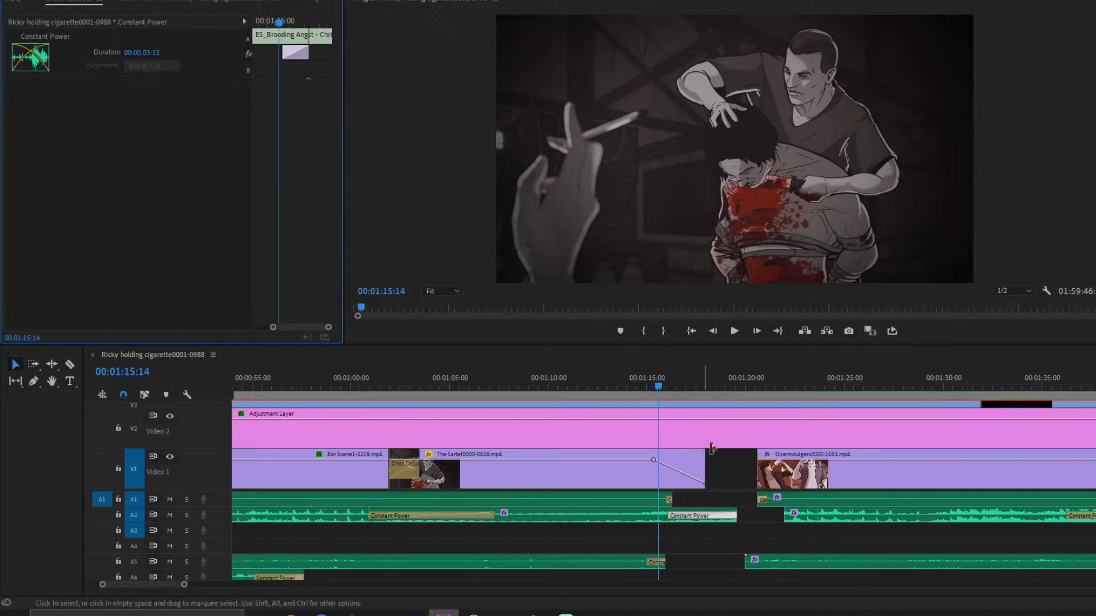
{"action": "left_click", "coordinate": [724, 471]}
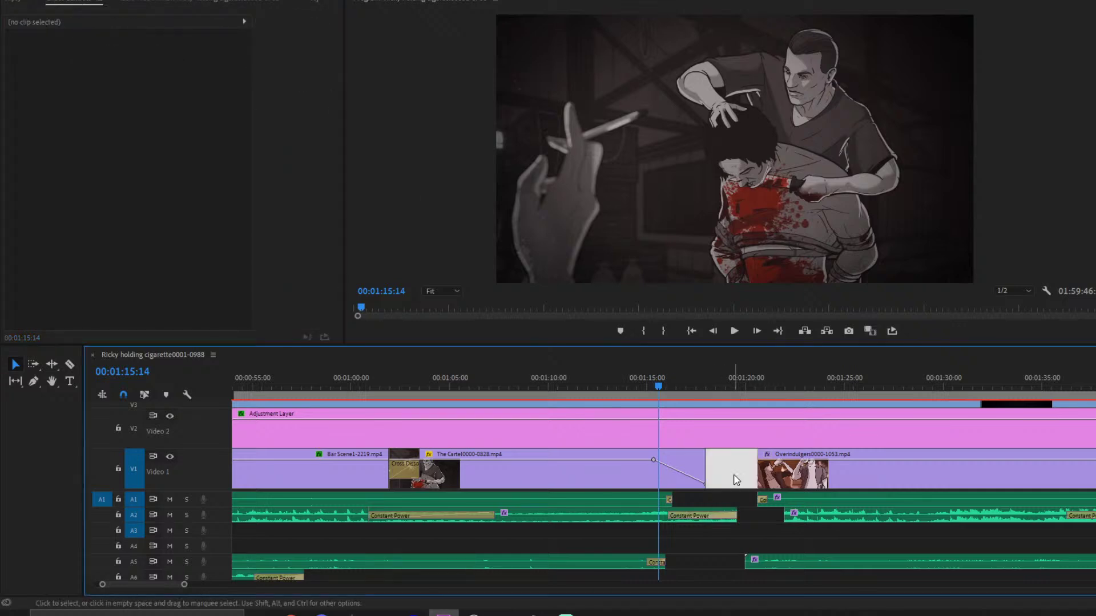
{"action": "left_click", "coordinate": [642, 390]}
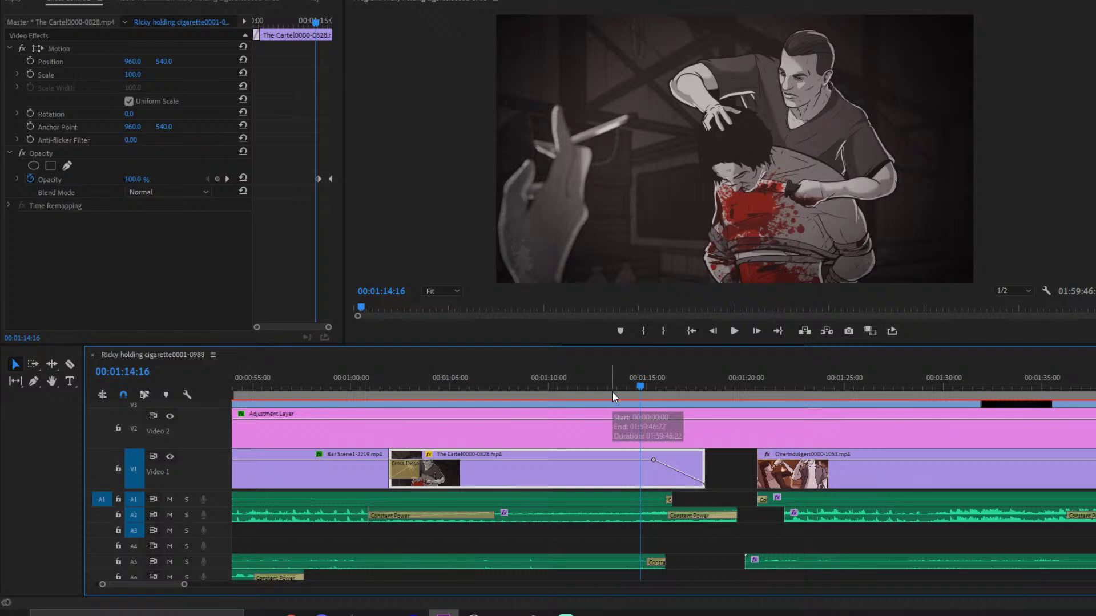
{"action": "key", "text": "space"}
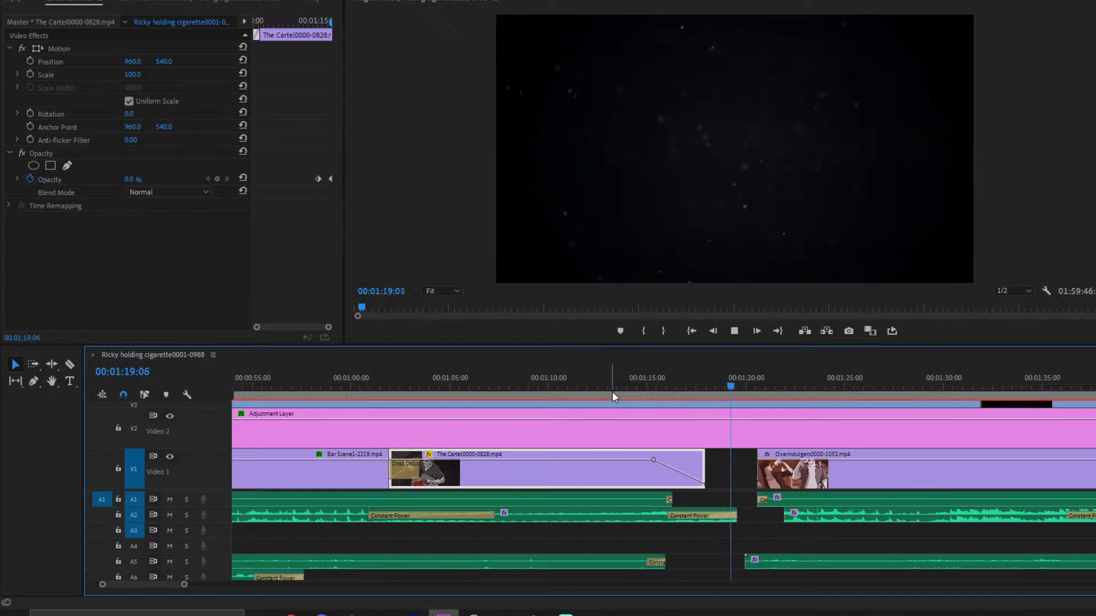
{"action": "key", "text": "space"}
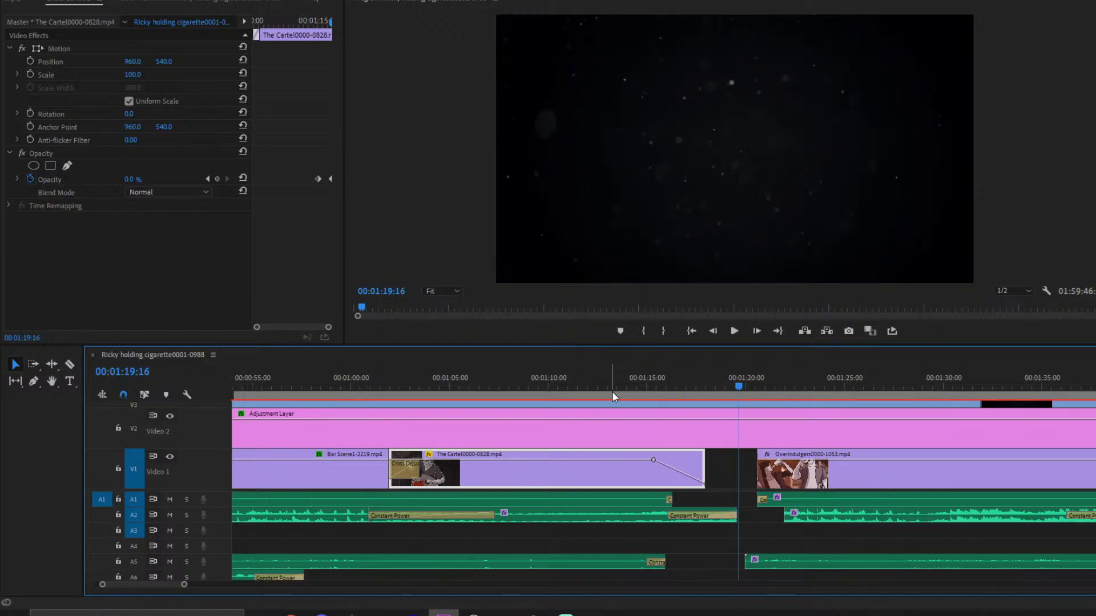
- Look over the gap between the cartel and Overindulgers scenes and the neighbouring audio clips, placing the playhead at 00:01:20:16 and 00:01:17:02
{"action": "scroll", "coordinate": [707, 492], "scroll_direction": "down", "scroll_amount": 4}
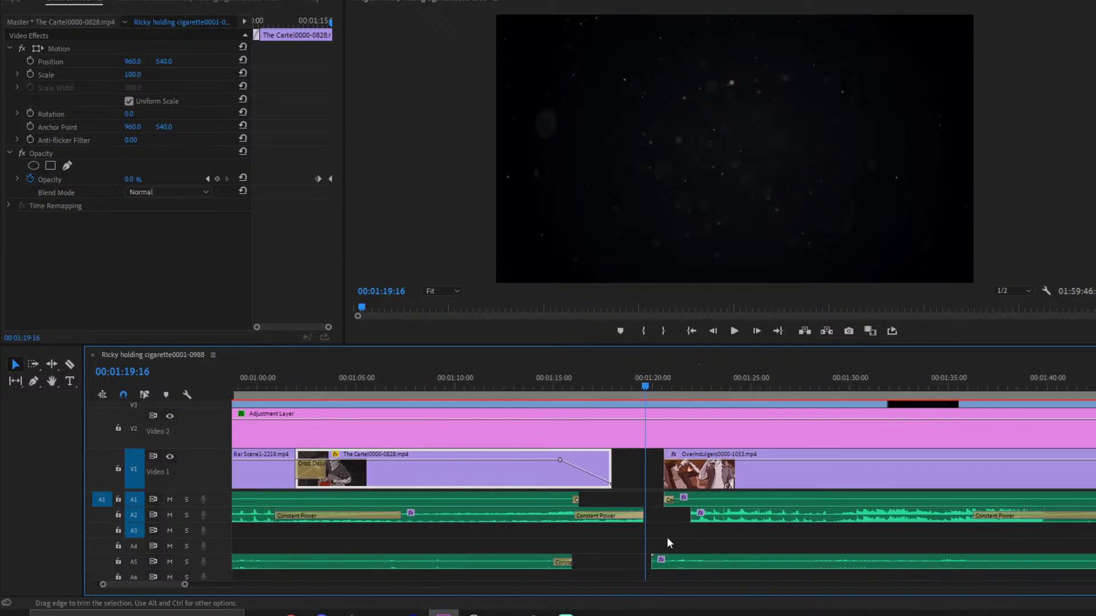
{"action": "left_click_drag", "start_coordinate": [539, 376], "coordinate": [555, 390]}
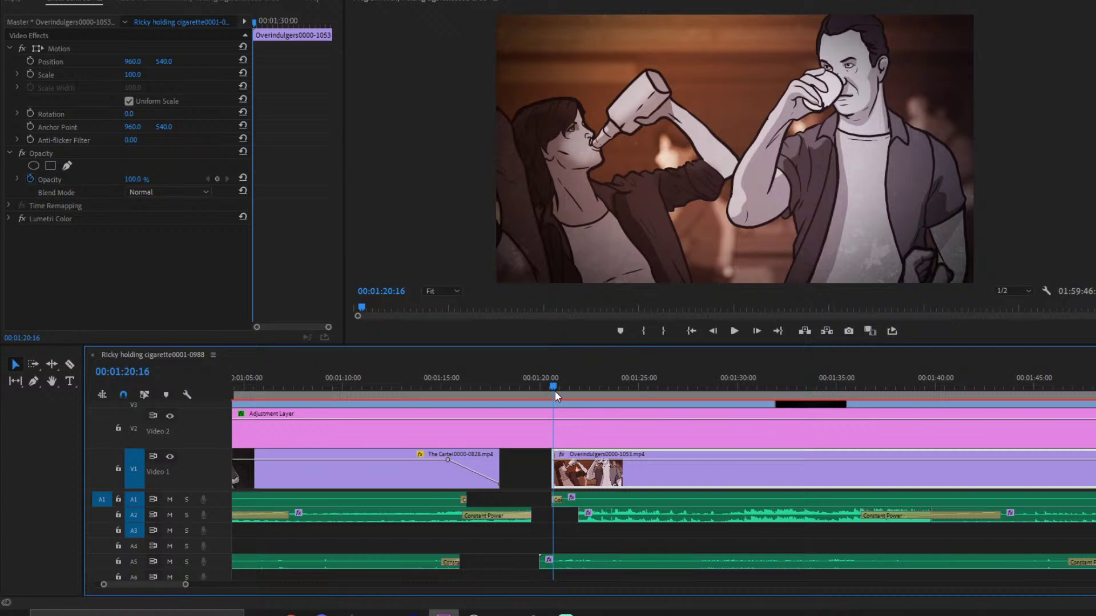
{"action": "left_click", "coordinate": [549, 469]}
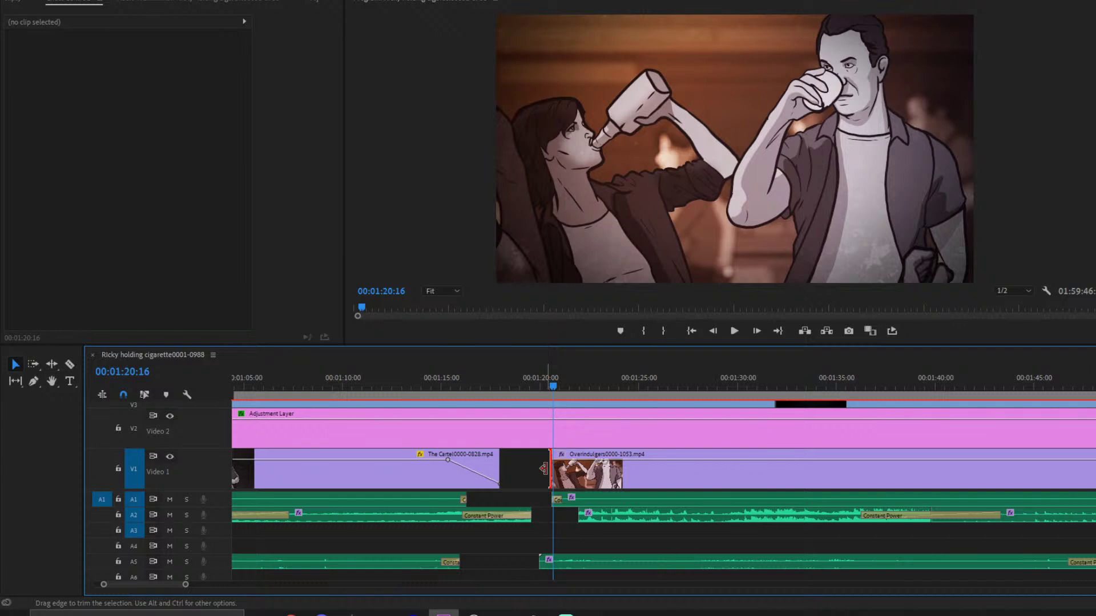
{"action": "scroll", "coordinate": [531, 464], "scroll_direction": "up", "scroll_amount": 1}
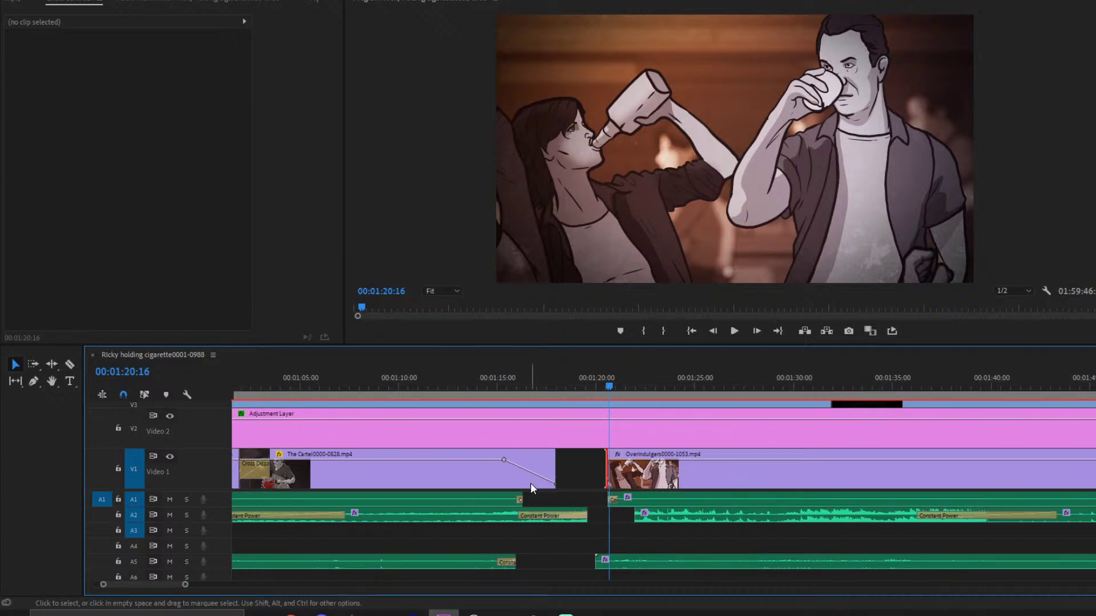
{"action": "scroll", "coordinate": [570, 488], "scroll_direction": "down", "scroll_amount": 1}
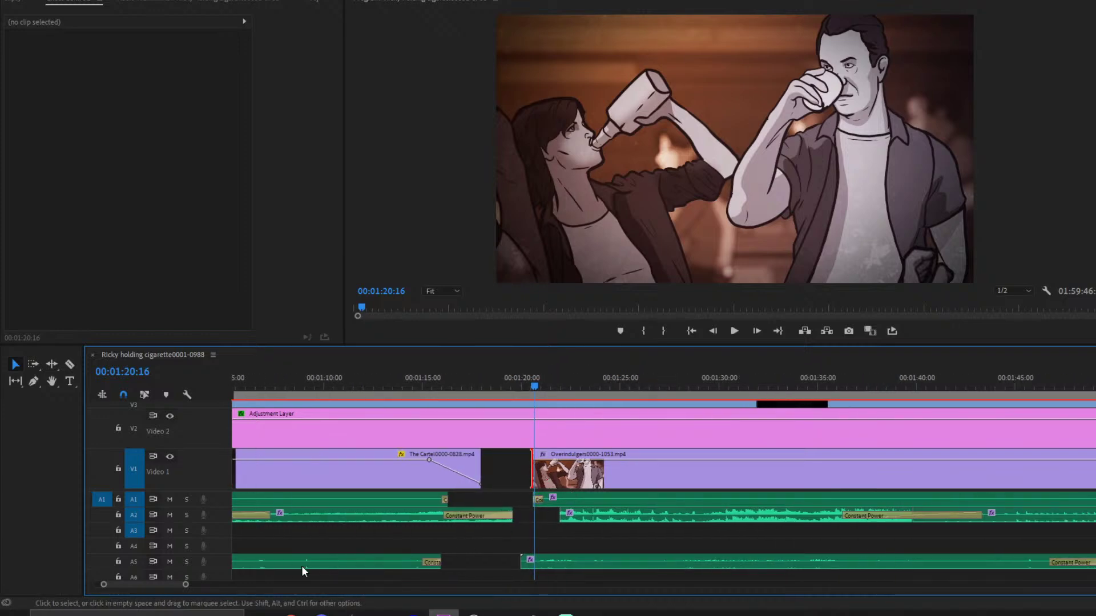
{"action": "left_click_drag", "start_coordinate": [185, 584], "coordinate": [292, 585]}
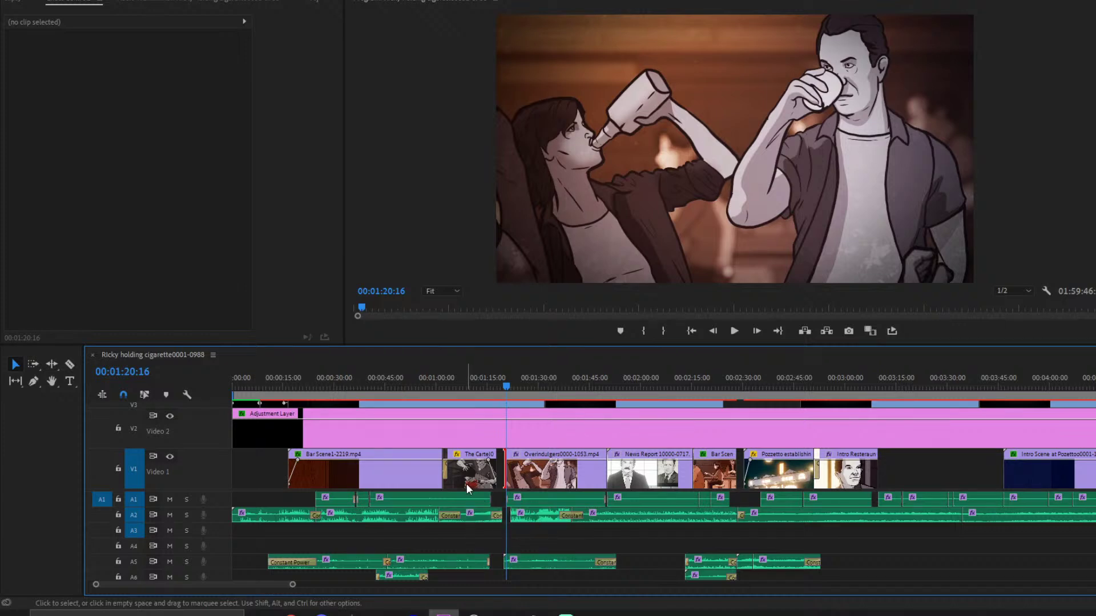
{"action": "scroll", "coordinate": [466, 484], "scroll_direction": "down", "scroll_amount": 2}
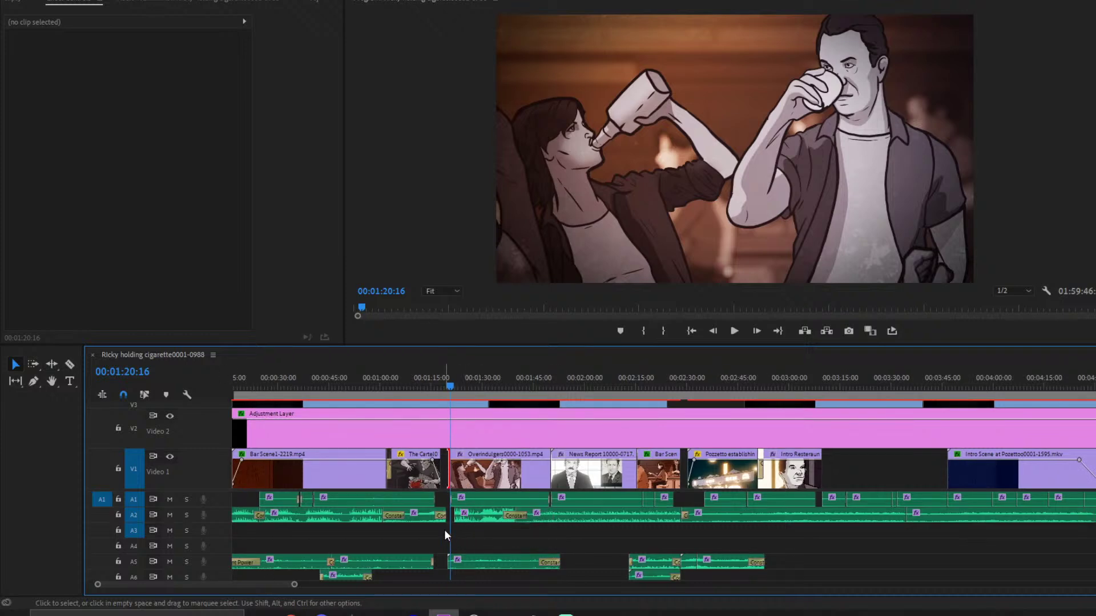
{"action": "scroll", "coordinate": [444, 531], "scroll_direction": "up", "scroll_amount": 2}
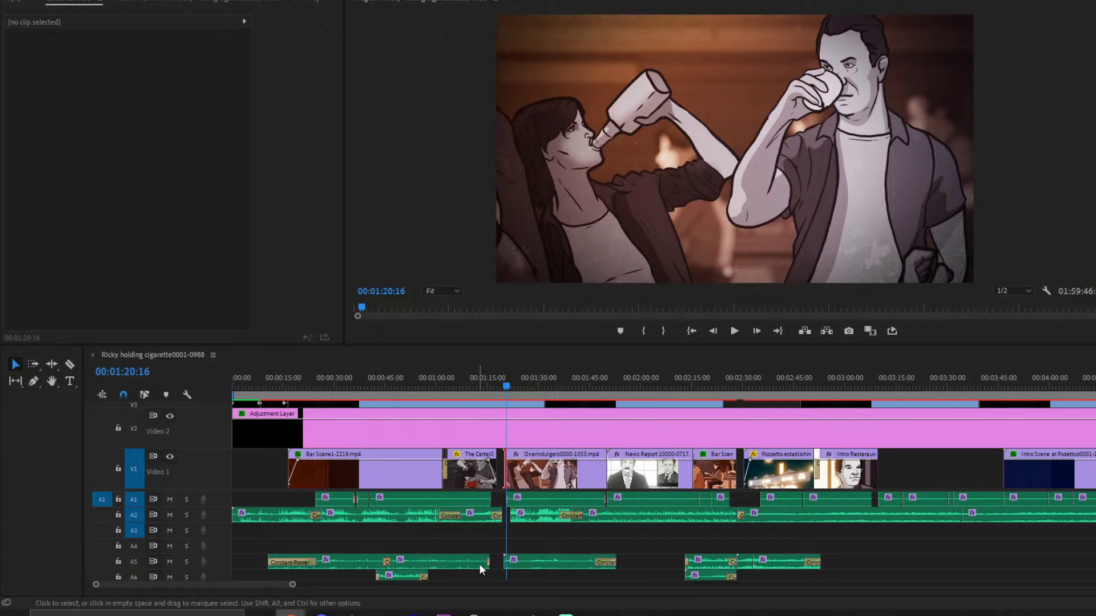
{"action": "left_click", "coordinate": [496, 394]}
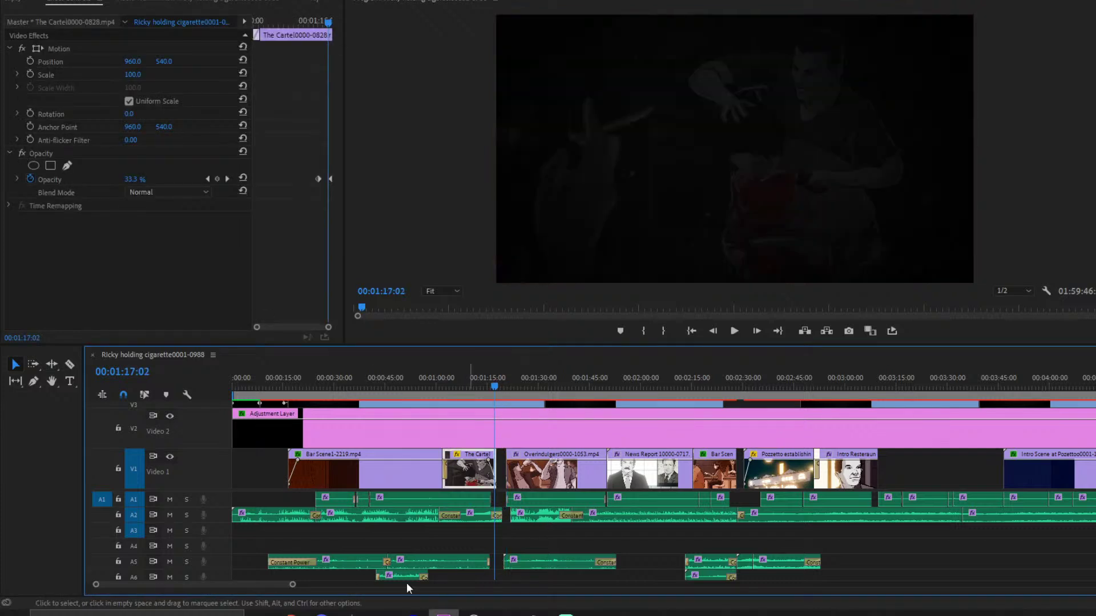
- Play the end of the cartel scene from about 00:01:12 through the picture and audio fade-out, stopping at 00:01:20:05
{"action": "key", "text": "="}
{"action": "key", "text": "="}
{"action": "key", "text": "="}
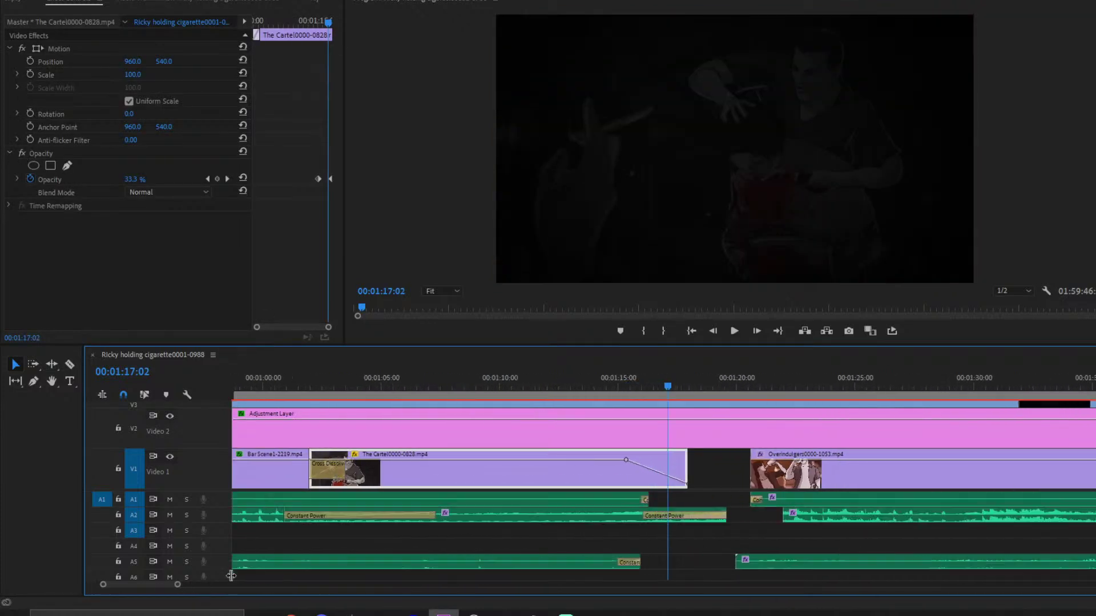
{"action": "left_click", "coordinate": [549, 392]}
{"action": "left_click", "coordinate": [684, 503]}
{"action": "key", "text": "space"}
{"action": "key", "text": "space"}
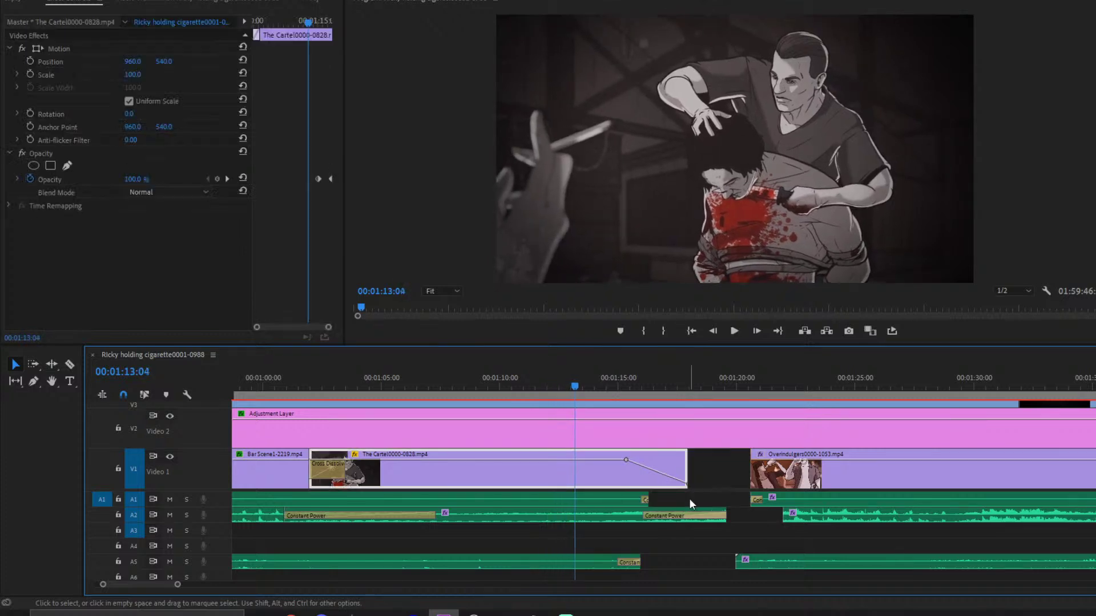
{"action": "key", "text": "space"}
{"action": "left_click", "coordinate": [693, 550]}
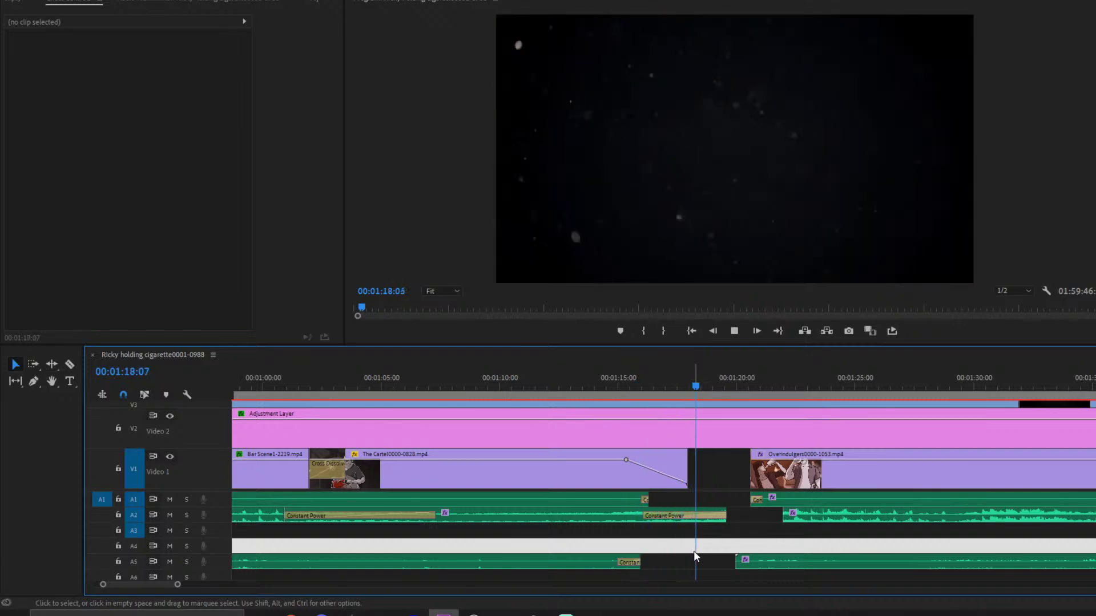
{"action": "key", "text": "space"}
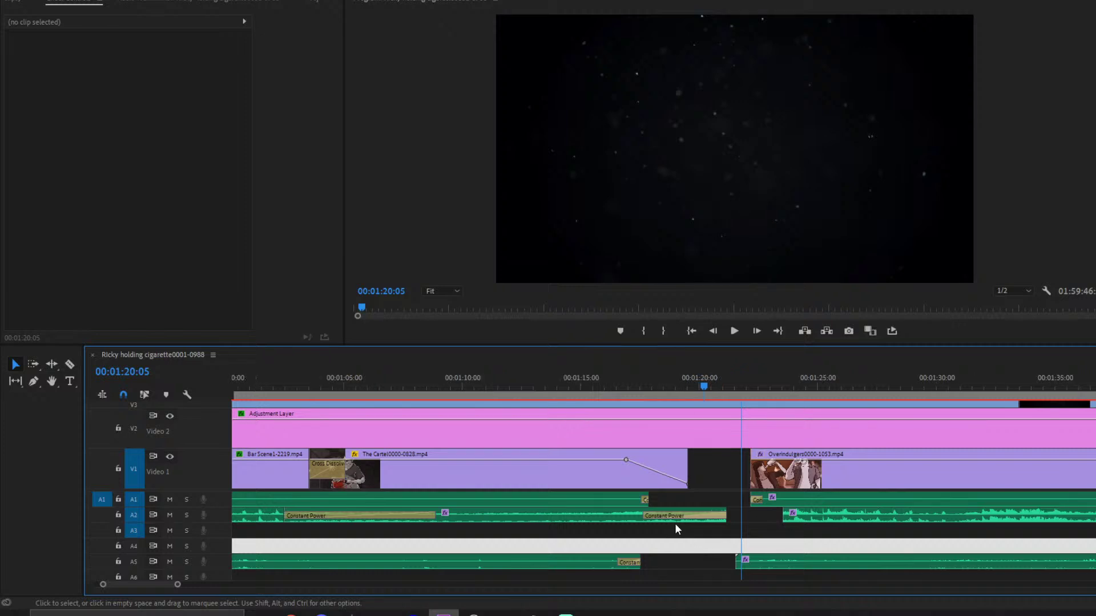
- Play the opening of the Overindulgers scene from 00:01:20:05, replay it from about 00:01:20:12, and stop at 00:01:22:13
{"action": "scroll", "coordinate": [675, 523], "scroll_direction": "down", "scroll_amount": 3}
{"action": "scroll", "coordinate": [636, 544], "scroll_direction": "down", "scroll_amount": 3}
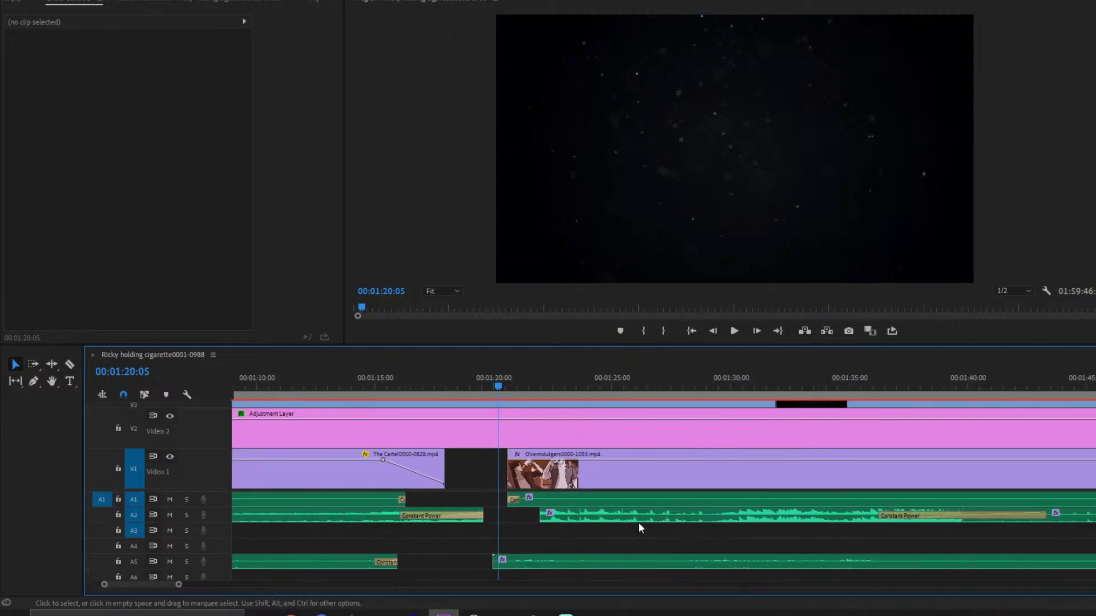
{"action": "key", "text": "space"}
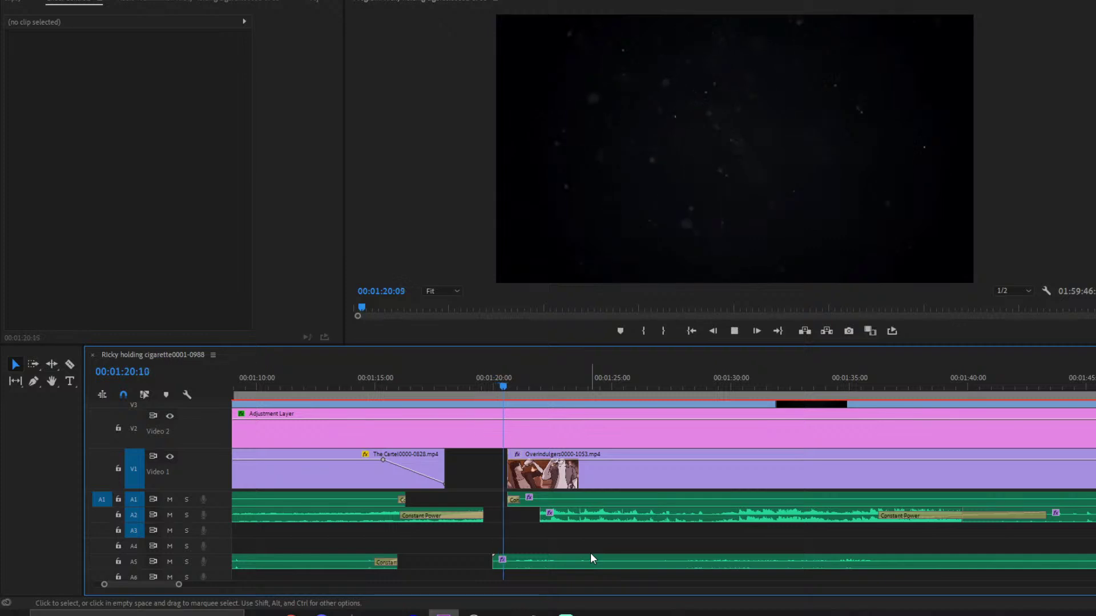
{"action": "key", "text": "space"}
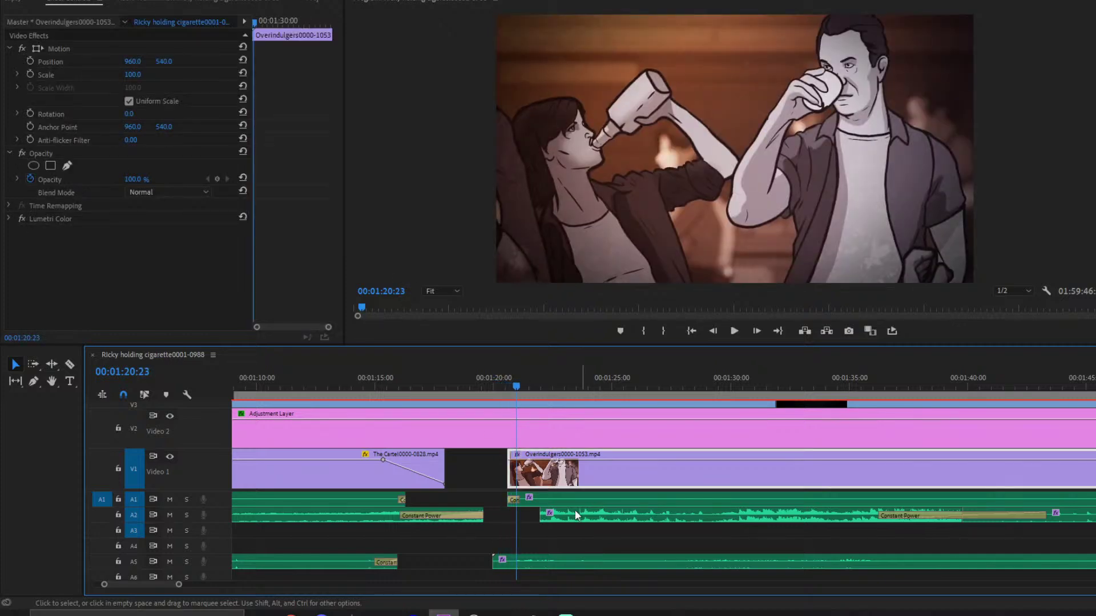
{"action": "left_click", "coordinate": [505, 392]}
{"action": "key", "text": "space"}
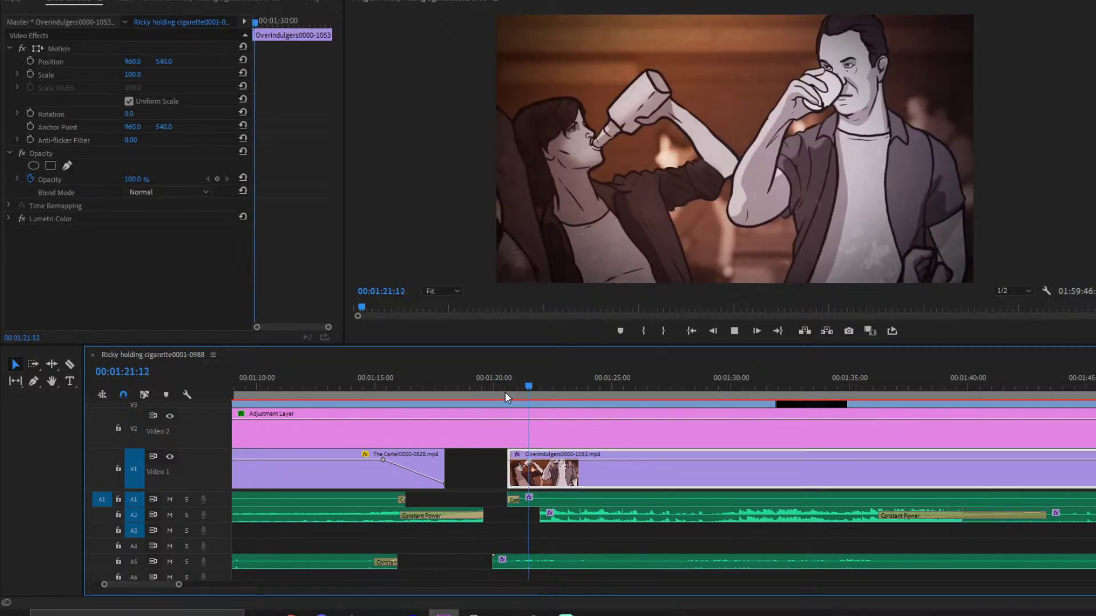
{"action": "key", "text": "space"}
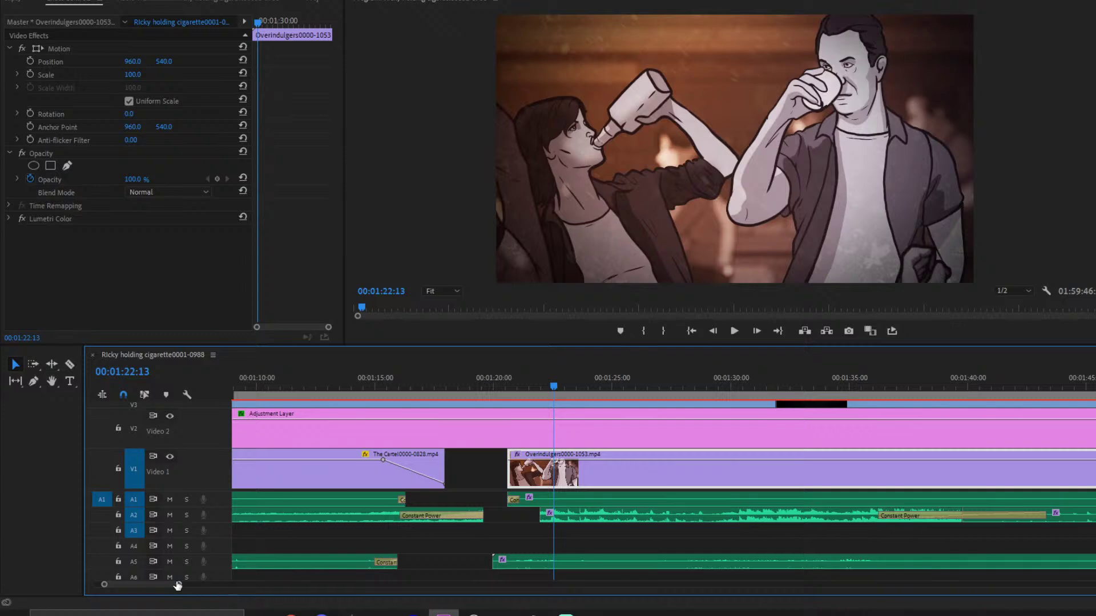
- Shift the A1 narration clips over the Overindulgers, News Report and following Bar Scene shots later, so they begin at about 00:01:21:09
{"action": "scroll", "coordinate": [242, 585], "scroll_direction": "down", "scroll_amount": 5}
{"action": "scroll", "coordinate": [308, 572], "scroll_direction": "down", "scroll_amount": 2}
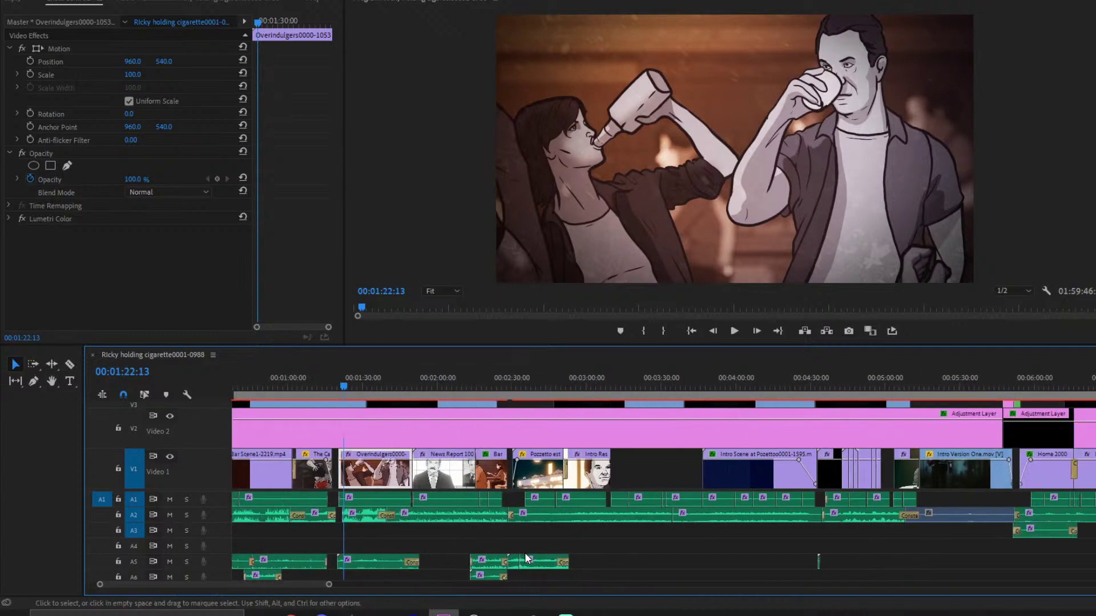
{"action": "left_click", "coordinate": [375, 500]}
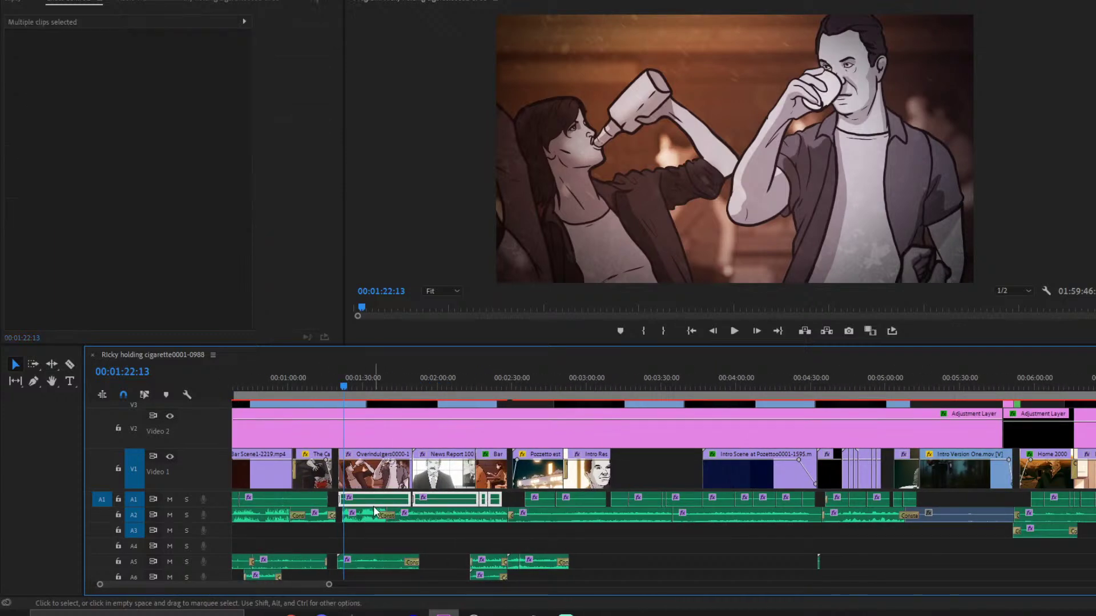
{"action": "scroll", "coordinate": [309, 588], "scroll_direction": "up", "scroll_amount": 5}
{"action": "scroll", "coordinate": [254, 594], "scroll_direction": "up", "scroll_amount": 2}
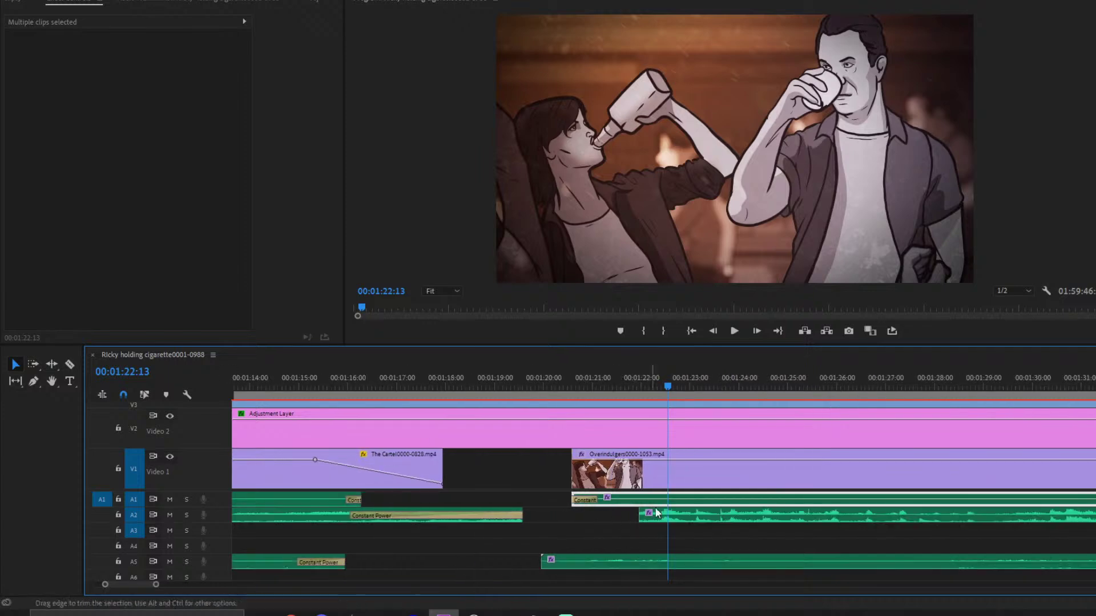
{"action": "left_click_drag", "start_coordinate": [678, 497], "coordinate": [697, 496]}
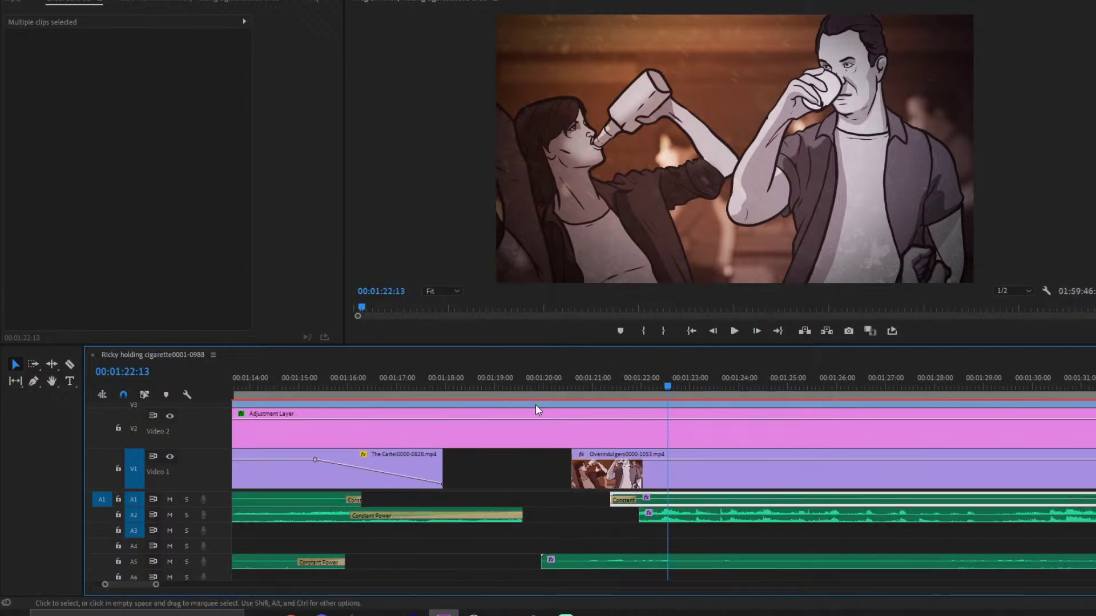
- Play the gap before the Overindulgers scene from about 00:01:19:10 to check the delayed narration entry
{"action": "left_click", "coordinate": [536, 403]}
{"action": "left_click", "coordinate": [515, 388]}
{"action": "key", "text": "space"}
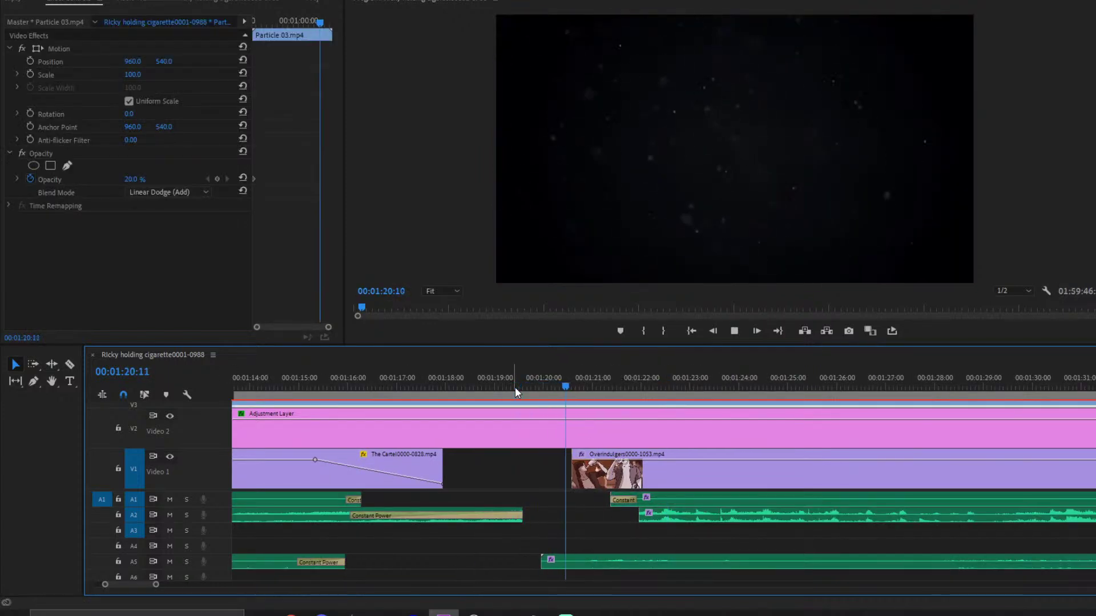
{"action": "key", "text": "space"}
- Trim the end of the bar crowd clip on A5 back to the end of the Cross Dissolve into the cartel scene, about 00:01:03:12
{"action": "scroll", "coordinate": [449, 515], "scroll_direction": "up", "scroll_amount": 4}
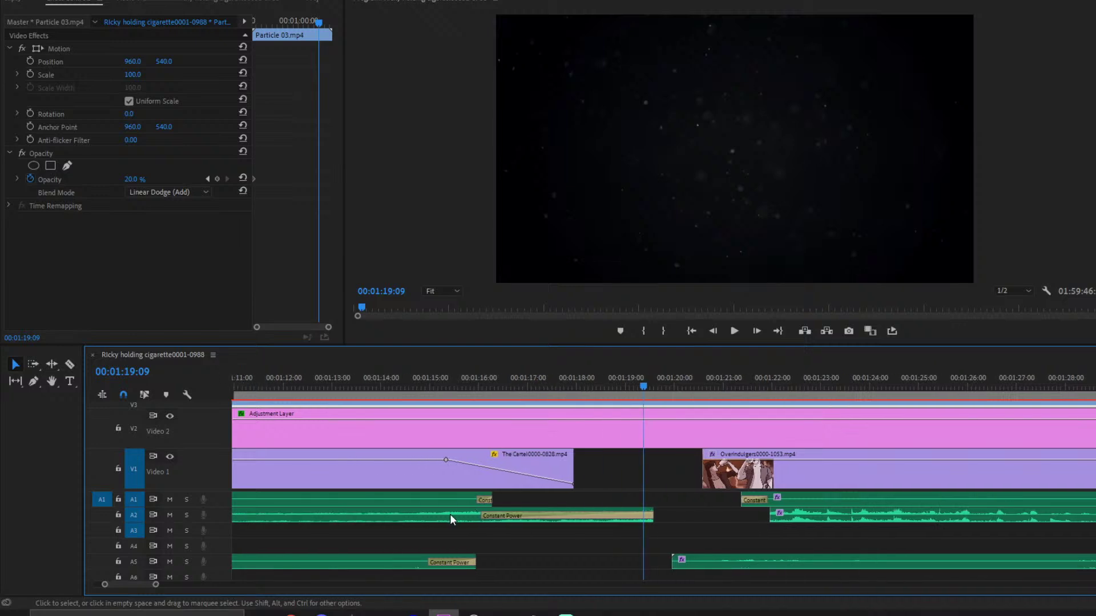
{"action": "scroll", "coordinate": [422, 526], "scroll_direction": "up", "scroll_amount": 1}
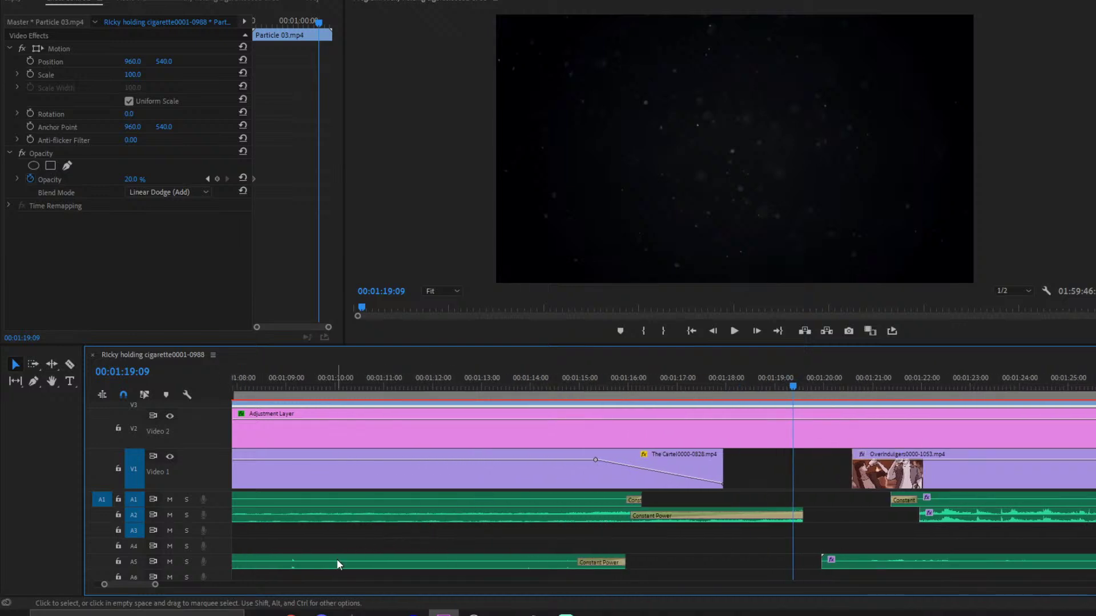
{"action": "left_click_drag", "start_coordinate": [154, 584], "coordinate": [252, 577]}
{"action": "left_click", "coordinate": [585, 389]}
{"action": "left_click_drag", "start_coordinate": [630, 562], "coordinate": [563, 558]}
{"action": "key", "text": "Up"}
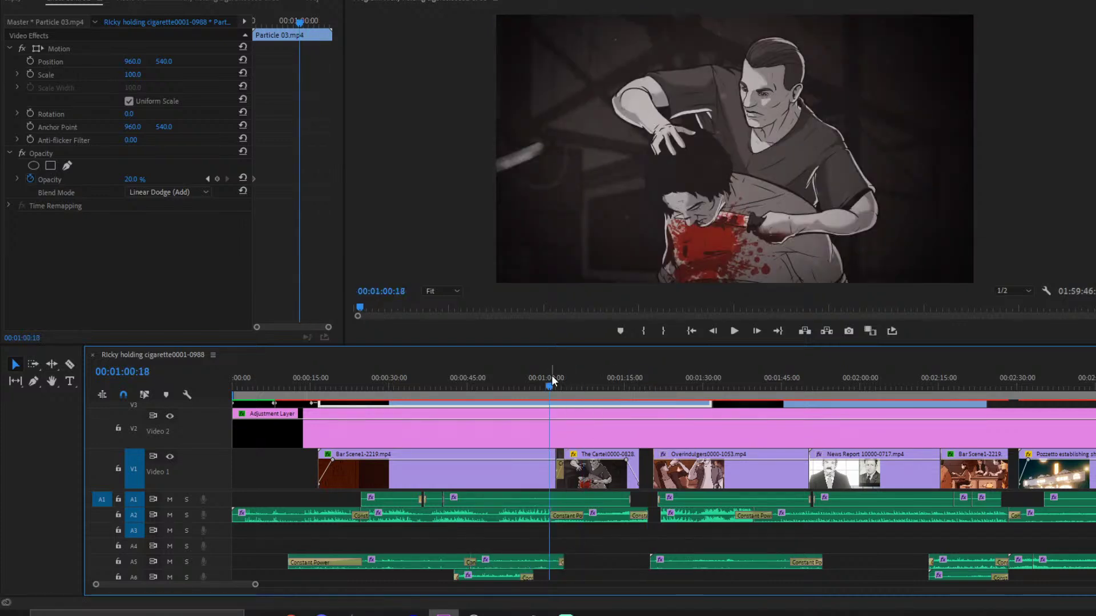
- Lengthen the closing Constant Power transition of the bar crowd clip on A5 to 00:00:02:19
{"action": "left_click_drag", "start_coordinate": [255, 584], "coordinate": [144, 585]}
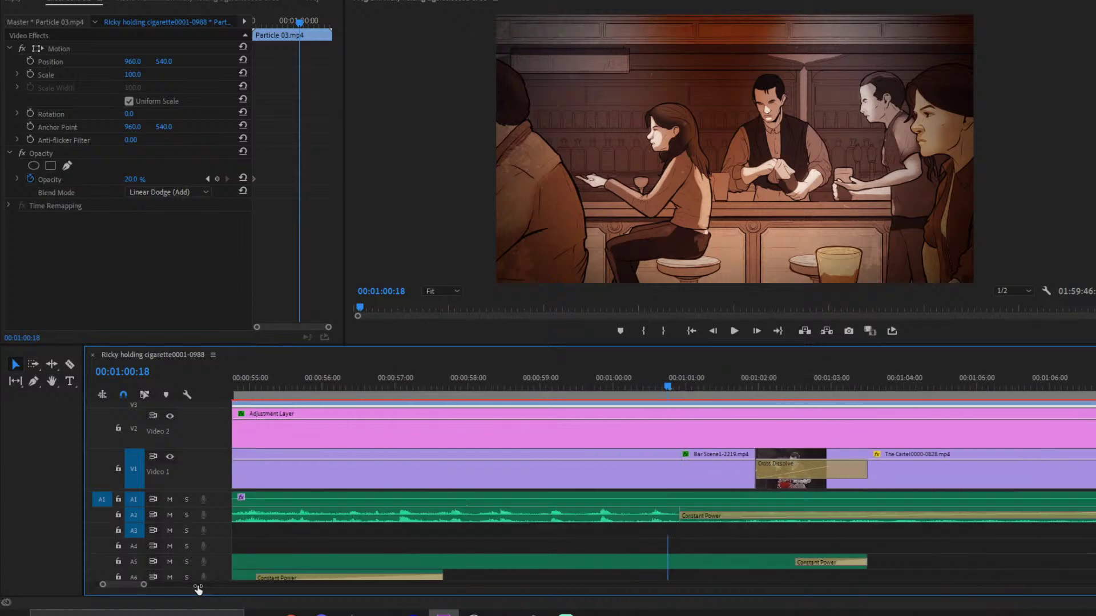
{"action": "left_click", "coordinate": [806, 563]}
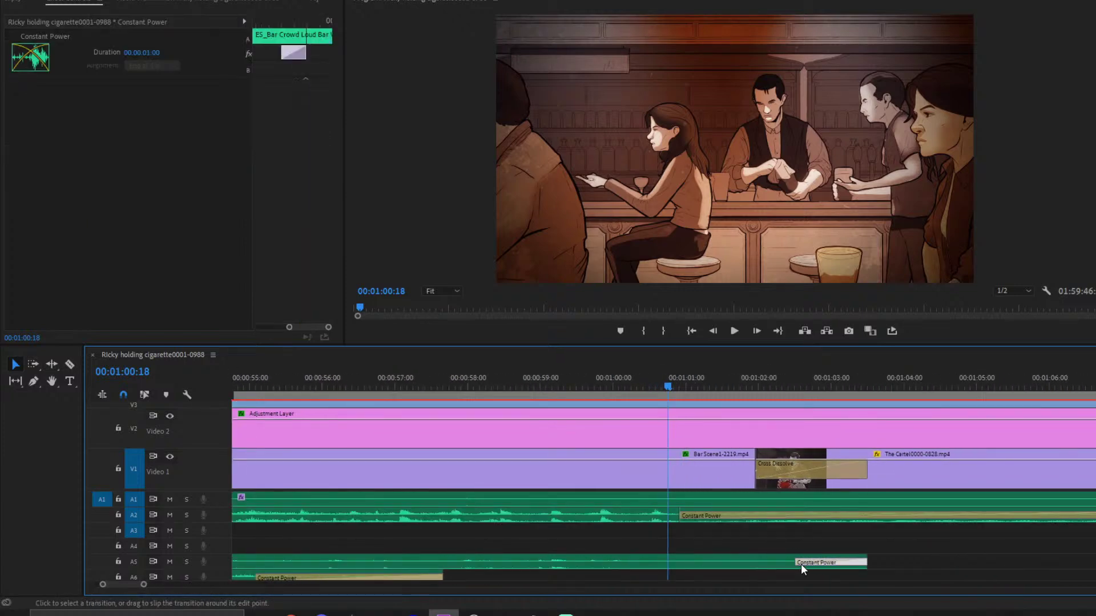
{"action": "left_click_drag", "start_coordinate": [799, 562], "coordinate": [665, 563]}
- Play the bar-to-cartel transition from 00:01:00:18, stop at 00:01:11:17, and select the empty gap on A5 under the cartel scene
{"action": "key", "text": "space"}
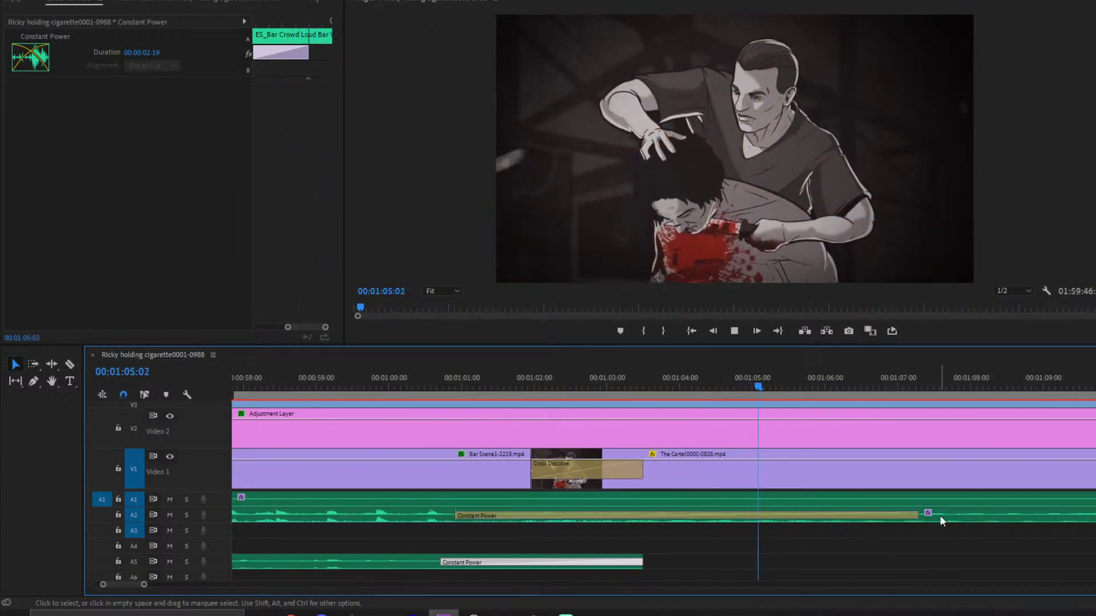
{"action": "scroll", "coordinate": [159, 586], "scroll_direction": "down", "scroll_amount": 3}
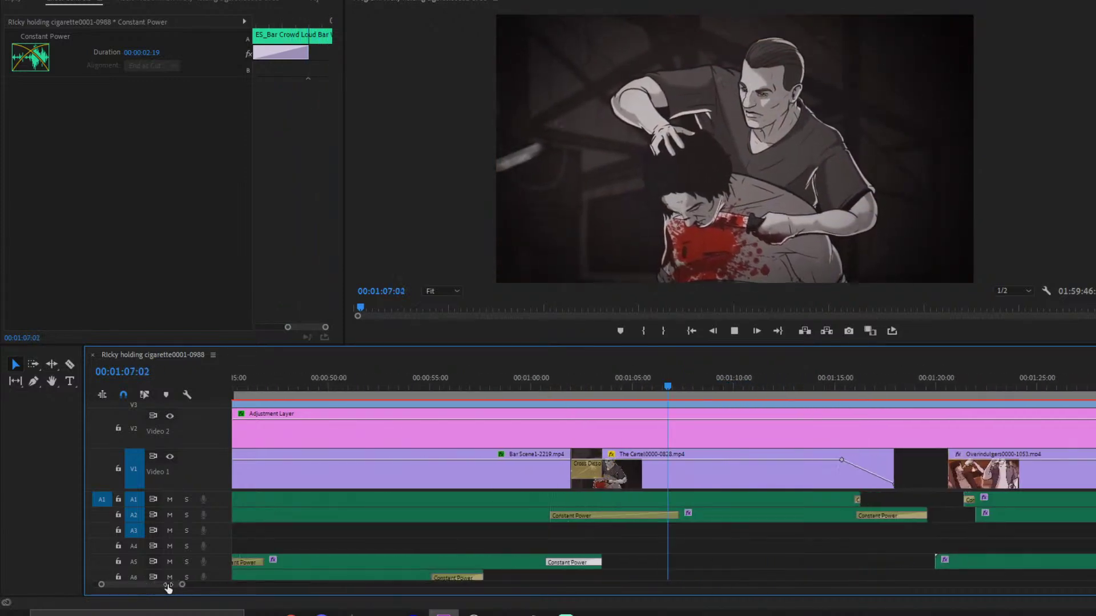
{"action": "scroll", "coordinate": [461, 519], "scroll_direction": "down", "scroll_amount": 2}
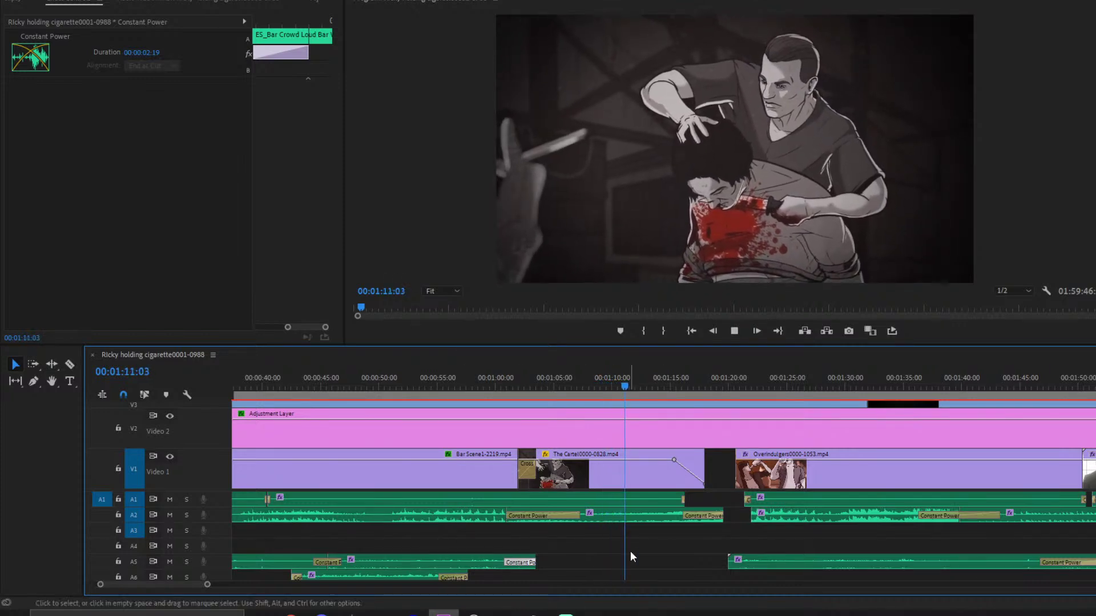
{"action": "key", "text": "space"}
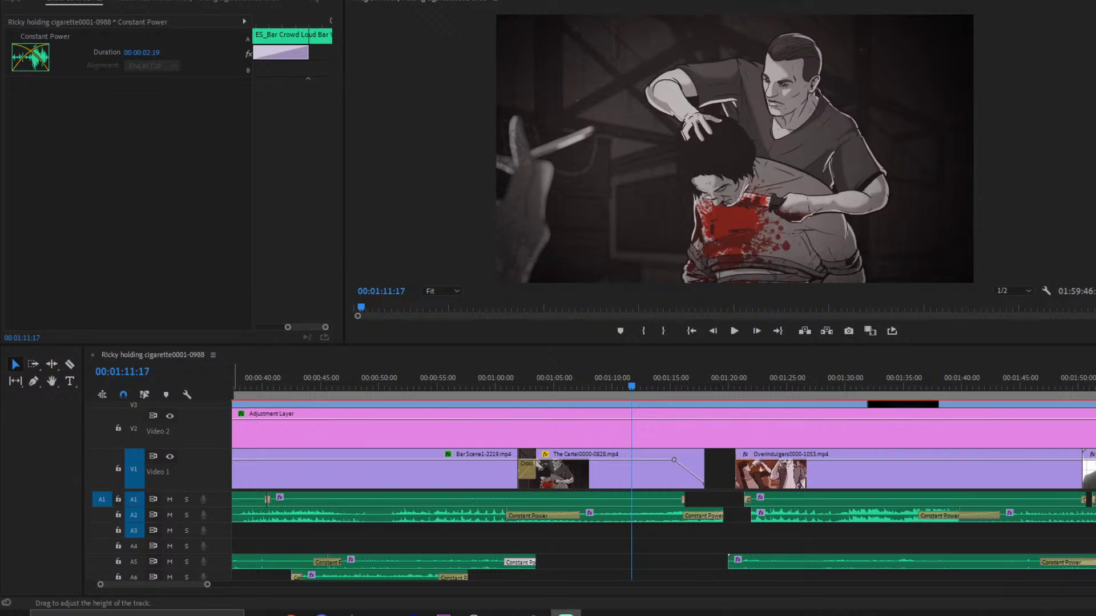
{"action": "left_click", "coordinate": [693, 560]}
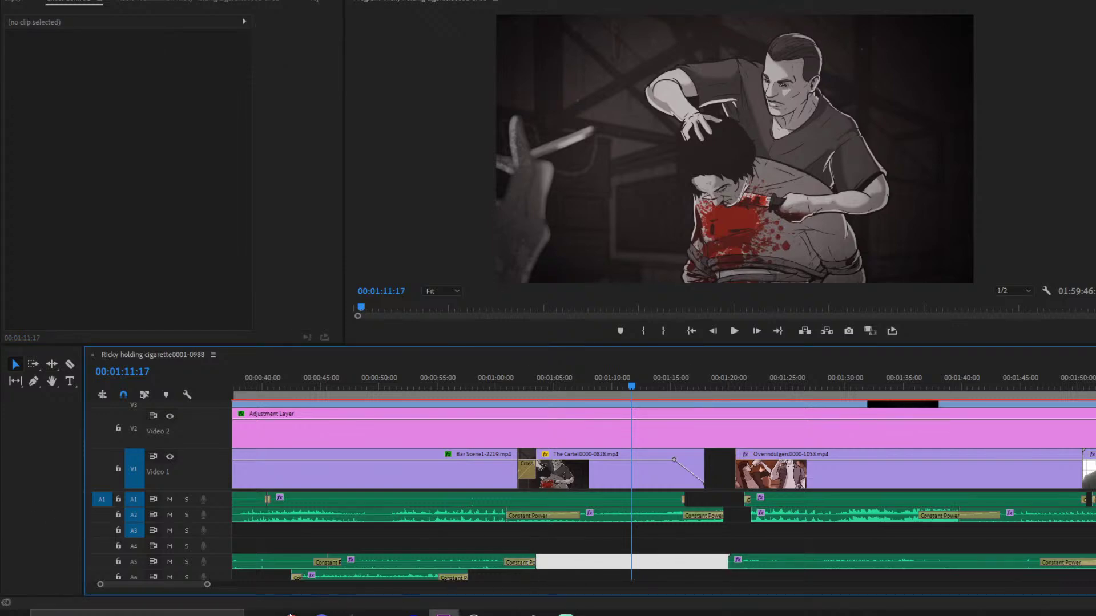
- Switch to Epidemic Sound in the browser and search its sound effects for "warehouse"
{"action": "mouse_move", "coordinate": [288, 614]}
{"action": "left_click", "coordinate": [340, 570]}
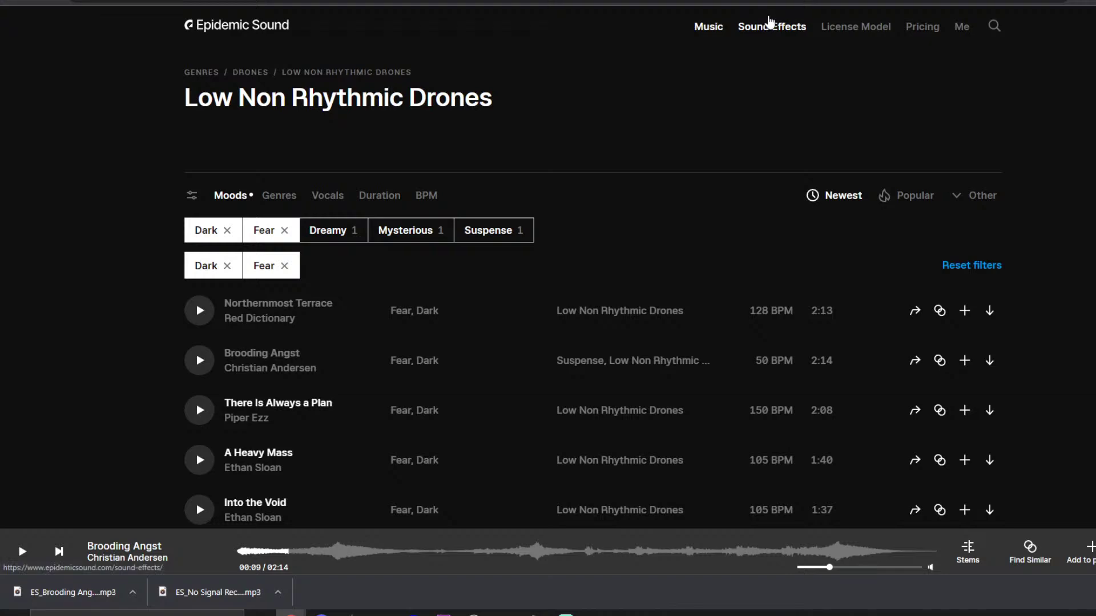
{"action": "left_click", "coordinate": [770, 24]}
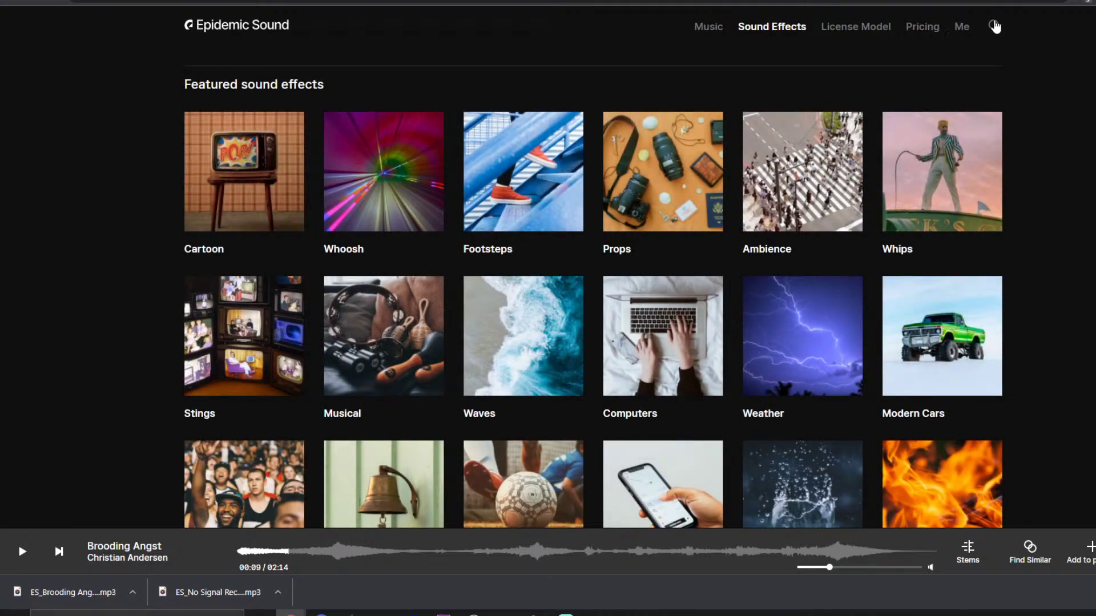
{"action": "left_click", "coordinate": [993, 27]}
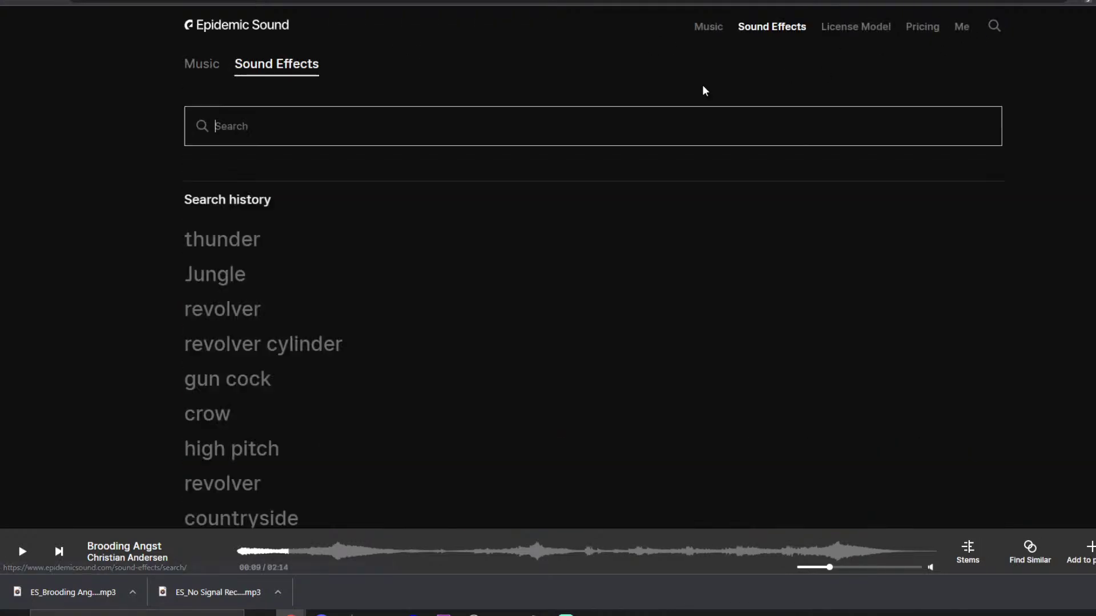
{"action": "left_click", "coordinate": [471, 108]}
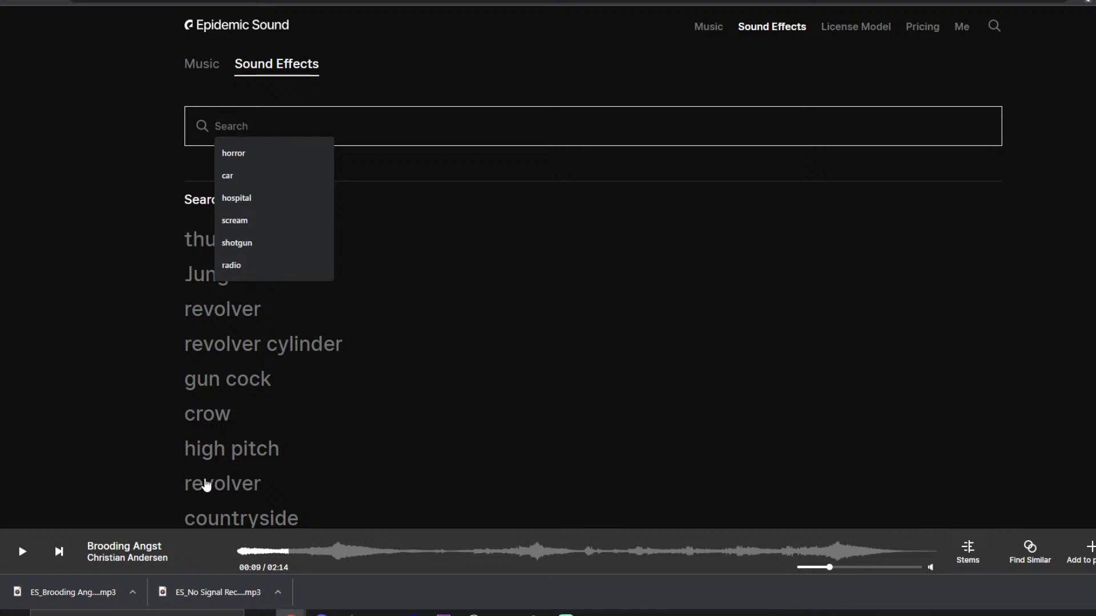
{"action": "left_click", "coordinate": [132, 250]}
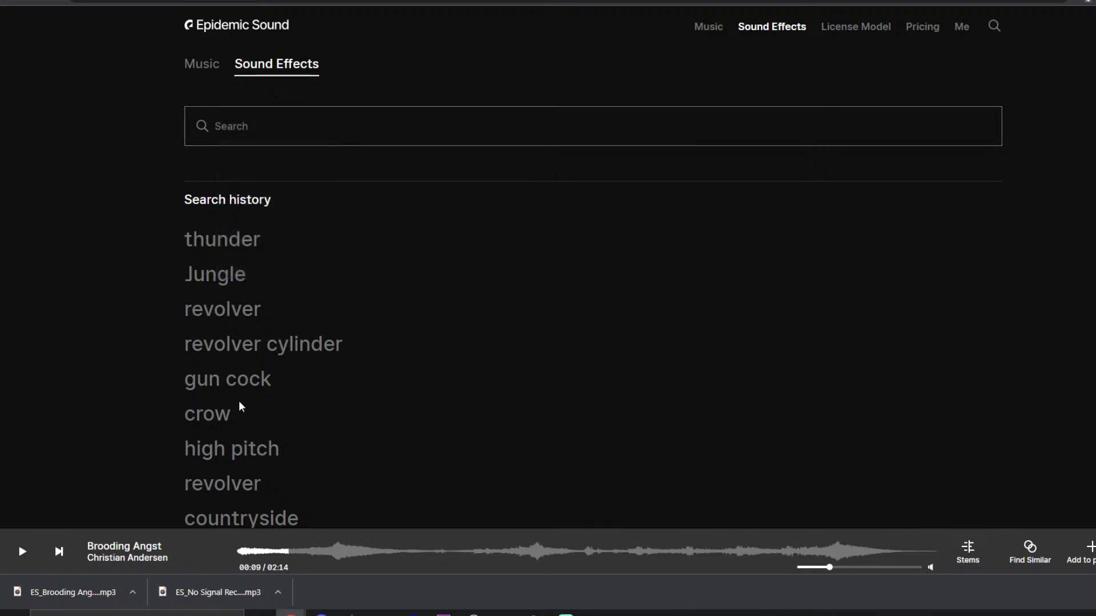
{"action": "left_click", "coordinate": [228, 125]}
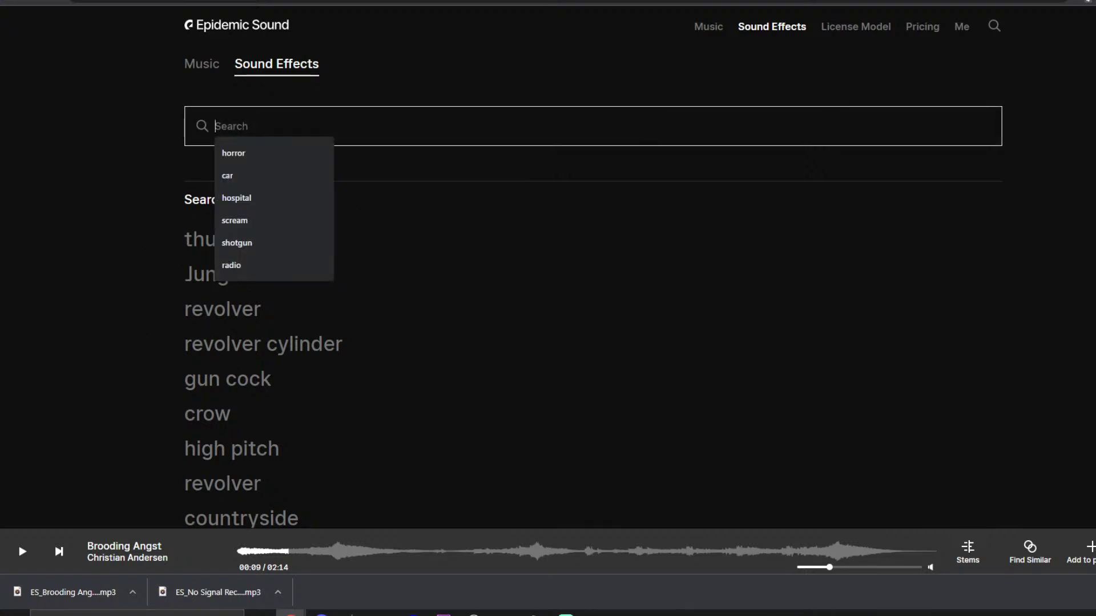
{"action": "type", "text": "warehouse"}
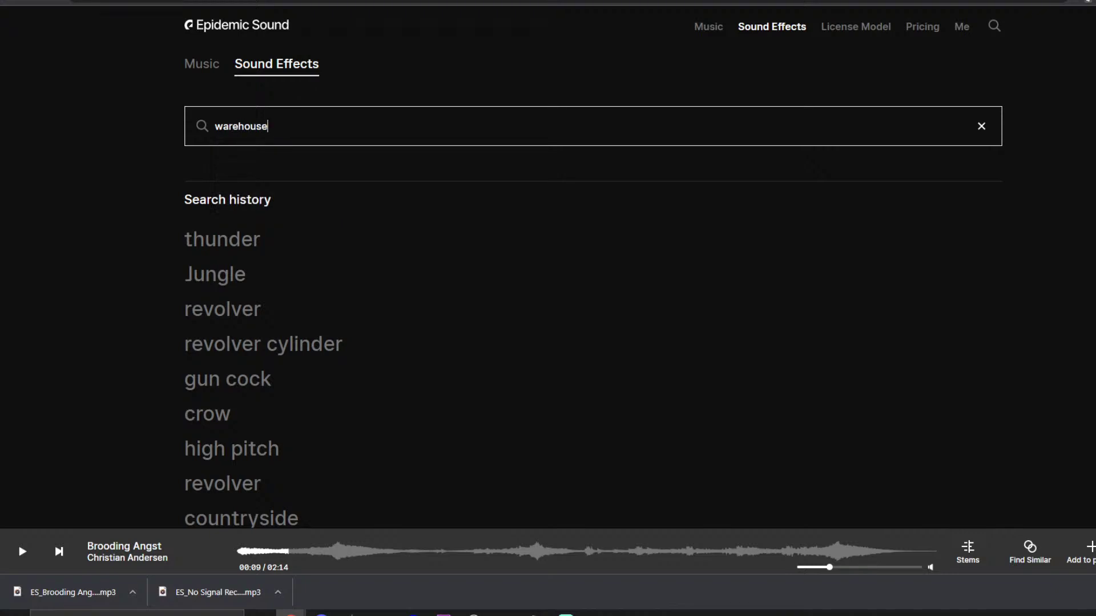
{"action": "key", "text": "Return"}
{"action": "scroll", "coordinate": [161, 238], "scroll_direction": "down", "scroll_amount": 3}
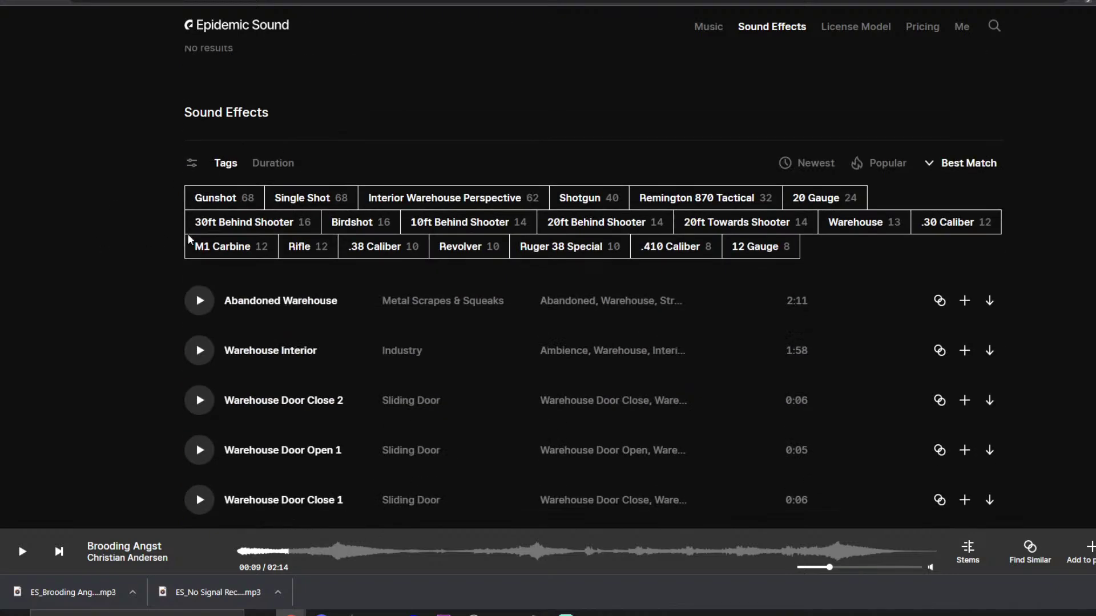
- Preview the Abandoned Warehouse, Warehouse Interior and Warehouse Door Close 2 sound effects and look further through the list
{"action": "left_click", "coordinate": [200, 301]}
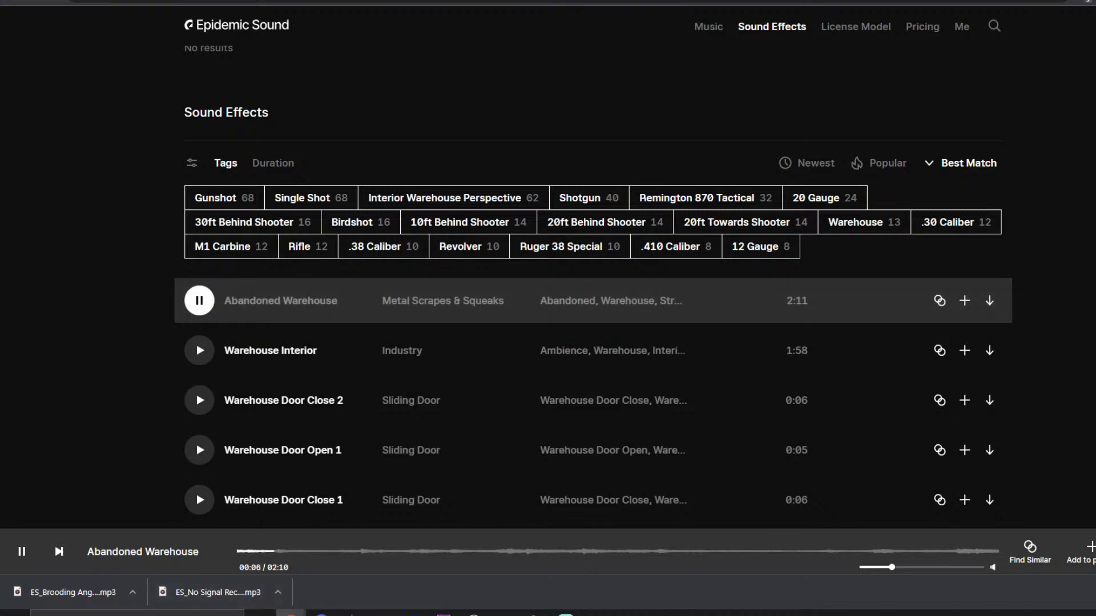
{"action": "left_click", "coordinate": [200, 350]}
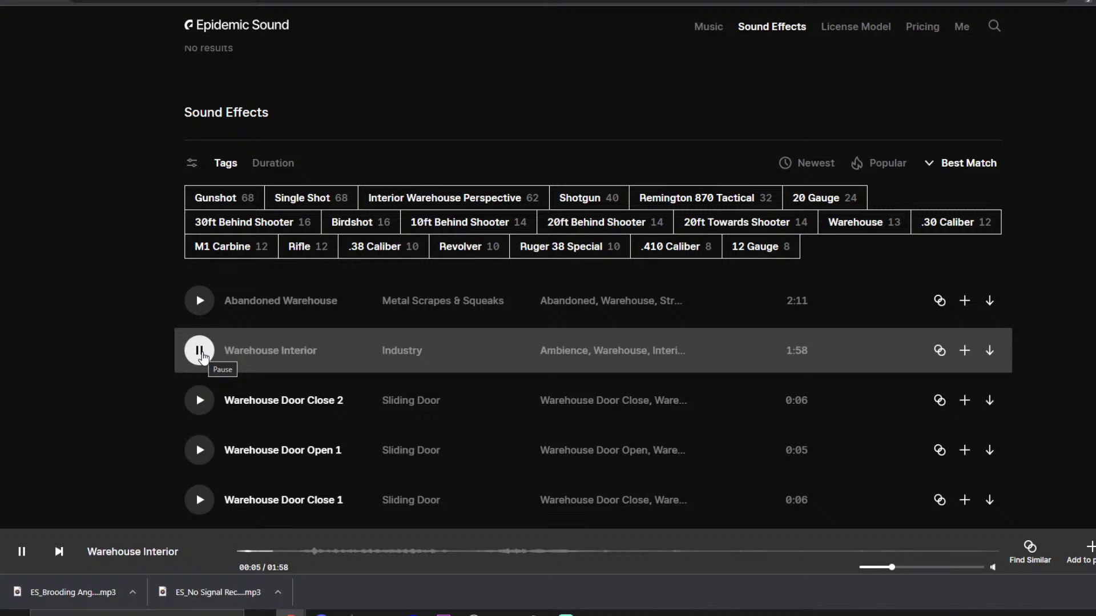
{"action": "left_click", "coordinate": [199, 351]}
{"action": "left_click", "coordinate": [200, 400]}
{"action": "left_click", "coordinate": [200, 400]}
{"action": "scroll", "coordinate": [131, 329], "scroll_direction": "down", "scroll_amount": 3}
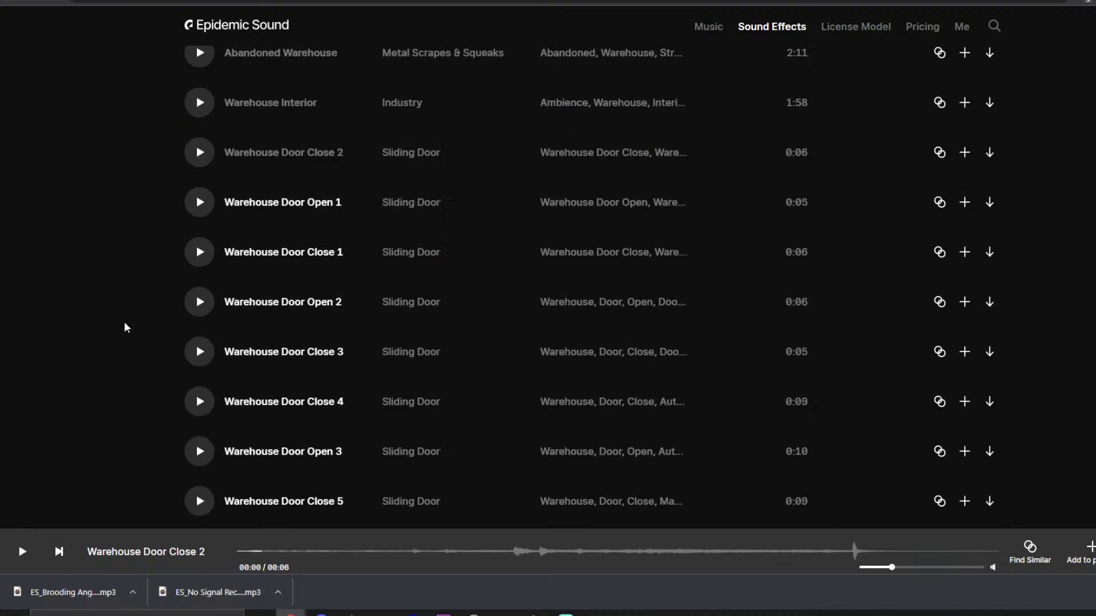
- Find and preview the 0:41 San Pedro Harbor Warehouse District sound effect and download it as an mp3
{"action": "scroll", "coordinate": [172, 314], "scroll_direction": "down", "scroll_amount": 4}
{"action": "left_click", "coordinate": [188, 347]}
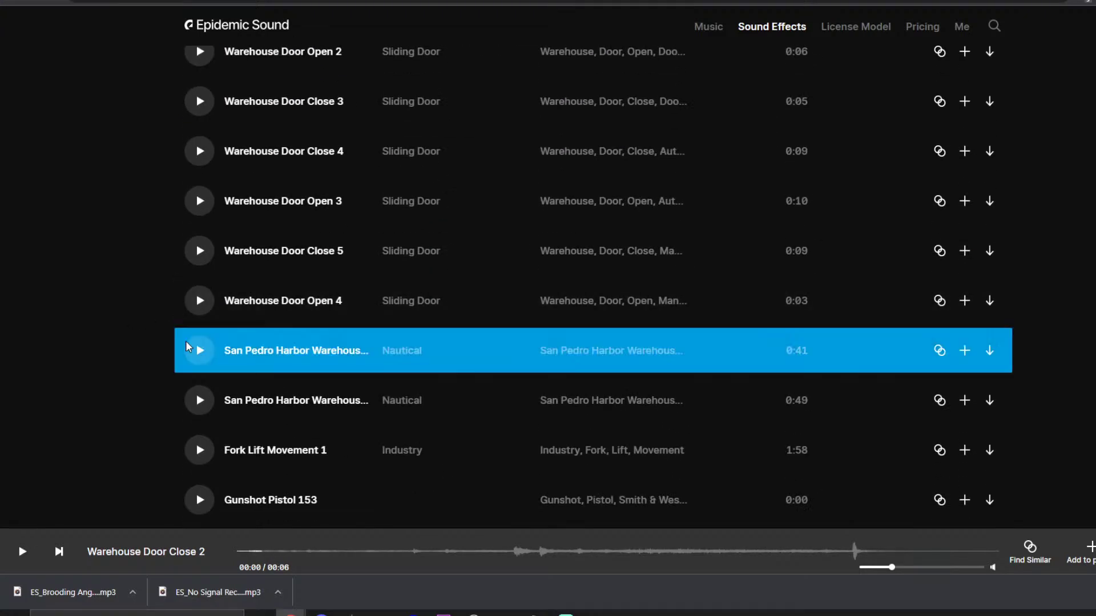
{"action": "left_click", "coordinate": [194, 350]}
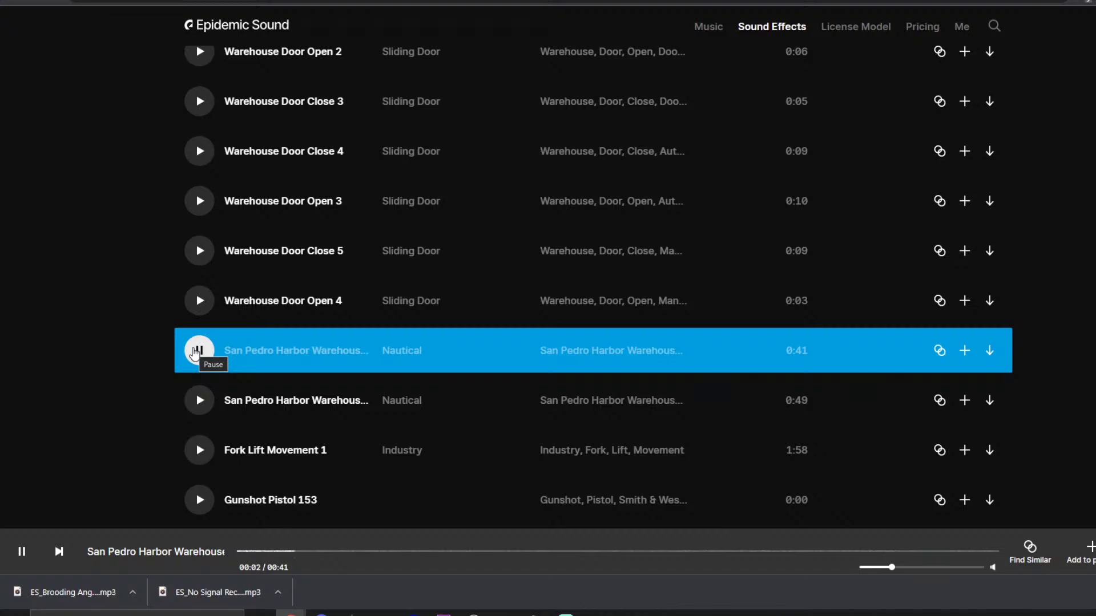
{"action": "left_click", "coordinate": [194, 350]}
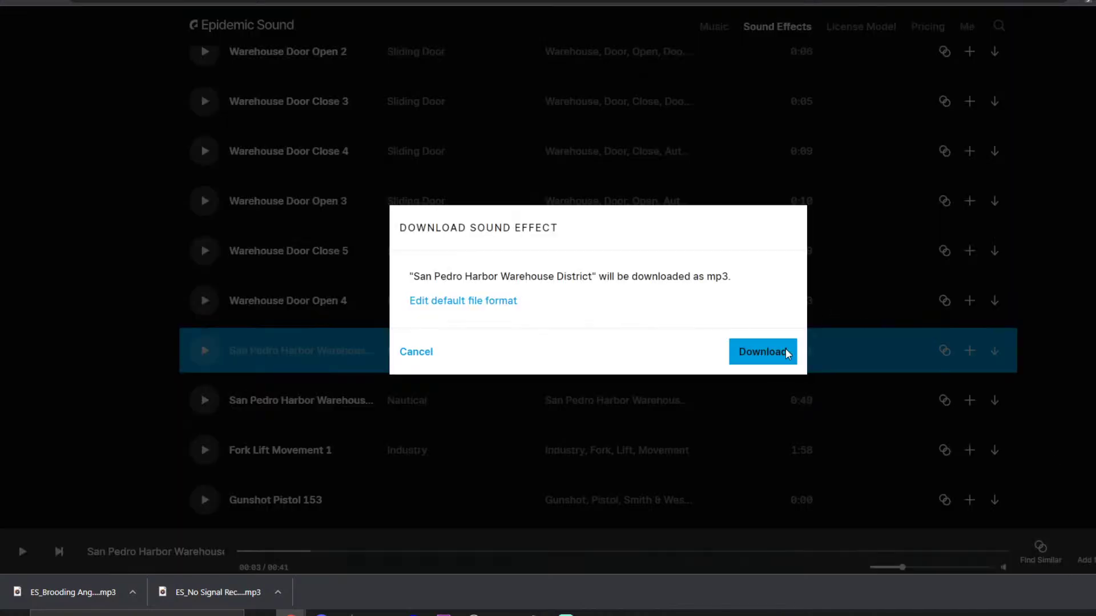
{"action": "left_click", "coordinate": [763, 349]}
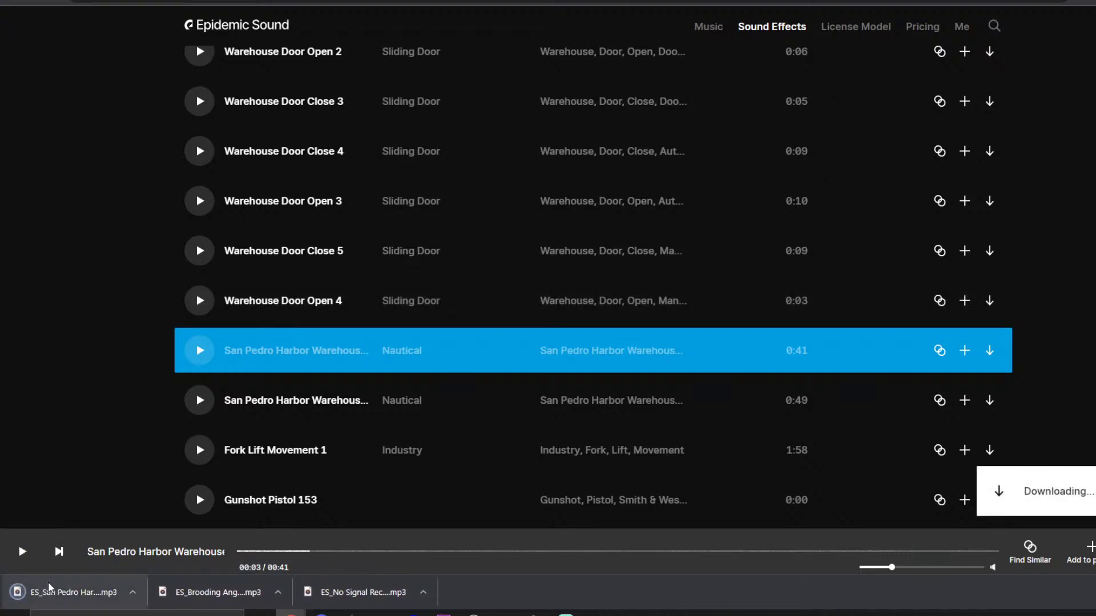
- Switch to Premiere Pro, placing the downloaded San Pedro Harbor Warehouse District audio on A4 from the start of the cartel clip, and select it
{"action": "left_click_drag", "start_coordinate": [50, 588], "coordinate": [512, 549]}
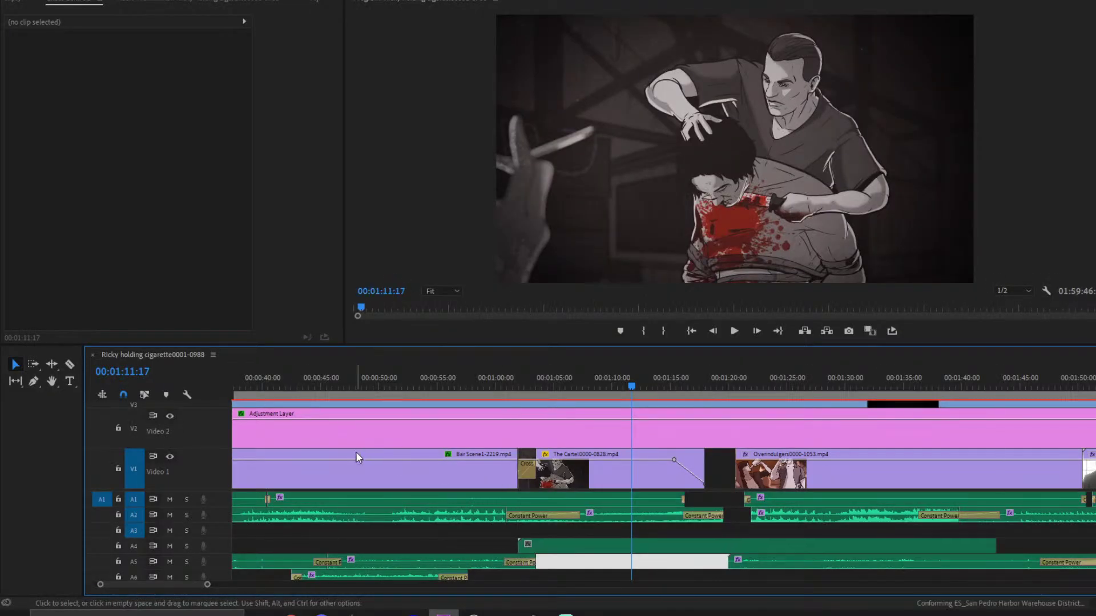
{"action": "scroll", "coordinate": [355, 451], "scroll_direction": "down", "scroll_amount": 2}
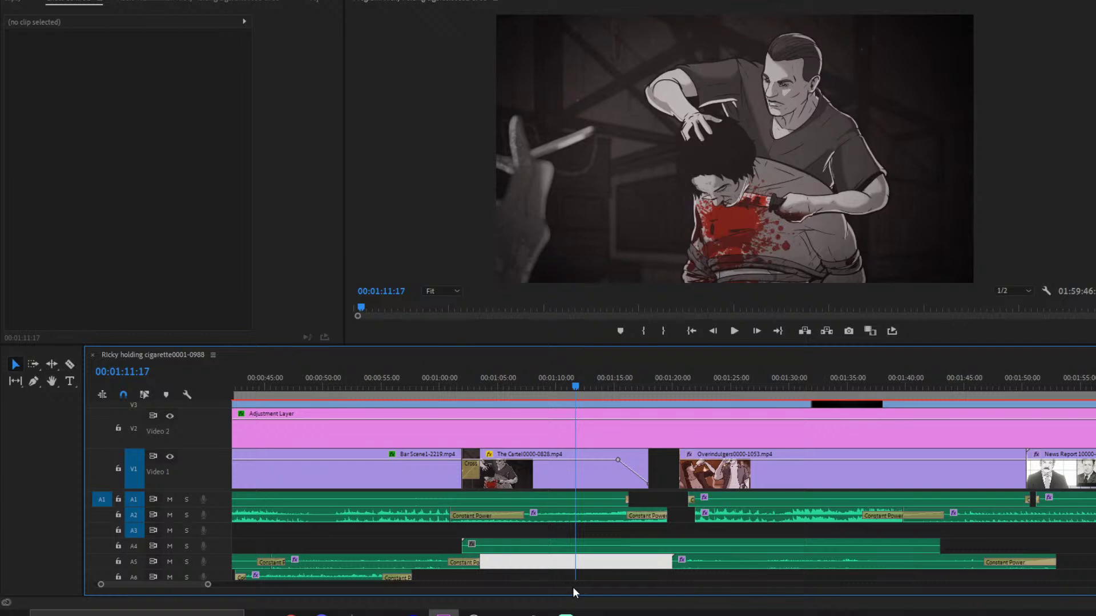
{"action": "scroll", "coordinate": [573, 586], "scroll_direction": "up", "scroll_amount": 3}
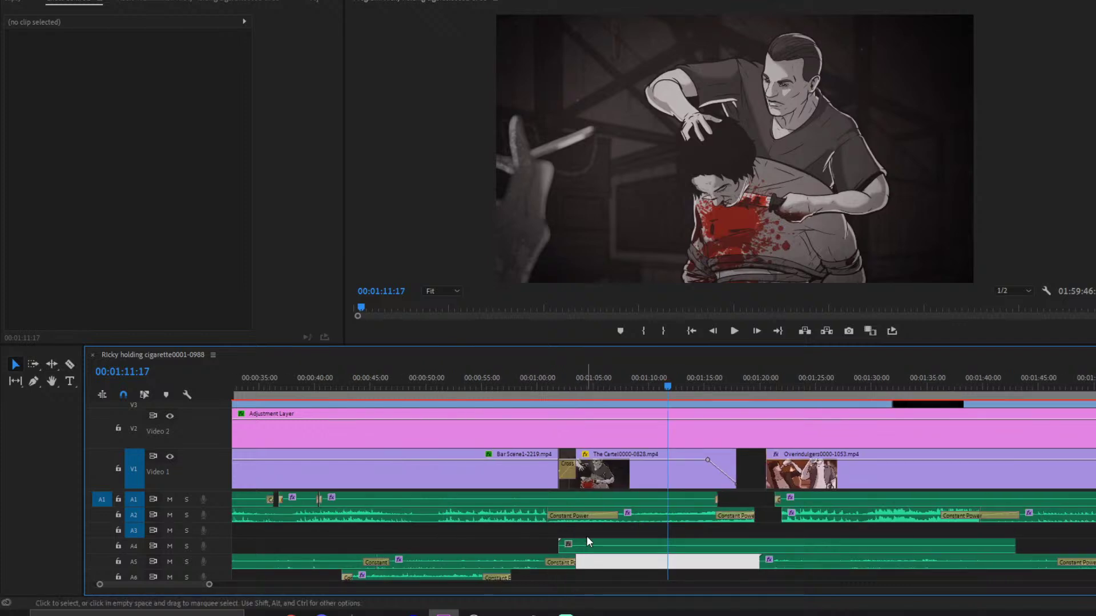
{"action": "scroll", "coordinate": [587, 536], "scroll_direction": "down", "scroll_amount": 5}
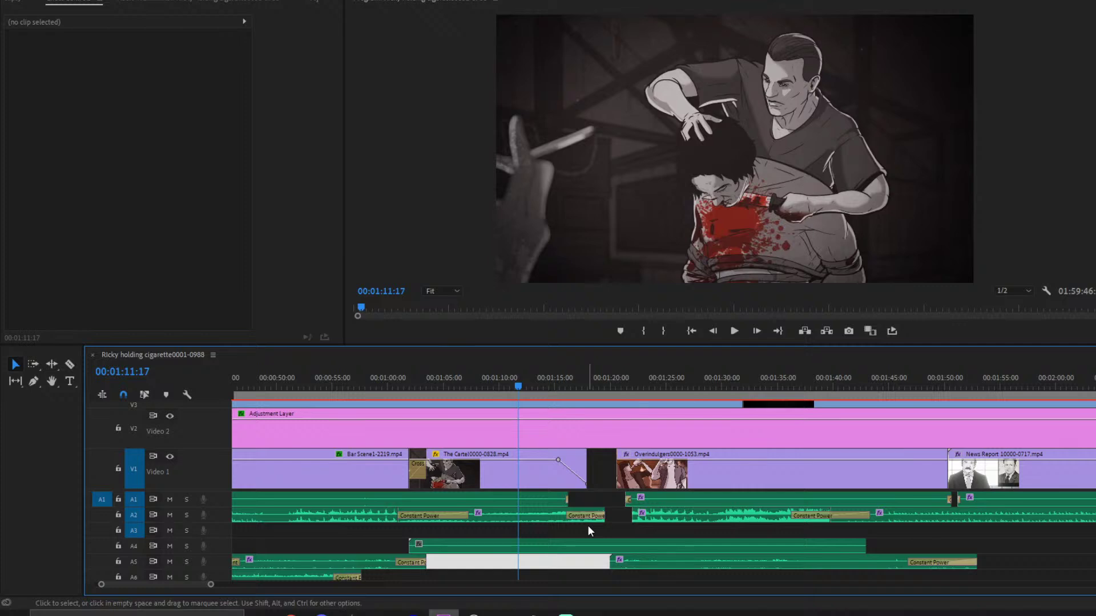
{"action": "left_click", "coordinate": [477, 549]}
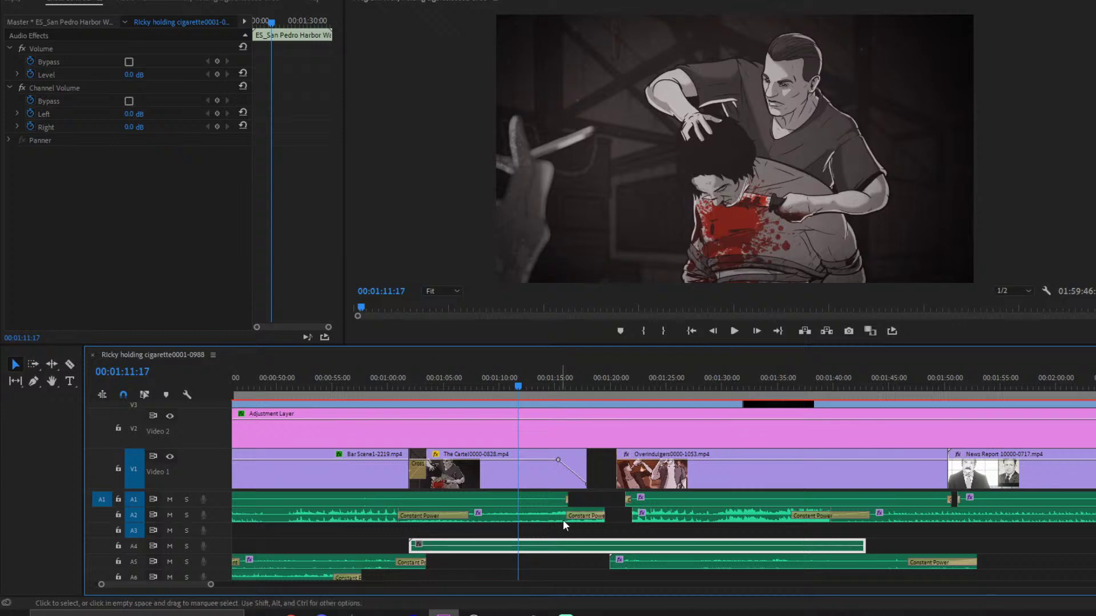
- Shift the warehouse ambience on A4 about one second earlier so it begins near 00:01:01:06, under the end of the bar scene
{"action": "scroll", "coordinate": [552, 520], "scroll_direction": "left", "scroll_amount": 1}
{"action": "left_click", "coordinate": [441, 391]}
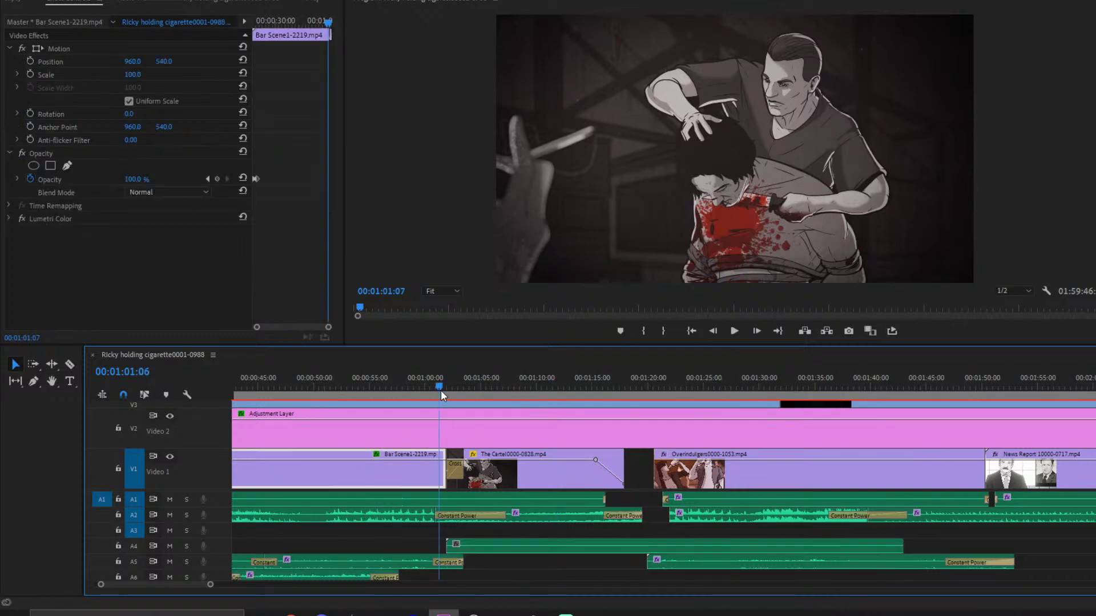
{"action": "left_click_drag", "start_coordinate": [476, 550], "coordinate": [465, 546]}
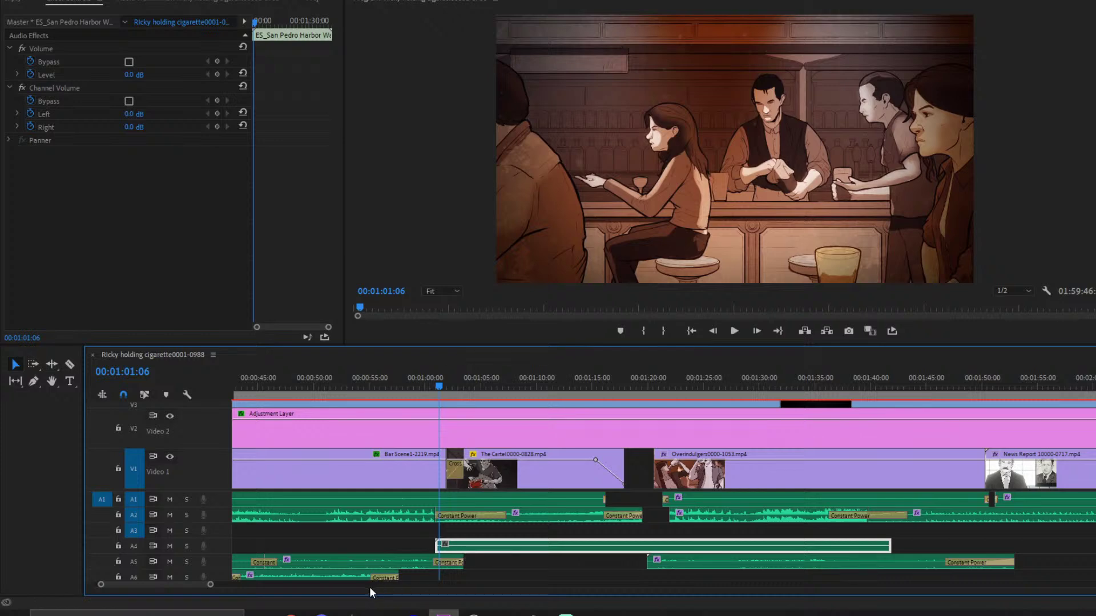
- Play through the cartel scene, cut the warehouse ambience on A4 at 00:01:19:19 and delete the part after the cut
{"action": "key", "text": "space"}
{"action": "left_click_drag", "start_coordinate": [210, 585], "coordinate": [184, 585]}
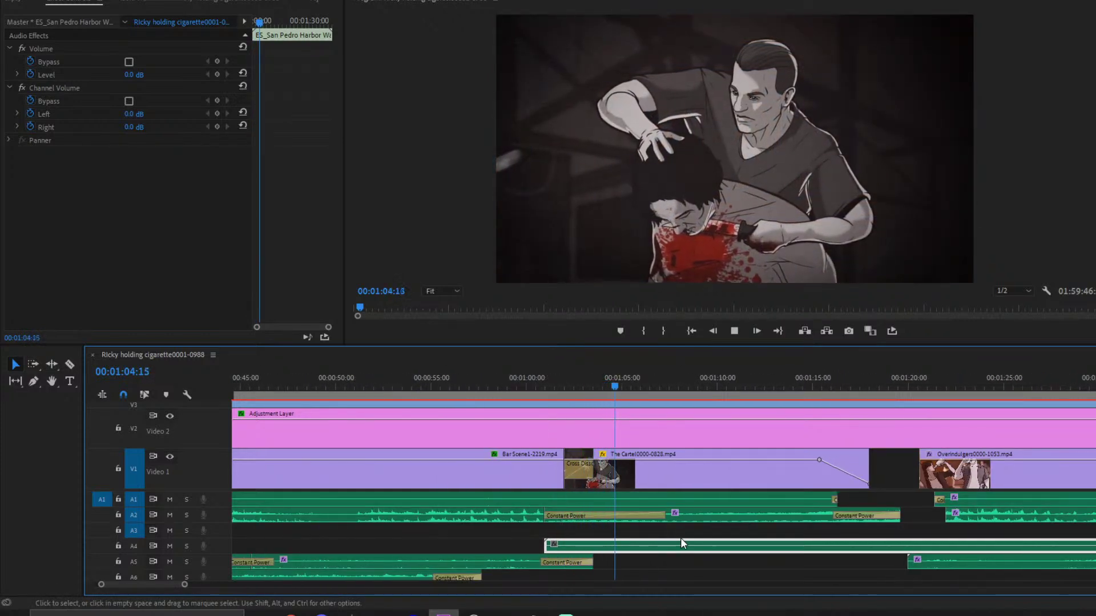
{"action": "left_click", "coordinate": [675, 563]}
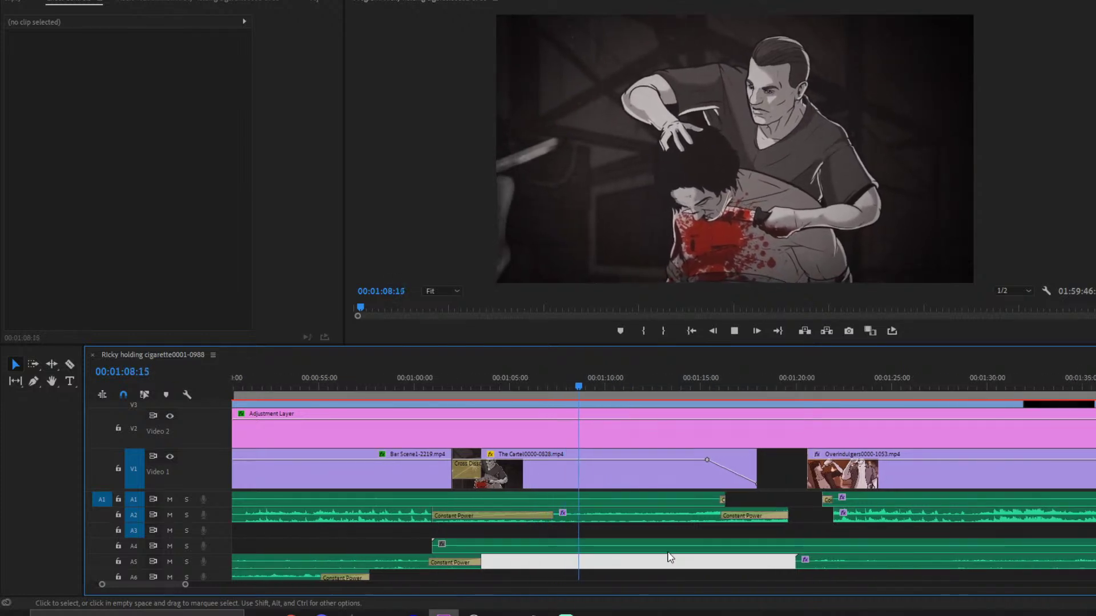
{"action": "left_click", "coordinate": [665, 544]}
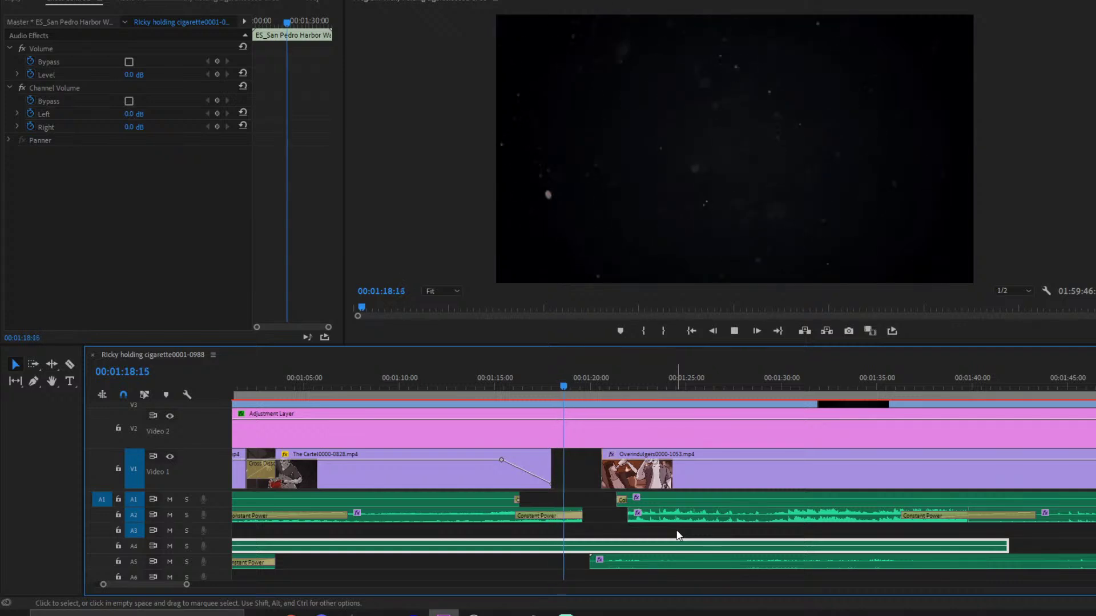
{"action": "key", "text": "space"}
{"action": "key", "text": "ctrl+k"}
{"action": "left_click", "coordinate": [624, 549]}
{"action": "key", "text": "Delete"}
- Add a default Constant Power transition at the warehouse ambience's end, lengthen it and trim the clip to line up with the A2 clip's end
{"action": "right_click", "coordinate": [584, 545]}
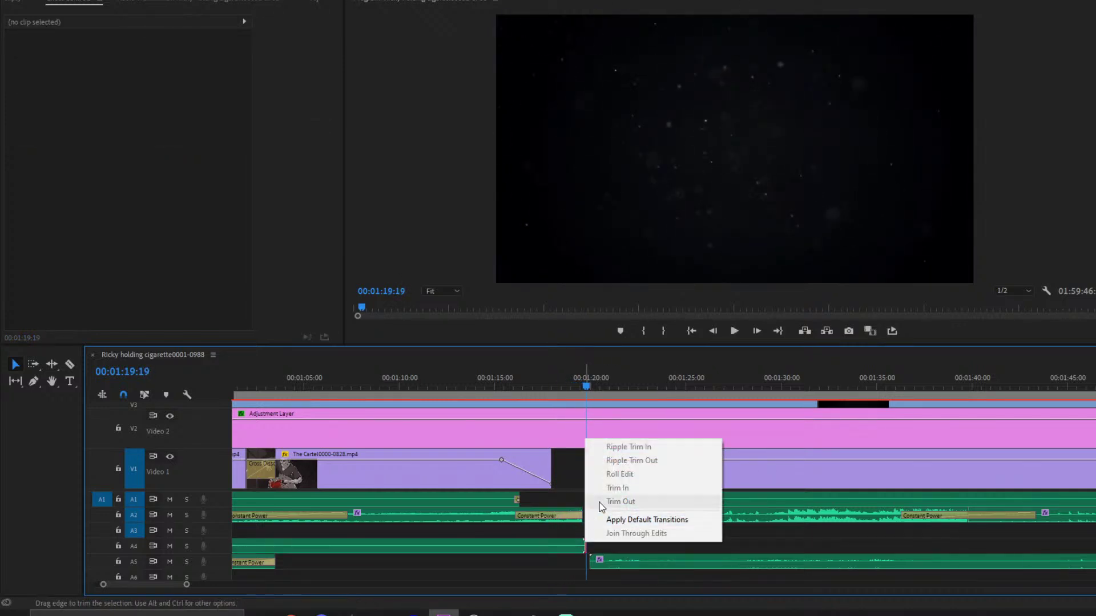
{"action": "left_click", "coordinate": [628, 520]}
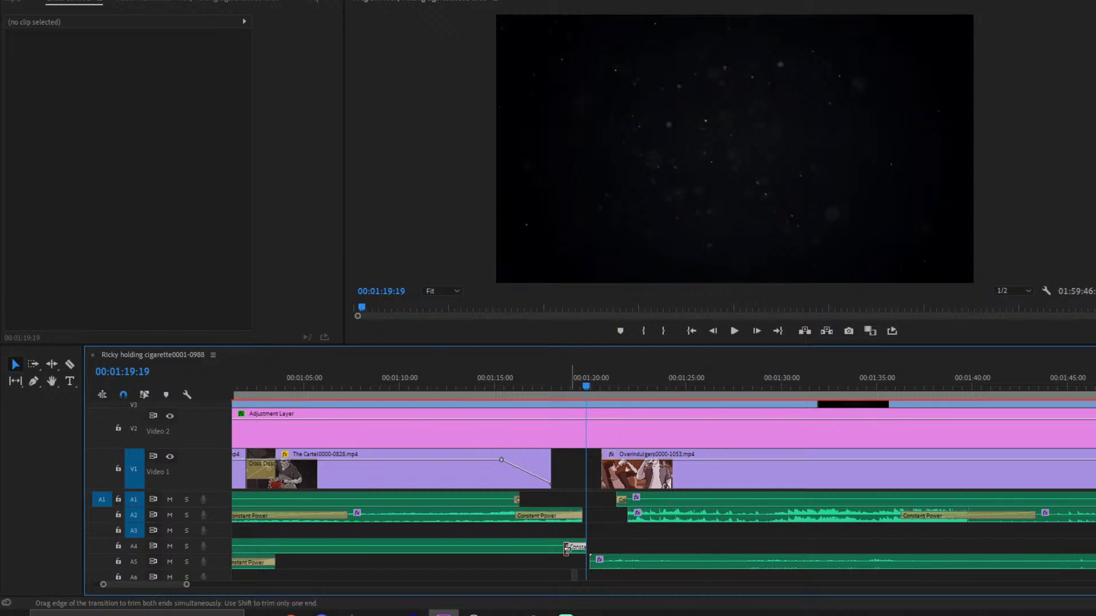
{"action": "left_click", "coordinate": [571, 547]}
{"action": "left_click_drag", "start_coordinate": [583, 544], "coordinate": [579, 543]}
- Move the warehouse ambience from A4 up to A3 and apply the default transition to its start
{"action": "left_click_drag", "start_coordinate": [478, 546], "coordinate": [478, 536]}
{"action": "scroll", "coordinate": [543, 485], "scroll_direction": "up", "scroll_amount": 3}
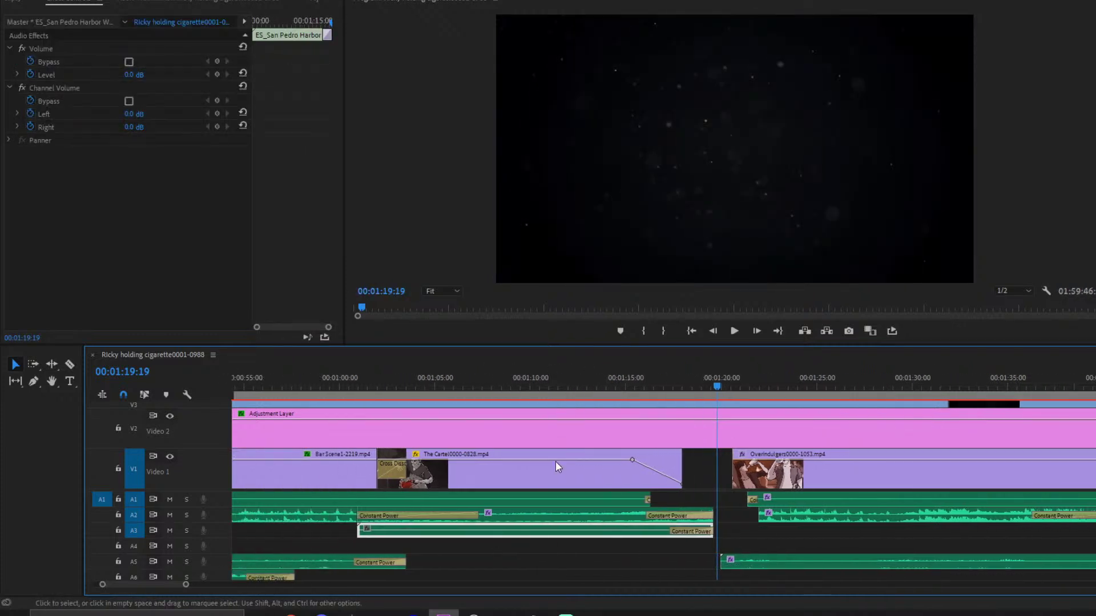
{"action": "right_click", "coordinate": [360, 534]}
{"action": "left_click", "coordinate": [440, 514]}
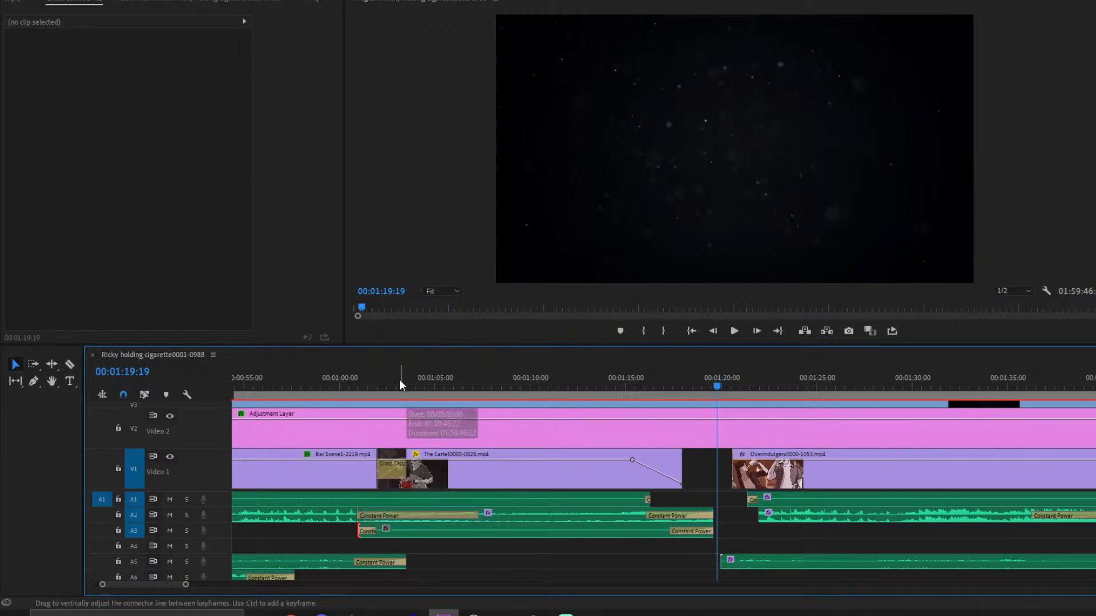
- Go to 00:01:07:13 and copy the Lumetri Color effect from the Bar Scene1 clip onto The Cartel clip on V1
{"action": "left_click", "coordinate": [382, 377]}
{"action": "scroll", "coordinate": [639, 485], "scroll_direction": "right", "scroll_amount": 4}
{"action": "scroll", "coordinate": [450, 490], "scroll_direction": "left", "scroll_amount": 2}
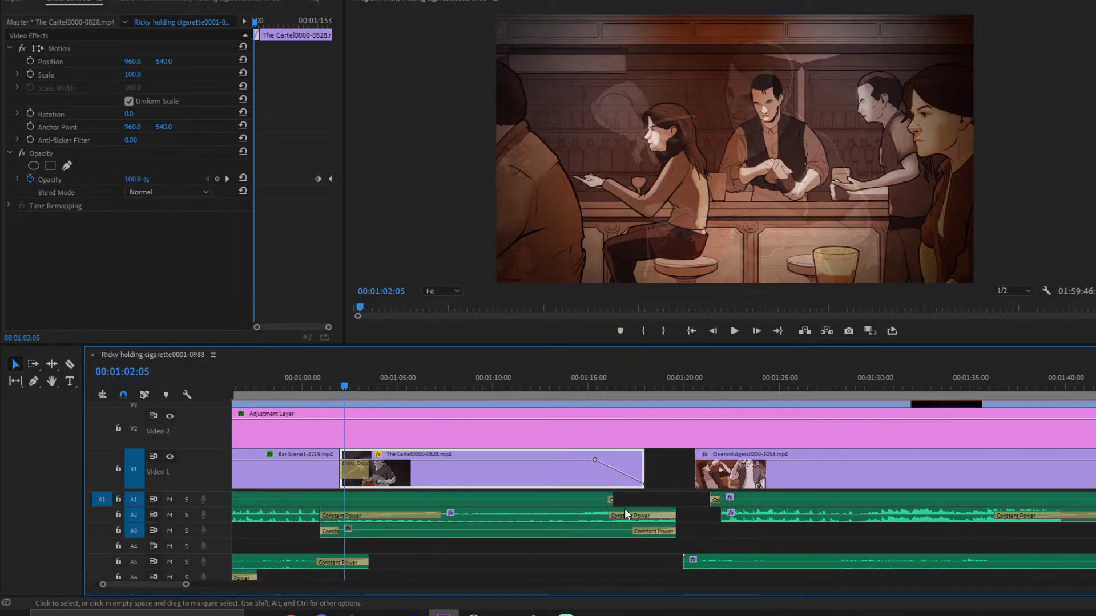
{"action": "scroll", "coordinate": [624, 508], "scroll_direction": "right", "scroll_amount": 4}
{"action": "scroll", "coordinate": [536, 491], "scroll_direction": "left", "scroll_amount": 4}
{"action": "left_click", "coordinate": [465, 384]}
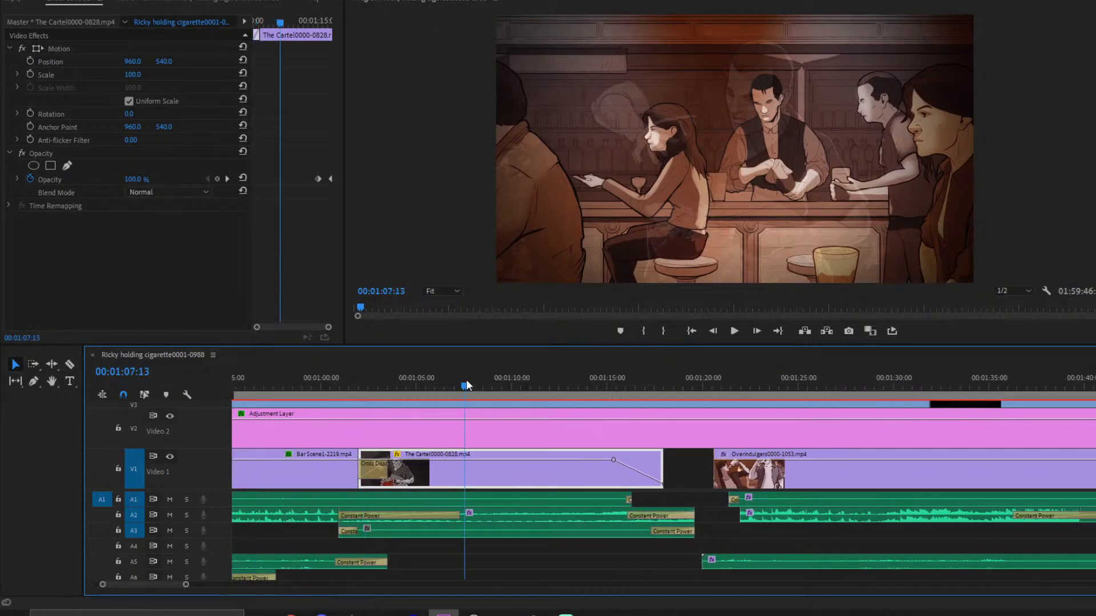
{"action": "scroll", "coordinate": [450, 452], "scroll_direction": "left", "scroll_amount": 3}
{"action": "left_click", "coordinate": [426, 475]}
{"action": "left_click", "coordinate": [53, 217]}
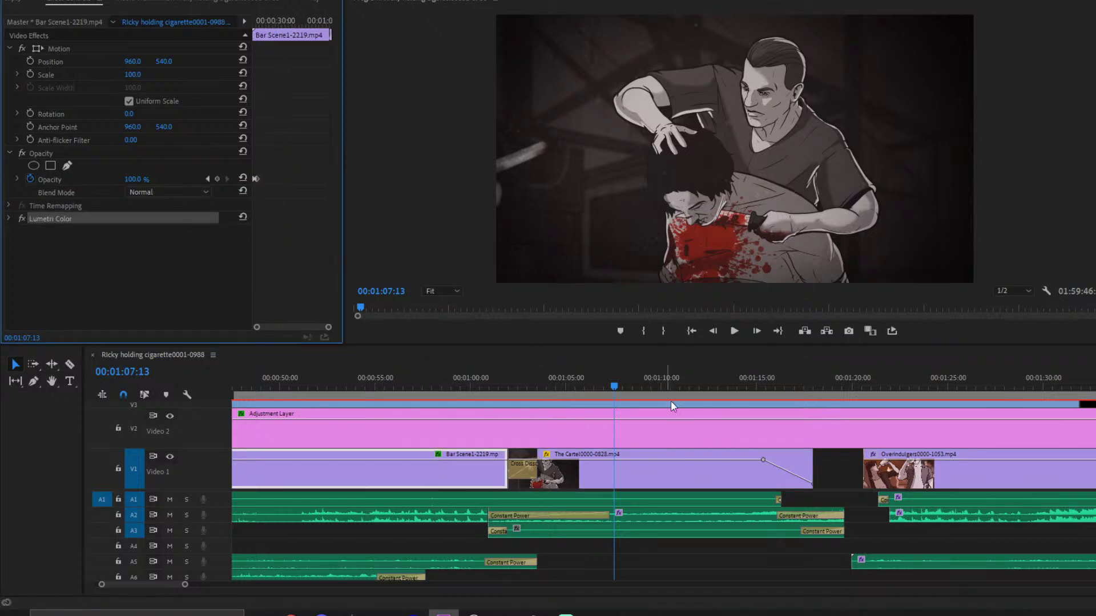
{"action": "left_click", "coordinate": [656, 485]}
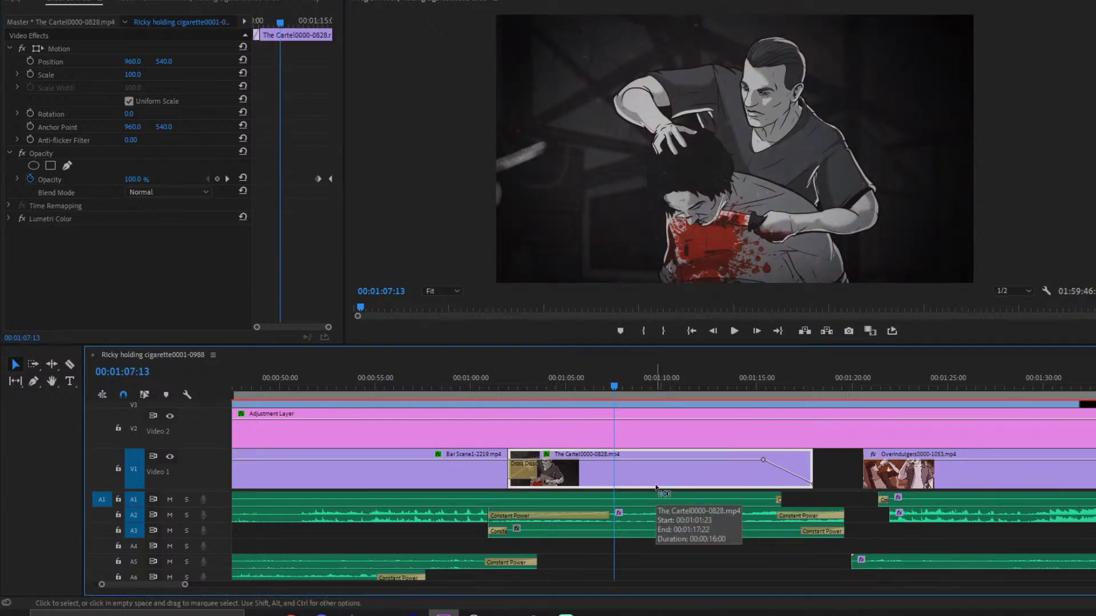
- Compare the cartel scene with and without the Lumetri Color effect, and check its frames up to 00:01:14:15
{"action": "key", "text": "ctrl+z"}
{"action": "key", "text": "ctrl+shift+z"}
{"action": "key", "text": "ctrl+z"}
{"action": "key", "text": "ctrl+shift+z"}
{"action": "key", "text": "ctrl+z"}
{"action": "key", "text": "ctrl+shift+z"}
{"action": "key", "text": "ctrl+z"}
{"action": "key", "text": "ctrl+shift+z"}
{"action": "key", "text": "ctrl+z"}
{"action": "key", "text": "ctrl+shift+z"}
{"action": "left_click", "coordinate": [667, 394]}
{"action": "left_click", "coordinate": [711, 393]}
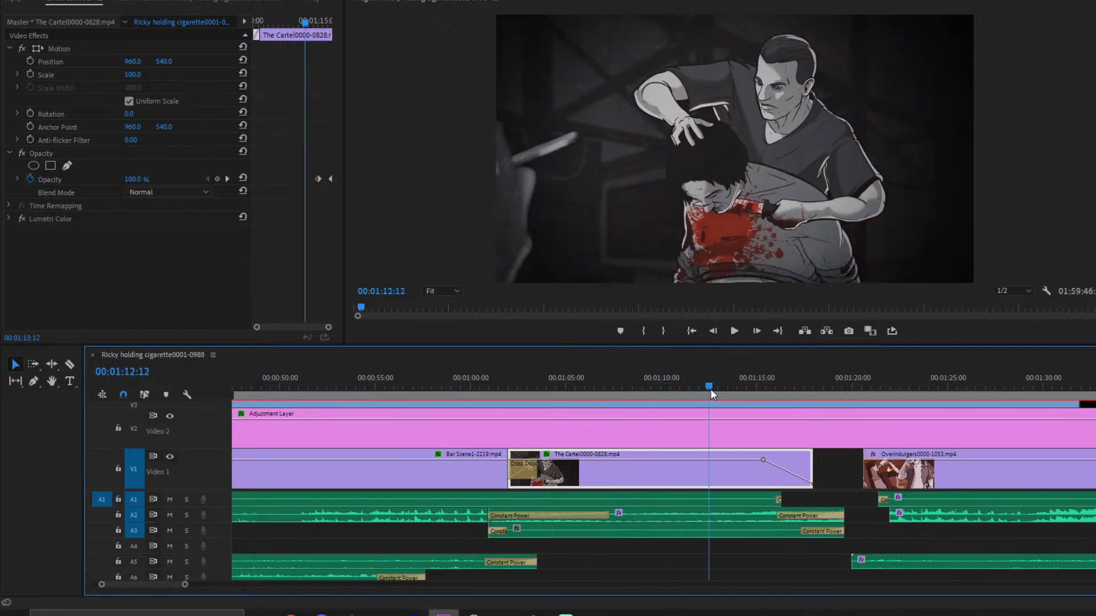
{"action": "left_click", "coordinate": [751, 388]}
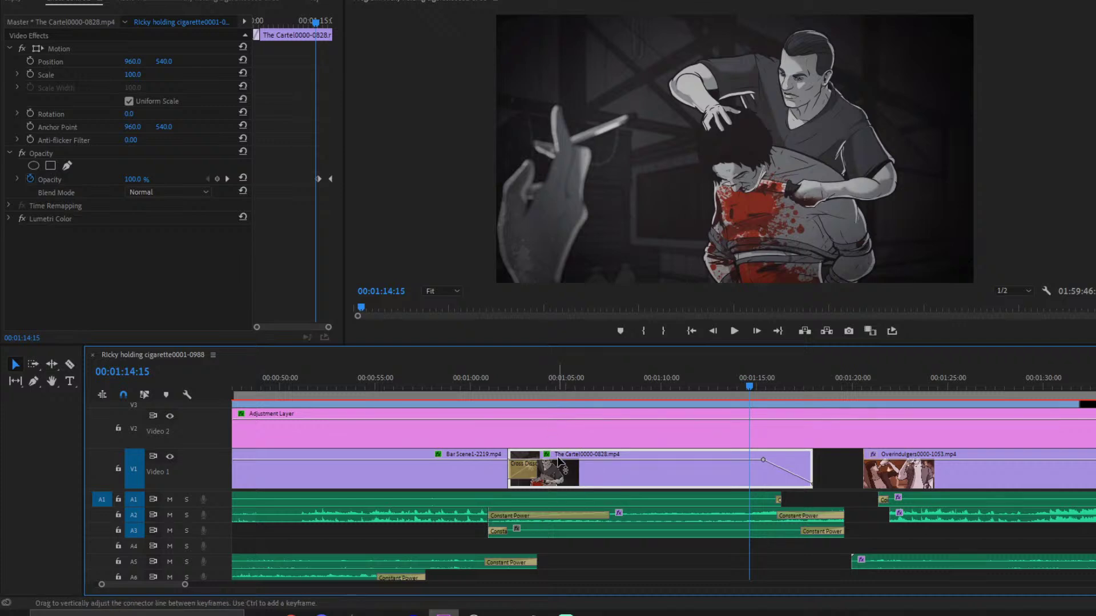
{"action": "scroll", "coordinate": [550, 496], "scroll_direction": "up", "scroll_amount": 2}
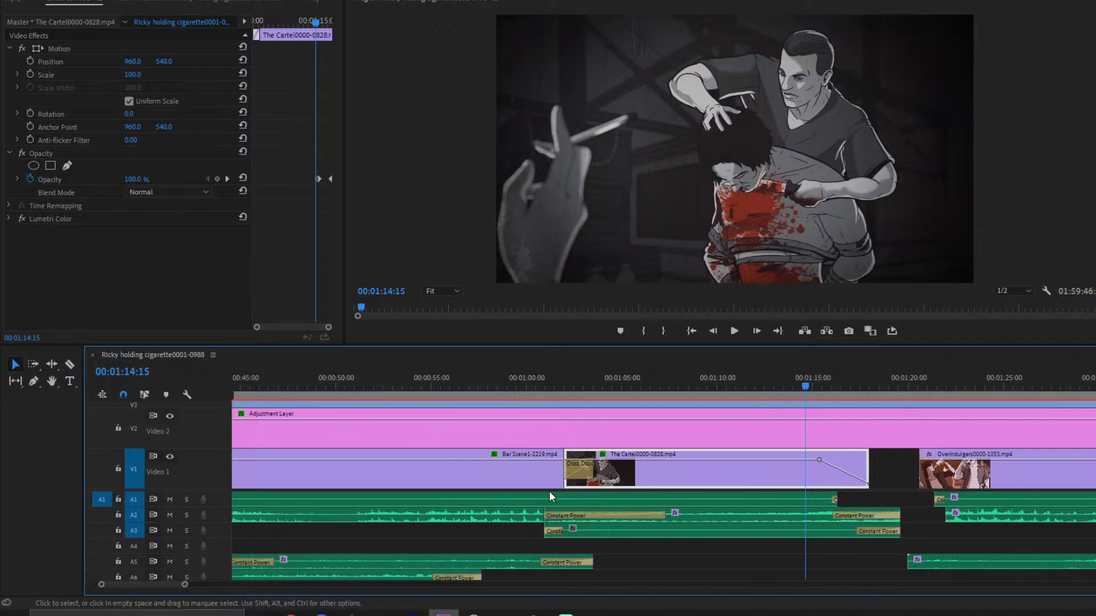
{"action": "scroll", "coordinate": [549, 491], "scroll_direction": "down", "scroll_amount": 3}
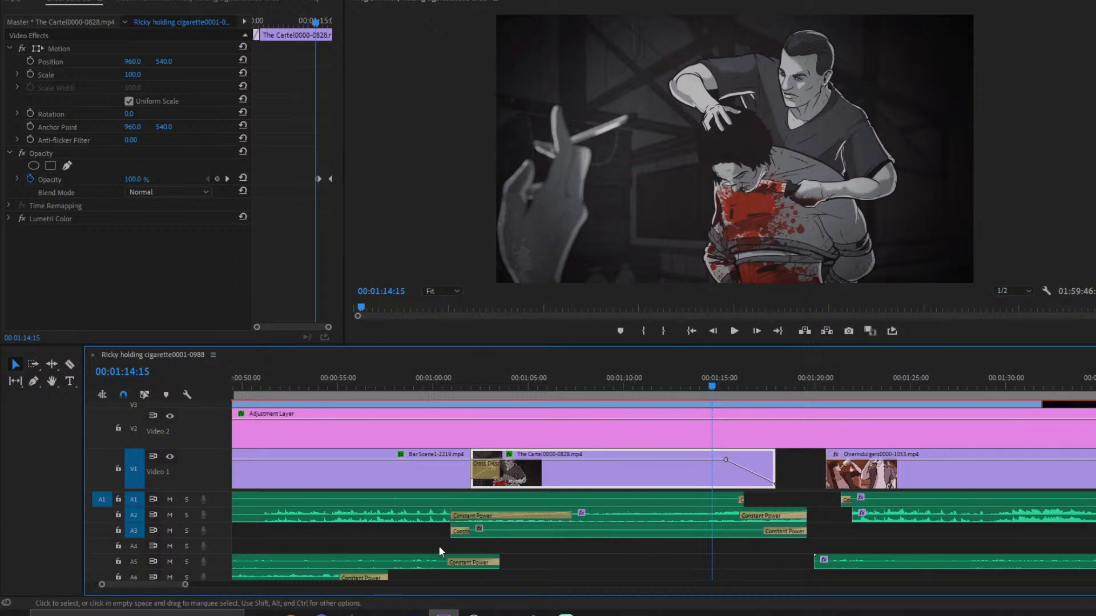
{"action": "scroll", "coordinate": [447, 553], "scroll_direction": "down", "scroll_amount": 4}
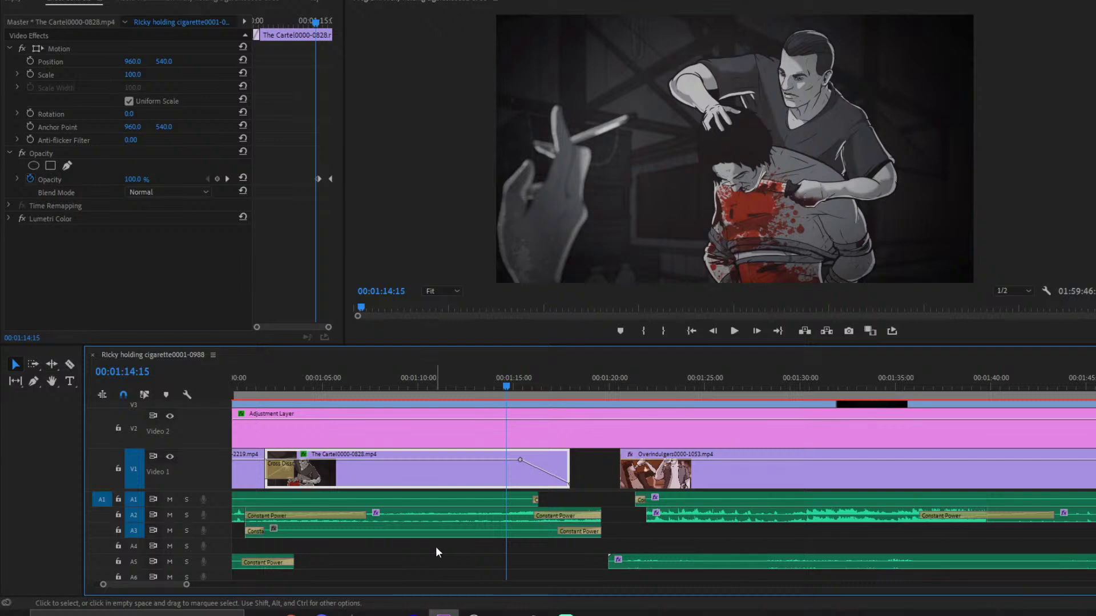
{"action": "scroll", "coordinate": [436, 546], "scroll_direction": "up", "scroll_amount": 2}
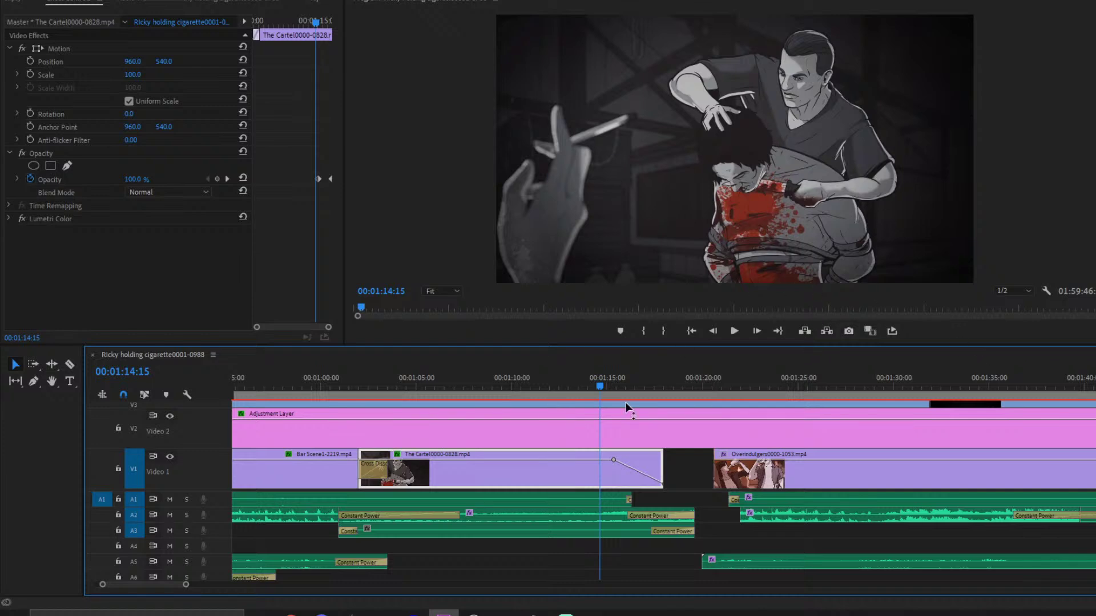
{"action": "scroll", "coordinate": [596, 436], "scroll_direction": "left", "scroll_amount": 2}
- Replay the transition from late in the bar scene into the cartel scene, stopping at 00:01:06:15
{"action": "left_click", "coordinate": [467, 386]}
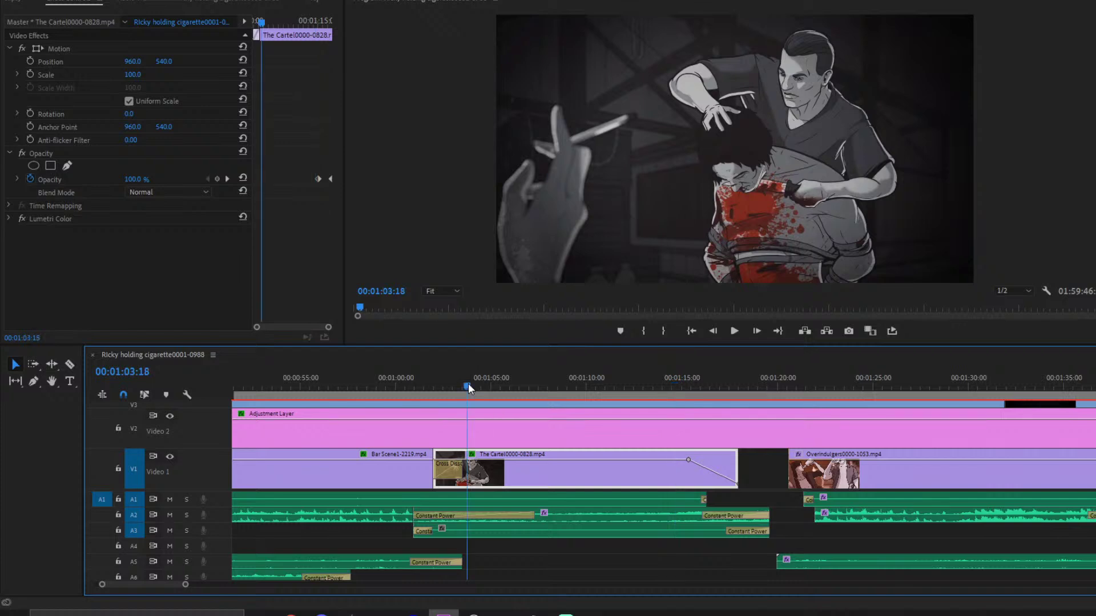
{"action": "left_click_drag", "start_coordinate": [482, 387], "coordinate": [333, 381]}
{"action": "key", "text": "space"}
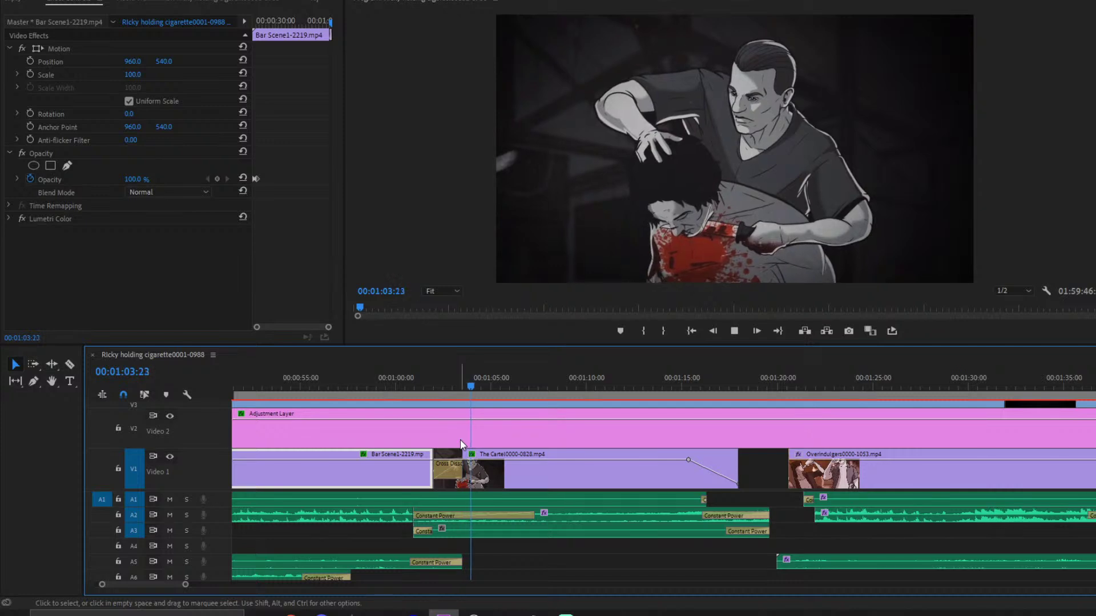
{"action": "left_click", "coordinate": [586, 479]}
- Tag the warehouse ambience clip on A3 as SFX in Essential Sound and set its clip volume to -19.0 dB
{"action": "left_click", "coordinate": [579, 530]}
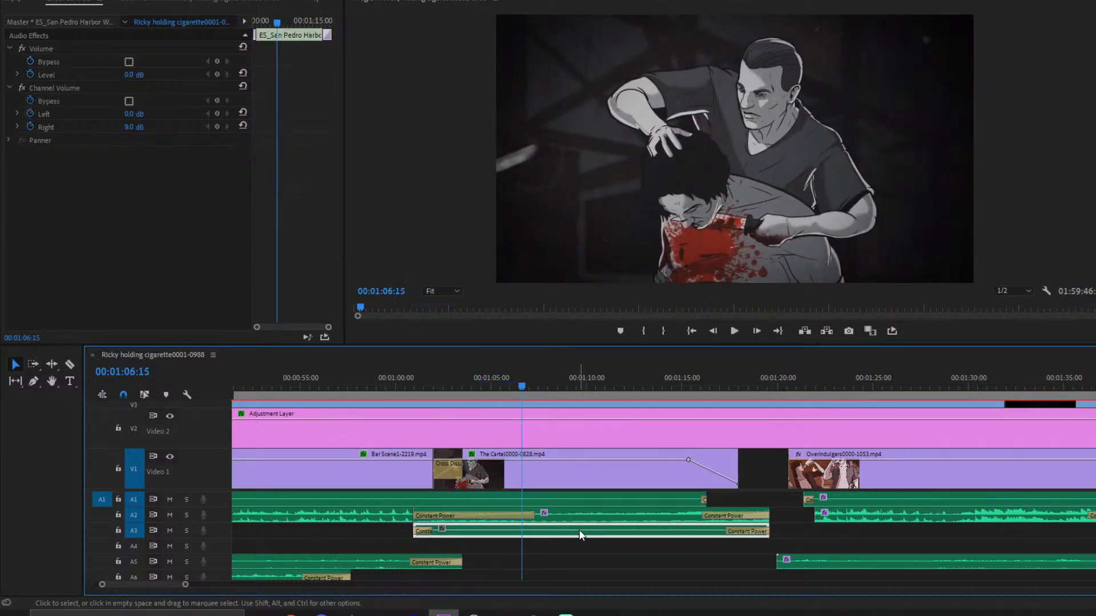
{"action": "left_click", "coordinate": [166, 1]}
{"action": "left_click", "coordinate": [166, 1]}
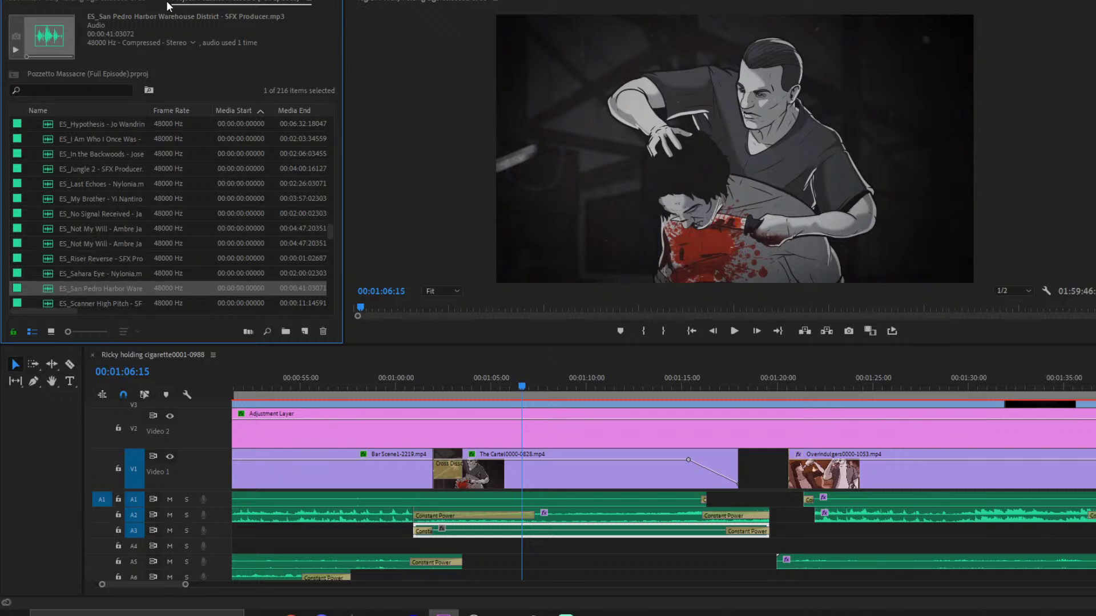
{"action": "left_click", "coordinate": [166, 1]}
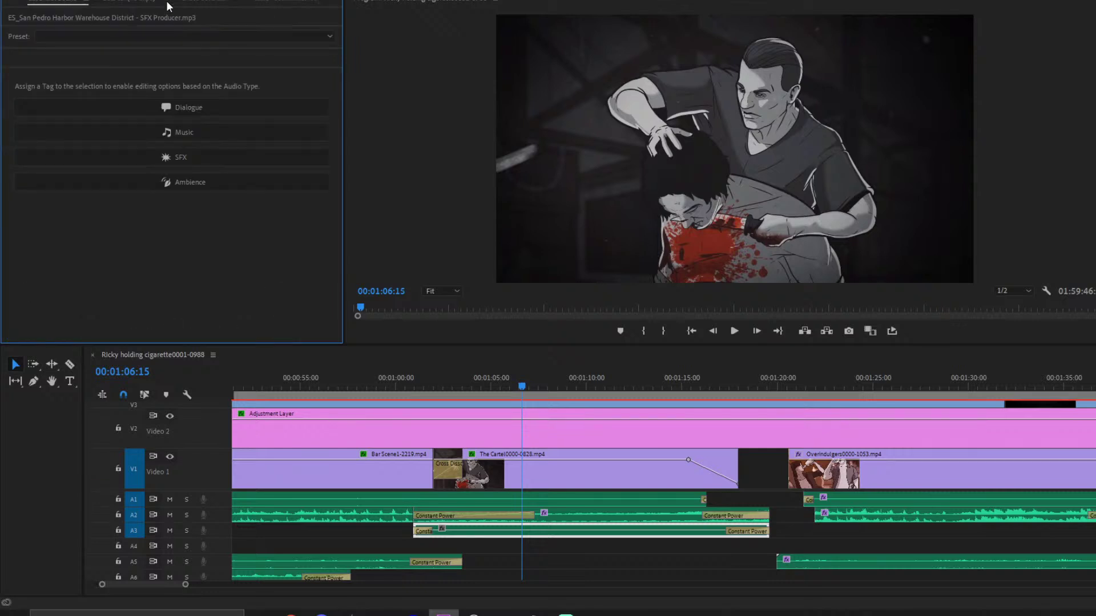
{"action": "left_click", "coordinate": [207, 158]}
{"action": "left_click", "coordinate": [120, 293]}
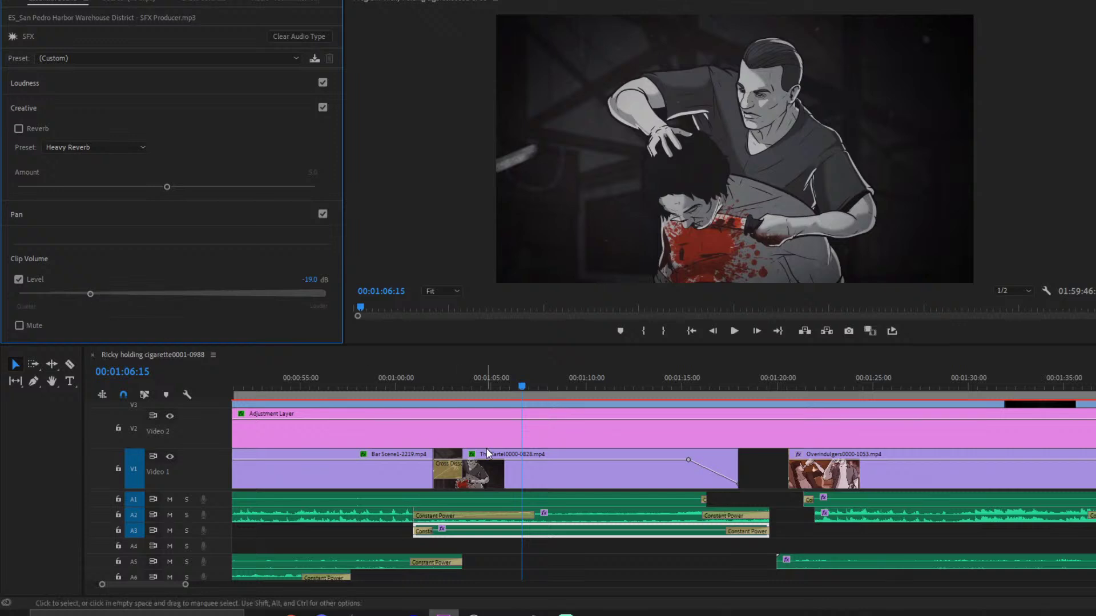
- Play from 00:00:56:02 to 00:01:19:13 while setting the clip volume of the Brooding Angst music on A2 to -29.3 dB
{"action": "left_click_drag", "start_coordinate": [364, 385], "coordinate": [321, 376]}
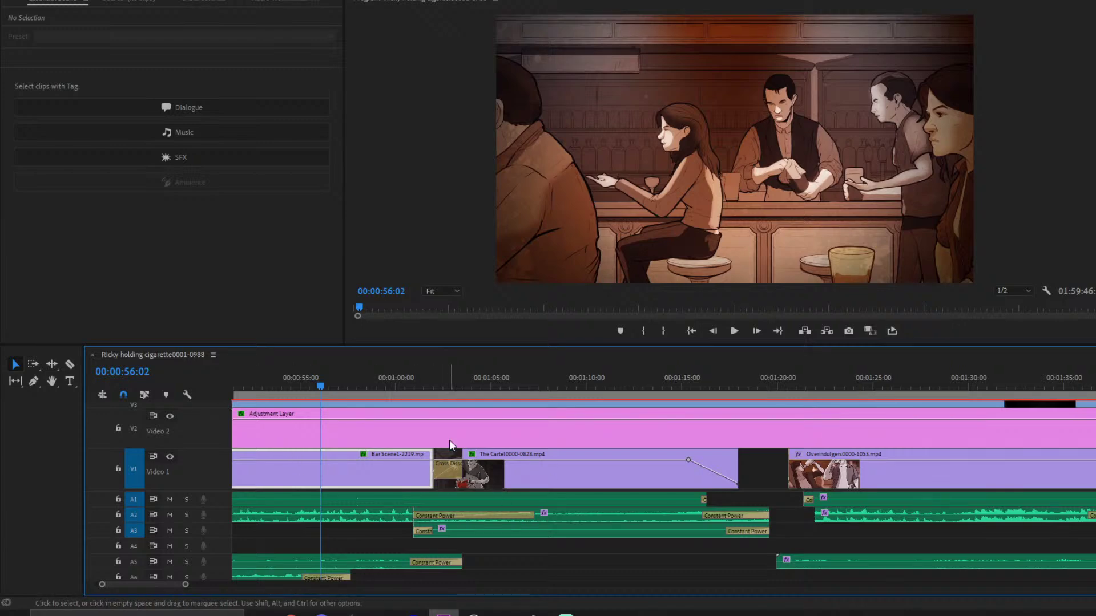
{"action": "key", "text": "space"}
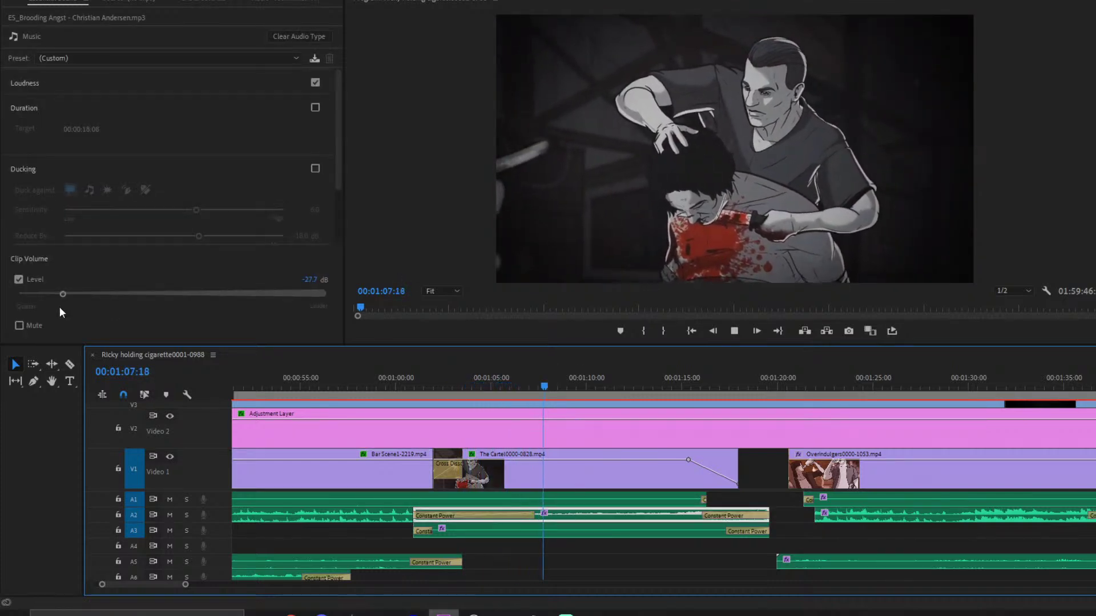
{"action": "left_click", "coordinate": [63, 289]}
{"action": "left_click_drag", "start_coordinate": [63, 290], "coordinate": [59, 290]}
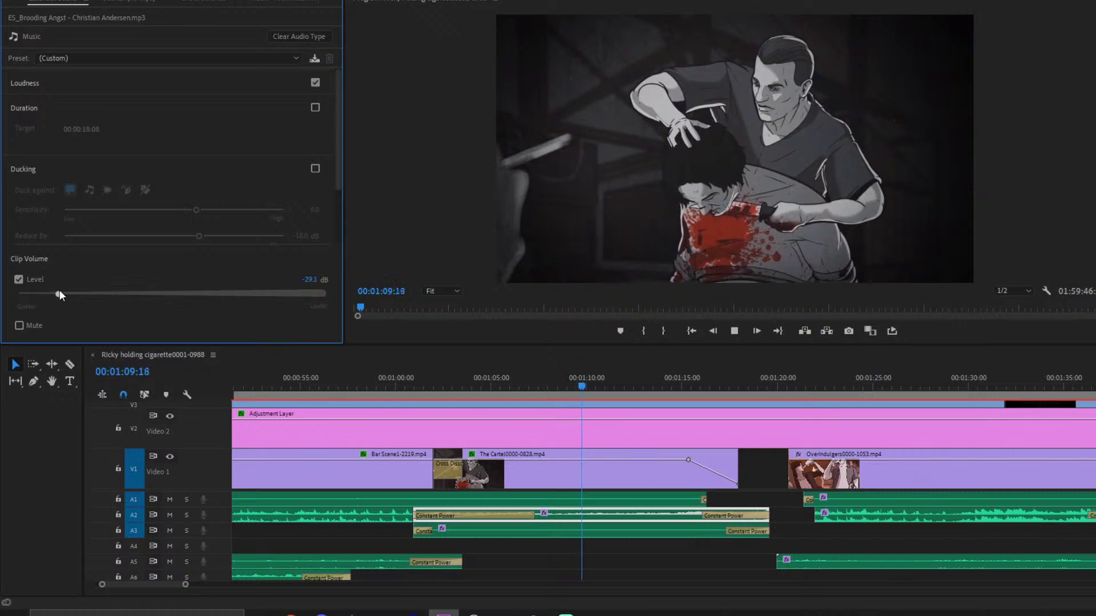
{"action": "left_click", "coordinate": [683, 555]}
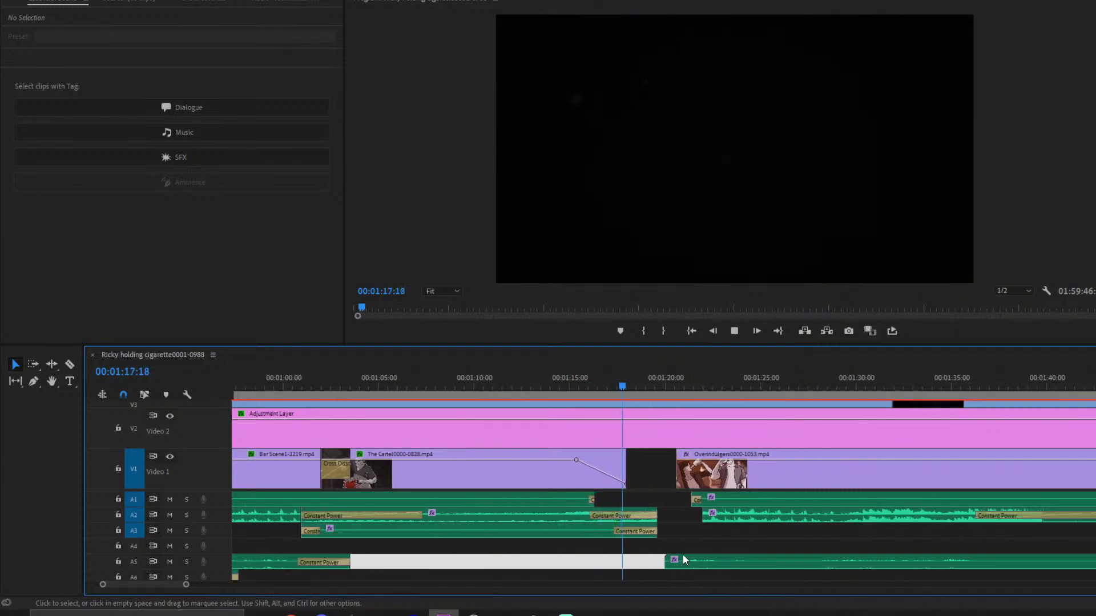
{"action": "key", "text": "space"}
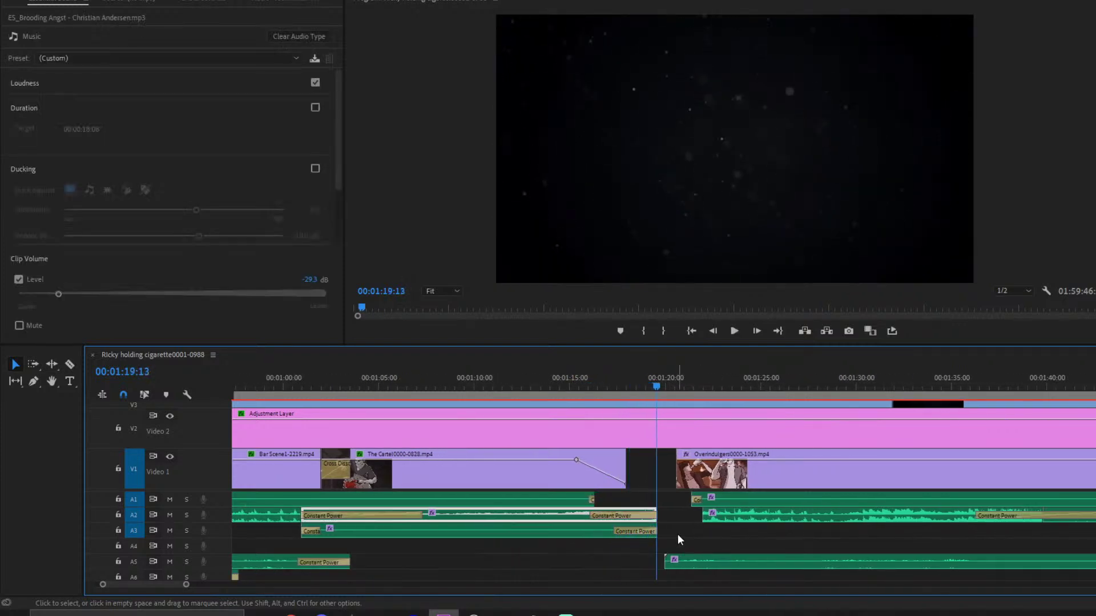
- Go to 00:02:25:21, near the end of the bar scene that precedes the Pozzetto establishing shot
{"action": "left_click_drag", "start_coordinate": [186, 584], "coordinate": [347, 541]}
{"action": "scroll", "coordinate": [642, 508], "scroll_direction": "down", "scroll_amount": 7}
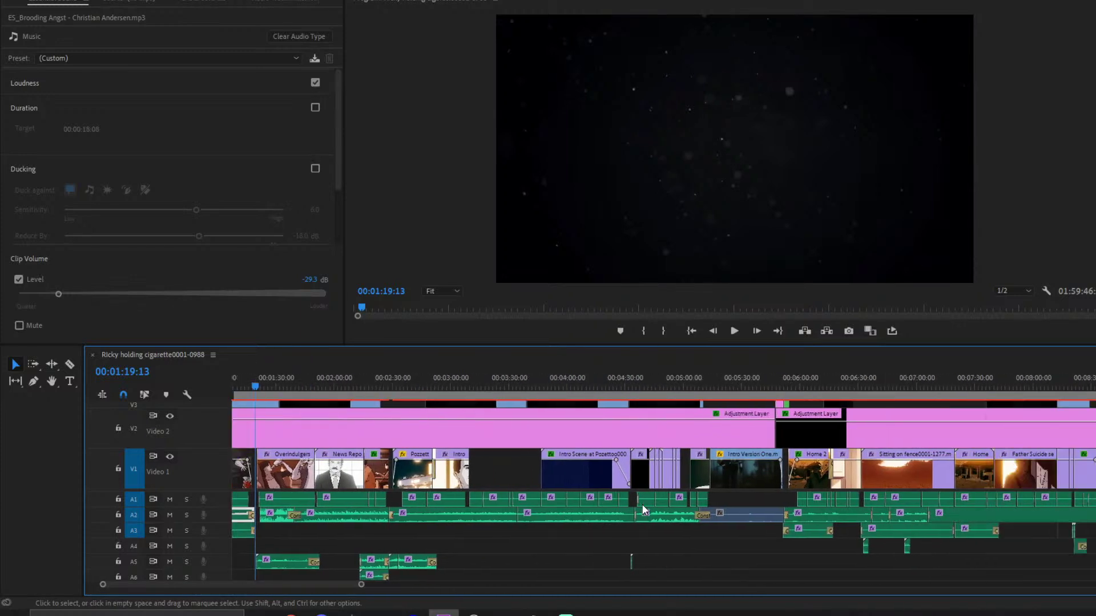
{"action": "scroll", "coordinate": [527, 522], "scroll_direction": "up", "scroll_amount": 6}
{"action": "left_click_drag", "start_coordinate": [497, 388], "coordinate": [513, 379]}
{"action": "left_click_drag", "start_coordinate": [354, 585], "coordinate": [187, 584]}
{"action": "scroll", "coordinate": [506, 555], "scroll_direction": "up", "scroll_amount": 3}
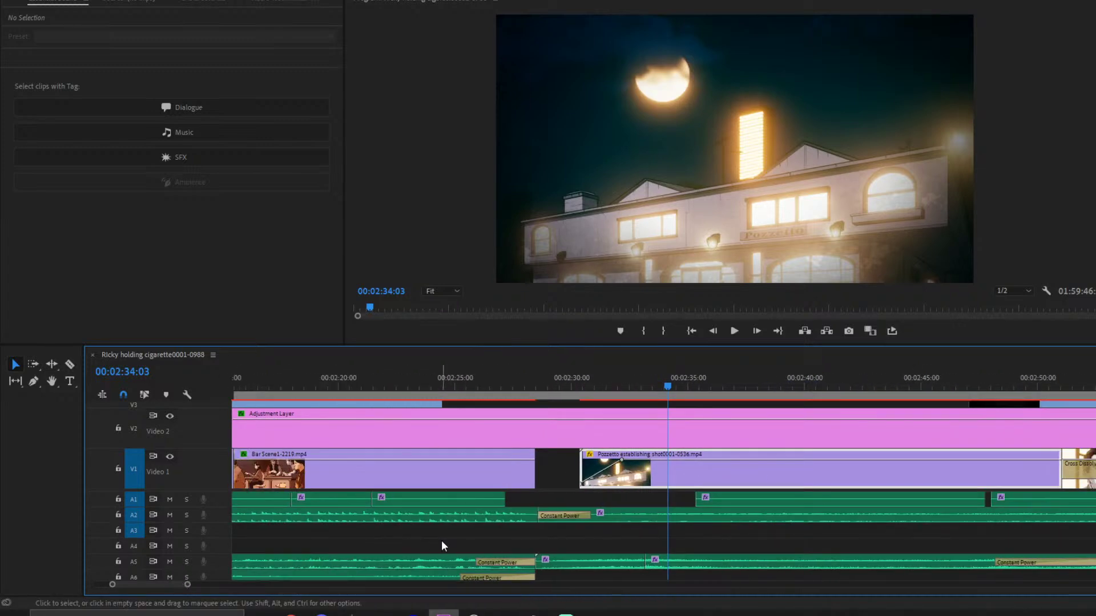
{"action": "scroll", "coordinate": [440, 546], "scroll_direction": "up", "scroll_amount": 2}
{"action": "scroll", "coordinate": [508, 529], "scroll_direction": "down", "scroll_amount": 2}
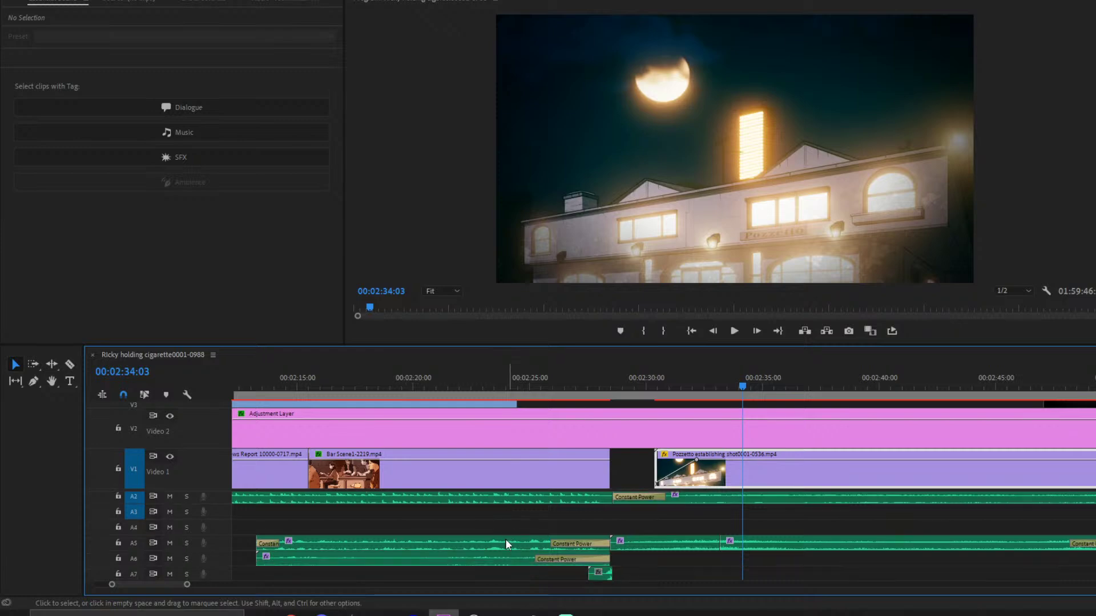
{"action": "left_click_drag", "start_coordinate": [582, 398], "coordinate": [550, 398]}
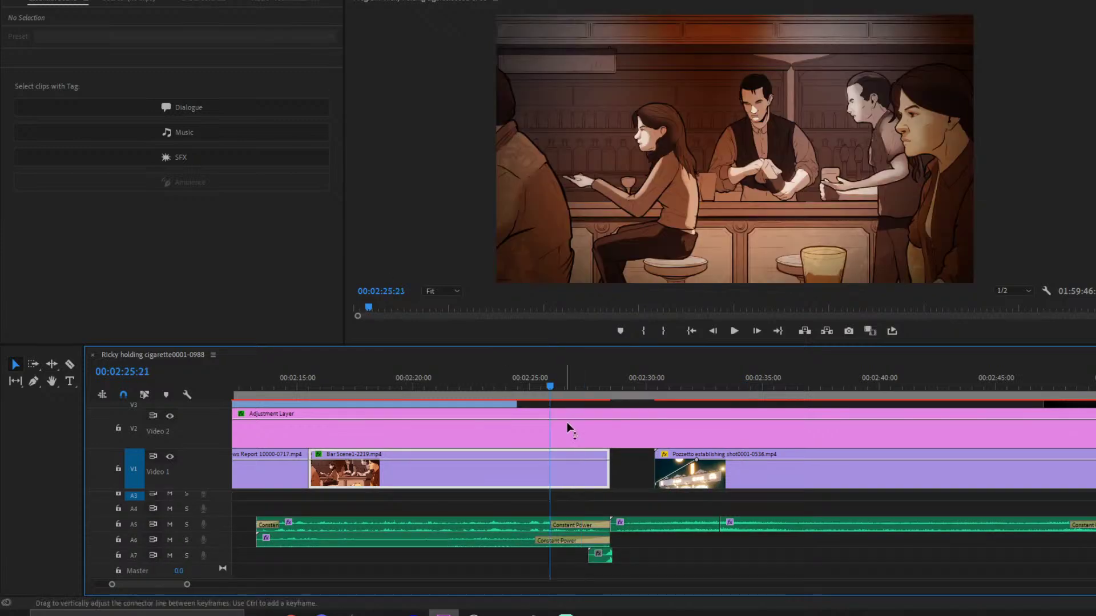
- Copy the Riser Reverse clip from A7 at the end of that bar scene to A6, just before the Overindulgers clip
{"action": "left_click", "coordinate": [600, 554]}
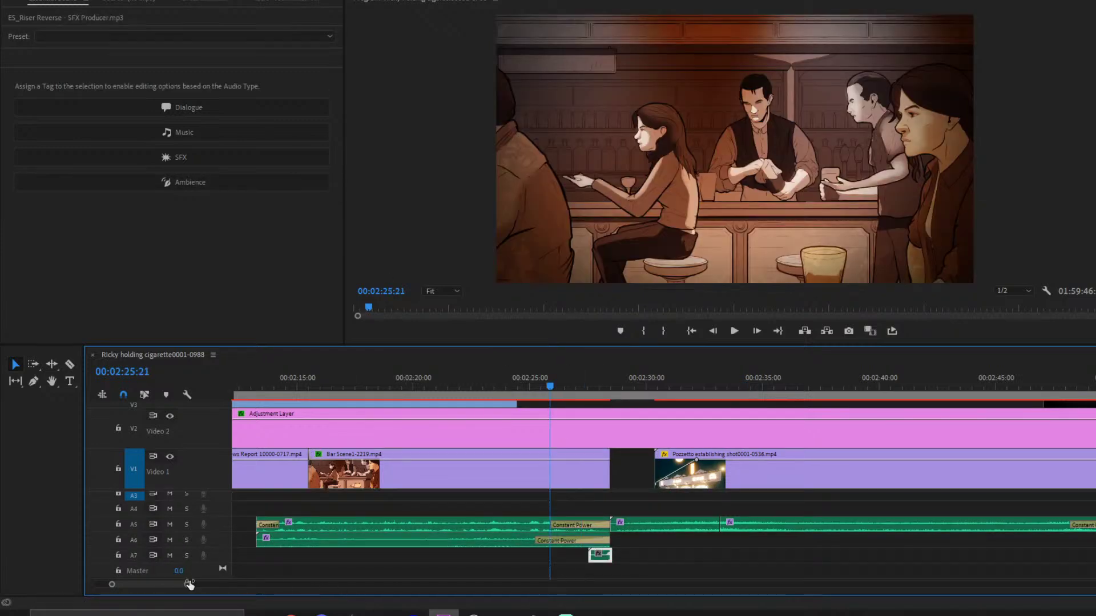
{"action": "key", "text": "minus"}
{"action": "key", "text": "minus"}
{"action": "key", "text": "minus"}
{"action": "left_click_drag", "start_coordinate": [794, 555], "coordinate": [331, 544]}
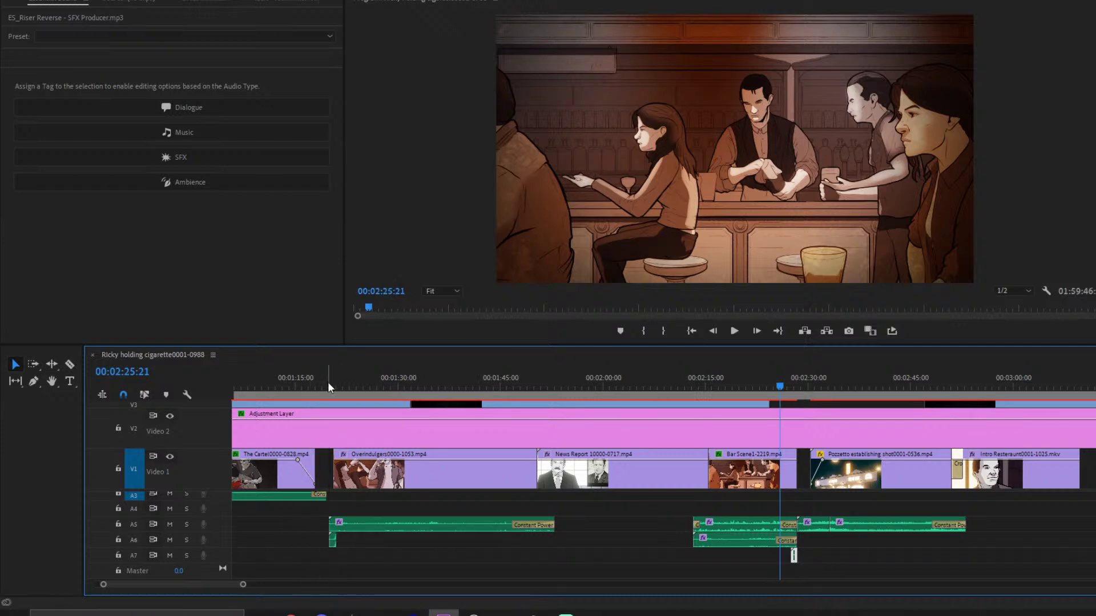
- Reposition the copied riser on A6 so that it ends where the Overindulgers clip begins on V1
{"action": "left_click", "coordinate": [323, 383]}
{"action": "key", "text": "equal"}
{"action": "key", "text": "equal"}
{"action": "key", "text": "equal"}
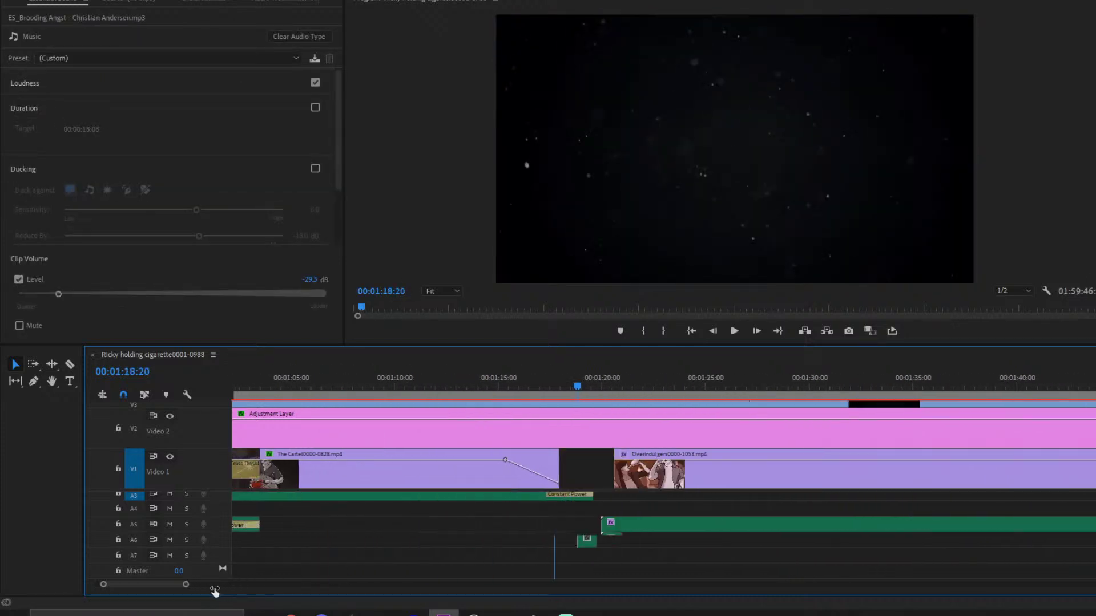
{"action": "left_click", "coordinate": [622, 378]}
{"action": "left_click_drag", "start_coordinate": [716, 539], "coordinate": [705, 539]}
- Play the transition from the end of the cartel scene into the Overindulgers scene, stopping at 00:01:21:06
{"action": "left_click", "coordinate": [517, 391]}
{"action": "key", "text": "space"}
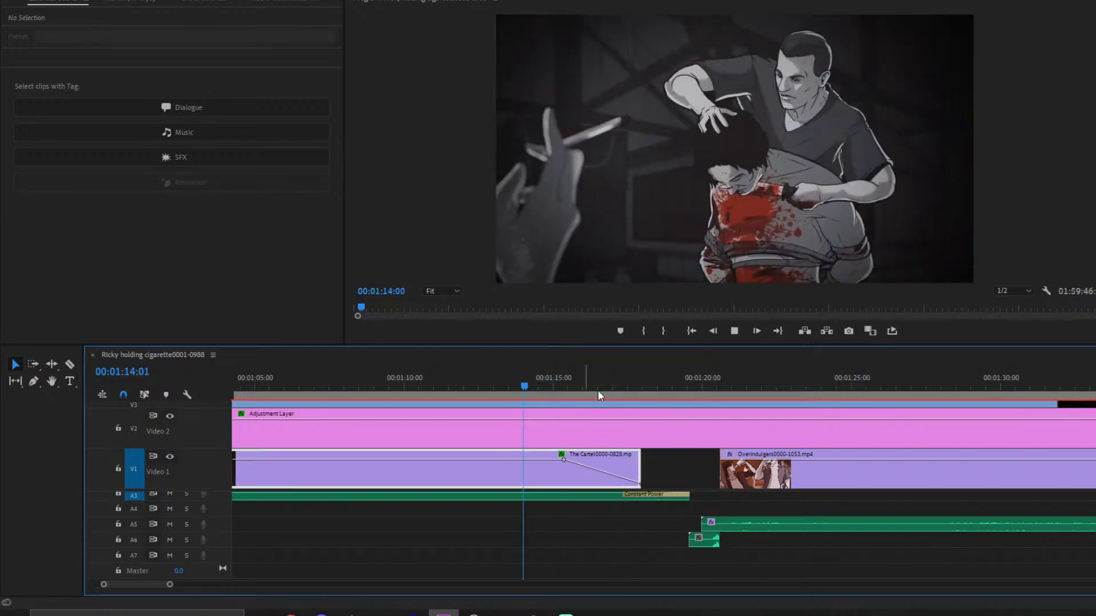
{"action": "left_click", "coordinate": [669, 476]}
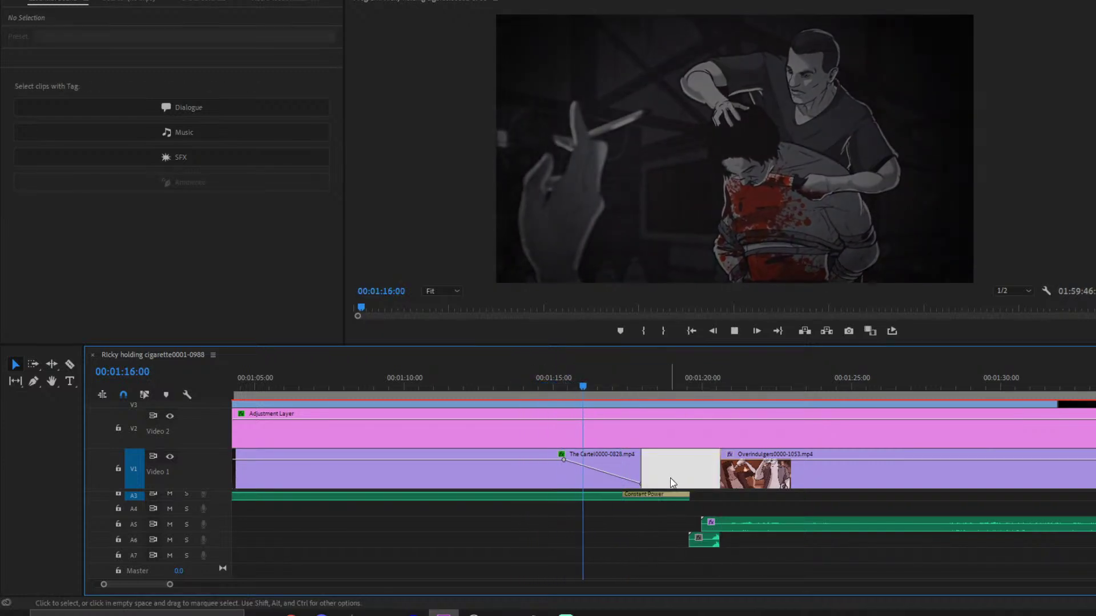
{"action": "left_click", "coordinate": [718, 444]}
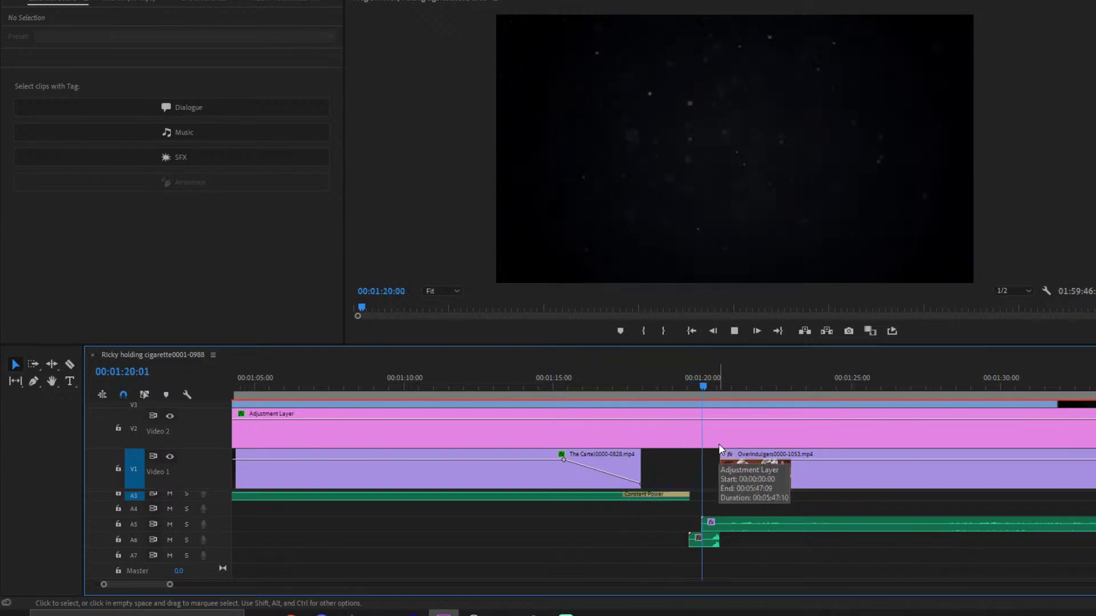
{"action": "key", "text": "space"}
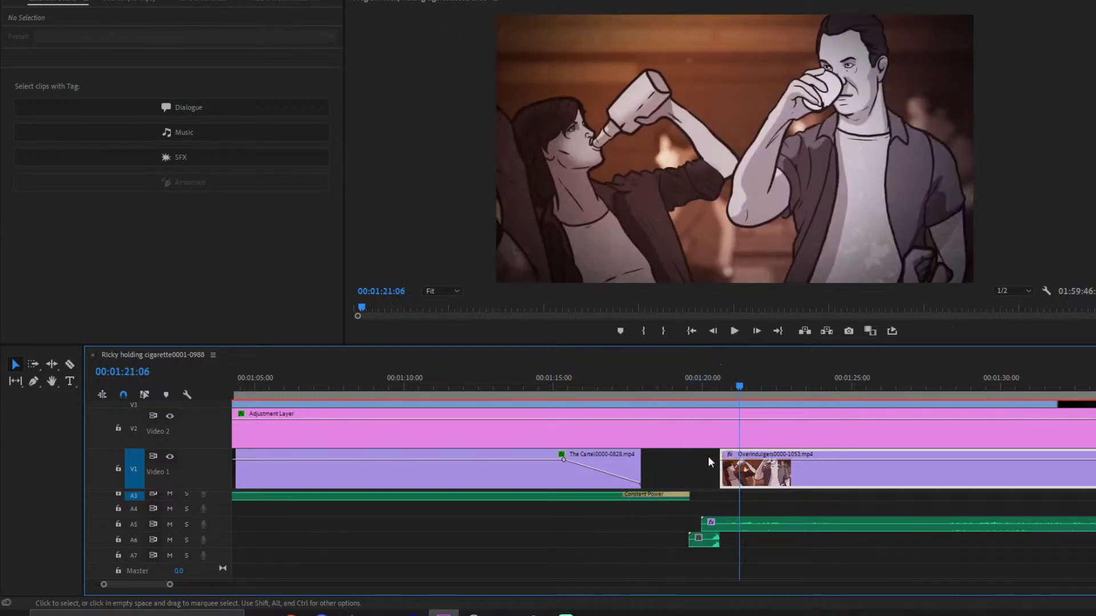
- Mute the dialogue track A1 and replay the transition into the Overindulgers scene without narration, stopping at 00:01:22:19
{"action": "scroll", "coordinate": [660, 524], "scroll_direction": "down", "scroll_amount": 2}
{"action": "scroll", "coordinate": [656, 540], "scroll_direction": "up", "scroll_amount": 2}
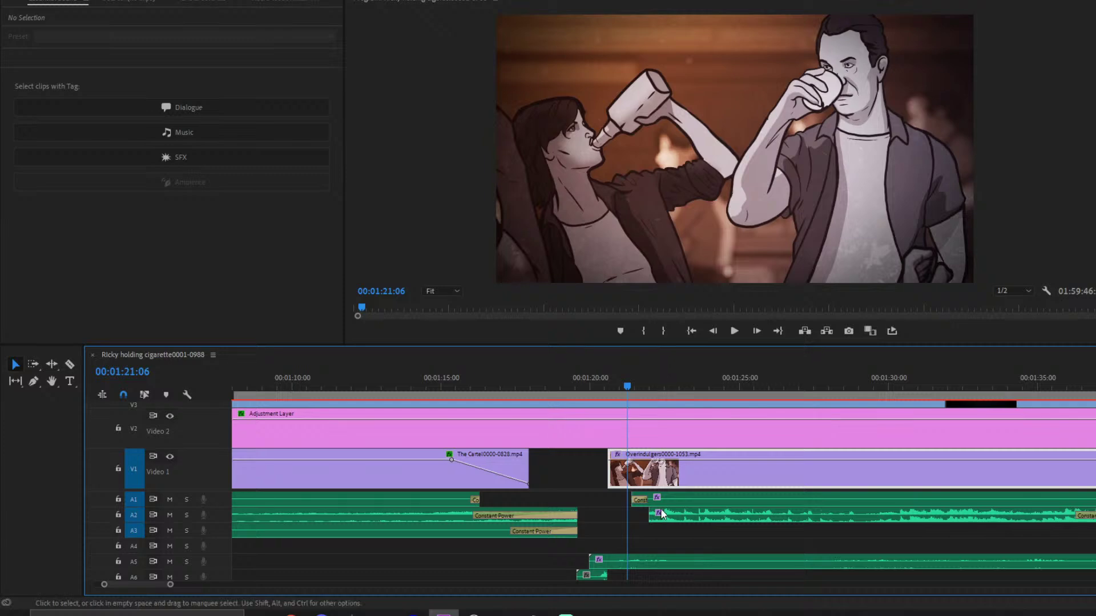
{"action": "left_click", "coordinate": [659, 501]}
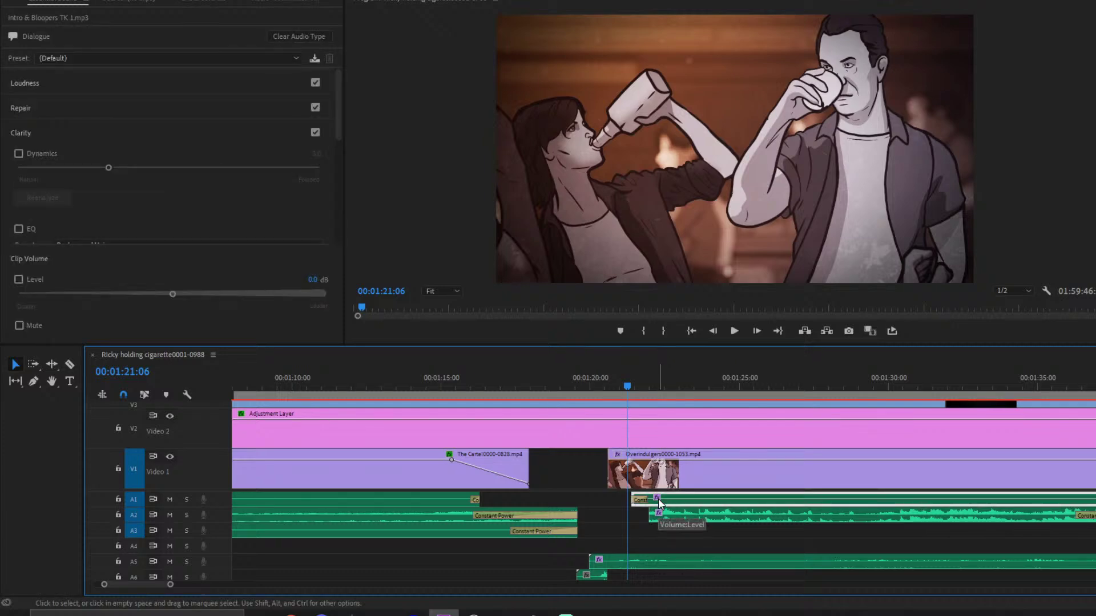
{"action": "left_click_drag", "start_coordinate": [588, 392], "coordinate": [568, 386]}
{"action": "left_click_drag", "start_coordinate": [628, 498], "coordinate": [629, 496]}
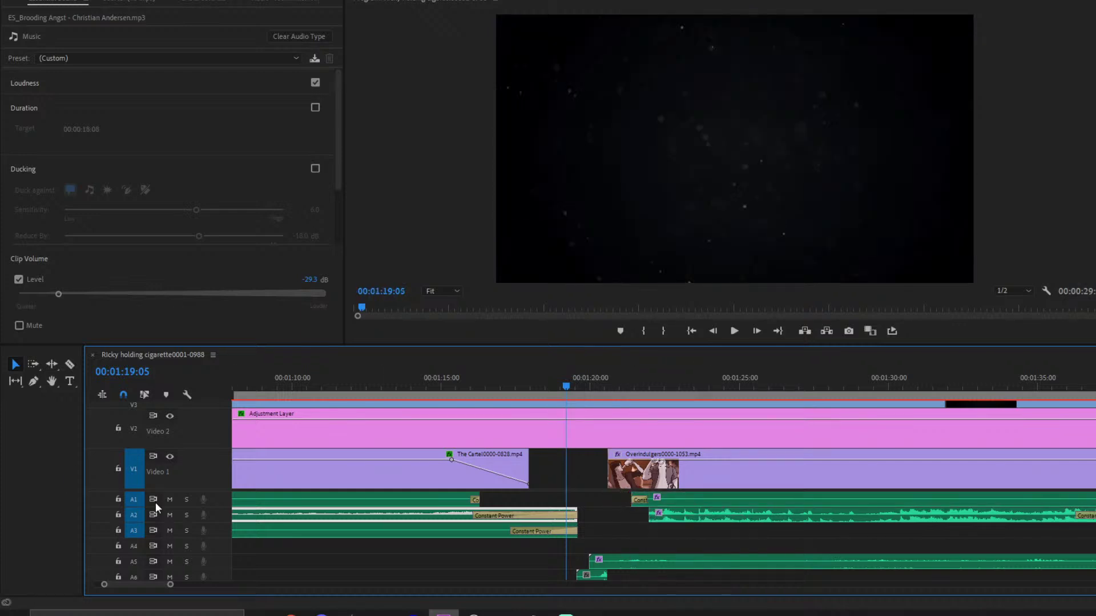
{"action": "key", "text": "space"}
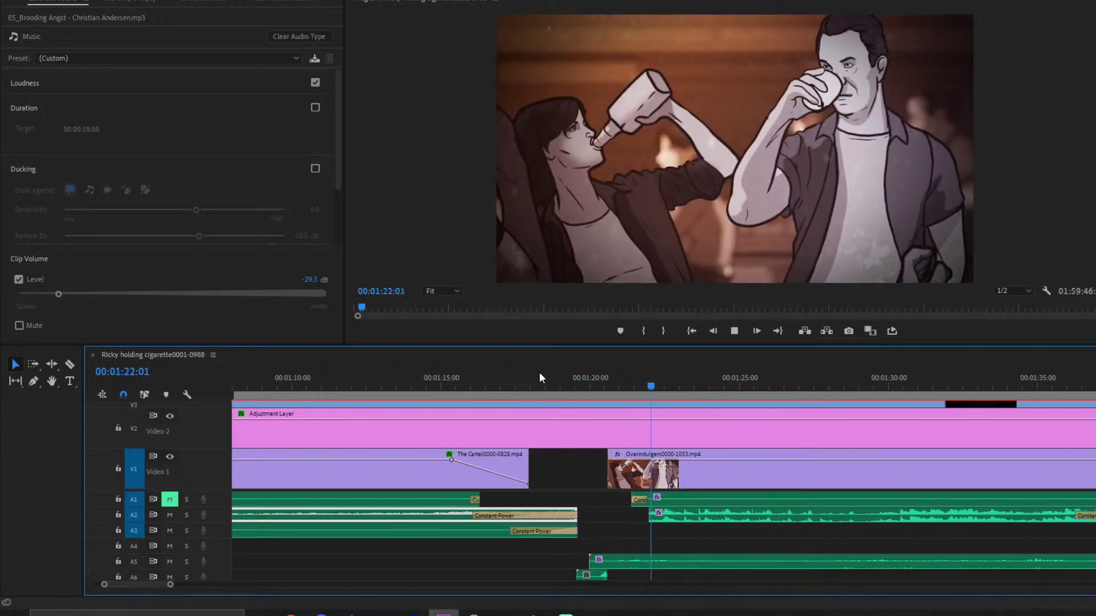
{"action": "key", "text": "space"}
{"action": "left_click", "coordinate": [631, 474]}
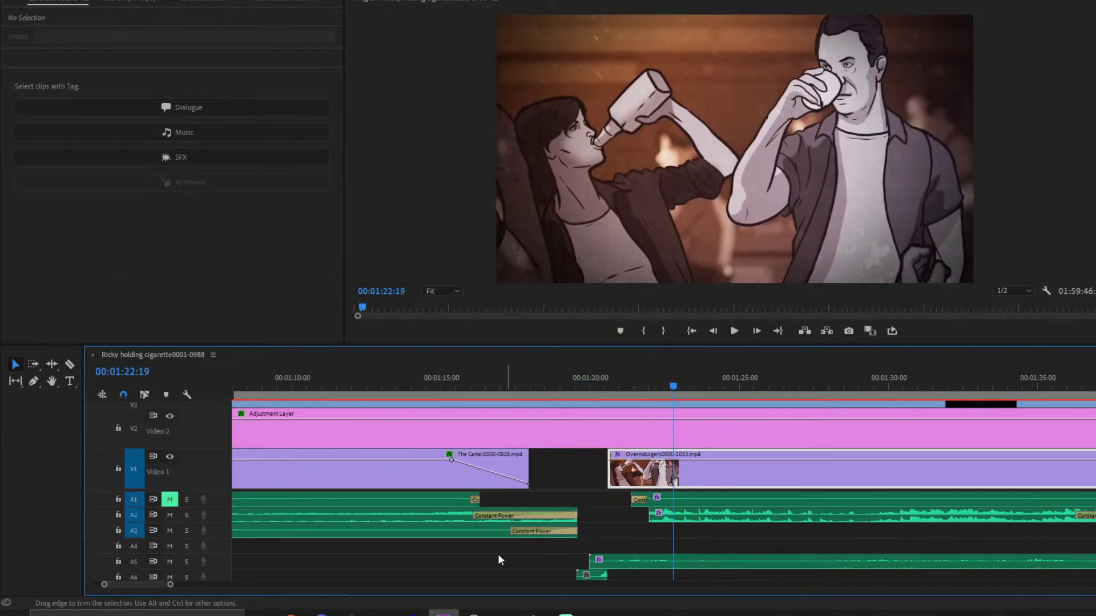
{"action": "left_click_drag", "start_coordinate": [170, 586], "coordinate": [274, 585]}
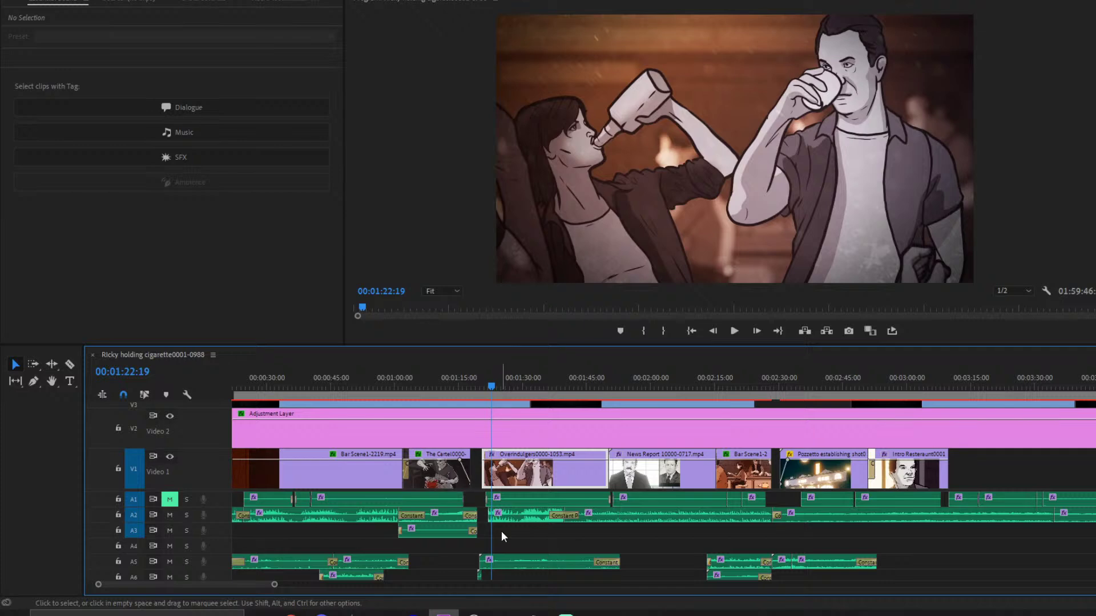
{"action": "scroll", "coordinate": [556, 498], "scroll_direction": "down", "scroll_amount": 5}
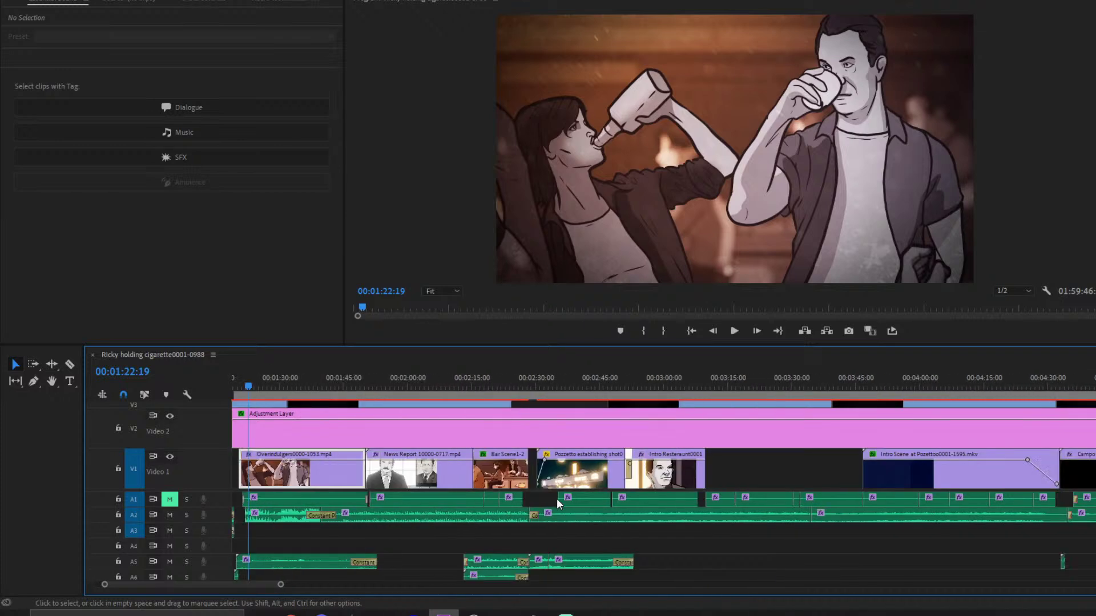
{"action": "left_click_drag", "start_coordinate": [281, 586], "coordinate": [330, 584]}
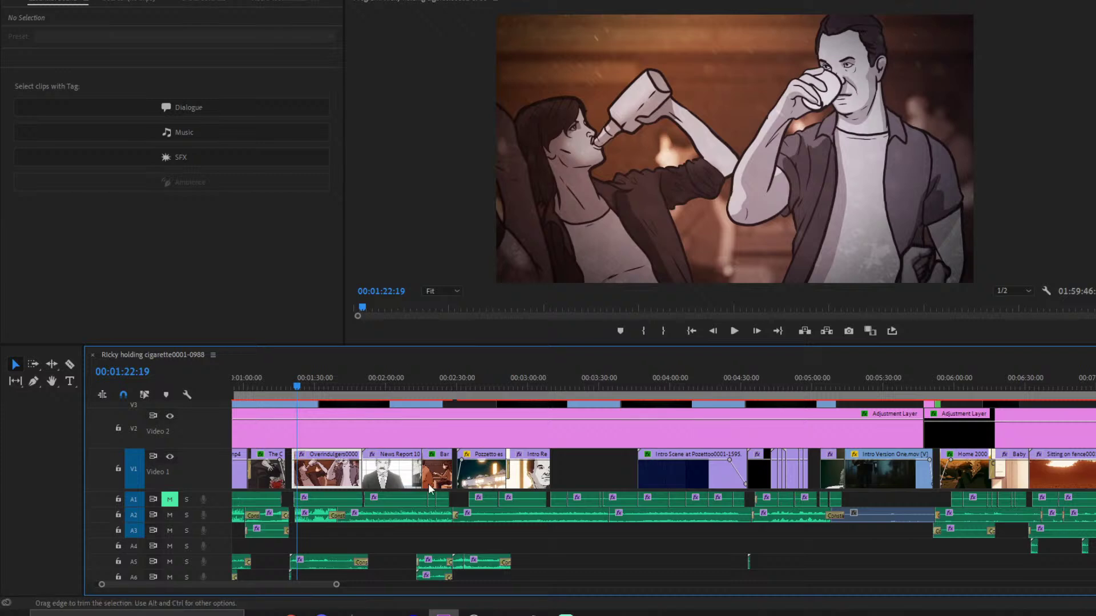
- Examine the clips and audio tracks along the sequence from the opening bar scenes through to the Poker clip
{"action": "scroll", "coordinate": [445, 499], "scroll_direction": "down", "scroll_amount": 6}
{"action": "scroll", "coordinate": [508, 486], "scroll_direction": "down", "scroll_amount": 2}
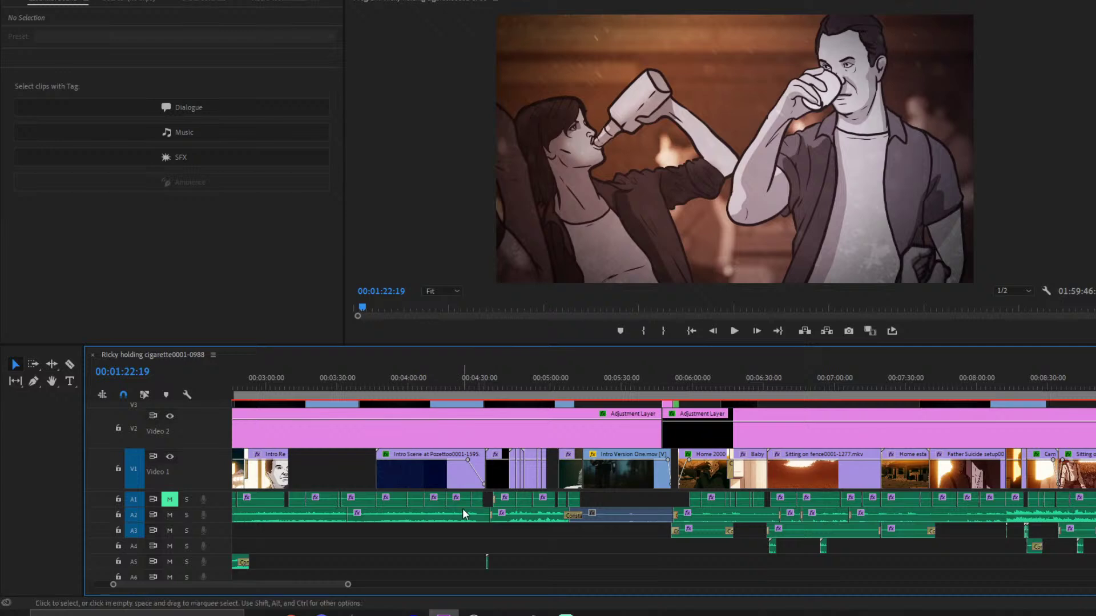
{"action": "scroll", "coordinate": [475, 508], "scroll_direction": "down", "scroll_amount": 8}
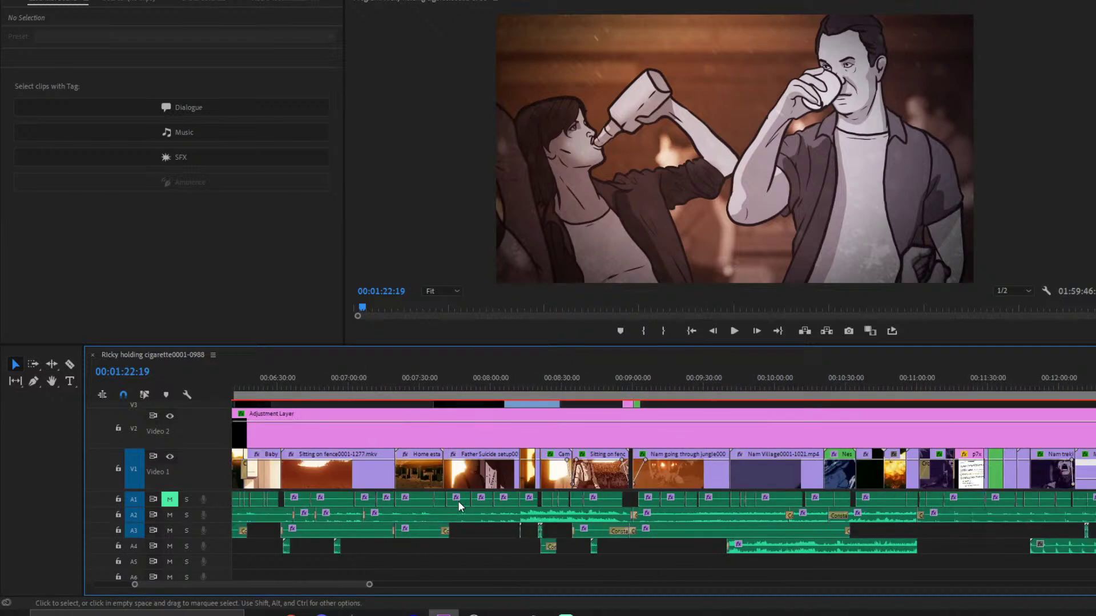
{"action": "scroll", "coordinate": [457, 501], "scroll_direction": "down", "scroll_amount": 2}
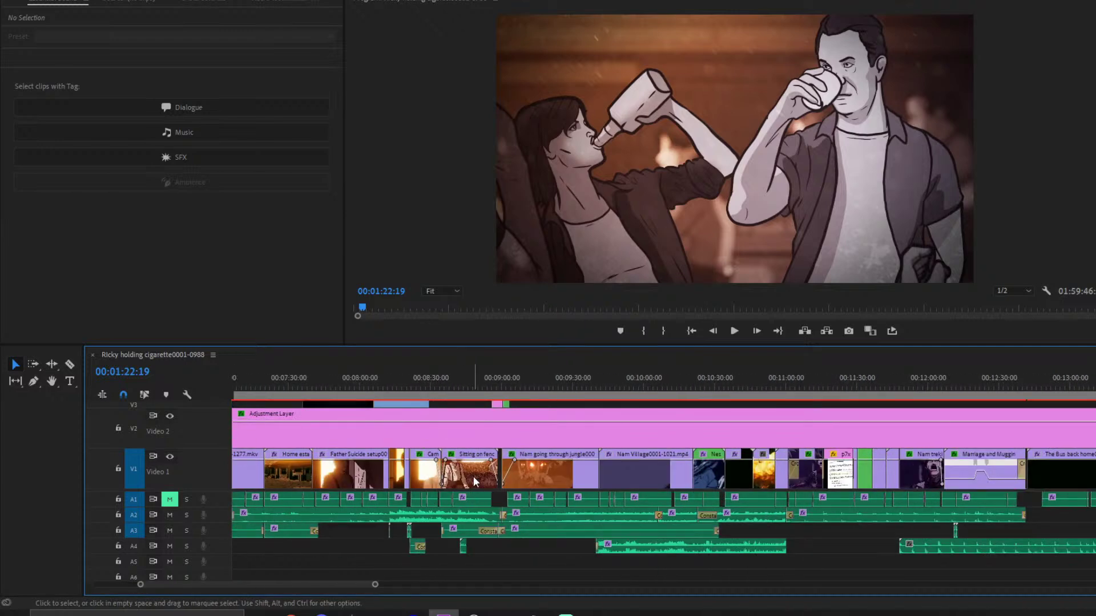
{"action": "scroll", "coordinate": [461, 497], "scroll_direction": "down", "scroll_amount": 8}
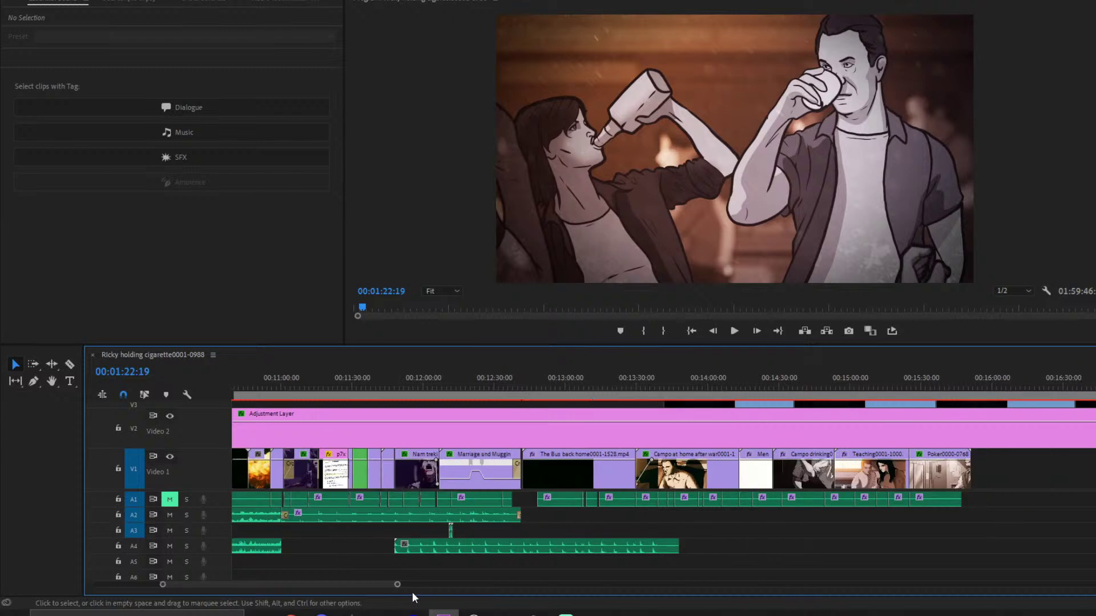
{"action": "left_click_drag", "start_coordinate": [397, 587], "coordinate": [485, 545]}
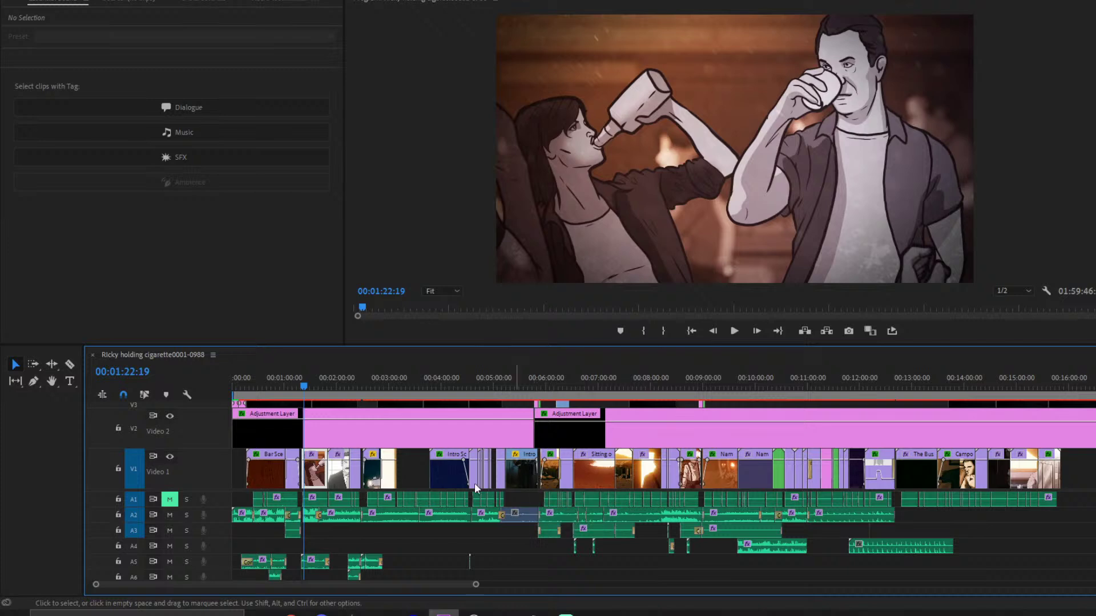
- Check the audio coverage around the intro scenes, selecting the empty gaps on audio tracks A3 and A5
{"action": "left_click", "coordinate": [377, 534]}
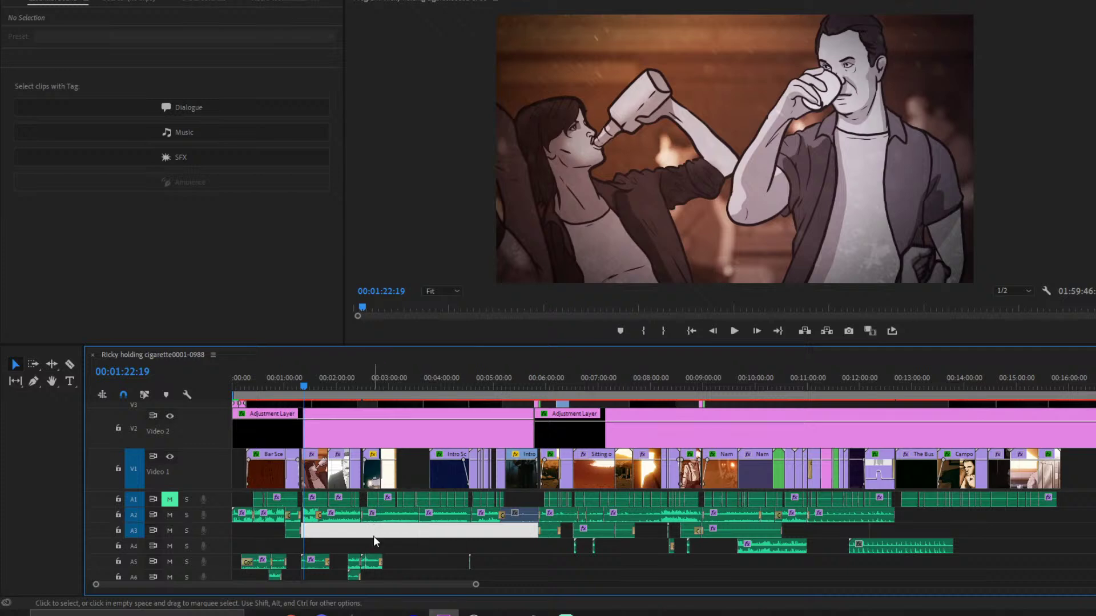
{"action": "scroll", "coordinate": [374, 532], "scroll_direction": "down", "scroll_amount": 6}
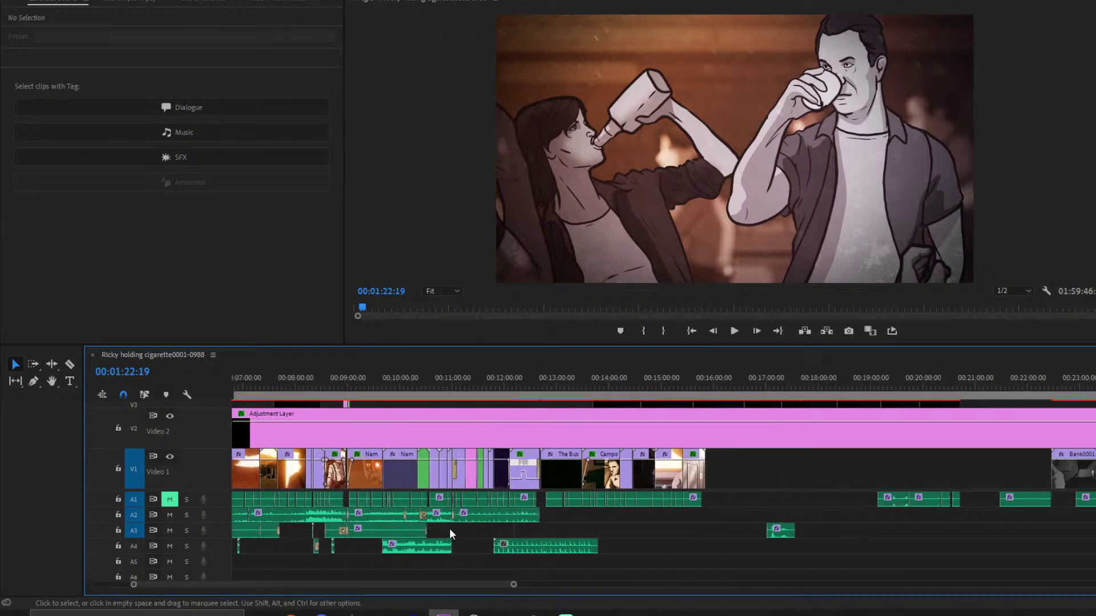
{"action": "scroll", "coordinate": [450, 529], "scroll_direction": "down", "scroll_amount": 1}
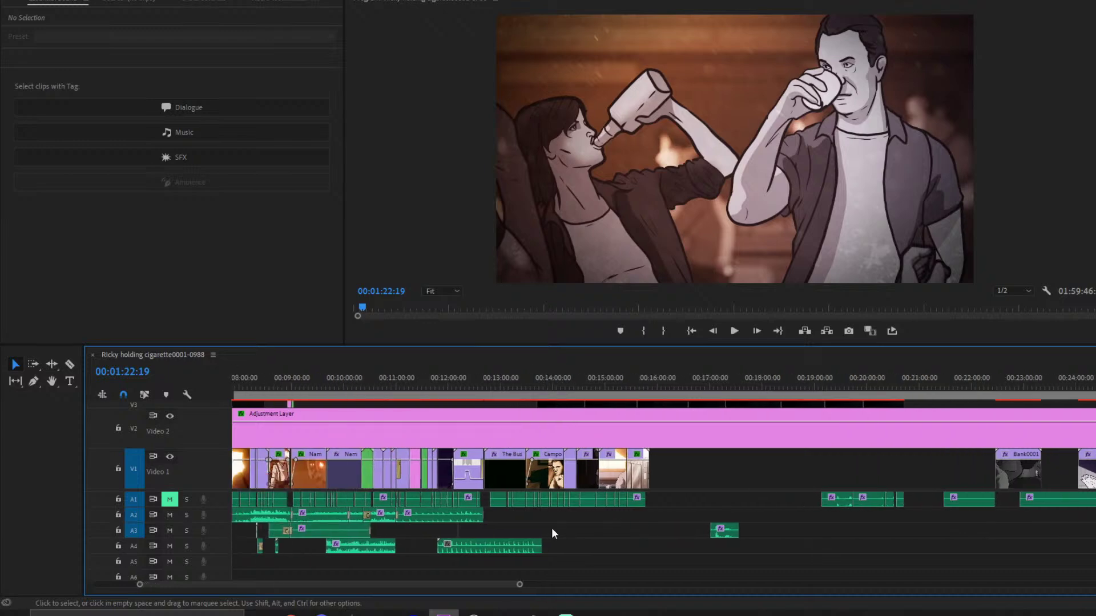
{"action": "scroll", "coordinate": [551, 528], "scroll_direction": "up", "scroll_amount": 7}
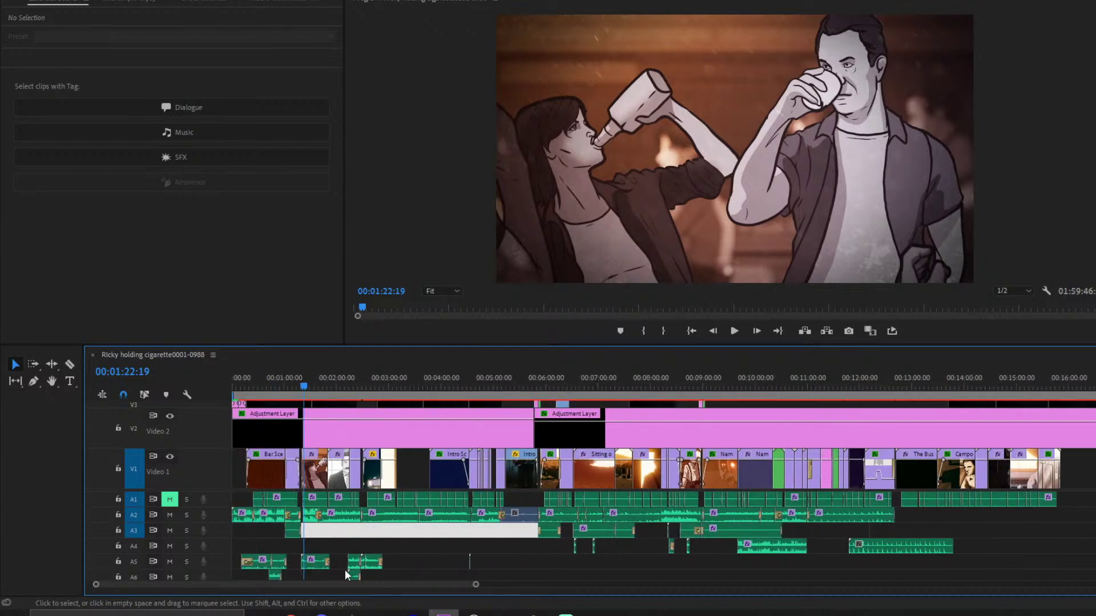
{"action": "left_click_drag", "start_coordinate": [477, 586], "coordinate": [399, 580]}
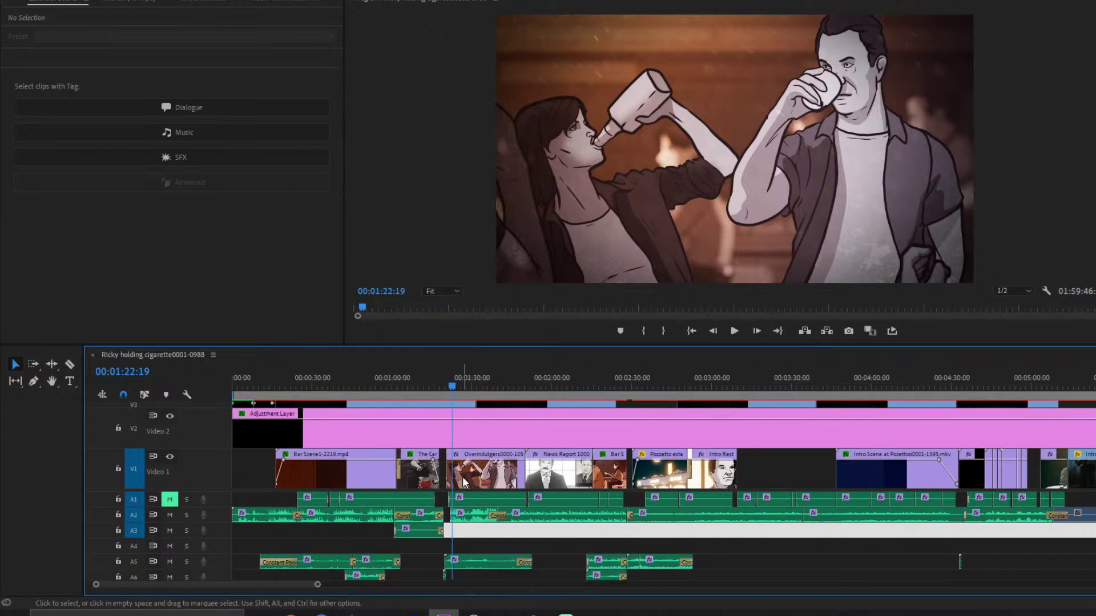
{"action": "mouse_move", "coordinate": [291, 613]}
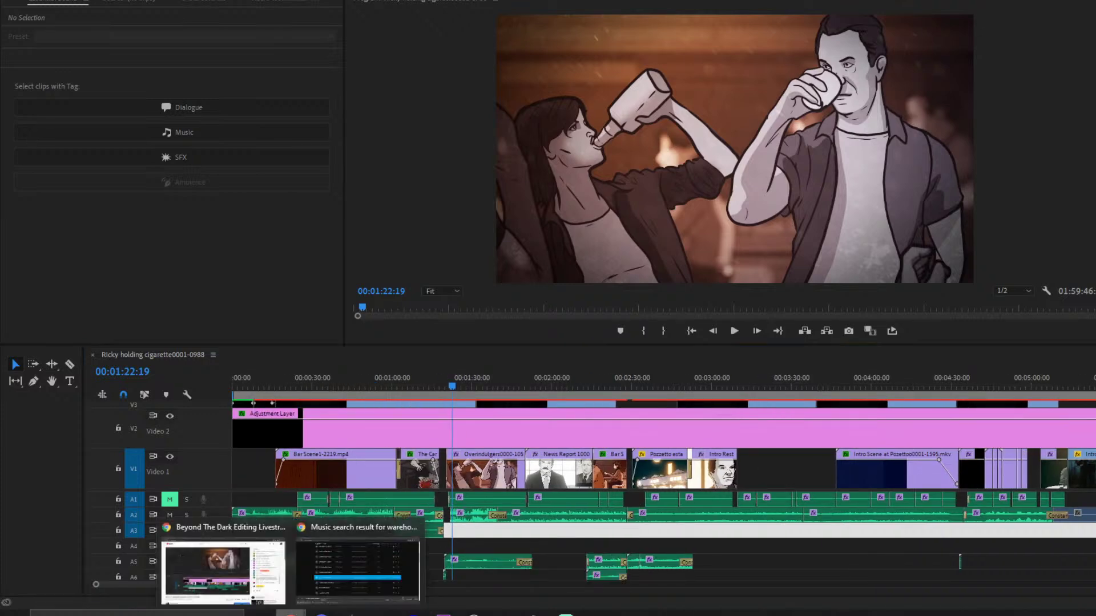
{"action": "scroll", "coordinate": [744, 560], "scroll_direction": "down", "scroll_amount": 5}
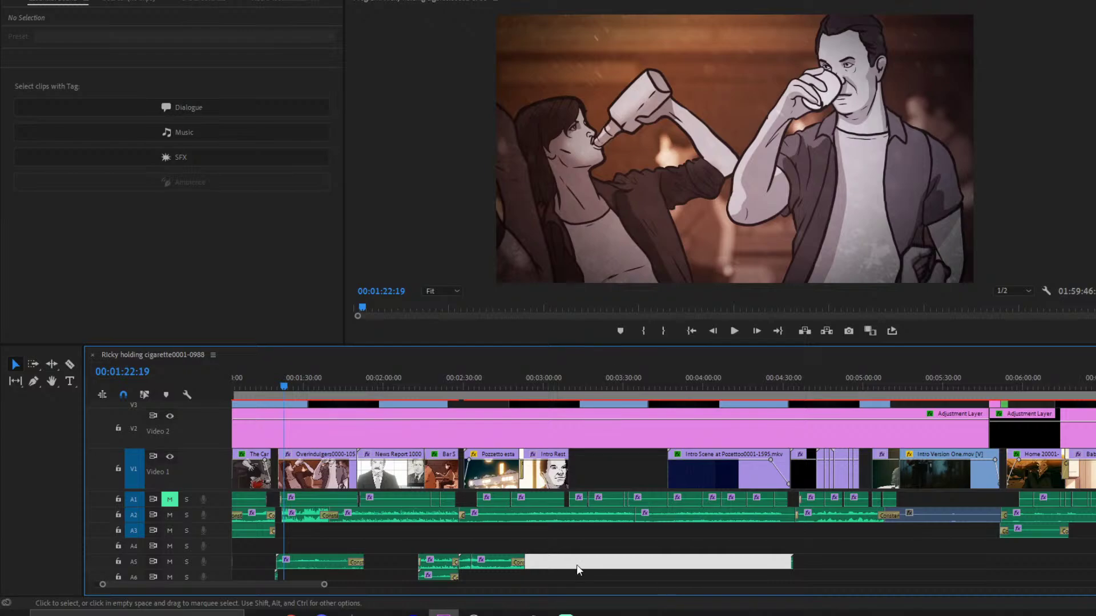
- Switch to Epidemic Sound in the browser and clear the "warehouse" search from the music search
{"action": "left_click", "coordinate": [357, 574]}
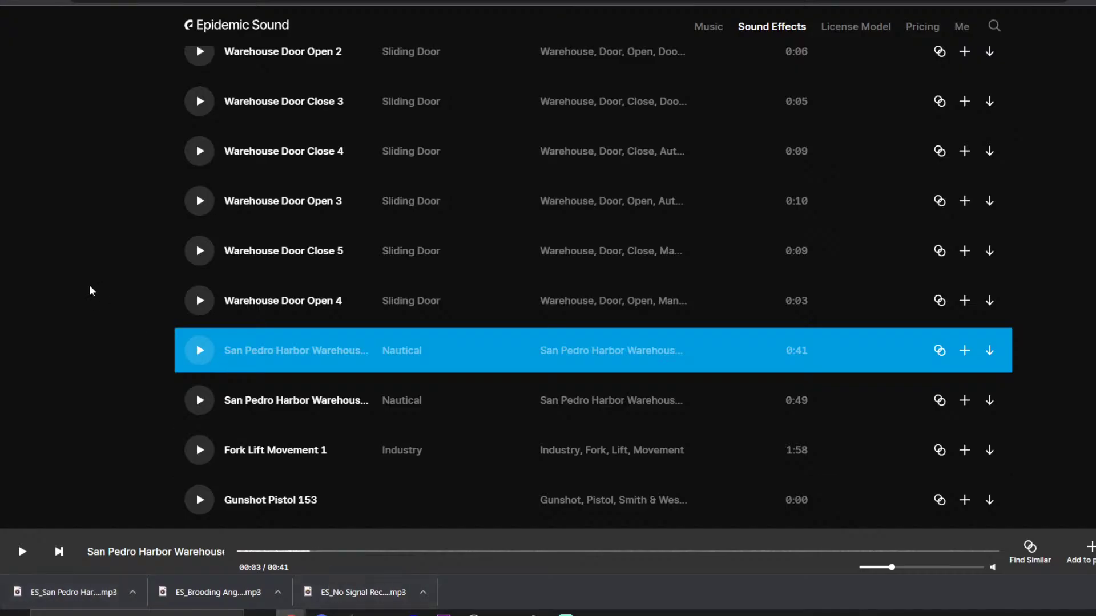
{"action": "scroll", "coordinate": [90, 288], "scroll_direction": "up", "scroll_amount": 15}
{"action": "left_click", "coordinate": [205, 64]}
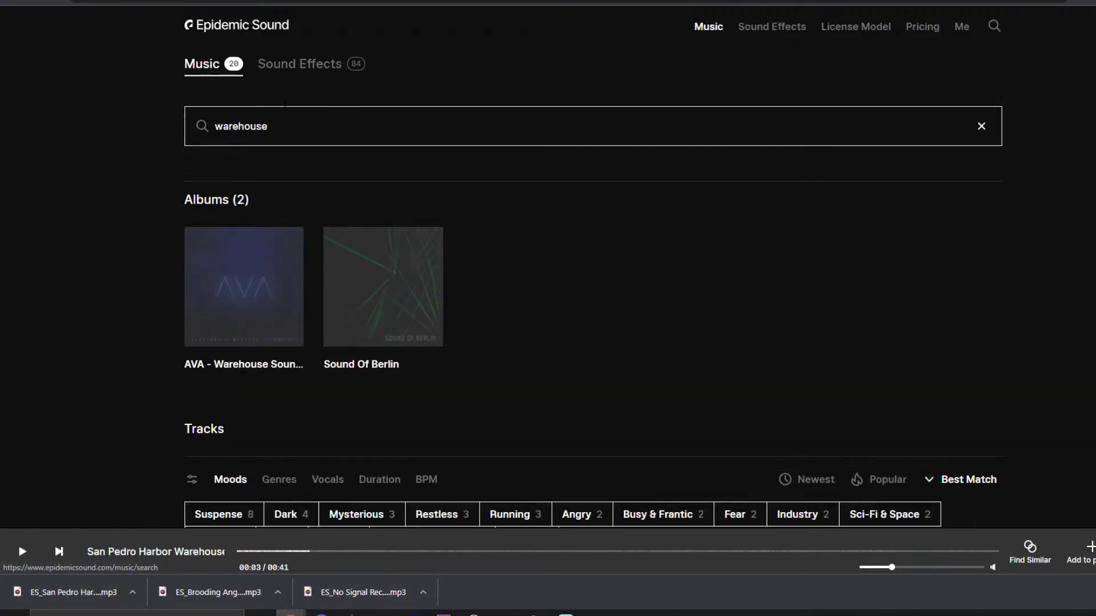
{"action": "key", "text": "ctrl+a"}
{"action": "key", "text": "BackSpace"}
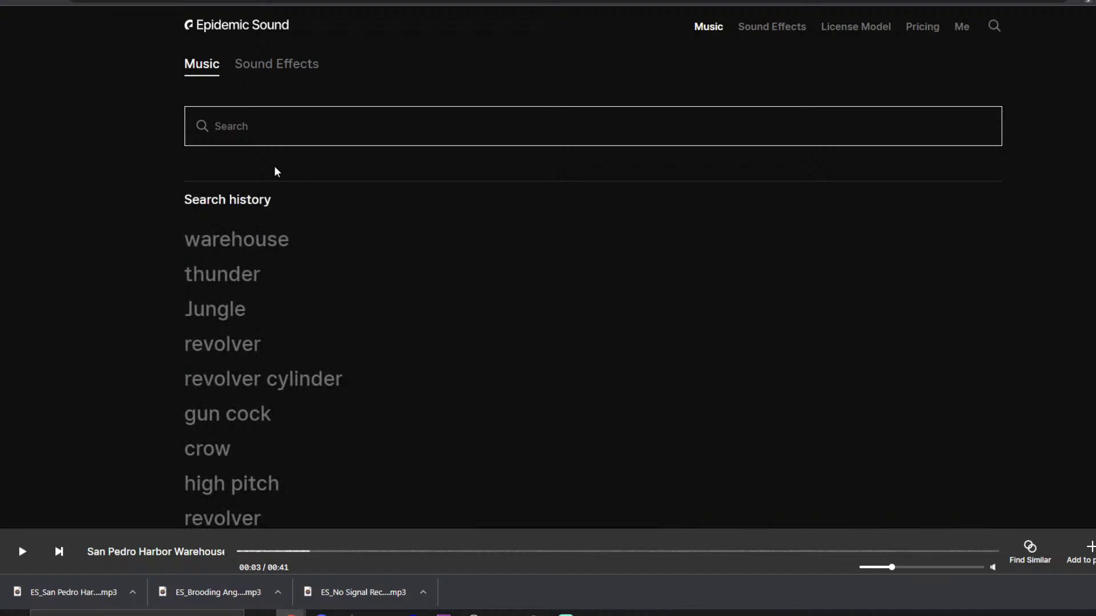
{"action": "scroll", "coordinate": [111, 246], "scroll_direction": "down", "scroll_amount": 5}
{"action": "scroll", "coordinate": [131, 285], "scroll_direction": "up", "scroll_amount": 5}
- Browse the music catalogue by genre and open the Solo Guitar genre under Acoustic
{"action": "left_click", "coordinate": [697, 28]}
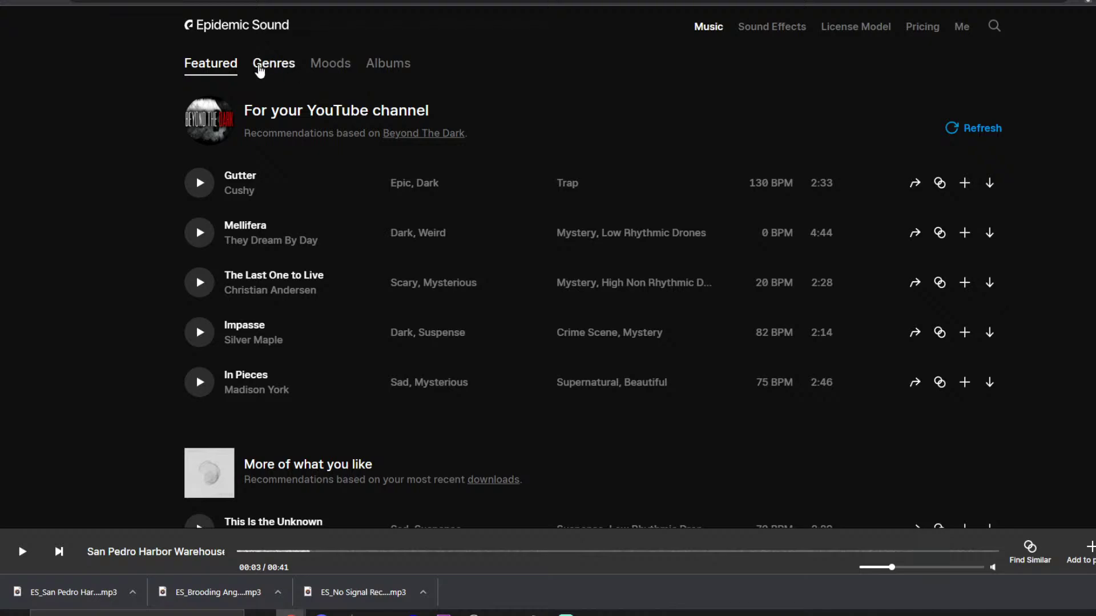
{"action": "left_click", "coordinate": [257, 68]}
{"action": "scroll", "coordinate": [152, 218], "scroll_direction": "down", "scroll_amount": 4}
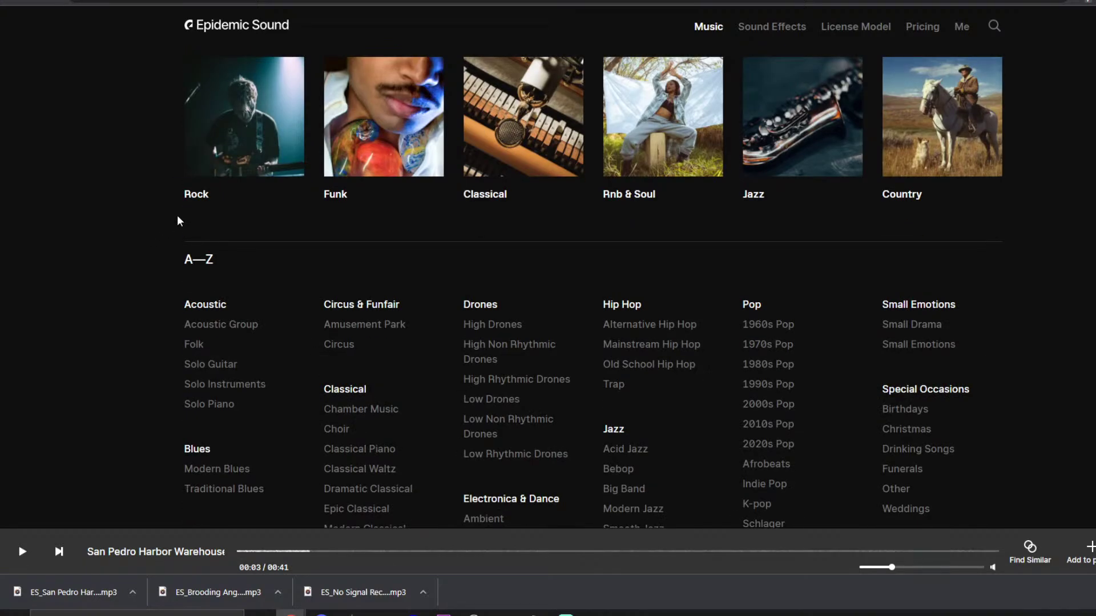
{"action": "scroll", "coordinate": [182, 226], "scroll_direction": "down", "scroll_amount": 3}
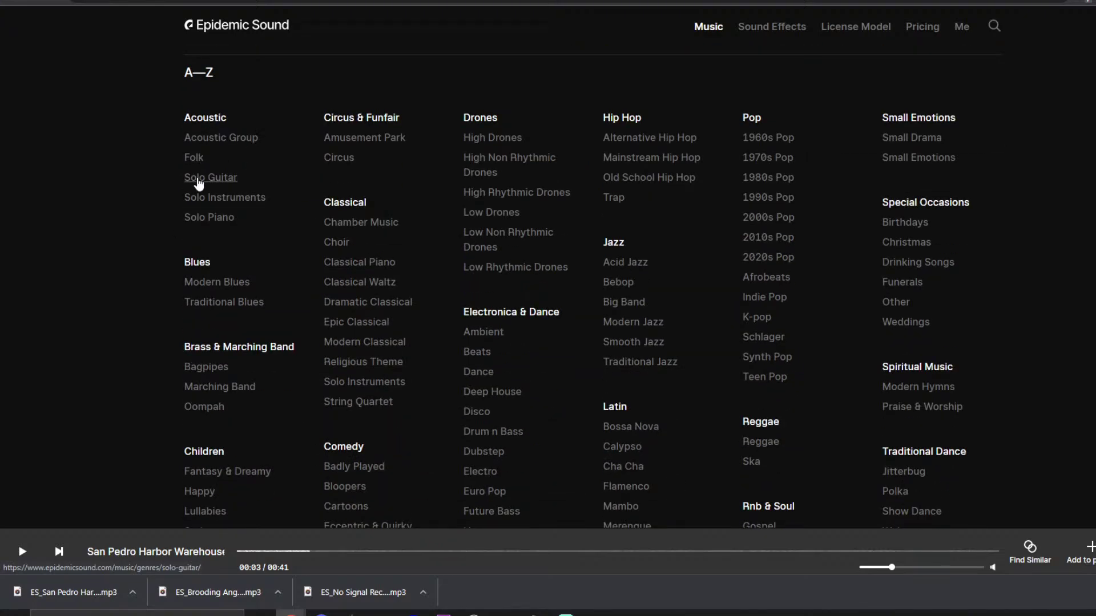
{"action": "left_click", "coordinate": [199, 180]}
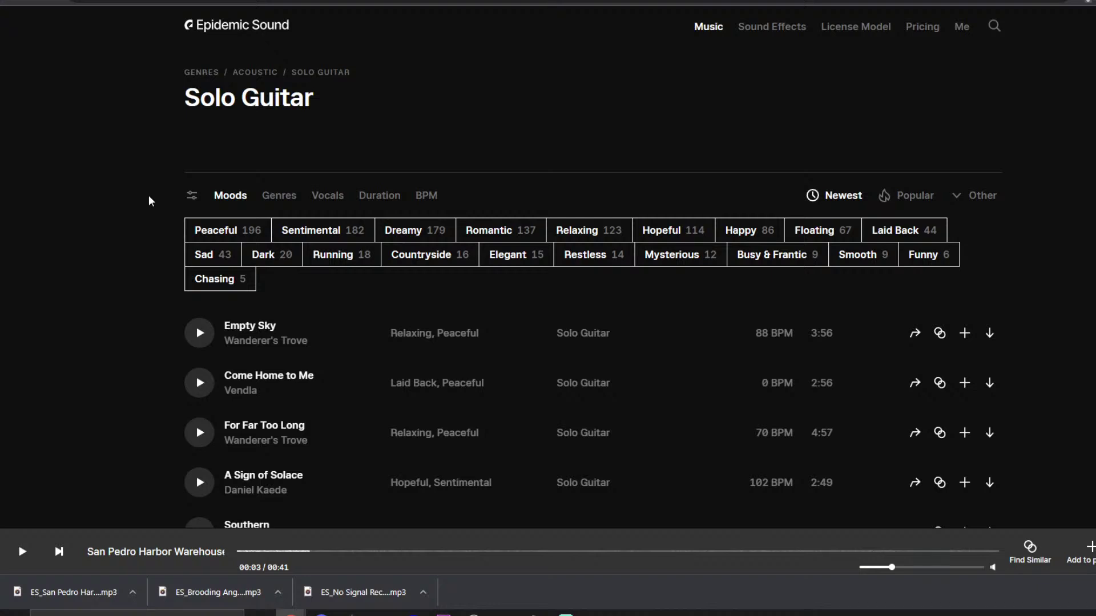
- Filter the Solo Guitar tracks by the Romantic and Dreamy moods
{"action": "scroll", "coordinate": [150, 200], "scroll_direction": "down", "scroll_amount": 1}
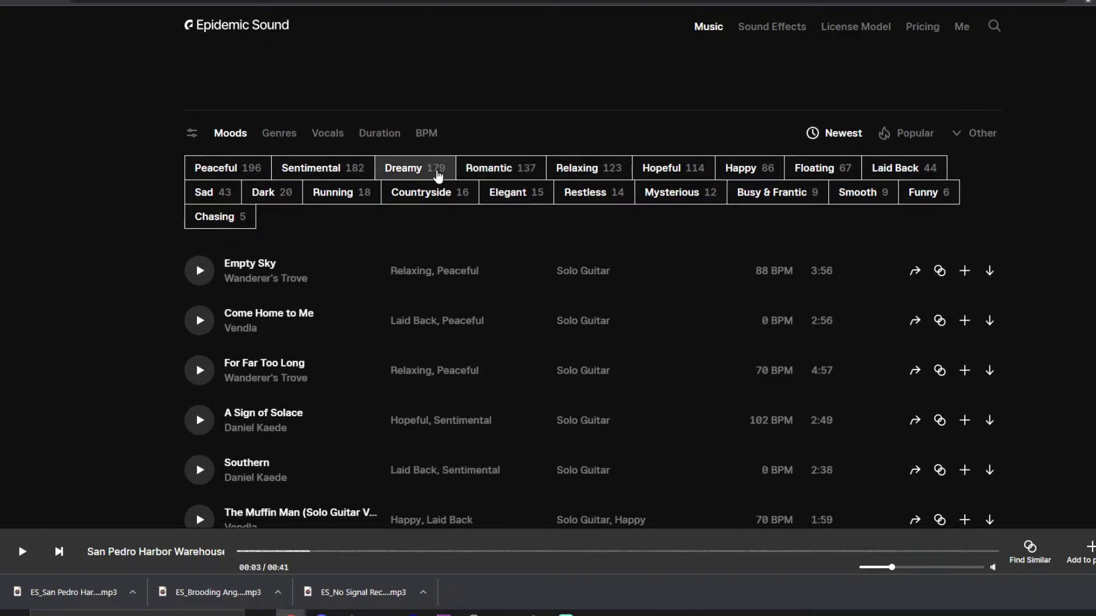
{"action": "left_click", "coordinate": [516, 169]}
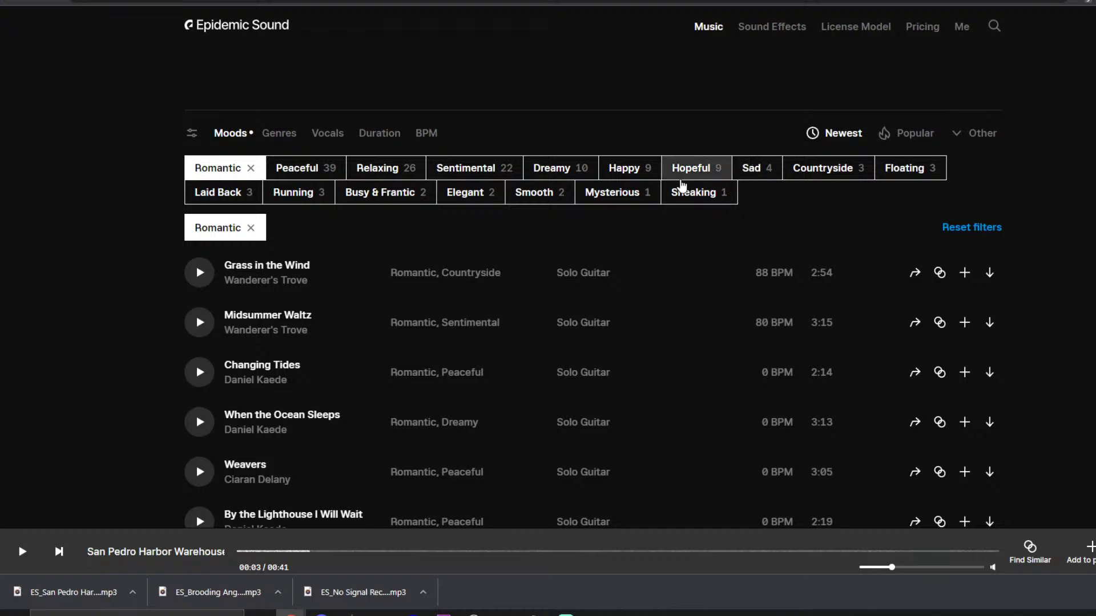
{"action": "left_click", "coordinate": [569, 169]}
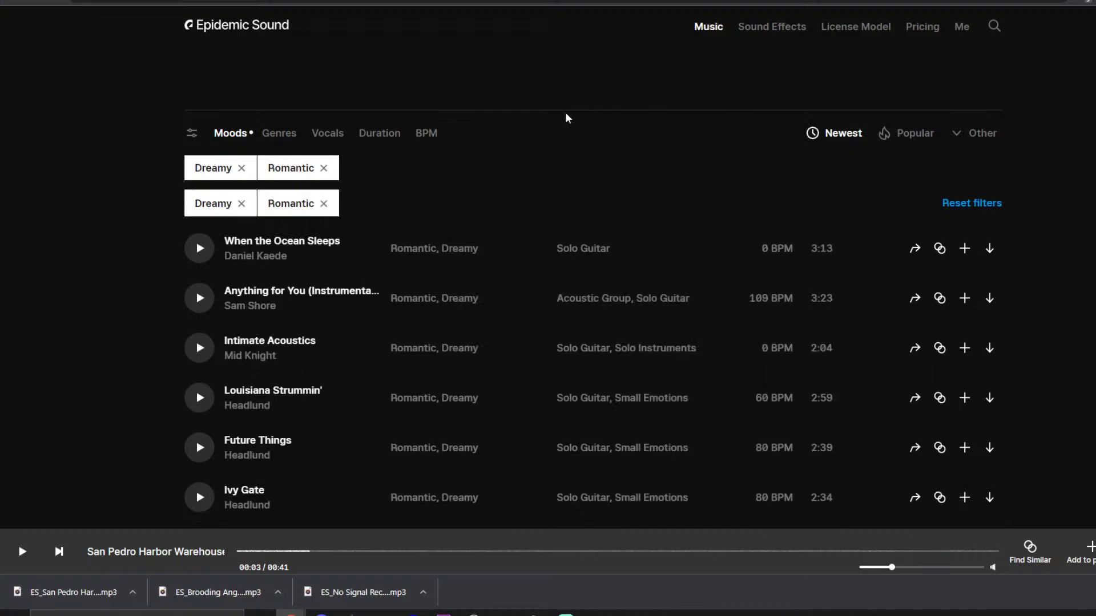
- Preview the track "When the Ocean Sleeps" briefly and pause it
{"action": "scroll", "coordinate": [223, 226], "scroll_direction": "down", "scroll_amount": 1}
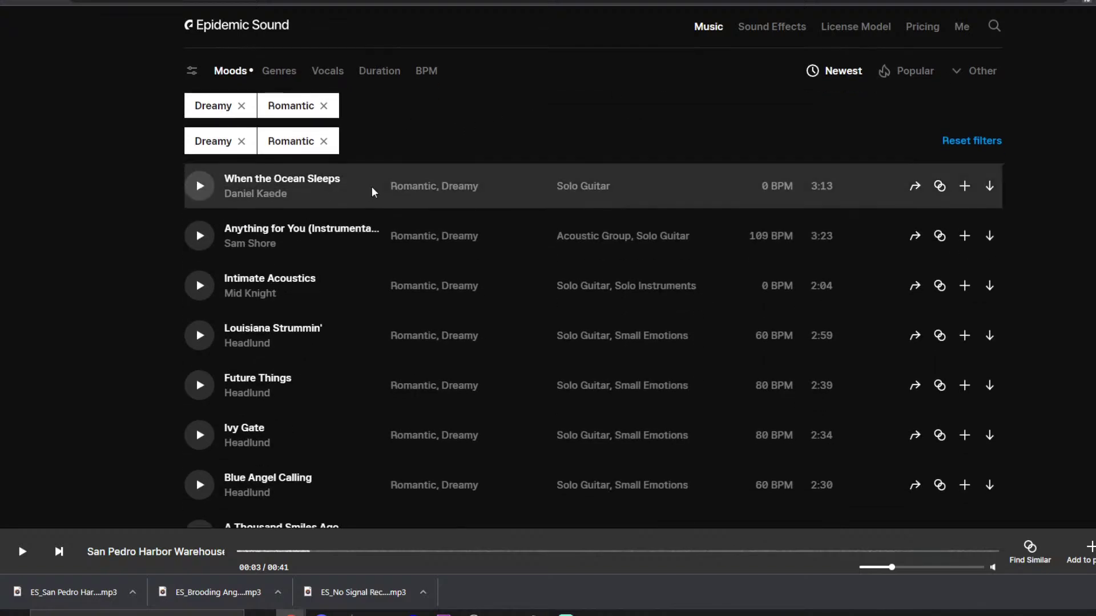
{"action": "left_click", "coordinate": [195, 189]}
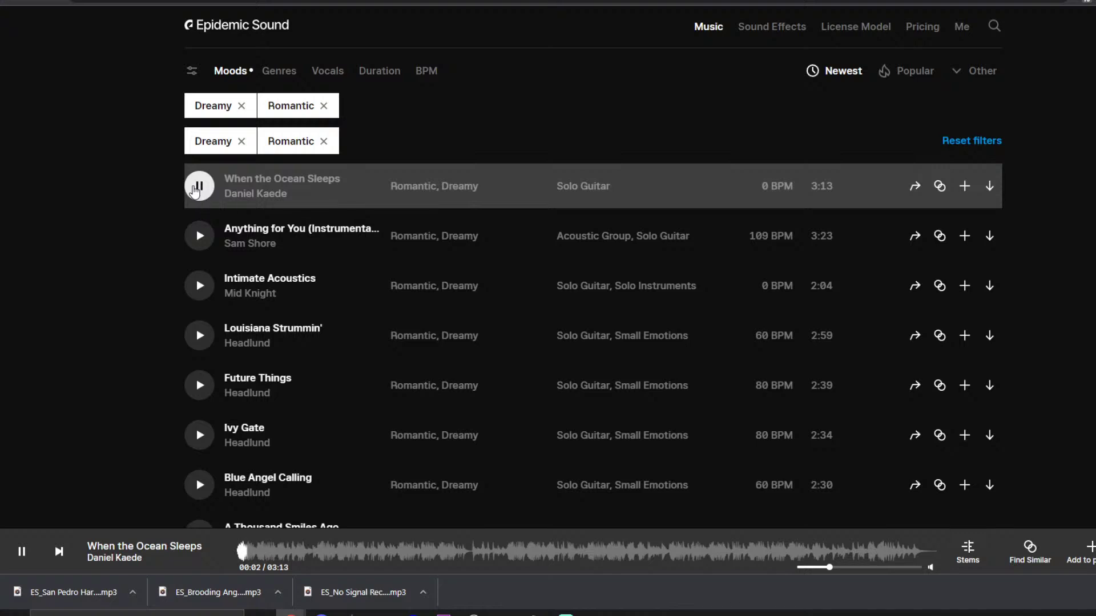
{"action": "left_click", "coordinate": [195, 189]}
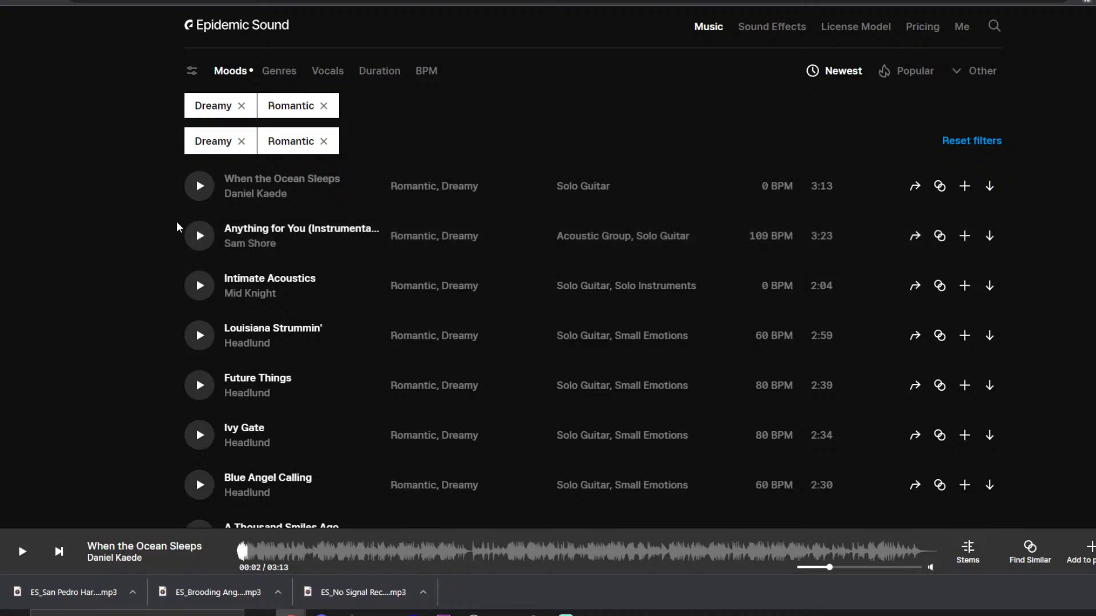
- Look through the filtered Romantic and Dreamy guitar tracks and preview "Love on the Line"
{"action": "scroll", "coordinate": [174, 228], "scroll_direction": "down", "scroll_amount": 4}
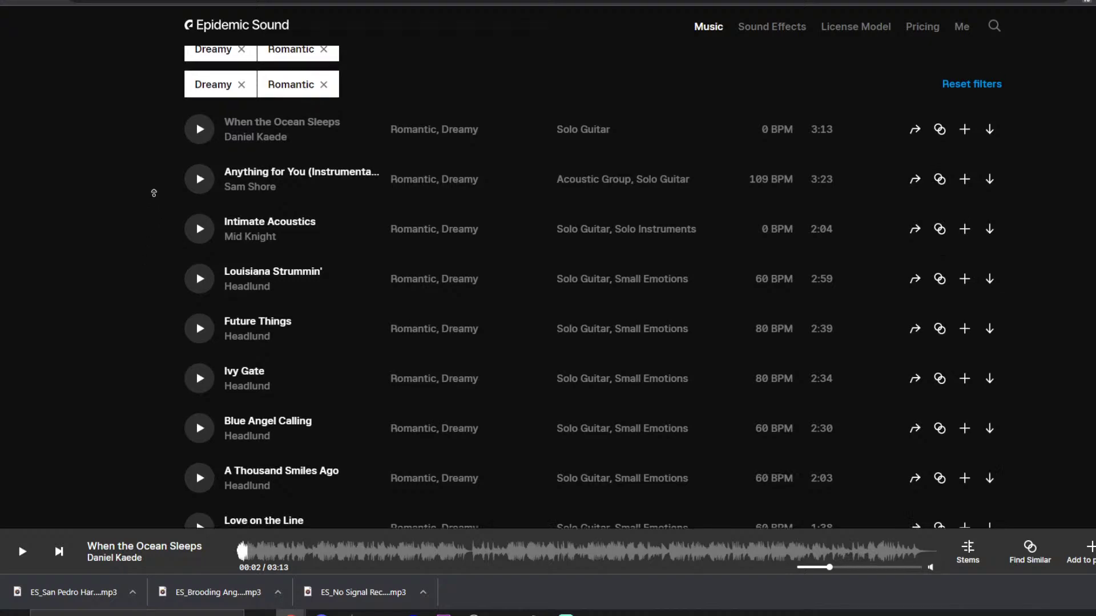
{"action": "scroll", "coordinate": [164, 237], "scroll_direction": "up", "scroll_amount": 5}
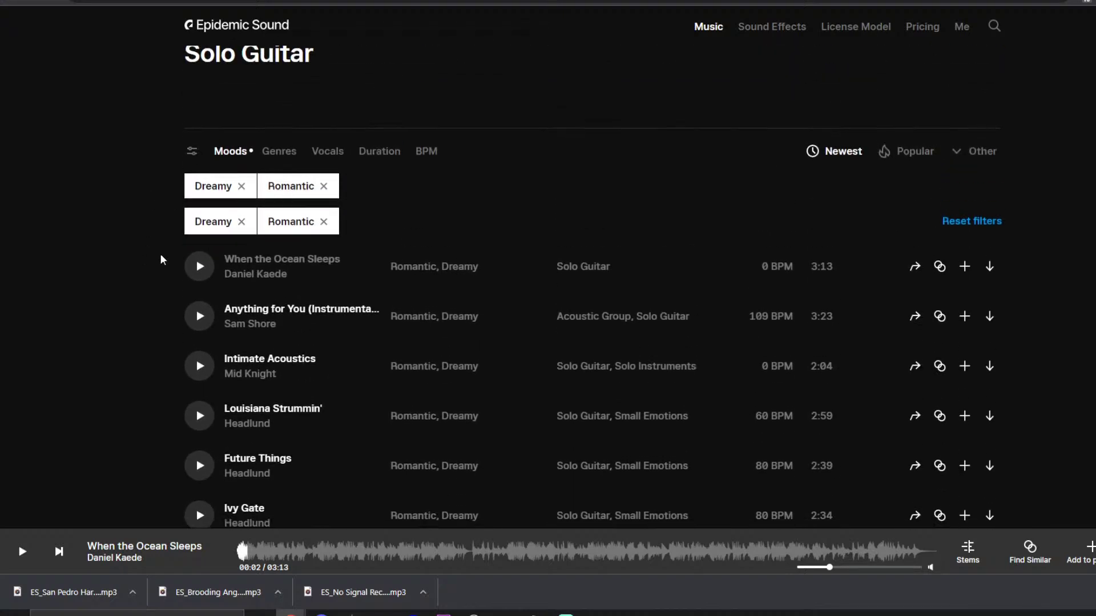
{"action": "scroll", "coordinate": [162, 256], "scroll_direction": "down", "scroll_amount": 3}
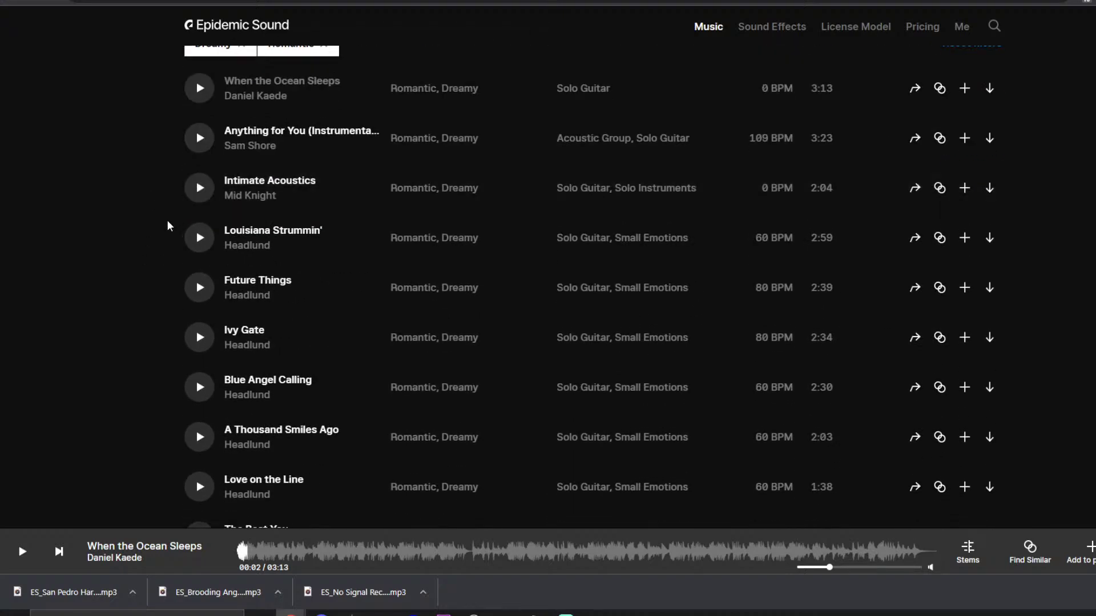
{"action": "scroll", "coordinate": [168, 226], "scroll_direction": "up", "scroll_amount": 1}
{"action": "scroll", "coordinate": [173, 222], "scroll_direction": "up", "scroll_amount": 1}
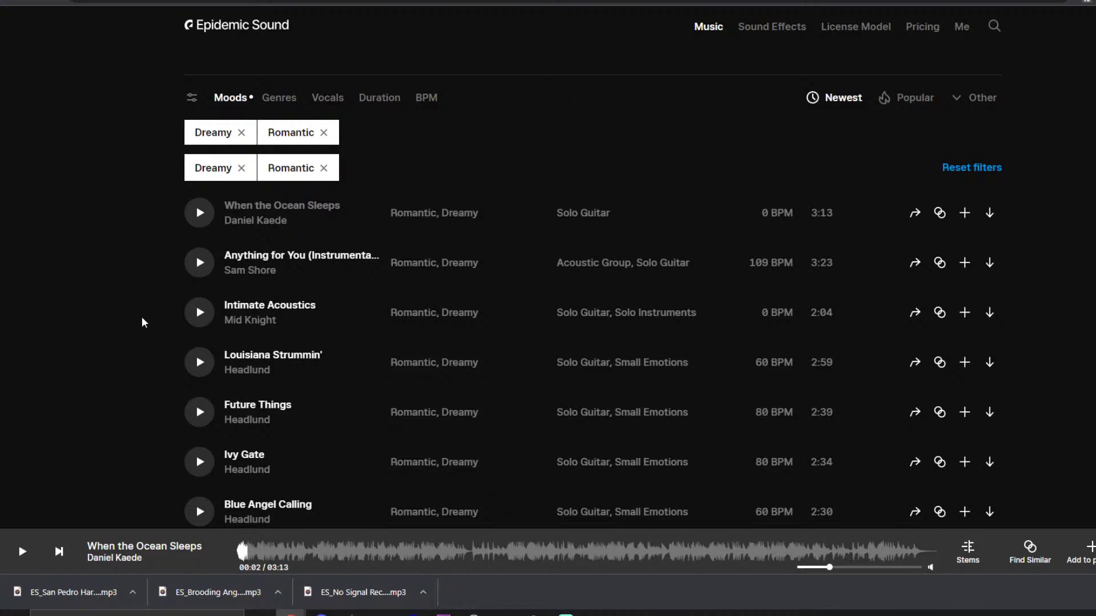
{"action": "middle_click", "coordinate": [152, 242]}
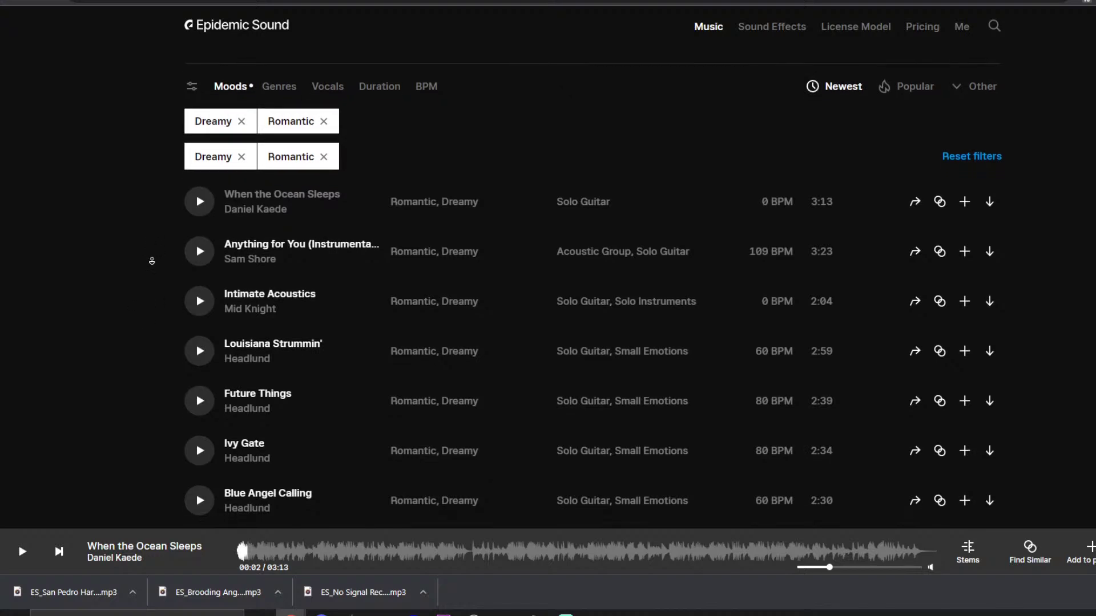
{"action": "middle_click", "coordinate": [153, 262]}
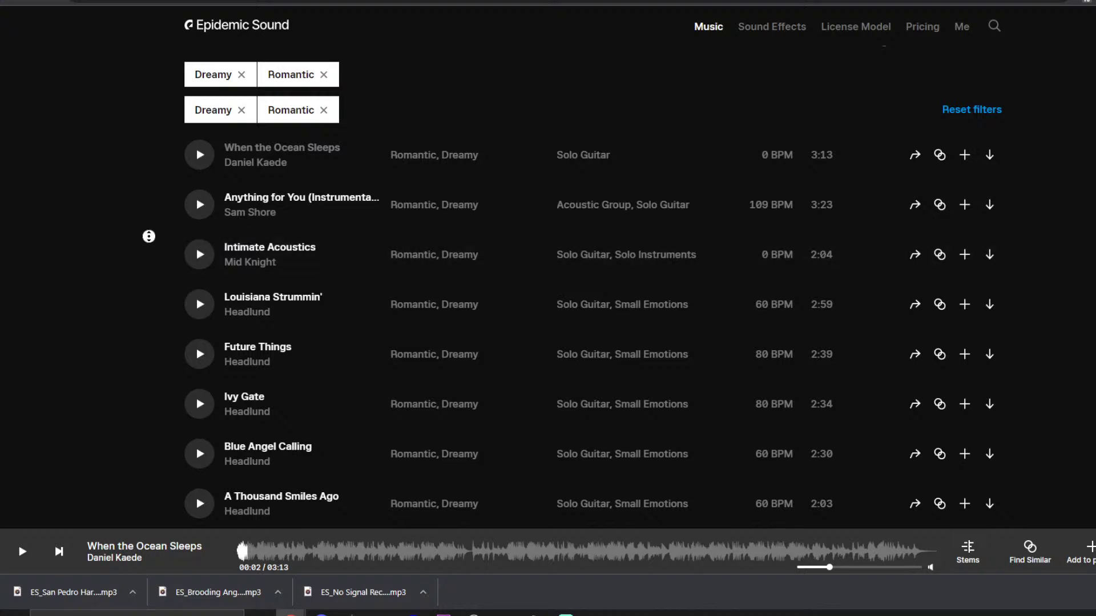
{"action": "scroll", "coordinate": [151, 257], "scroll_direction": "down", "scroll_amount": 1}
{"action": "scroll", "coordinate": [151, 274], "scroll_direction": "down", "scroll_amount": 1}
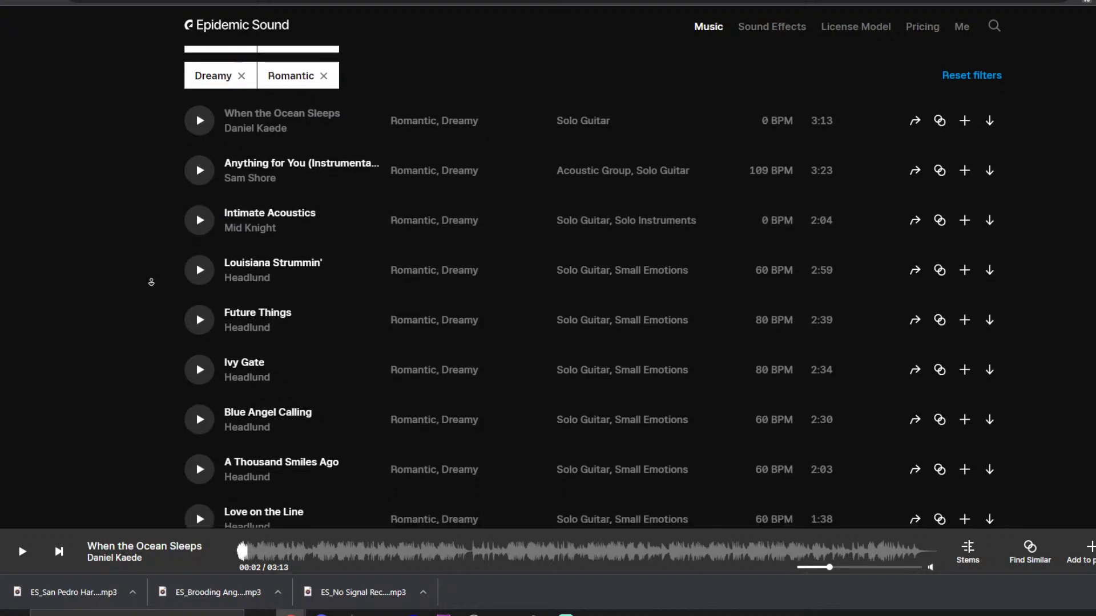
{"action": "scroll", "coordinate": [152, 294], "scroll_direction": "down", "scroll_amount": 3}
{"action": "scroll", "coordinate": [152, 299], "scroll_direction": "down", "scroll_amount": 1}
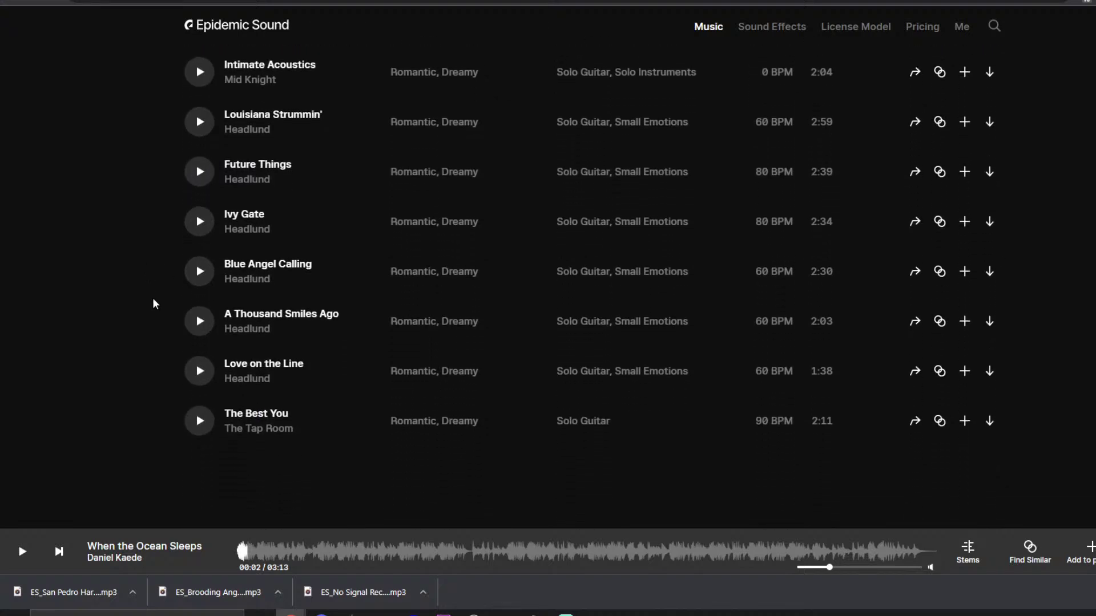
{"action": "scroll", "coordinate": [150, 311], "scroll_direction": "down", "scroll_amount": 1}
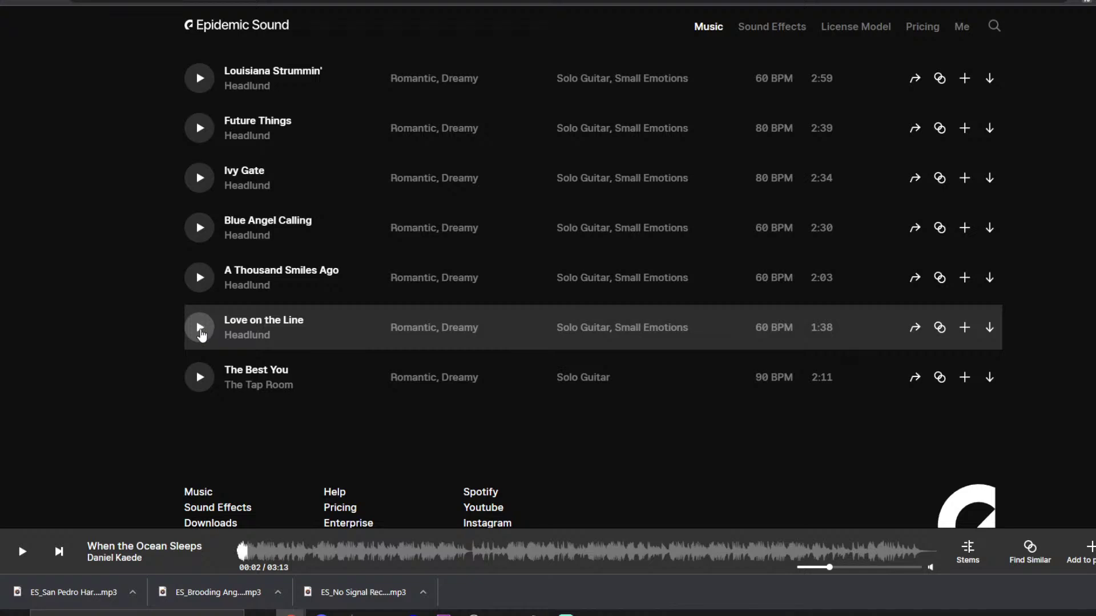
{"action": "left_click", "coordinate": [200, 328]}
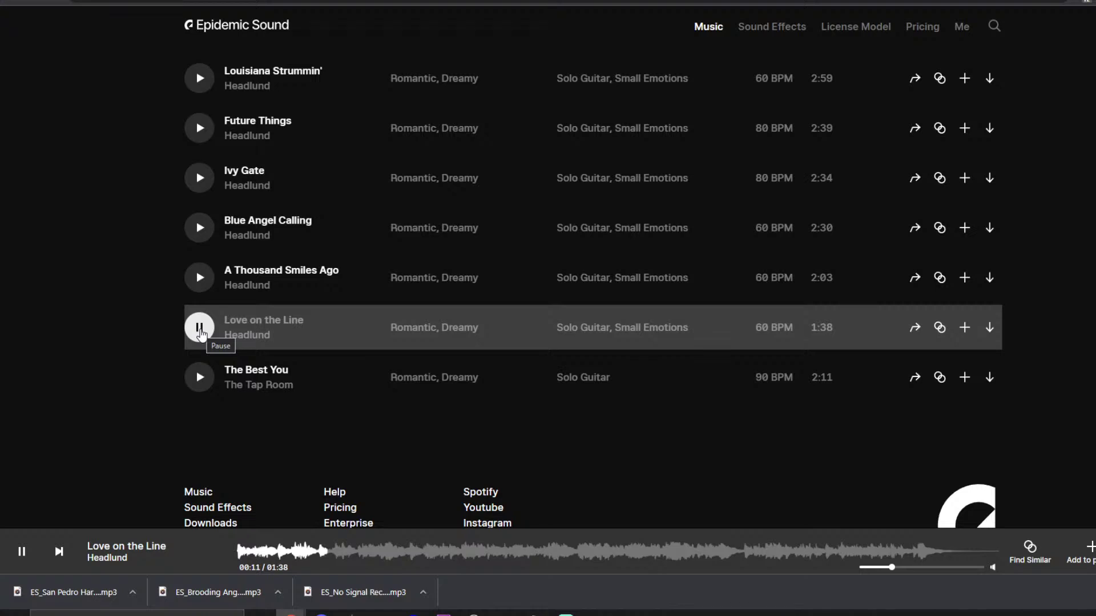
- Pause the preview of "Love on the Line" and download the track's full mix as mp3
{"action": "left_click", "coordinate": [200, 331]}
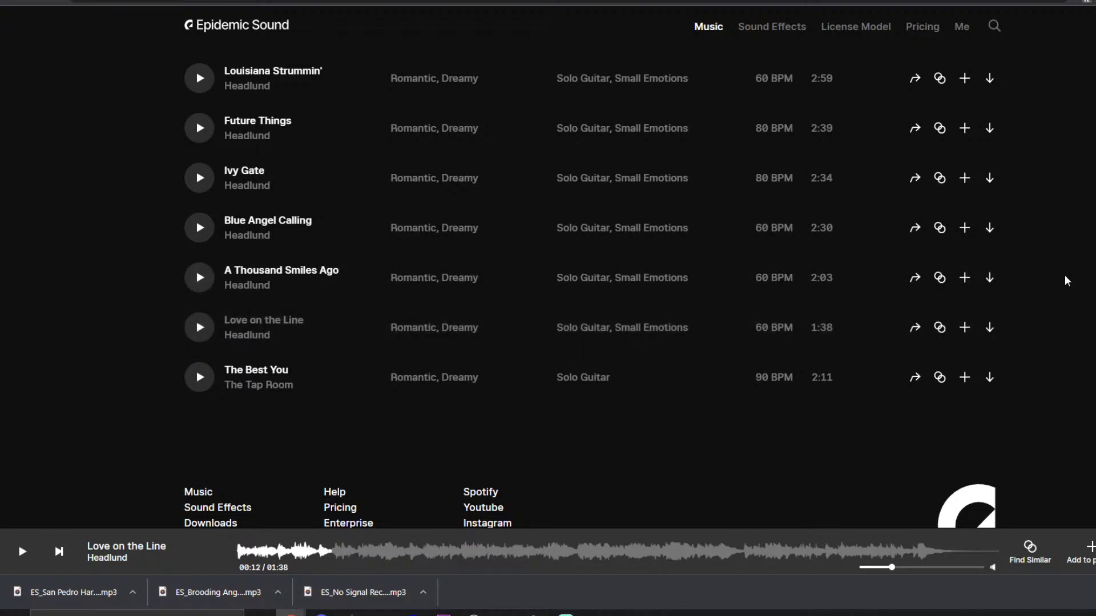
{"action": "left_click", "coordinate": [990, 328]}
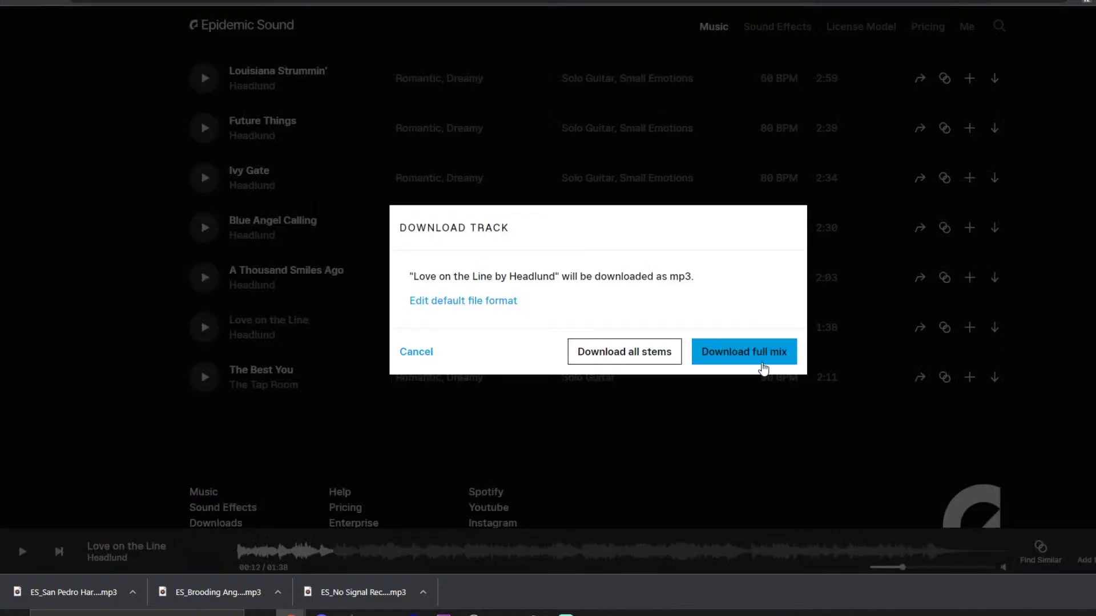
{"action": "left_click", "coordinate": [760, 360]}
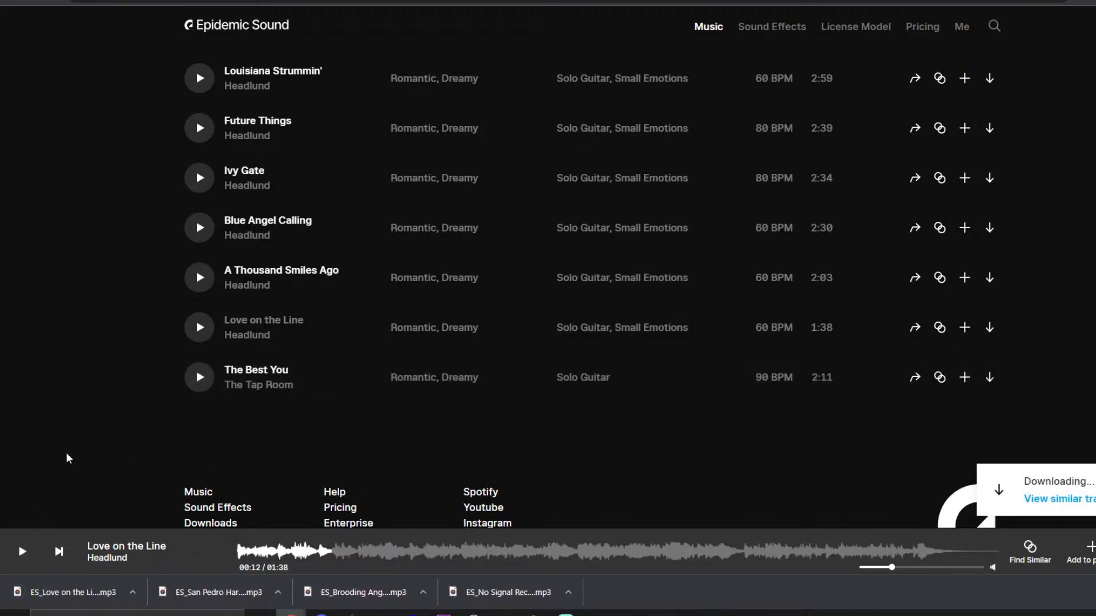
{"action": "scroll", "coordinate": [66, 454], "scroll_direction": "up", "scroll_amount": 2}
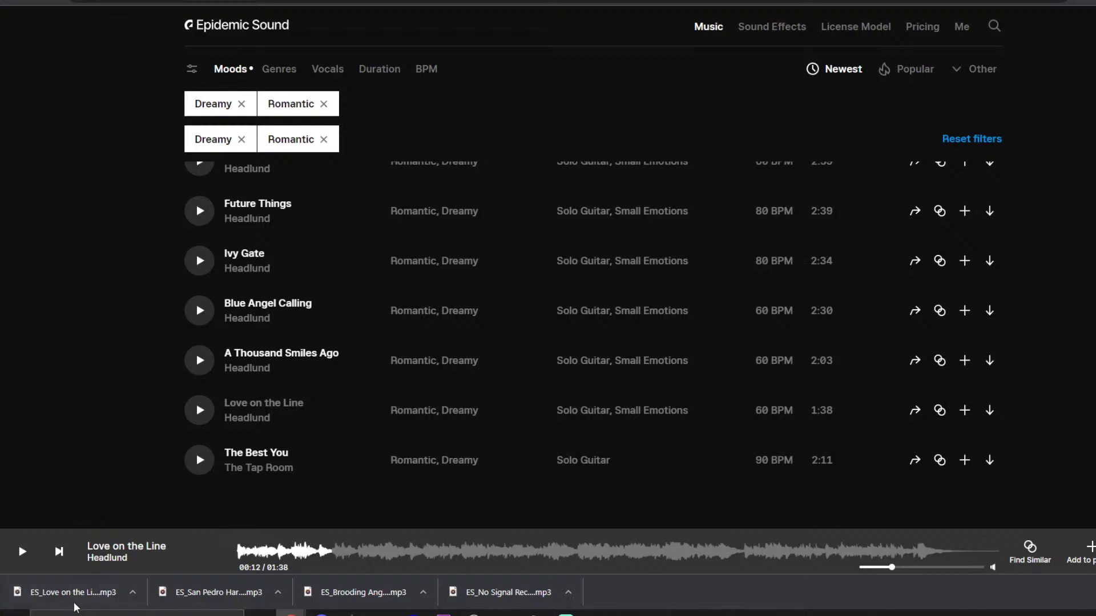
- Switch to Premiere Pro and place the downloaded "Love on the Line" on track A3, starting with the A1 audio under the Overindulgers clip
{"action": "left_click_drag", "start_coordinate": [71, 593], "coordinate": [377, 545]}
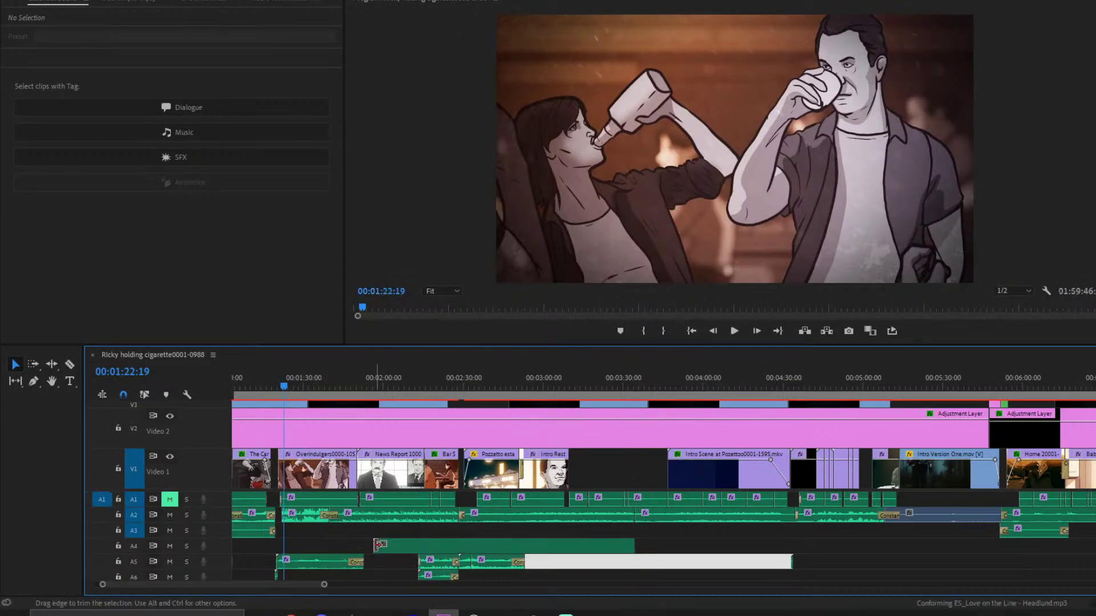
{"action": "scroll", "coordinate": [376, 548], "scroll_direction": "up", "scroll_amount": 2}
{"action": "left_click_drag", "start_coordinate": [708, 545], "coordinate": [429, 537]}
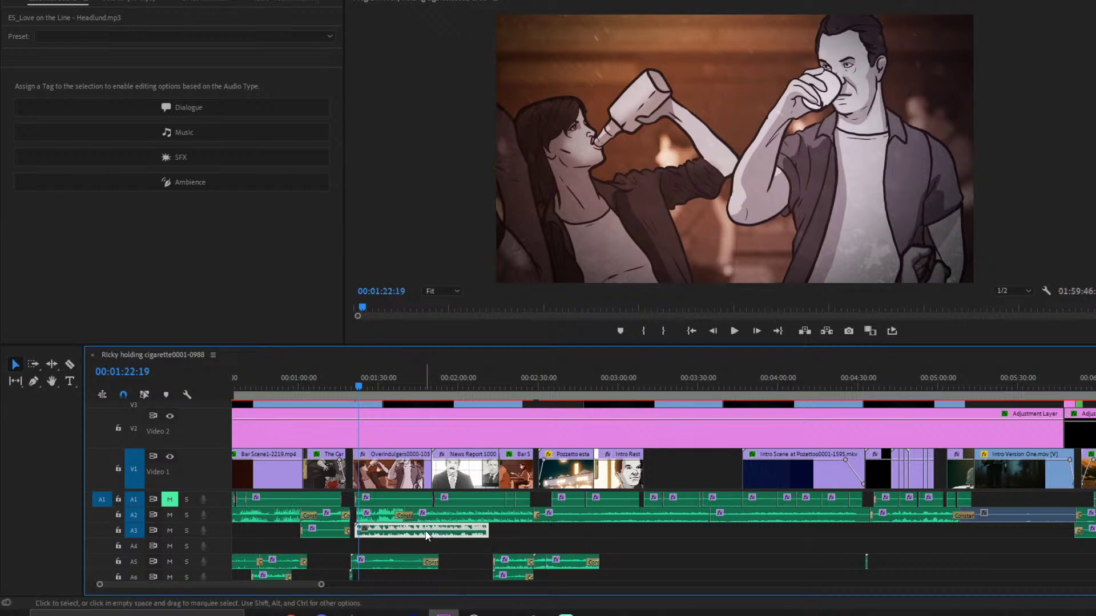
- Split the "Love on the Line" clip at 00:01:39:04, delete the remainder, and extend the kept part's end slightly
{"action": "left_click_drag", "start_coordinate": [321, 585], "coordinate": [197, 584]}
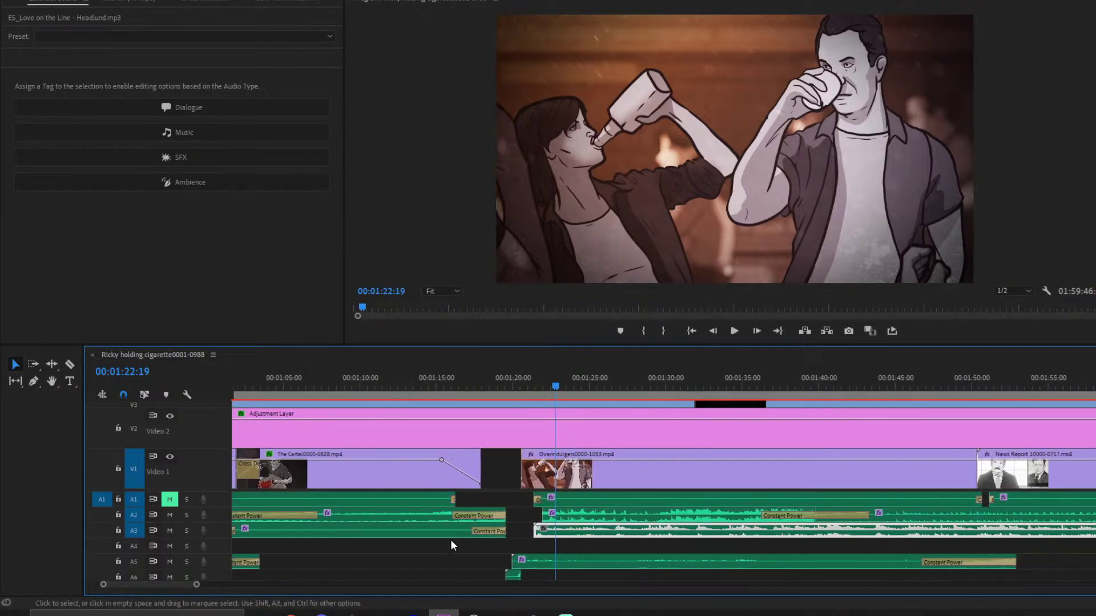
{"action": "scroll", "coordinate": [474, 545], "scroll_direction": "right", "scroll_amount": 5}
{"action": "left_click", "coordinate": [600, 379]}
{"action": "key", "text": "ctrl+k"}
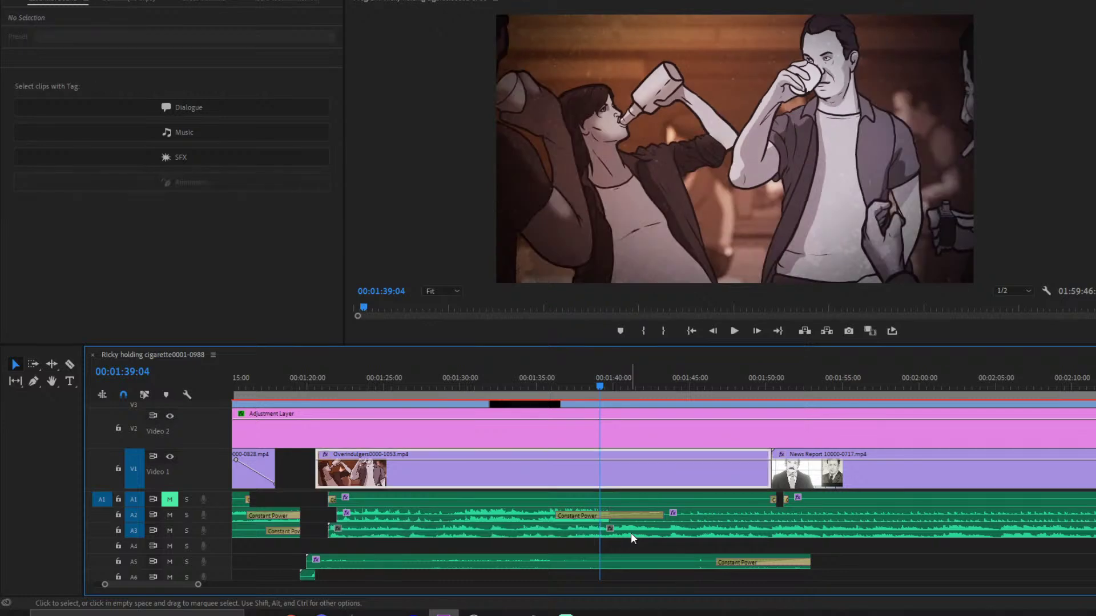
{"action": "left_click", "coordinate": [631, 533]}
{"action": "key", "text": "Delete"}
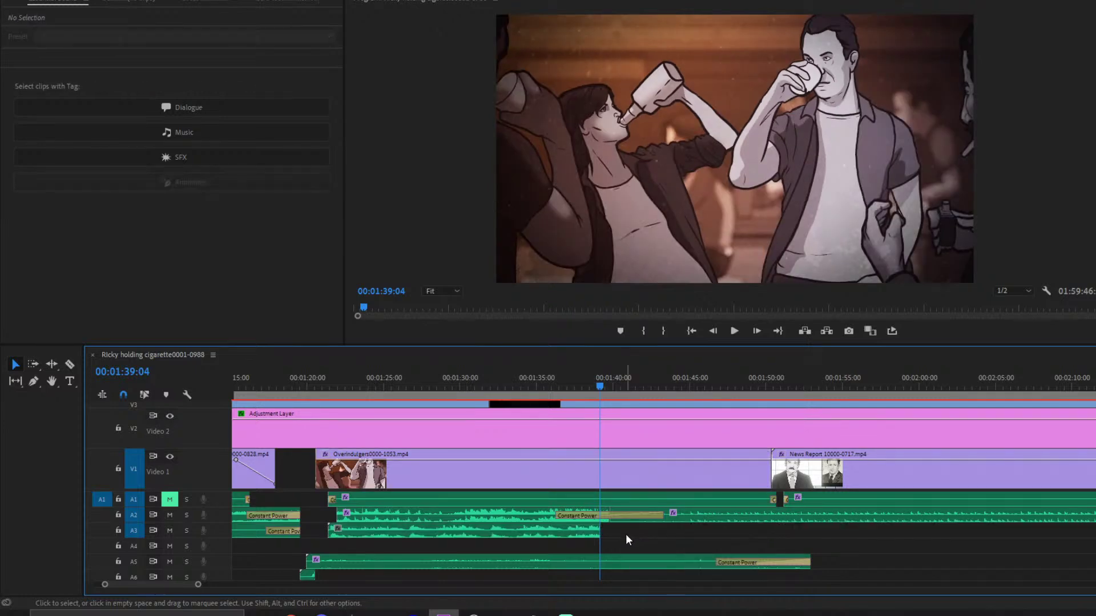
{"action": "left_click_drag", "start_coordinate": [603, 530], "coordinate": [609, 530]}
- Try replacing the A2 music under the Overindulgers clip with "Love on the Line" at a -22.5 dB clip level, and undo it
{"action": "left_click", "coordinate": [455, 532]}
{"action": "left_click_drag", "start_coordinate": [454, 529], "coordinate": [454, 513]}
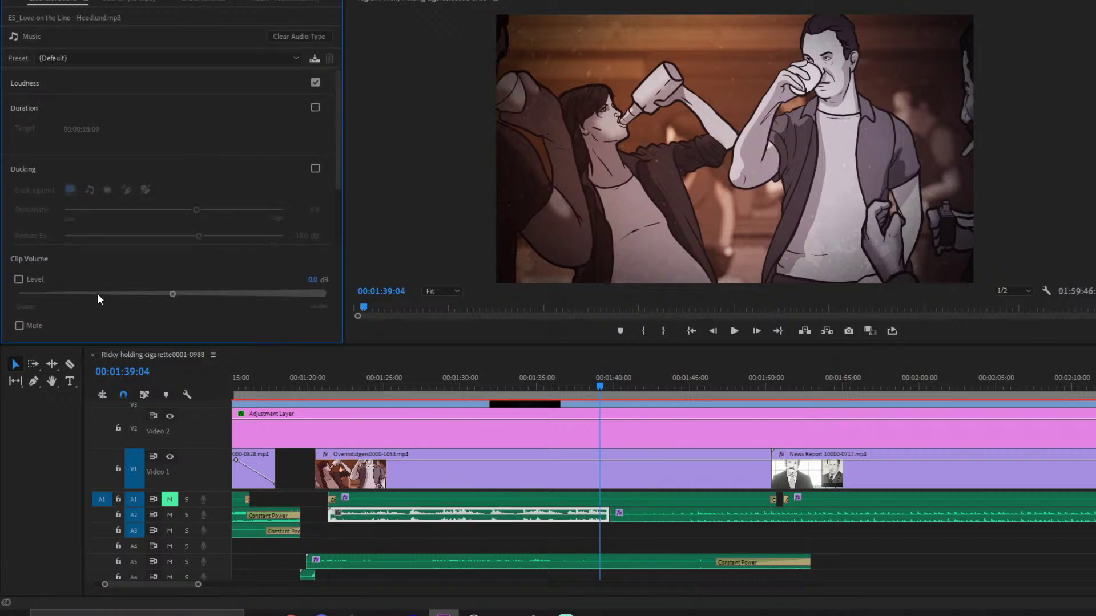
{"action": "left_click", "coordinate": [80, 293]}
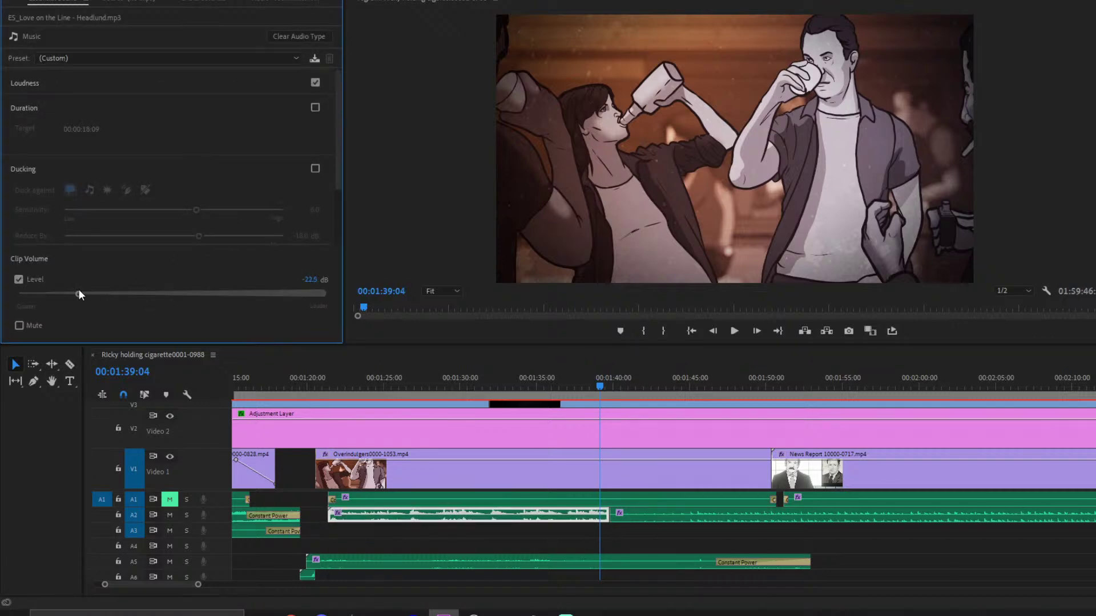
{"action": "left_click", "coordinate": [658, 517]}
{"action": "scroll", "coordinate": [464, 498], "scroll_direction": "up", "scroll_amount": 3}
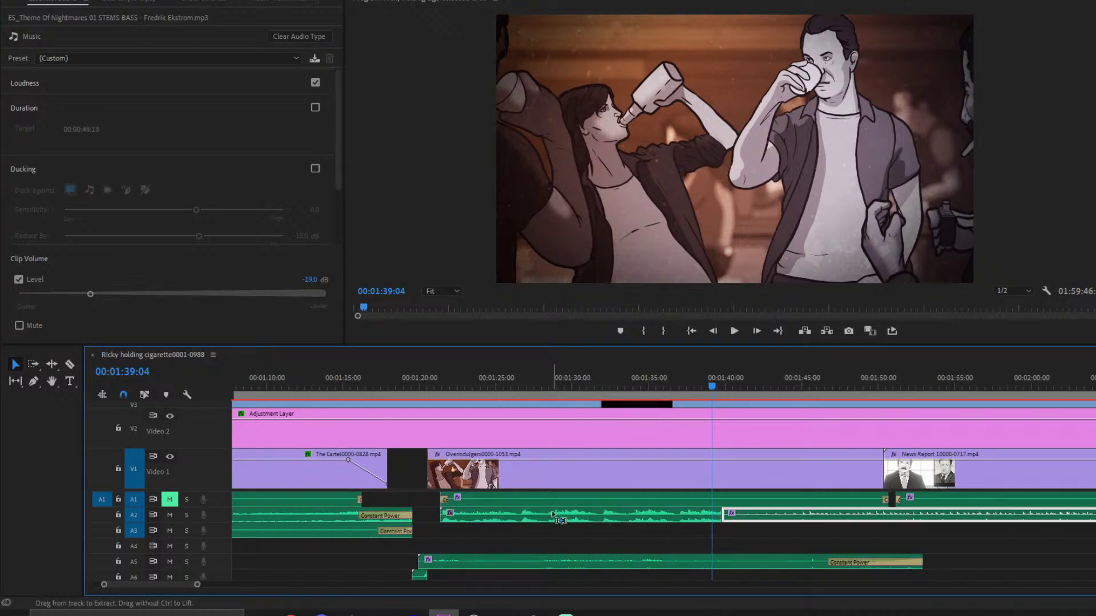
{"action": "key", "text": "ctrl+z"}
{"action": "key", "text": "ctrl+z"}
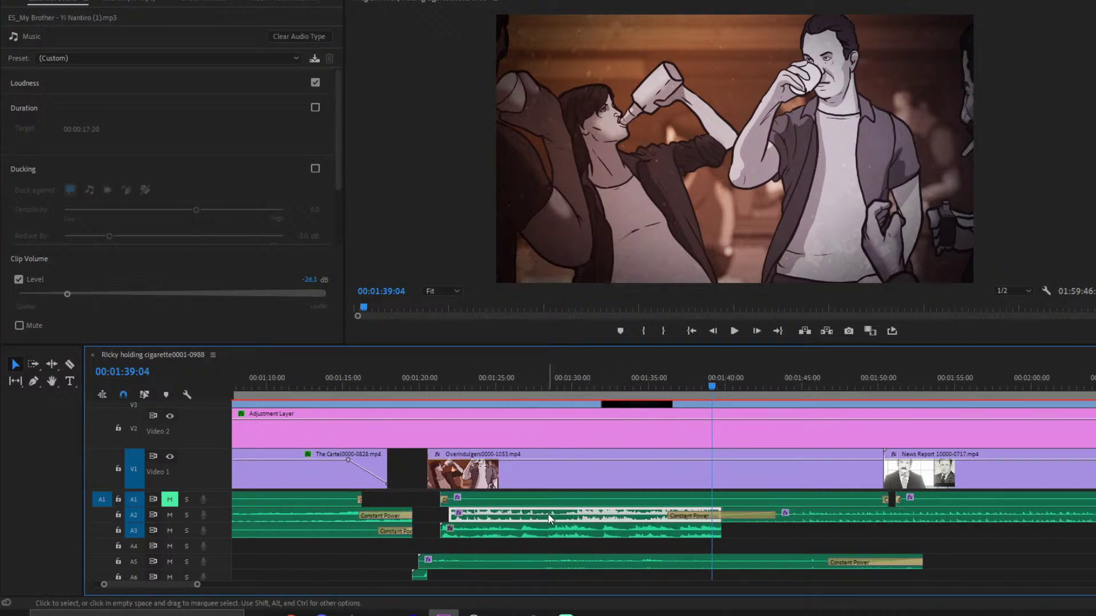
- Tag "Love on the Line" as Music, set its clip level to -22.1 dB, and overwrite the "My Brother" clip on track A2 with it
{"action": "left_click", "coordinate": [545, 530]}
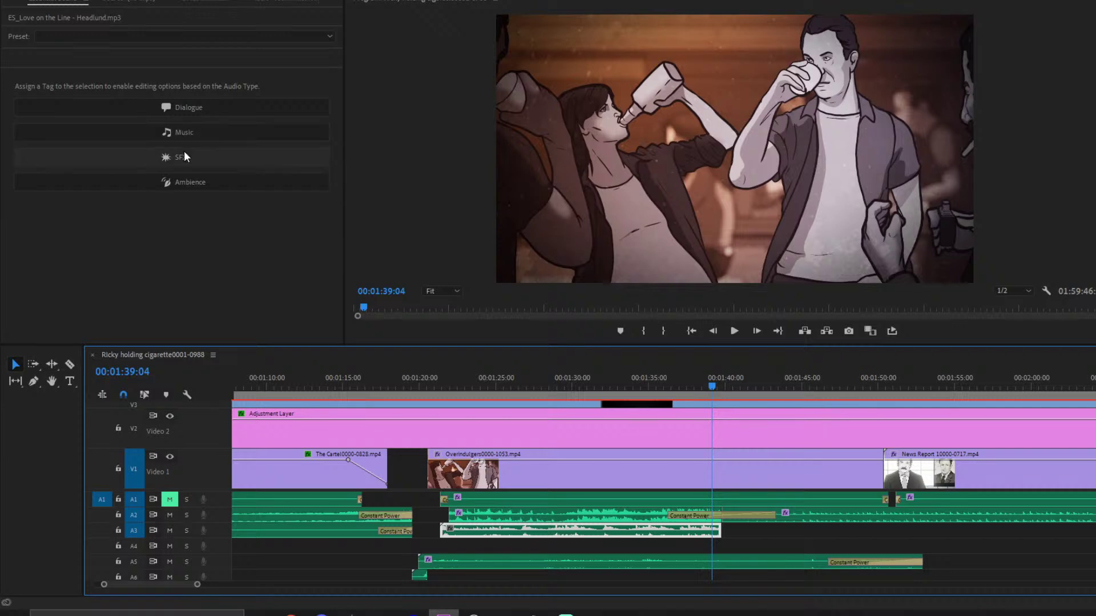
{"action": "left_click", "coordinate": [182, 132]}
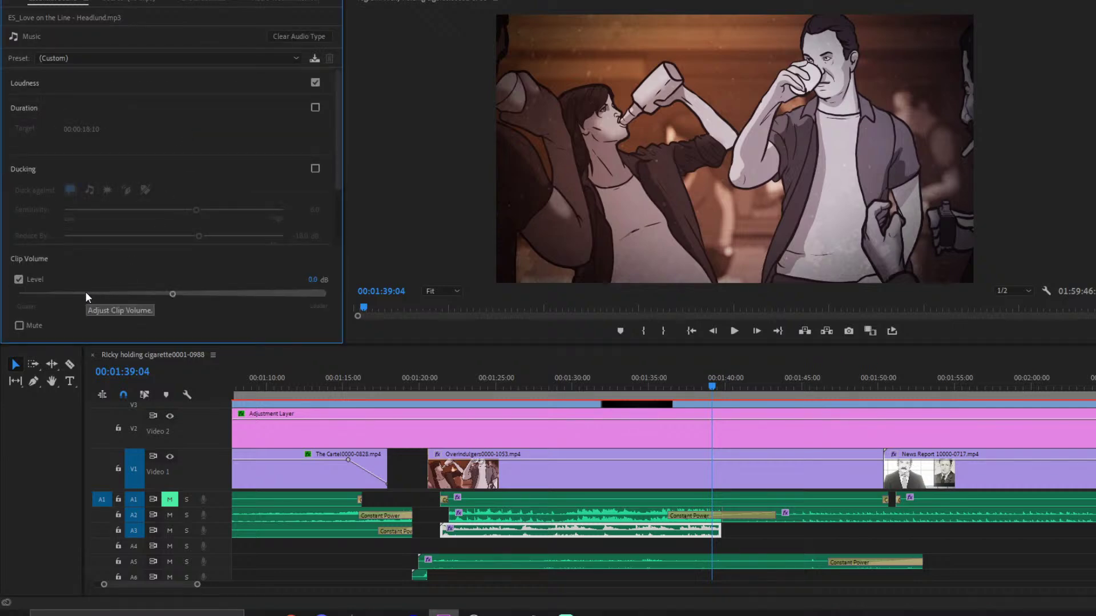
{"action": "left_click_drag", "start_coordinate": [81, 294], "coordinate": [80, 292]}
{"action": "mouse_move", "coordinate": [570, 526]}
{"action": "left_mouse_down"}
{"action": "mouse_move", "coordinate": [559, 520]}
{"action": "mouse_move", "coordinate": [569, 517]}
{"action": "left_mouse_up"}
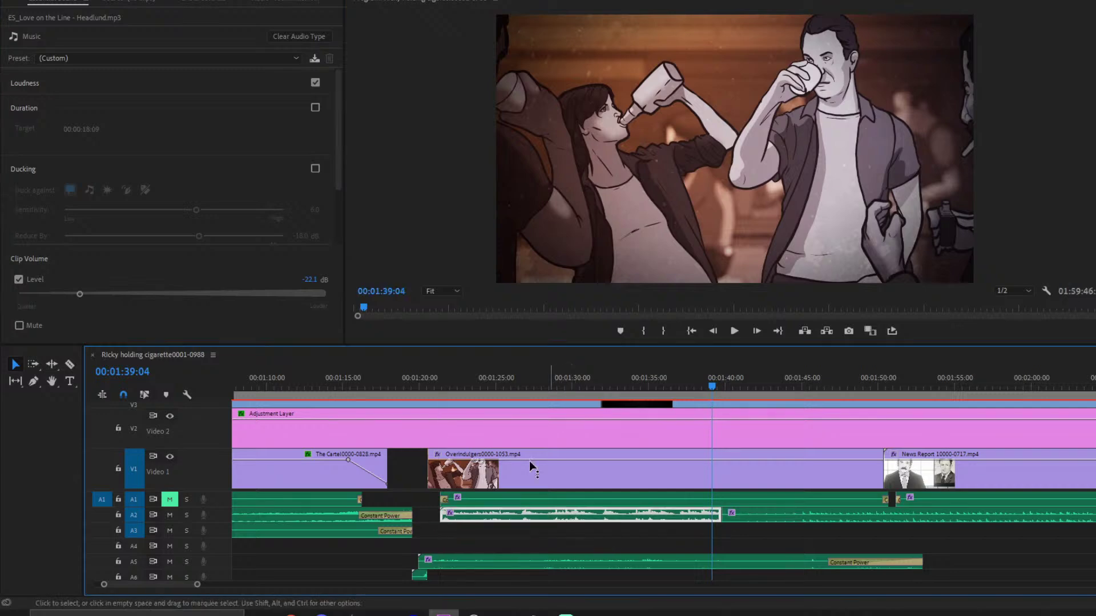
- Move "Love on the Line" earlier to start at 00:01:19:23 and add a slightly lengthened default audio transition at its start
{"action": "left_click", "coordinate": [437, 384]}
{"action": "left_click_drag", "start_coordinate": [478, 519], "coordinate": [456, 518]}
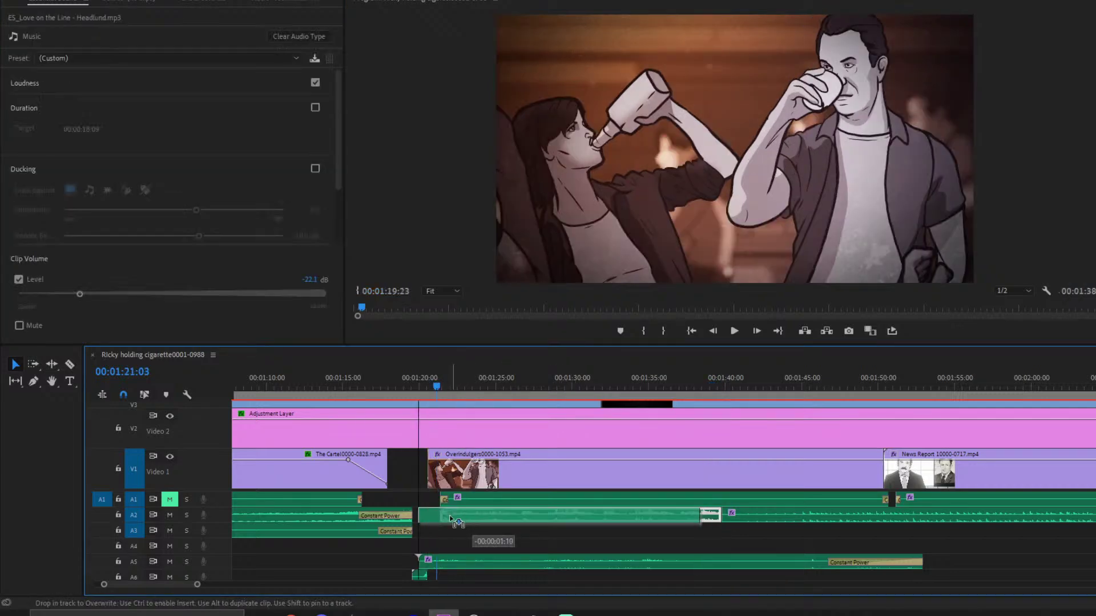
{"action": "right_click", "coordinate": [421, 509]}
{"action": "left_click", "coordinate": [457, 487]}
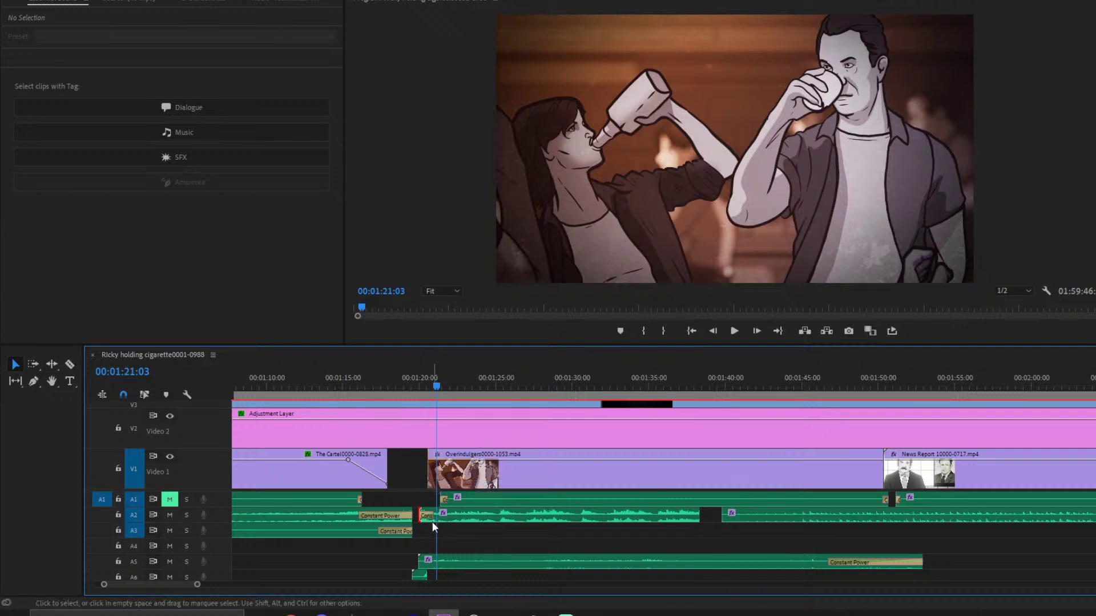
{"action": "left_click_drag", "start_coordinate": [429, 516], "coordinate": [440, 516]}
- Play back the lead-in to the bar scene and shift "Love on the Line" later to start at 00:01:20:14 with the Overindulgers clip
{"action": "left_click_drag", "start_coordinate": [409, 387], "coordinate": [353, 395]}
{"action": "key", "text": "space"}
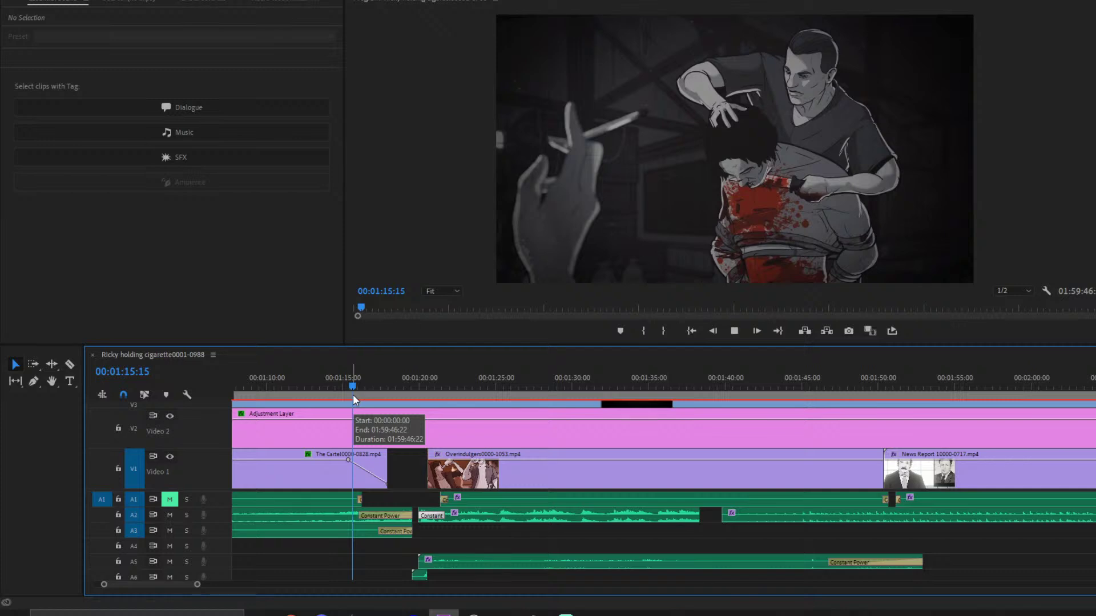
{"action": "left_click", "coordinate": [408, 484]}
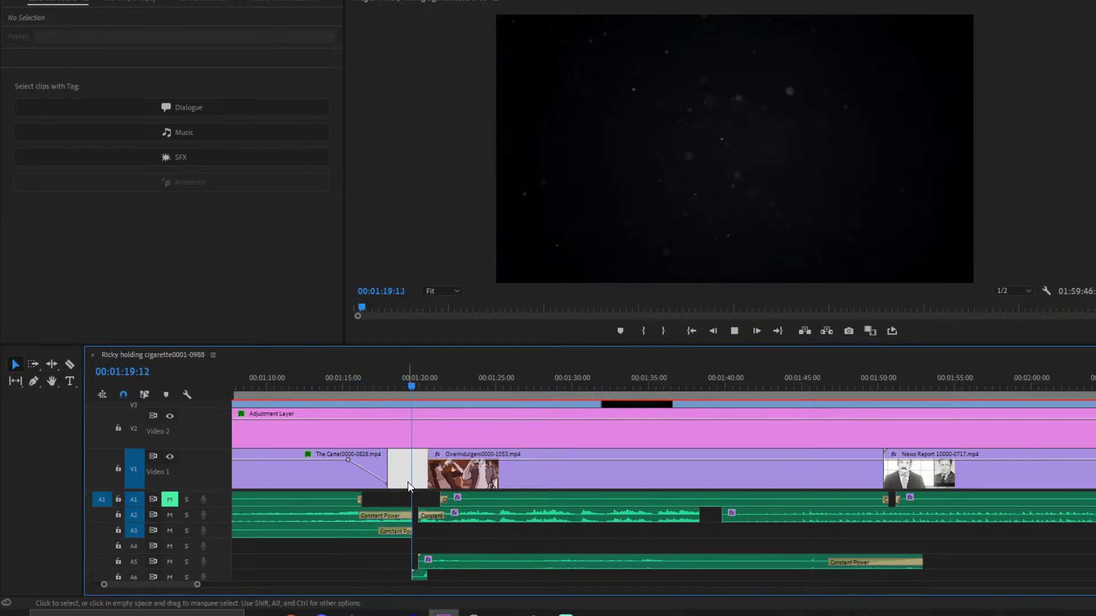
{"action": "key", "text": "space"}
{"action": "left_click", "coordinate": [460, 520]}
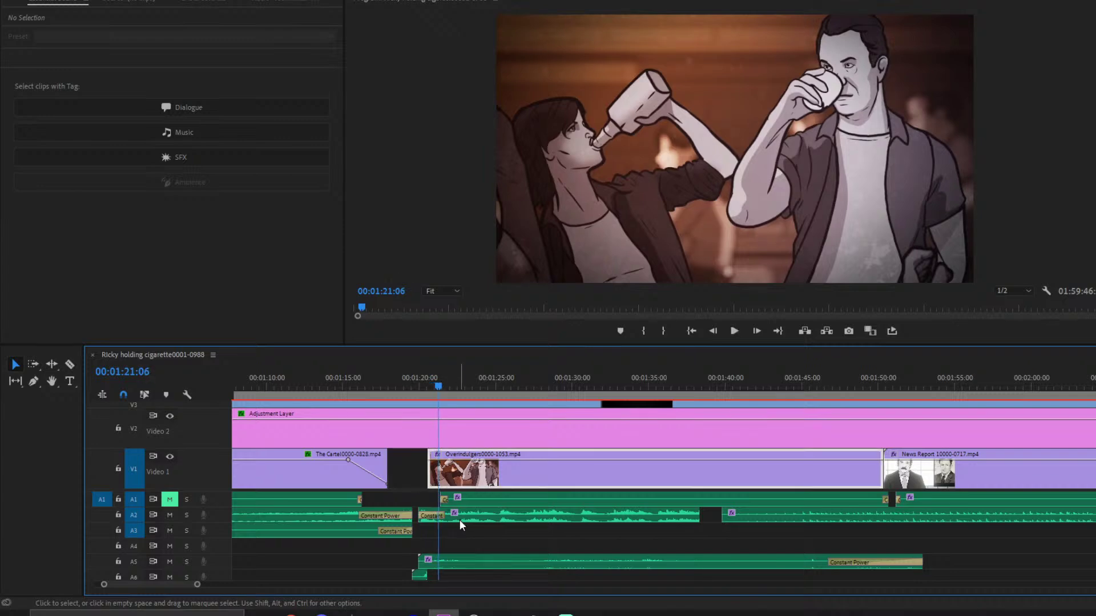
{"action": "left_click_drag", "start_coordinate": [465, 521], "coordinate": [474, 521]}
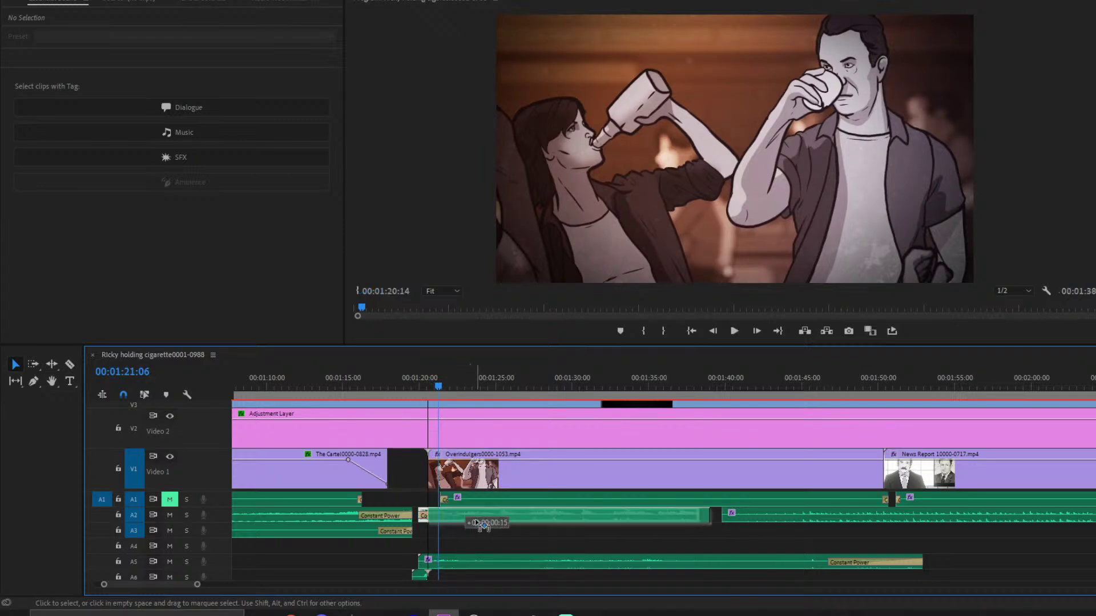
- Replay the music's entrance into the bar scene and examine its timing against the surrounding audio tracks
{"action": "left_click_drag", "start_coordinate": [411, 378], "coordinate": [392, 379]}
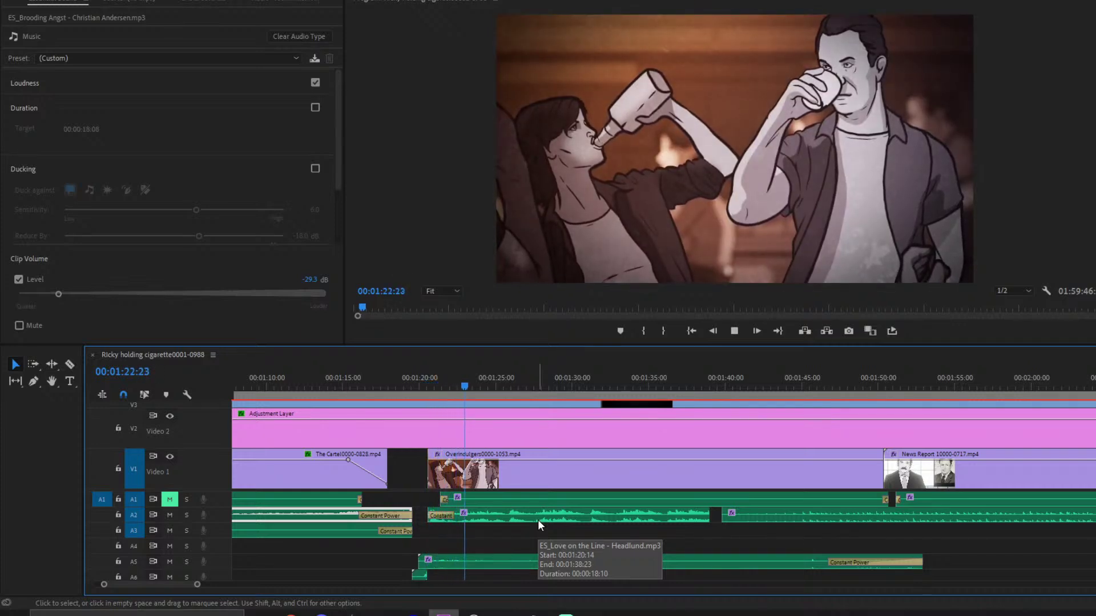
{"action": "key", "text": "space"}
{"action": "key", "text": "d"}
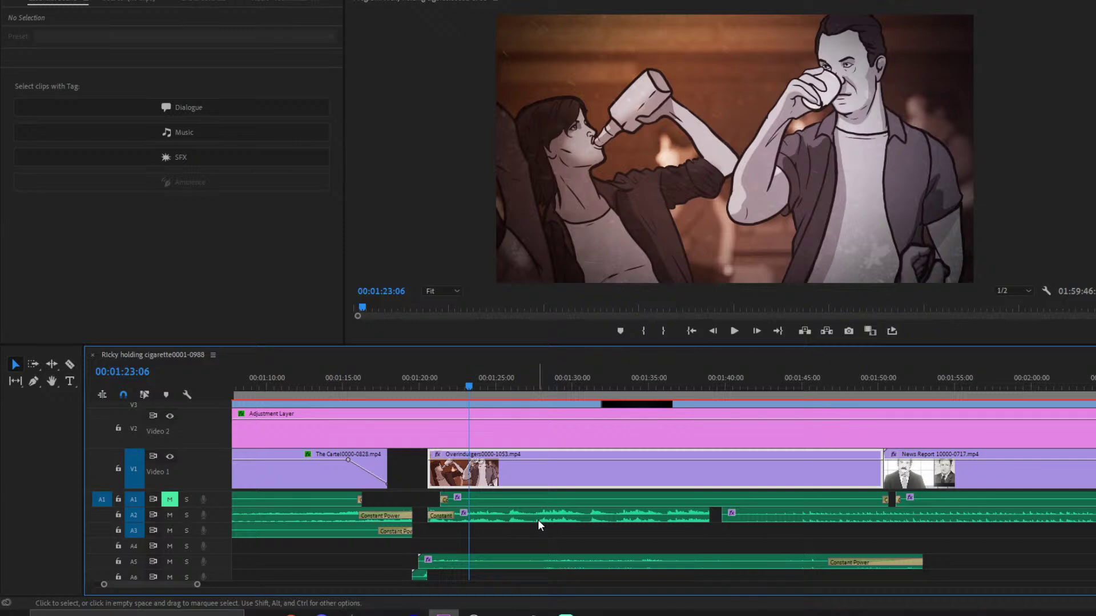
{"action": "left_click", "coordinate": [491, 516]}
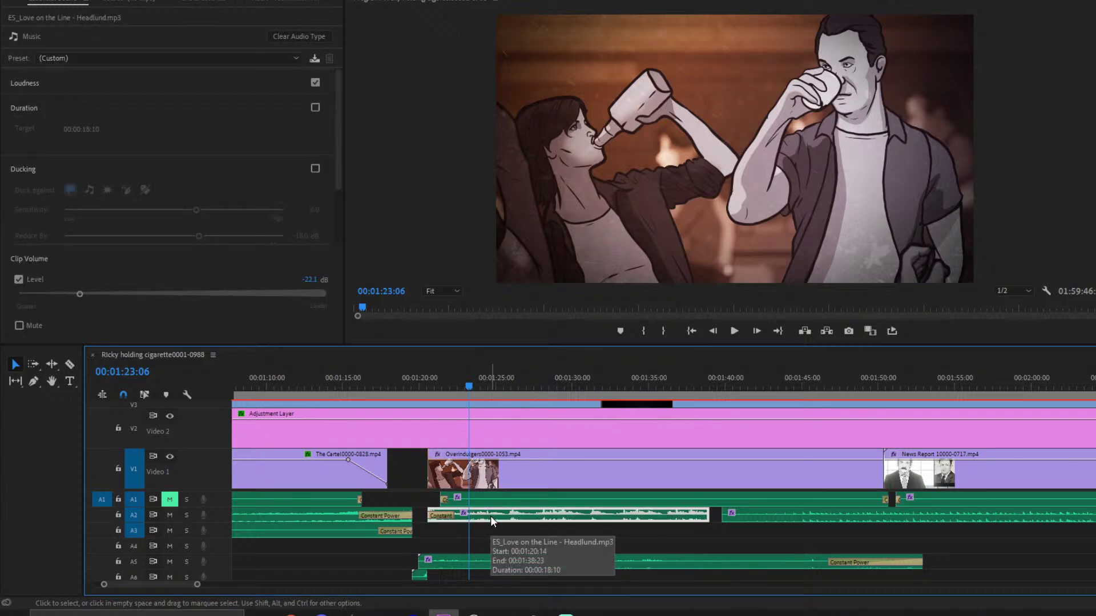
{"action": "left_click_drag", "start_coordinate": [494, 512], "coordinate": [488, 519]}
{"action": "scroll", "coordinate": [400, 537], "scroll_direction": "right", "scroll_amount": 2}
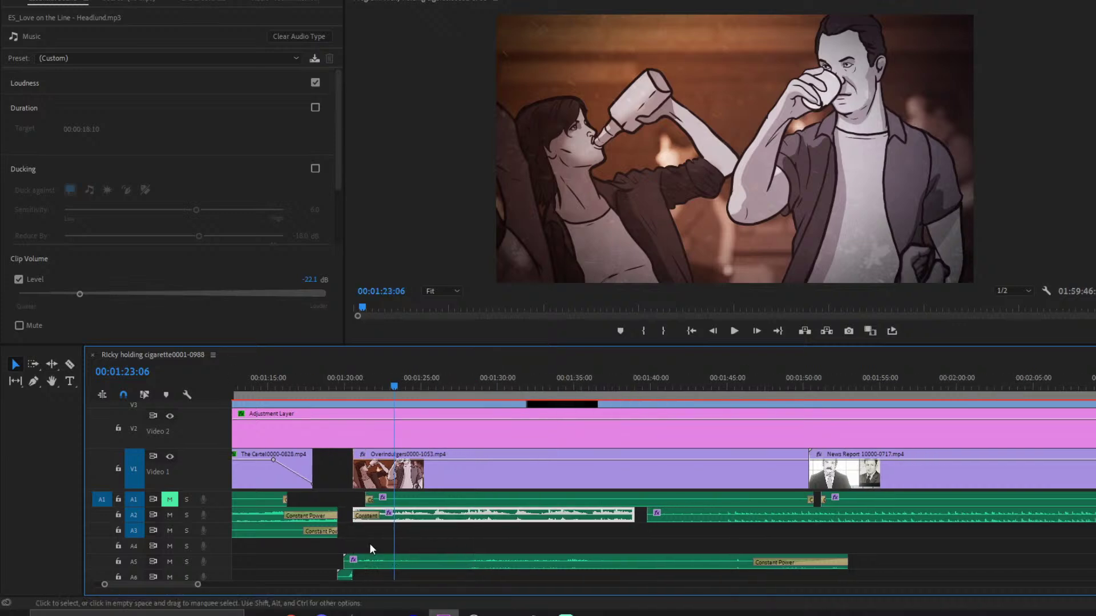
{"action": "scroll", "coordinate": [296, 543], "scroll_direction": "down", "scroll_amount": 1}
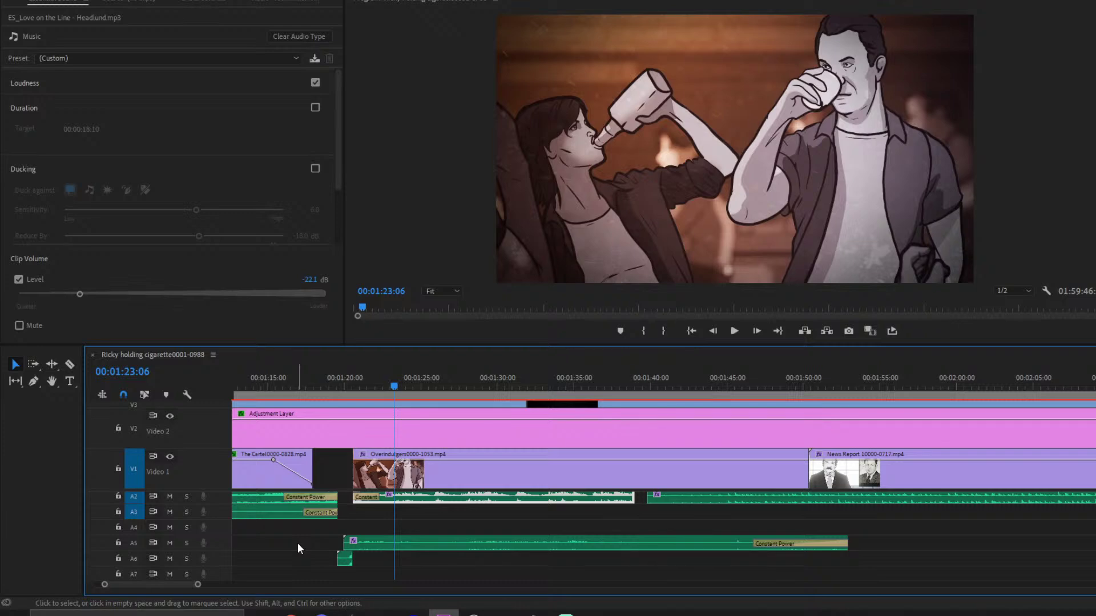
{"action": "scroll", "coordinate": [355, 525], "scroll_direction": "up", "scroll_amount": 1}
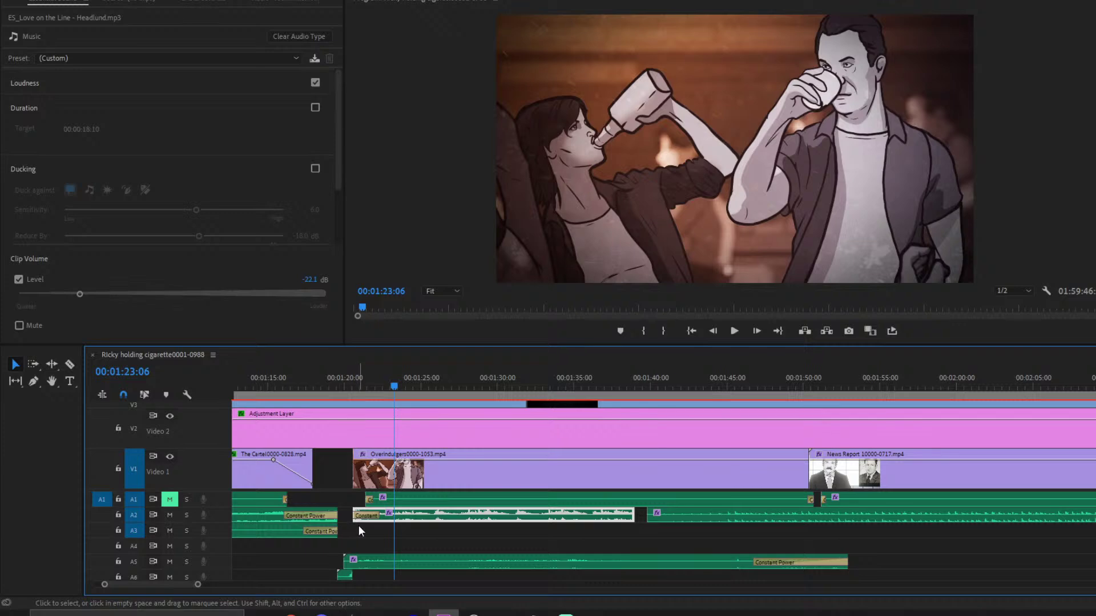
- Shift the bar crowd sound effect on A5 to start at 00:01:21:22 and align "Love on the Line" with the start of the A1 audio
{"action": "left_click", "coordinate": [340, 388]}
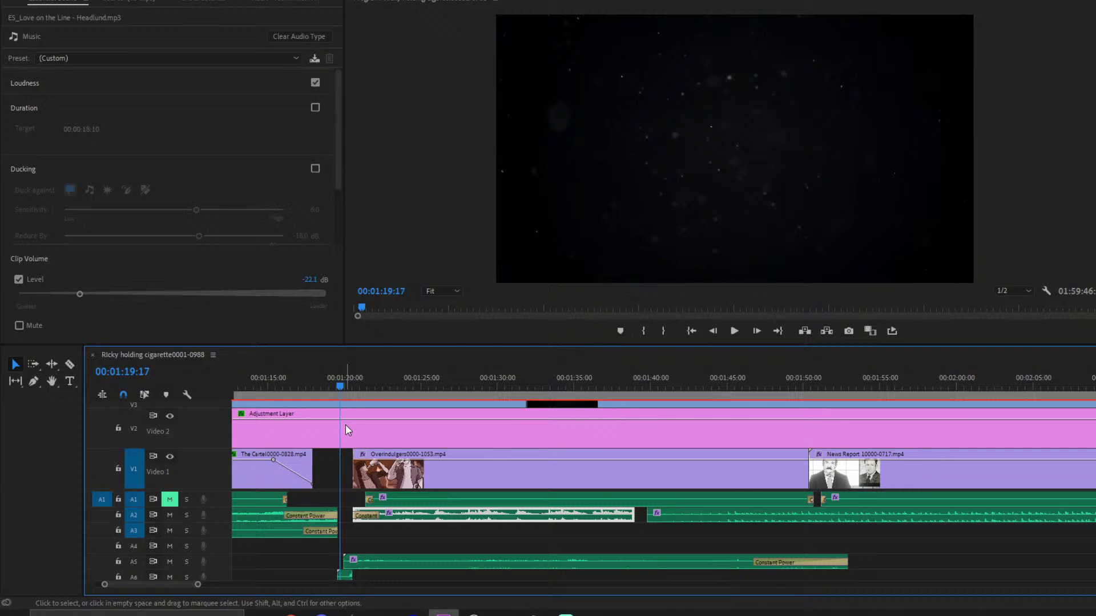
{"action": "left_click", "coordinate": [394, 532]}
{"action": "left_click_drag", "start_coordinate": [368, 563], "coordinate": [399, 563]}
{"action": "left_click_drag", "start_coordinate": [406, 521], "coordinate": [435, 516]}
- Play back the transition into the bar scene and move the bar crowd sound effect earlier to start with the short clip on A6
{"action": "left_click", "coordinate": [318, 377]}
{"action": "key", "text": "space"}
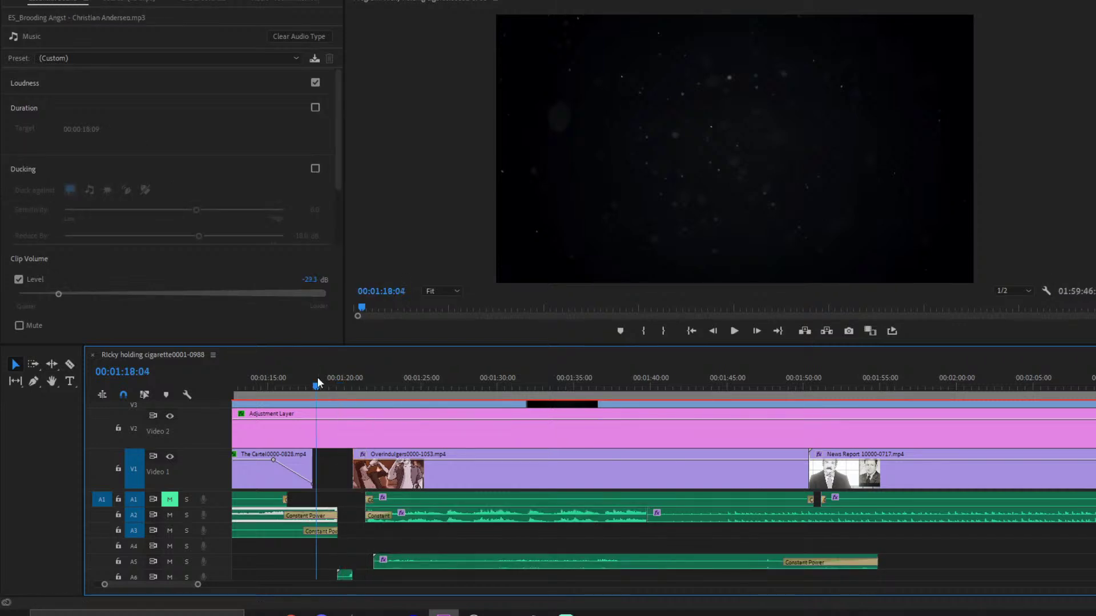
{"action": "left_click", "coordinate": [365, 543]}
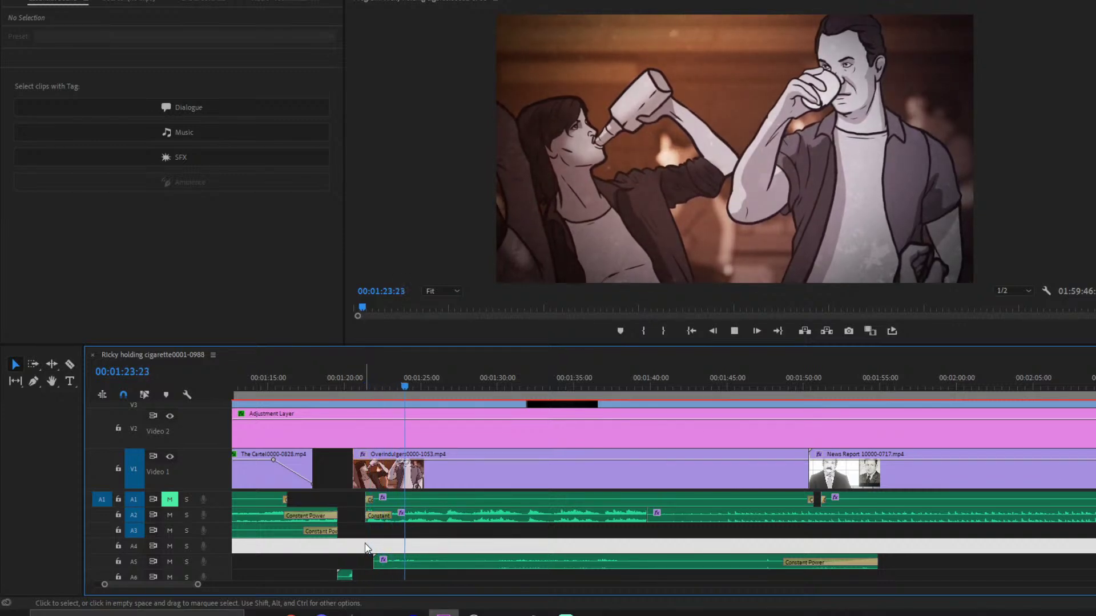
{"action": "key", "text": "space"}
{"action": "key", "text": "d"}
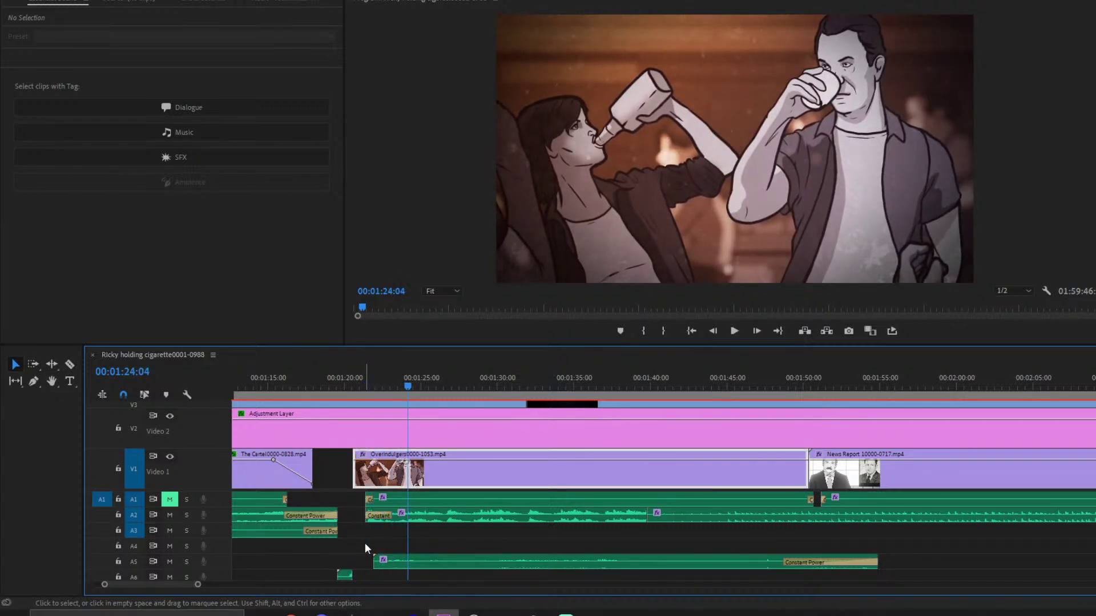
{"action": "left_click", "coordinate": [337, 380]}
{"action": "key", "text": "space"}
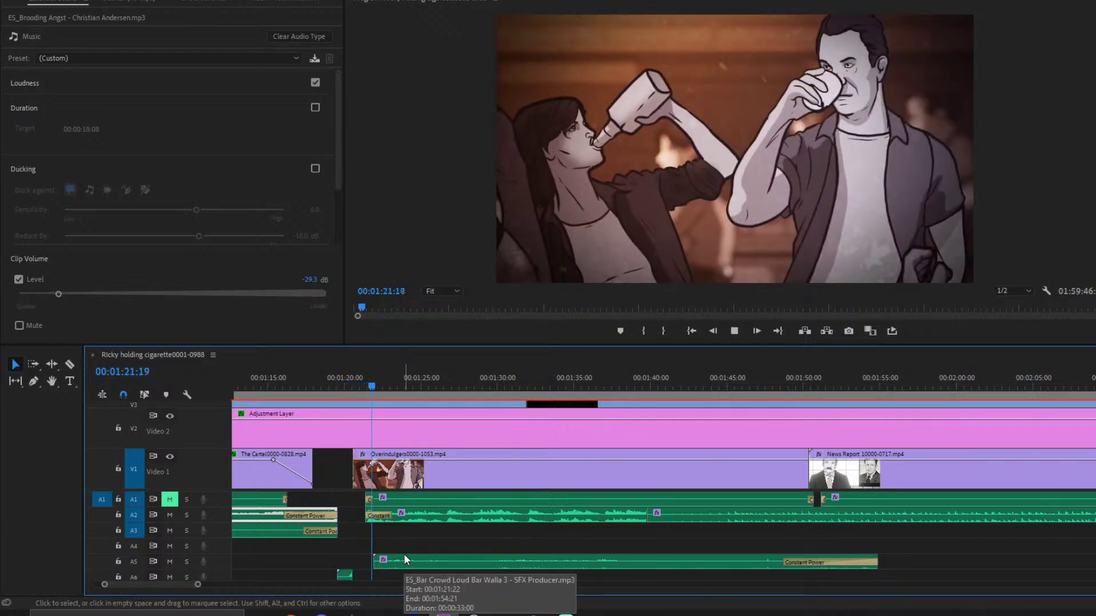
{"action": "key", "text": "space"}
{"action": "key", "text": "d"}
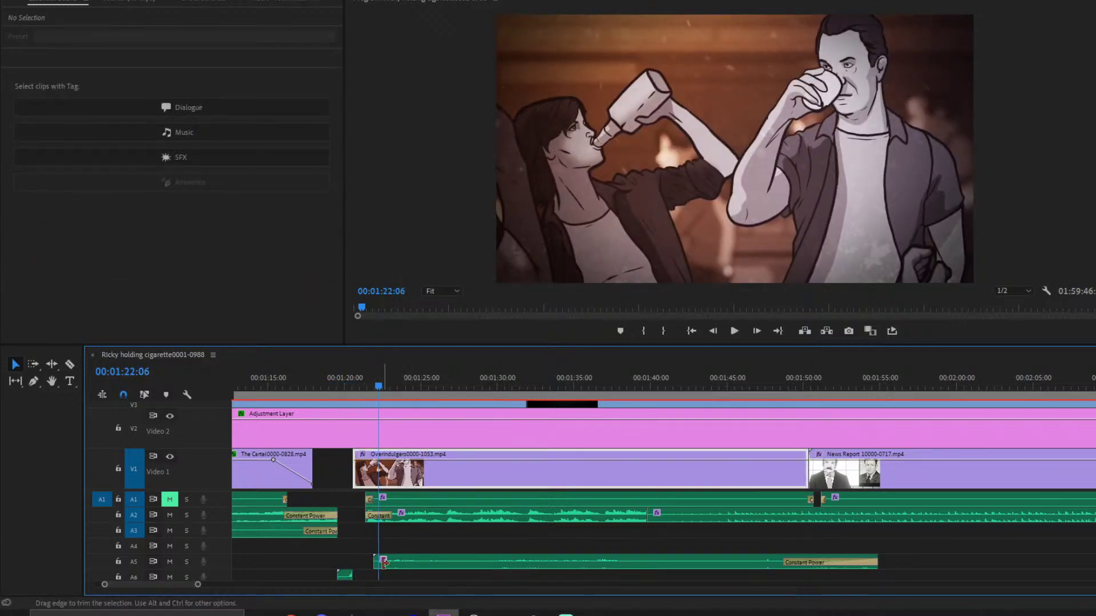
{"action": "left_click_drag", "start_coordinate": [444, 564], "coordinate": [412, 568]}
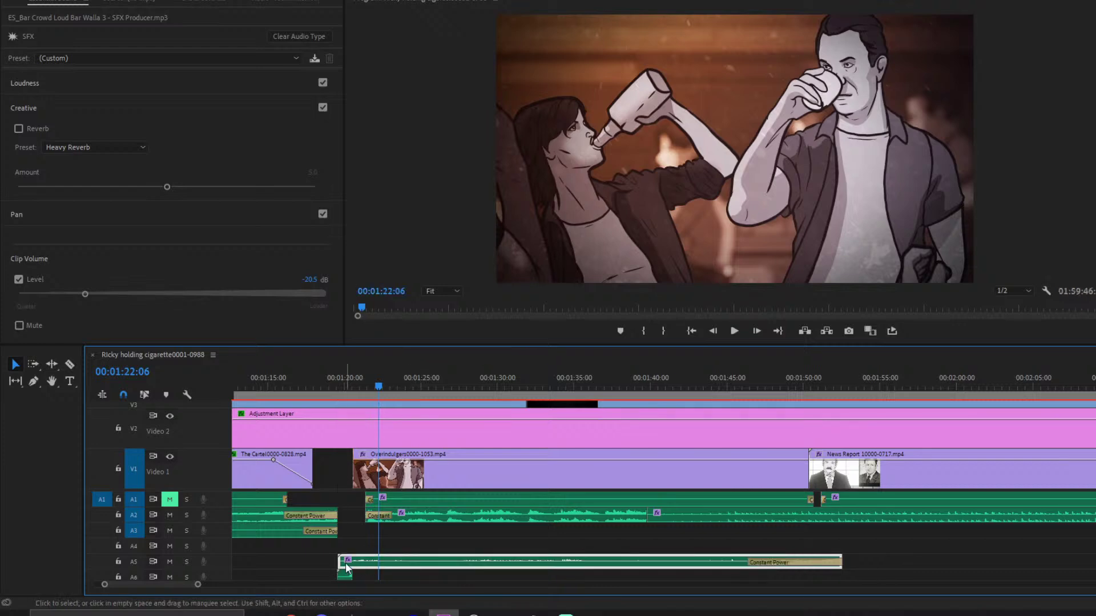
- Apply the default audio transition to the start of the bar crowd sound effect on A5 and play back the fade-in
{"action": "right_click", "coordinate": [343, 567]}
{"action": "left_click", "coordinate": [403, 539]}
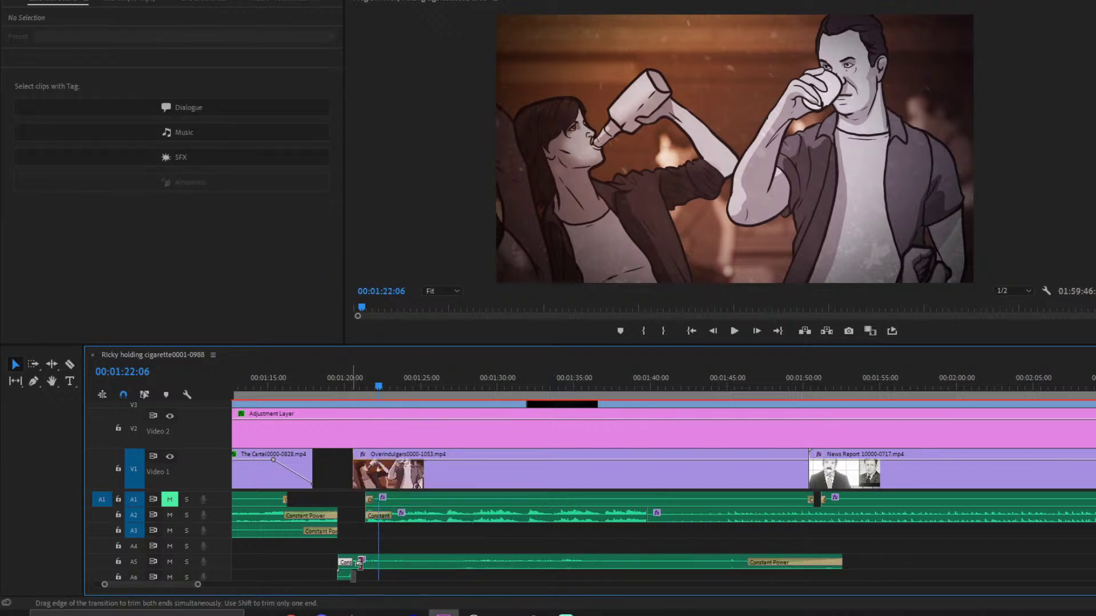
{"action": "left_click", "coordinate": [317, 381]}
{"action": "key", "text": "space"}
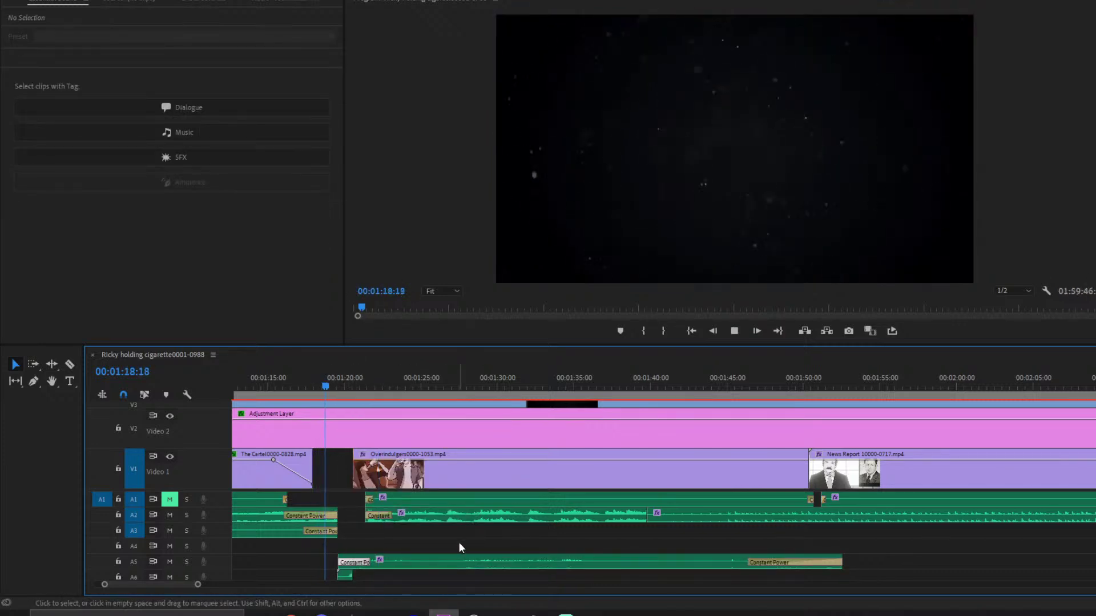
{"action": "left_click", "coordinate": [460, 546]}
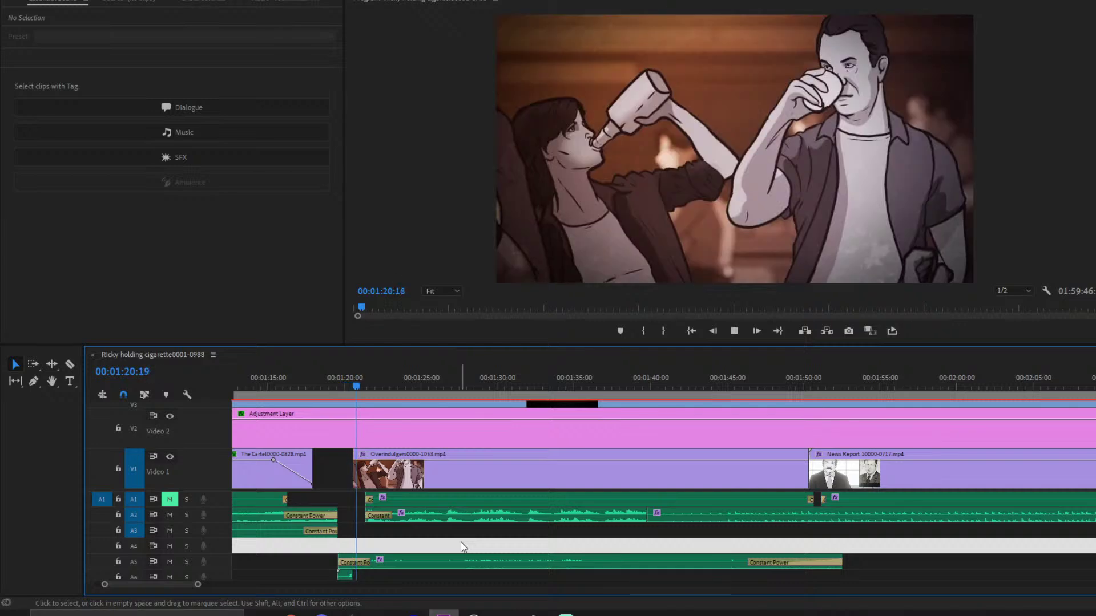
{"action": "key", "text": "space"}
{"action": "key", "text": "d"}
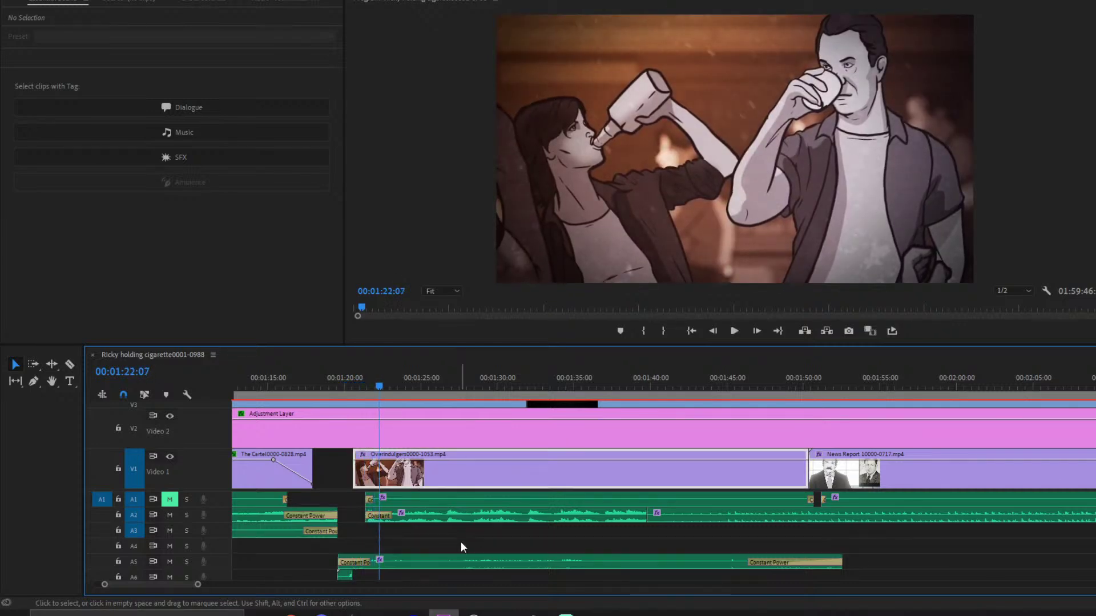
- Play back the run-up from The Cartel clip into the bar scene and unmute audio track A1
{"action": "scroll", "coordinate": [402, 461], "scroll_direction": "up", "scroll_amount": 5}
{"action": "left_click", "coordinate": [288, 378]}
{"action": "key", "text": "space"}
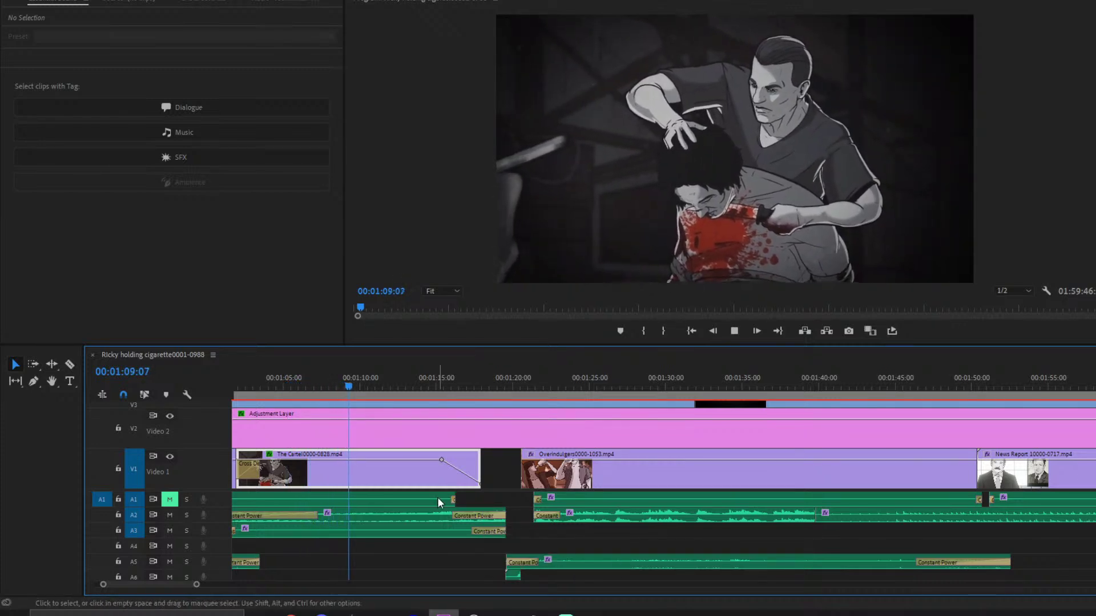
{"action": "left_click", "coordinate": [170, 498]}
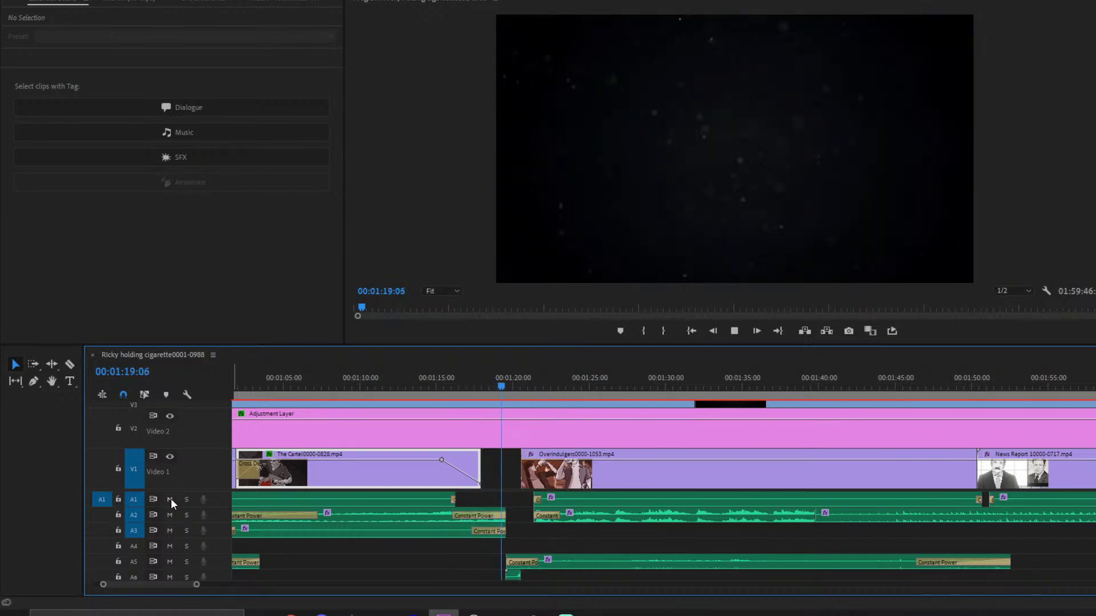
{"action": "key", "text": "space"}
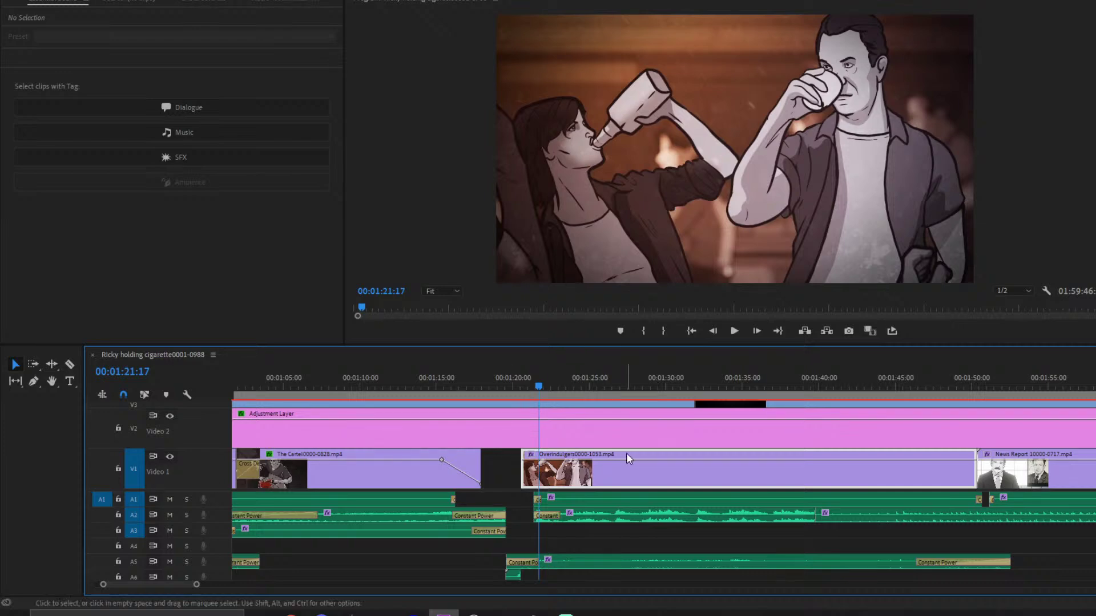
{"action": "key", "text": "space"}
{"action": "scroll", "coordinate": [524, 529], "scroll_direction": "right", "scroll_amount": 5}
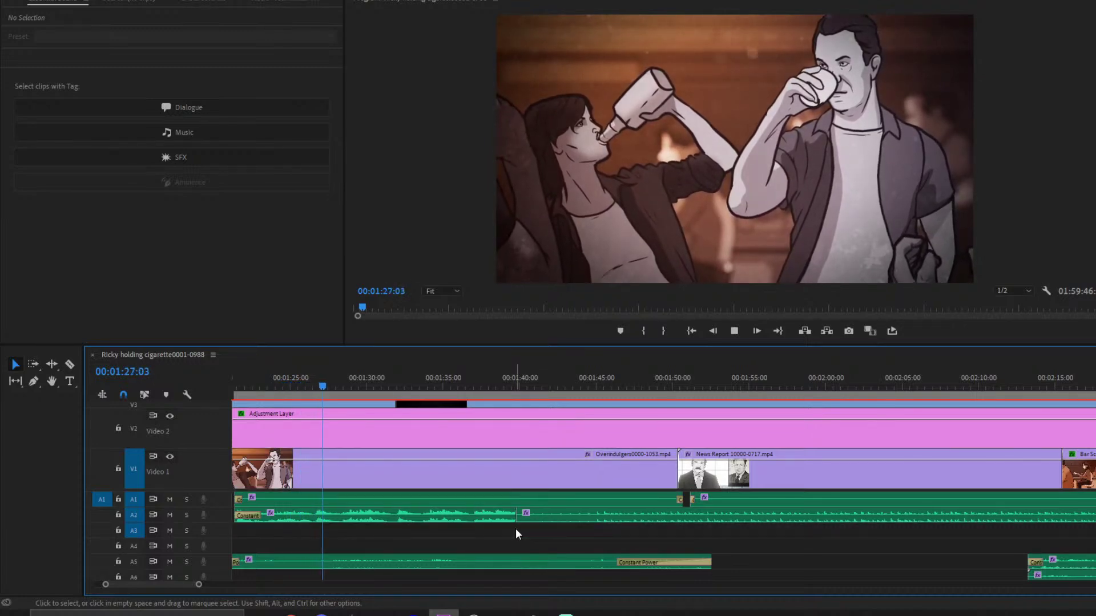
{"action": "key", "text": "space"}
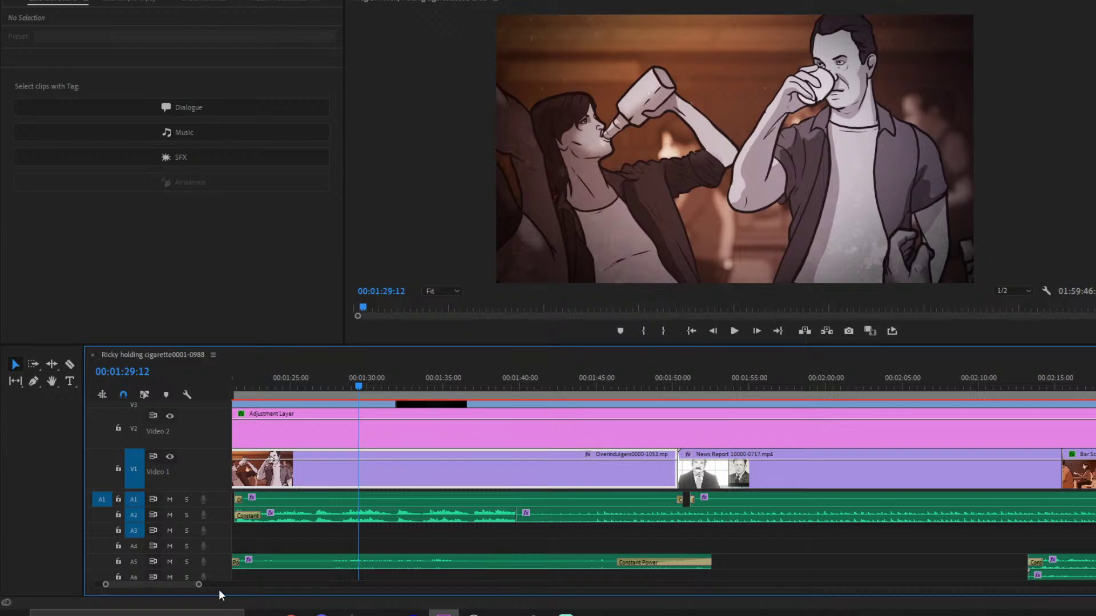
- Examine how the music, ambience and narration are laid out from The Cartel clip through the News Report and following scenes
{"action": "scroll", "coordinate": [280, 509], "scroll_direction": "down", "scroll_amount": 5}
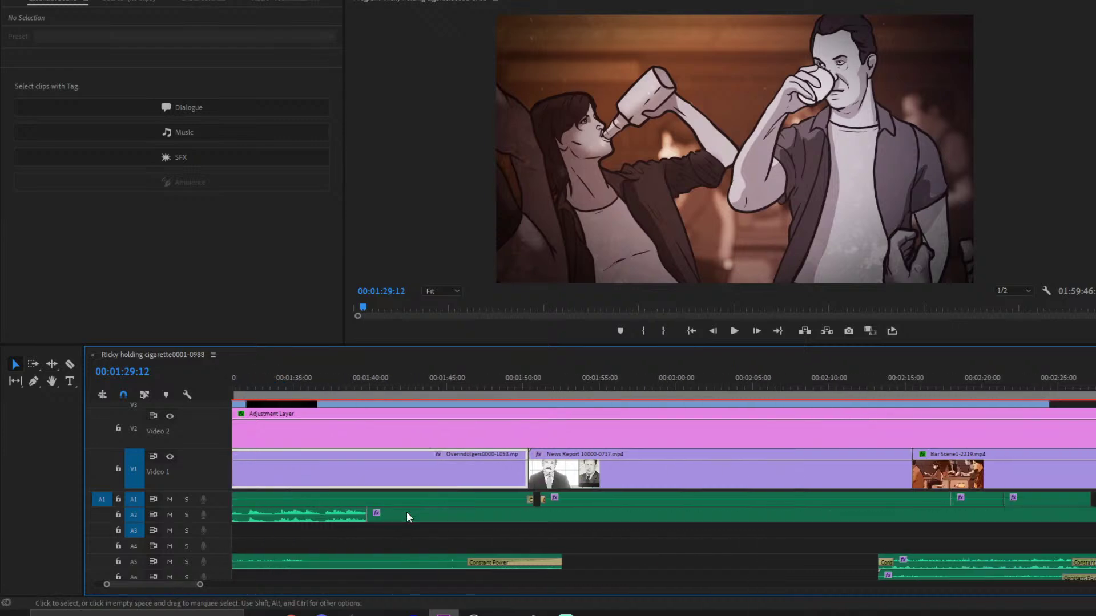
{"action": "scroll", "coordinate": [407, 509], "scroll_direction": "down", "scroll_amount": 2}
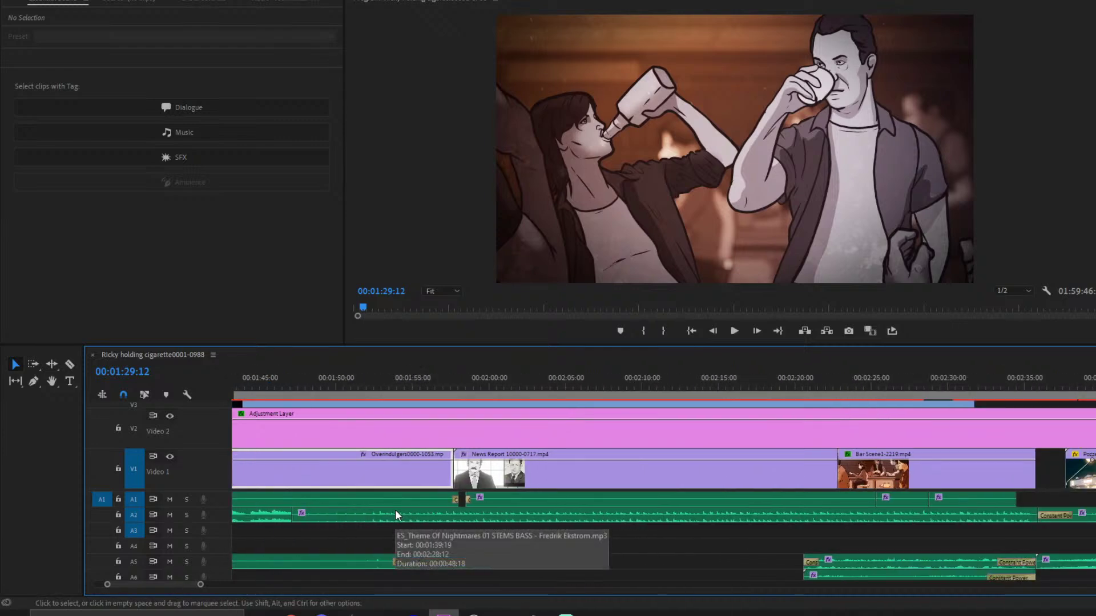
{"action": "scroll", "coordinate": [395, 510], "scroll_direction": "down", "scroll_amount": 3}
{"action": "scroll", "coordinate": [395, 509], "scroll_direction": "down", "scroll_amount": 5}
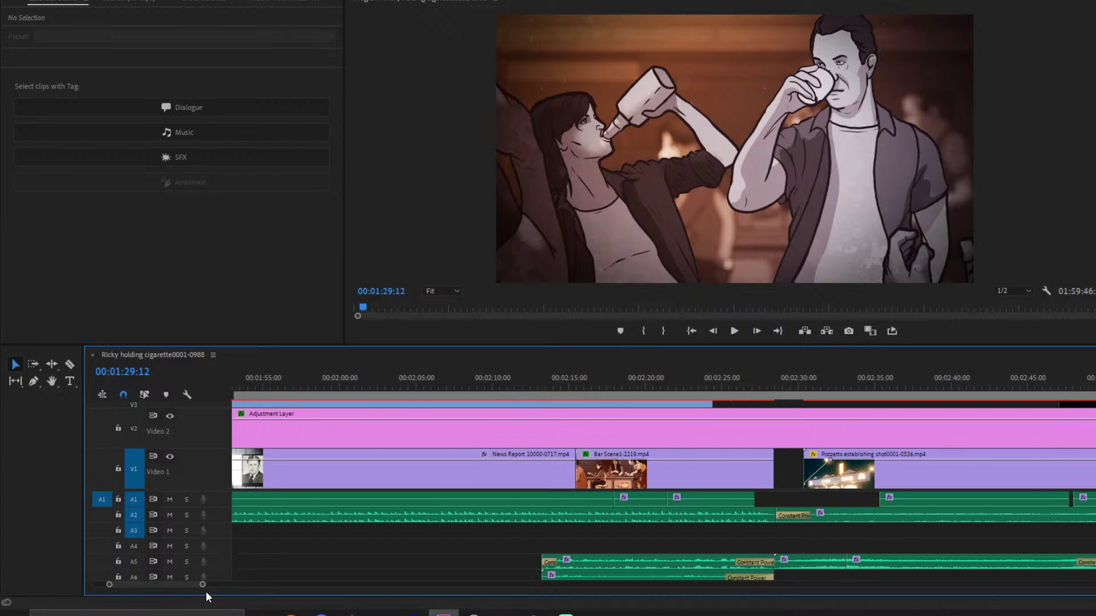
{"action": "left_click_drag", "start_coordinate": [202, 584], "coordinate": [276, 578]}
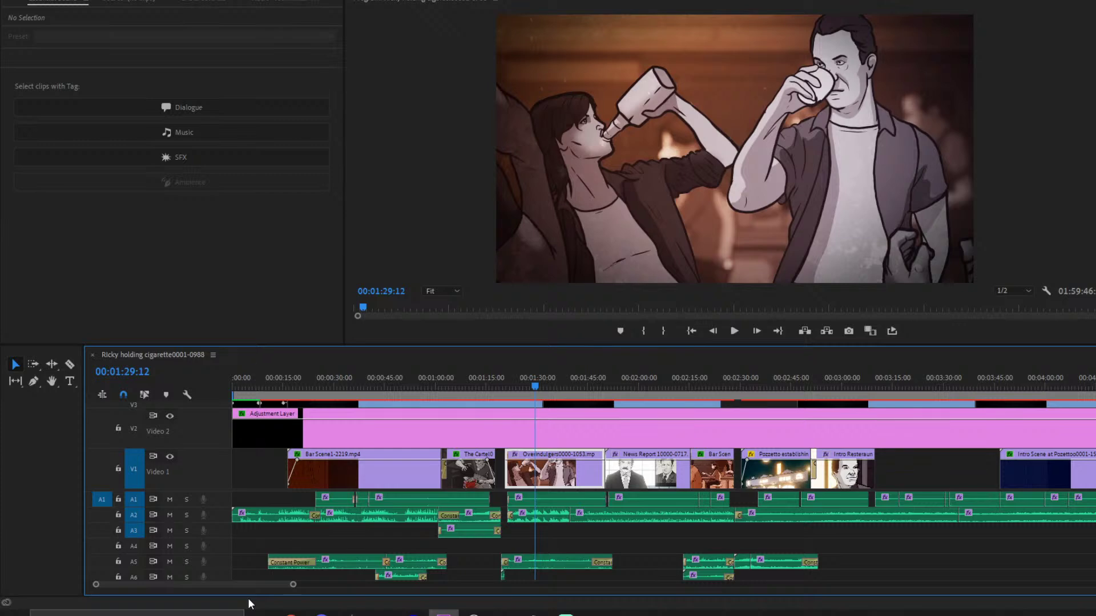
{"action": "scroll", "coordinate": [530, 515], "scroll_direction": "down", "scroll_amount": 3}
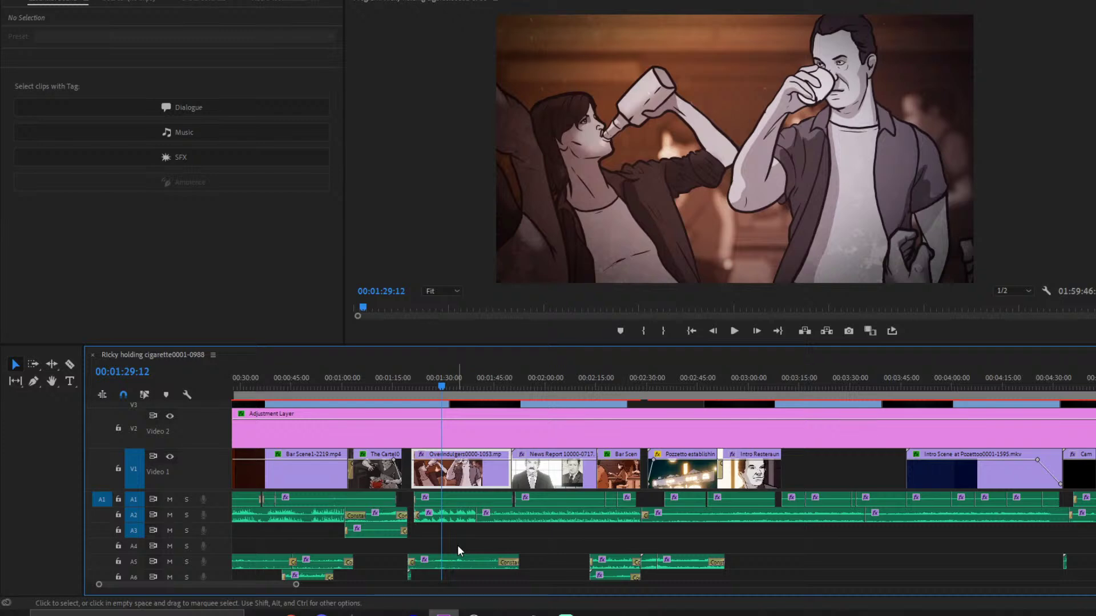
{"action": "left_click_drag", "start_coordinate": [296, 585], "coordinate": [256, 588]}
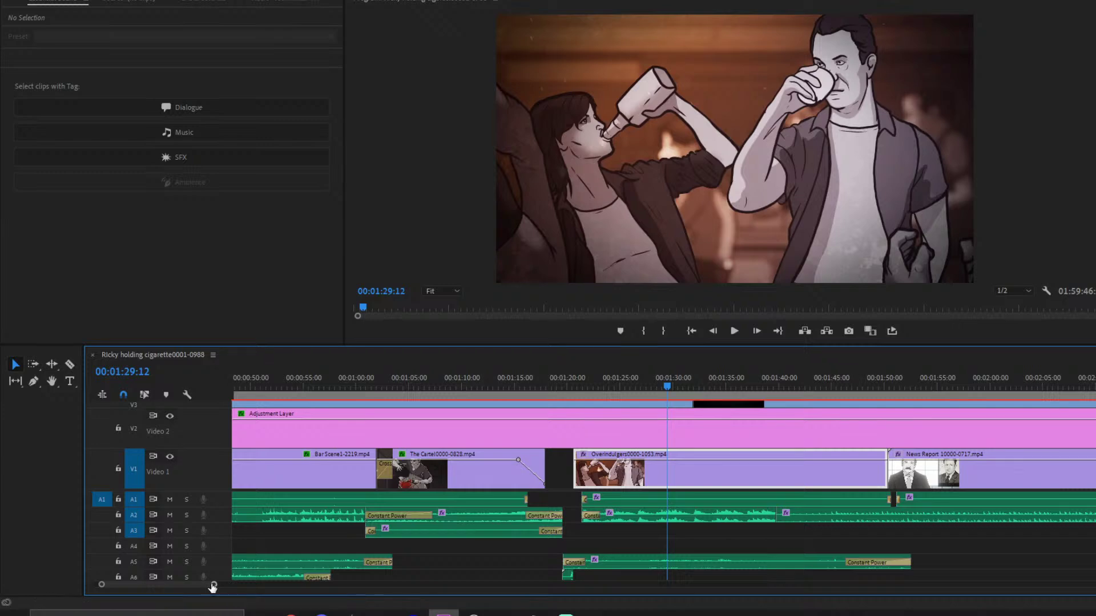
{"action": "key", "text": "equal"}
{"action": "key", "text": "equal"}
{"action": "scroll", "coordinate": [496, 513], "scroll_direction": "up", "scroll_amount": 2}
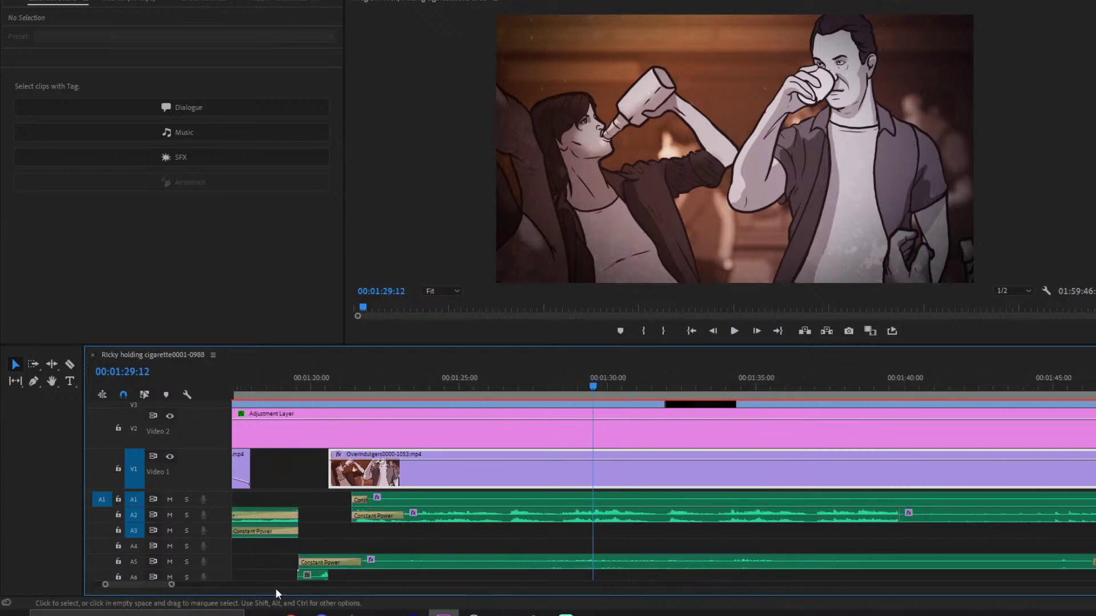
{"action": "left_click_drag", "start_coordinate": [172, 589], "coordinate": [196, 586]}
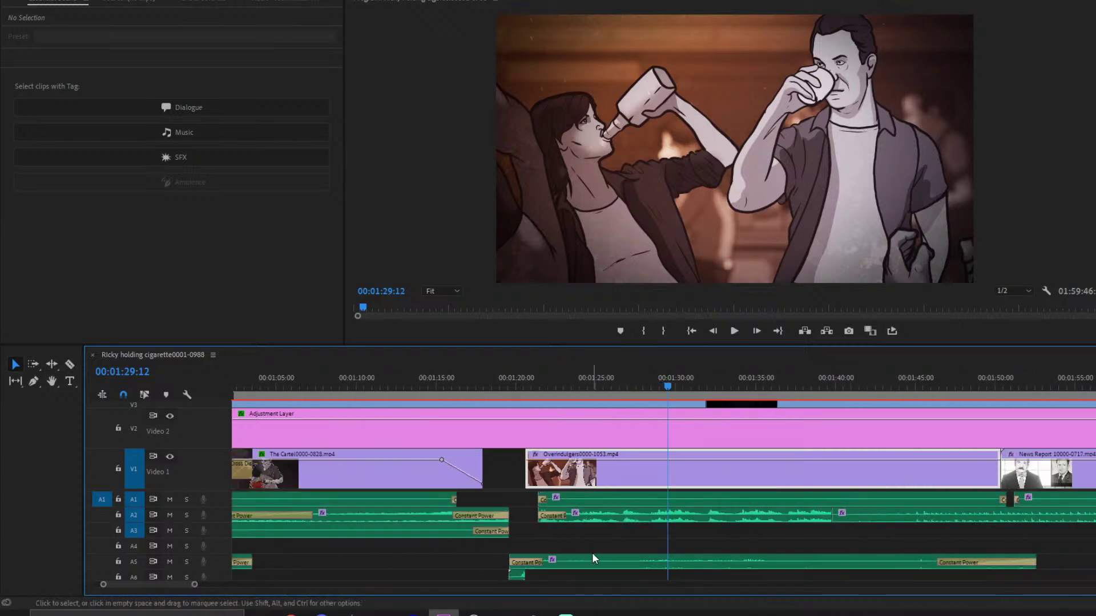
{"action": "scroll", "coordinate": [591, 551], "scroll_direction": "down", "scroll_amount": 3}
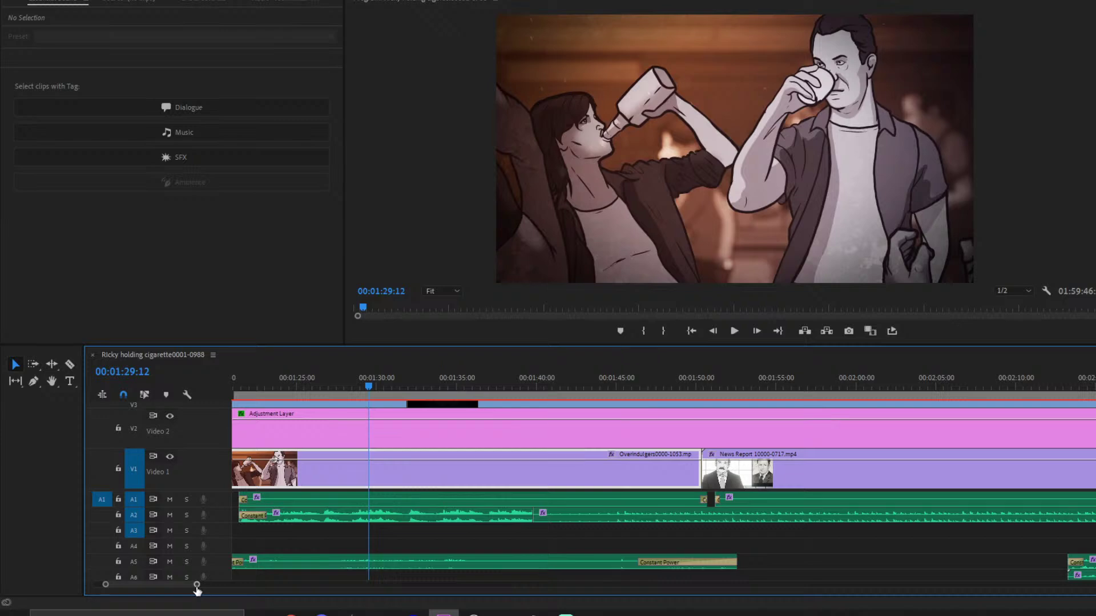
{"action": "left_click_drag", "start_coordinate": [197, 586], "coordinate": [205, 585]}
{"action": "scroll", "coordinate": [636, 485], "scroll_direction": "down", "scroll_amount": 5}
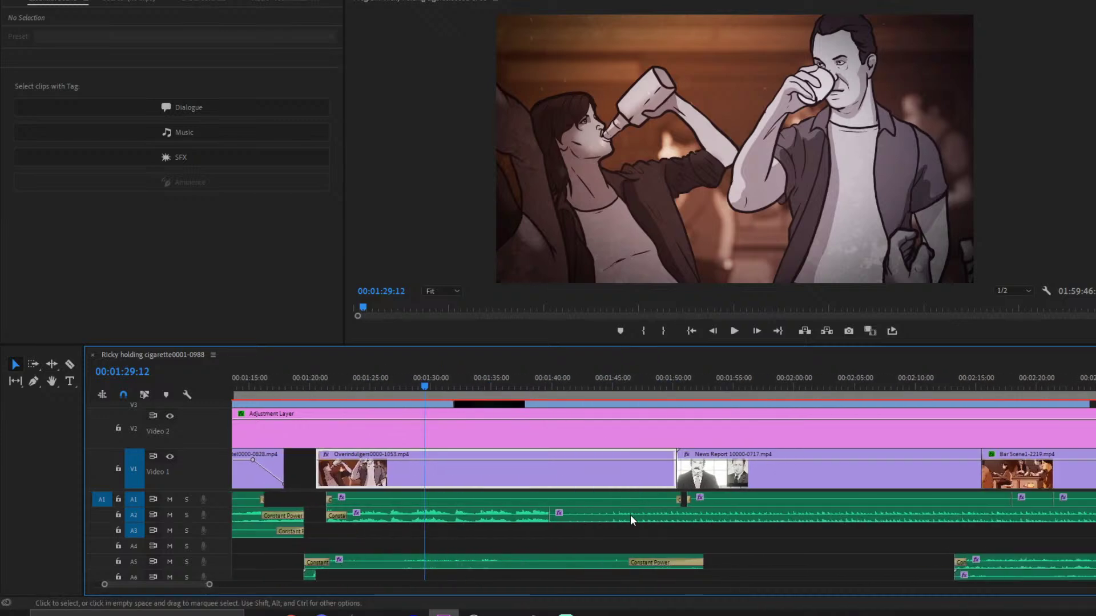
{"action": "scroll", "coordinate": [630, 515], "scroll_direction": "up", "scroll_amount": 5}
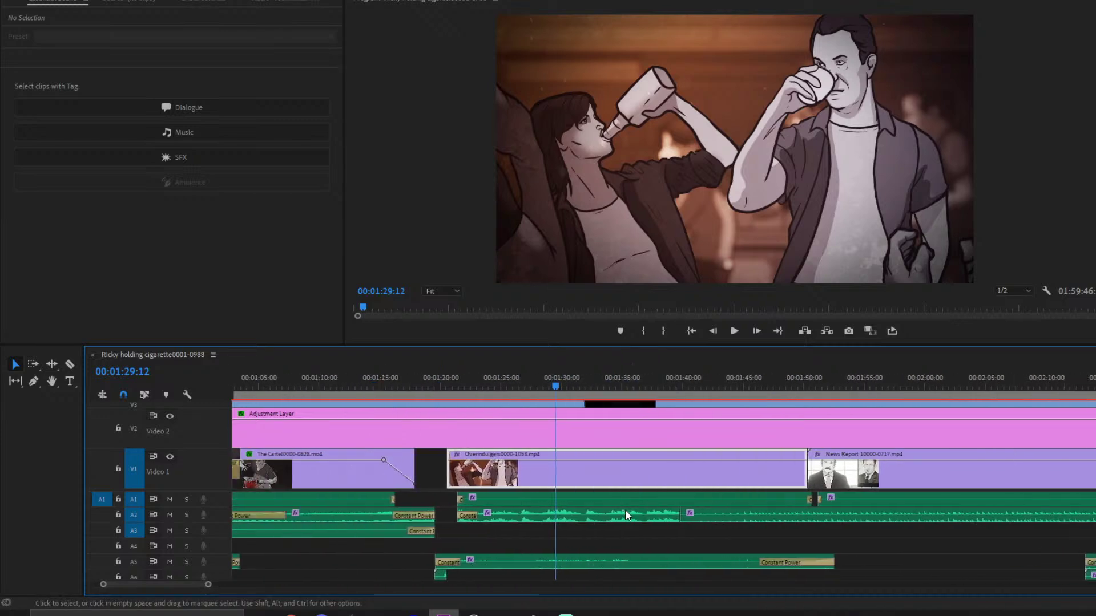
- Play back from the black gap before the Overindulgers clip through the bar scene, listening to the narration over the music
{"action": "left_click", "coordinate": [546, 386]}
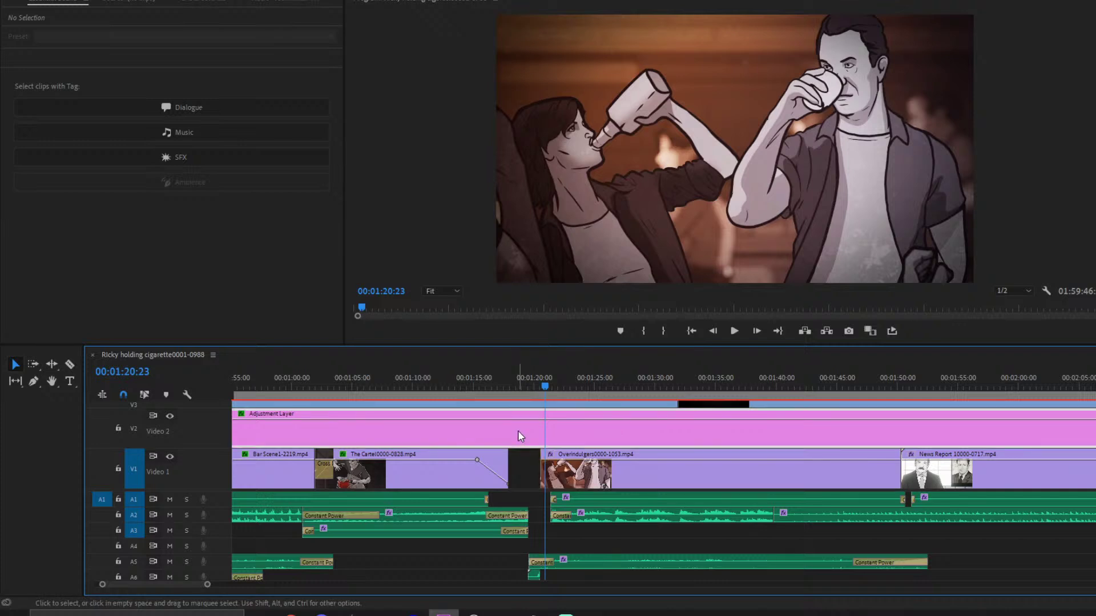
{"action": "left_click", "coordinate": [516, 394]}
{"action": "key", "text": "space"}
{"action": "left_click", "coordinate": [581, 551]}
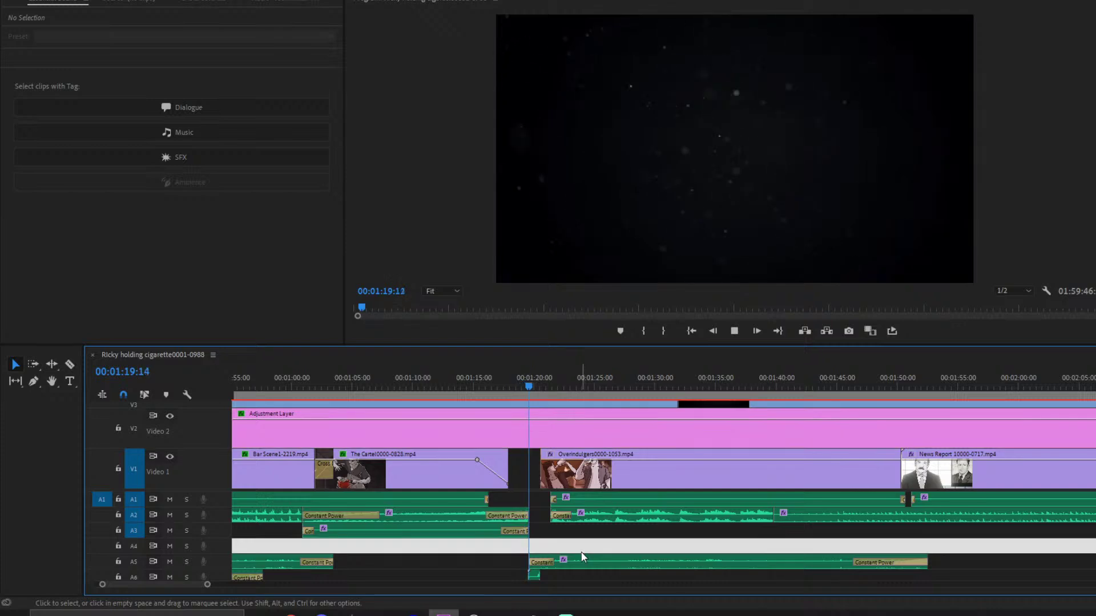
{"action": "key", "text": "space"}
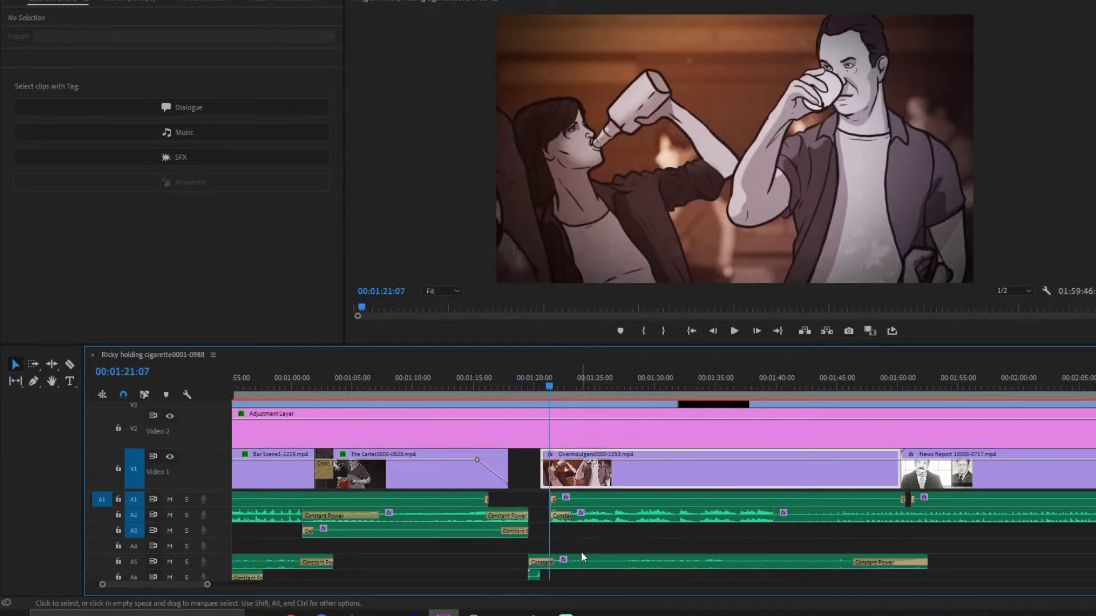
{"action": "key", "text": "space"}
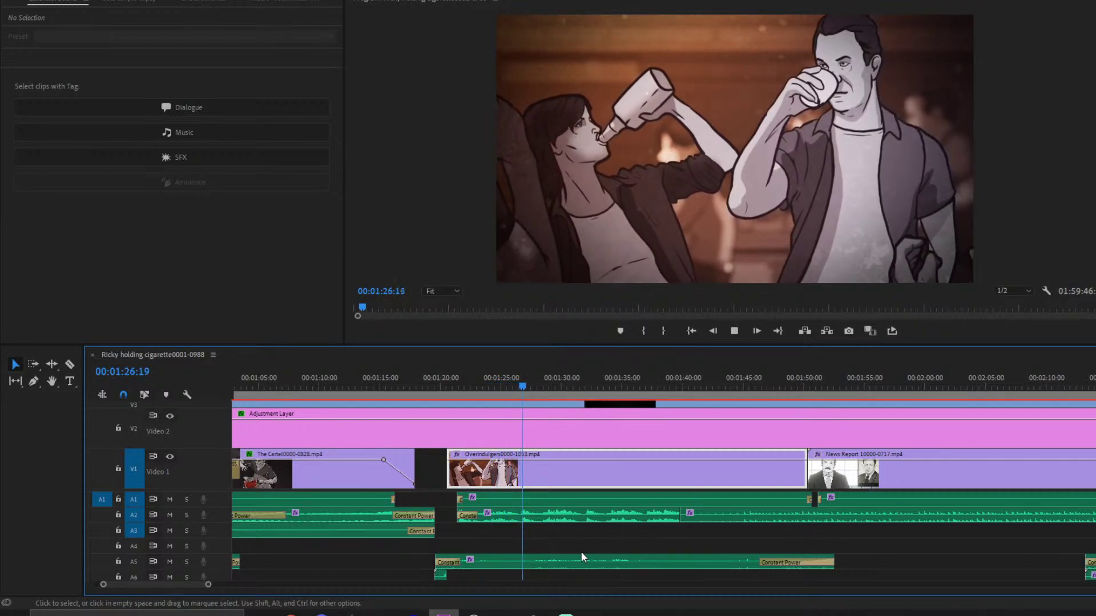
{"action": "left_click", "coordinate": [609, 534]}
{"action": "scroll", "coordinate": [579, 456], "scroll_direction": "up", "scroll_amount": 2}
{"action": "scroll", "coordinate": [583, 495], "scroll_direction": "down", "scroll_amount": 2}
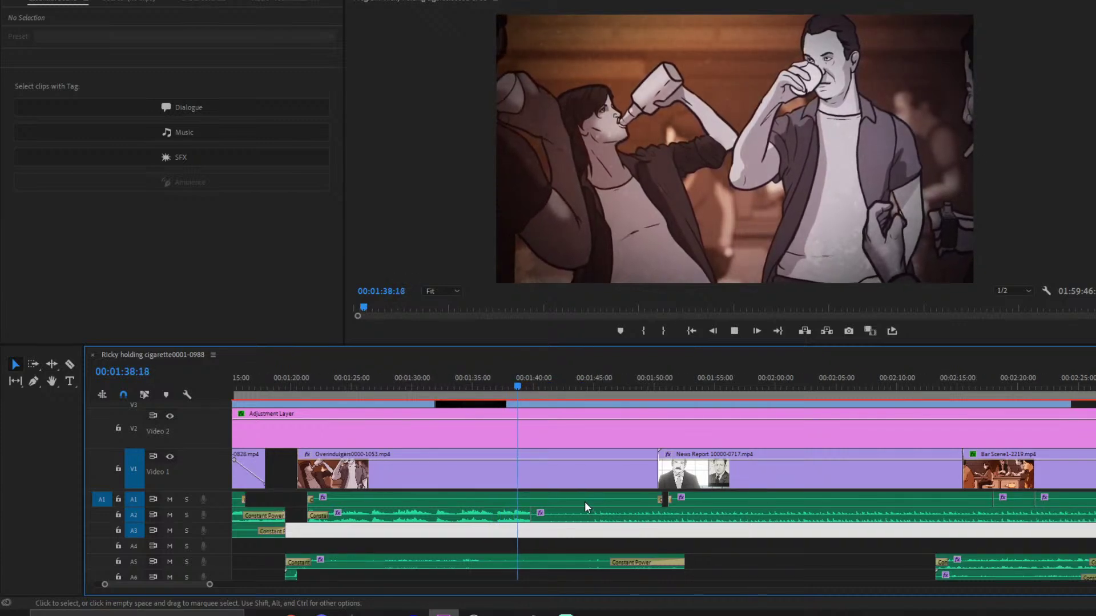
- Find the unwanted spot in the bar scene narration and split the A1 clip at 00:01:37:17
{"action": "left_click", "coordinate": [486, 375]}
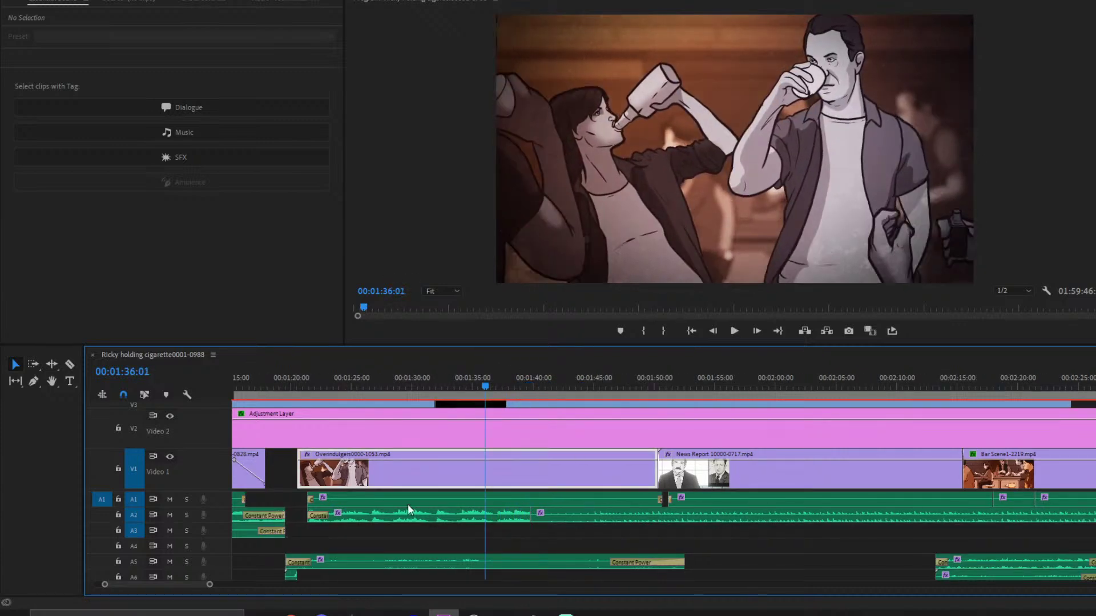
{"action": "left_click_drag", "start_coordinate": [211, 584], "coordinate": [157, 584]}
{"action": "key", "text": "space"}
{"action": "scroll", "coordinate": [388, 539], "scroll_direction": "down", "scroll_amount": 3}
{"action": "key", "text": "space"}
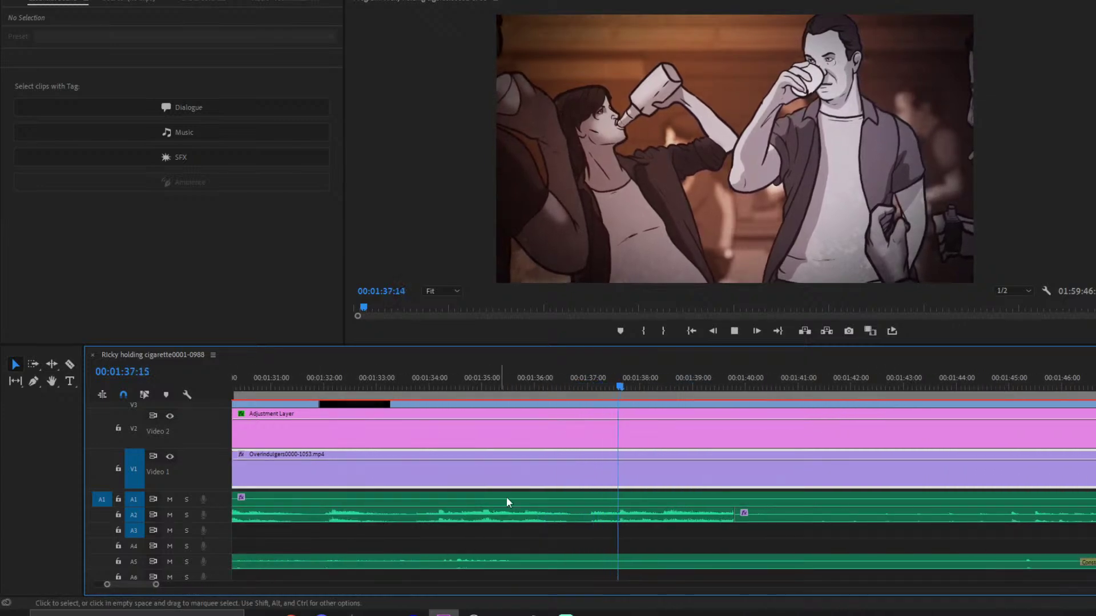
{"action": "left_click", "coordinate": [614, 378]}
{"action": "key", "text": "Right"}
{"action": "key", "text": "Right"}
{"action": "key", "text": "Right"}
{"action": "key", "text": "Right"}
{"action": "left_click", "coordinate": [639, 502]}
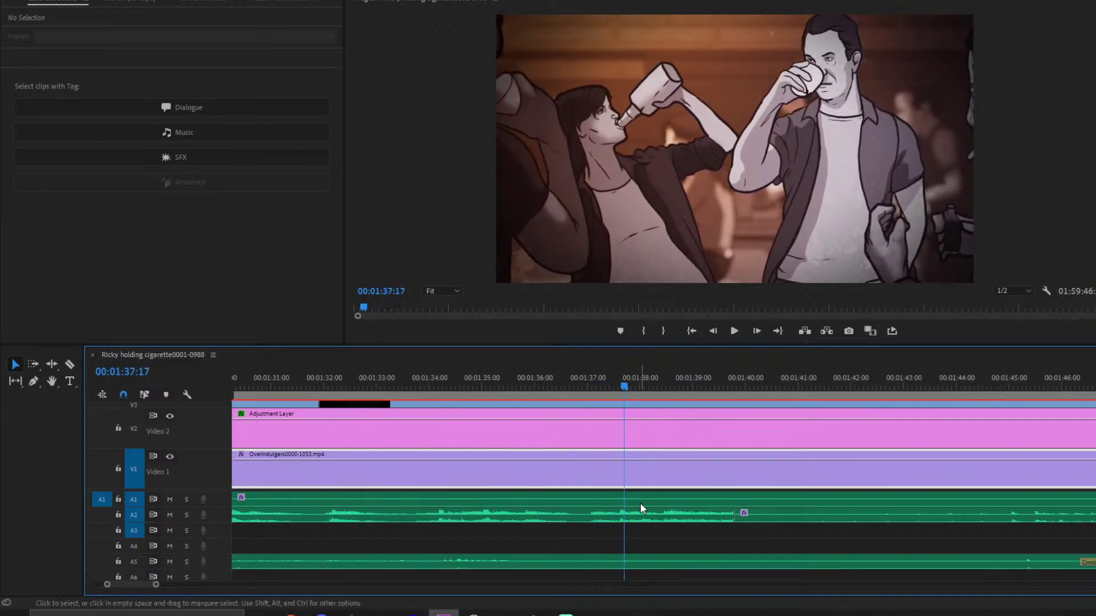
{"action": "key", "text": "ctrl+k"}
- Trim the narration edges at the A1 cut to open a short gap, playing back around it to judge the trim
{"action": "left_click", "coordinate": [619, 378]}
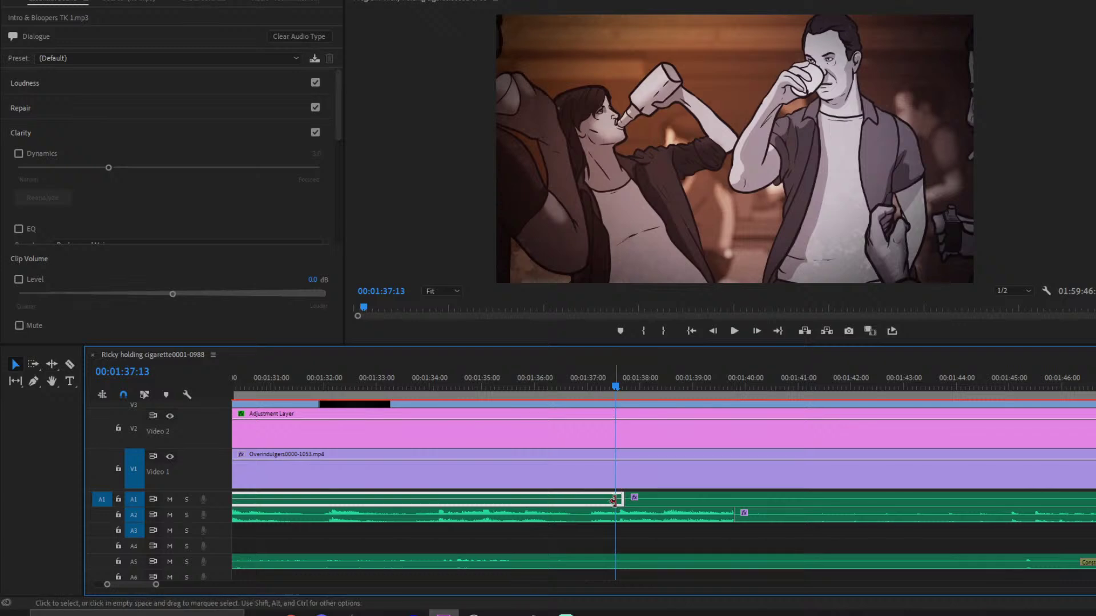
{"action": "left_click_drag", "start_coordinate": [614, 500], "coordinate": [602, 496]}
{"action": "key", "text": "ctrl+shift+a"}
{"action": "left_click", "coordinate": [593, 378]}
{"action": "key", "text": "space"}
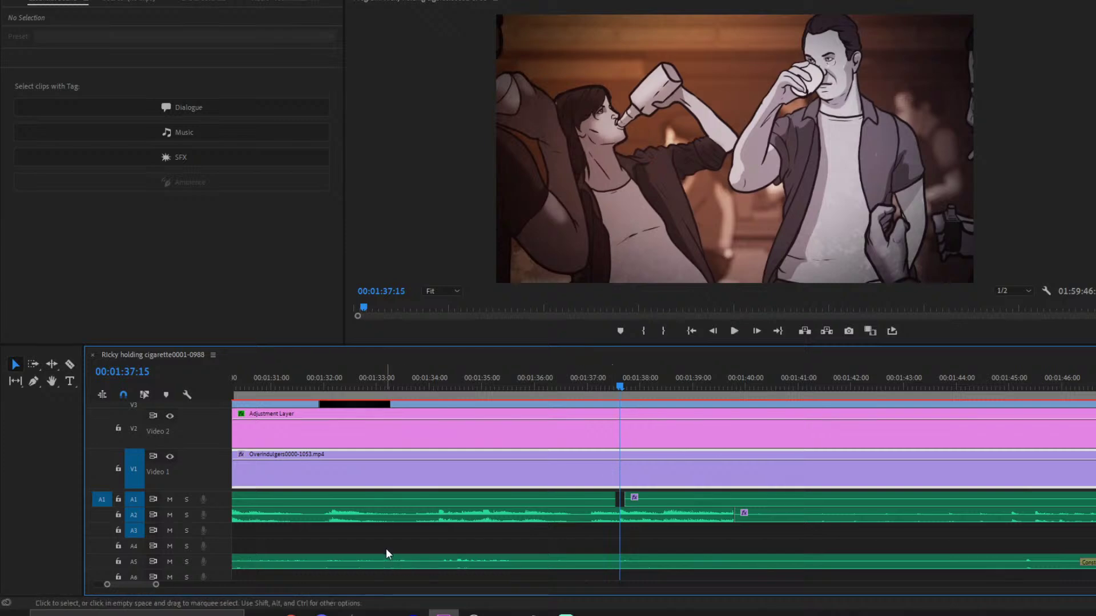
{"action": "key", "text": "space"}
{"action": "key", "text": "space"}
{"action": "key", "text": "space"}
{"action": "left_click_drag", "start_coordinate": [628, 499], "coordinate": [636, 500]}
- Apply default Constant Power transitions to the narration edges on both sides of the A1 gap and shorten them
{"action": "right_click", "coordinate": [619, 501]}
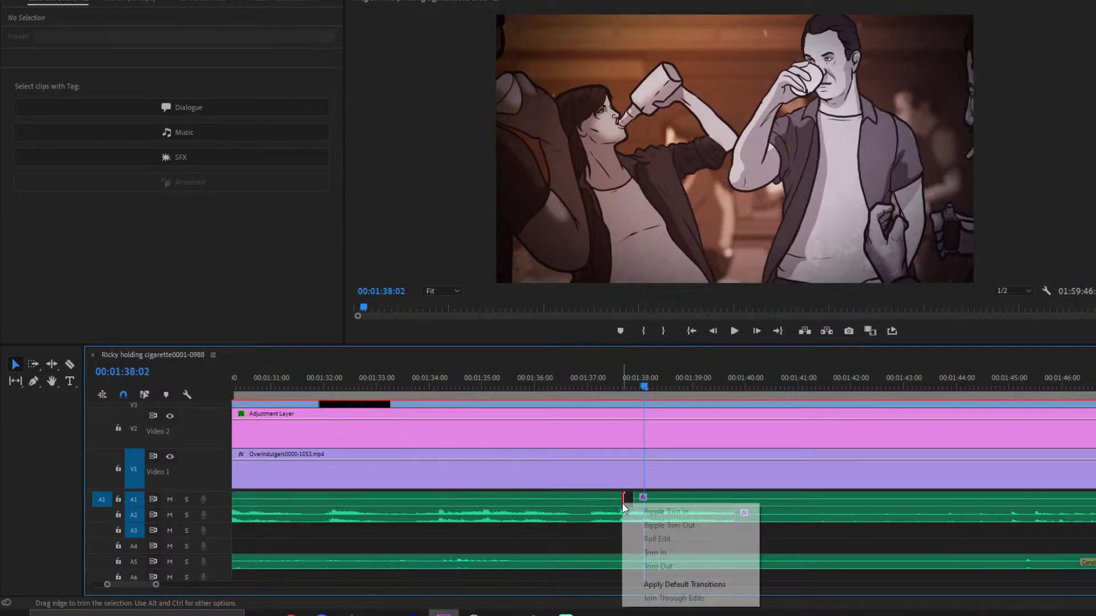
{"action": "left_click", "coordinate": [656, 585]}
{"action": "left_click_drag", "start_coordinate": [574, 501], "coordinate": [601, 501]}
{"action": "right_click", "coordinate": [636, 499]}
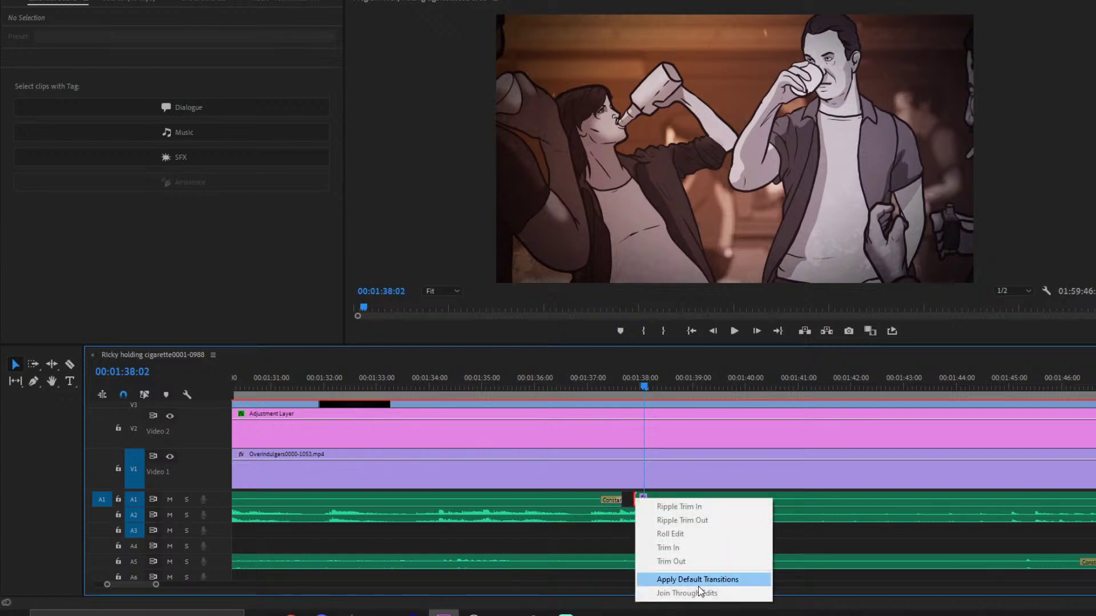
{"action": "left_click", "coordinate": [698, 586]}
{"action": "left_click_drag", "start_coordinate": [685, 501], "coordinate": [651, 502]}
- Play back the narration from 00:01:35:21 to check the faded cut on A1
{"action": "left_click", "coordinate": [572, 381]}
{"action": "left_click", "coordinate": [528, 381]}
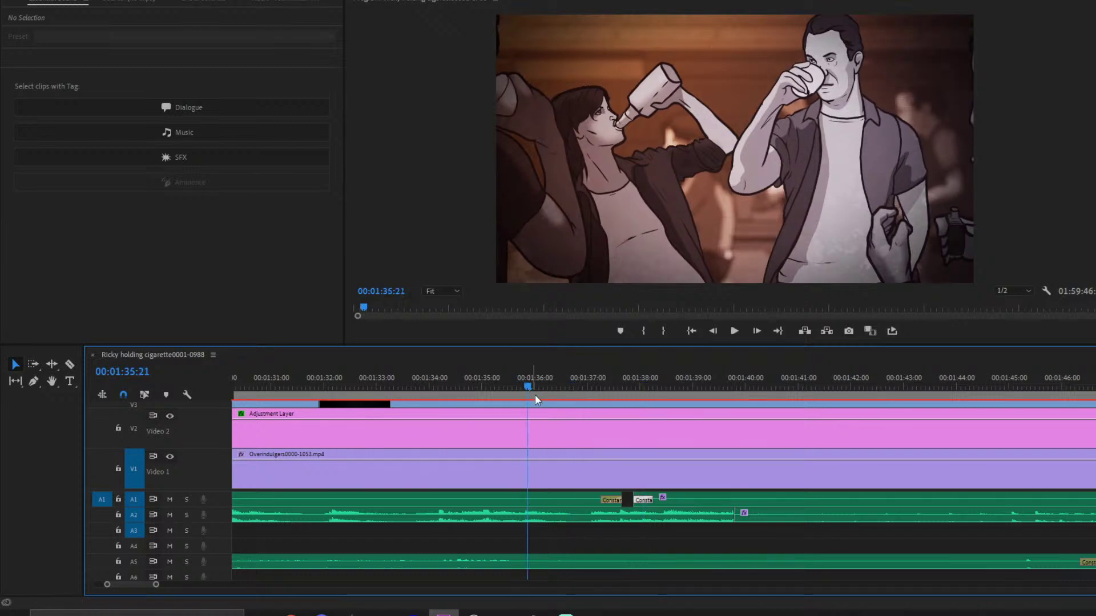
{"action": "left_click", "coordinate": [471, 546]}
{"action": "mouse_move", "coordinate": [155, 585]}
{"action": "left_mouse_down"}
{"action": "mouse_move", "coordinate": [176, 586]}
{"action": "mouse_move", "coordinate": [167, 587]}
{"action": "left_mouse_up"}
{"action": "scroll", "coordinate": [494, 539], "scroll_direction": "down", "scroll_amount": 5}
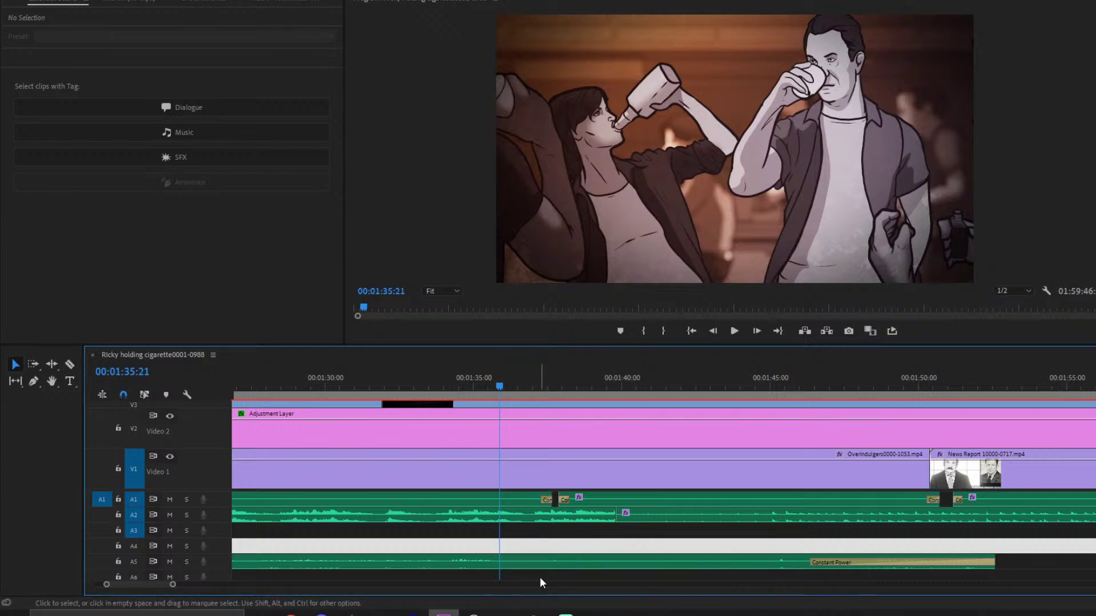
{"action": "left_click_drag", "start_coordinate": [535, 547], "coordinate": [536, 536]}
{"action": "key", "text": "space"}
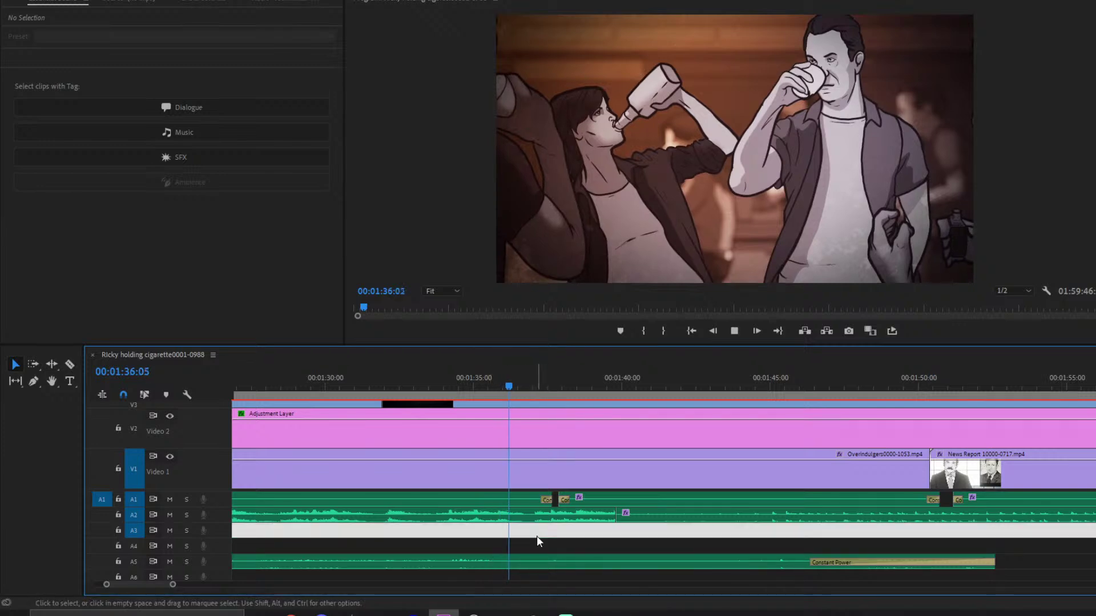
- Apply the default Constant Power transition at the end of "Love on the Line" on A2 and lengthen the crossfade into the following music
{"action": "key", "text": "Delete"}
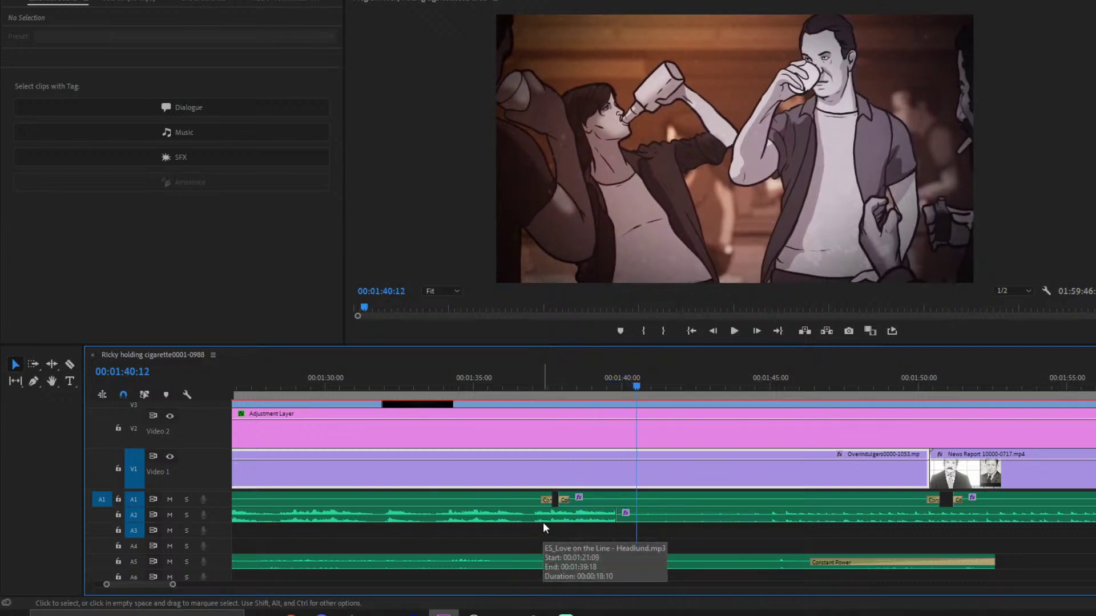
{"action": "right_click", "coordinate": [619, 513]}
{"action": "left_click", "coordinate": [662, 490]}
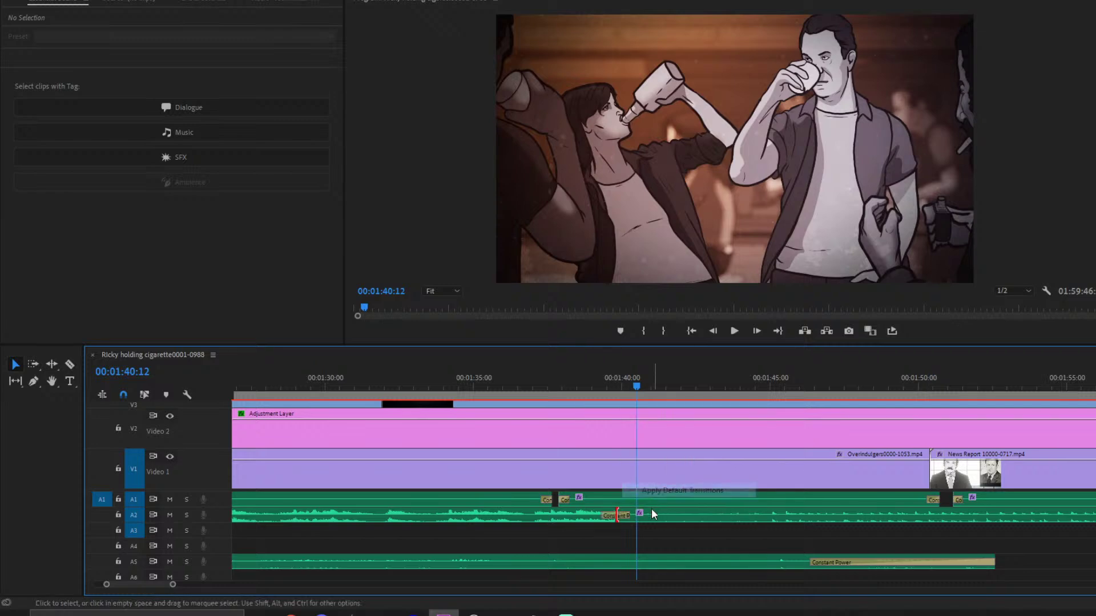
{"action": "left_click_drag", "start_coordinate": [645, 517], "coordinate": [730, 516]}
{"action": "scroll", "coordinate": [799, 519], "scroll_direction": "down", "scroll_amount": 3}
{"action": "left_click", "coordinate": [775, 372]}
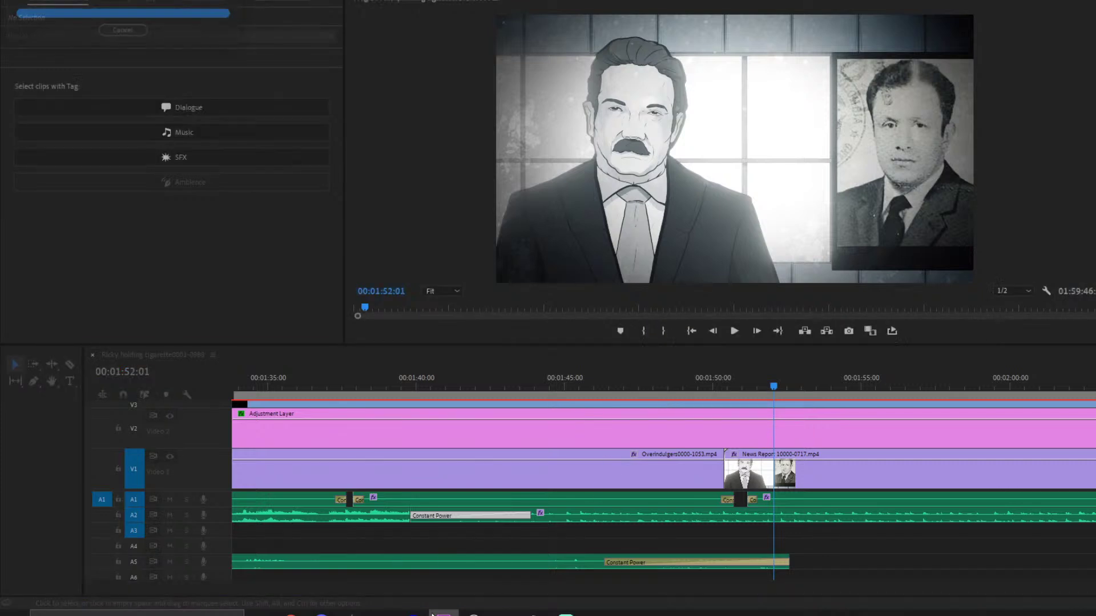
- Play back the bar scene narration from 00:01:34:06 and extend the A1 clip end before the gap to 00:01:37:17
{"action": "left_click_drag", "start_coordinate": [175, 585], "coordinate": [188, 583]}
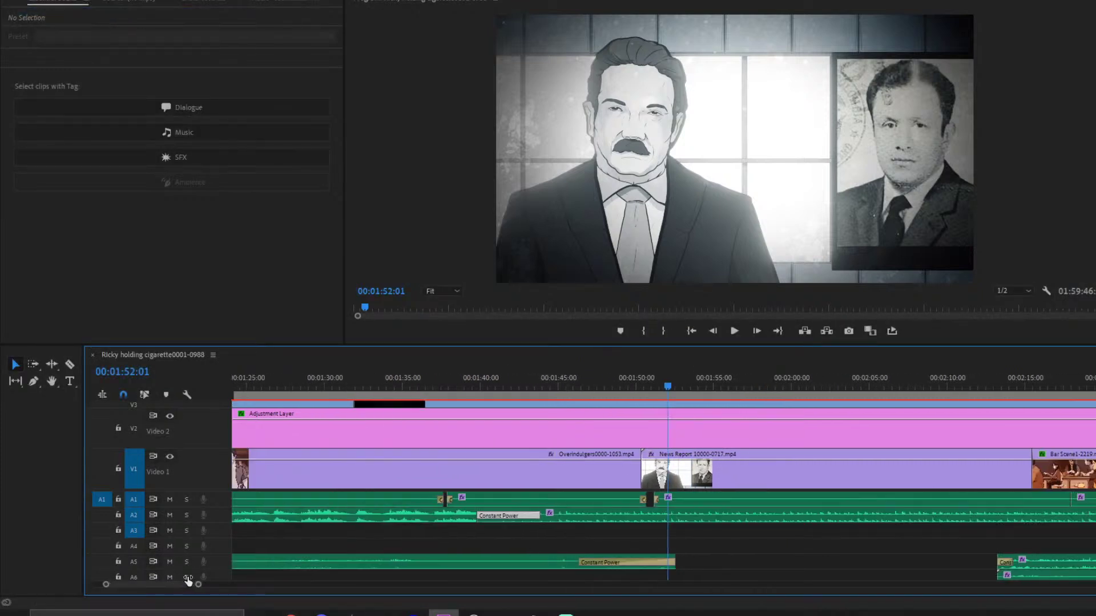
{"action": "scroll", "coordinate": [542, 516], "scroll_direction": "down", "scroll_amount": 1}
{"action": "scroll", "coordinate": [588, 496], "scroll_direction": "up", "scroll_amount": 1}
{"action": "scroll", "coordinate": [473, 440], "scroll_direction": "up", "scroll_amount": 1}
{"action": "left_click", "coordinate": [468, 387]}
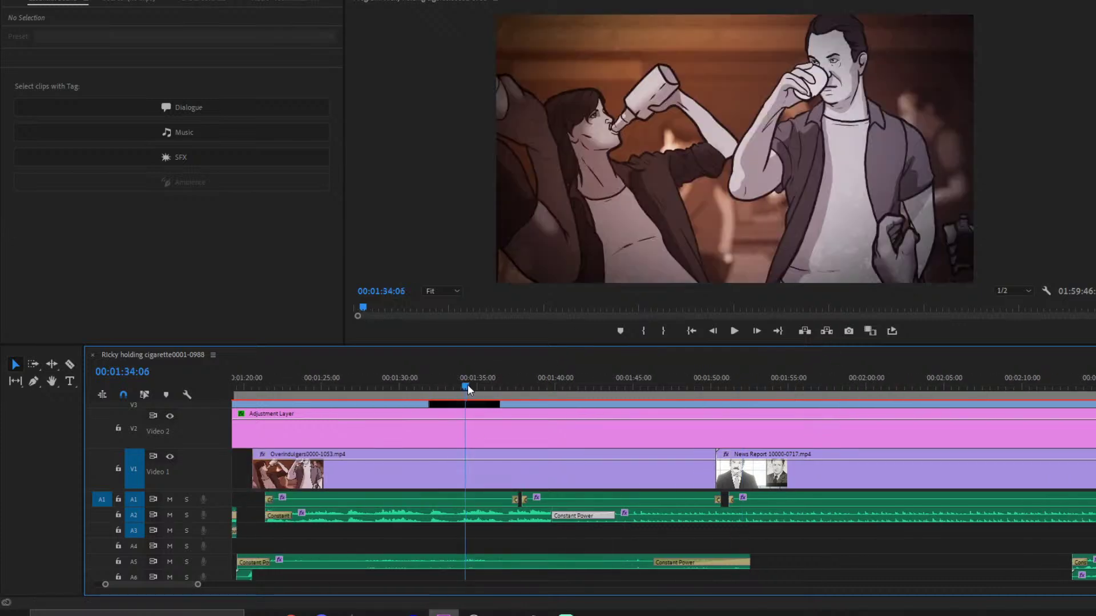
{"action": "key", "text": "space"}
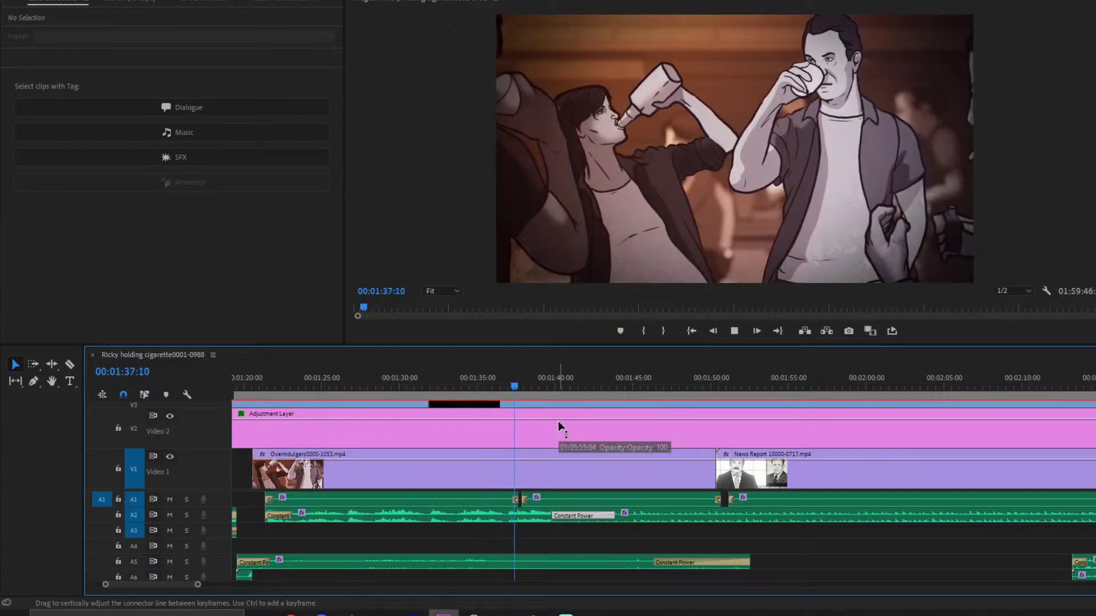
{"action": "left_click", "coordinate": [498, 386]}
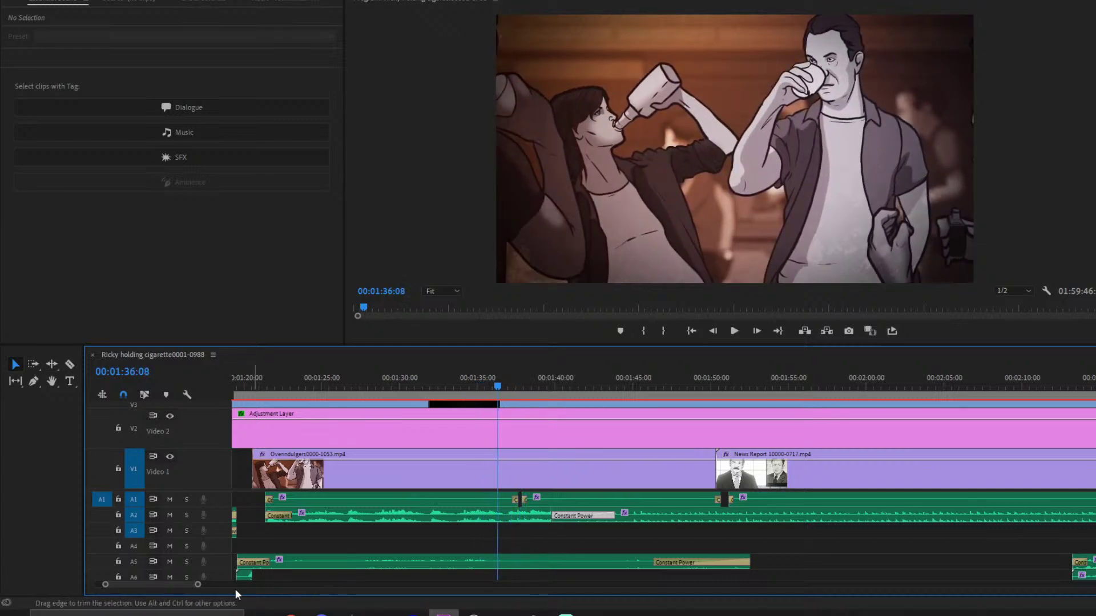
{"action": "left_click_drag", "start_coordinate": [199, 588], "coordinate": [154, 585]}
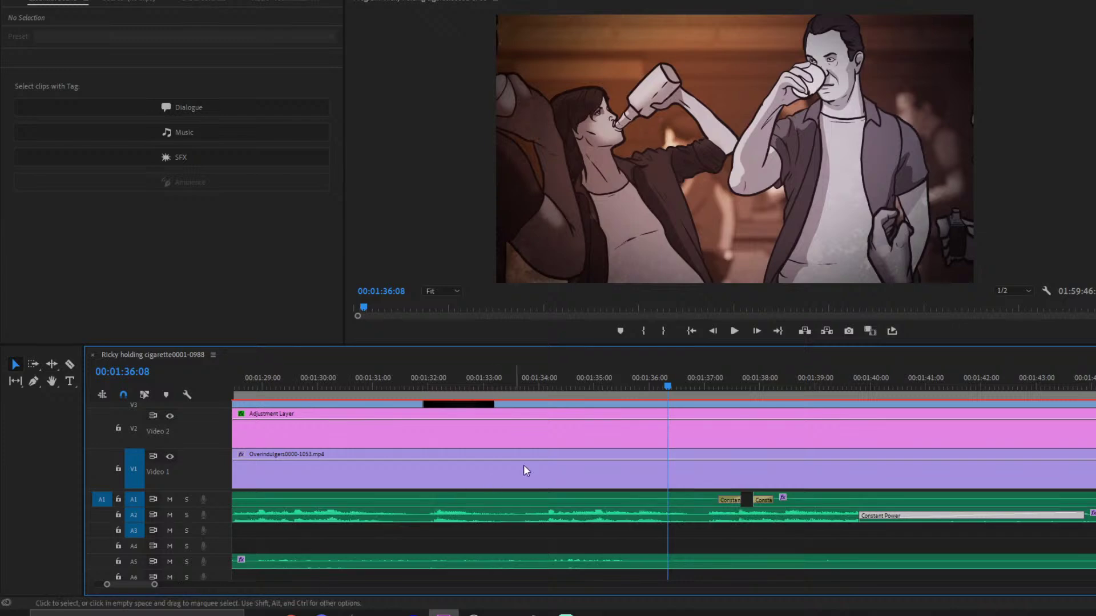
{"action": "left_click_drag", "start_coordinate": [743, 500], "coordinate": [745, 498]}
{"action": "left_click_drag", "start_coordinate": [151, 585], "coordinate": [129, 584]}
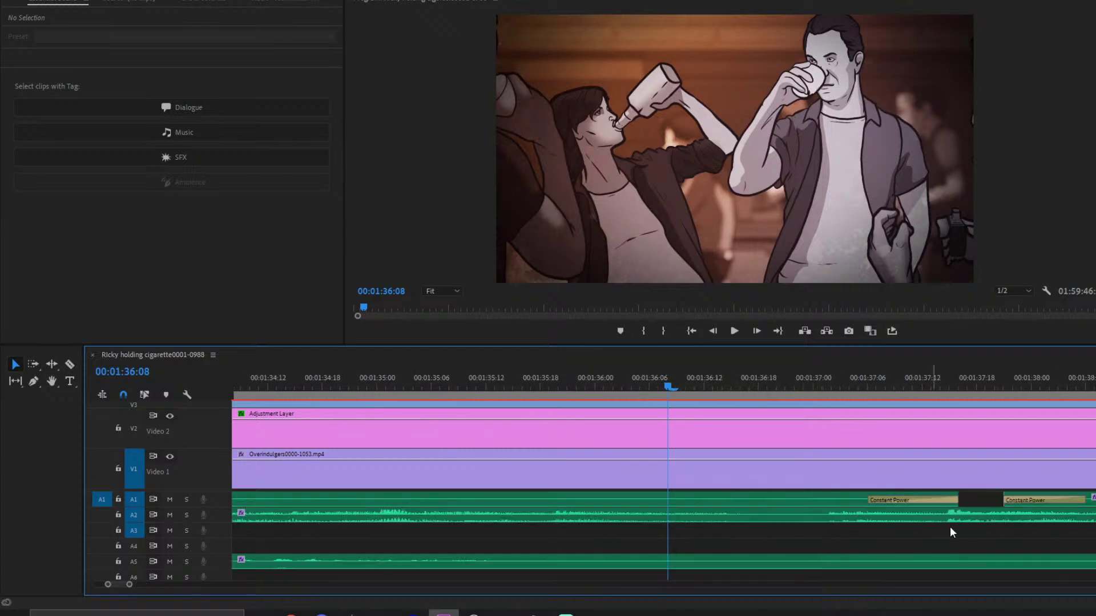
{"action": "left_click_drag", "start_coordinate": [959, 497], "coordinate": [973, 495]}
{"action": "key", "text": "space"}
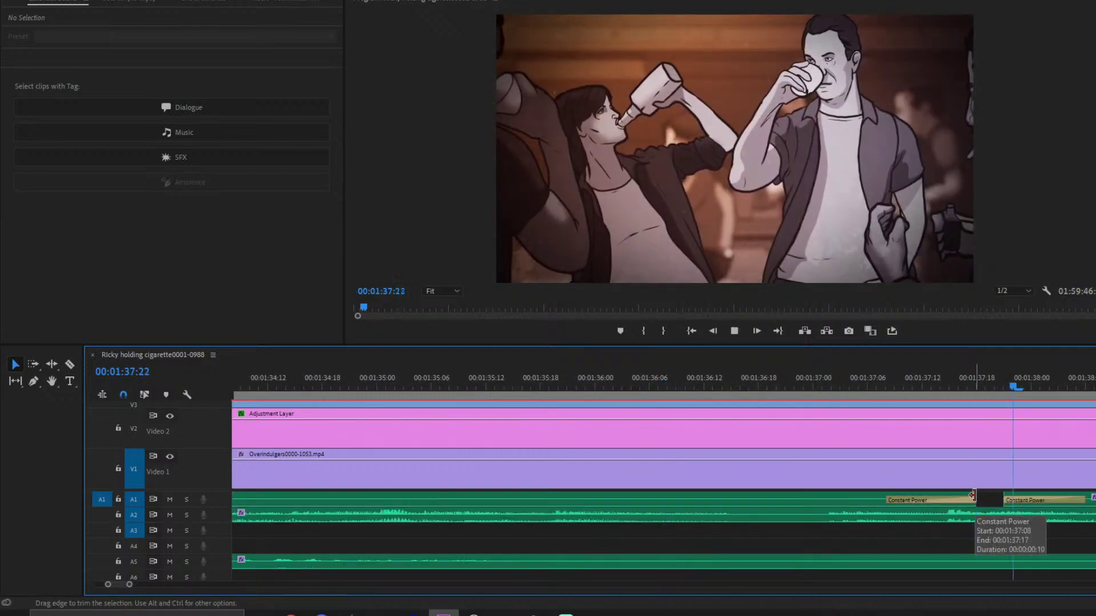
- Find the unwanted spot in the News Report narration, cut A1 around it and delete the piece from 00:02:05:04 to 00:02:05:11
{"action": "left_click_drag", "start_coordinate": [125, 579], "coordinate": [244, 585]}
{"action": "scroll", "coordinate": [640, 457], "scroll_direction": "down", "scroll_amount": 2}
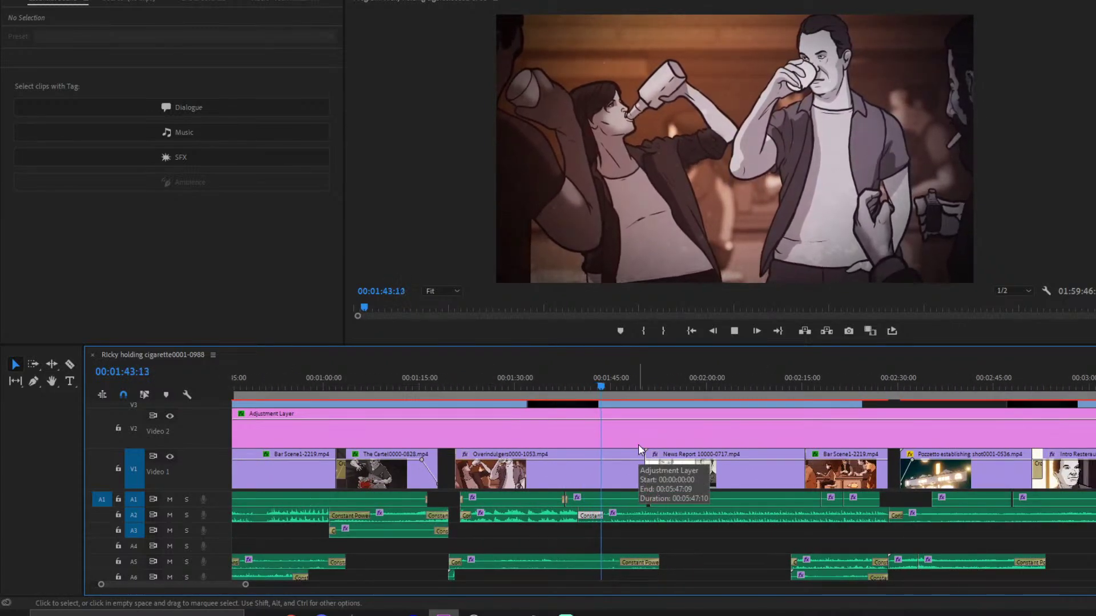
{"action": "scroll", "coordinate": [638, 444], "scroll_direction": "down", "scroll_amount": 1}
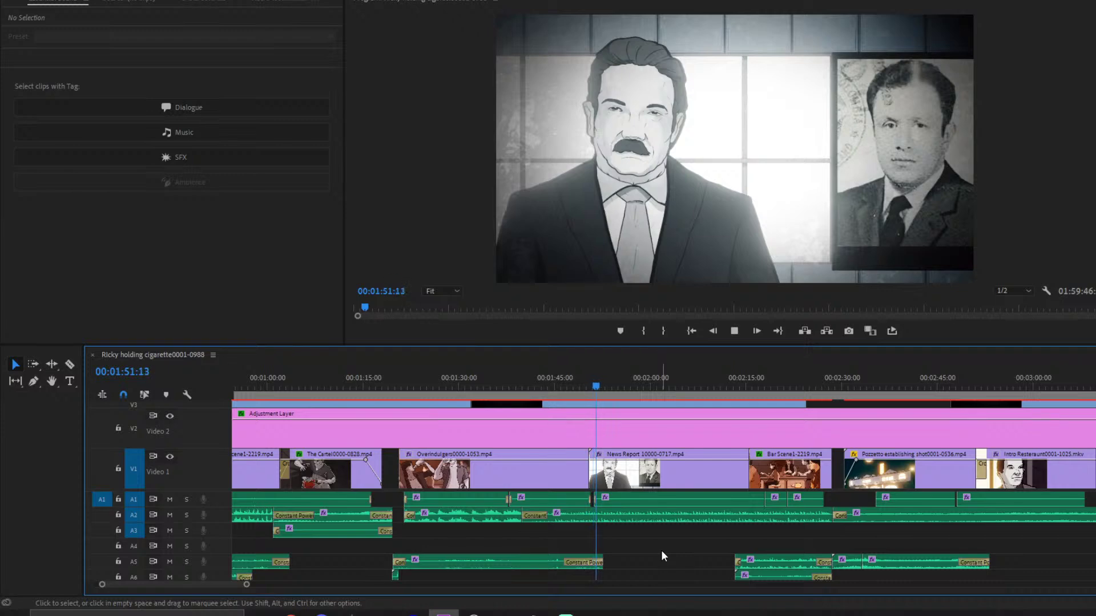
{"action": "scroll", "coordinate": [660, 550], "scroll_direction": "down", "scroll_amount": 2}
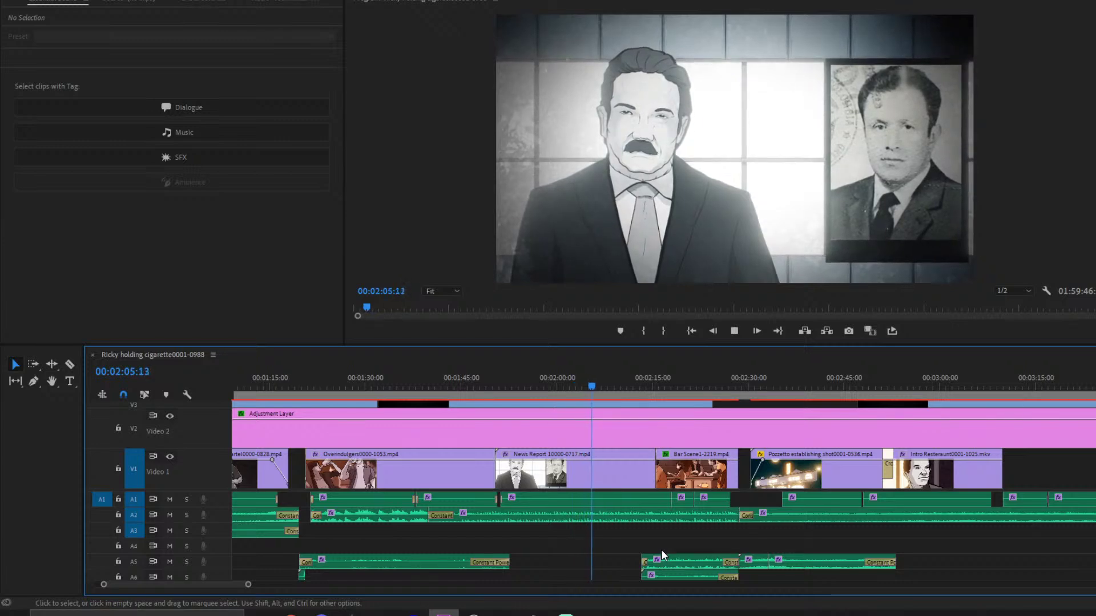
{"action": "left_click", "coordinate": [587, 379]}
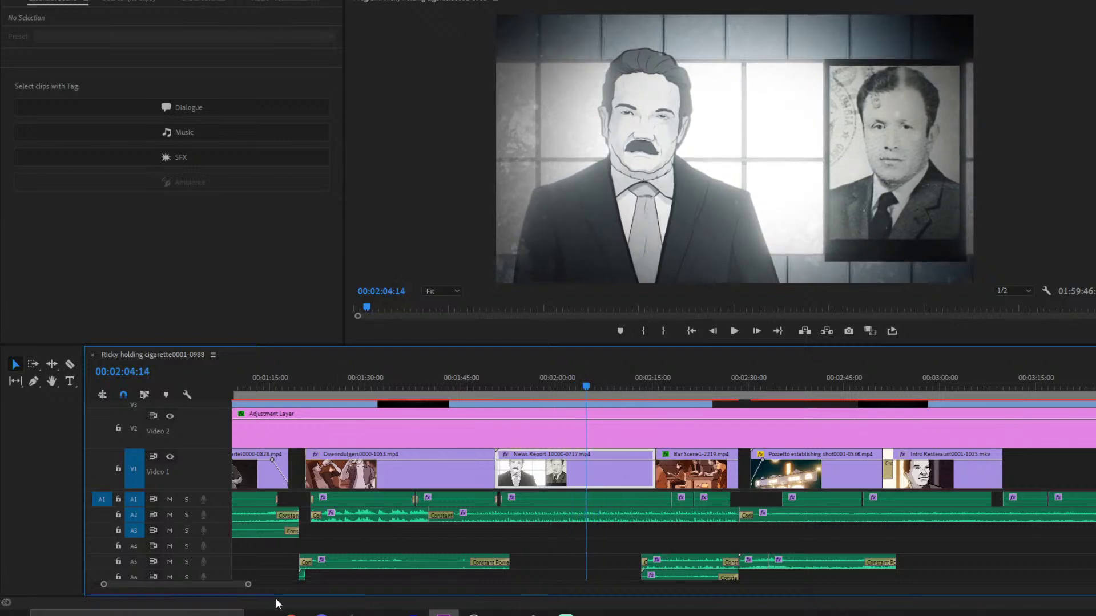
{"action": "left_click_drag", "start_coordinate": [244, 580], "coordinate": [205, 583]}
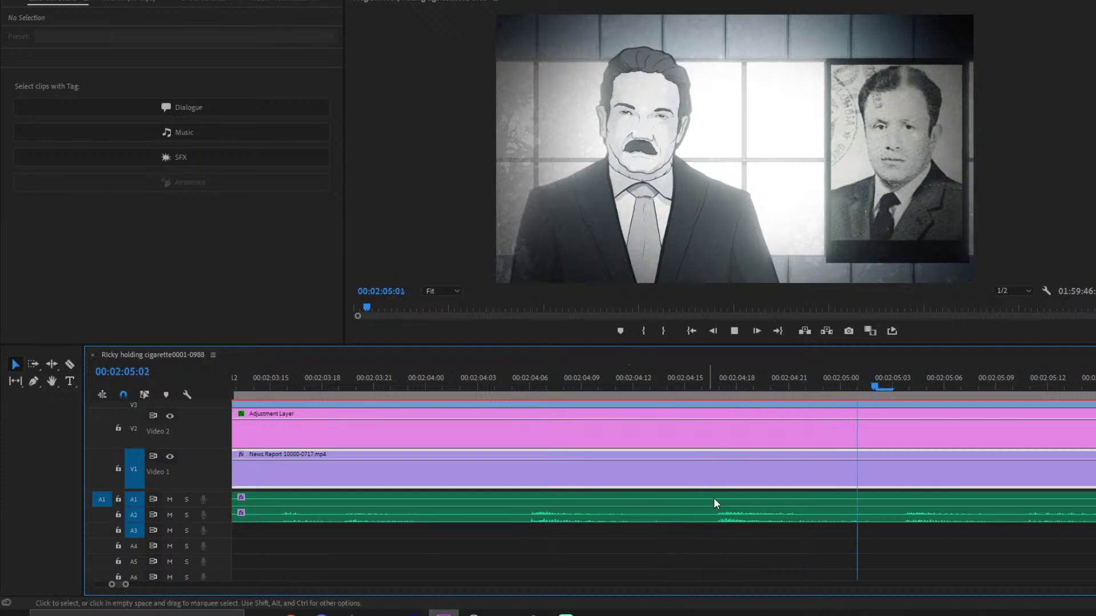
{"action": "left_click", "coordinate": [931, 494]}
{"action": "left_click", "coordinate": [1014, 499]}
{"action": "key", "text": "ctrl+k"}
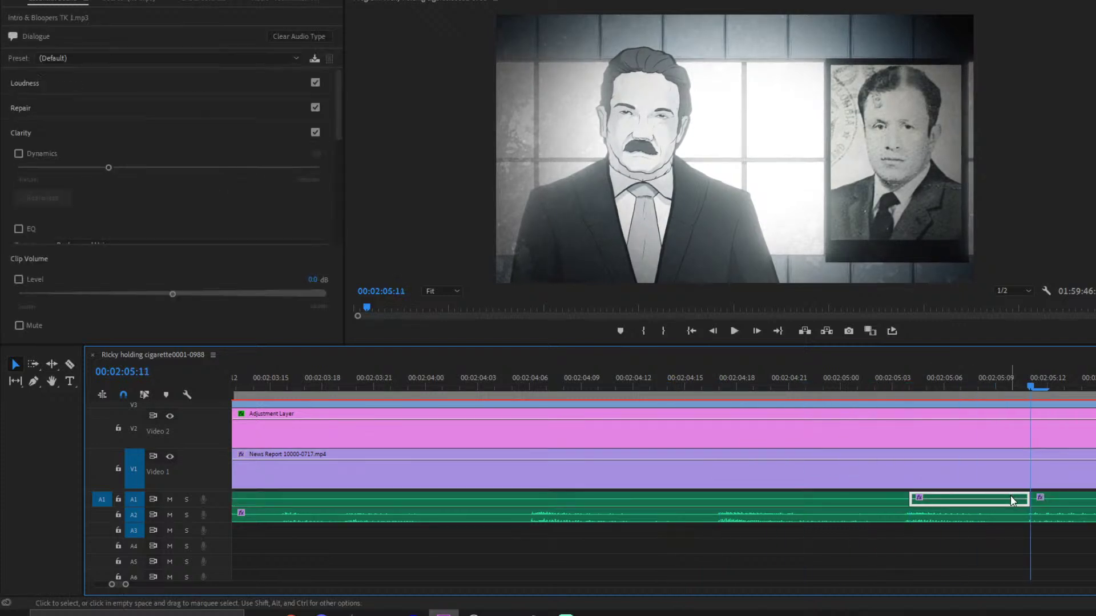
{"action": "key", "text": "Delete"}
- Apply the default Constant Power transition to the narration end before the new A1 gap and shorten it to about 12 frames
{"action": "right_click", "coordinate": [903, 499]}
{"action": "left_click", "coordinate": [920, 563]}
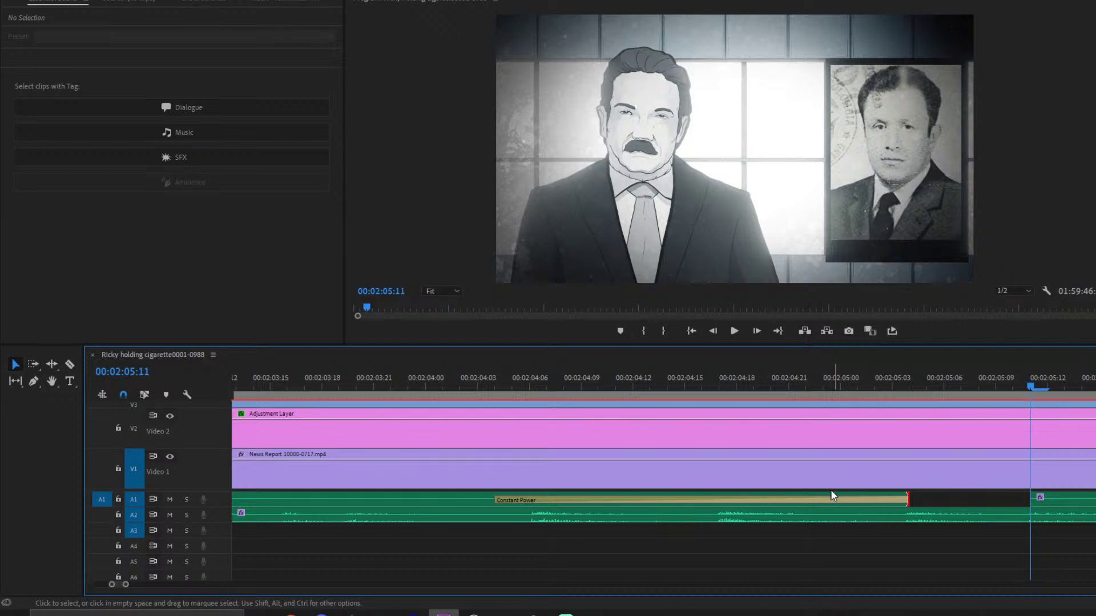
{"action": "scroll", "coordinate": [800, 528], "scroll_direction": "down", "scroll_amount": 4}
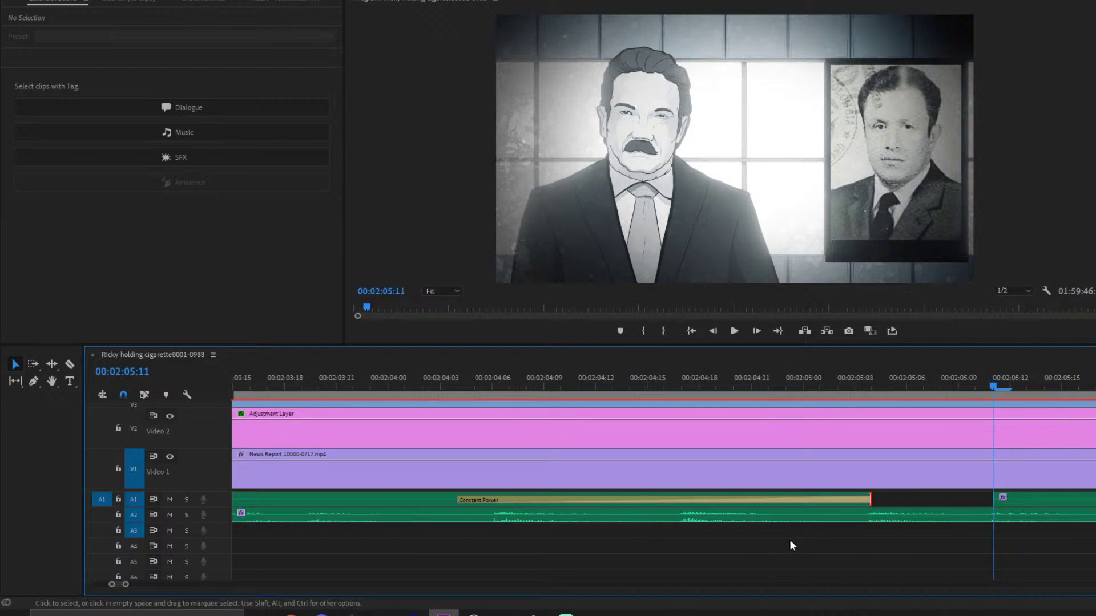
{"action": "scroll", "coordinate": [759, 532], "scroll_direction": "down", "scroll_amount": 5}
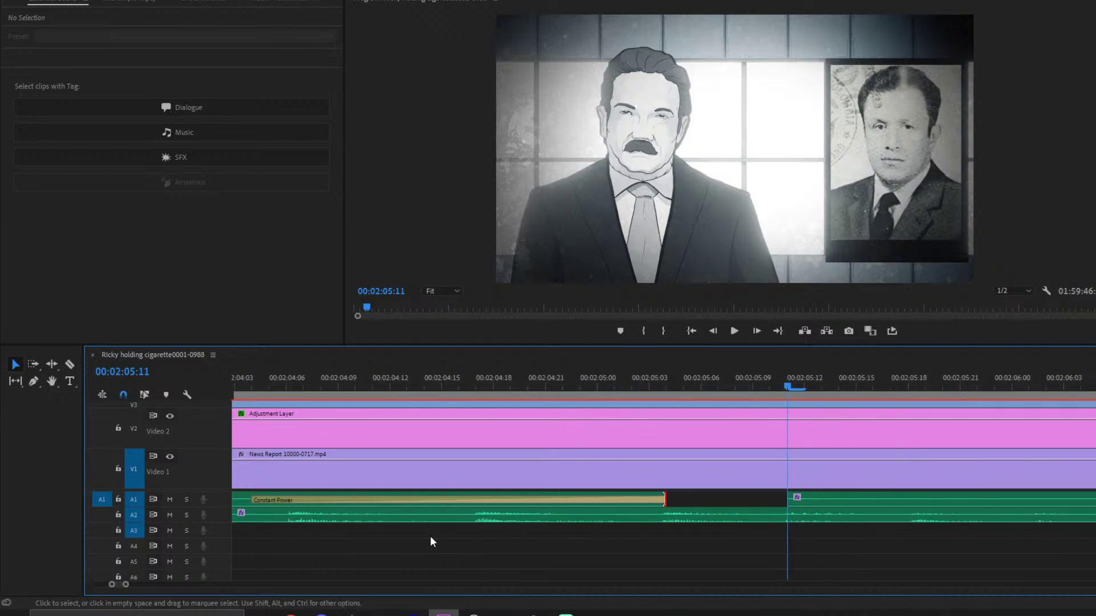
{"action": "left_click_drag", "start_coordinate": [125, 584], "coordinate": [130, 584]}
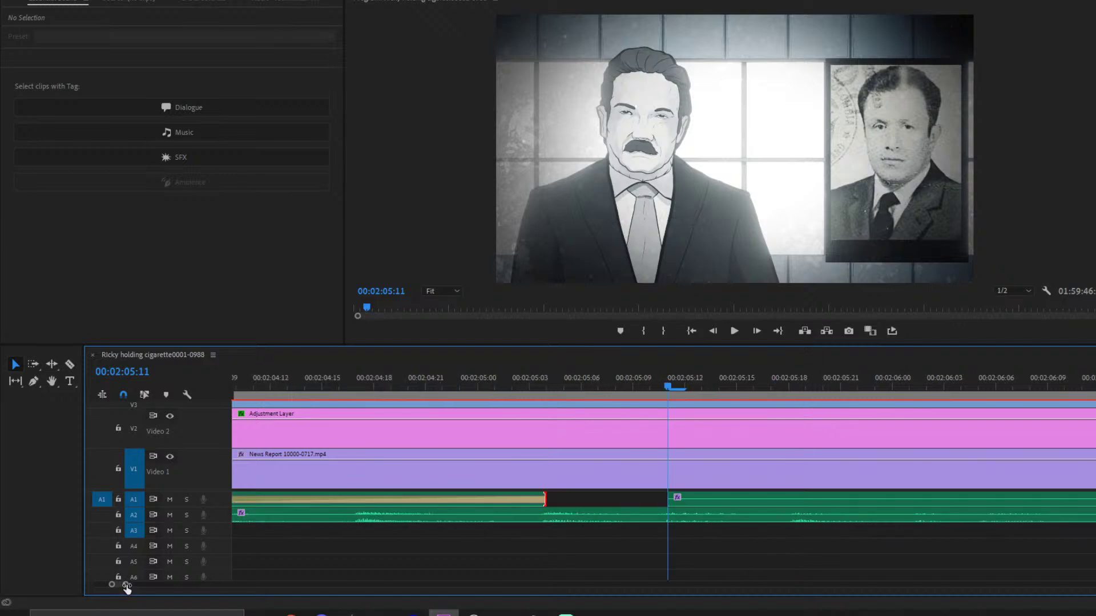
{"action": "left_click_drag", "start_coordinate": [357, 500], "coordinate": [477, 500]}
- Play back the cut narration and extend the faded clip end on A1 by about two frames into the gap
{"action": "left_click", "coordinate": [433, 389]}
{"action": "left_click", "coordinate": [407, 392]}
{"action": "key", "text": "space"}
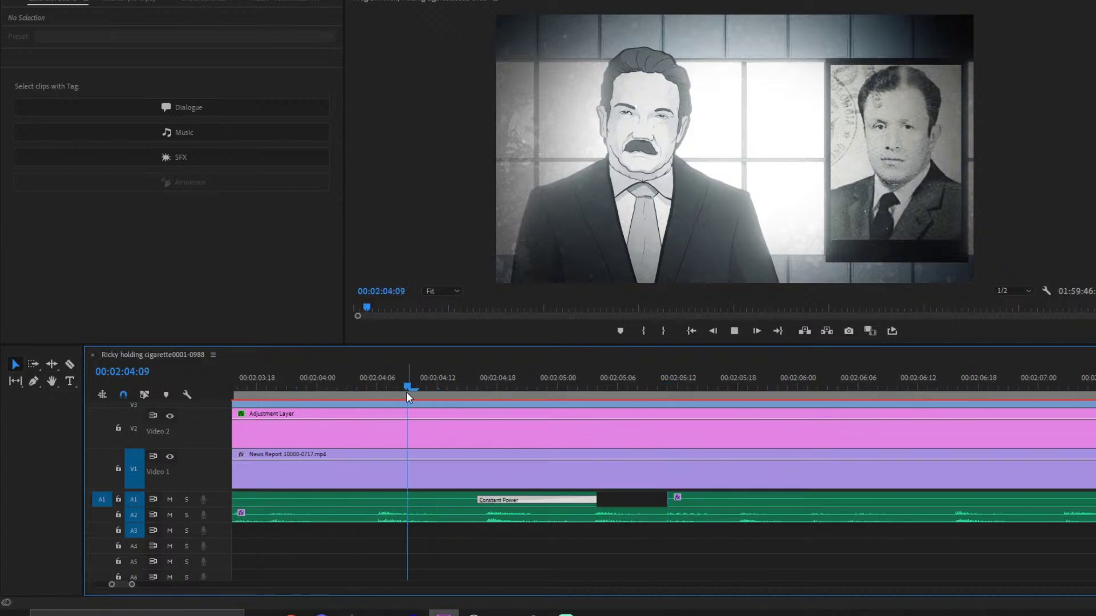
{"action": "left_click", "coordinate": [426, 390]}
{"action": "left_click_drag", "start_coordinate": [604, 498], "coordinate": [625, 500]}
{"action": "key", "text": "space"}
{"action": "key", "text": "space"}
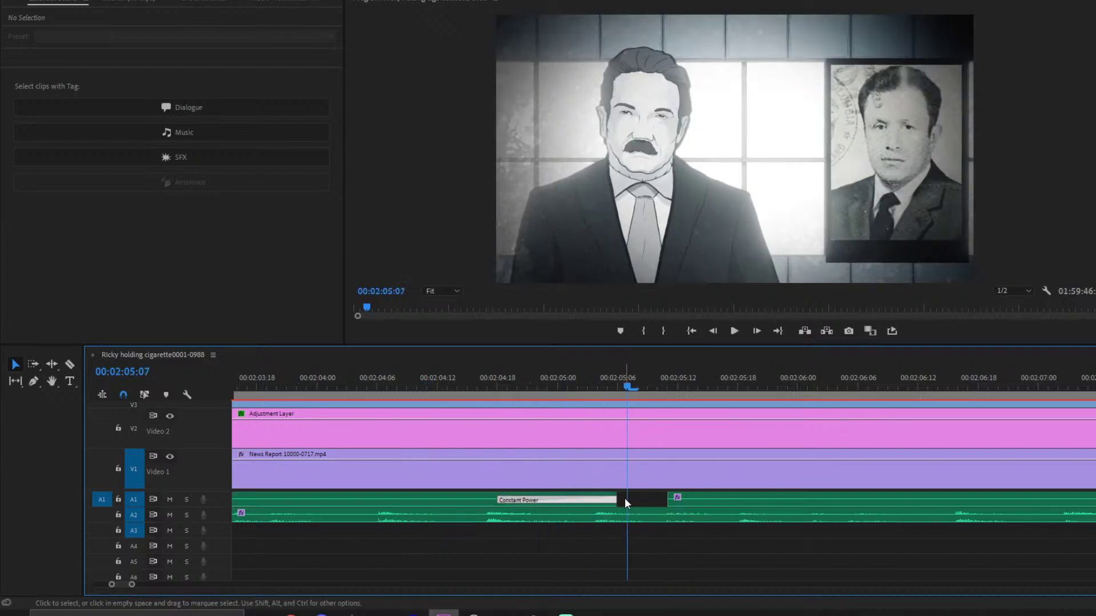
- Apply the default Constant Power transition to the narration start at 00:02:05:11 on A1 and shorten it to about 11 frames
{"action": "key", "text": "Down"}
{"action": "right_click", "coordinate": [668, 498]}
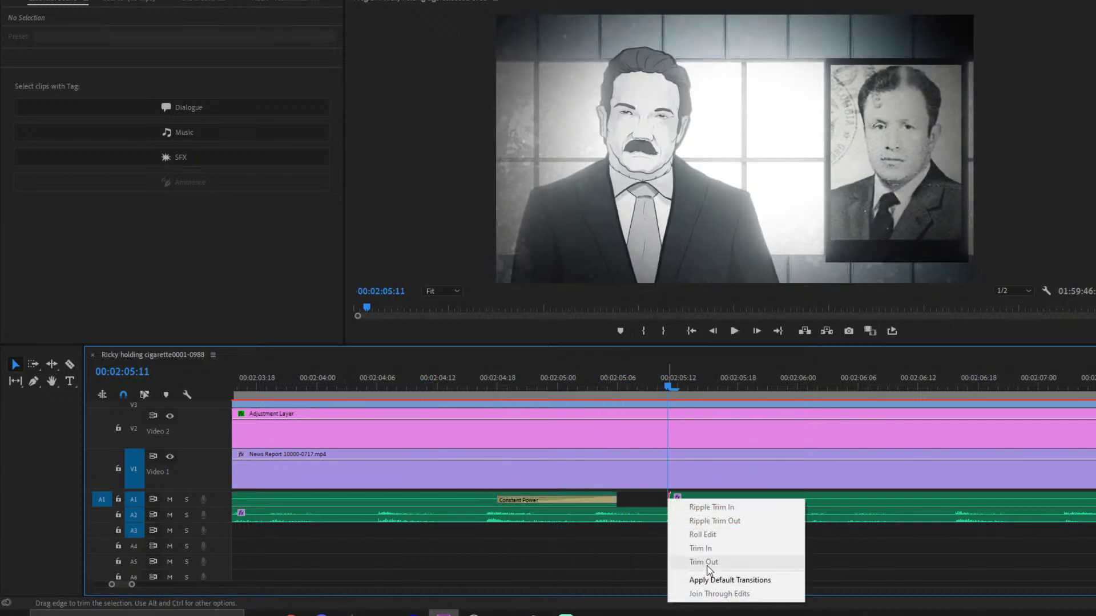
{"action": "left_click", "coordinate": [707, 578]}
{"action": "key", "text": "space"}
{"action": "key", "text": "space"}
{"action": "left_click_drag", "start_coordinate": [908, 501], "coordinate": [776, 502]}
{"action": "key", "text": "ctrl+z"}
- Play back the faded A1 cut from 00:02:05:05 and continue through the News Report clip to the following bar scene
{"action": "left_click", "coordinate": [612, 379]}
{"action": "key", "text": "space"}
{"action": "left_click", "coordinate": [612, 379]}
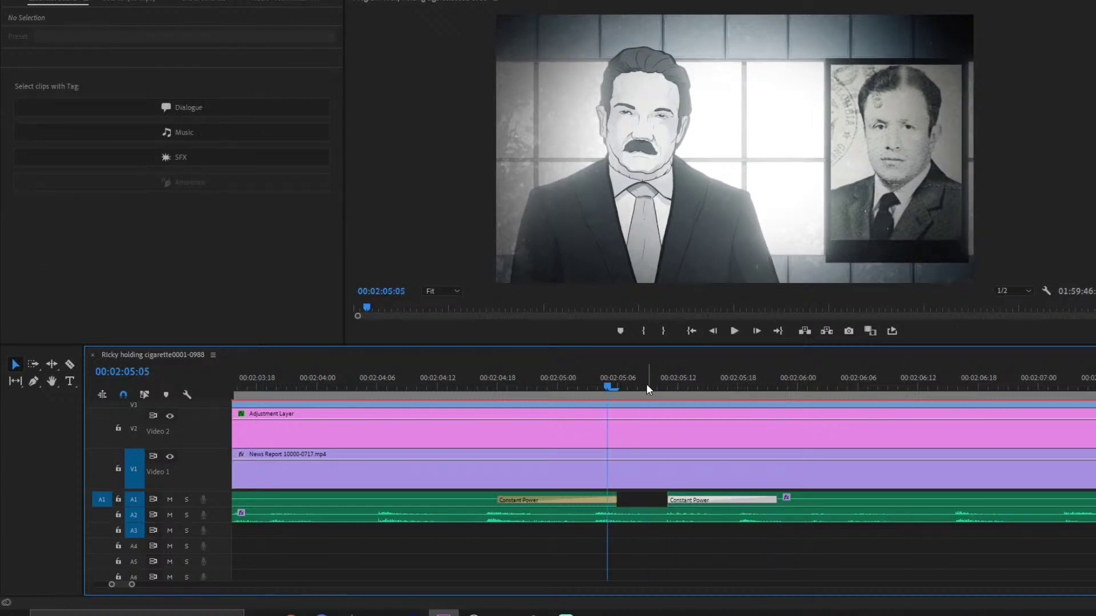
{"action": "left_click_drag", "start_coordinate": [647, 384], "coordinate": [676, 379]}
{"action": "key", "text": "space"}
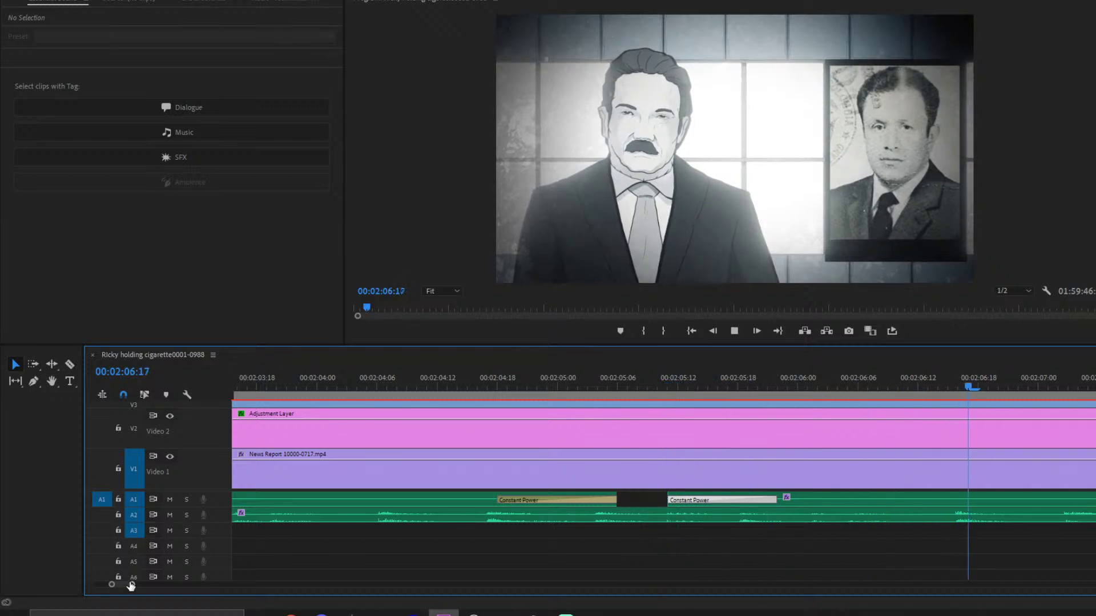
{"action": "left_click_drag", "start_coordinate": [130, 585], "coordinate": [210, 585]}
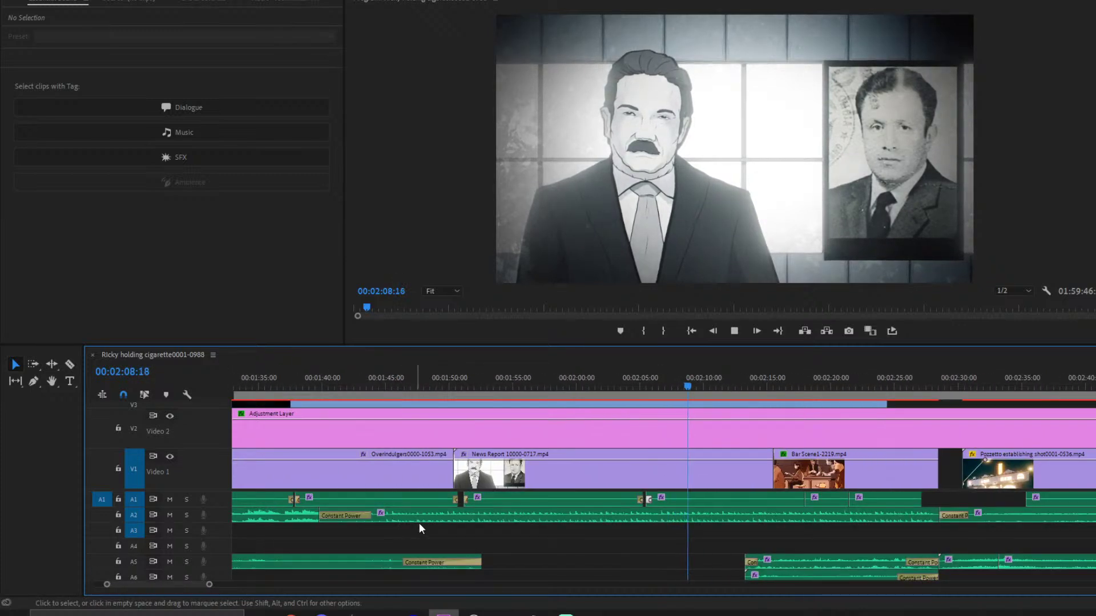
{"action": "scroll", "coordinate": [596, 504], "scroll_direction": "down", "scroll_amount": 2}
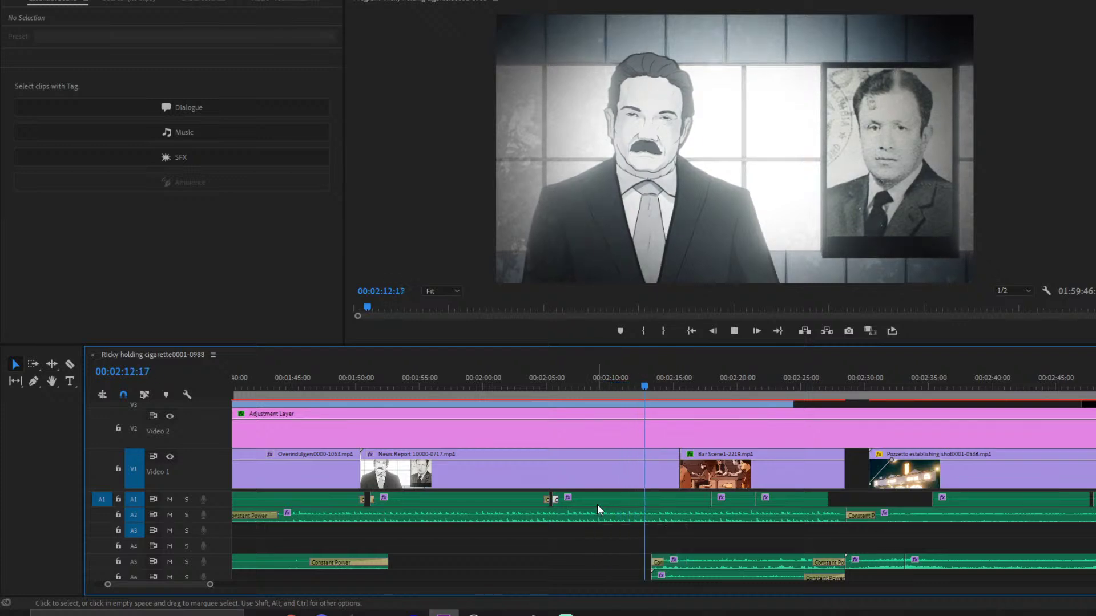
{"action": "key", "text": "space"}
{"action": "scroll", "coordinate": [598, 548], "scroll_direction": "down", "scroll_amount": 3}
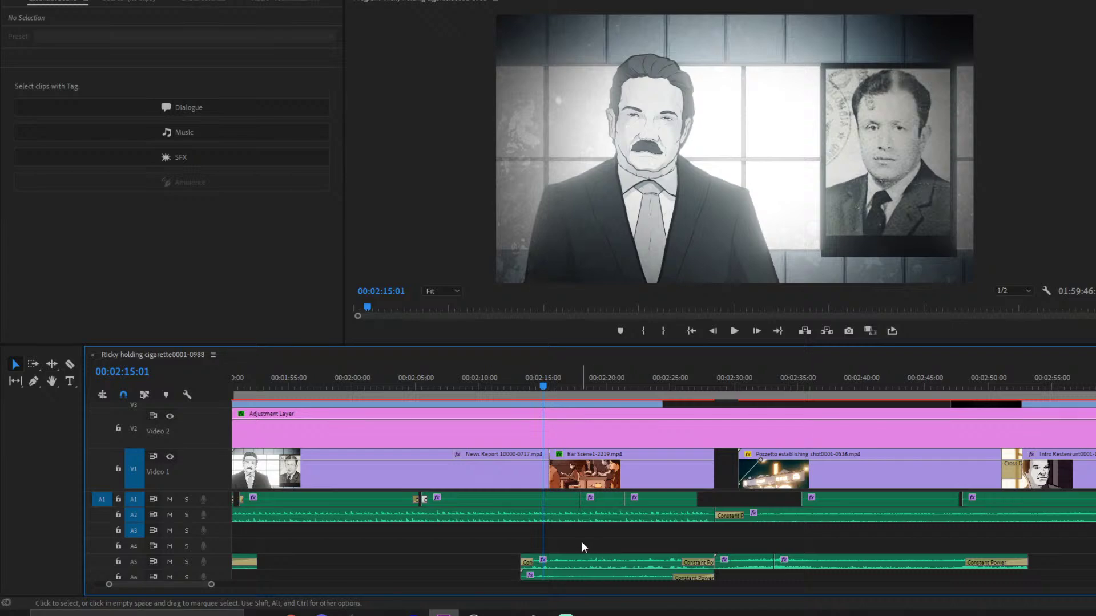
{"action": "scroll", "coordinate": [582, 547], "scroll_direction": "down", "scroll_amount": 2}
- Fade in the bar ambience on A5 and A6 with Constant Power transitions of about 4 seconds and play back the scene start
{"action": "right_click", "coordinate": [523, 554]}
{"action": "left_click", "coordinate": [582, 530]}
{"action": "left_click", "coordinate": [532, 394]}
{"action": "scroll", "coordinate": [576, 512], "scroll_direction": "up", "scroll_amount": 2}
{"action": "key", "text": "space"}
{"action": "key", "text": "space"}
- Add a Cross Dissolve between the News Report and Bar Scene clips on V1, lengthen it to about 26 frames and play it back
{"action": "left_click", "coordinate": [194, 1]}
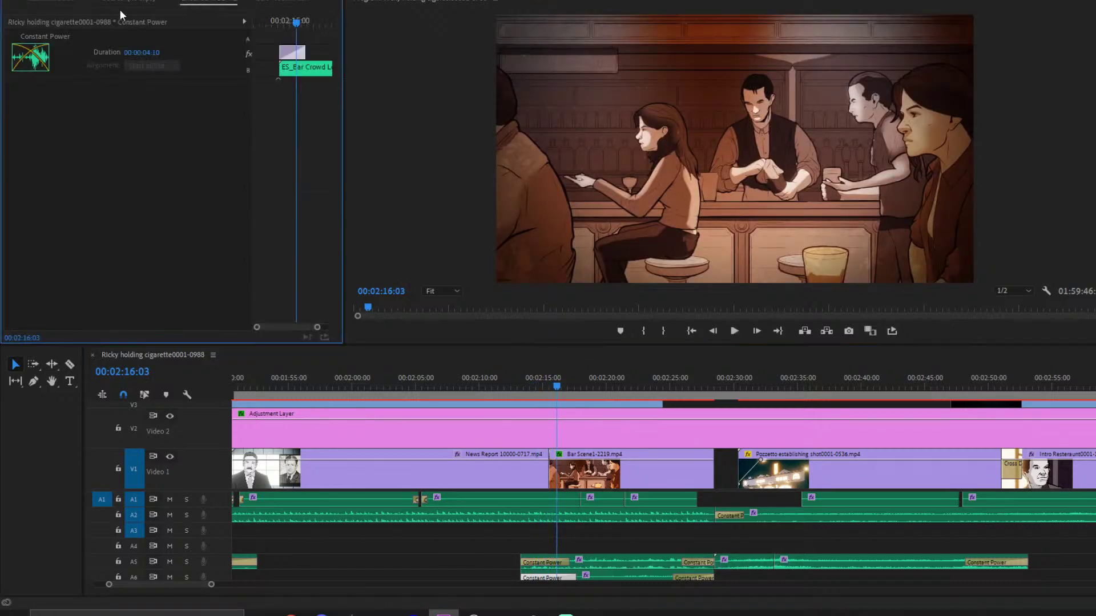
{"action": "key", "text": "shift+7"}
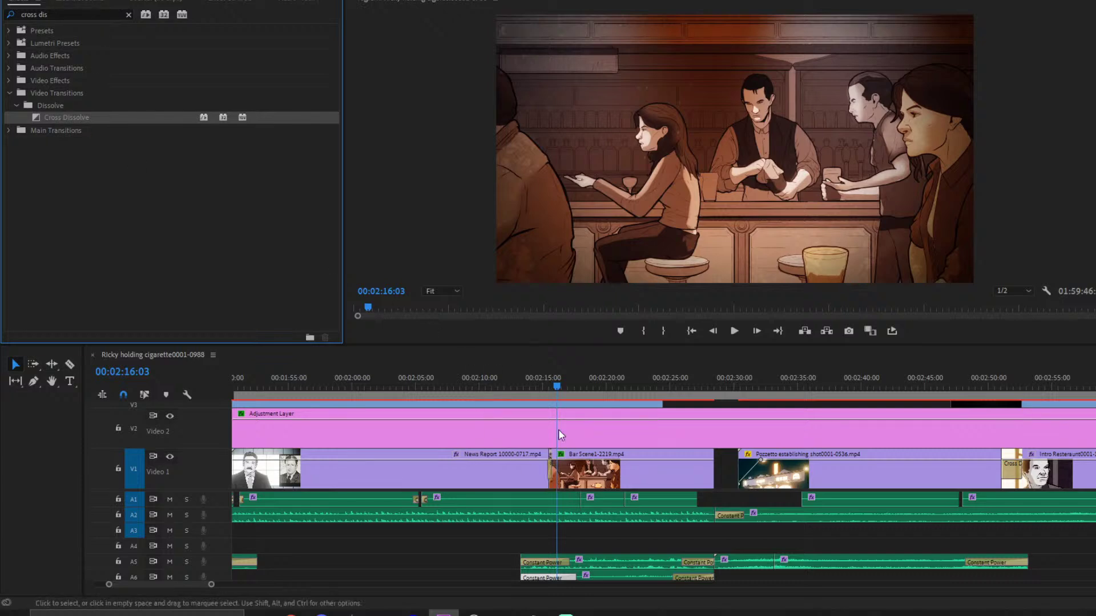
{"action": "left_click", "coordinate": [540, 383]}
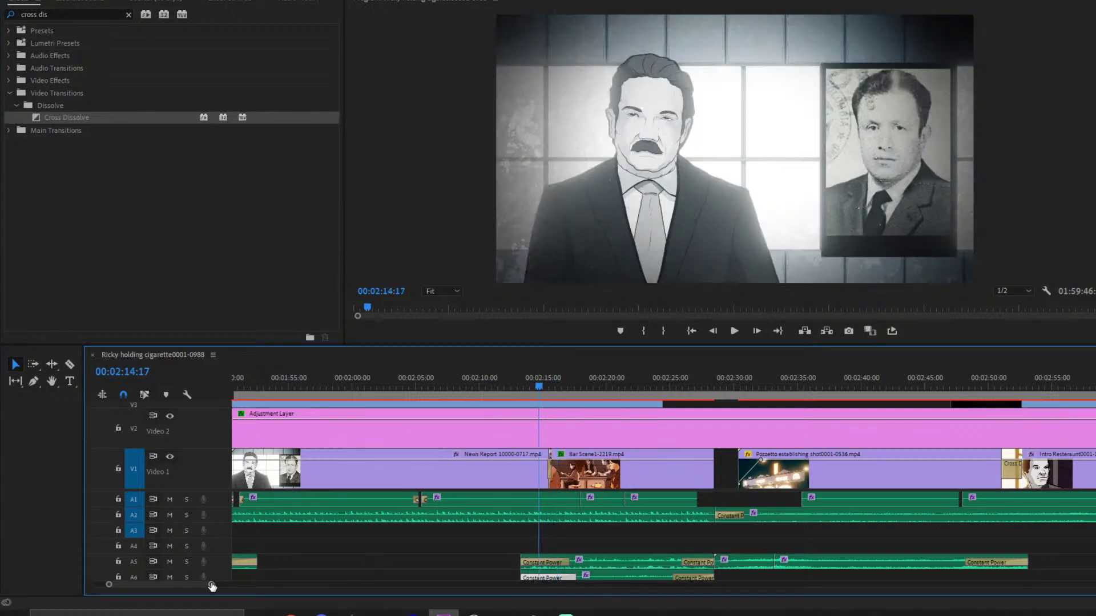
{"action": "left_click_drag", "start_coordinate": [212, 586], "coordinate": [134, 584]}
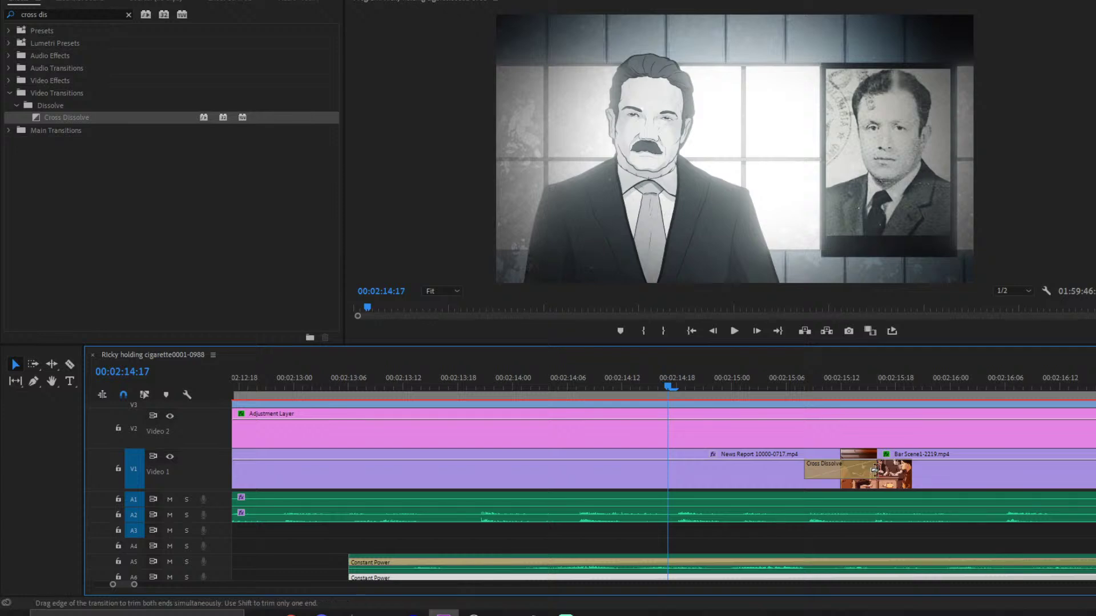
{"action": "left_click_drag", "start_coordinate": [878, 470], "coordinate": [957, 465]}
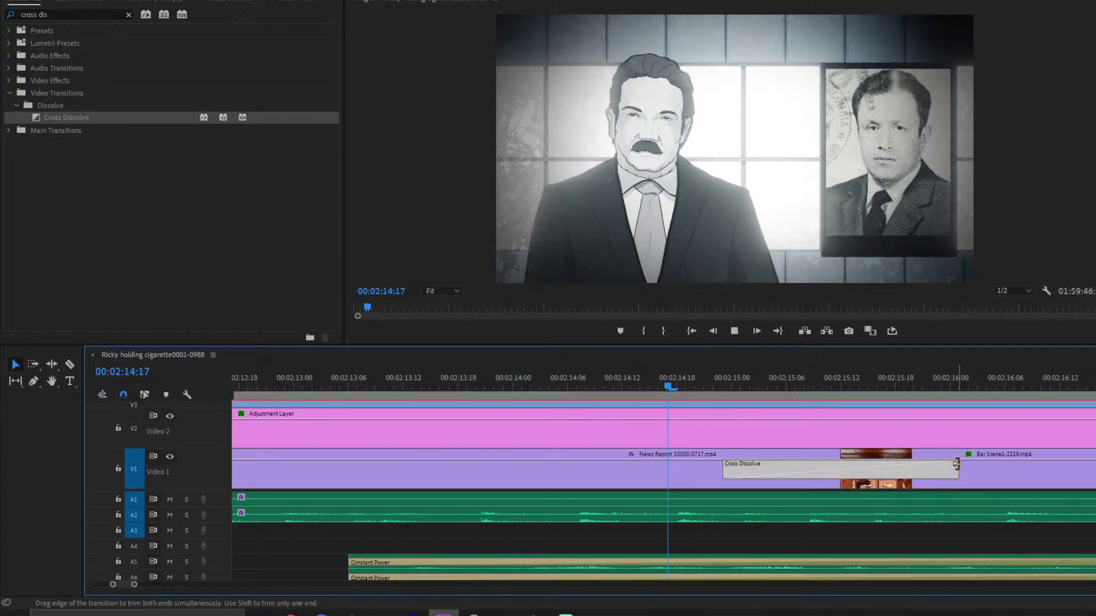
{"action": "key", "text": "space"}
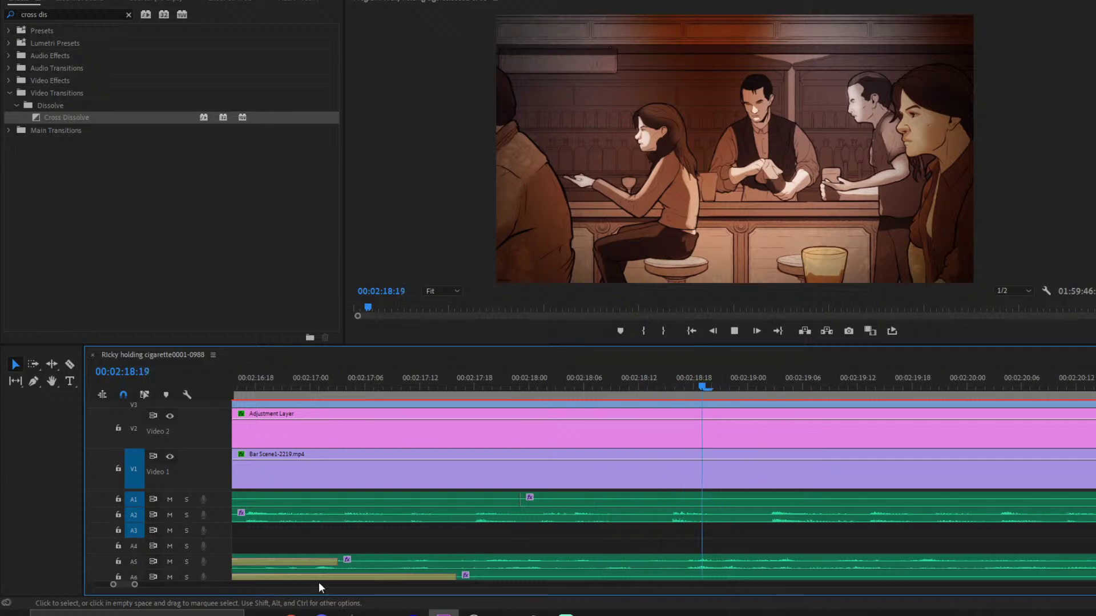
{"action": "left_click_drag", "start_coordinate": [137, 583], "coordinate": [201, 584]}
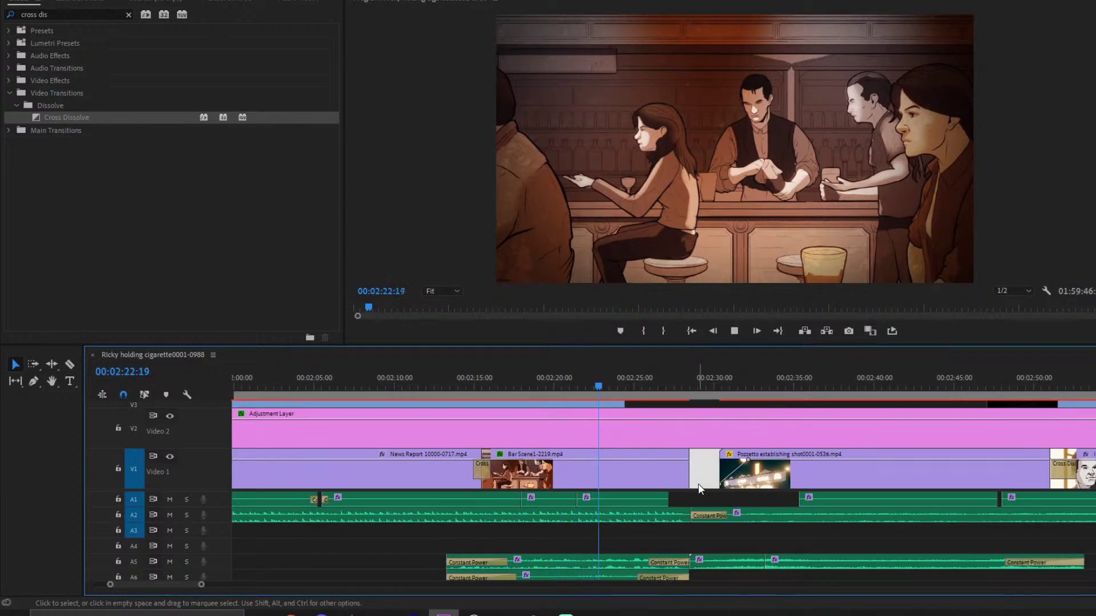
- Play back the end of the bar scene through the gap on V1 and the fade into the Pozzetto establishing shot
{"action": "scroll", "coordinate": [710, 481], "scroll_direction": "up", "scroll_amount": 2}
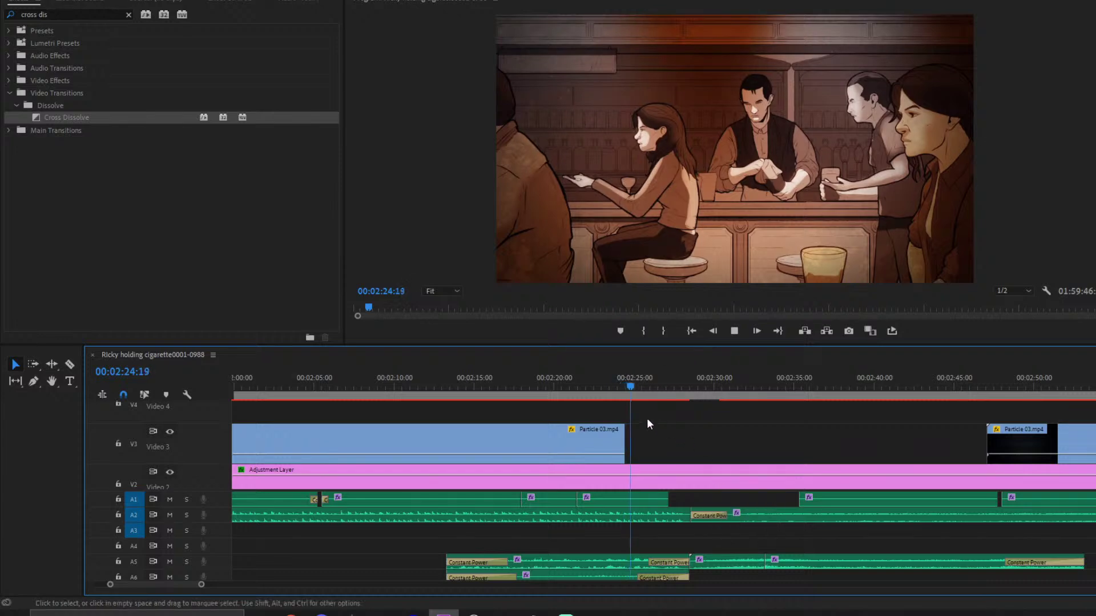
{"action": "scroll", "coordinate": [711, 436], "scroll_direction": "down", "scroll_amount": 2}
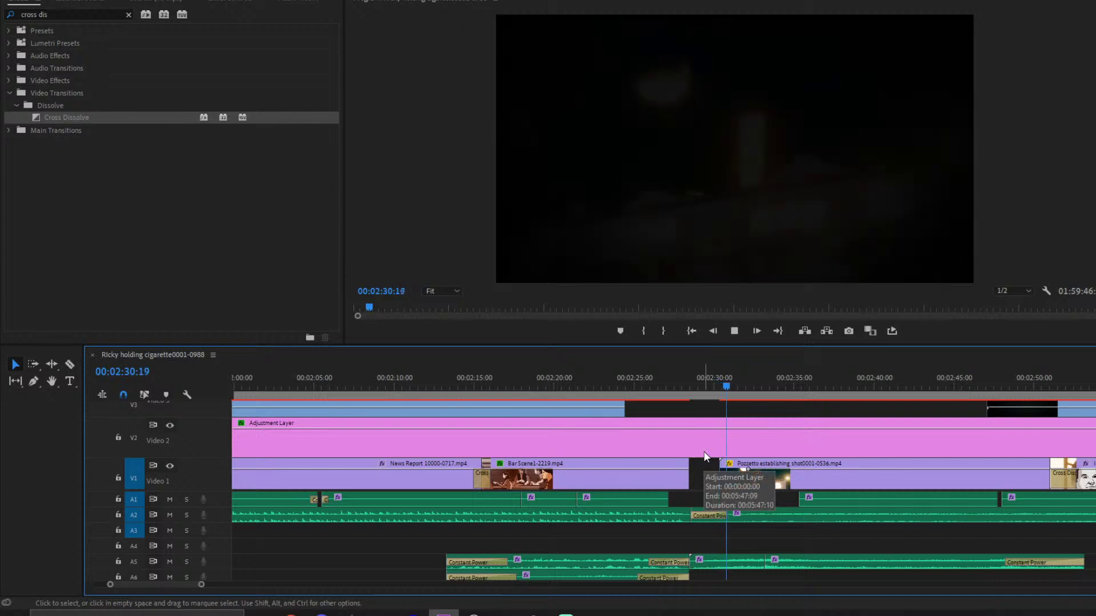
{"action": "key", "text": "space"}
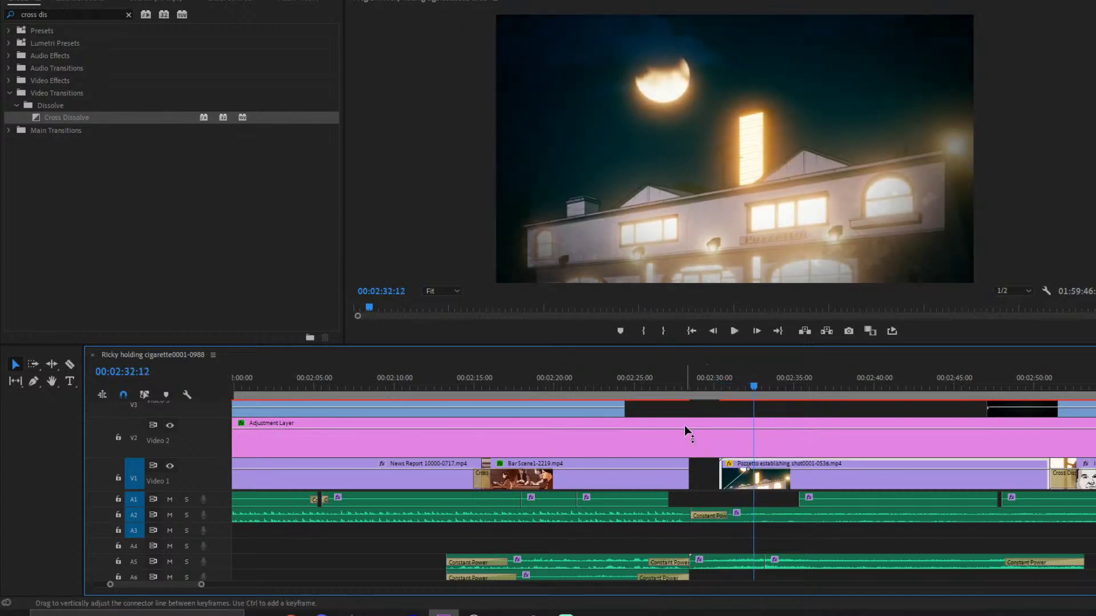
{"action": "scroll", "coordinate": [668, 446], "scroll_direction": "up", "scroll_amount": 1}
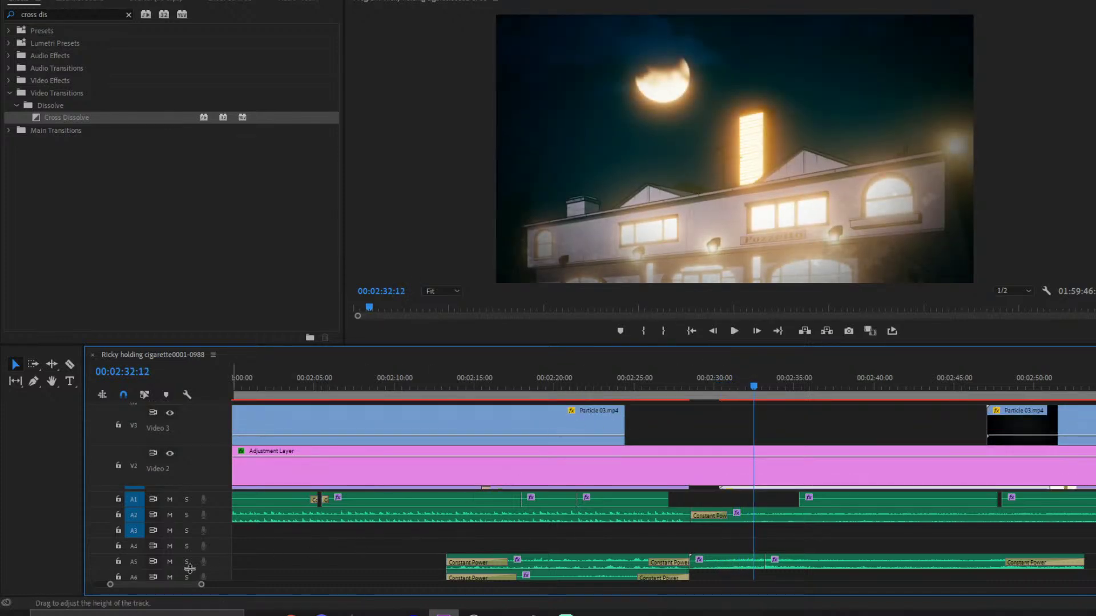
- Duplicate the Particle 03.mp4 overlay on V3 to fill the remainder of the bar scene up to about 00:02:27
{"action": "key", "text": "minus"}
{"action": "key", "text": "minus"}
{"action": "key", "text": "minus"}
{"action": "key", "text": "minus"}
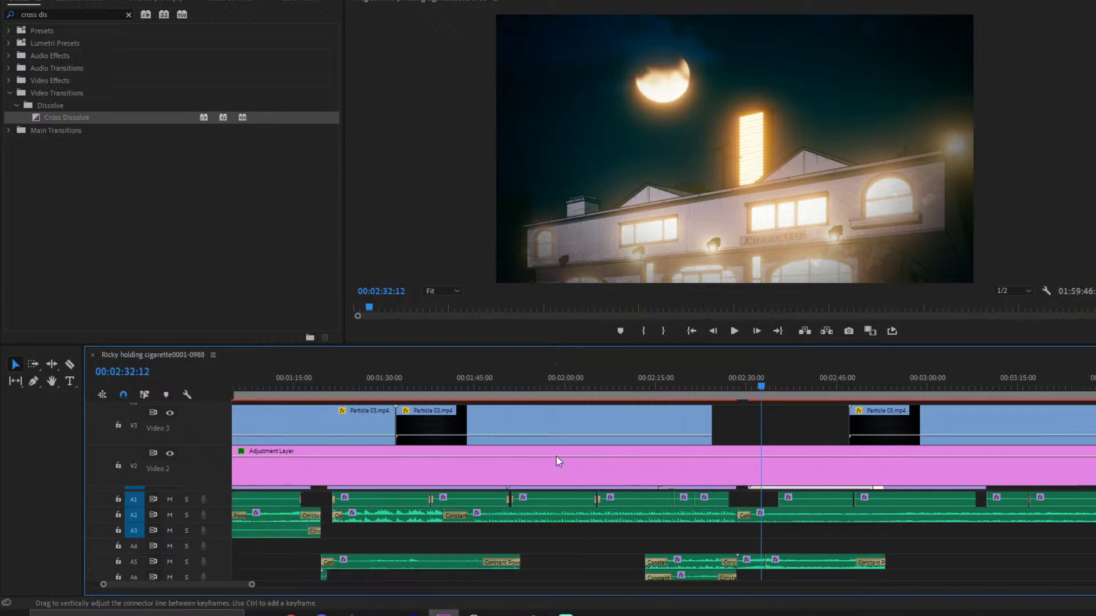
{"action": "scroll", "coordinate": [576, 428], "scroll_direction": "up", "scroll_amount": 1}
{"action": "left_click_drag", "start_coordinate": [576, 428], "coordinate": [627, 412]}
{"action": "left_click_drag", "start_coordinate": [392, 408], "coordinate": [653, 442]}
{"action": "scroll", "coordinate": [660, 451], "scroll_direction": "up", "scroll_amount": 5}
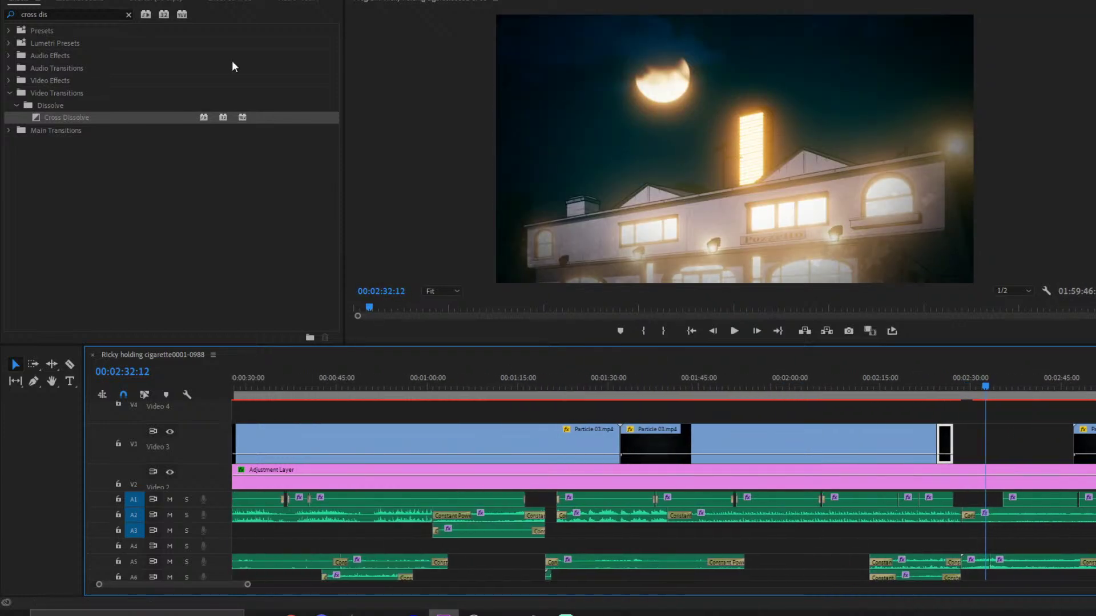
- Apply Cross Dissolve to the cuts between the Particle 03.mp4 clips on V3, accepting repeated frames
{"action": "left_click_drag", "start_coordinate": [57, 117], "coordinate": [623, 456]}
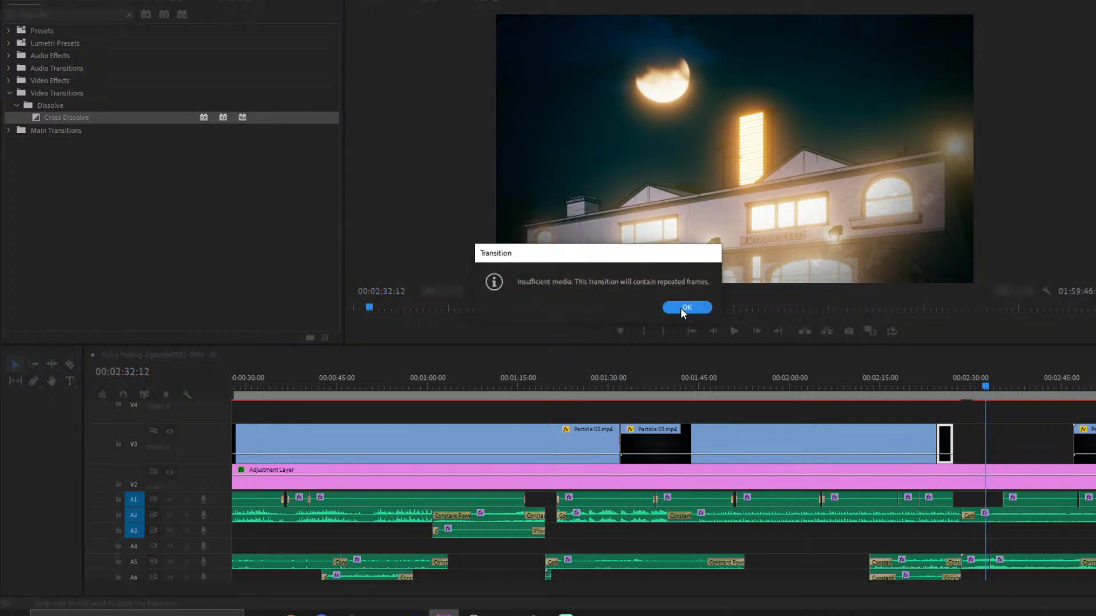
{"action": "left_click", "coordinate": [685, 308]}
{"action": "left_click_drag", "start_coordinate": [114, 122], "coordinate": [746, 454]}
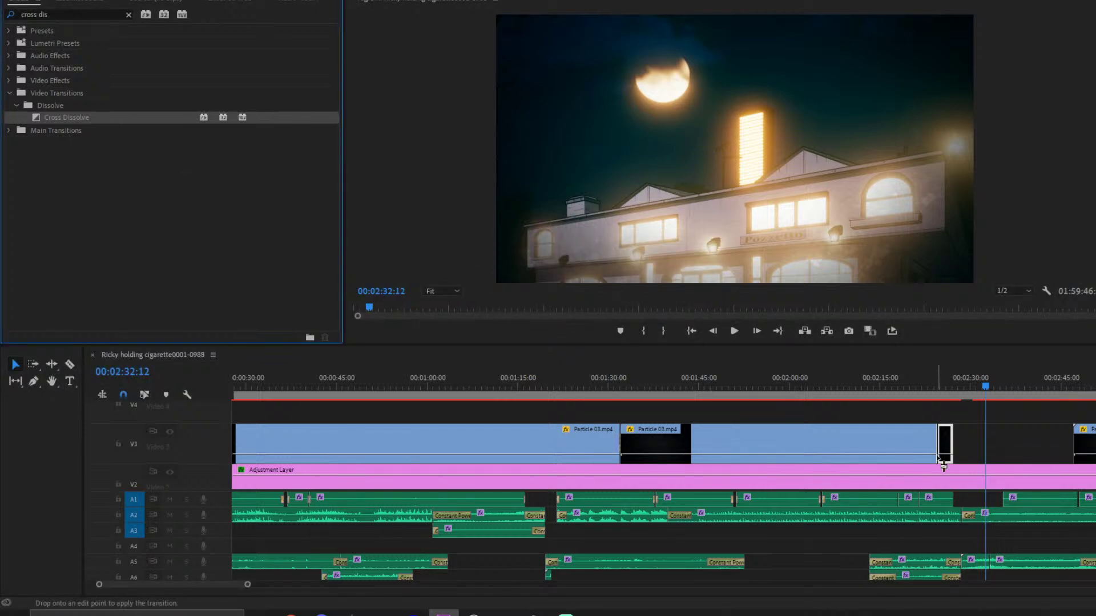
{"action": "left_click_drag", "start_coordinate": [944, 465], "coordinate": [940, 451]}
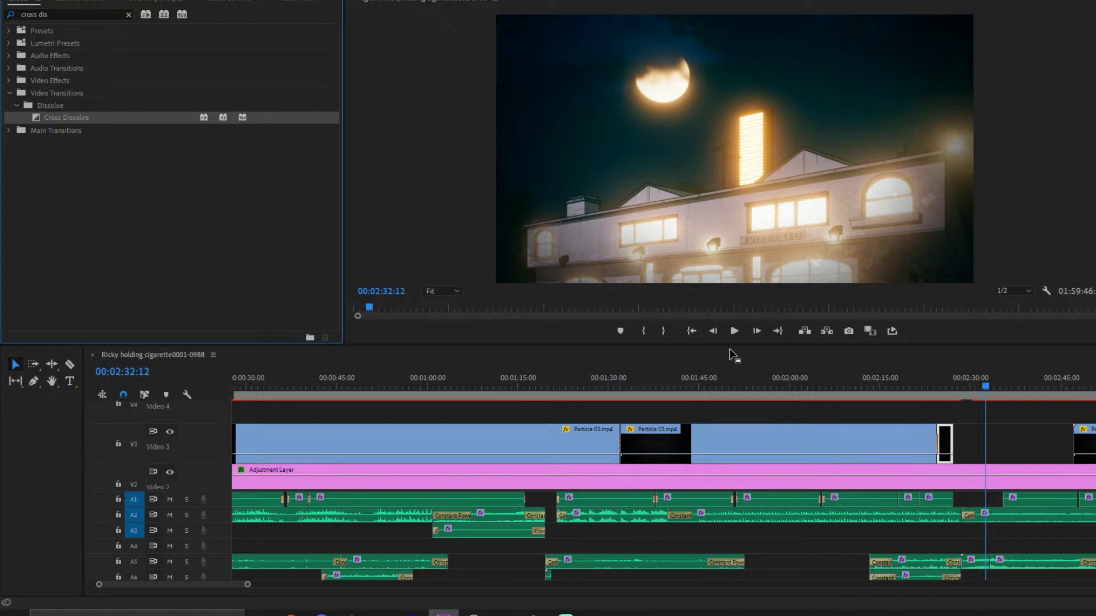
- Examine how the overlays, narration, music and ambience are layered across the tracks from the opening to about 00:04:30
{"action": "scroll", "coordinate": [690, 453], "scroll_direction": "up", "scroll_amount": 2}
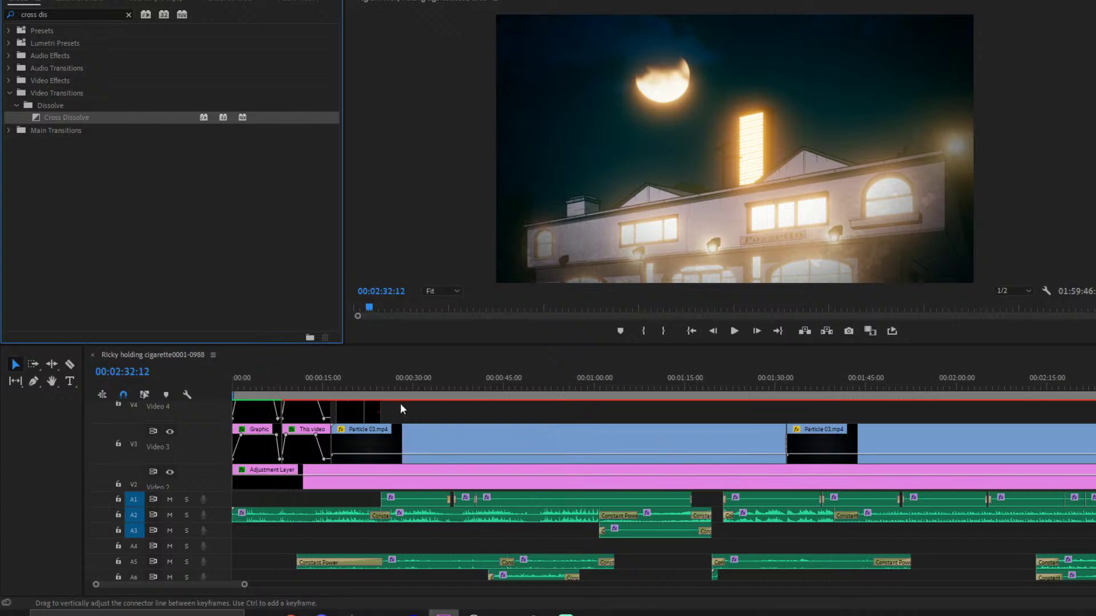
{"action": "left_click", "coordinate": [473, 411]}
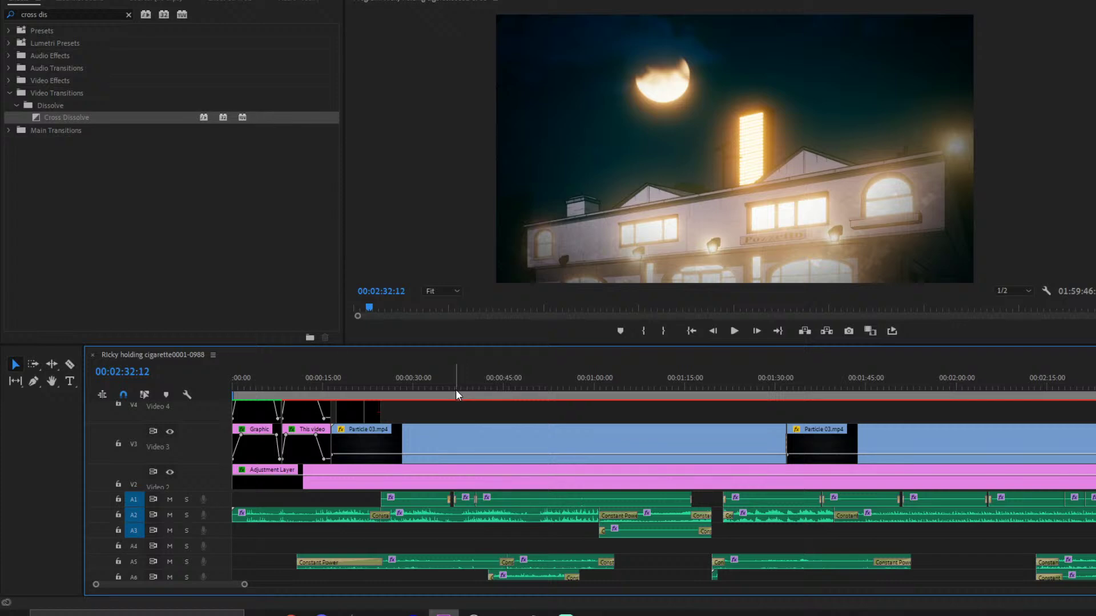
{"action": "scroll", "coordinate": [449, 404], "scroll_direction": "down", "scroll_amount": 6}
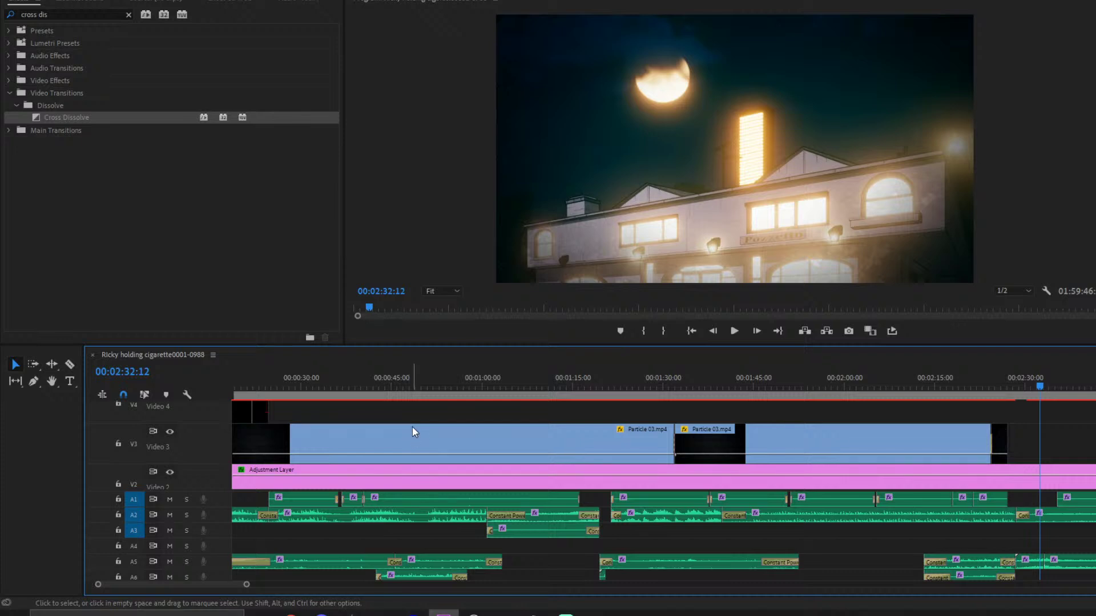
{"action": "scroll", "coordinate": [412, 426], "scroll_direction": "left", "scroll_amount": 3}
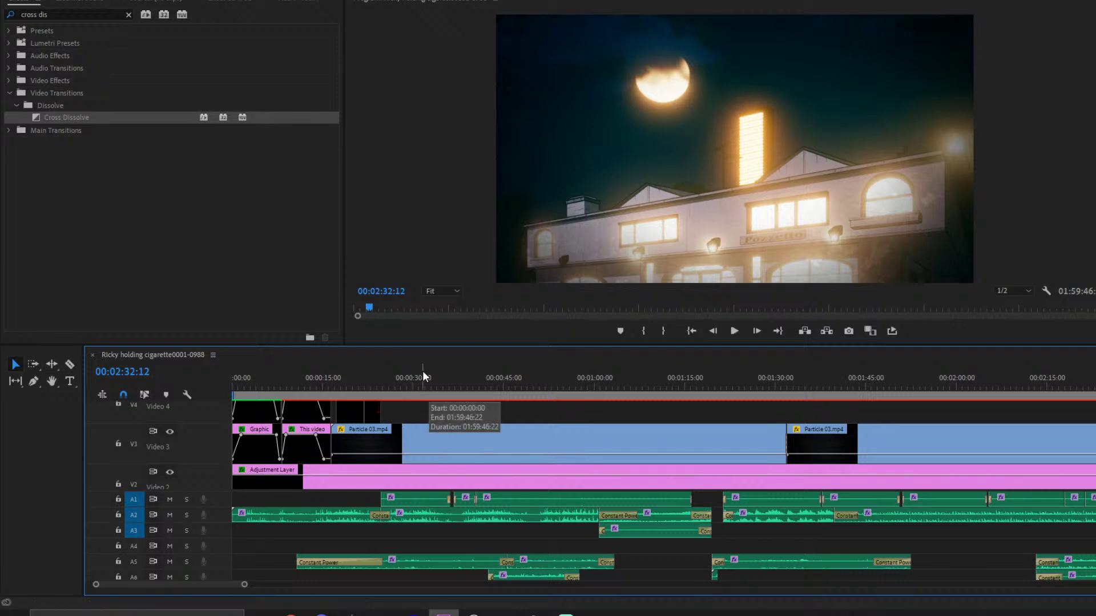
{"action": "scroll", "coordinate": [401, 536], "scroll_direction": "right", "scroll_amount": 5}
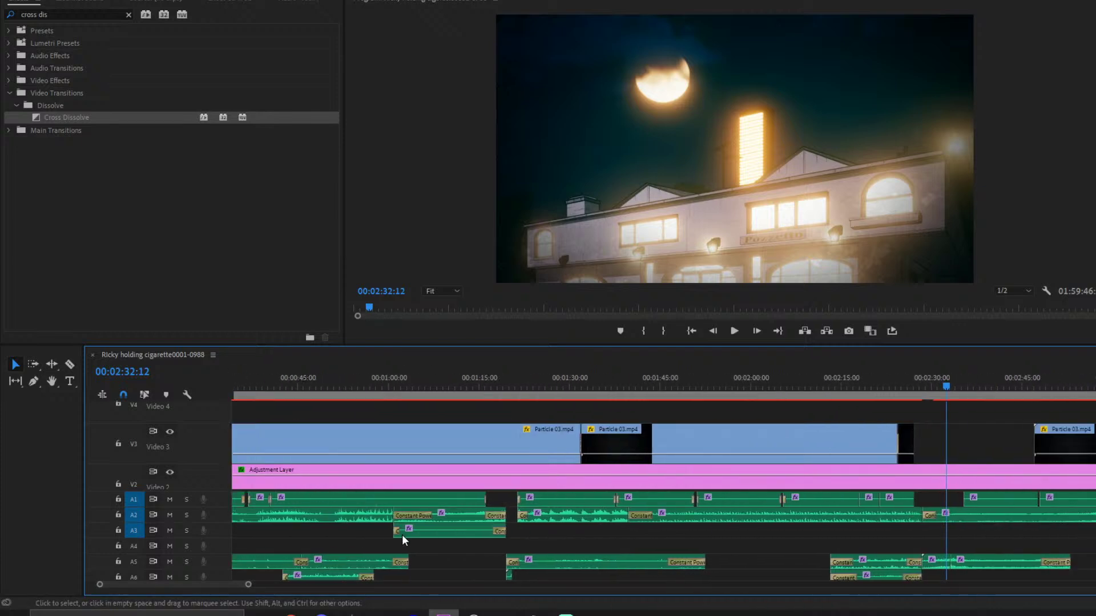
{"action": "scroll", "coordinate": [403, 533], "scroll_direction": "left", "scroll_amount": 5}
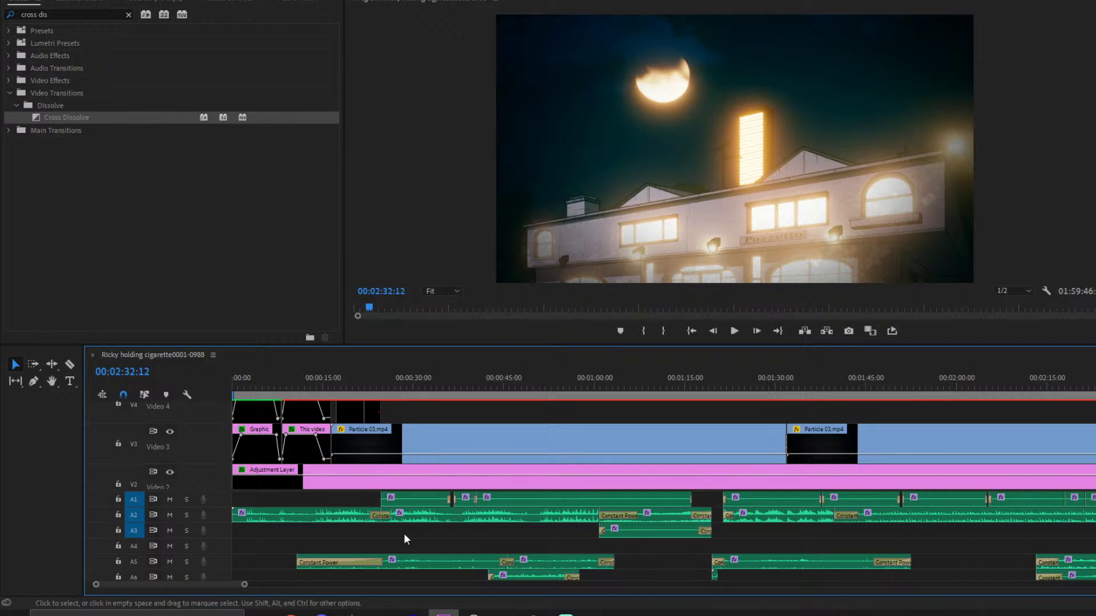
{"action": "scroll", "coordinate": [403, 533], "scroll_direction": "right", "scroll_amount": 2}
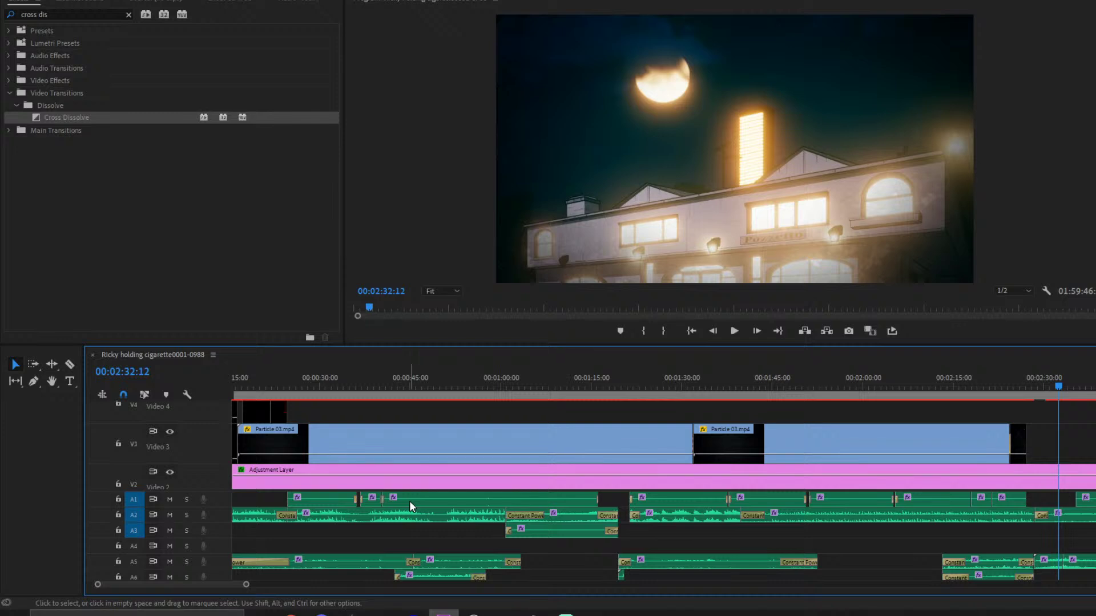
{"action": "scroll", "coordinate": [432, 446], "scroll_direction": "right", "scroll_amount": 3}
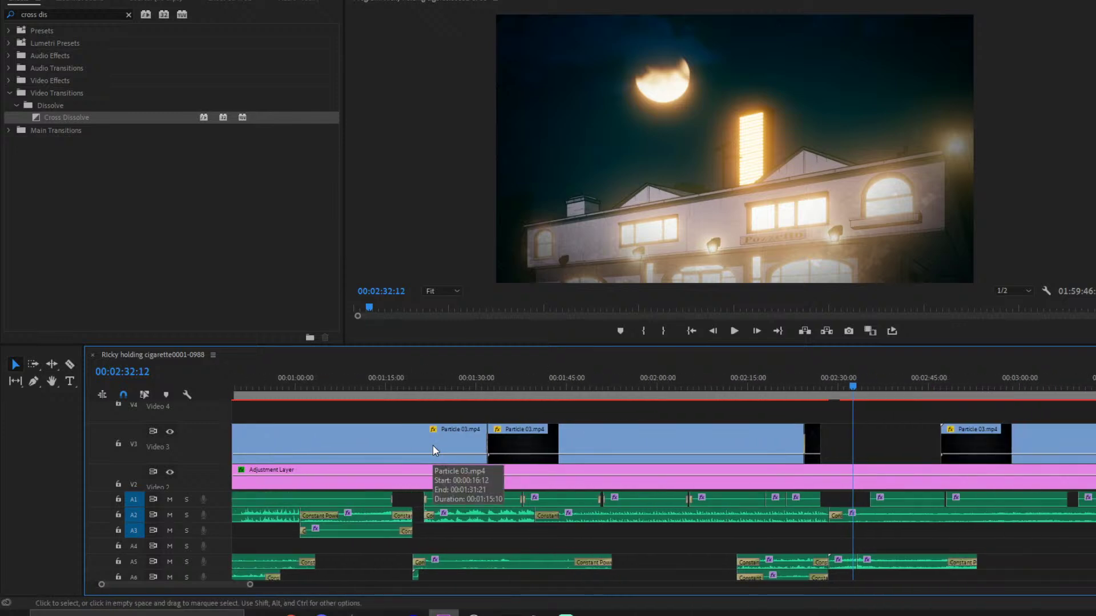
{"action": "scroll", "coordinate": [433, 456], "scroll_direction": "left", "scroll_amount": 3}
{"action": "scroll", "coordinate": [494, 470], "scroll_direction": "right", "scroll_amount": 6}
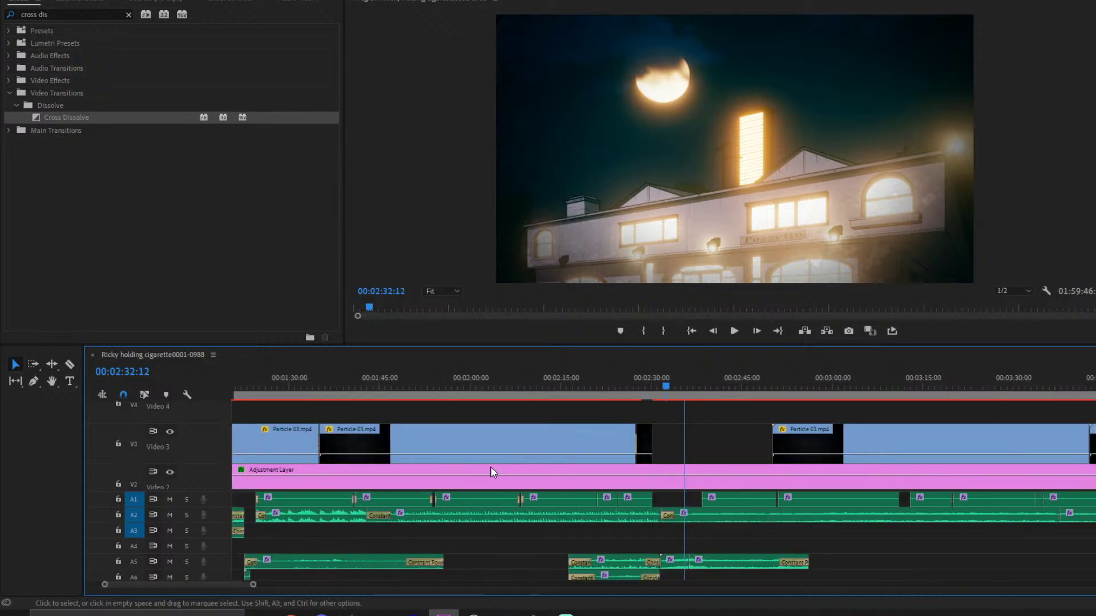
{"action": "scroll", "coordinate": [493, 471], "scroll_direction": "right", "scroll_amount": 1}
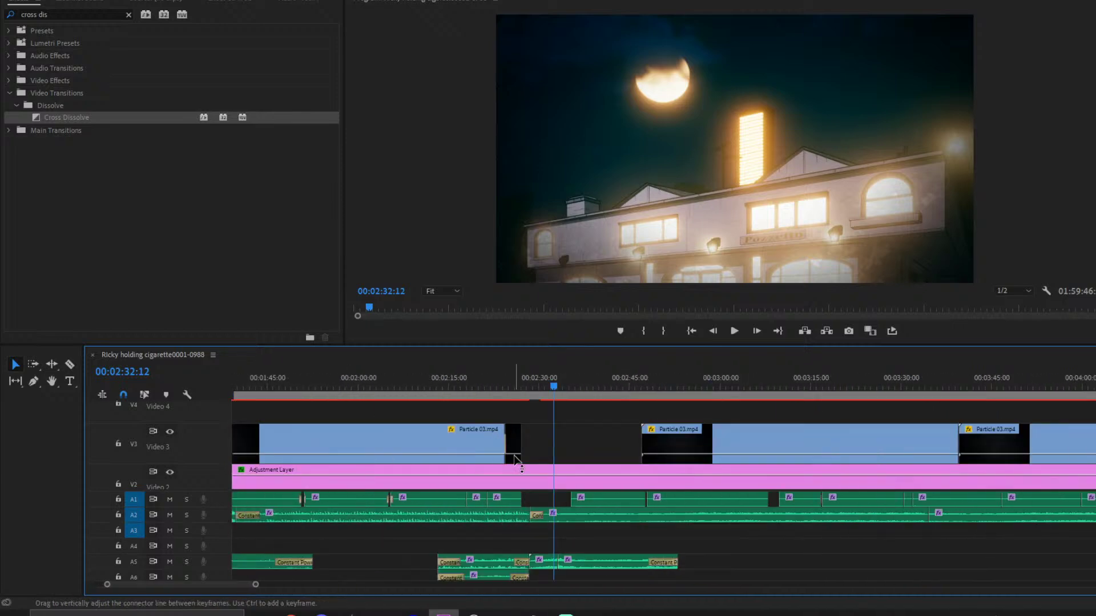
{"action": "scroll", "coordinate": [602, 504], "scroll_direction": "right", "scroll_amount": 3}
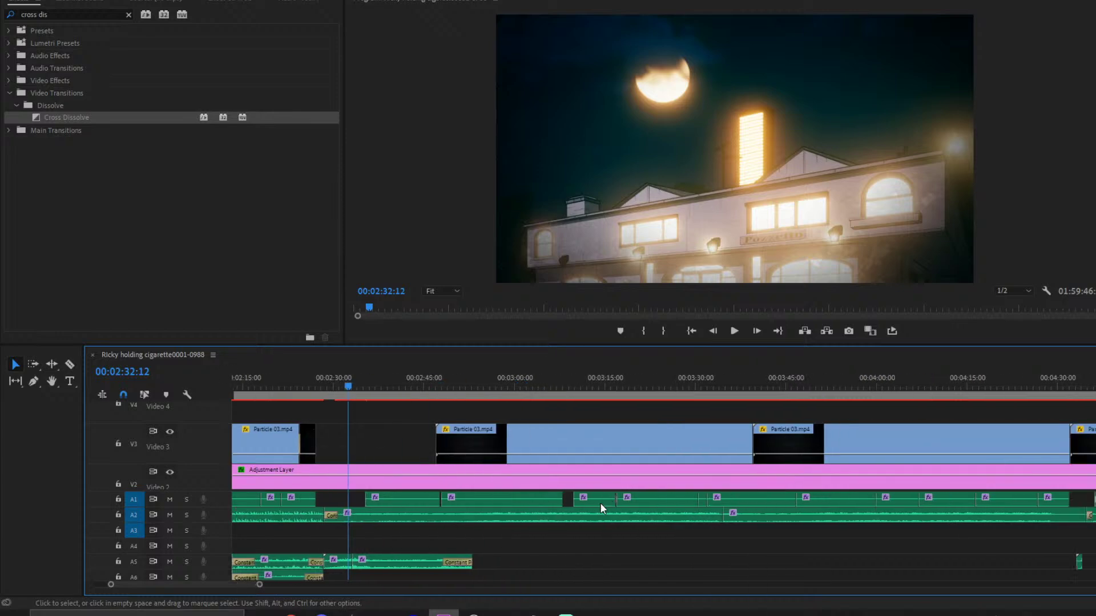
- Show a longer span of the timeline and examine the track layout of the scenes up to about 00:06:30
{"action": "left_click_drag", "start_coordinate": [261, 585], "coordinate": [287, 586]}
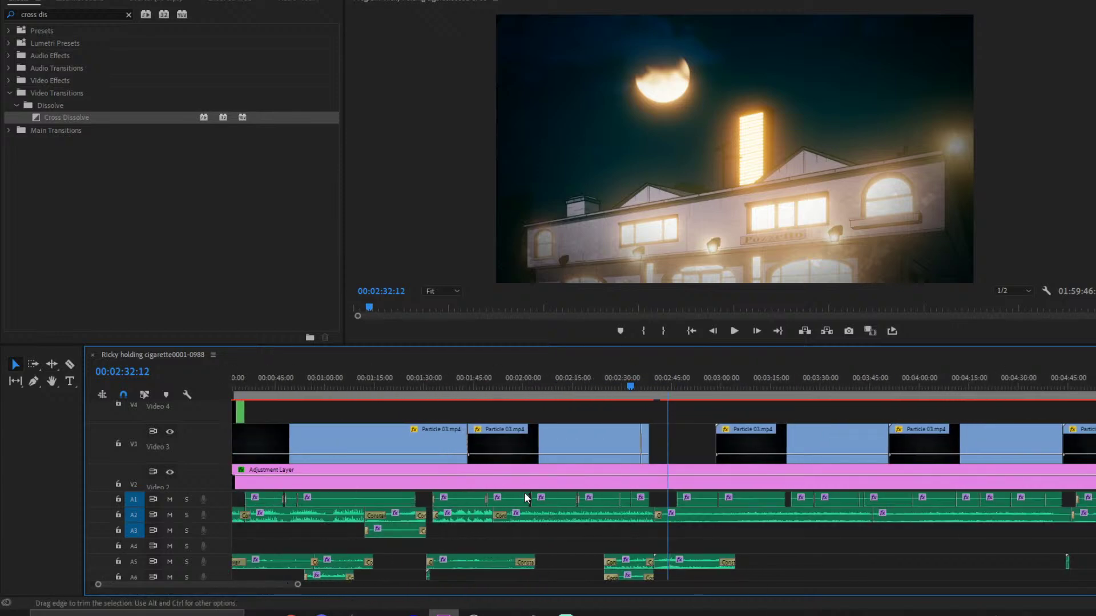
{"action": "scroll", "coordinate": [524, 491], "scroll_direction": "right", "scroll_amount": 4}
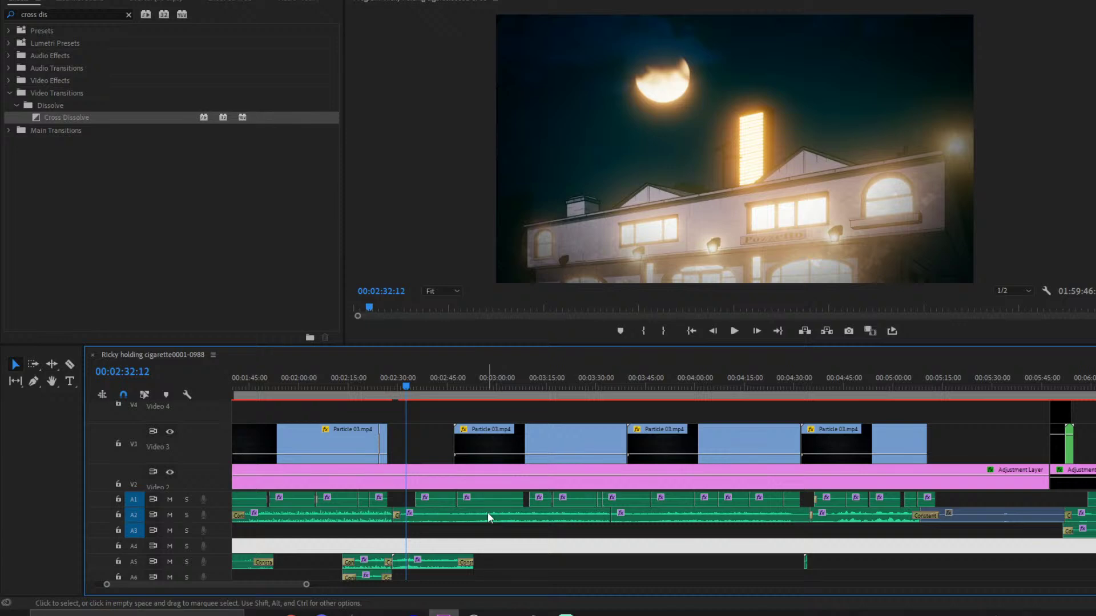
{"action": "scroll", "coordinate": [455, 549], "scroll_direction": "left", "scroll_amount": 1}
{"action": "scroll", "coordinate": [445, 555], "scroll_direction": "left", "scroll_amount": 2}
{"action": "scroll", "coordinate": [434, 563], "scroll_direction": "right", "scroll_amount": 2}
{"action": "scroll", "coordinate": [434, 562], "scroll_direction": "right", "scroll_amount": 2}
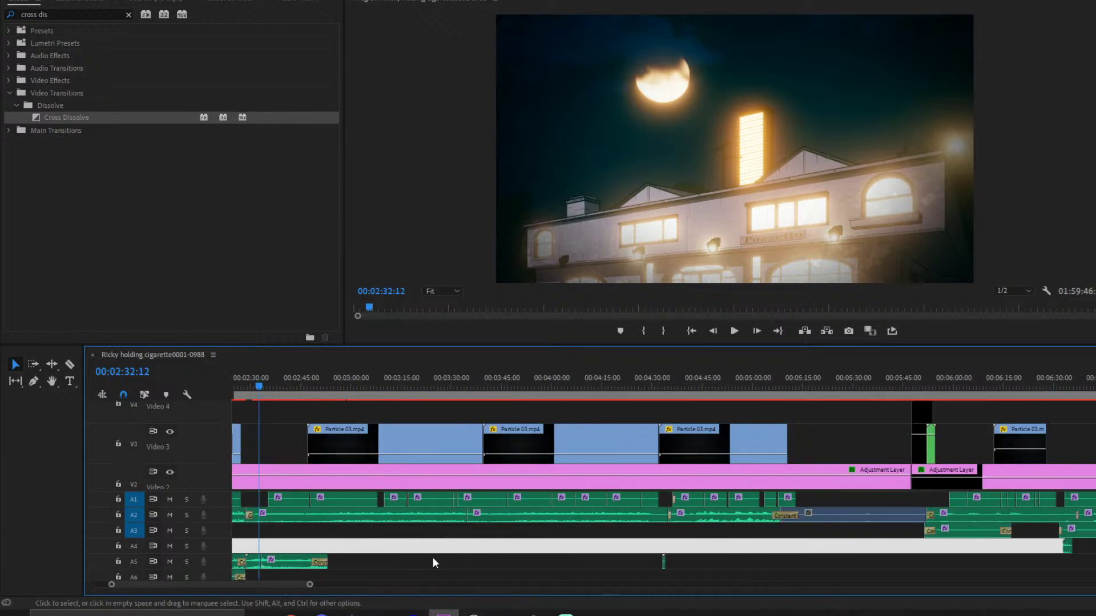
{"action": "scroll", "coordinate": [434, 562], "scroll_direction": "right", "scroll_amount": 2}
{"action": "scroll", "coordinate": [434, 562], "scroll_direction": "left", "scroll_amount": 2}
{"action": "scroll", "coordinate": [432, 557], "scroll_direction": "left", "scroll_amount": 3}
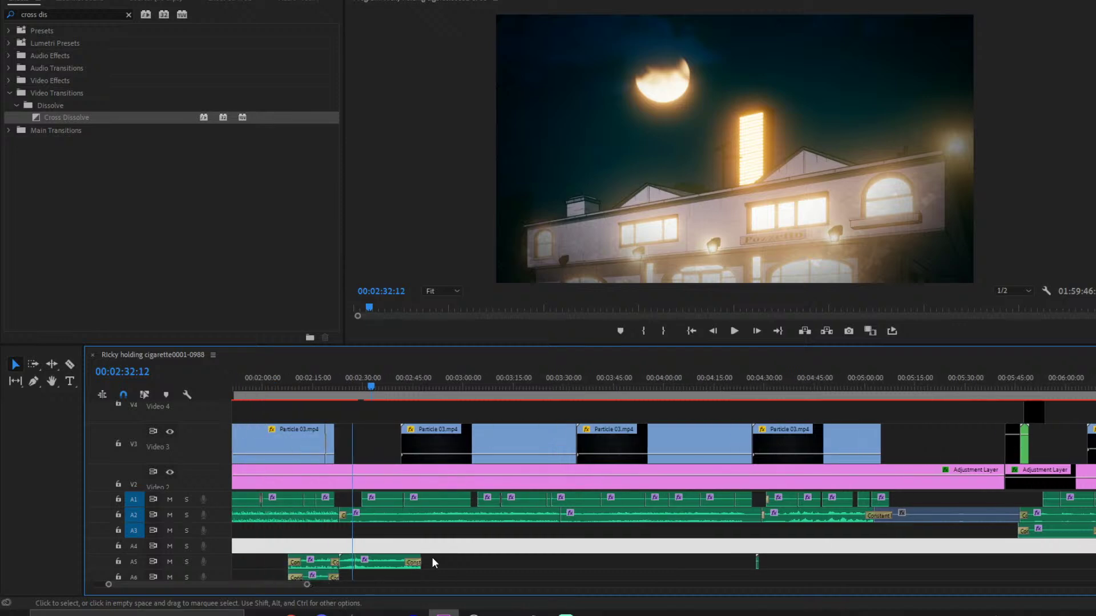
- Scrub through the sequence after the Pozzetto establishing shot, checking the picture up to 00:05:01:07
{"action": "left_click", "coordinate": [375, 381]}
{"action": "left_click_drag", "start_coordinate": [377, 366], "coordinate": [397, 375]}
{"action": "scroll", "coordinate": [414, 385], "scroll_direction": "left", "scroll_amount": 3}
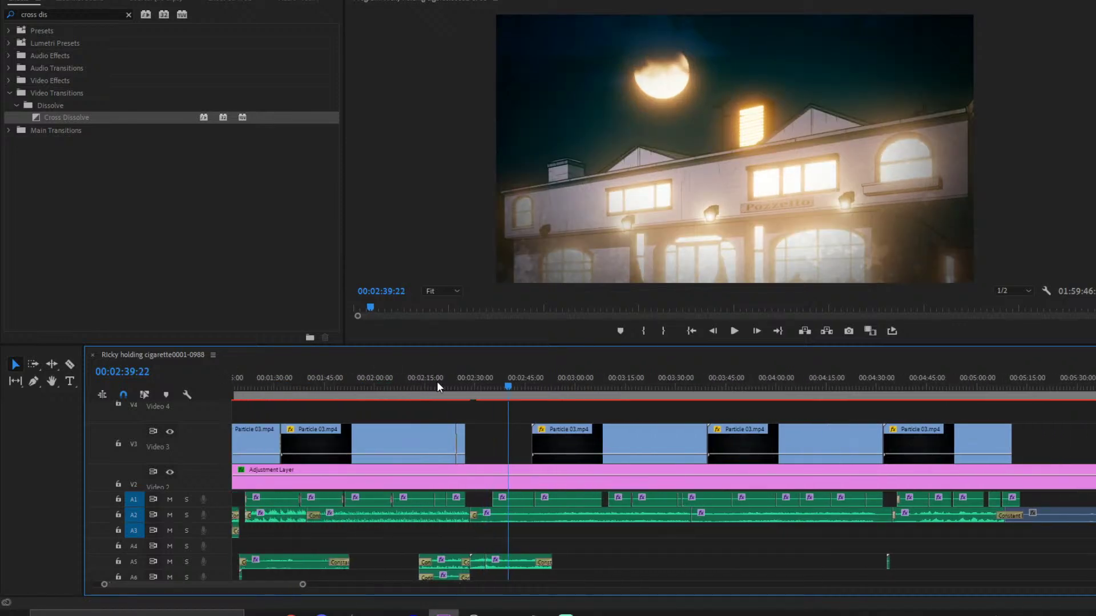
{"action": "left_click_drag", "start_coordinate": [508, 382], "coordinate": [657, 388]}
{"action": "scroll", "coordinate": [724, 507], "scroll_direction": "right", "scroll_amount": 3}
{"action": "scroll", "coordinate": [724, 508], "scroll_direction": "right", "scroll_amount": 3}
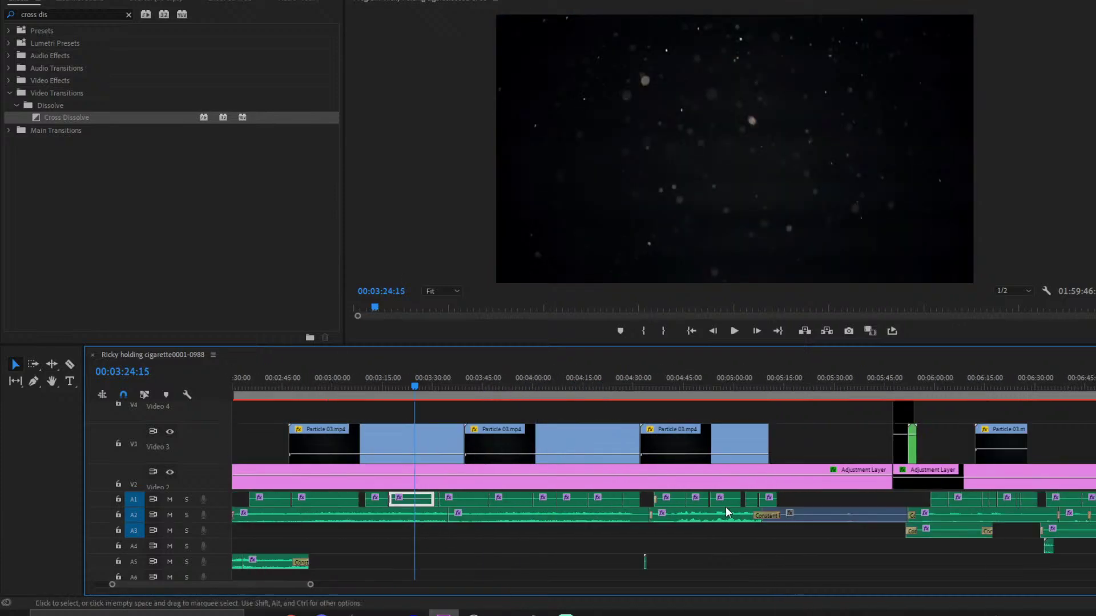
{"action": "left_click", "coordinate": [738, 383]}
{"action": "scroll", "coordinate": [662, 518], "scroll_direction": "right", "scroll_amount": 3}
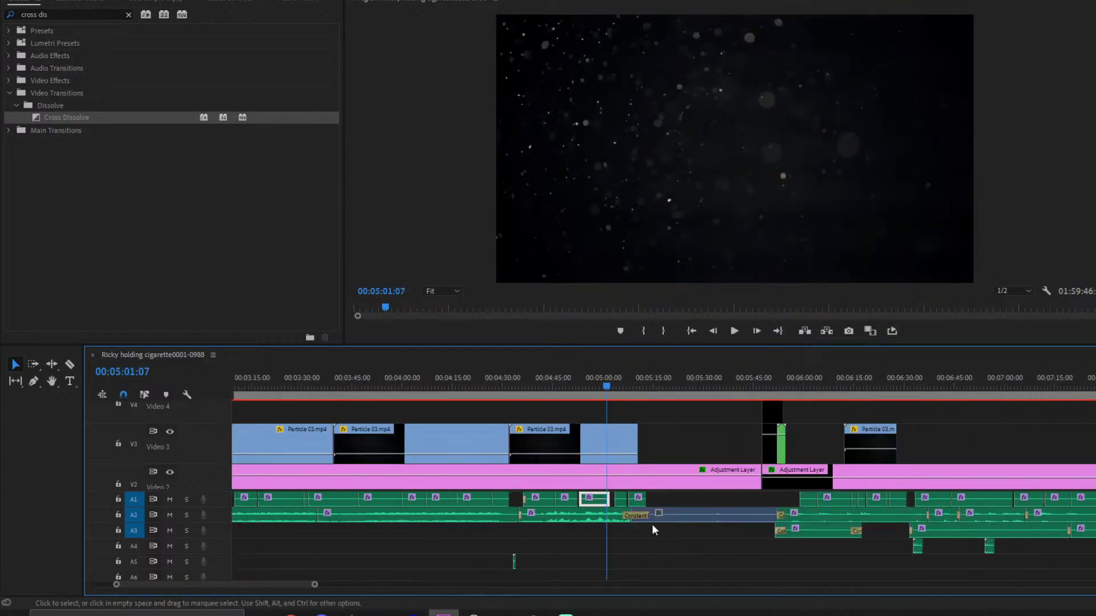
{"action": "scroll", "coordinate": [646, 529], "scroll_direction": "left", "scroll_amount": 10}
{"action": "scroll", "coordinate": [646, 530], "scroll_direction": "left", "scroll_amount": 3}
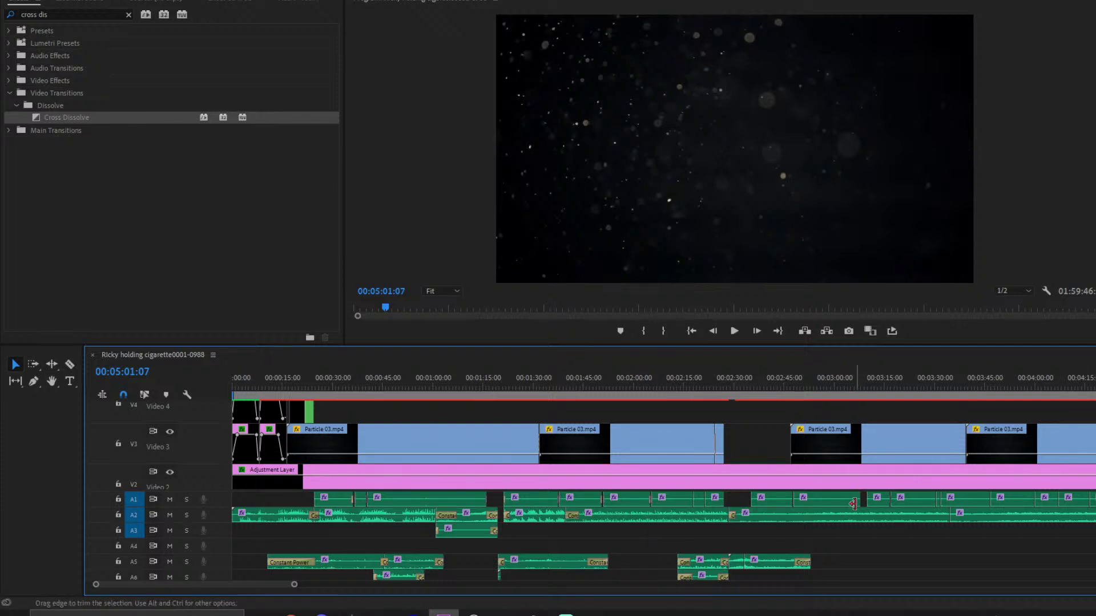
- Return to the start of the sequence and play back the opening, bar and Overindulgers scenes to check the combined mix
{"action": "left_click", "coordinate": [414, 539]}
{"action": "scroll", "coordinate": [414, 538], "scroll_direction": "down", "scroll_amount": 2}
{"action": "scroll", "coordinate": [415, 539], "scroll_direction": "up", "scroll_amount": 2}
{"action": "key", "text": "Home"}
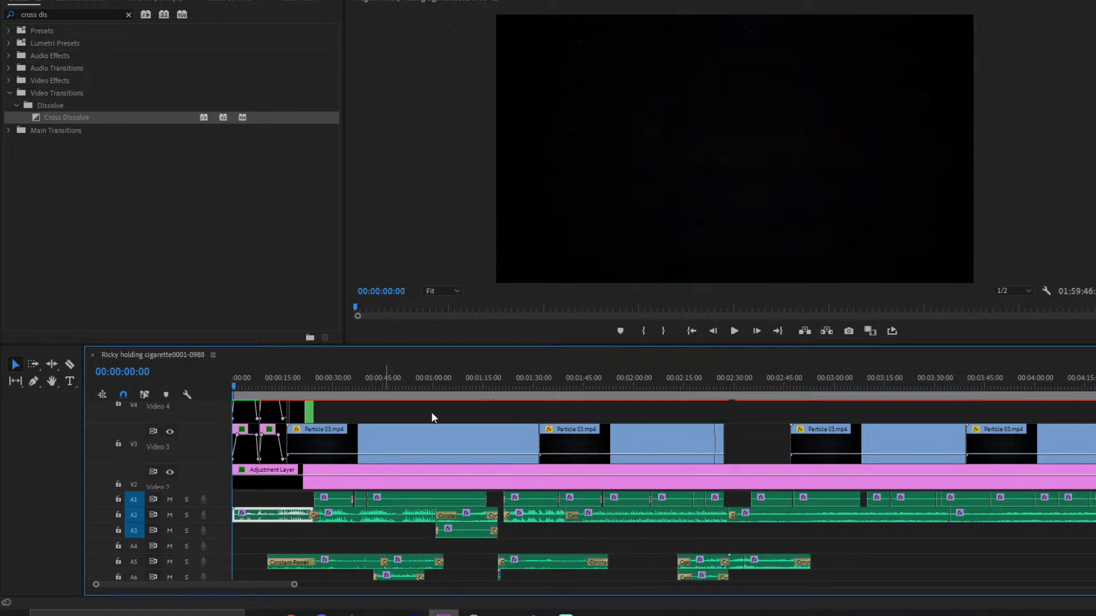
{"action": "key", "text": "space"}
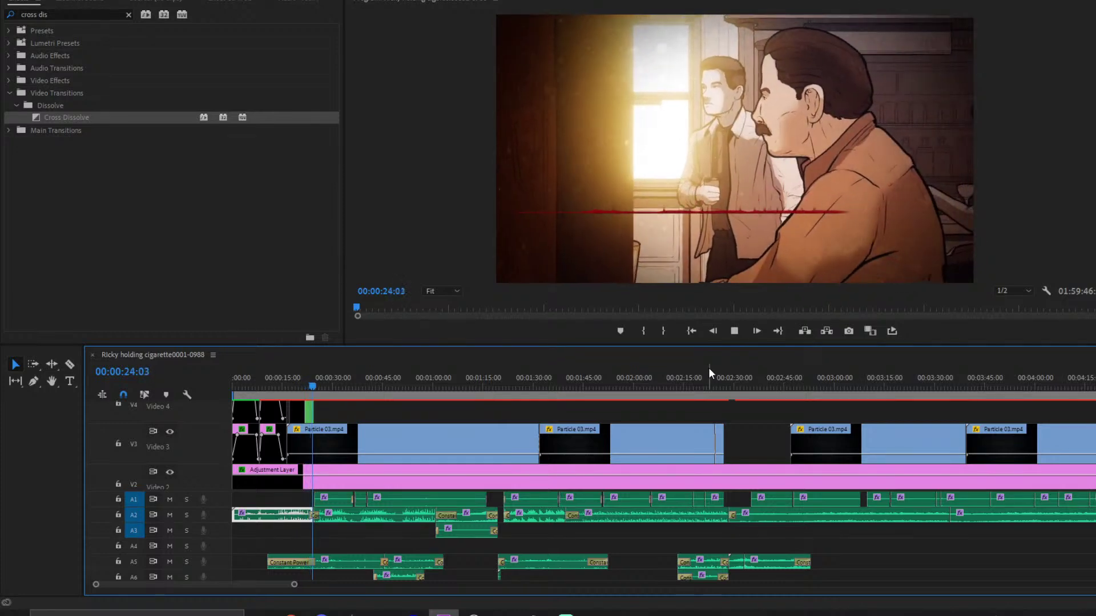
{"action": "key", "text": "space"}
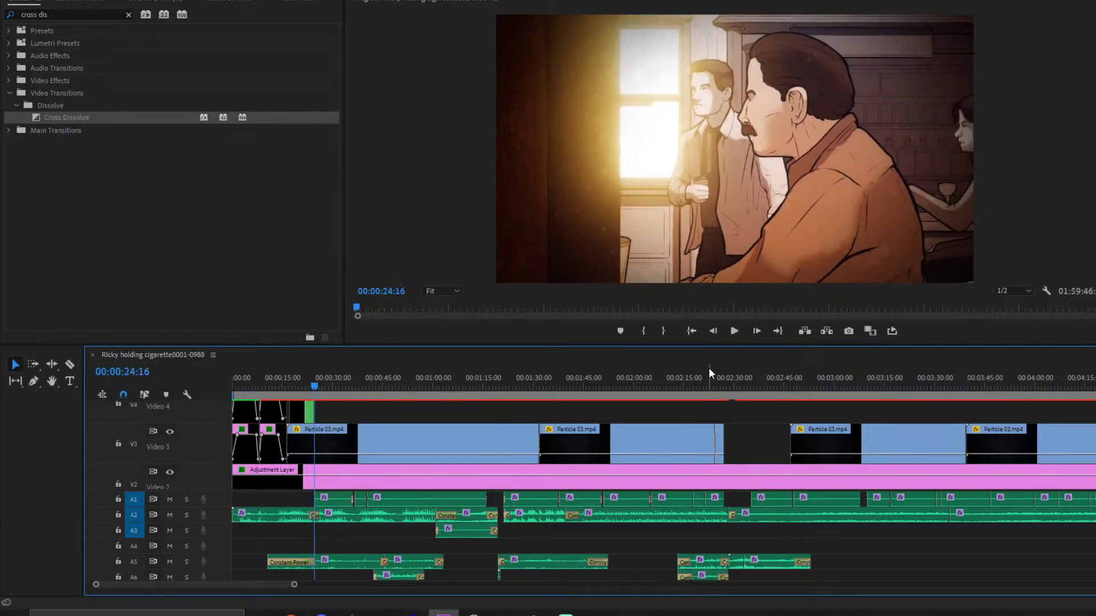
{"action": "key", "text": "space"}
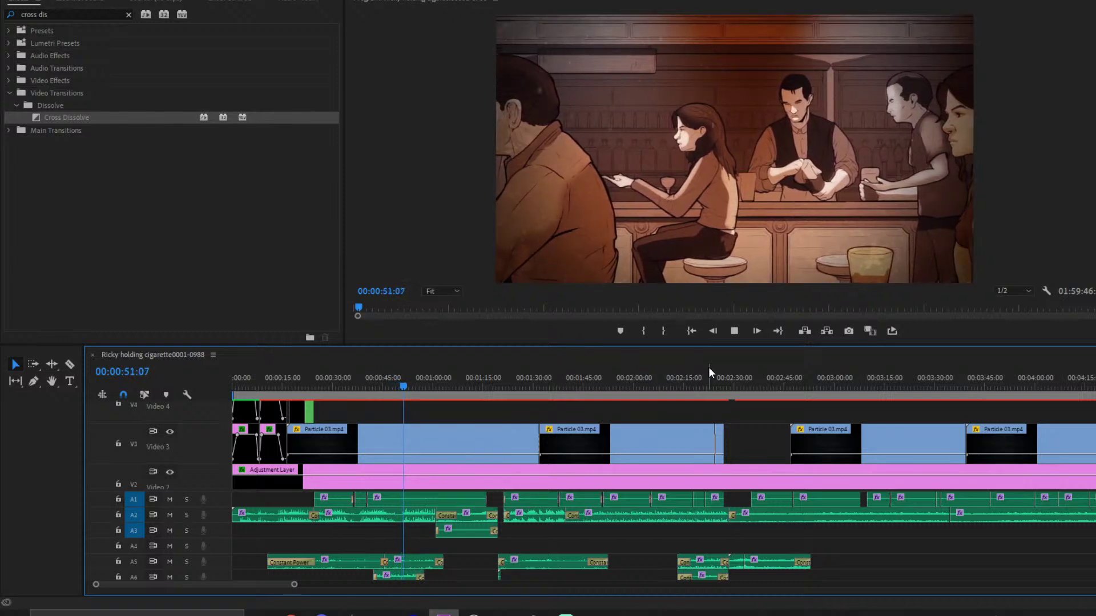
{"action": "scroll", "coordinate": [581, 455], "scroll_direction": "down", "scroll_amount": 3}
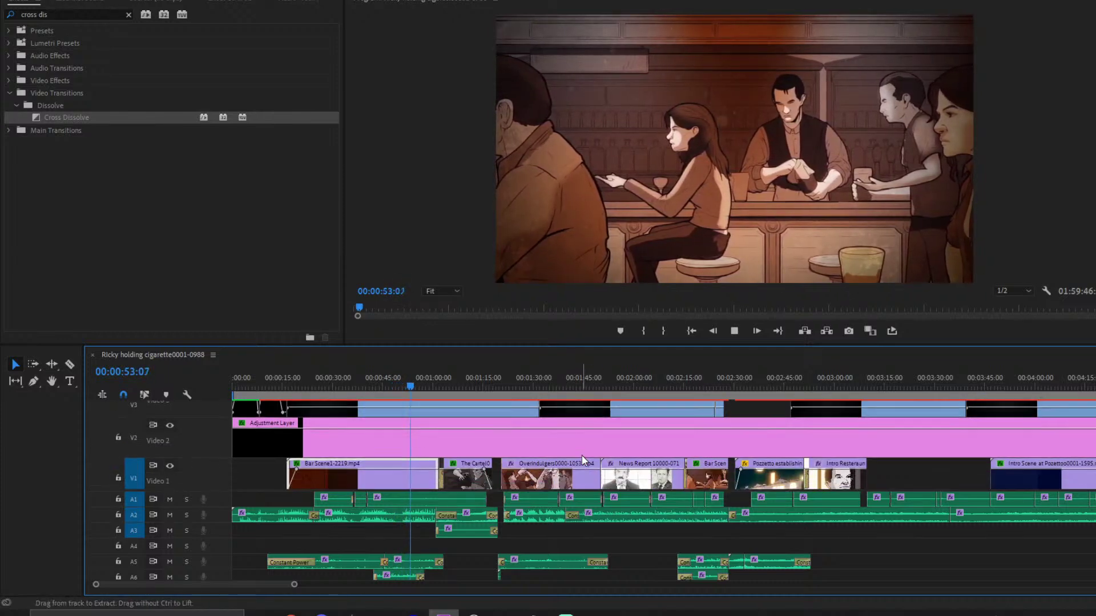
{"action": "scroll", "coordinate": [581, 456], "scroll_direction": "down", "scroll_amount": 1}
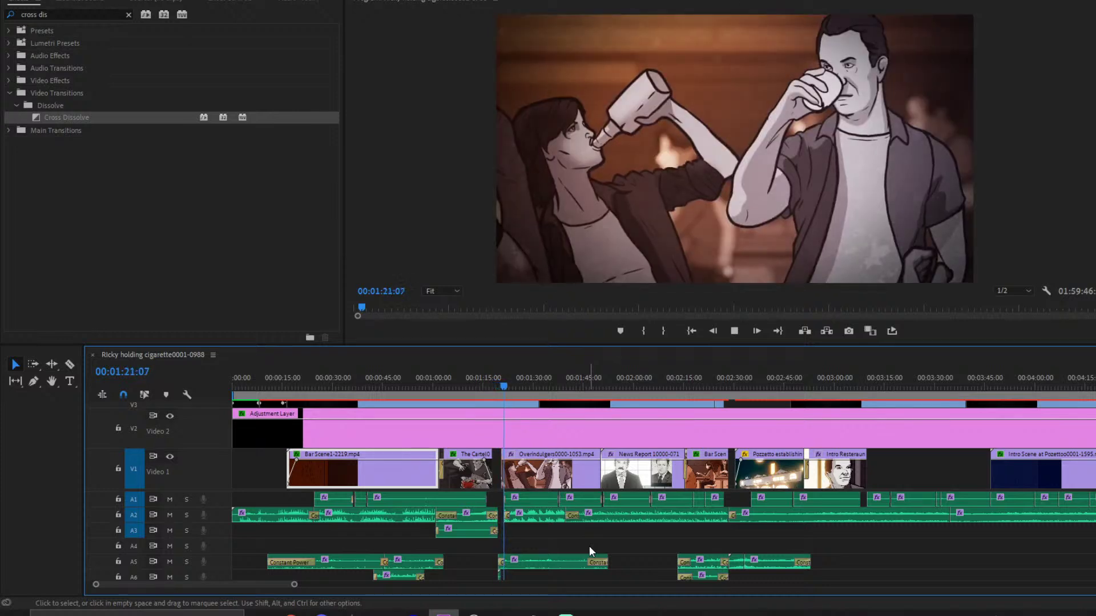
{"action": "key", "text": "space"}
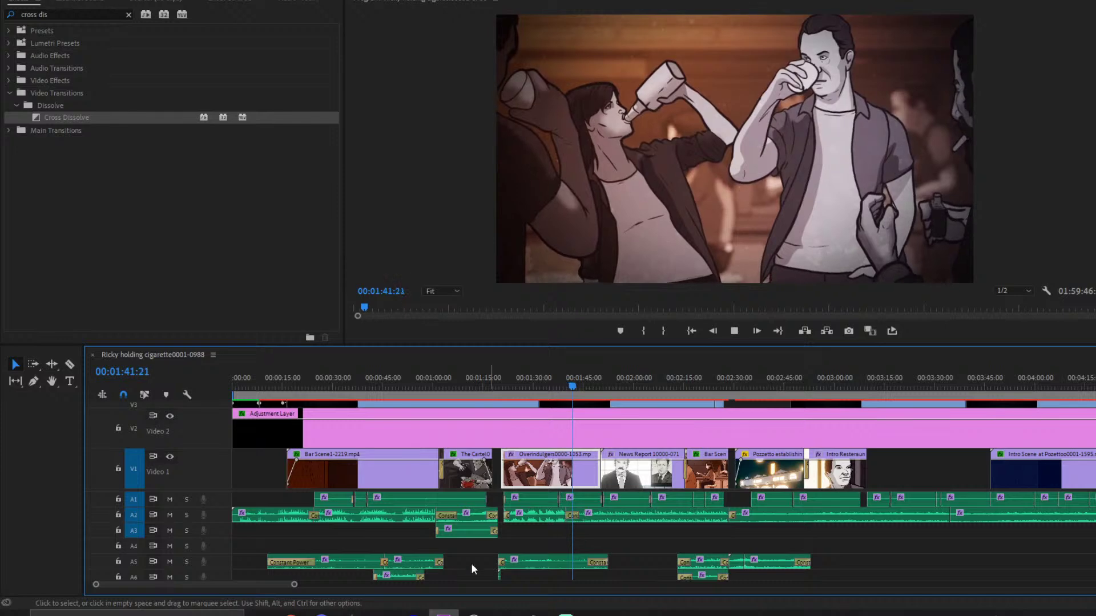
- Move the music edit under the Overindulgers shot to about 00:01:46 and widen its Constant Power crossfade to about six seconds
{"action": "left_click_drag", "start_coordinate": [294, 585], "coordinate": [203, 591]}
{"action": "key", "text": "space"}
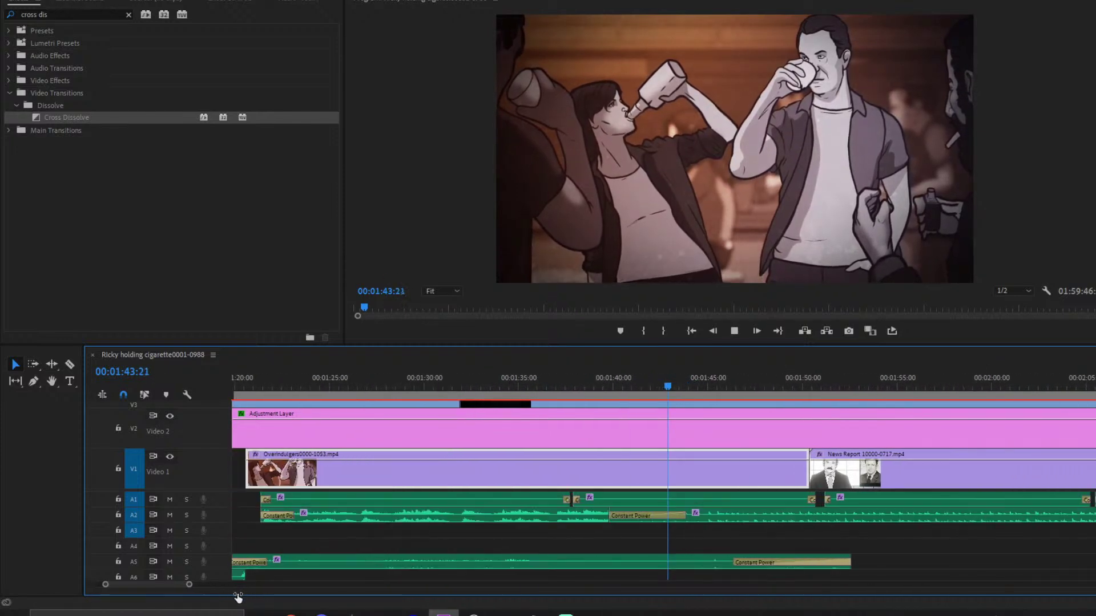
{"action": "left_click", "coordinate": [614, 522]}
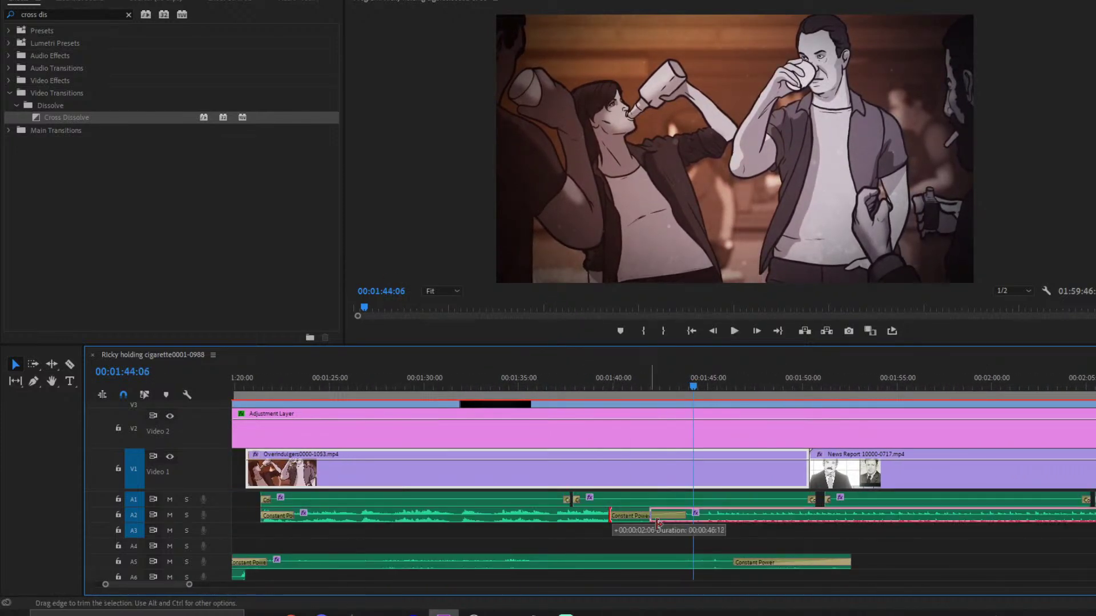
{"action": "key", "text": "Delete"}
{"action": "right_click", "coordinate": [670, 525]}
{"action": "left_click", "coordinate": [714, 494]}
{"action": "left_click_drag", "start_coordinate": [677, 515], "coordinate": [735, 517]}
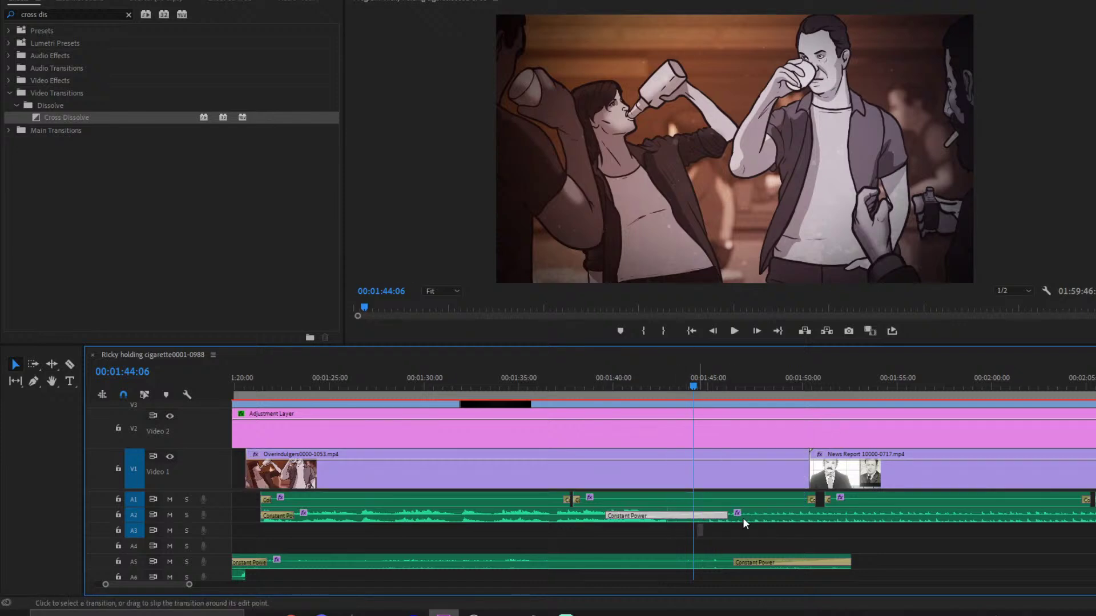
{"action": "key", "text": "shift+k"}
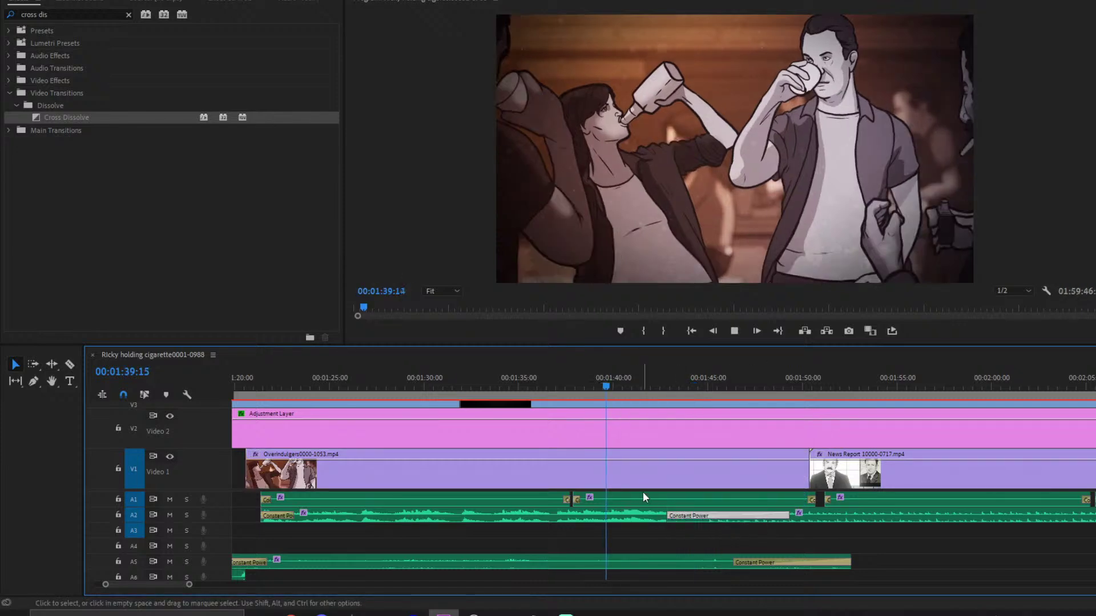
{"action": "key", "text": "space"}
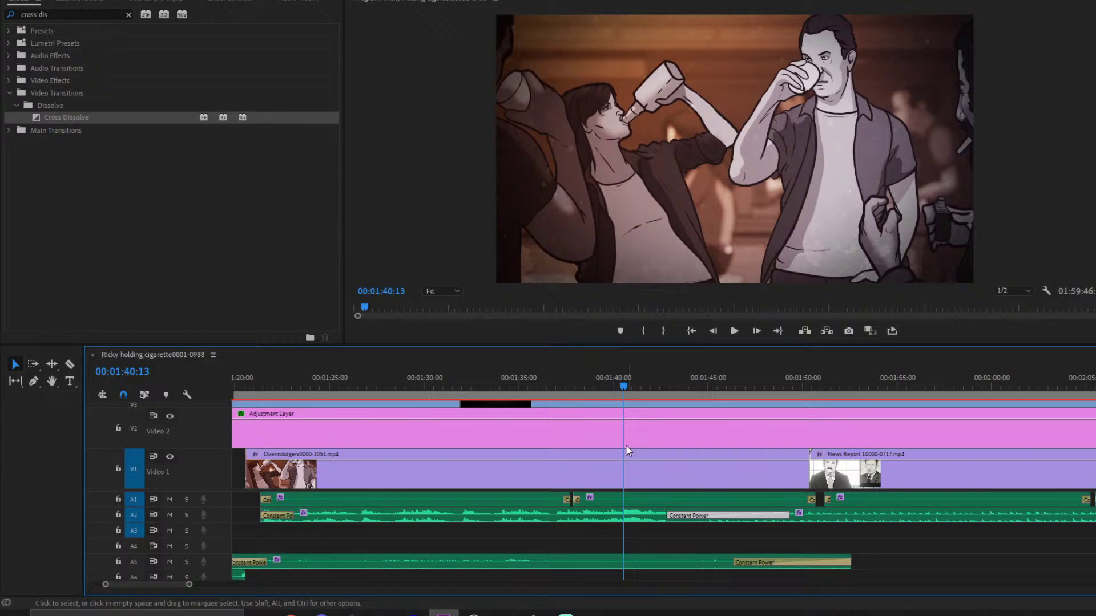
- Examine how the narration, music and ambience tracks are arranged around the Overindulgers and News Report scenes
{"action": "left_click_drag", "start_coordinate": [189, 584], "coordinate": [352, 584]}
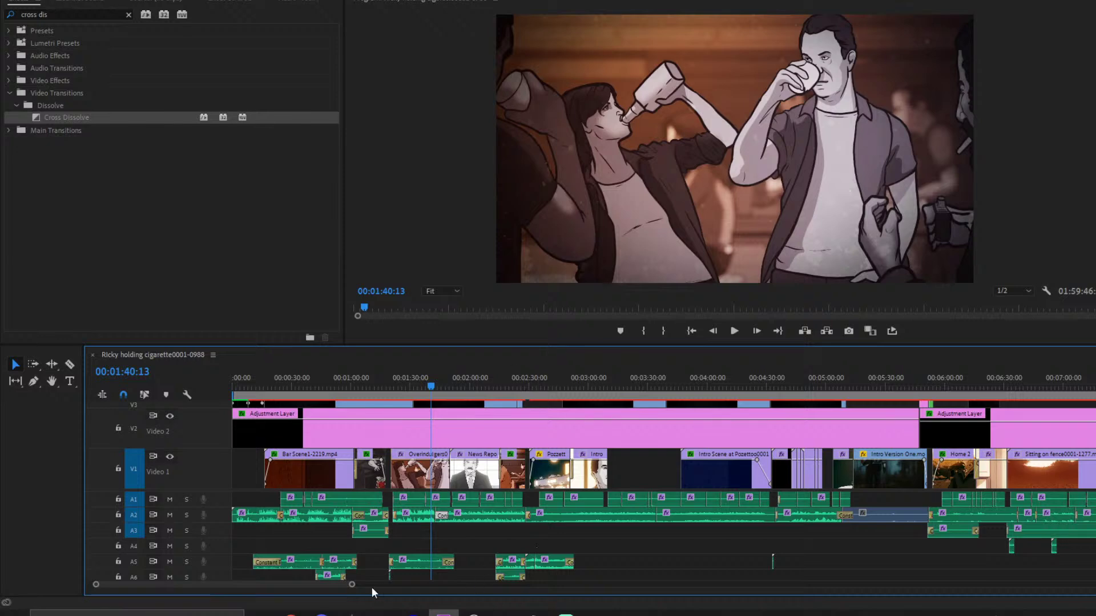
{"action": "left_click_drag", "start_coordinate": [352, 585], "coordinate": [197, 588]}
{"action": "scroll", "coordinate": [584, 565], "scroll_direction": "down", "scroll_amount": 2}
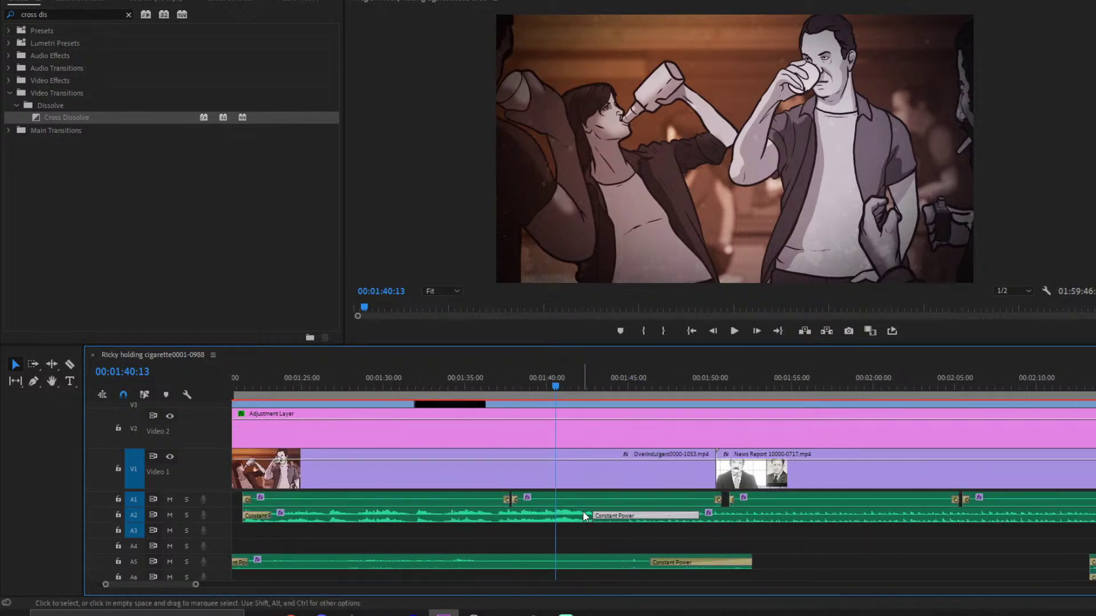
{"action": "scroll", "coordinate": [593, 523], "scroll_direction": "down", "scroll_amount": 2}
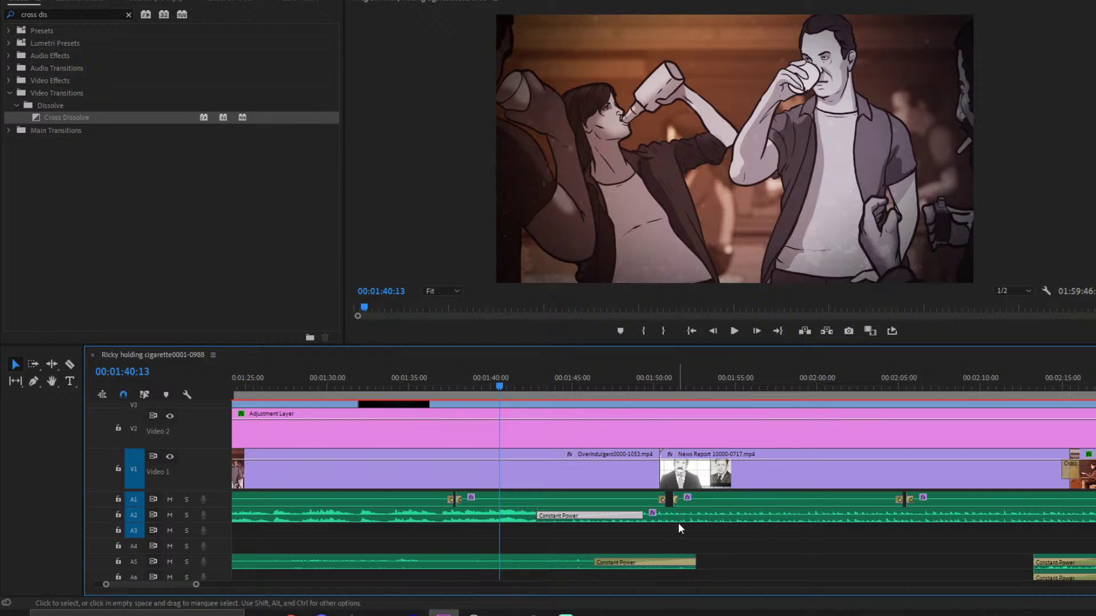
{"action": "left_click", "coordinate": [607, 545]}
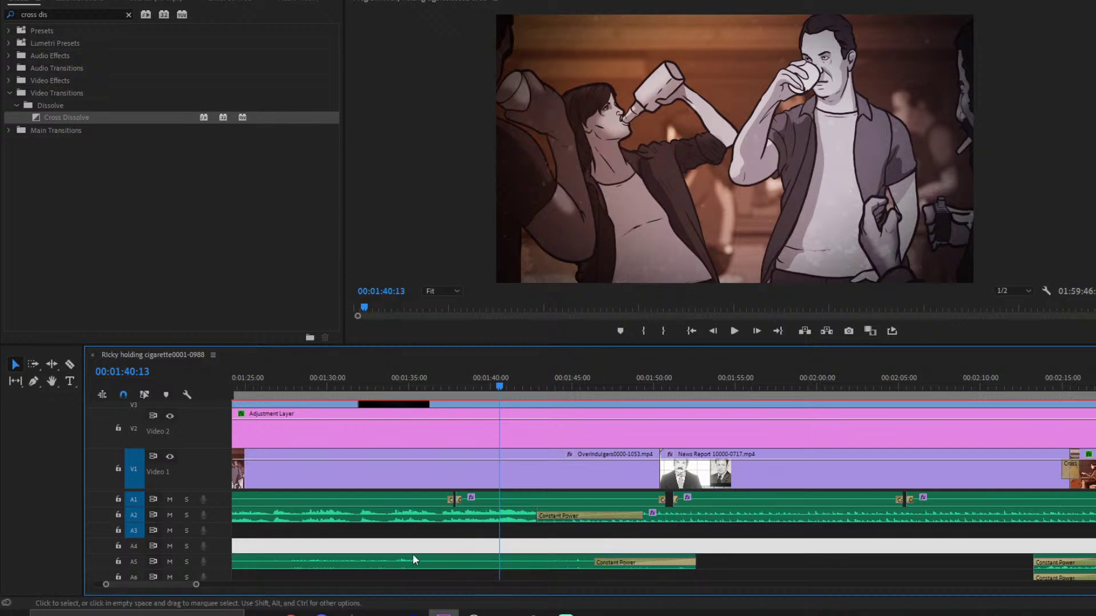
{"action": "left_click_drag", "start_coordinate": [195, 586], "coordinate": [238, 585]}
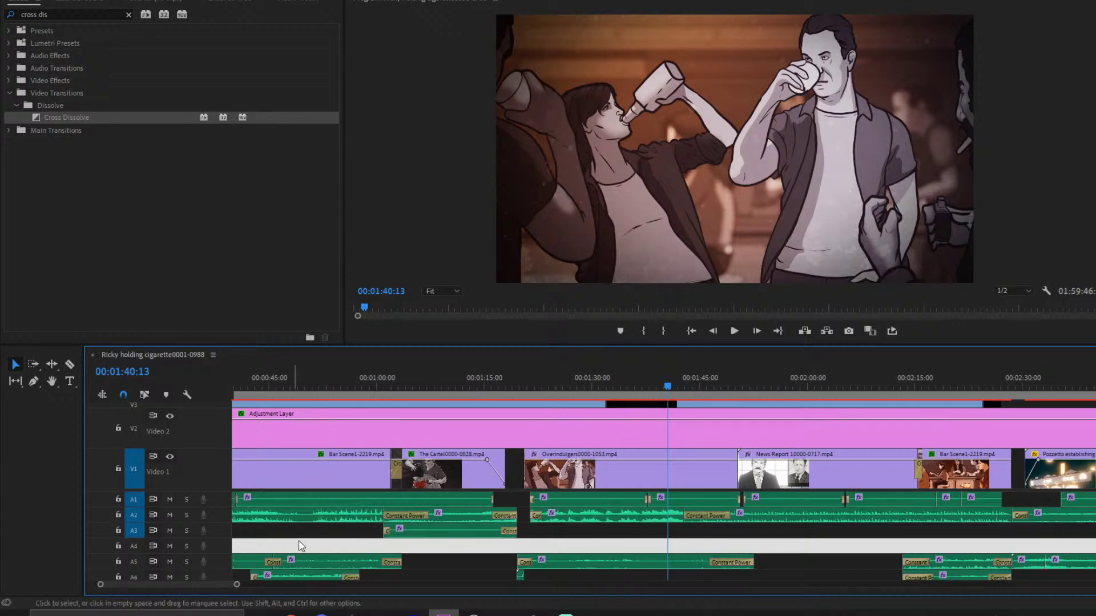
{"action": "scroll", "coordinate": [393, 515], "scroll_direction": "down", "scroll_amount": 3}
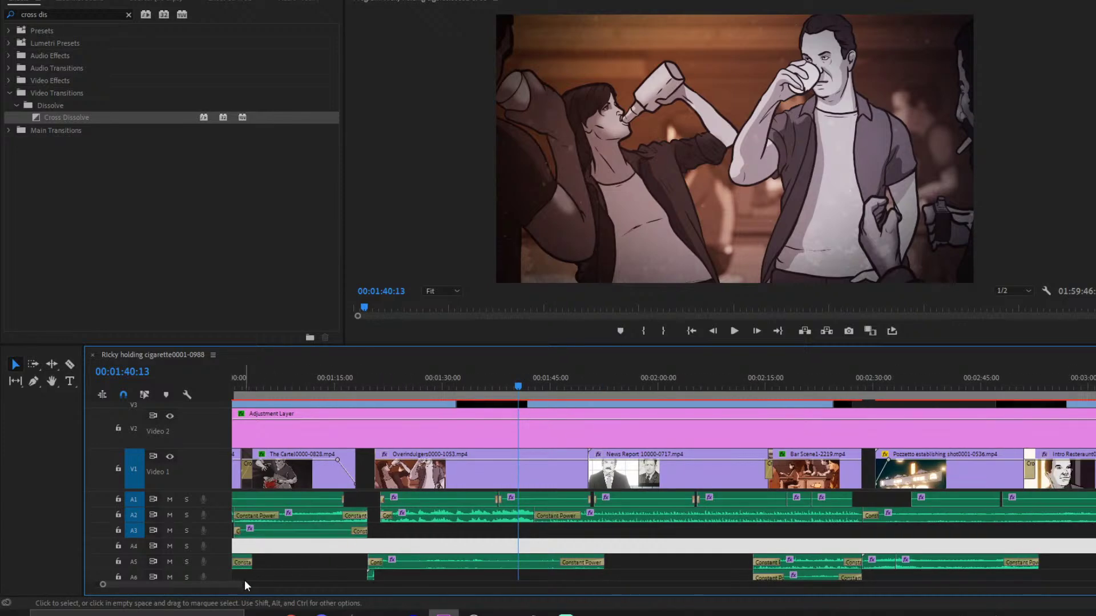
{"action": "left_click_drag", "start_coordinate": [239, 584], "coordinate": [297, 584]}
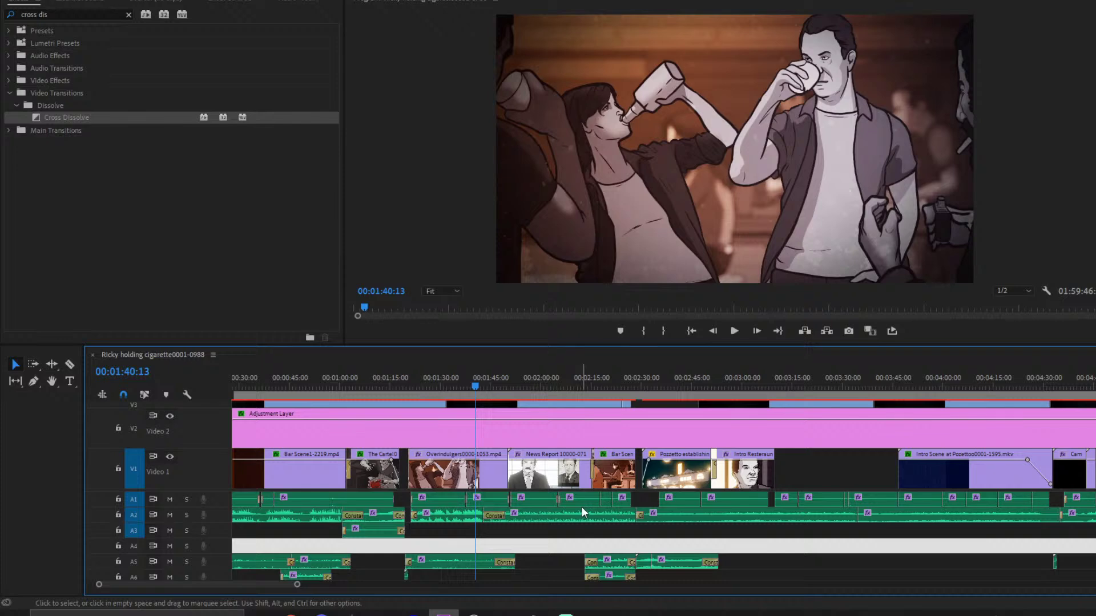
- Play the sequence through the News Report and bar scenes to the Pozzetto establishing shot to check the mix
{"action": "left_click", "coordinate": [536, 550]}
{"action": "key", "text": "space"}
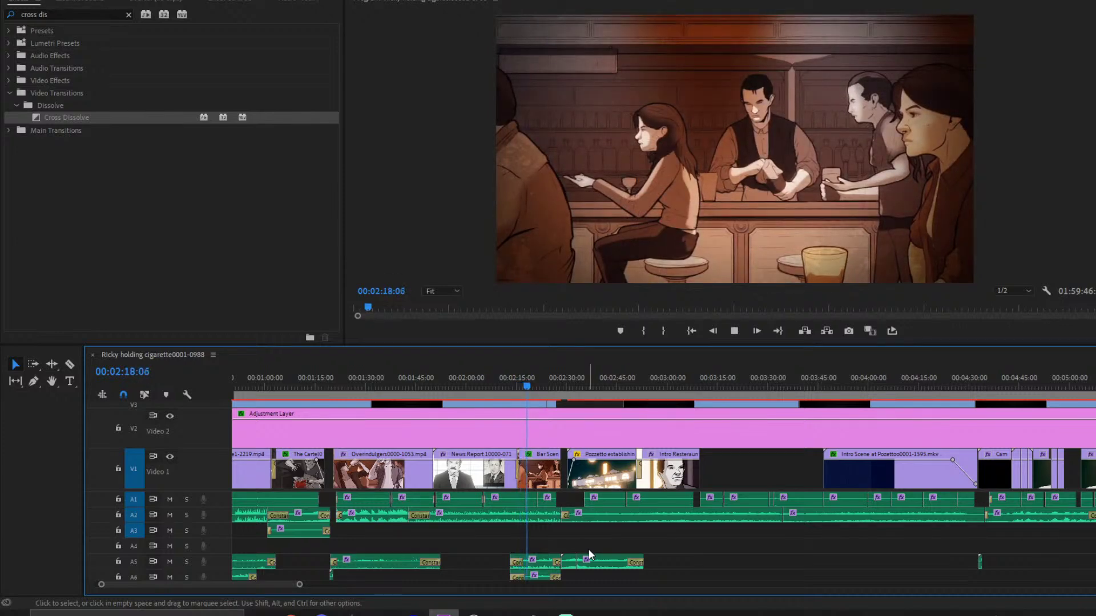
{"action": "scroll", "coordinate": [588, 549], "scroll_direction": "down", "scroll_amount": 1}
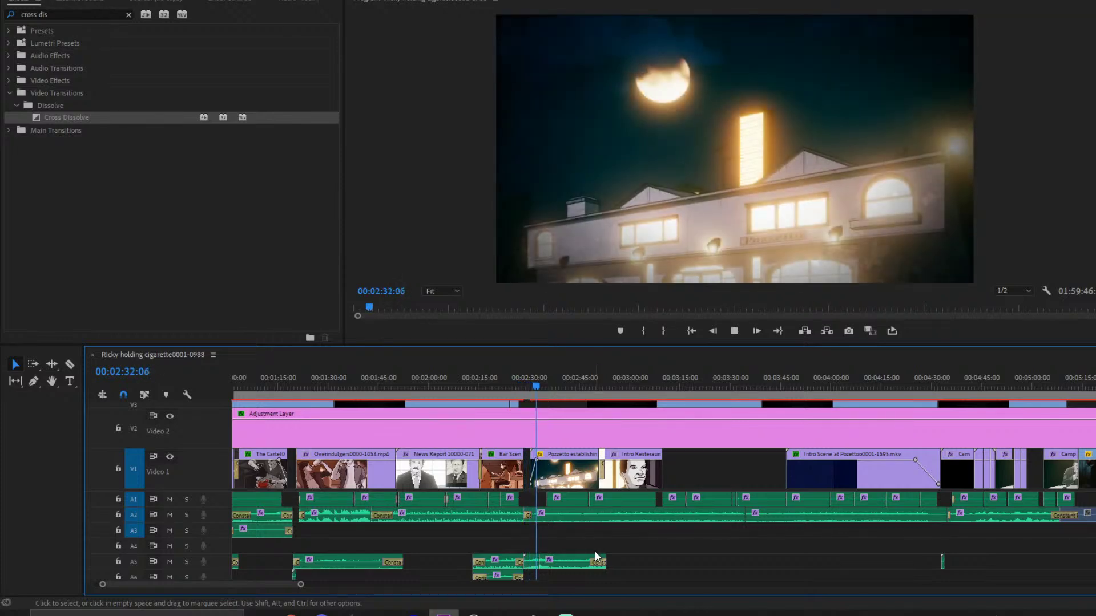
{"action": "key", "text": "space"}
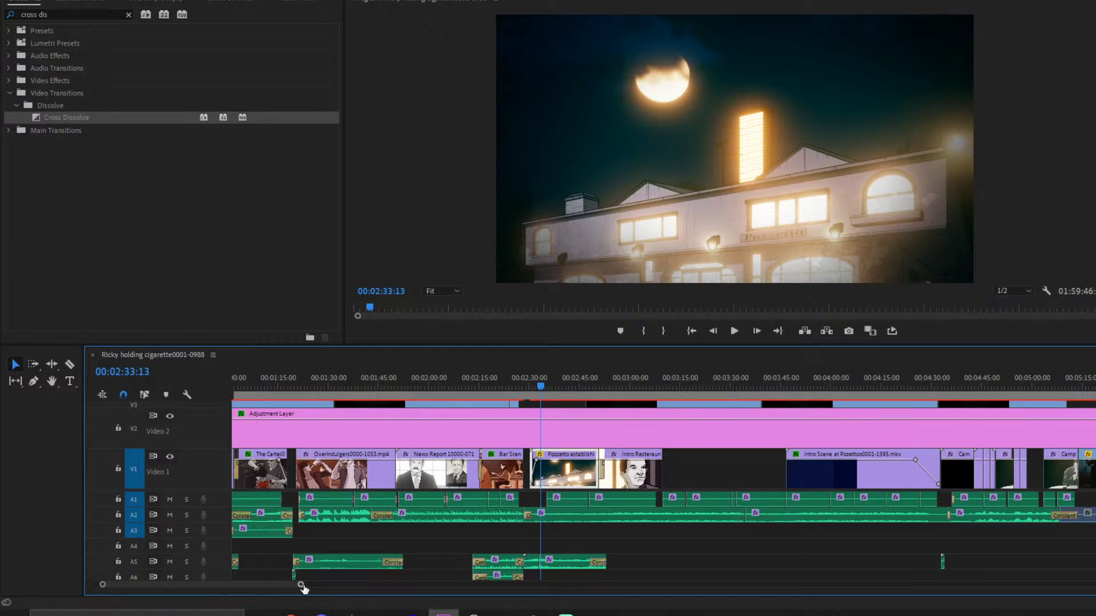
- Delete the second city ambience section under the Pozzetto shot and extend the first section to the end of the Intro Restaurant shot
{"action": "left_click_drag", "start_coordinate": [301, 584], "coordinate": [215, 583]}
{"action": "left_click_drag", "start_coordinate": [899, 562], "coordinate": [666, 565]}
{"action": "right_click", "coordinate": [667, 563]}
{"action": "left_click", "coordinate": [683, 539]}
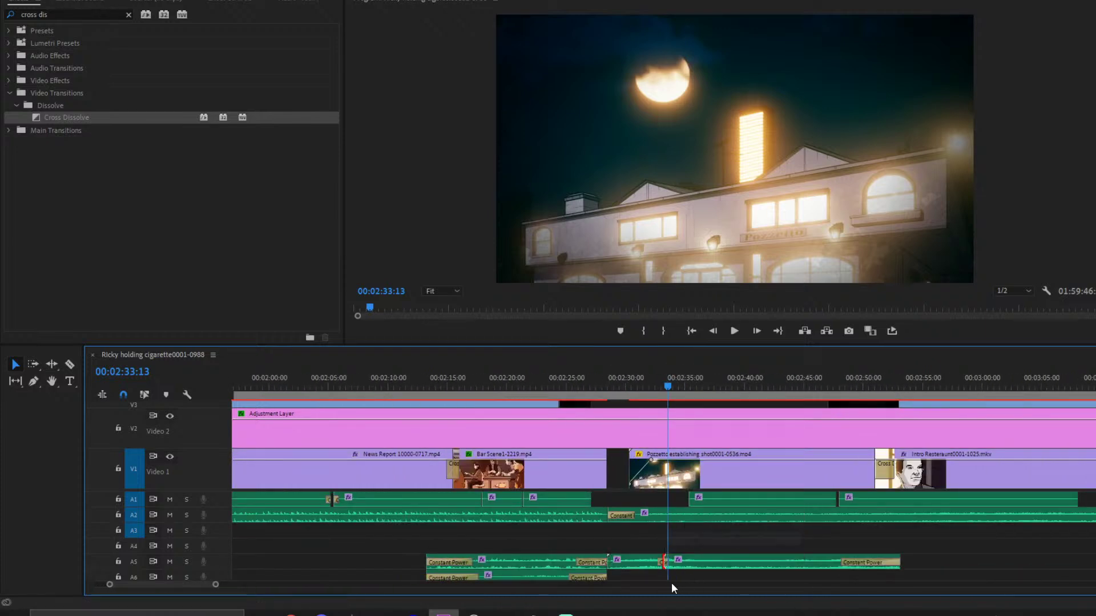
{"action": "left_click", "coordinate": [699, 560]}
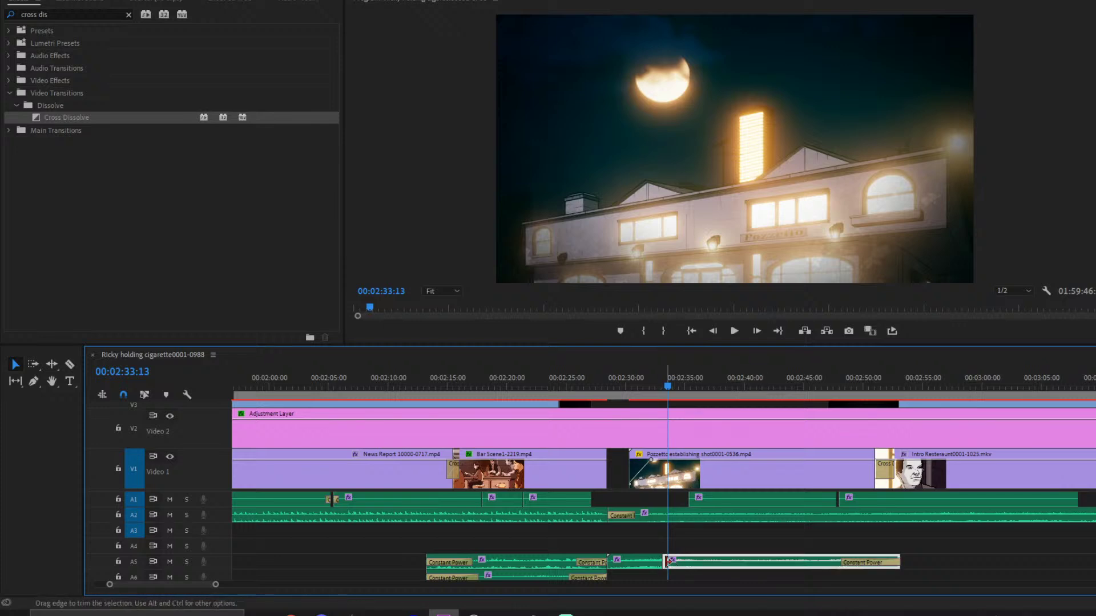
{"action": "key", "text": "Delete"}
{"action": "left_click_drag", "start_coordinate": [664, 563], "coordinate": [1048, 557]}
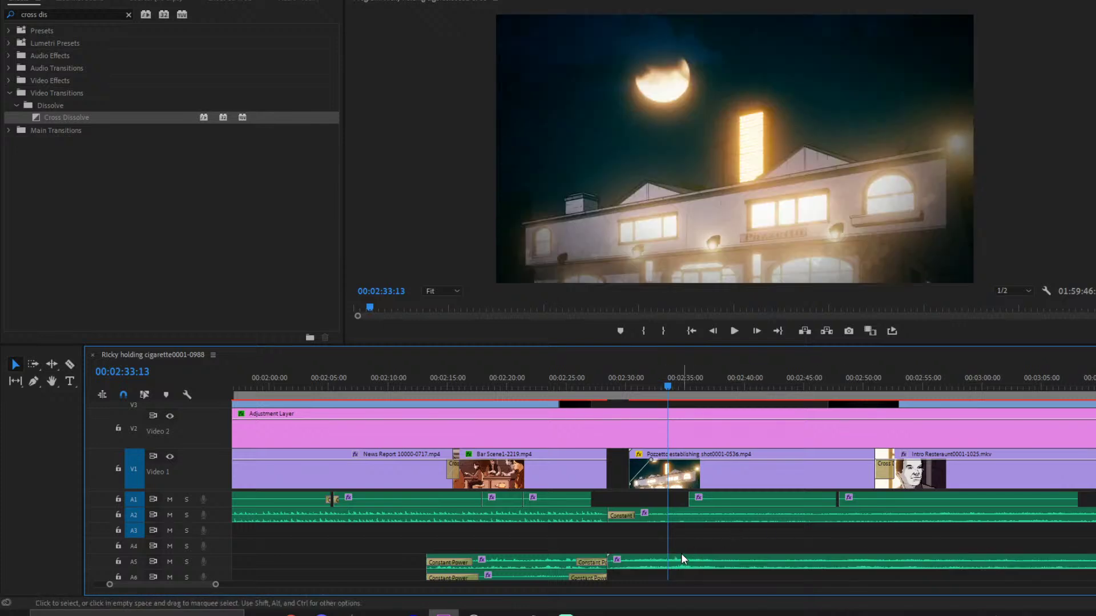
- Split the city ambience at 00:02:35:04 and join the parts with a Constant Power crossfade about four seconds long
{"action": "left_click_drag", "start_coordinate": [697, 388], "coordinate": [688, 392]}
{"action": "left_click", "coordinate": [713, 558]}
{"action": "key", "text": "ctrl+k"}
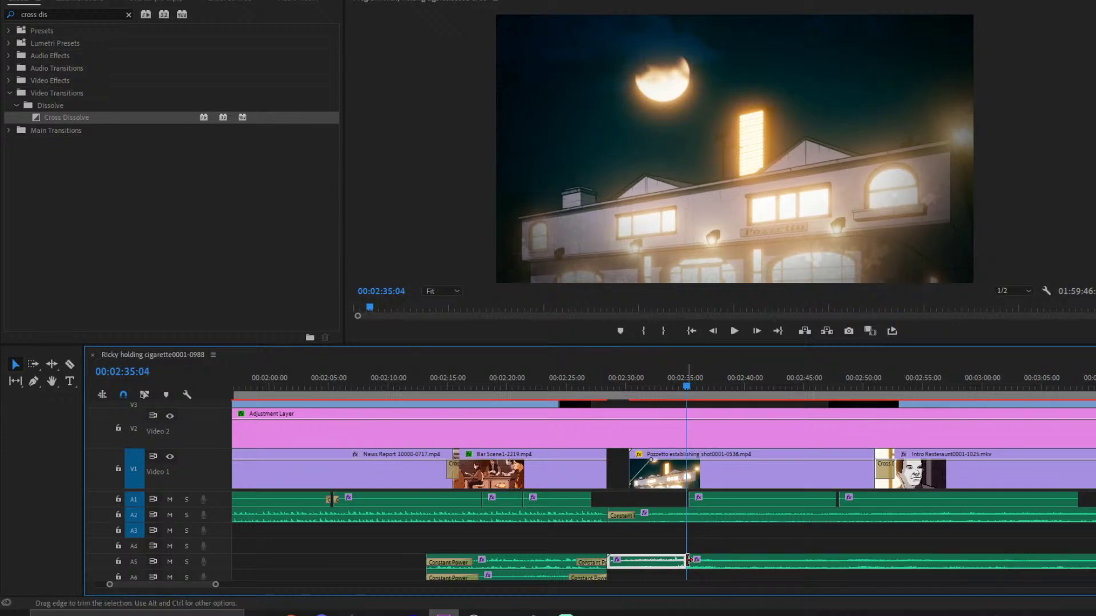
{"action": "right_click", "coordinate": [687, 562]}
{"action": "left_click", "coordinate": [741, 533]}
{"action": "left_click_drag", "start_coordinate": [216, 584], "coordinate": [182, 585]}
{"action": "left_click_drag", "start_coordinate": [681, 562], "coordinate": [733, 560]}
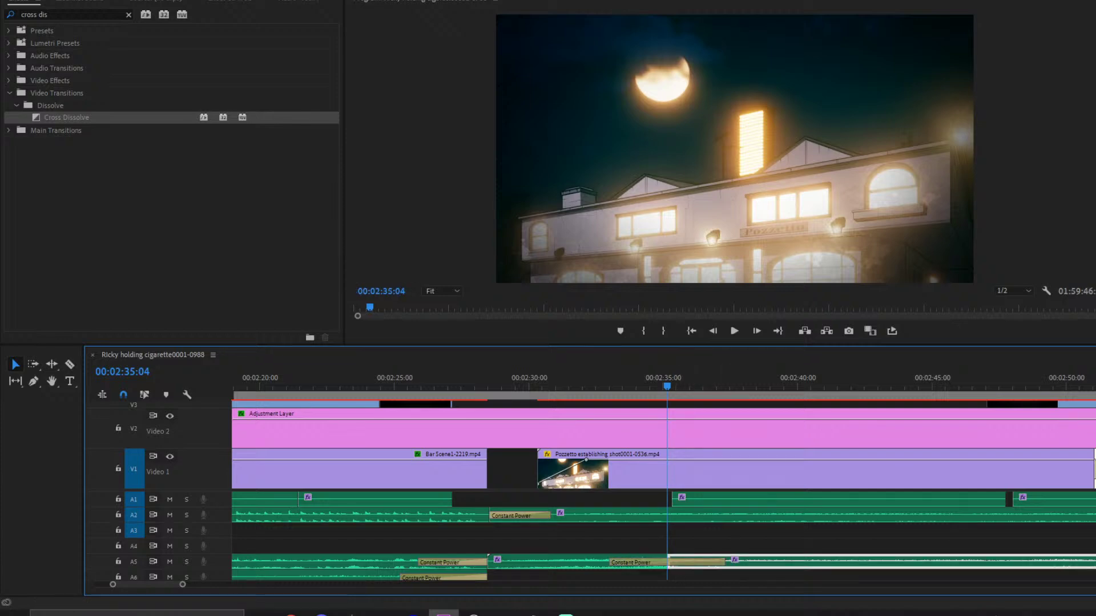
- Adjust the clip volume level of the city ambience section that follows the cut at 00:02:35:04
{"action": "left_click", "coordinate": [232, 5]}
{"action": "left_click", "coordinate": [91, 3]}
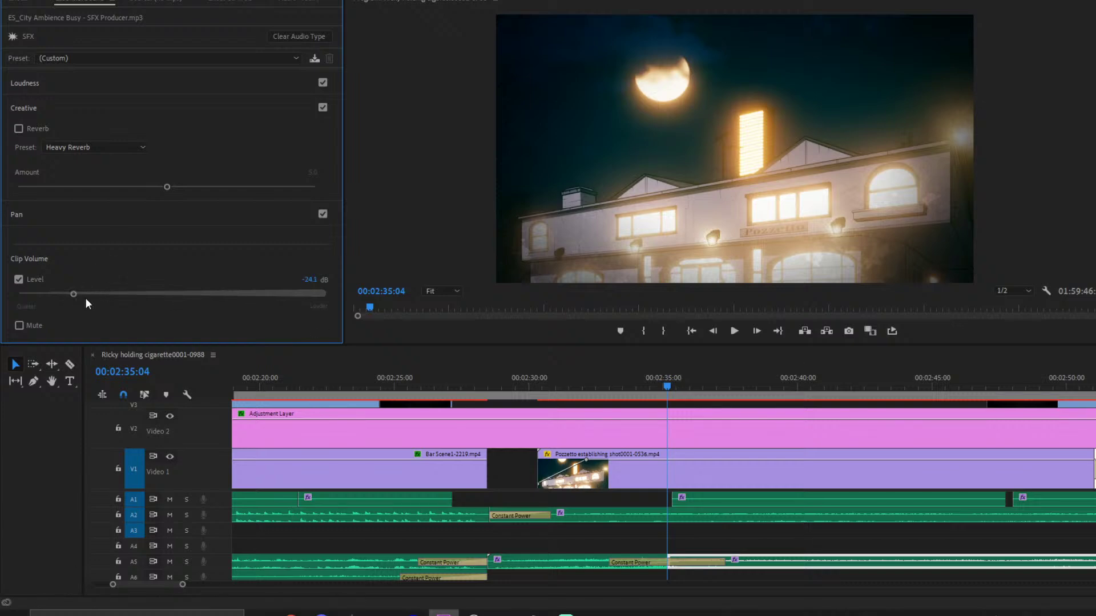
{"action": "left_click_drag", "start_coordinate": [89, 295], "coordinate": [128, 294]}
- Play back the Pozzetto establishing shot into the Intro Restaurant shot to check the ambience level change under the narration
{"action": "left_click", "coordinate": [542, 388]}
{"action": "key", "text": "space"}
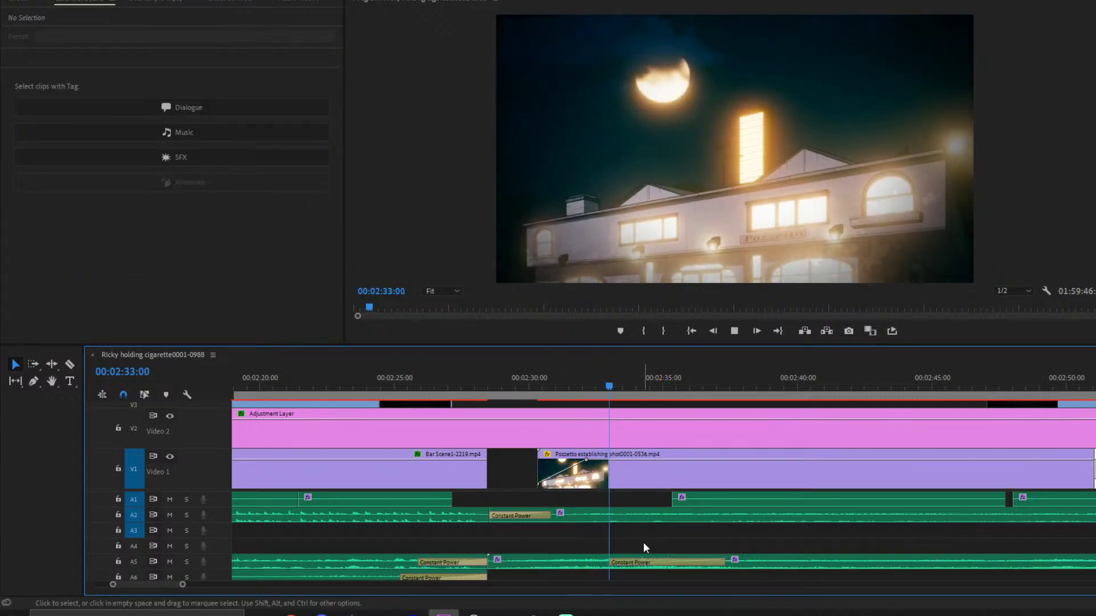
{"action": "key", "text": "space"}
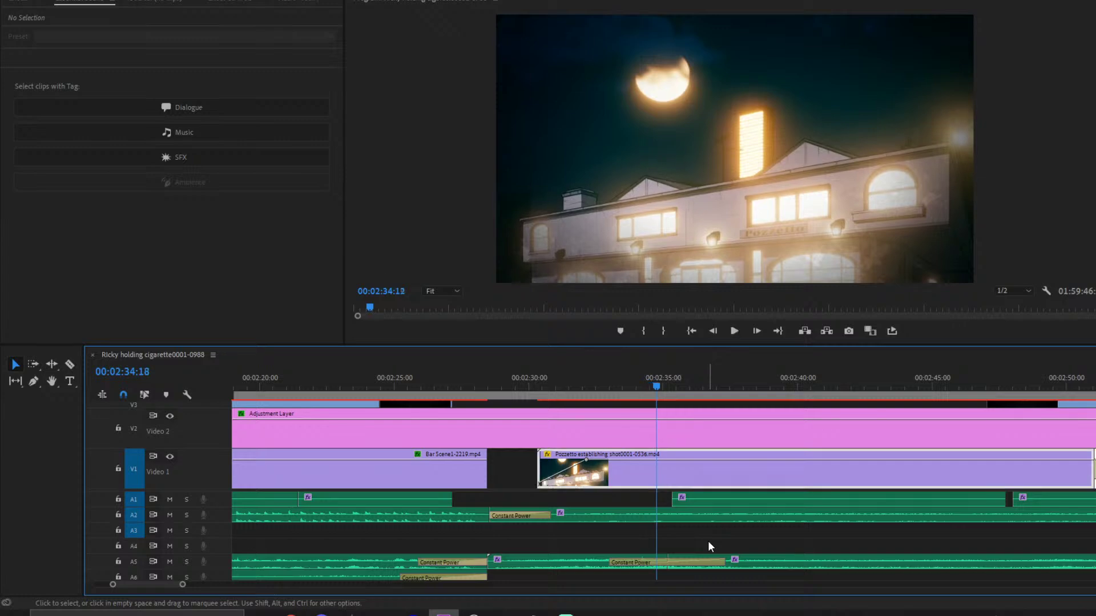
{"action": "key", "text": "Right"}
{"action": "key", "text": "Right"}
{"action": "key", "text": "Right"}
{"action": "key", "text": "Right"}
{"action": "key", "text": "Right"}
{"action": "key", "text": "Right"}
{"action": "key", "text": "Right"}
{"action": "key", "text": "Right"}
{"action": "key", "text": "Right"}
{"action": "key", "text": "Right"}
{"action": "key", "text": "Right"}
{"action": "key", "text": "Right"}
{"action": "key", "text": "space"}
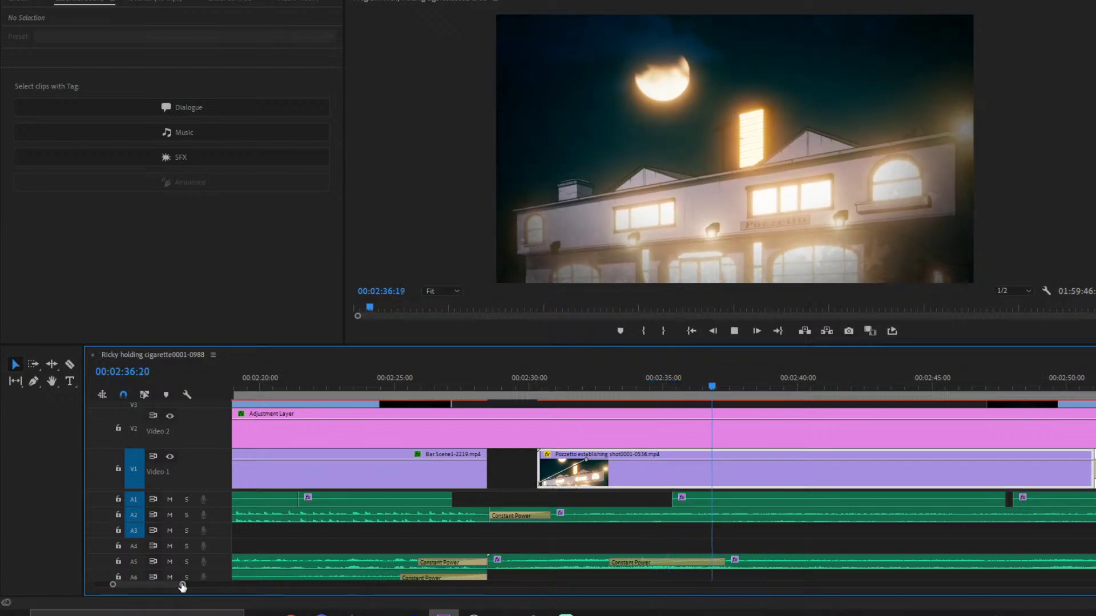
{"action": "left_click_drag", "start_coordinate": [183, 587], "coordinate": [205, 585]}
{"action": "scroll", "coordinate": [456, 502], "scroll_direction": "down", "scroll_amount": 2}
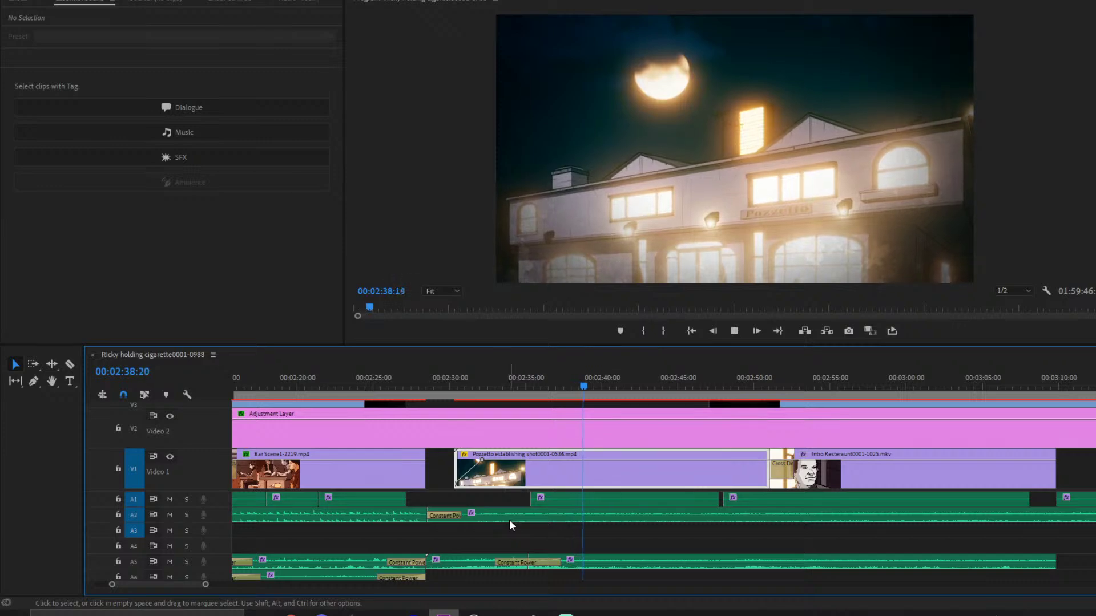
{"action": "scroll", "coordinate": [509, 525], "scroll_direction": "down", "scroll_amount": 2}
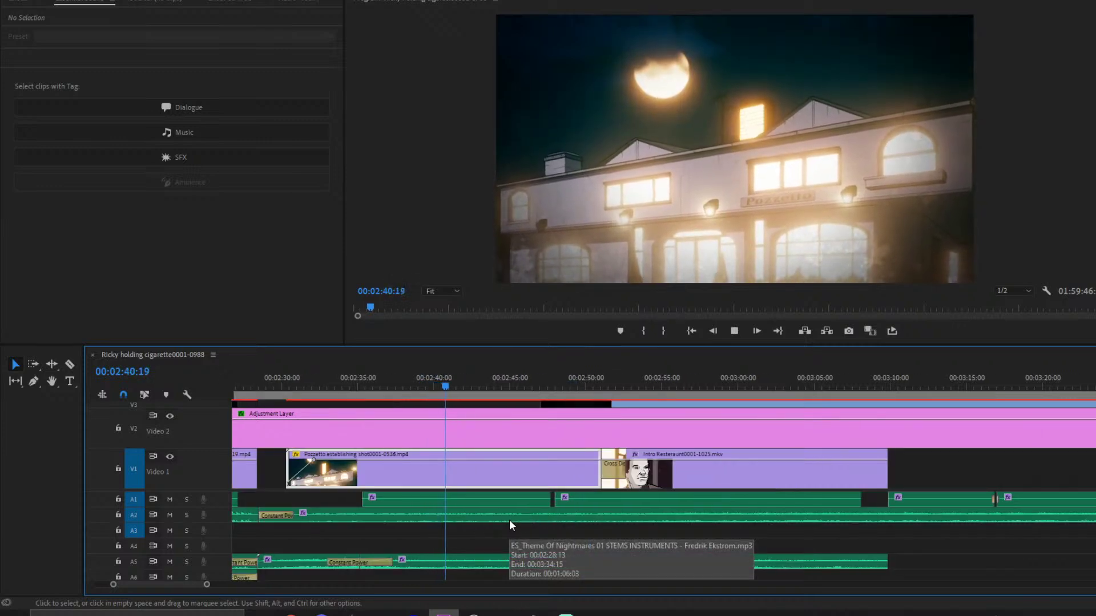
{"action": "left_click", "coordinate": [526, 534]}
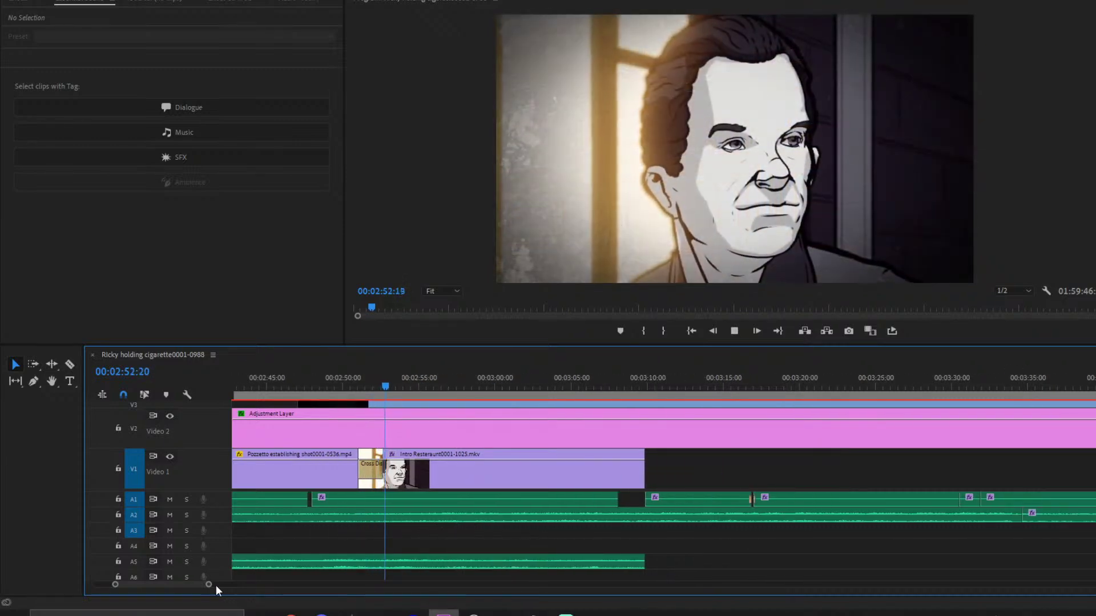
- Add a Constant Power fade-out to the end of the city ambience and trim the clip back to about 00:02:57
{"action": "left_click_drag", "start_coordinate": [209, 584], "coordinate": [248, 584]}
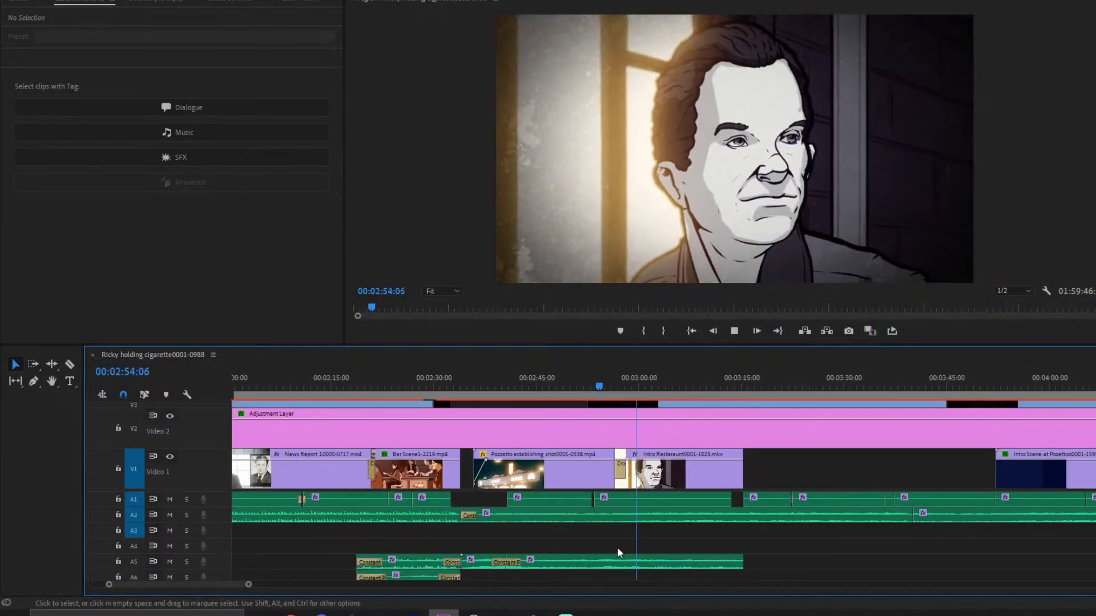
{"action": "right_click", "coordinate": [704, 562]}
{"action": "left_click", "coordinate": [740, 539]}
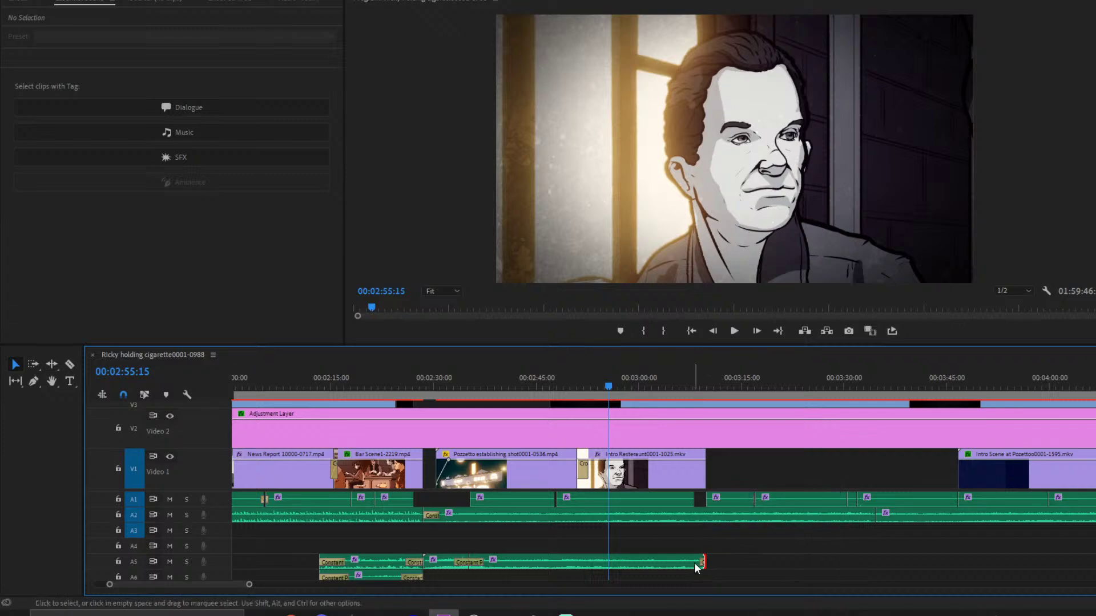
{"action": "scroll", "coordinate": [820, 460], "scroll_direction": "down", "scroll_amount": 3}
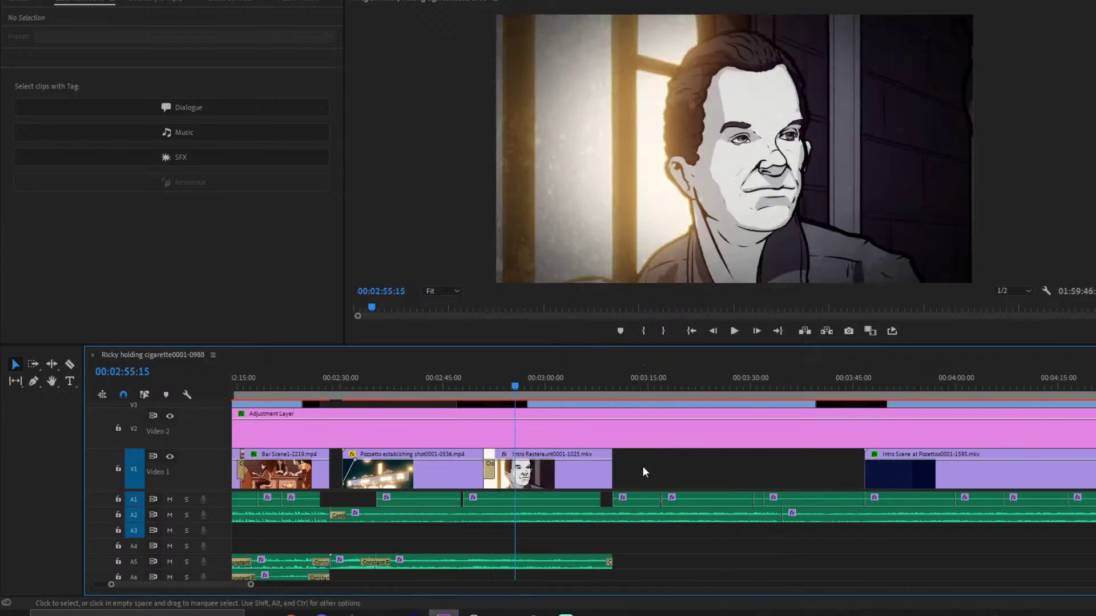
{"action": "left_click", "coordinate": [813, 465]}
{"action": "left_click_drag", "start_coordinate": [611, 562], "coordinate": [524, 562]}
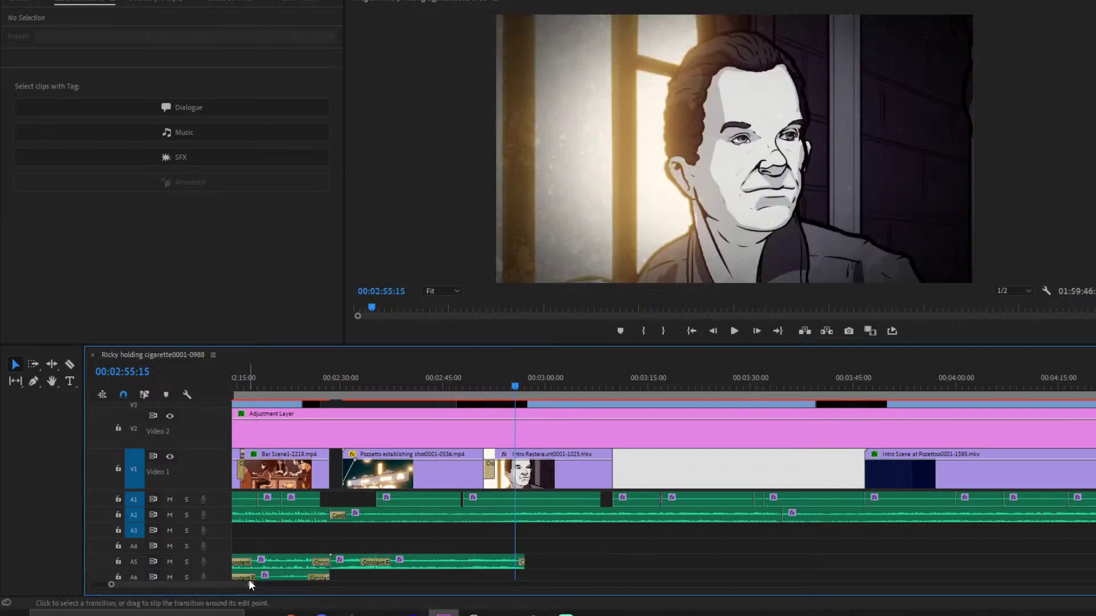
- Lengthen the city ambience fade-out to about ten seconds, fine-tune the clip's end near 00:02:57 and play the transition from 00:02:51:13
{"action": "left_click", "coordinate": [249, 581]}
{"action": "left_click_drag", "start_coordinate": [250, 585], "coordinate": [185, 585]}
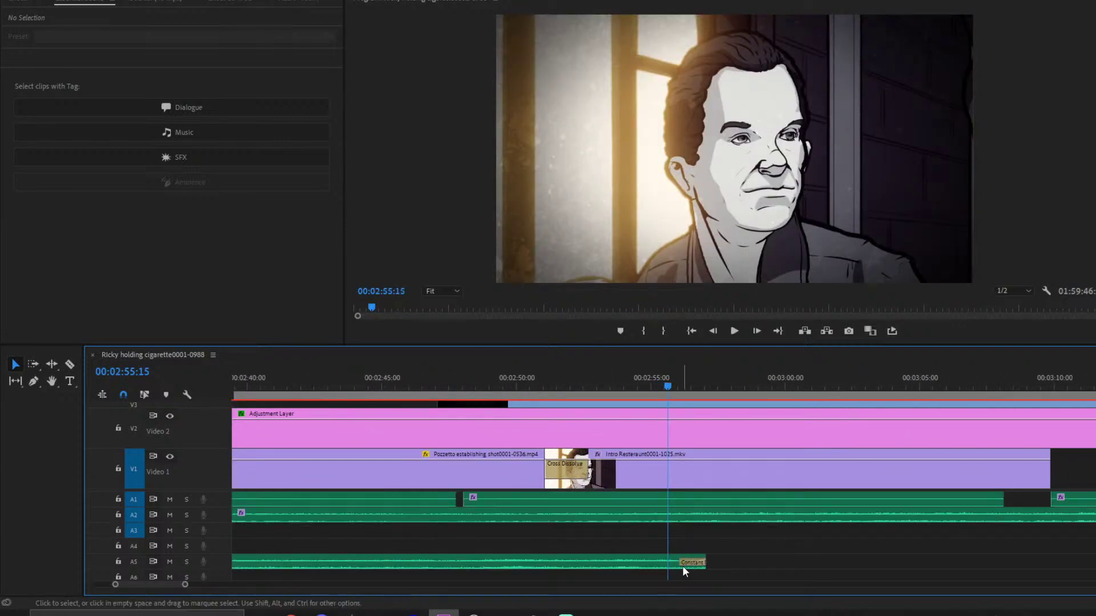
{"action": "left_click_drag", "start_coordinate": [681, 563], "coordinate": [437, 562]}
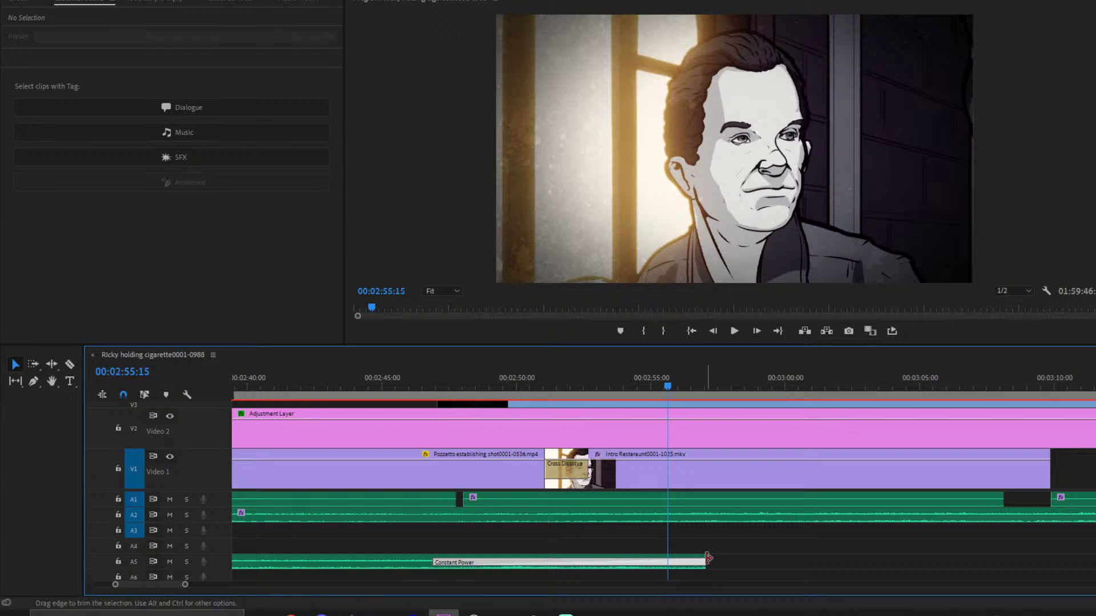
{"action": "left_click_drag", "start_coordinate": [707, 558], "coordinate": [692, 562]}
{"action": "left_click", "coordinate": [559, 374]}
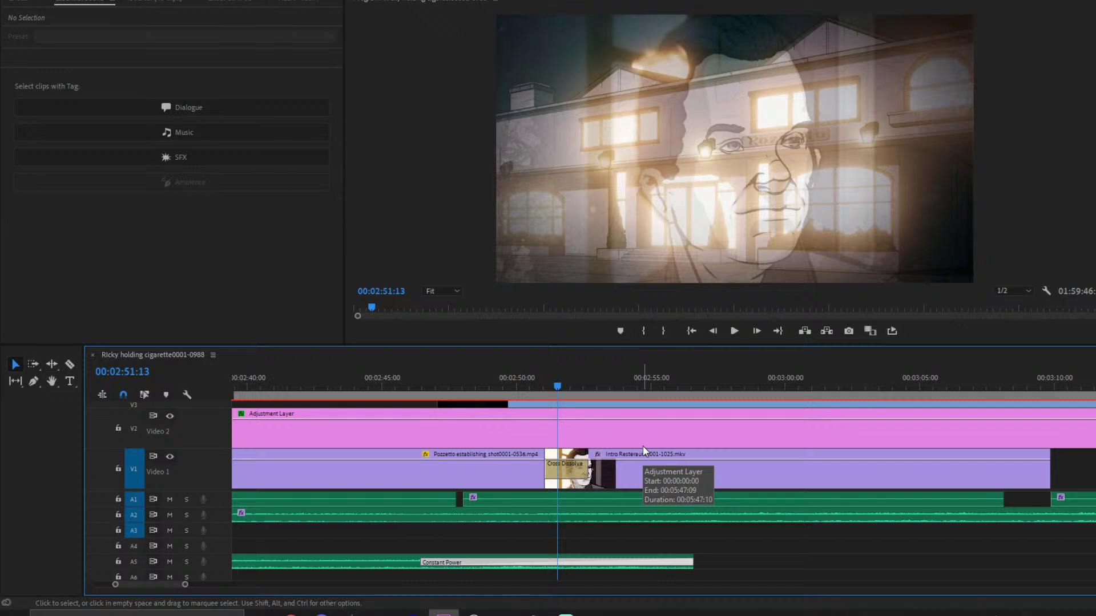
{"action": "left_click_drag", "start_coordinate": [704, 560], "coordinate": [711, 561]}
{"action": "key", "text": "space"}
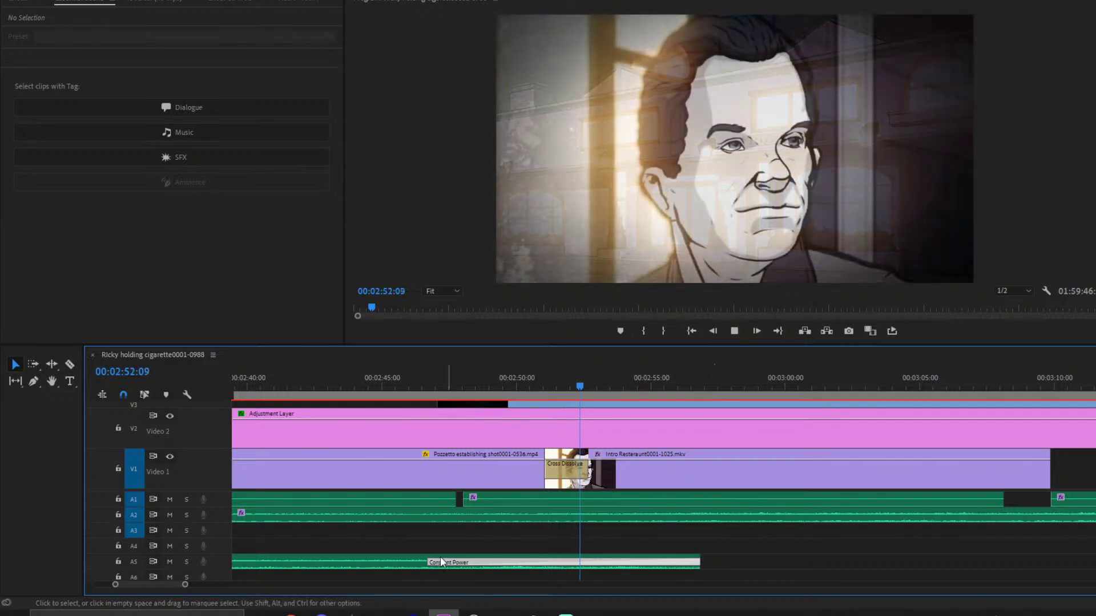
- Play through the Intro Restaurant shot and the black section into the Intro Scene at Pozzettos to review the mix
{"action": "left_click_drag", "start_coordinate": [186, 585], "coordinate": [224, 583]}
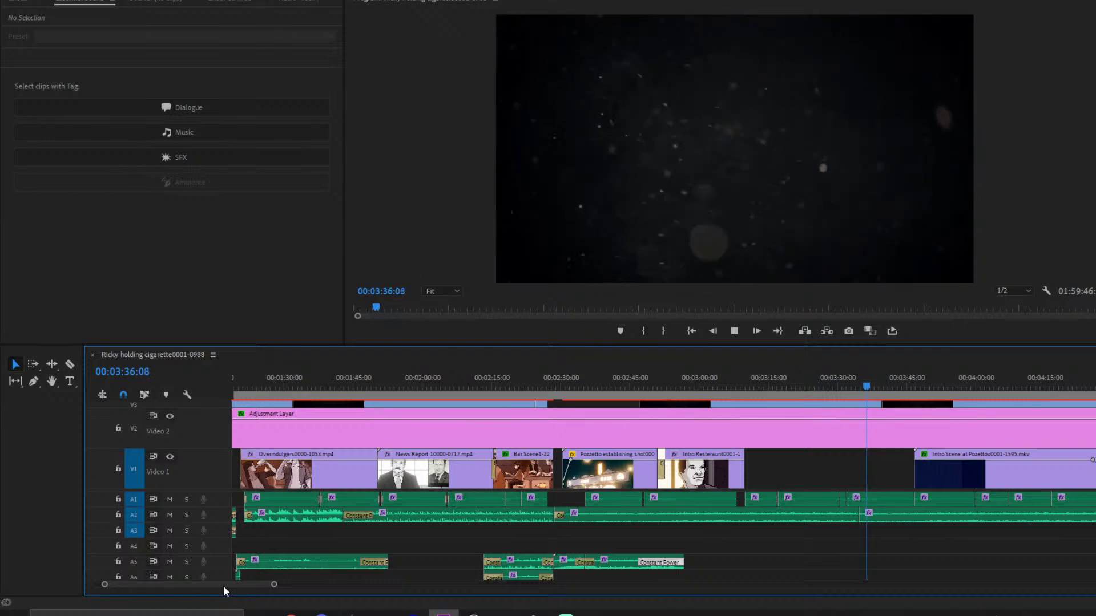
{"action": "scroll", "coordinate": [858, 509], "scroll_direction": "down", "scroll_amount": 3}
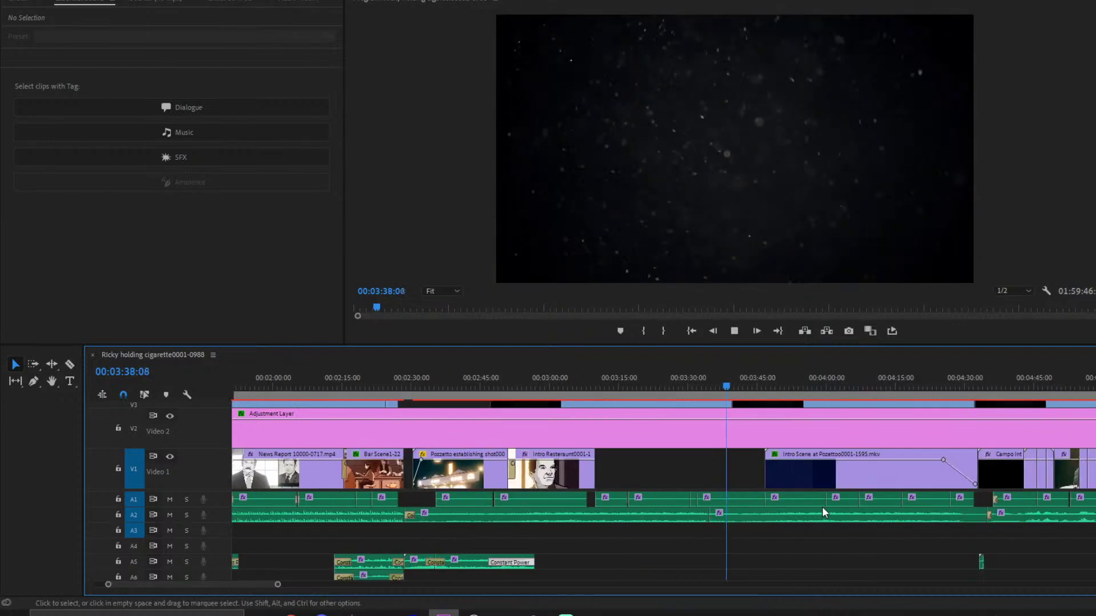
{"action": "scroll", "coordinate": [817, 519], "scroll_direction": "down", "scroll_amount": 2}
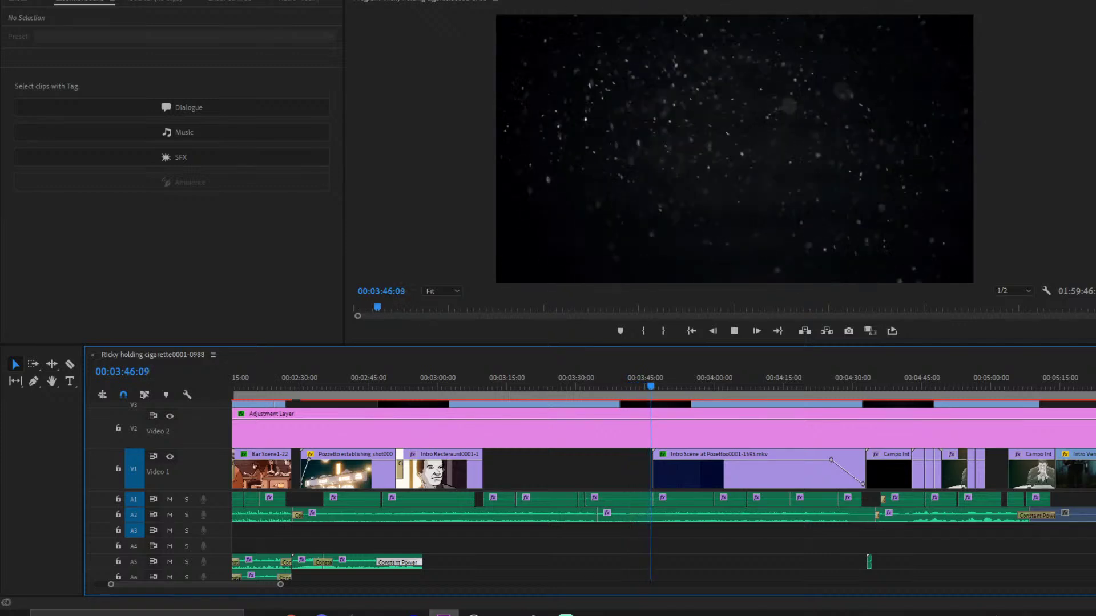
{"action": "scroll", "coordinate": [610, 534], "scroll_direction": "down", "scroll_amount": 1}
{"action": "scroll", "coordinate": [627, 517], "scroll_direction": "down", "scroll_amount": 2}
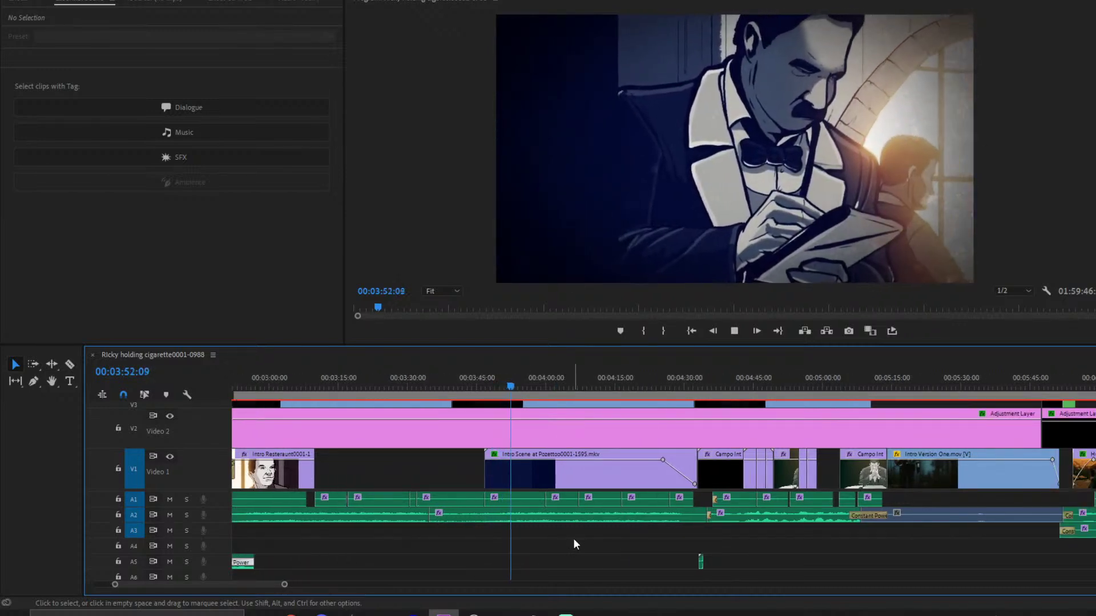
- Cut out the narration section between 00:03:53:01 and 00:03:53:10, leaving a gap, and play back the edit
{"action": "left_click", "coordinate": [504, 381]}
{"action": "left_click_drag", "start_coordinate": [280, 584], "coordinate": [196, 584]}
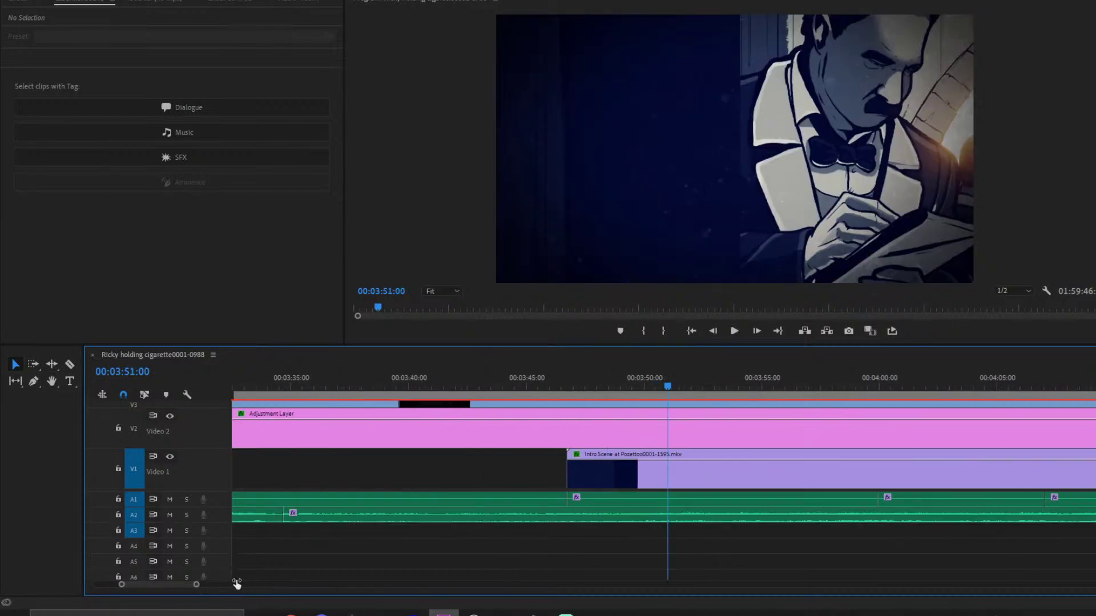
{"action": "left_click", "coordinate": [707, 494]}
{"action": "key", "text": "space"}
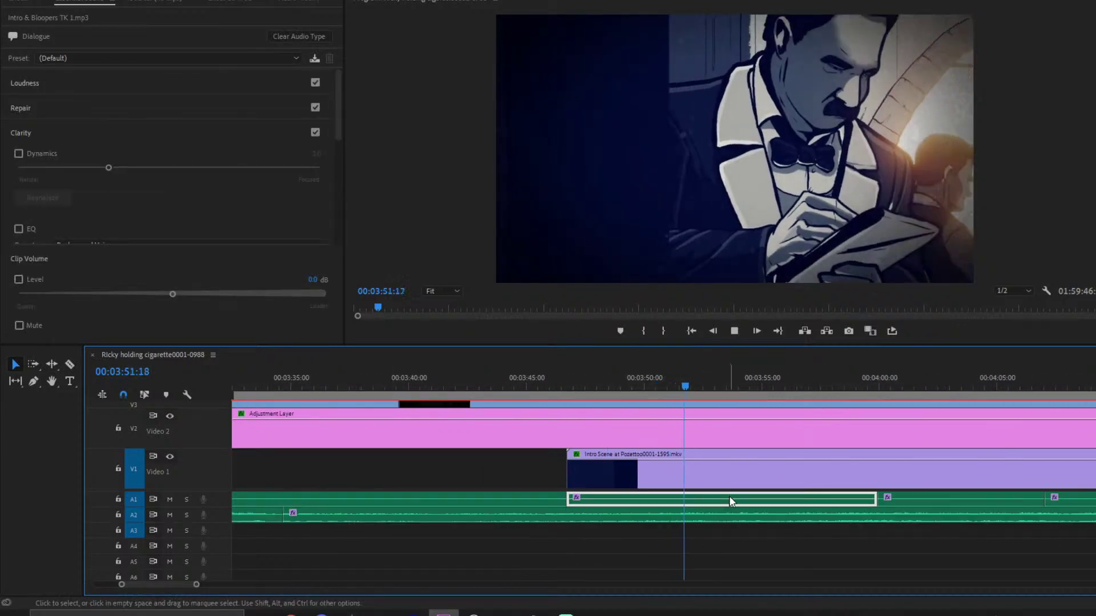
{"action": "key", "text": "ctrl+k"}
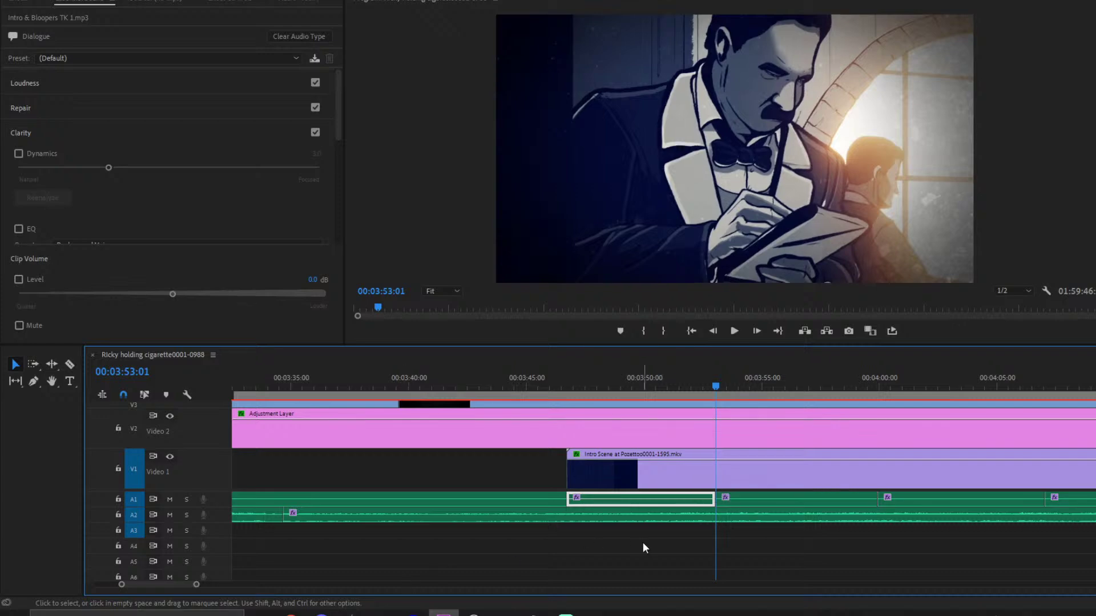
{"action": "left_click", "coordinate": [755, 497]}
{"action": "key", "text": "ctrl+k"}
{"action": "left_click", "coordinate": [721, 500]}
{"action": "key", "text": "Delete"}
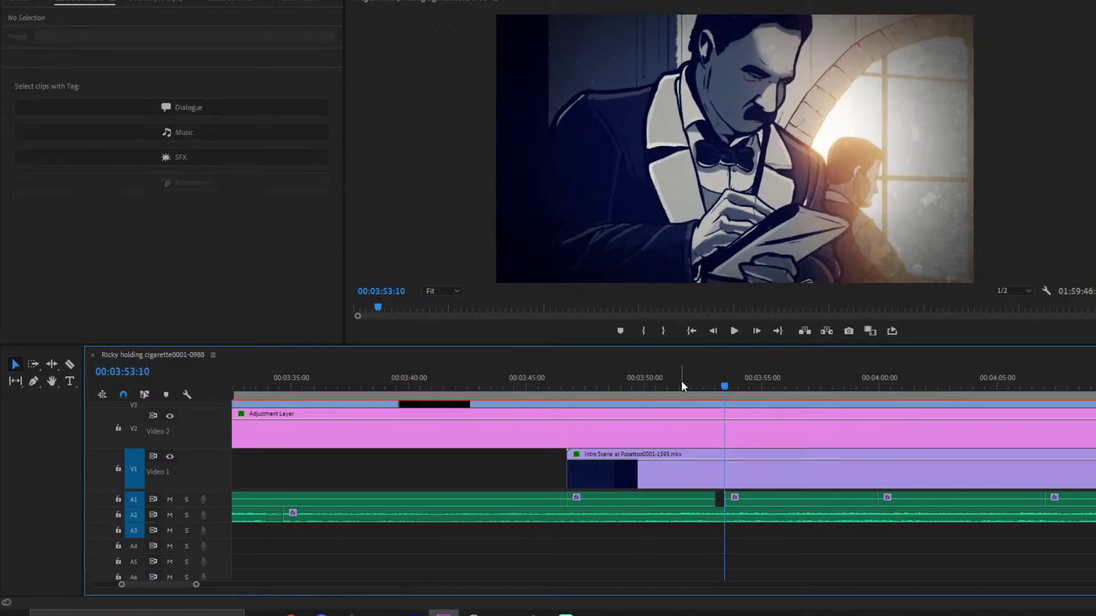
{"action": "left_click", "coordinate": [681, 381]}
{"action": "key", "text": "space"}
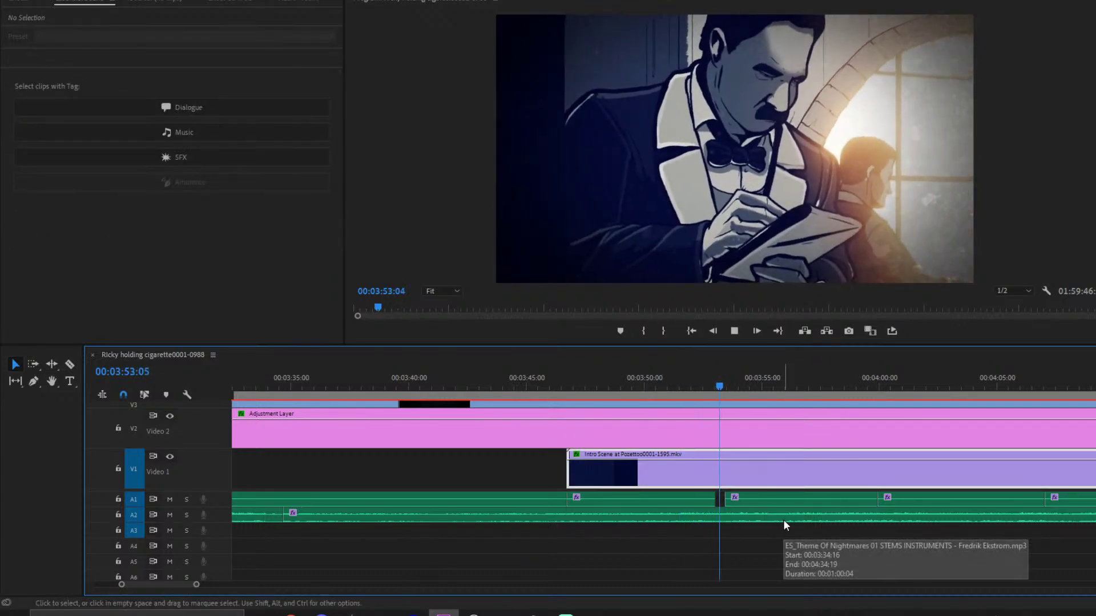
{"action": "key", "text": "space"}
- Add Constant Power fades to the narration on both sides of the gap near 00:03:53 and shorten each to about 0.3 seconds
{"action": "left_click_drag", "start_coordinate": [198, 586], "coordinate": [162, 584]}
{"action": "right_click", "coordinate": [666, 501]}
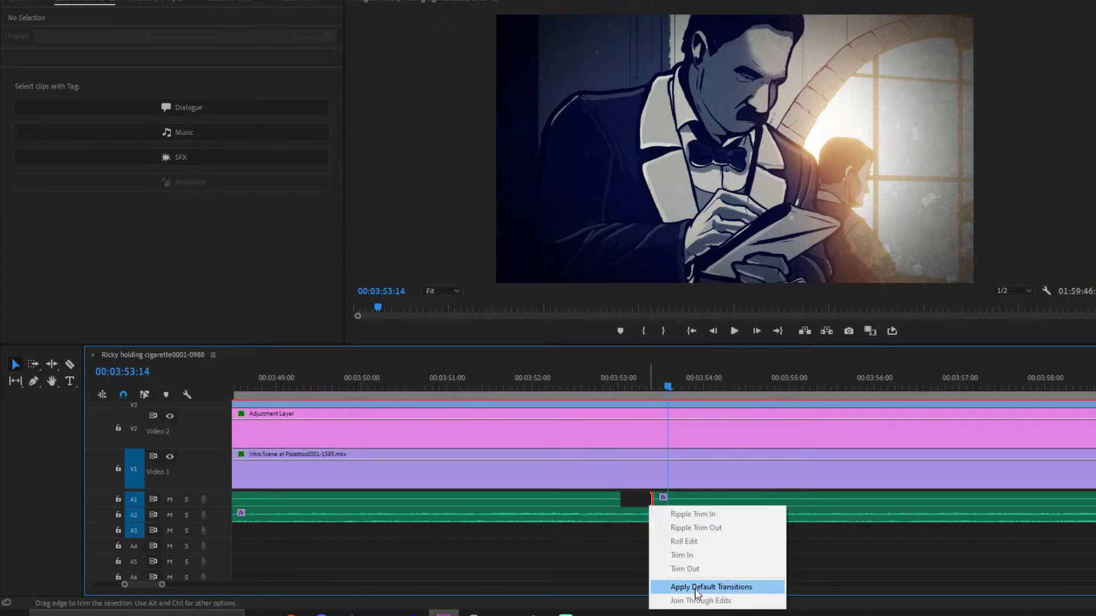
{"action": "left_click", "coordinate": [695, 587]}
{"action": "left_click_drag", "start_coordinate": [733, 502], "coordinate": [679, 502]}
{"action": "right_click", "coordinate": [623, 499]}
{"action": "left_click", "coordinate": [665, 580]}
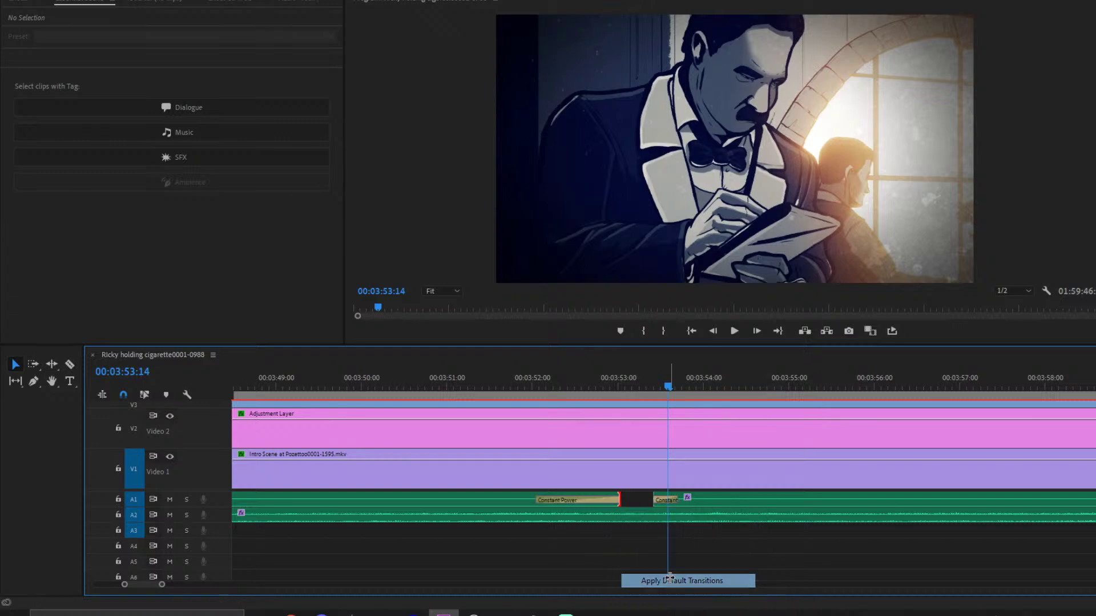
{"action": "left_click_drag", "start_coordinate": [560, 500], "coordinate": [596, 500]}
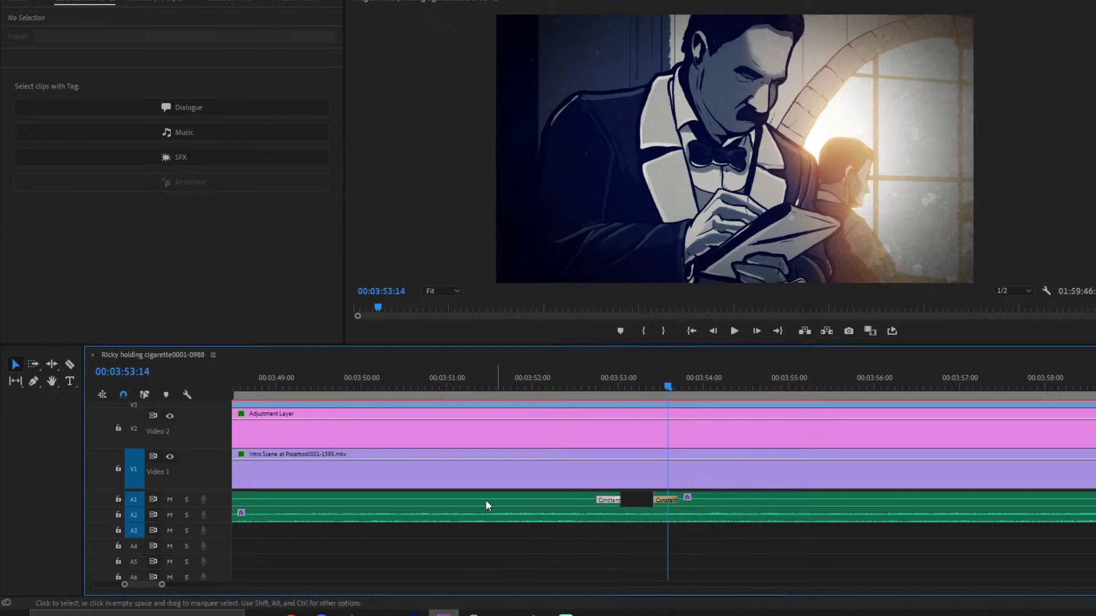
- Look over the sequence's clips and audio tracks from the News Report shot through to the Campo scared shot
{"action": "left_click", "coordinate": [562, 371]}
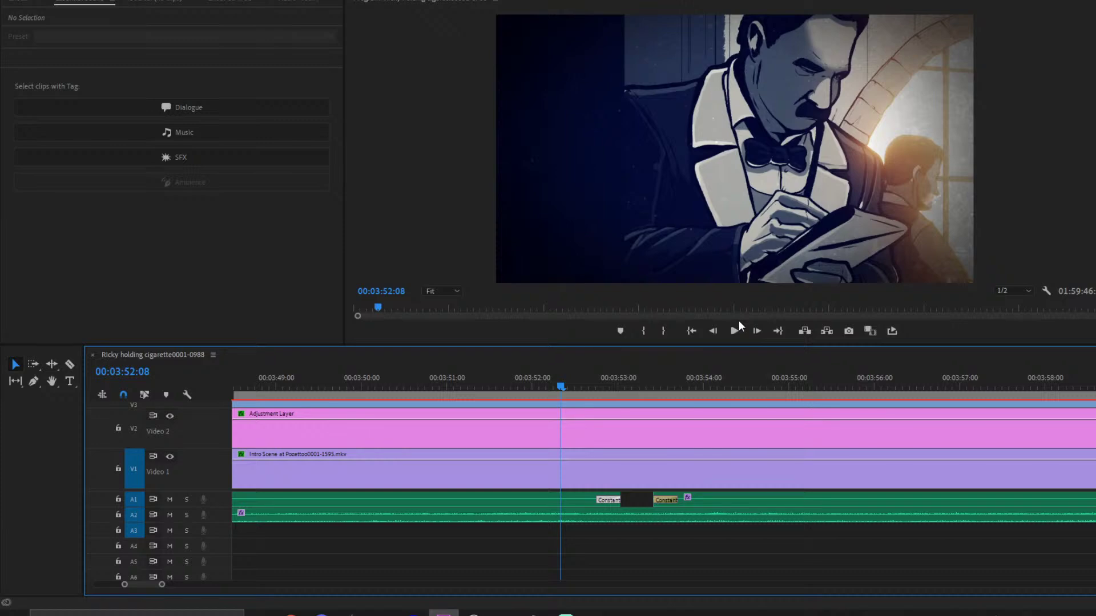
{"action": "left_click_drag", "start_coordinate": [162, 584], "coordinate": [266, 584]}
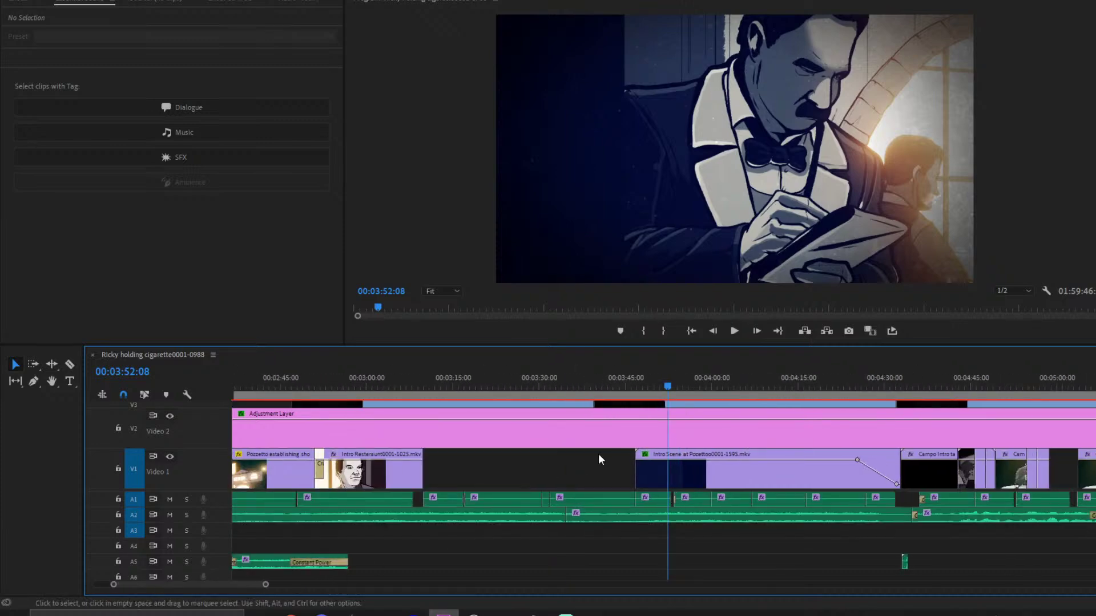
{"action": "left_click", "coordinate": [612, 479]}
{"action": "scroll", "coordinate": [510, 482], "scroll_direction": "down", "scroll_amount": 2}
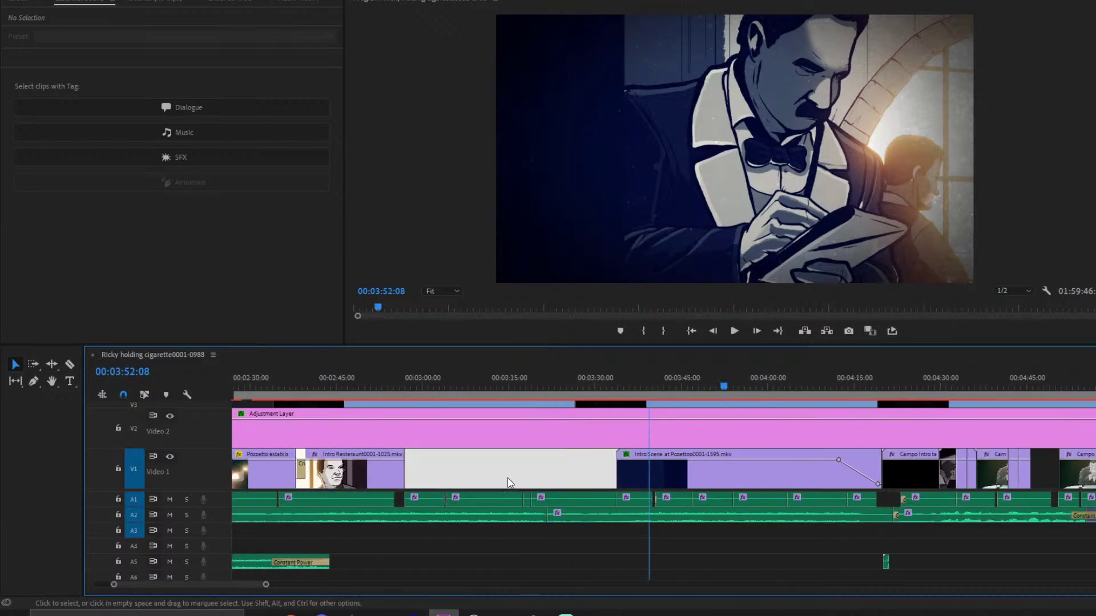
{"action": "scroll", "coordinate": [510, 482], "scroll_direction": "up", "scroll_amount": 10}
{"action": "left_click", "coordinate": [487, 489]}
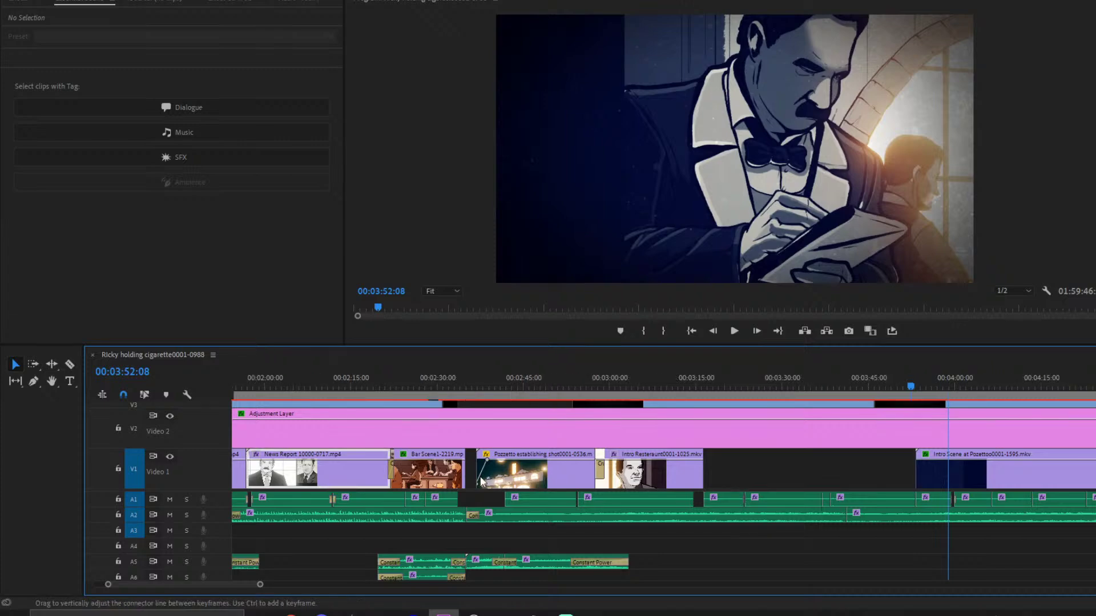
{"action": "scroll", "coordinate": [484, 482], "scroll_direction": "down", "scroll_amount": 20}
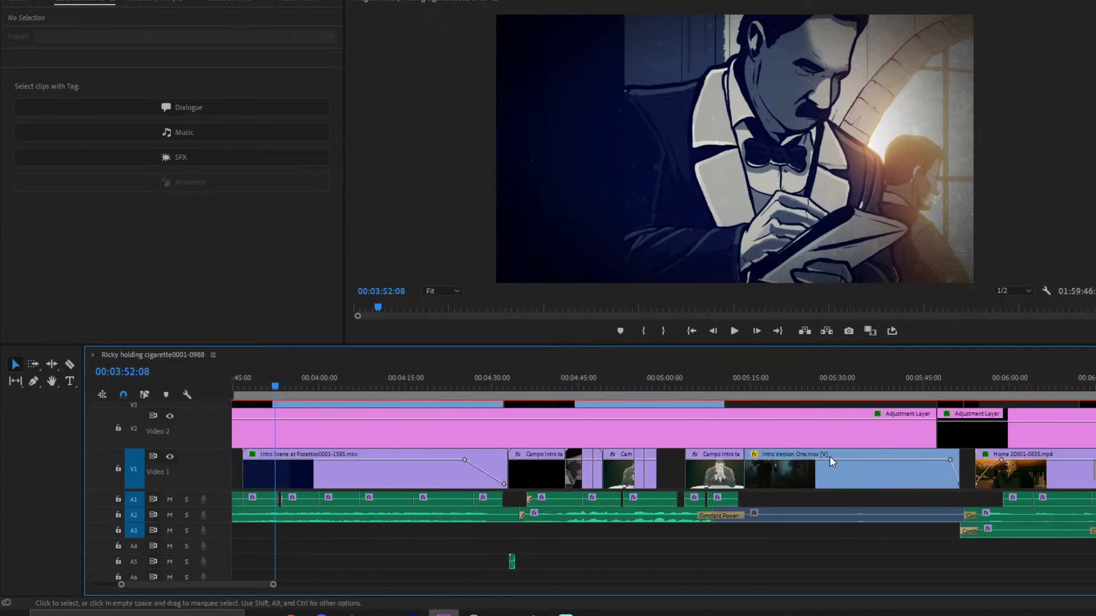
{"action": "left_click_drag", "start_coordinate": [669, 472], "coordinate": [578, 490]}
{"action": "scroll", "coordinate": [582, 492], "scroll_direction": "down", "scroll_amount": 10}
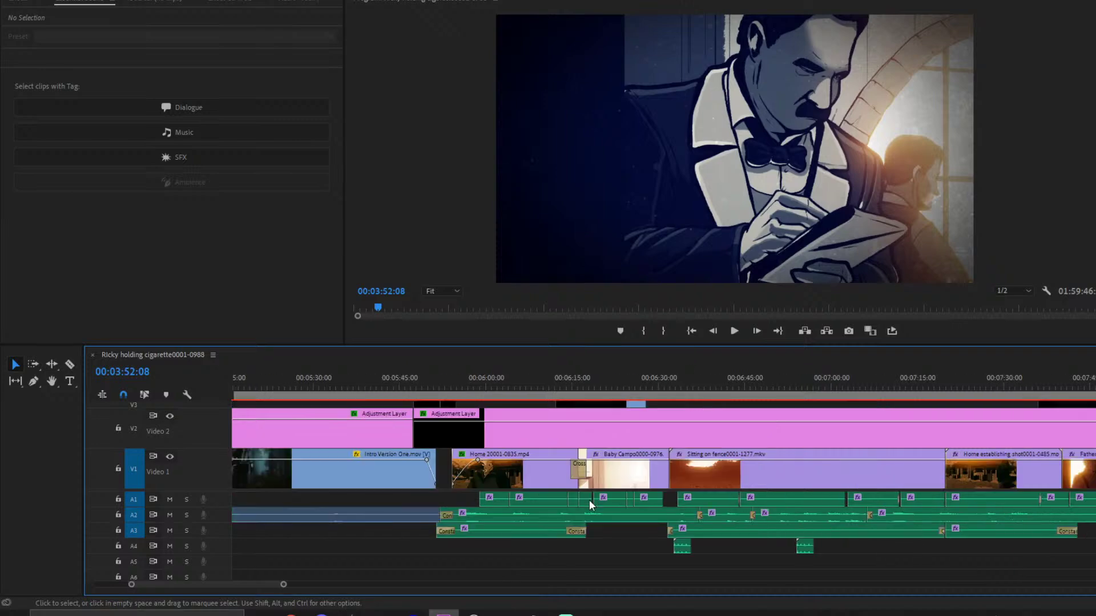
{"action": "scroll", "coordinate": [588, 500], "scroll_direction": "down", "scroll_amount": 8}
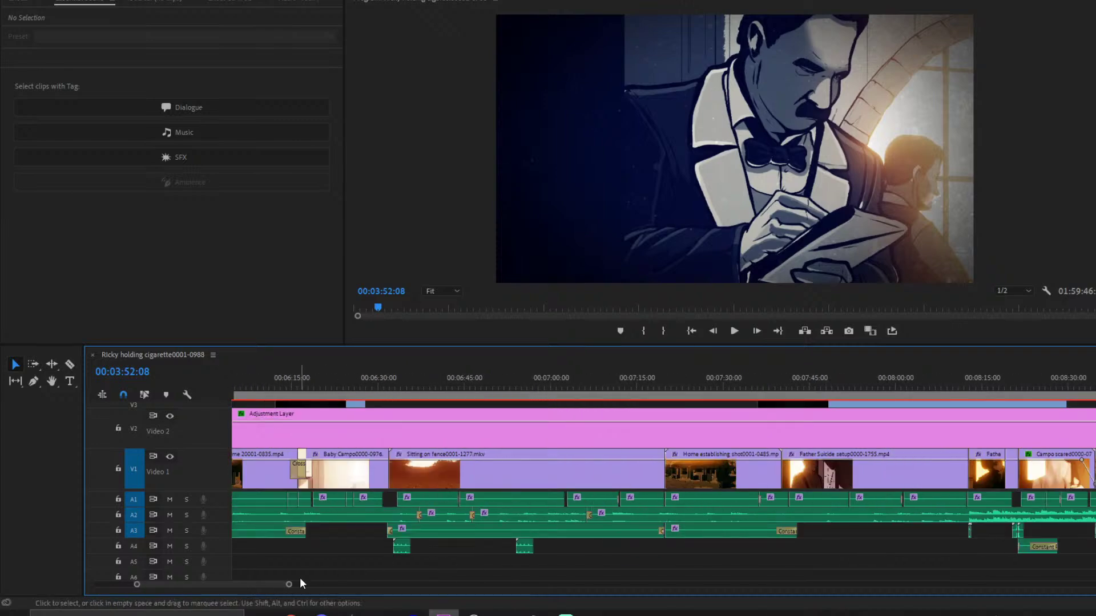
{"action": "left_click_drag", "start_coordinate": [289, 584], "coordinate": [234, 584]}
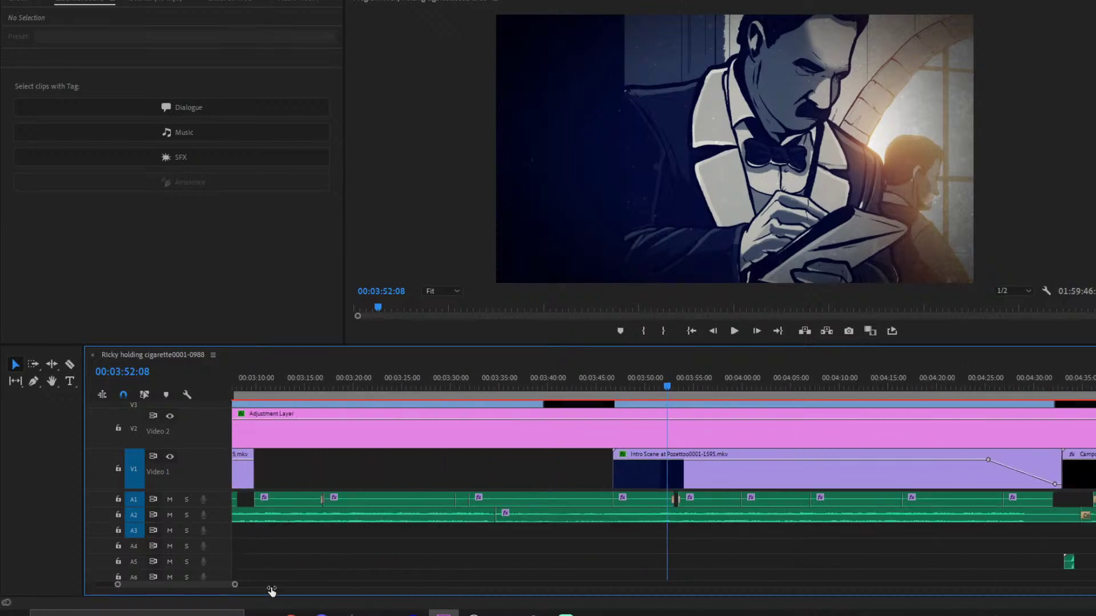
- Play the Intro Scene at Pozzettos from 00:03:50:07 into the Campo Intro table shot to check the narration fades and music
{"action": "left_click", "coordinate": [649, 379]}
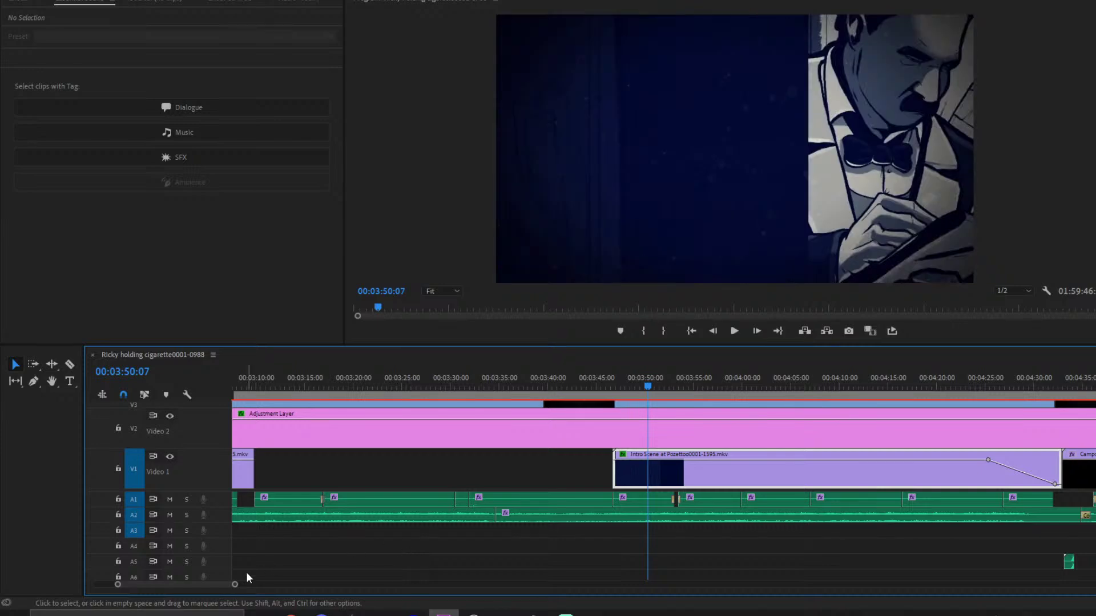
{"action": "left_click_drag", "start_coordinate": [232, 585], "coordinate": [207, 583]}
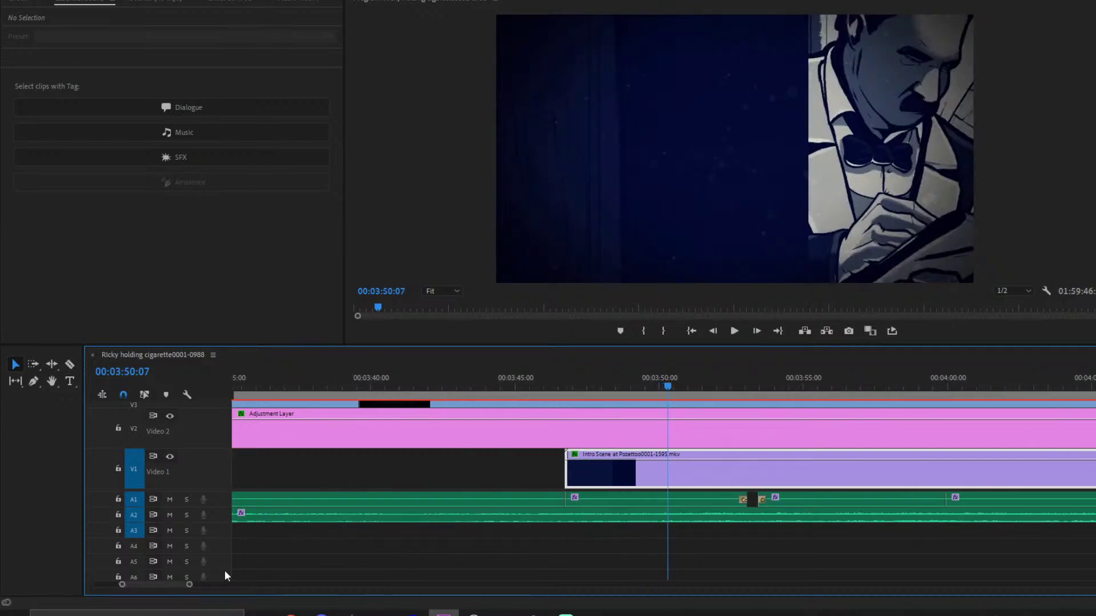
{"action": "key", "text": "space"}
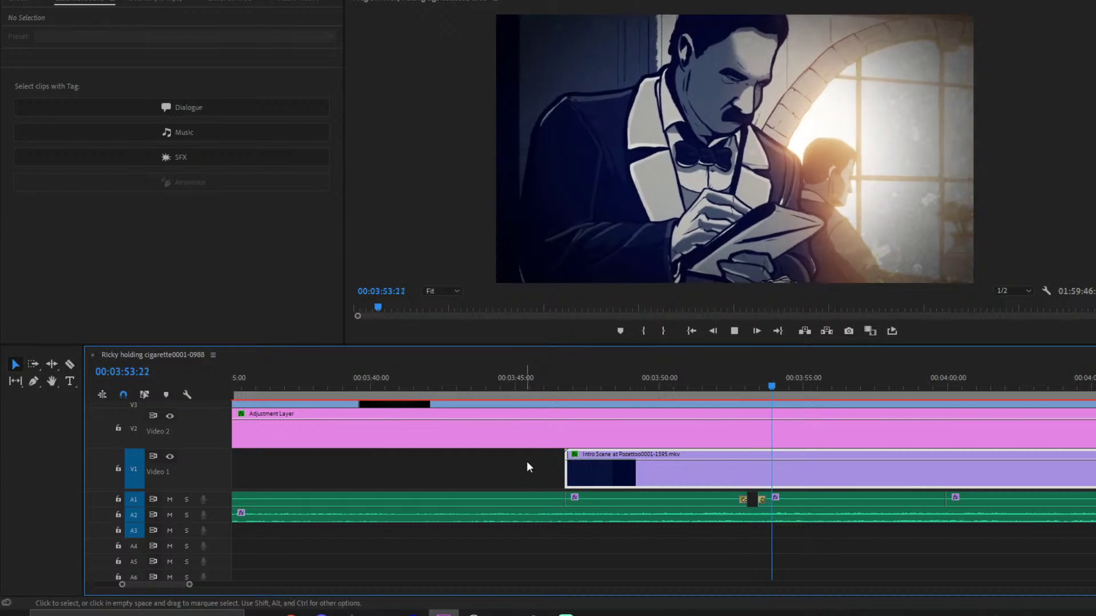
{"action": "scroll", "coordinate": [567, 433], "scroll_direction": "down", "scroll_amount": 5}
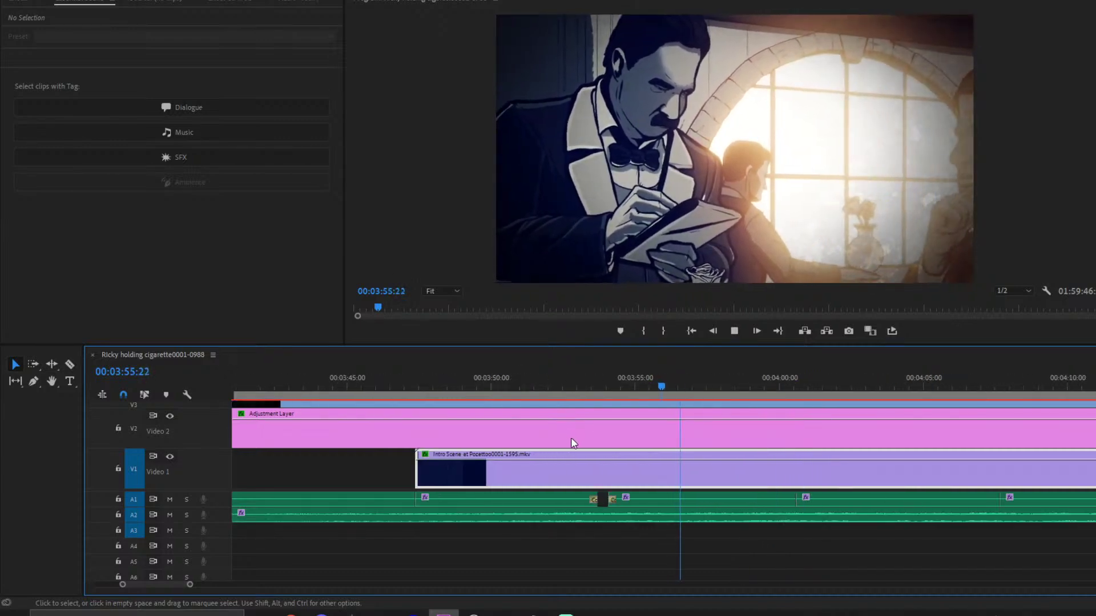
{"action": "left_click_drag", "start_coordinate": [190, 584], "coordinate": [229, 585]}
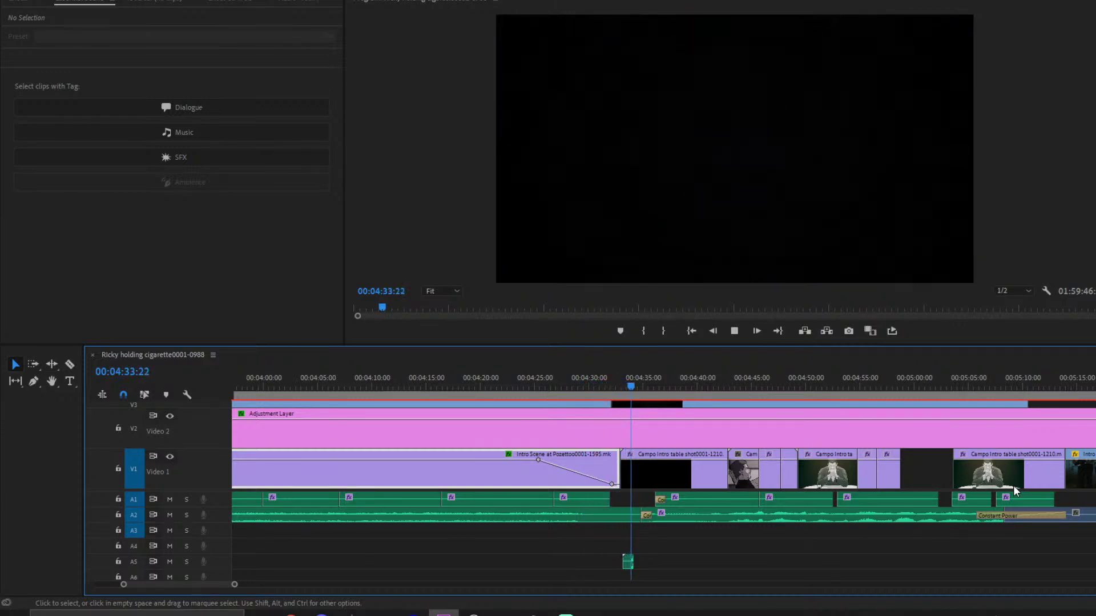
{"action": "key", "text": "space"}
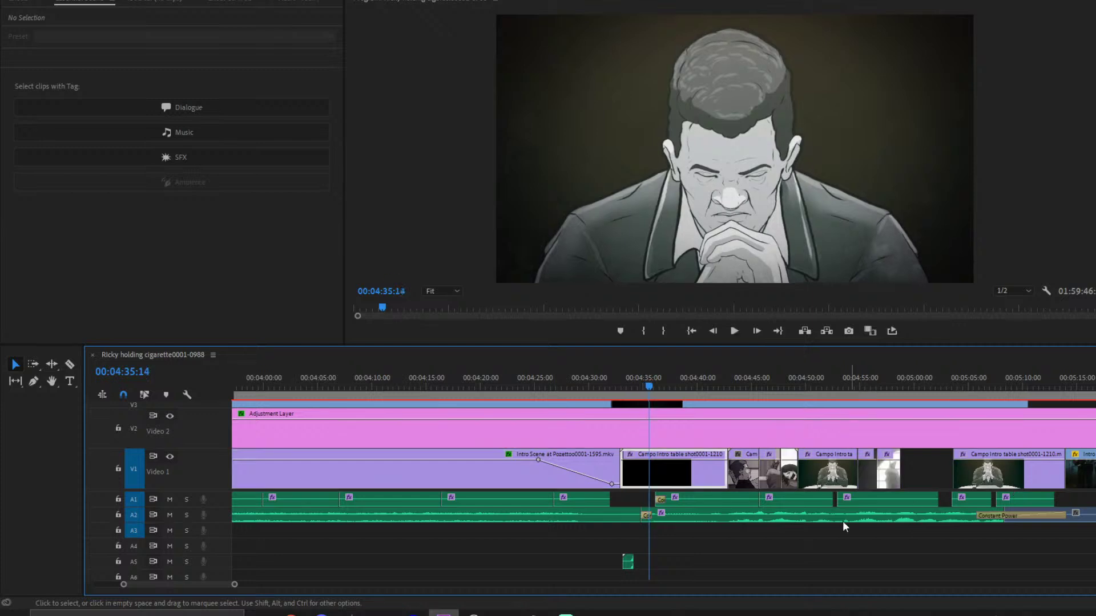
- Replace the music transition near 00:04:35 with a Constant Power crossfade centred on the cut, lengthen it to about two seconds and play it
{"action": "left_click_drag", "start_coordinate": [233, 587], "coordinate": [173, 584]}
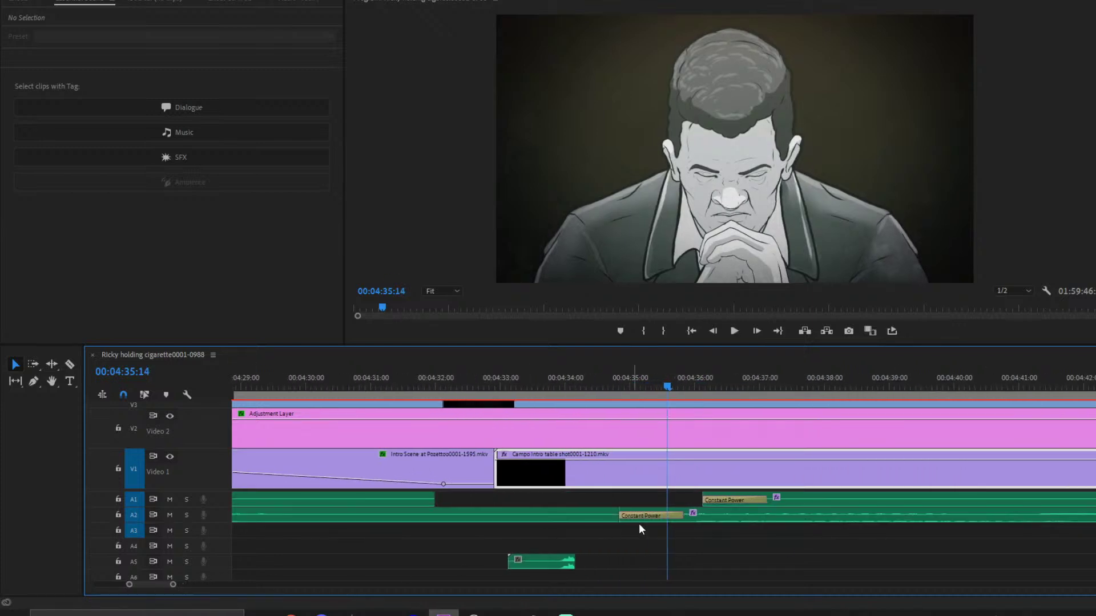
{"action": "left_click_drag", "start_coordinate": [682, 516], "coordinate": [728, 516]}
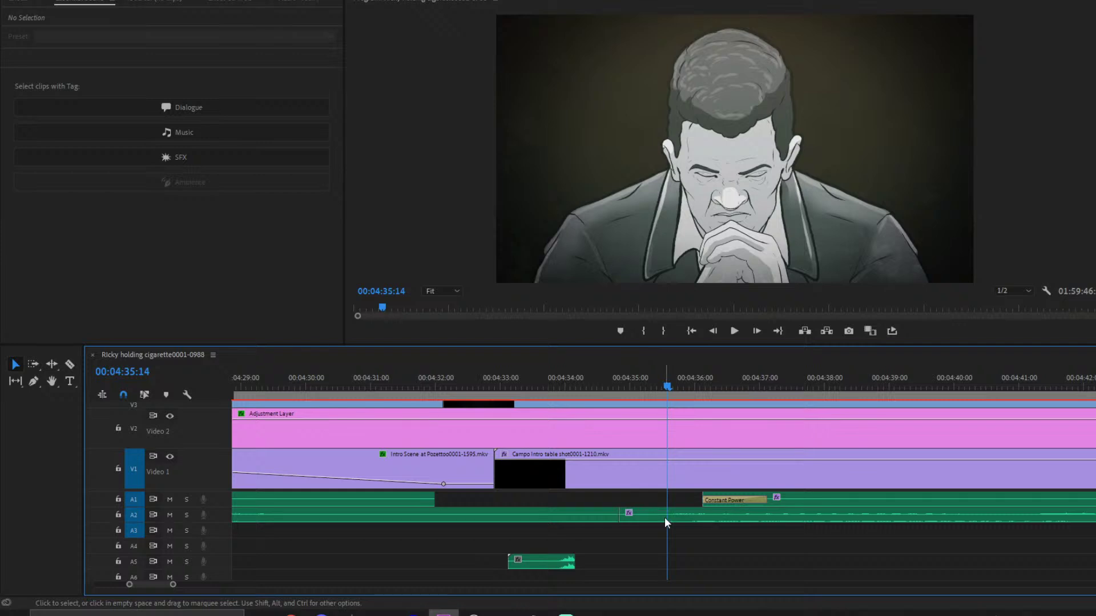
{"action": "mouse_move", "coordinate": [628, 516]}
{"action": "left_mouse_down"}
{"action": "mouse_move", "coordinate": [671, 517]}
{"action": "mouse_move", "coordinate": [642, 516]}
{"action": "left_mouse_up"}
{"action": "right_click", "coordinate": [618, 516]}
{"action": "left_click", "coordinate": [674, 497]}
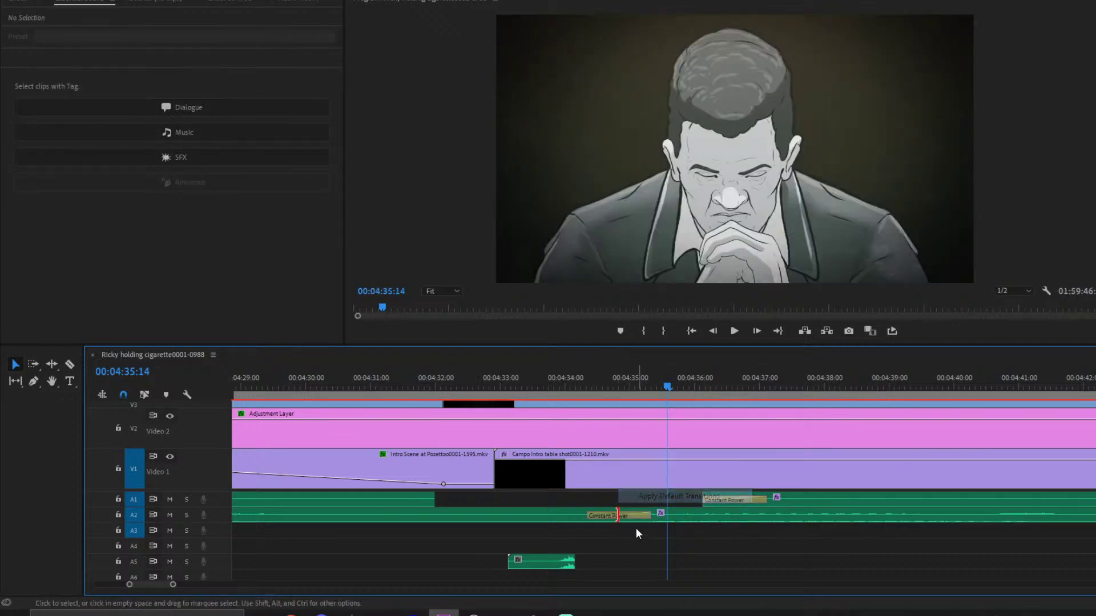
{"action": "left_click", "coordinate": [639, 515]}
{"action": "left_click", "coordinate": [402, 378]}
{"action": "key", "text": "space"}
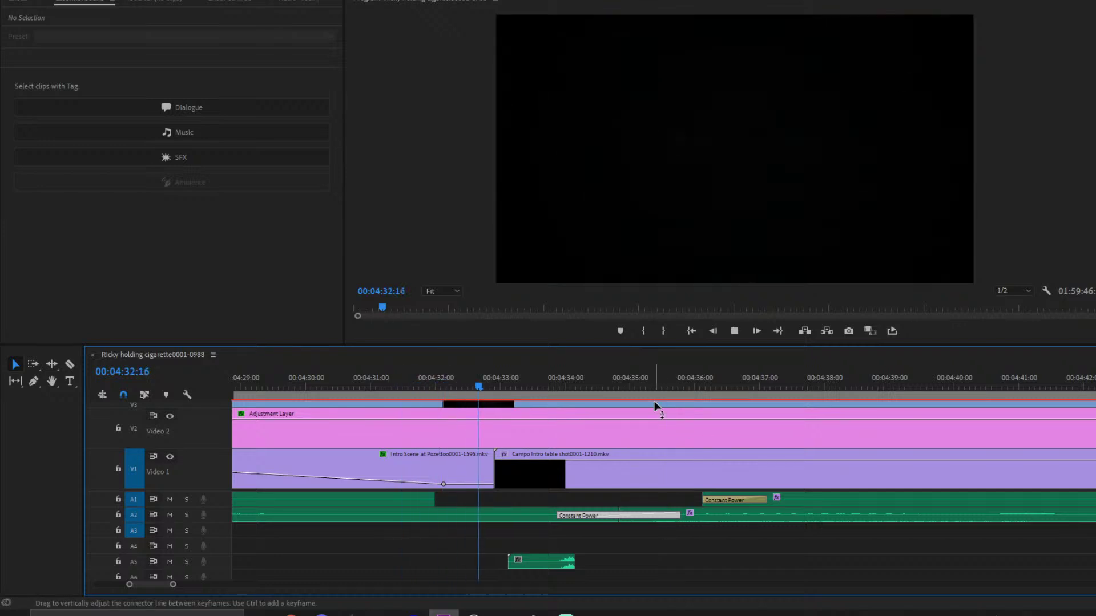
{"action": "key", "text": "space"}
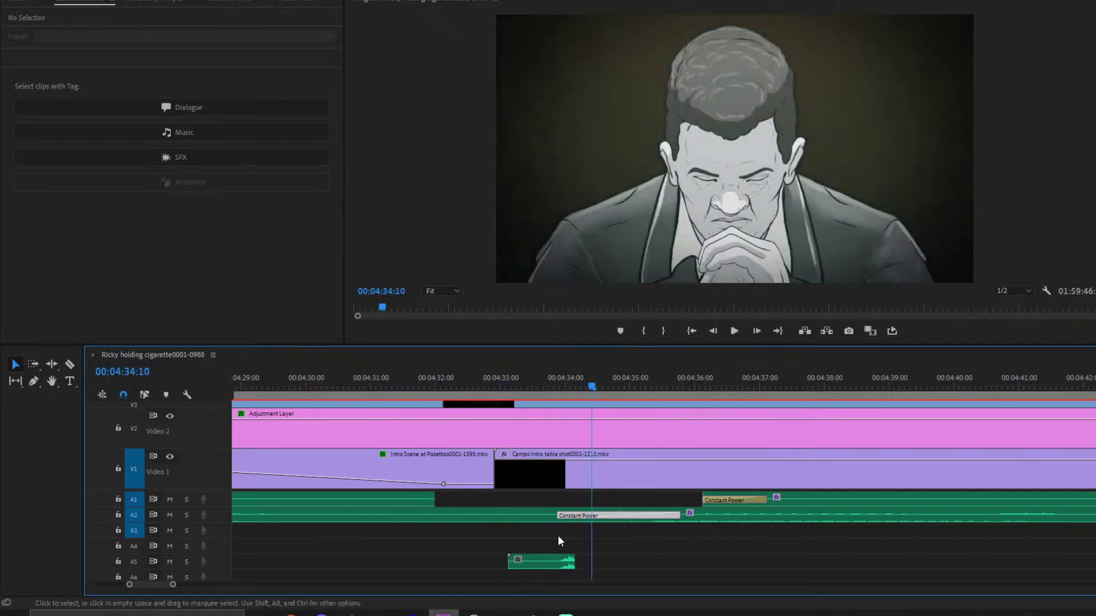
- Assign the SFX audio type to the Riser Reverse clip near 00:04:33 and play the cut into the Campo Intro table shot
{"action": "left_click", "coordinate": [545, 562]}
{"action": "left_click", "coordinate": [214, 163]}
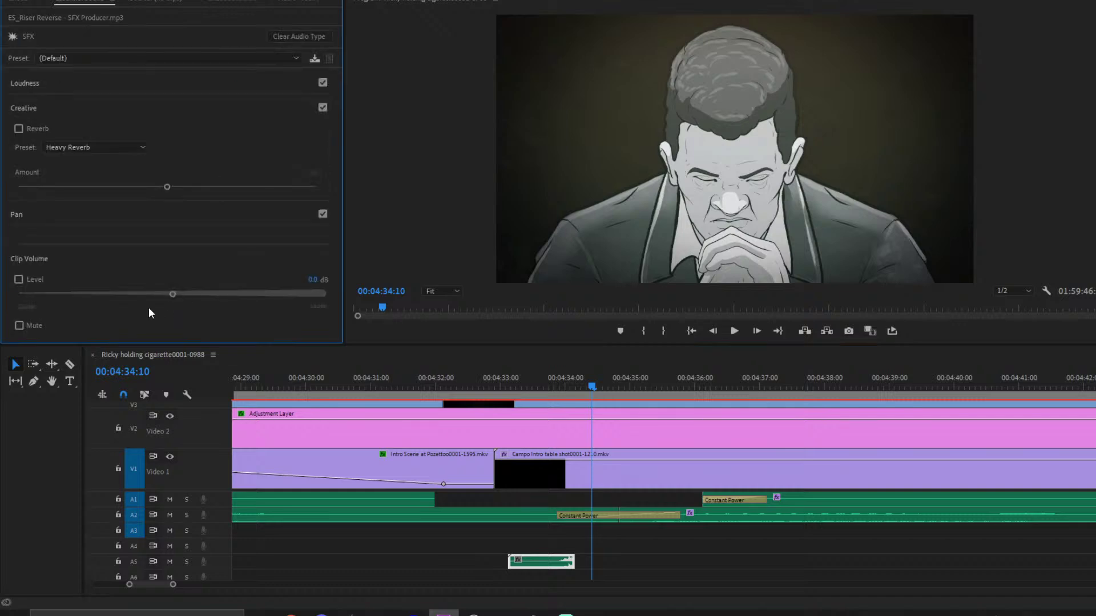
{"action": "left_click", "coordinate": [495, 388]}
{"action": "key", "text": "space"}
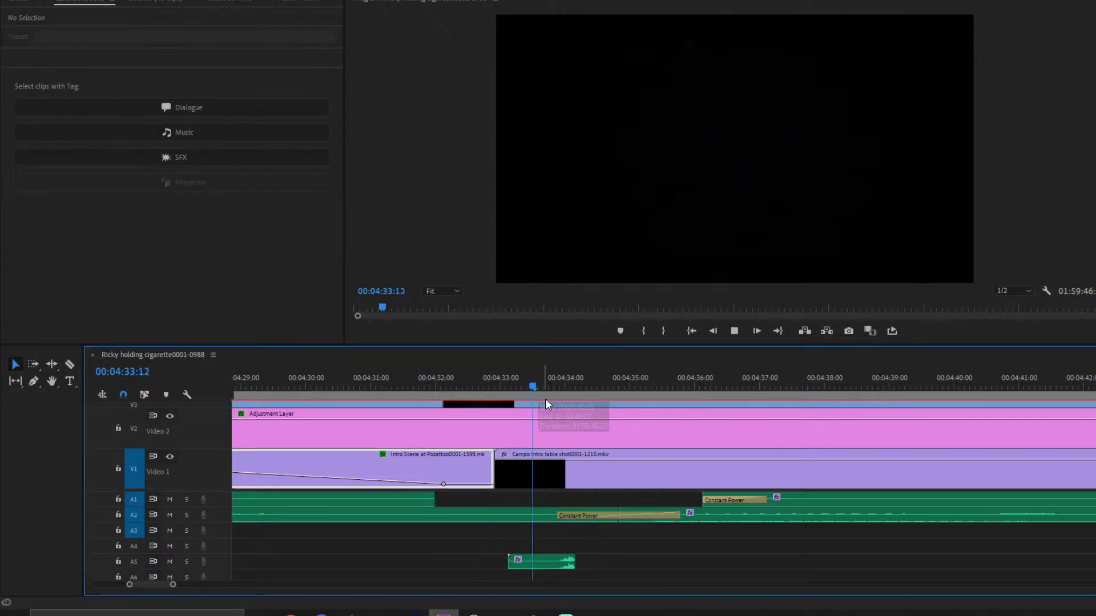
{"action": "left_click", "coordinate": [546, 454]}
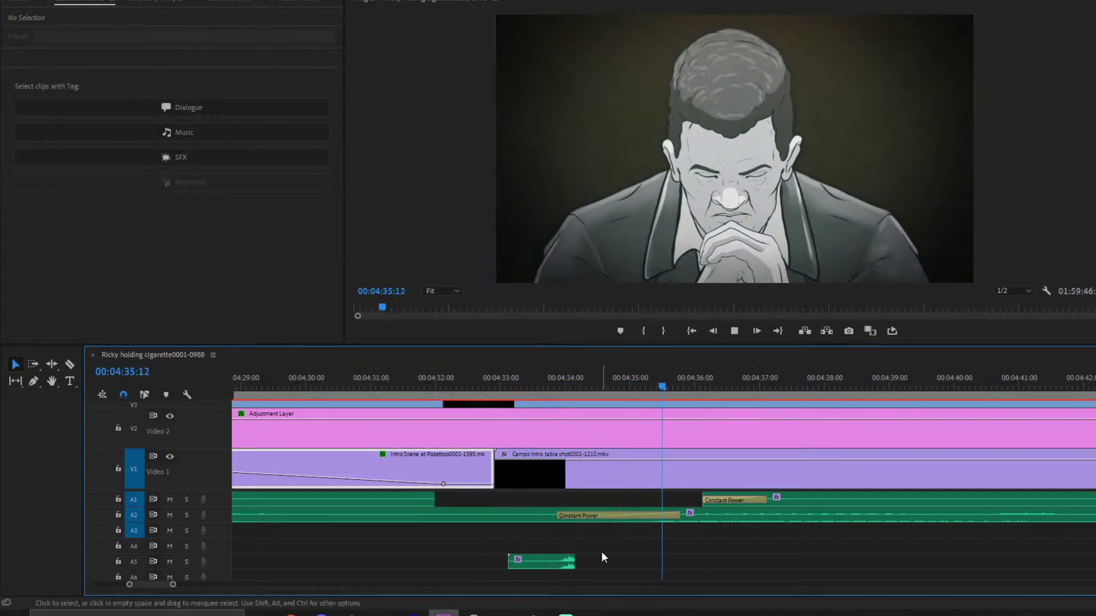
{"action": "key", "text": "space"}
{"action": "key", "text": "space"}
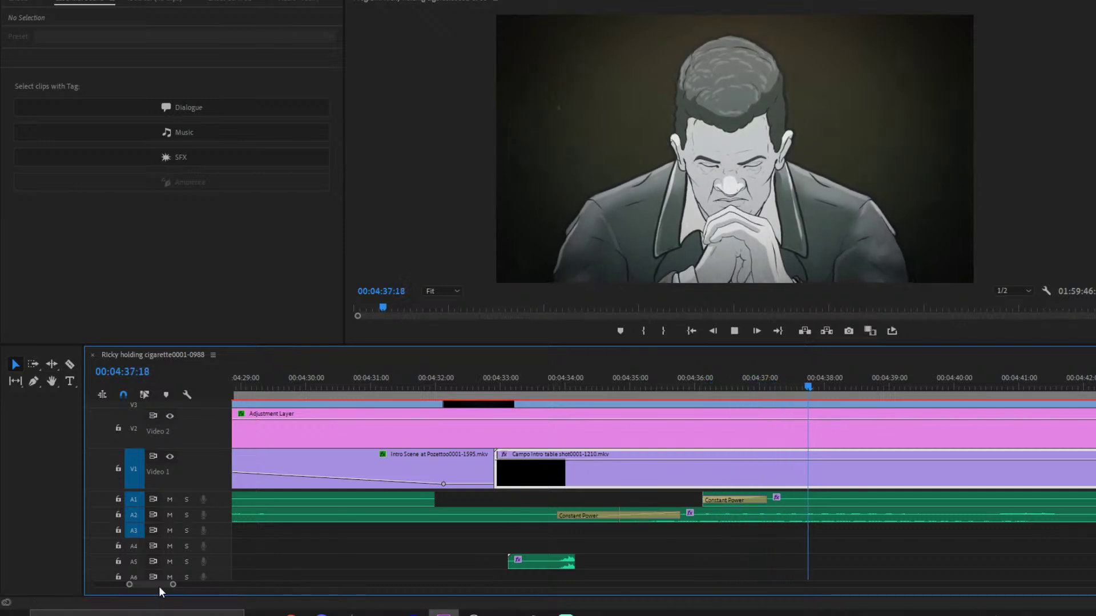
- Play the sequence from about 00:04:37 to the cut between the Old man kill and First Kill Cut shots near 00:04:56
{"action": "left_click_drag", "start_coordinate": [172, 584], "coordinate": [242, 584]}
{"action": "scroll", "coordinate": [434, 499], "scroll_direction": "down", "scroll_amount": 3}
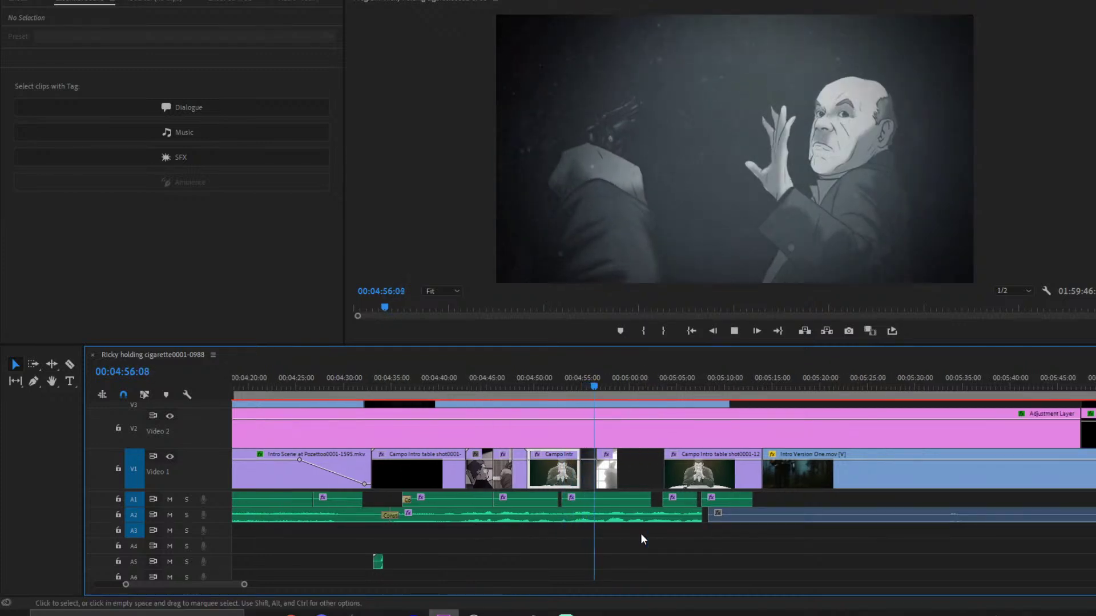
{"action": "key", "text": "space"}
{"action": "left_click_drag", "start_coordinate": [599, 393], "coordinate": [595, 394]}
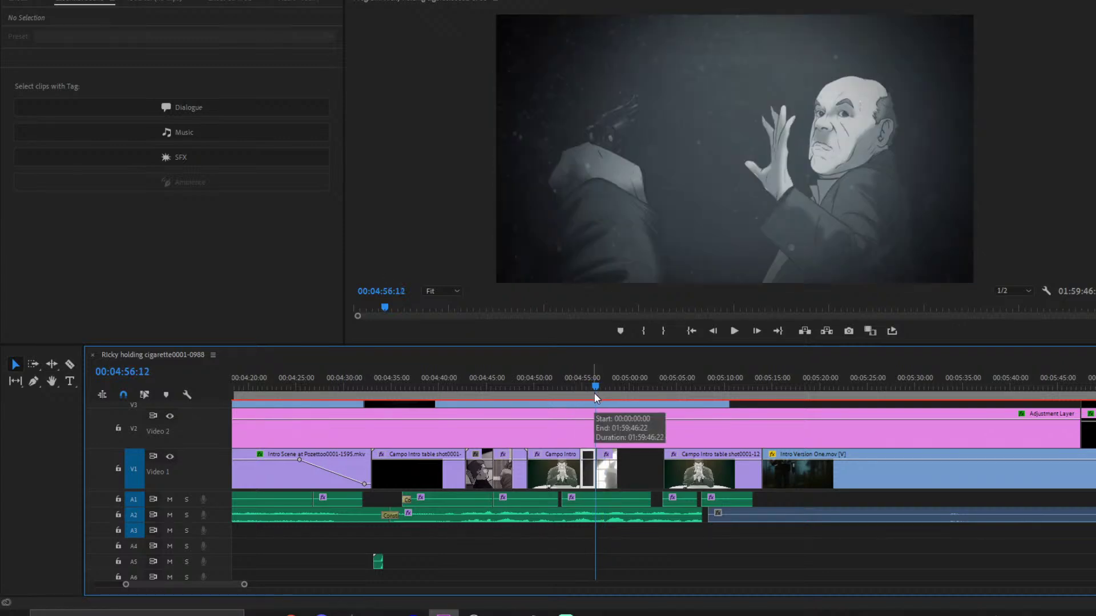
- Compare the frames on either side of the cut from Old man kill to First Kill Cut at 00:04:56:14
{"action": "left_click_drag", "start_coordinate": [246, 586], "coordinate": [158, 585]}
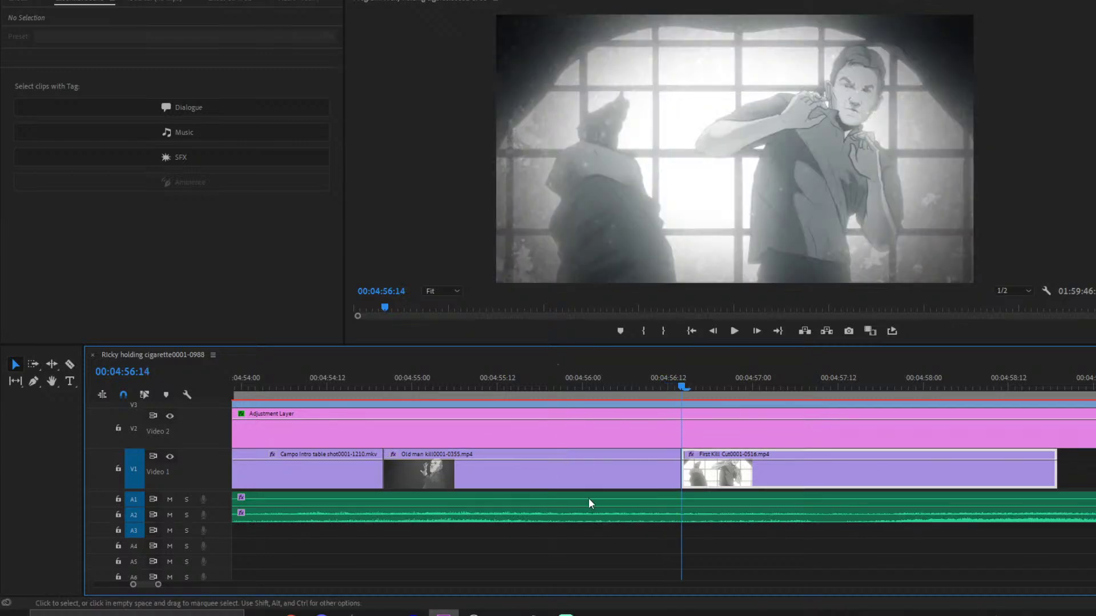
{"action": "left_click_drag", "start_coordinate": [732, 483], "coordinate": [706, 501]}
{"action": "key", "text": "Left"}
{"action": "key", "text": "Right"}
{"action": "key", "text": "Left"}
{"action": "key", "text": "Right"}
{"action": "key", "text": "Left"}
{"action": "key", "text": "Right"}
{"action": "key", "text": "Left"}
{"action": "key", "text": "Right"}
{"action": "key", "text": "Left"}
{"action": "key", "text": "Right"}
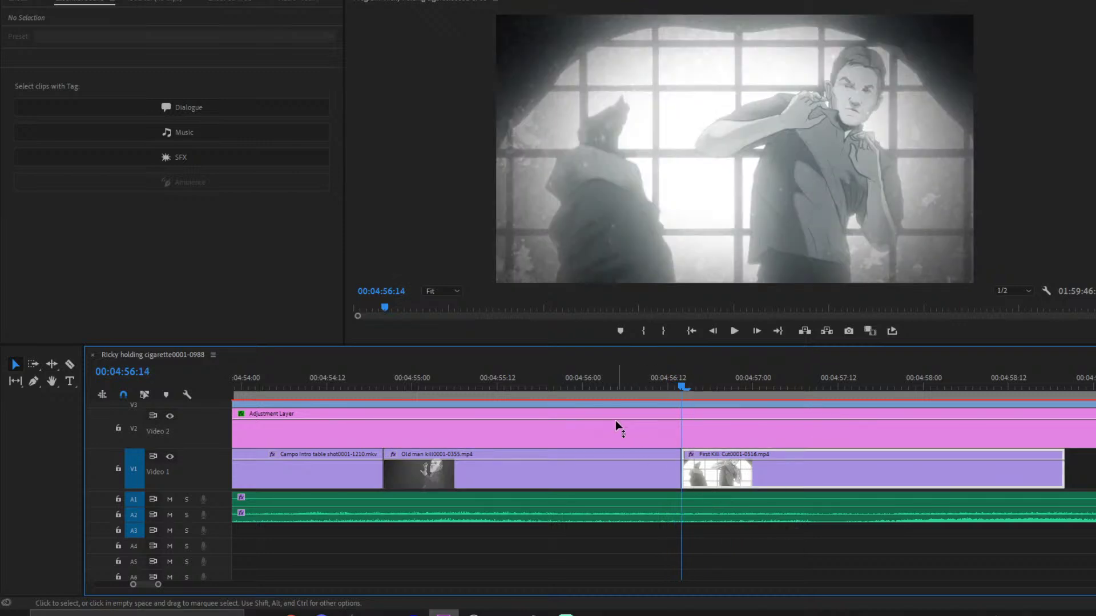
{"action": "left_click", "coordinate": [590, 386]}
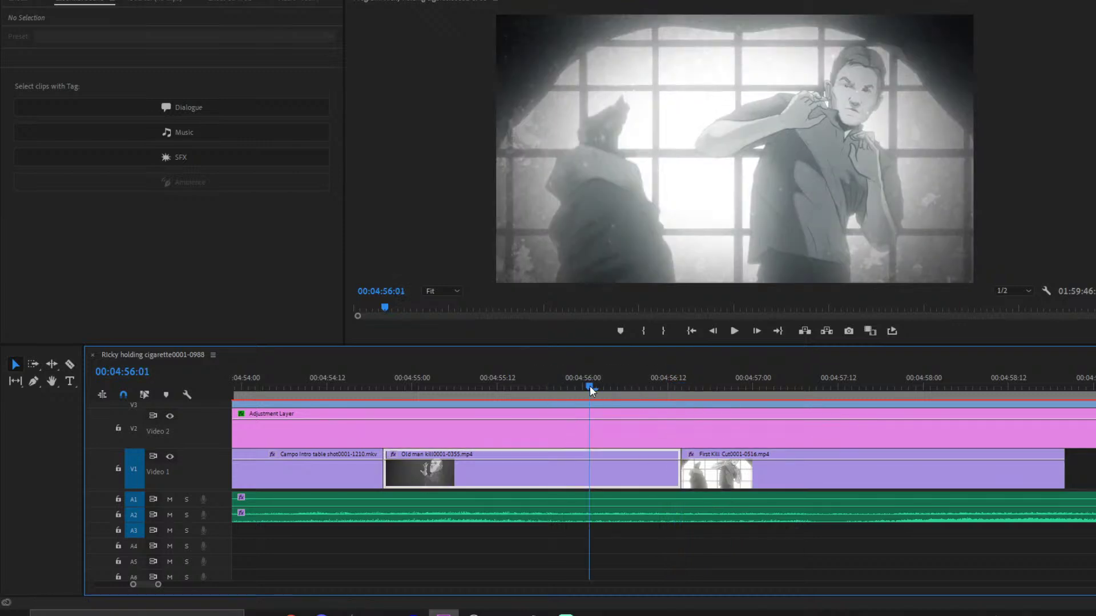
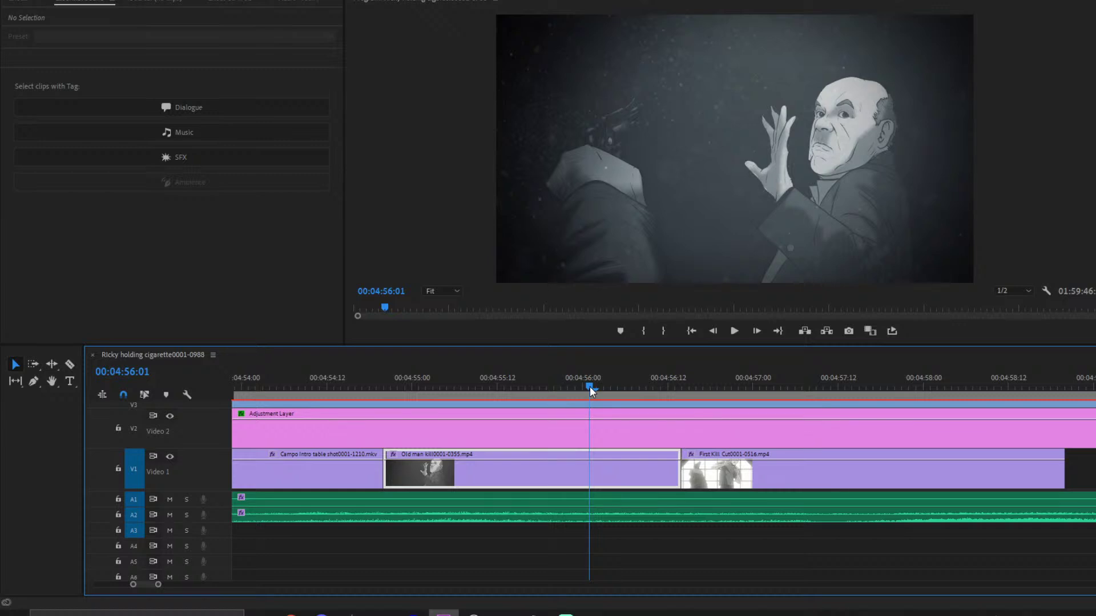
- Play from 00:04:56:01 through the First Kill Cut shot into the pause after the narration near 00:05:02, checking the music
{"action": "key", "text": "space"}
{"action": "left_click_drag", "start_coordinate": [157, 586], "coordinate": [213, 584]}
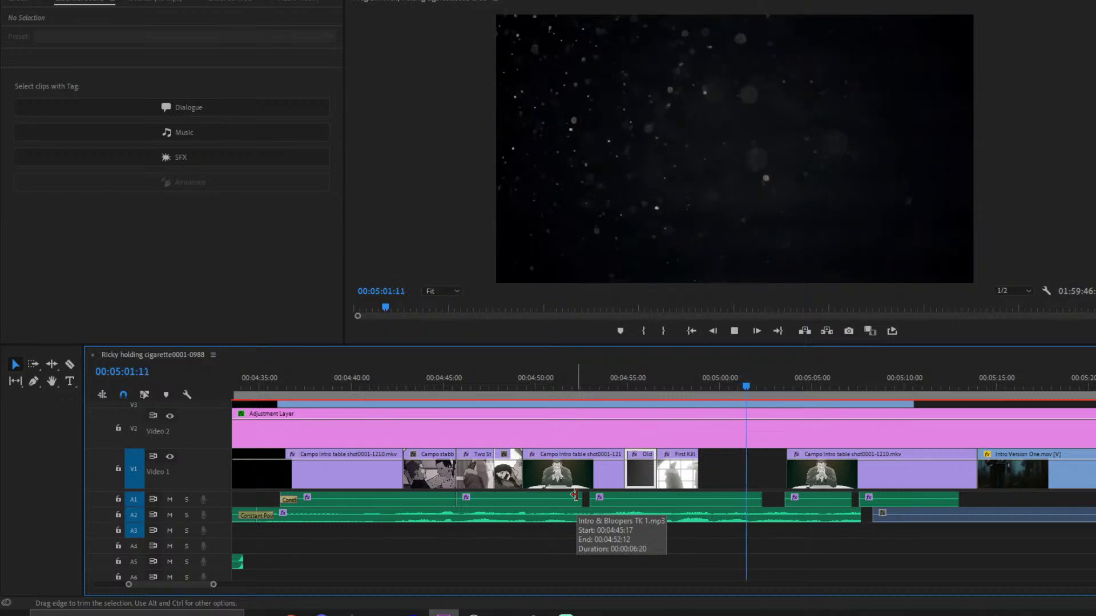
{"action": "left_click", "coordinate": [599, 499]}
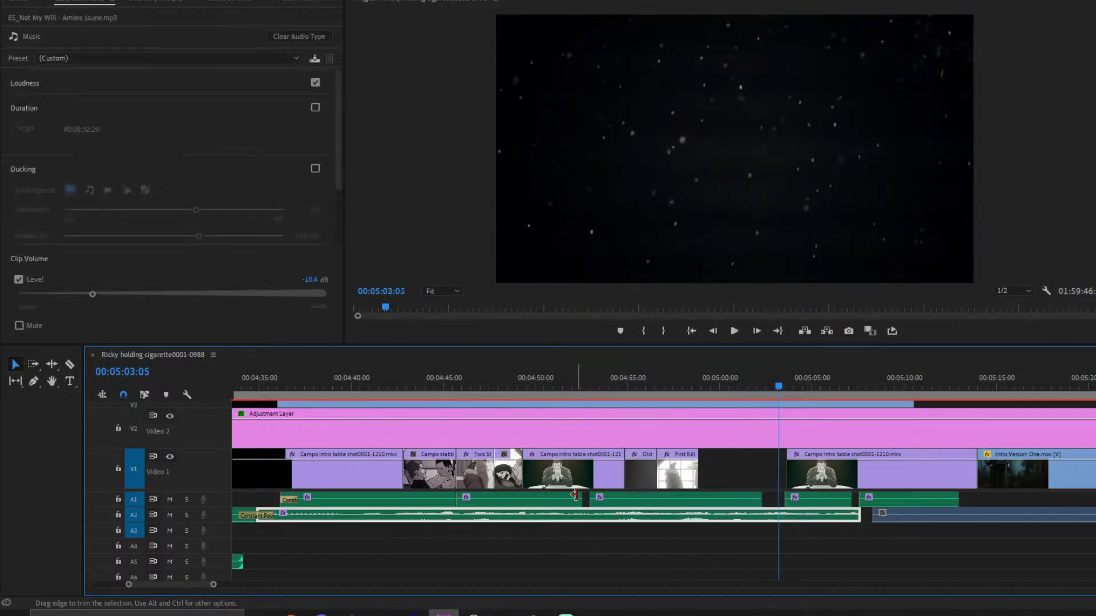
{"action": "left_click", "coordinate": [746, 395]}
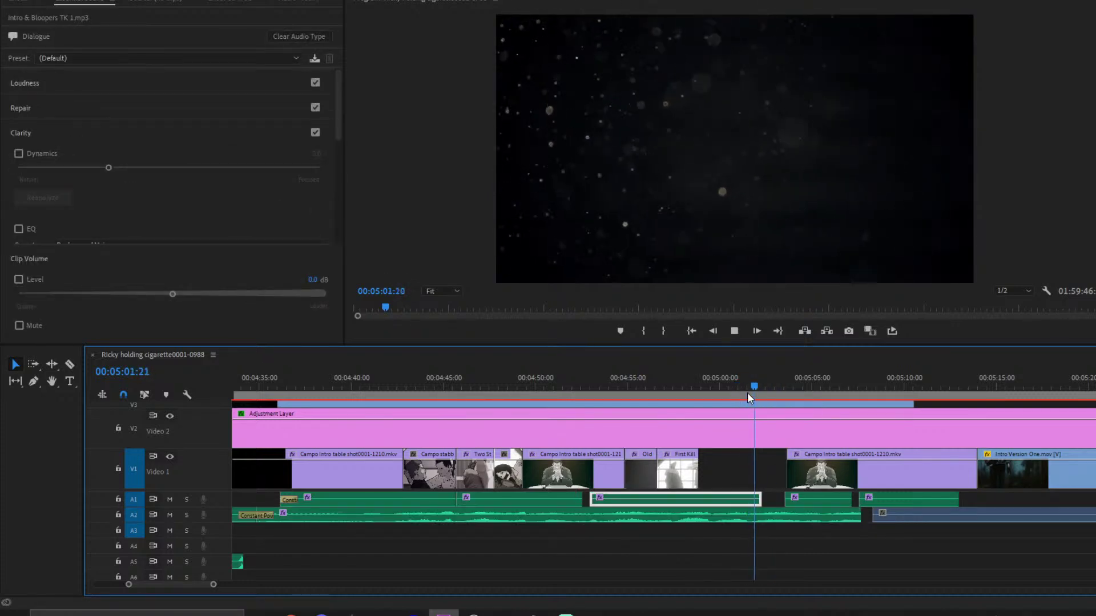
{"action": "key", "text": "space"}
{"action": "key", "text": "d"}
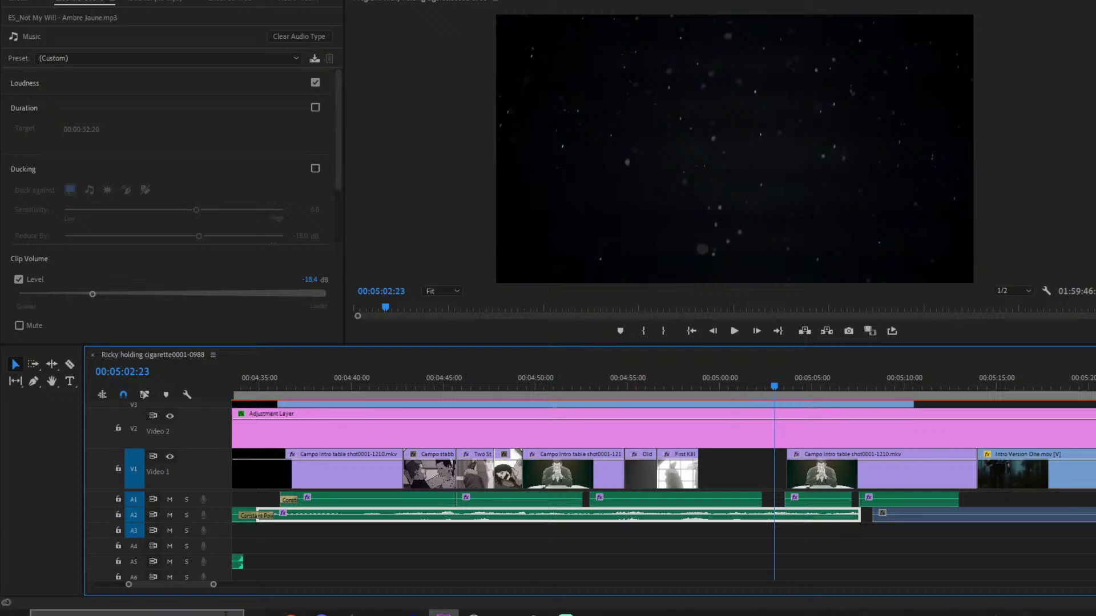
- Replay the music repeatedly around 00:05:02:12, in the narration pause before the Campo Intro table shot, to find a point for a cut
{"action": "left_click_drag", "start_coordinate": [213, 585], "coordinate": [169, 585]}
{"action": "left_click", "coordinate": [581, 387]}
{"action": "key", "text": "space"}
{"action": "key", "text": "space"}
{"action": "scroll", "coordinate": [719, 564], "scroll_direction": "down", "scroll_amount": 3}
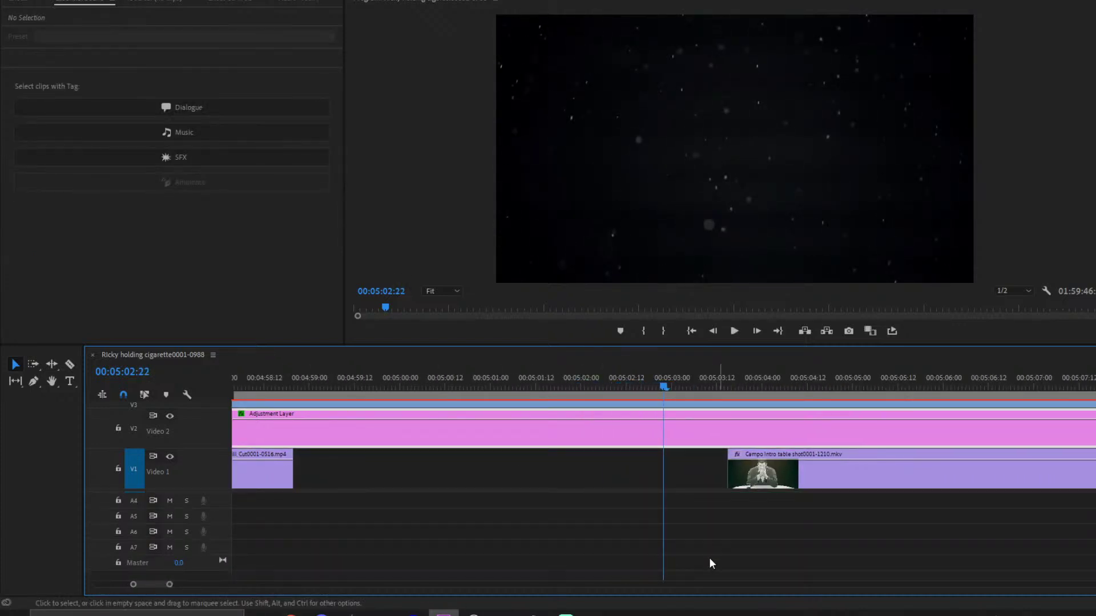
{"action": "scroll", "coordinate": [709, 562], "scroll_direction": "up", "scroll_amount": 3}
{"action": "left_click", "coordinate": [627, 387]}
{"action": "key", "text": "space"}
{"action": "left_click", "coordinate": [628, 389]}
{"action": "key", "text": "space"}
{"action": "left_click", "coordinate": [628, 389]}
{"action": "key", "text": "space"}
- Split the Not My Will music at 00:05:02:12, trim the second piece's start by about nine frames and play across the gap
{"action": "left_click", "coordinate": [627, 390]}
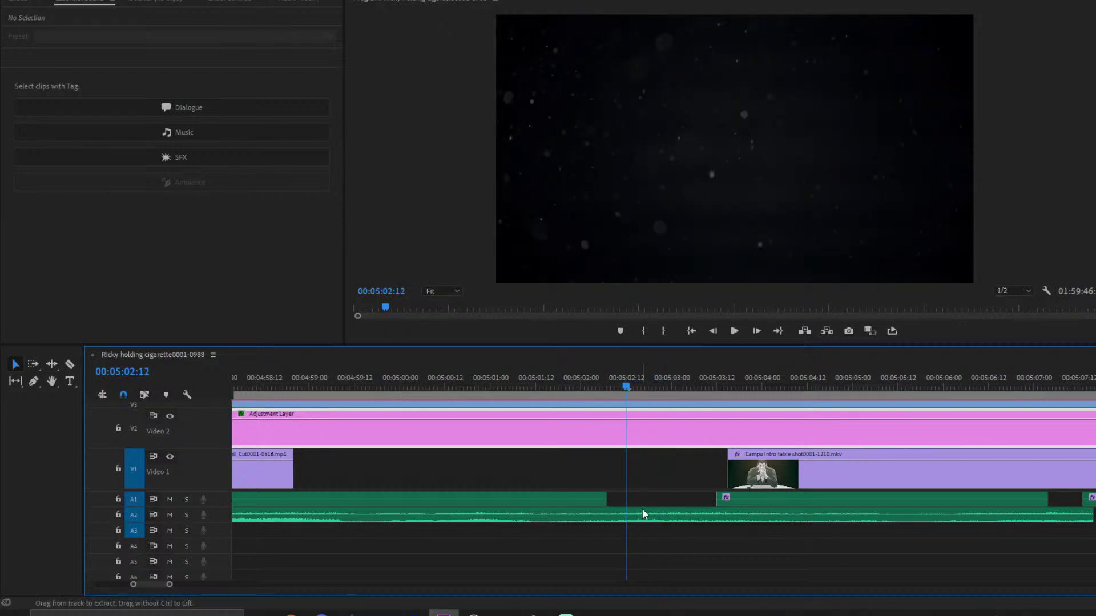
{"action": "left_click", "coordinate": [641, 514]}
{"action": "key", "text": "ctrl+k"}
{"action": "left_click_drag", "start_coordinate": [627, 514], "coordinate": [662, 515]}
{"action": "key", "text": "space"}
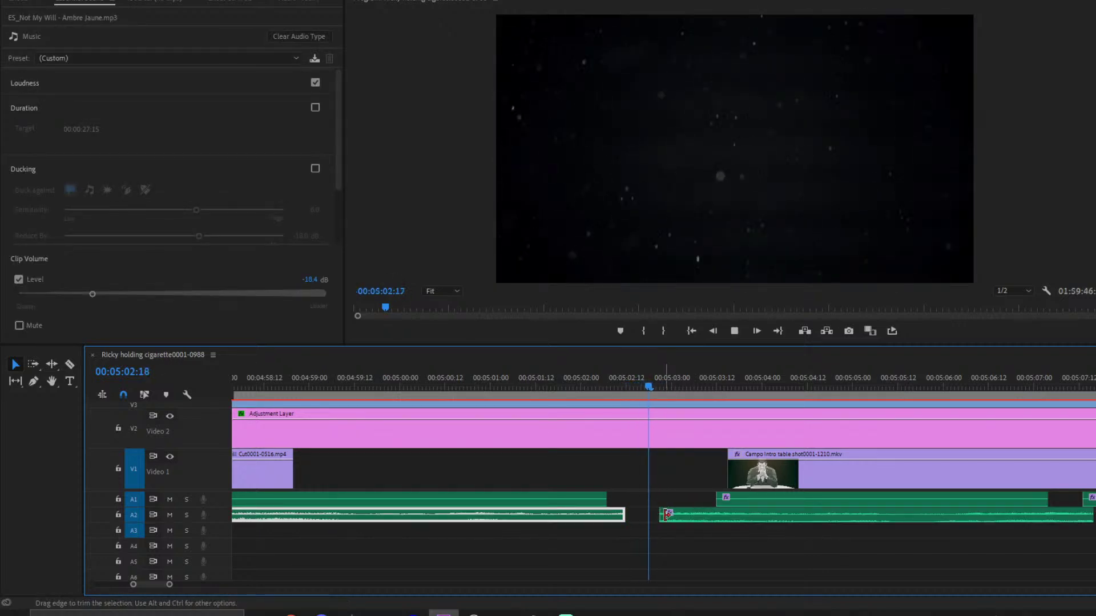
{"action": "key", "text": "space"}
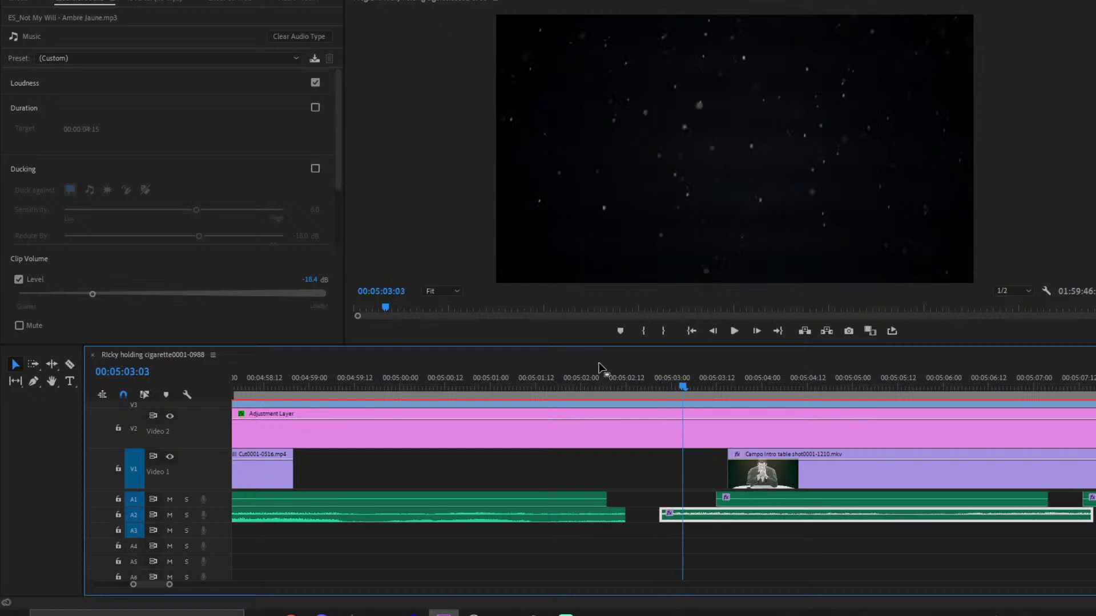
- Extend the second music piece back to the cut at 00:05:02:12 and join the two pieces with Join Through Edits
{"action": "left_click_drag", "start_coordinate": [660, 514], "coordinate": [626, 514]}
{"action": "left_click", "coordinate": [620, 386]}
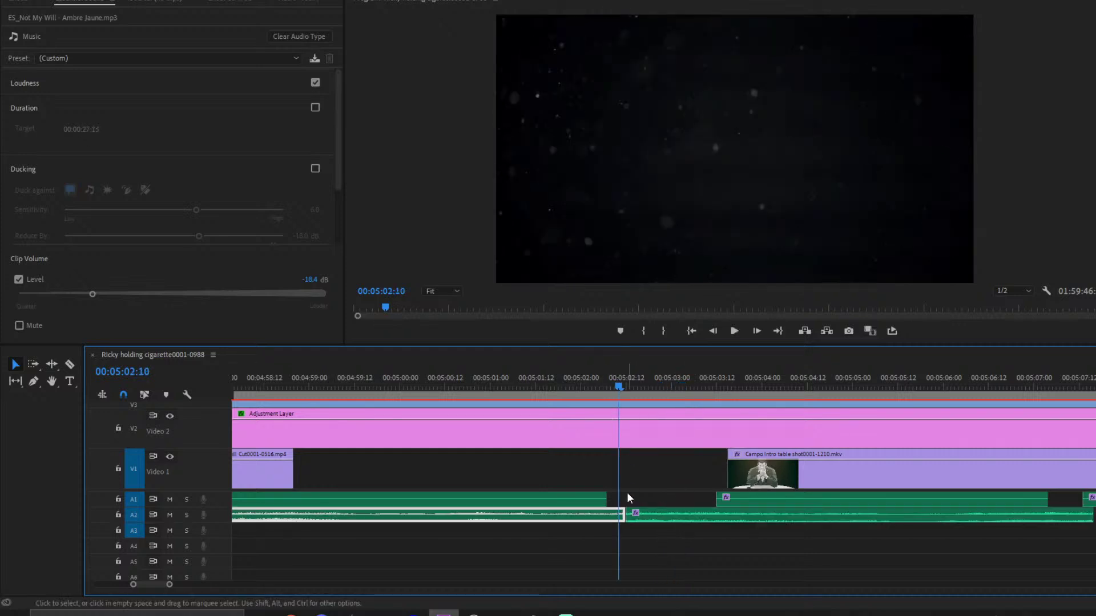
{"action": "right_click", "coordinate": [616, 515]}
{"action": "key", "text": "Escape"}
{"action": "right_click", "coordinate": [627, 516]}
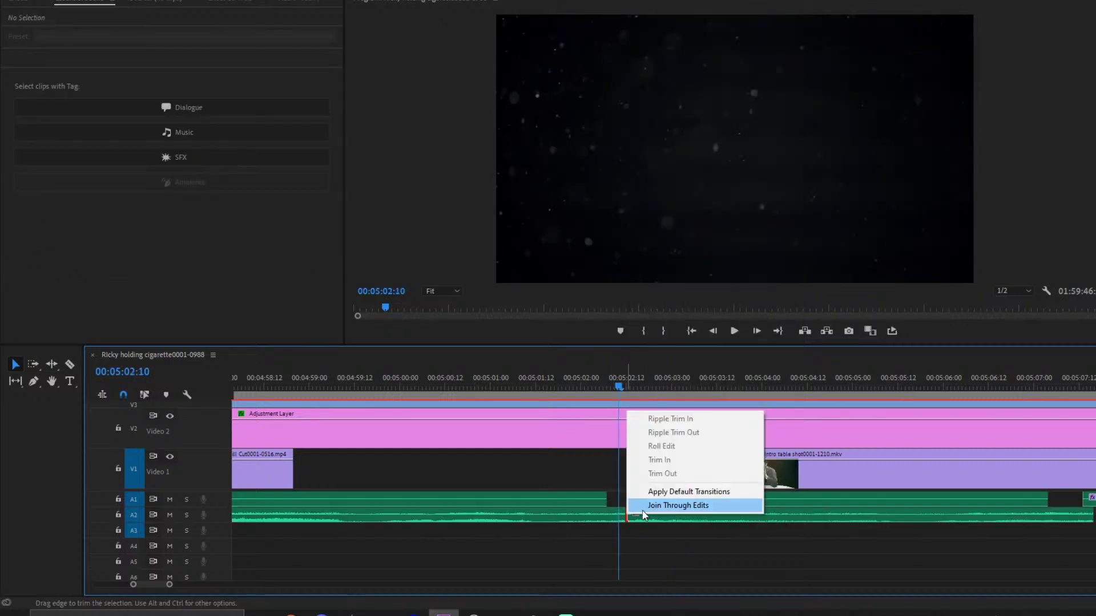
{"action": "left_click", "coordinate": [678, 506]}
- Play the rejoined music through the narration pause to 00:05:02:22, select the music clip and save the project
{"action": "left_click", "coordinate": [559, 380]}
{"action": "key", "text": "space"}
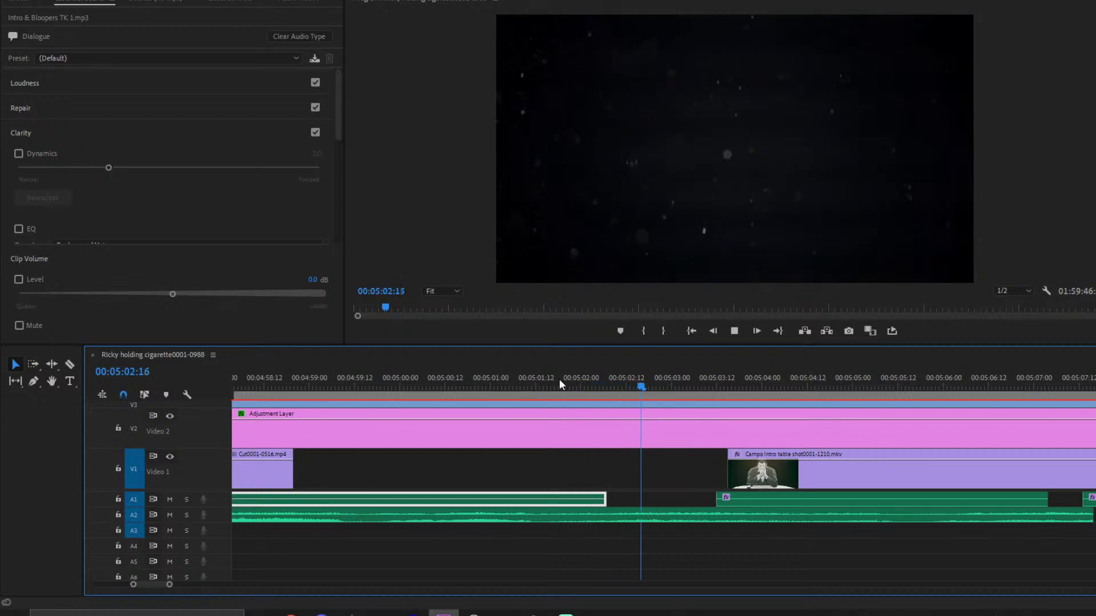
{"action": "key", "text": "space"}
{"action": "key", "text": "d"}
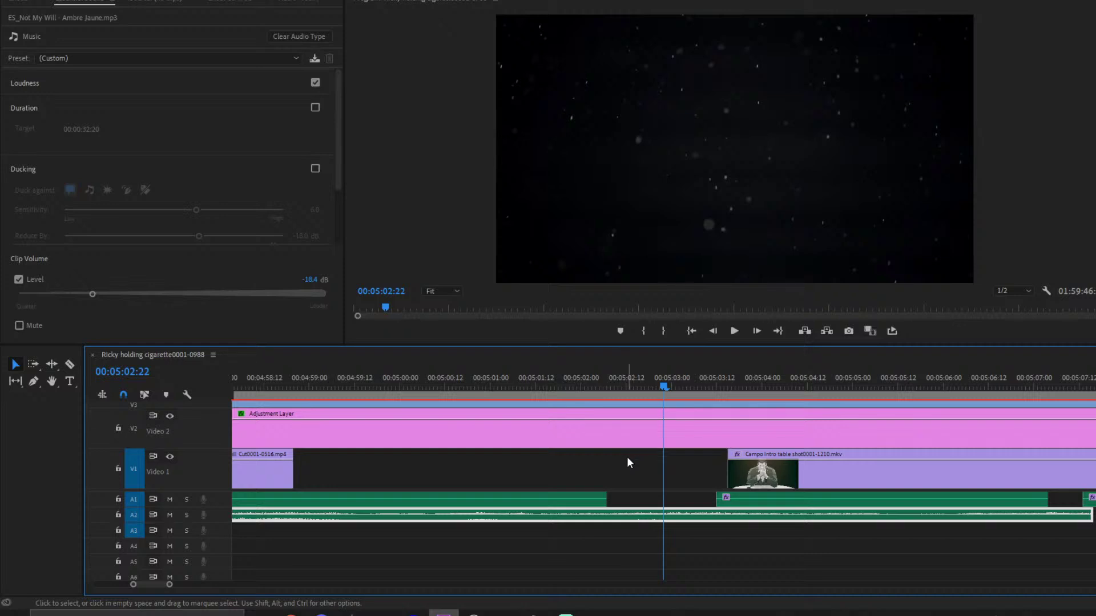
{"action": "key", "text": "ctrl+s"}
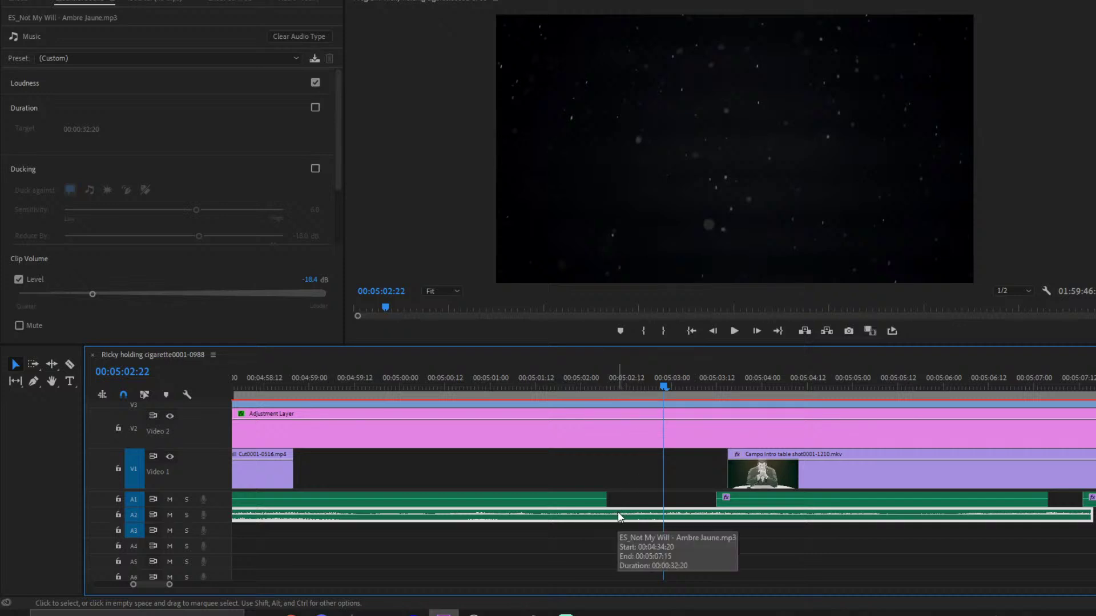
{"action": "scroll", "coordinate": [619, 517], "scroll_direction": "up", "scroll_amount": 2}
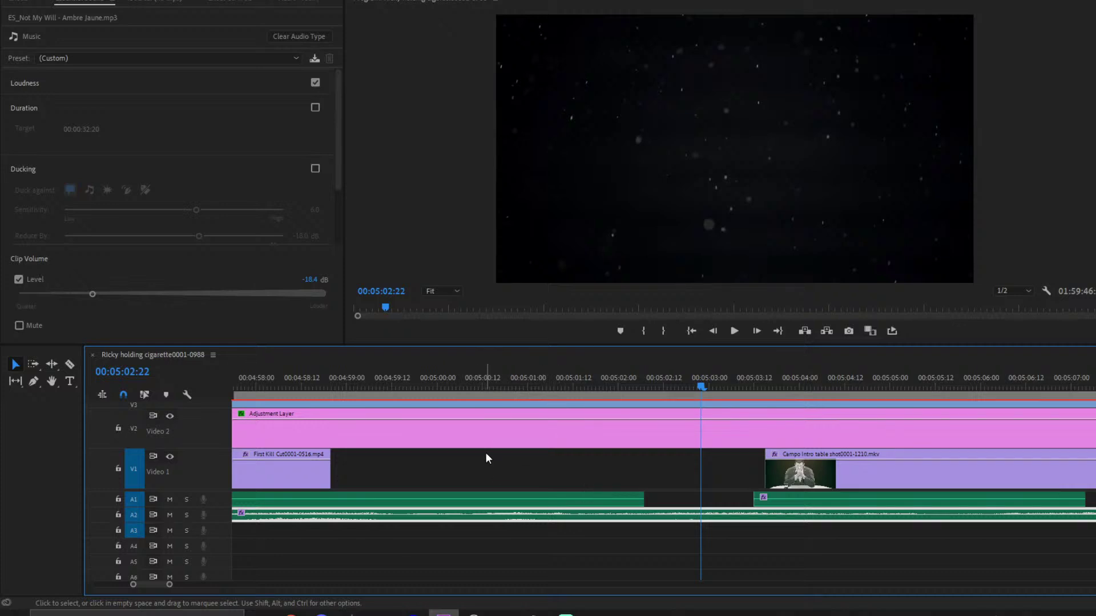
{"action": "scroll", "coordinate": [484, 454], "scroll_direction": "up", "scroll_amount": 3}
{"action": "scroll", "coordinate": [482, 466], "scroll_direction": "up", "scroll_amount": 2}
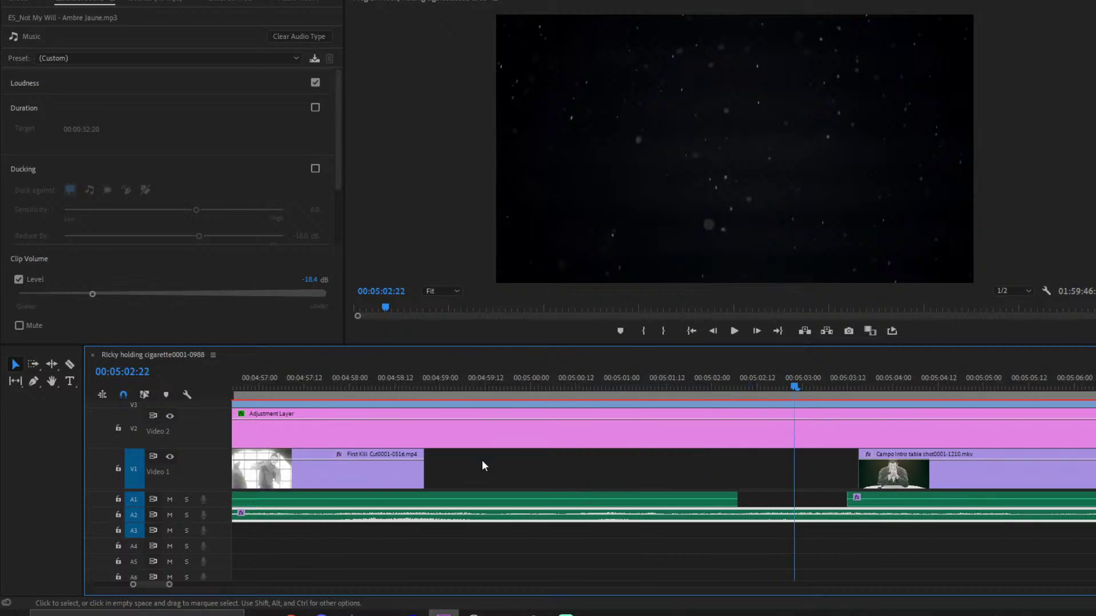
{"action": "scroll", "coordinate": [482, 464], "scroll_direction": "down", "scroll_amount": 13}
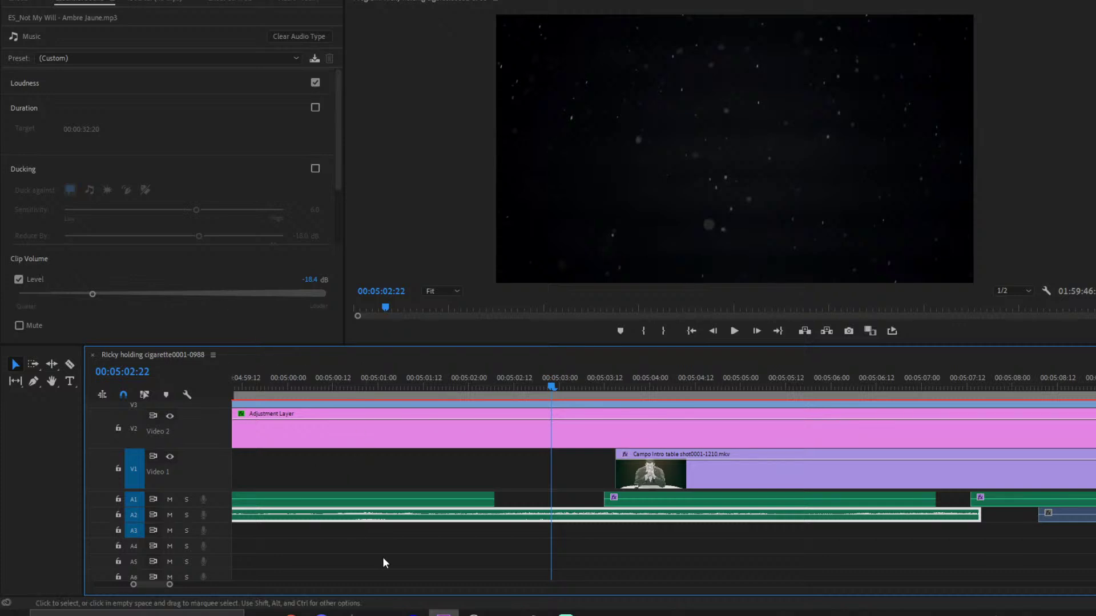
- Play the passage from 00:05:01:23 where the narration ends while the music on A2 continues
{"action": "left_click", "coordinate": [415, 573]}
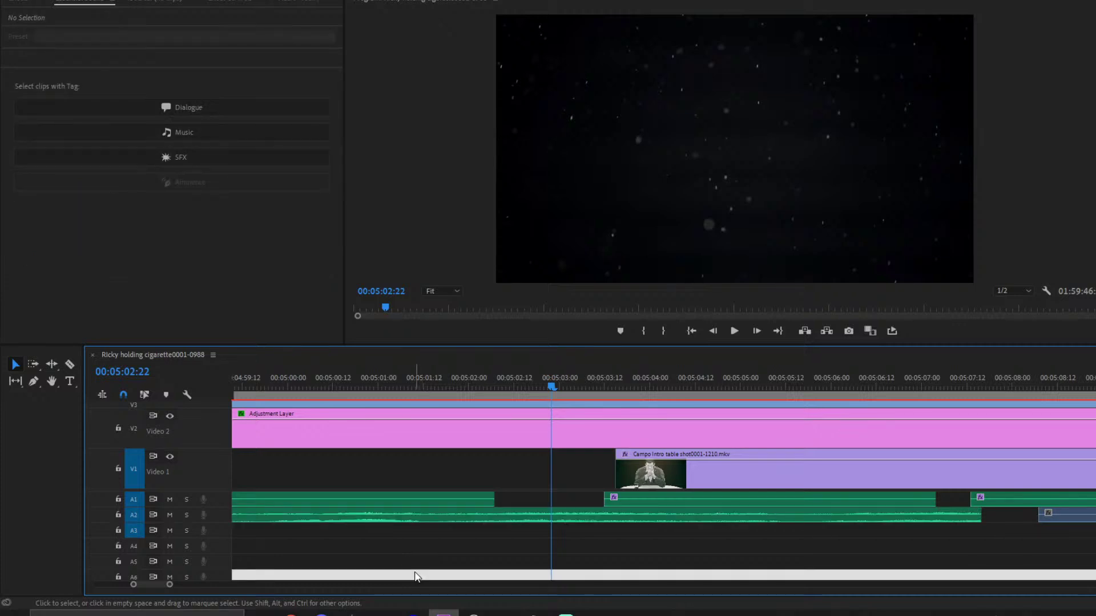
{"action": "scroll", "coordinate": [415, 576], "scroll_direction": "up", "scroll_amount": 2}
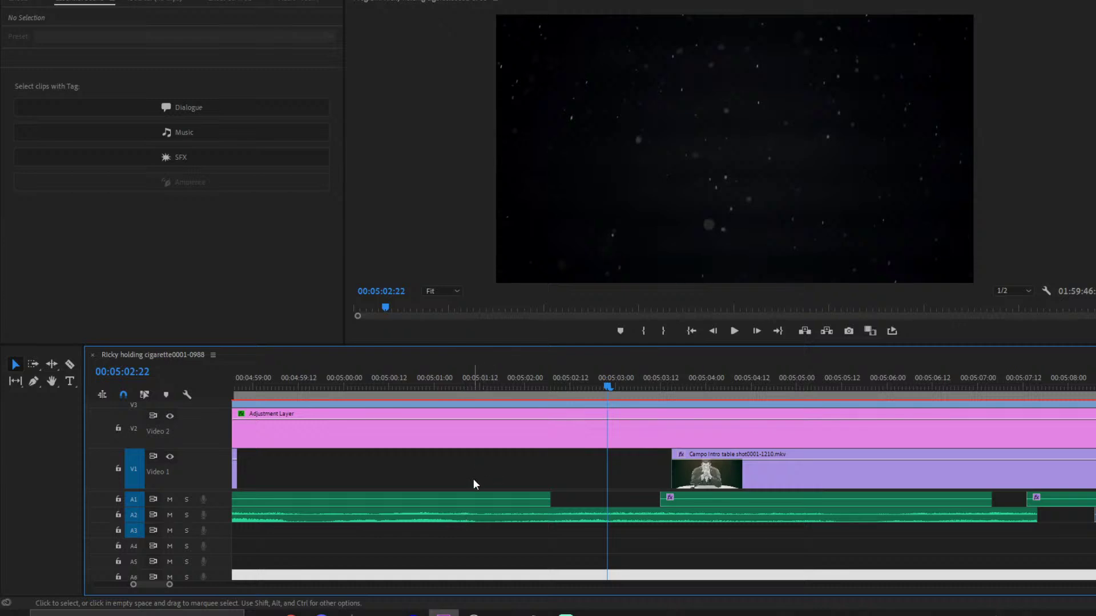
{"action": "scroll", "coordinate": [478, 504], "scroll_direction": "up", "scroll_amount": 2}
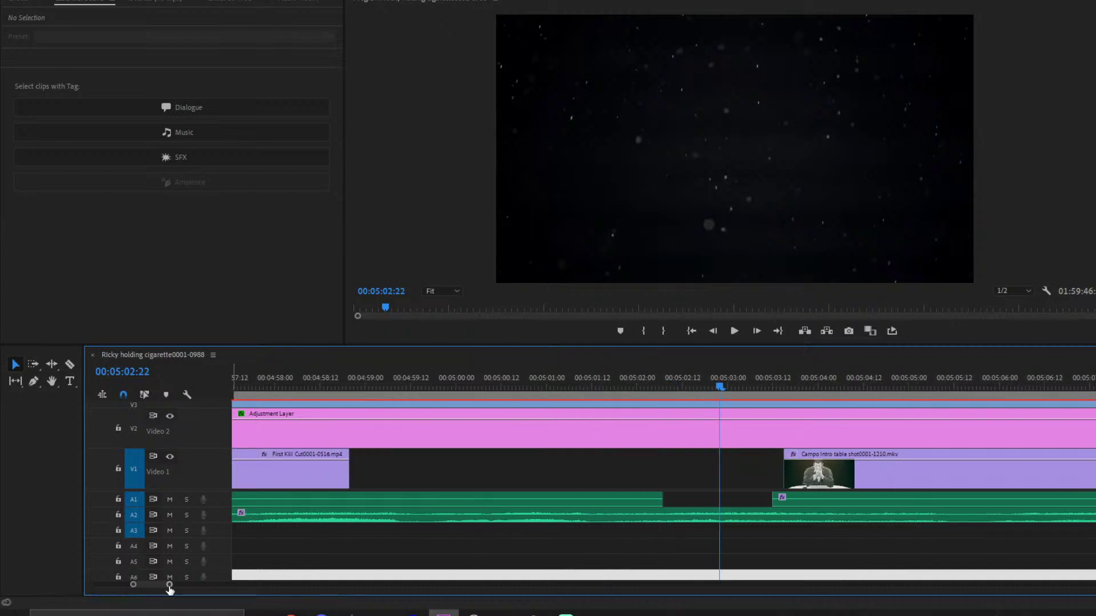
{"action": "mouse_move", "coordinate": [170, 585]}
{"action": "left_mouse_down"}
{"action": "mouse_move", "coordinate": [216, 587]}
{"action": "mouse_move", "coordinate": [176, 593]}
{"action": "left_mouse_up"}
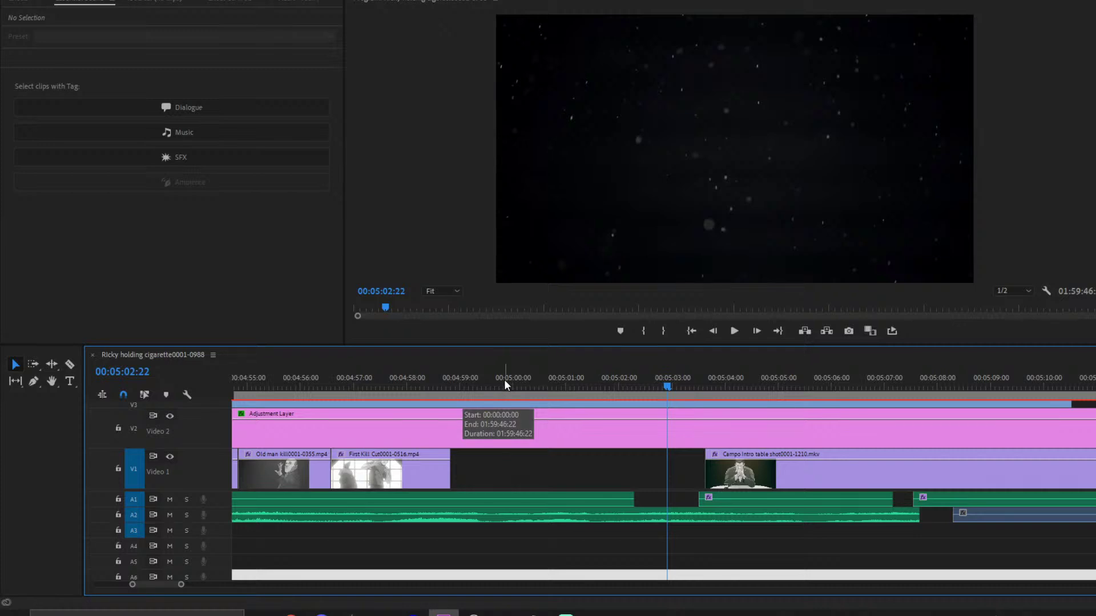
{"action": "left_click", "coordinate": [617, 393]}
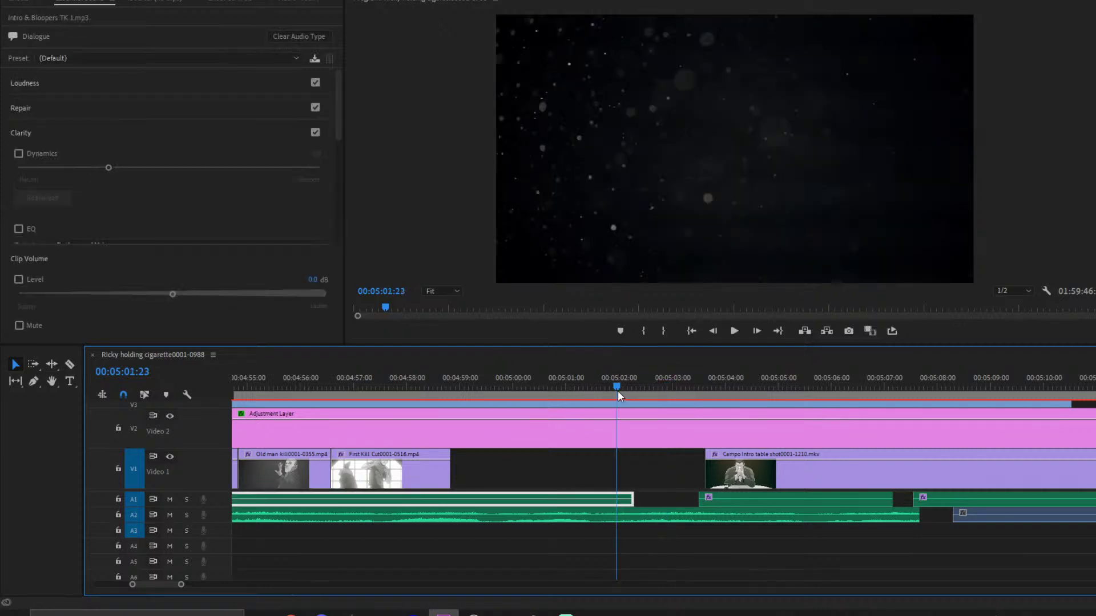
{"action": "left_click", "coordinate": [649, 495]}
{"action": "key", "text": "space"}
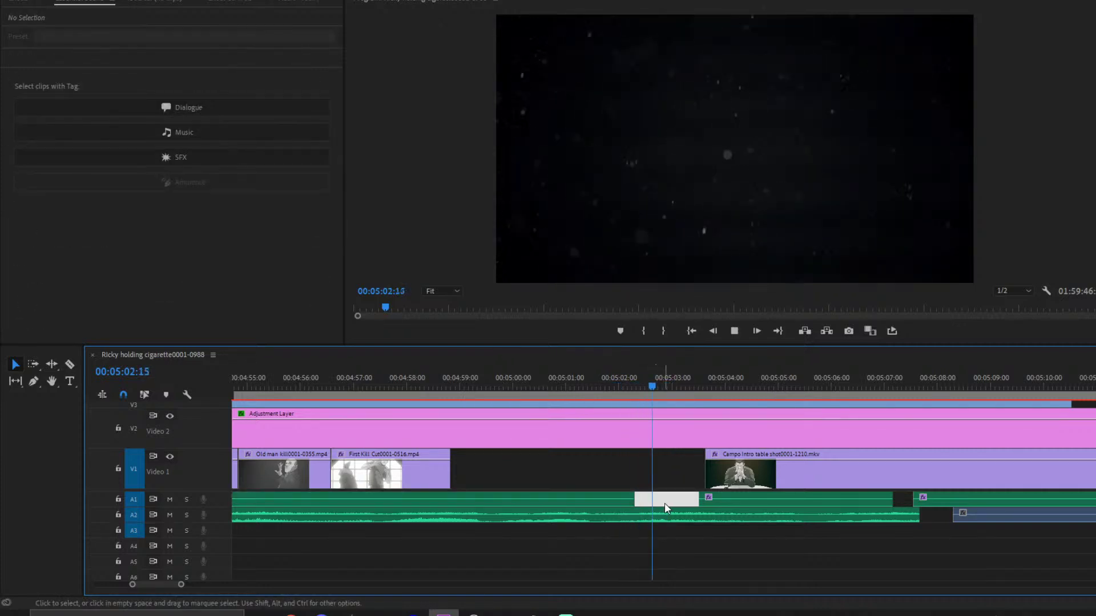
{"action": "left_click", "coordinate": [676, 515]}
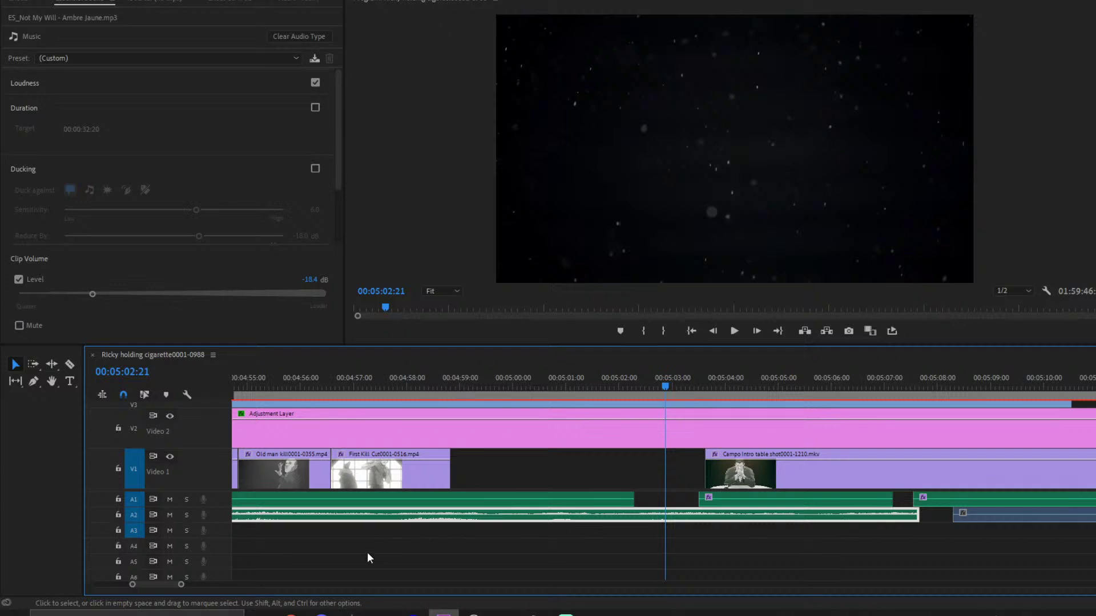
- Split the music clip on A2 at 00:04:57:13 and at 00:05:01:11
{"action": "left_click", "coordinate": [385, 398]}
{"action": "left_click", "coordinate": [408, 511]}
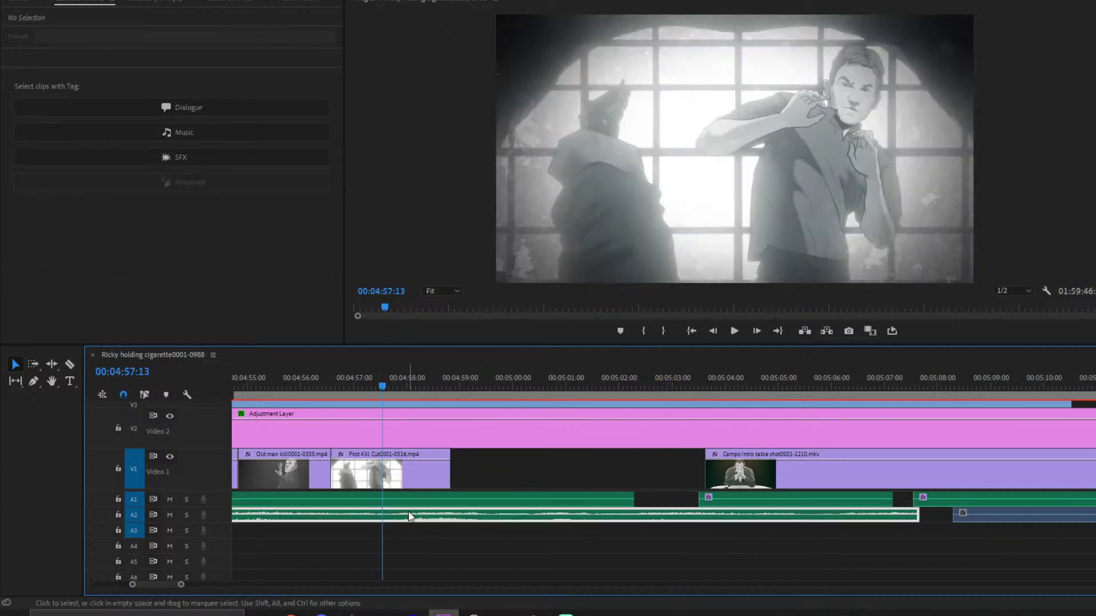
{"action": "key", "text": "ctrl+k"}
{"action": "key", "text": "space"}
{"action": "left_click", "coordinate": [490, 532]}
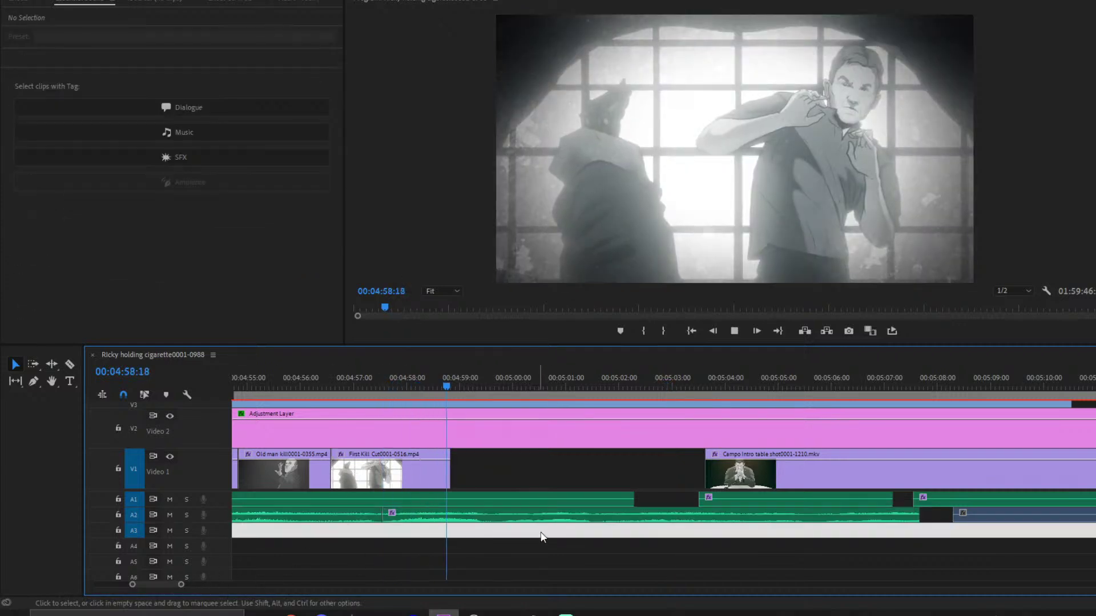
{"action": "left_click", "coordinate": [571, 515]}
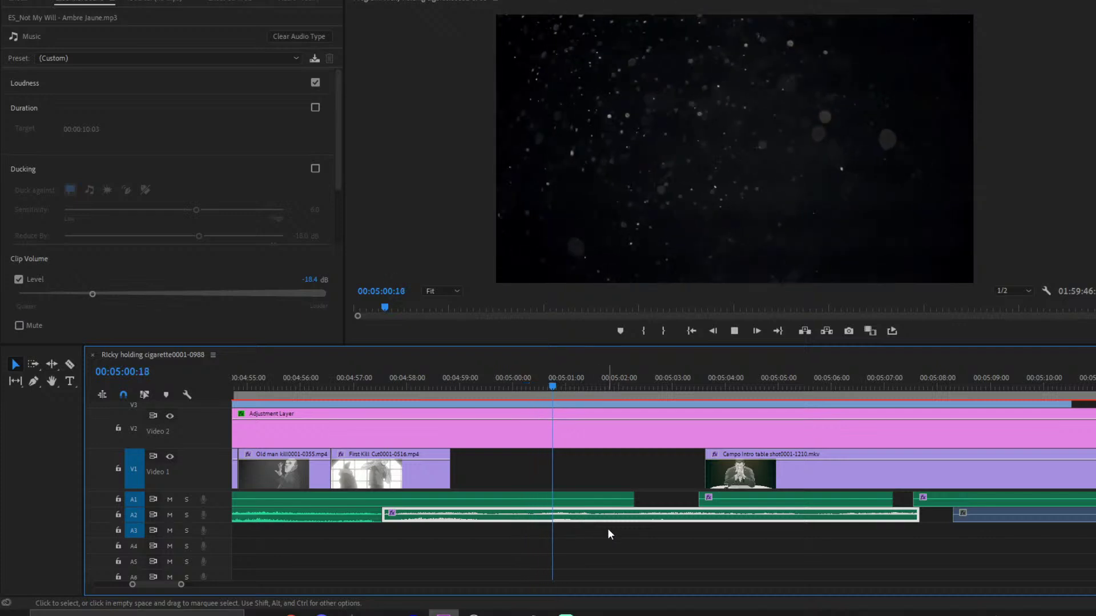
{"action": "key", "text": "space"}
{"action": "key", "text": "ctrl+k"}
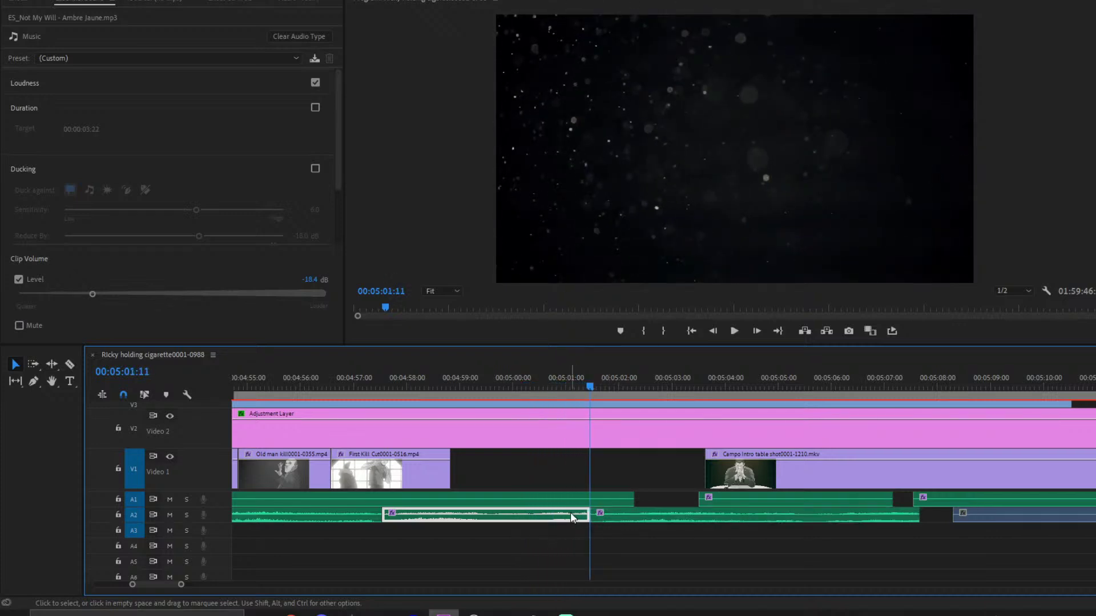
- Duplicate the split music segment directly behind itself on A2 and delete the leftover music that follows it
{"action": "left_click", "coordinate": [799, 515], "text": "ctrl"}
{"action": "left_click", "coordinate": [820, 521]}
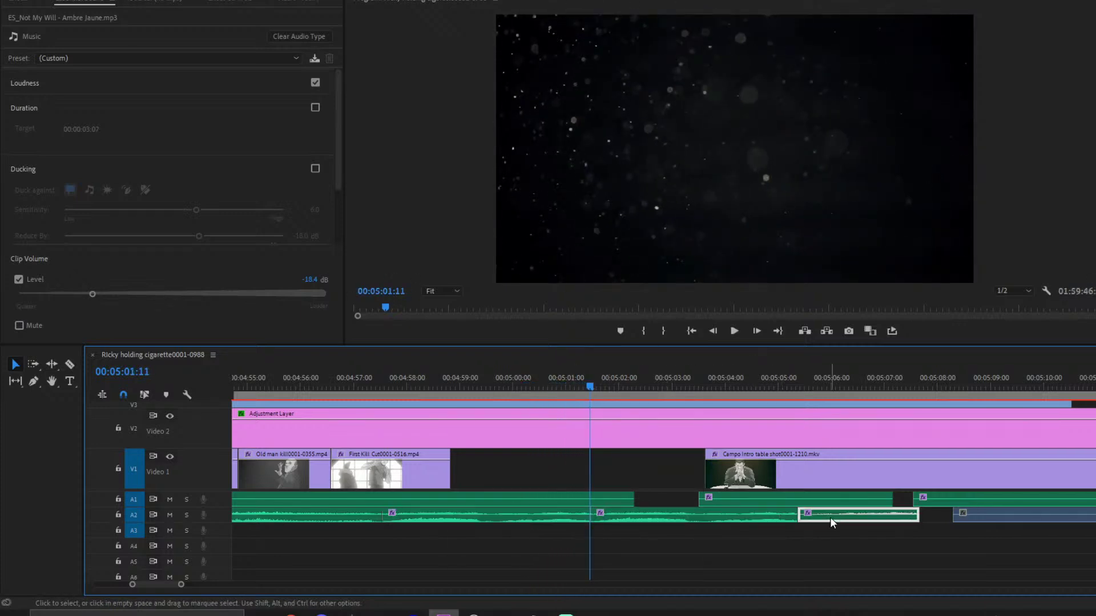
{"action": "key", "text": "Delete"}
- Apply the default transition at the 00:05:01:11 music edit and join the through edit at 00:04:57:13
{"action": "right_click", "coordinate": [592, 515]}
{"action": "left_click", "coordinate": [642, 501]}
{"action": "left_click", "coordinate": [434, 386]}
{"action": "right_click", "coordinate": [380, 516]}
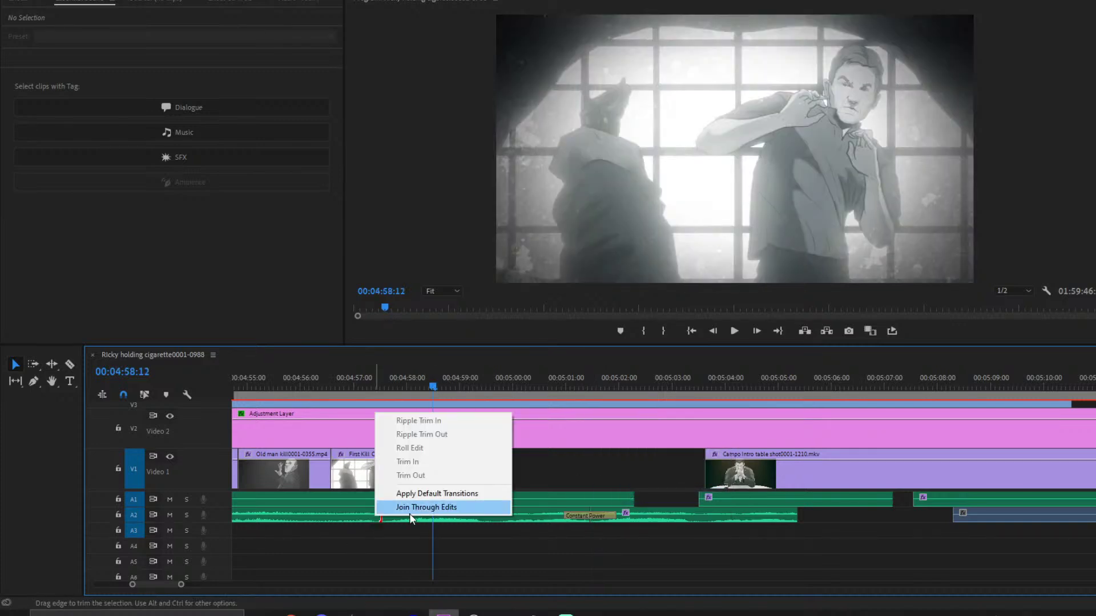
{"action": "left_click", "coordinate": [410, 508]}
- Shorten the Constant Power transition at the music edit to about half a second and play through the join
{"action": "left_click", "coordinate": [375, 392]}
{"action": "key", "text": "space"}
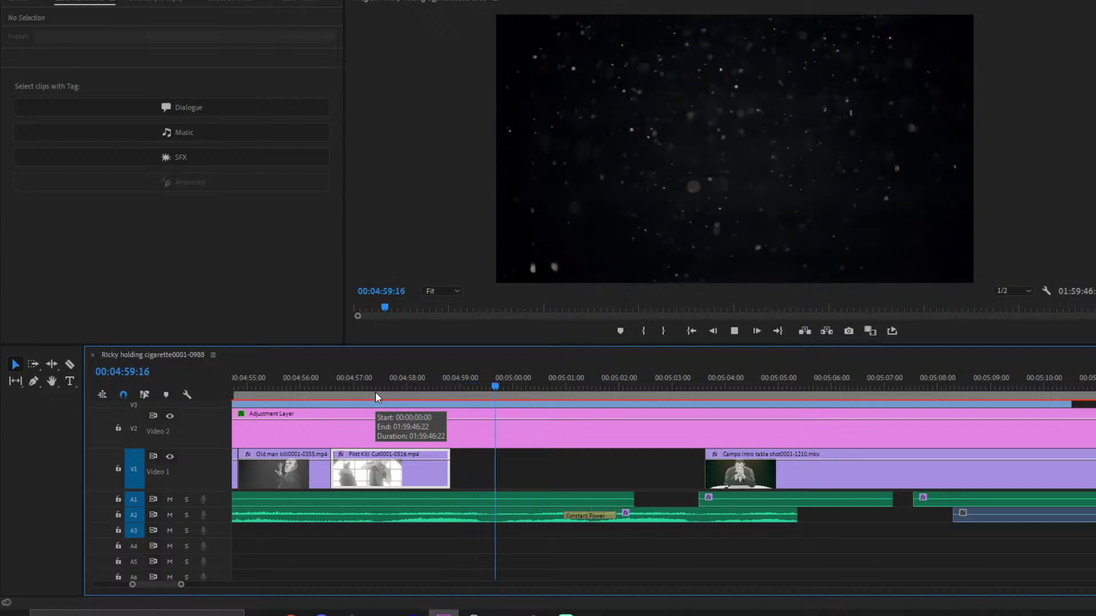
{"action": "left_click", "coordinate": [631, 546]}
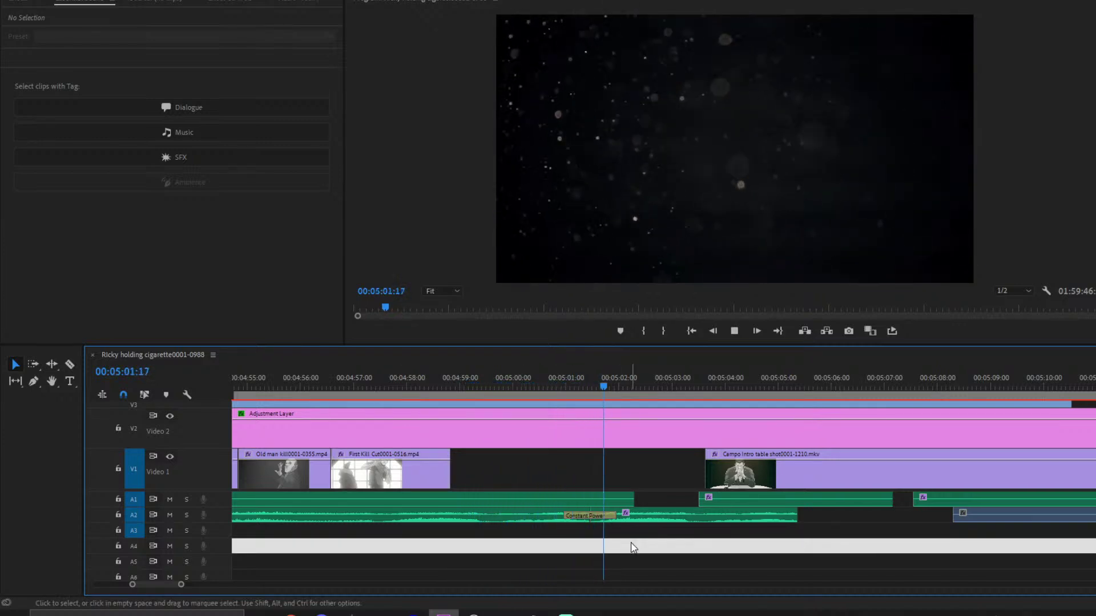
{"action": "left_click", "coordinate": [634, 517]}
{"action": "left_click_drag", "start_coordinate": [614, 517], "coordinate": [607, 517]}
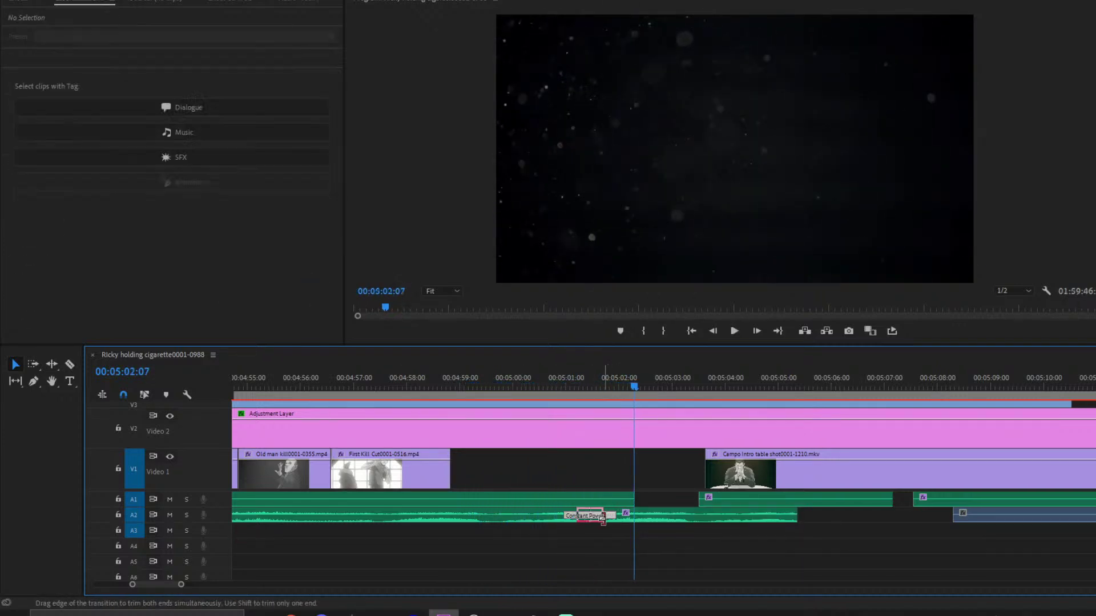
{"action": "left_click", "coordinate": [549, 378]}
{"action": "key", "text": "space"}
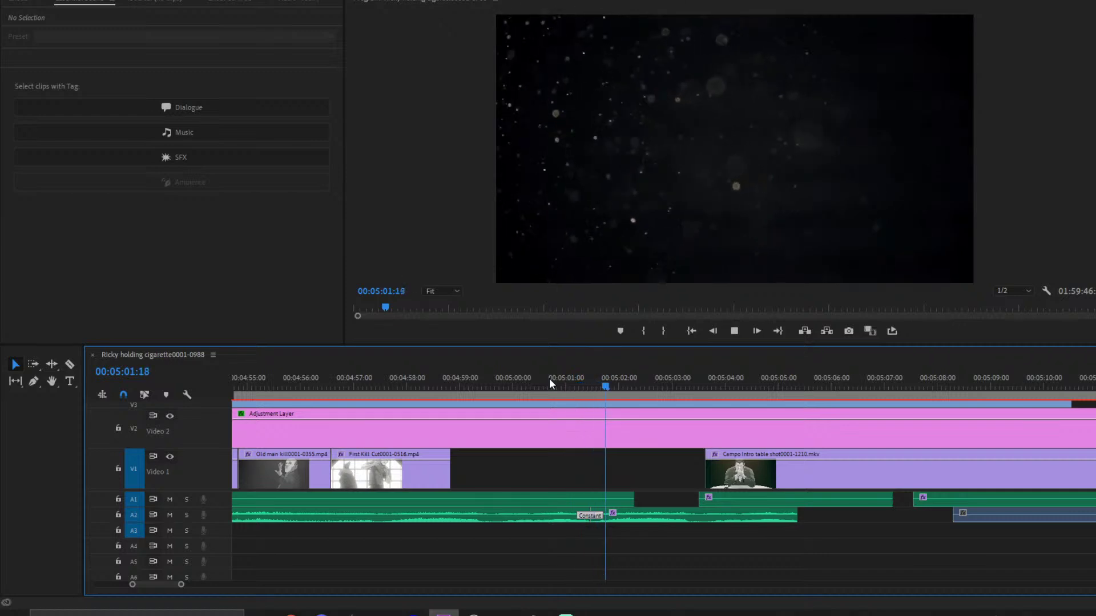
{"action": "key", "text": "space"}
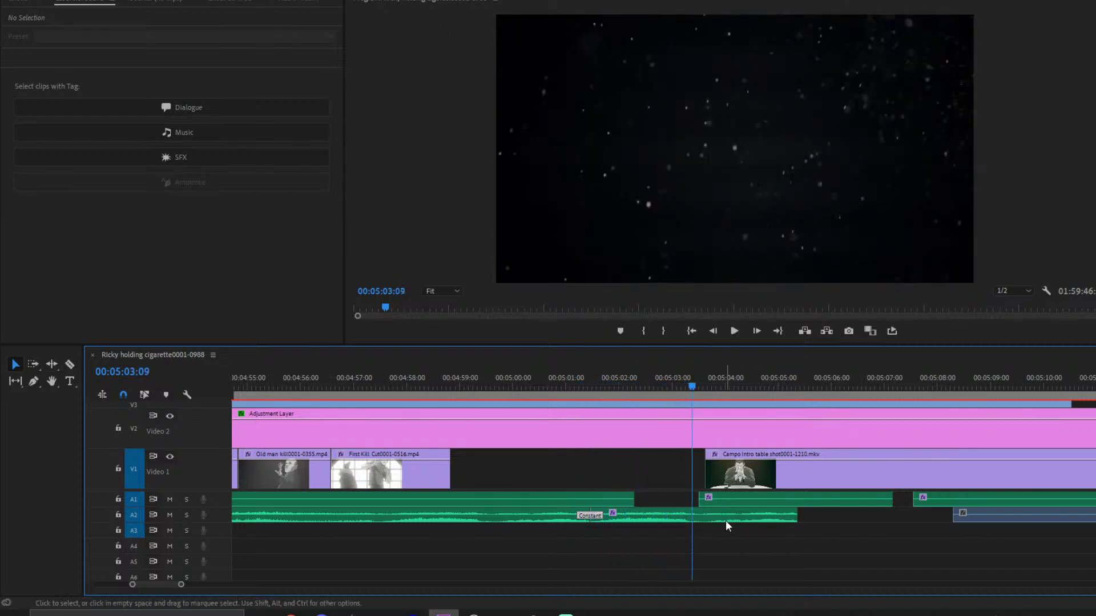
- Butt the shortened end portion of the repeated music against the clip ending at 00:05:01:11 and apply the default transition there
{"action": "left_click_drag", "start_coordinate": [721, 515], "coordinate": [591, 517]}
{"action": "right_click", "coordinate": [591, 516]}
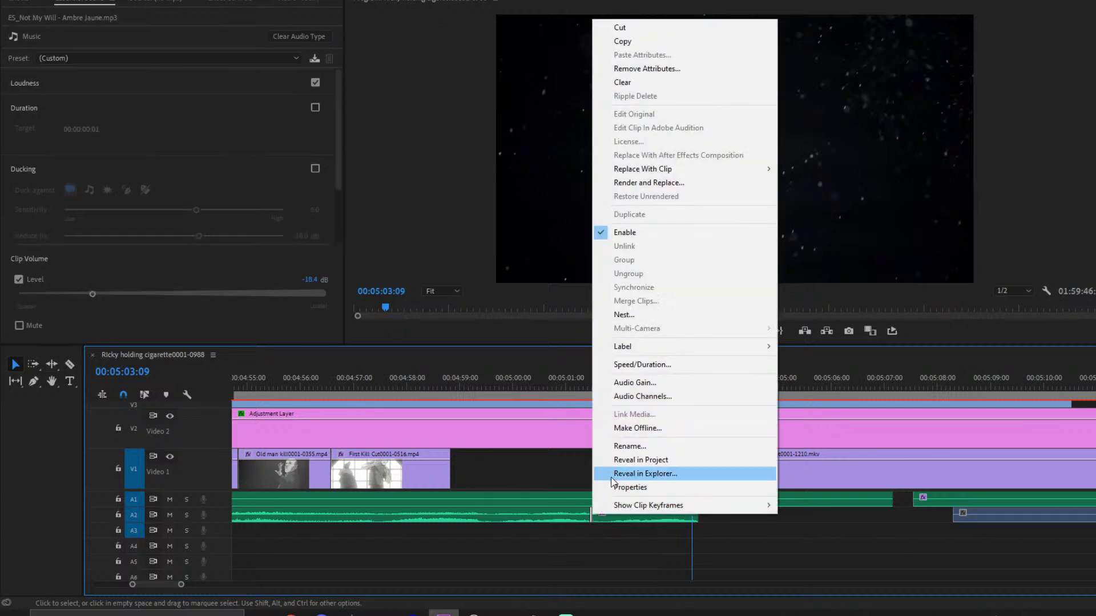
{"action": "left_click", "coordinate": [565, 519]}
{"action": "right_click", "coordinate": [581, 515]}
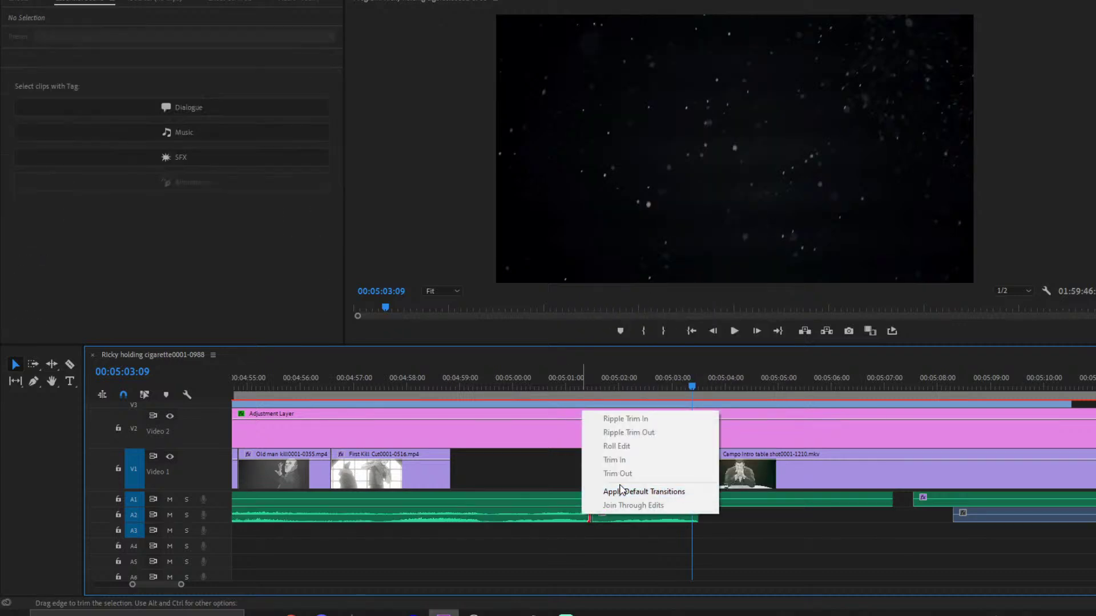
{"action": "left_click", "coordinate": [613, 492]}
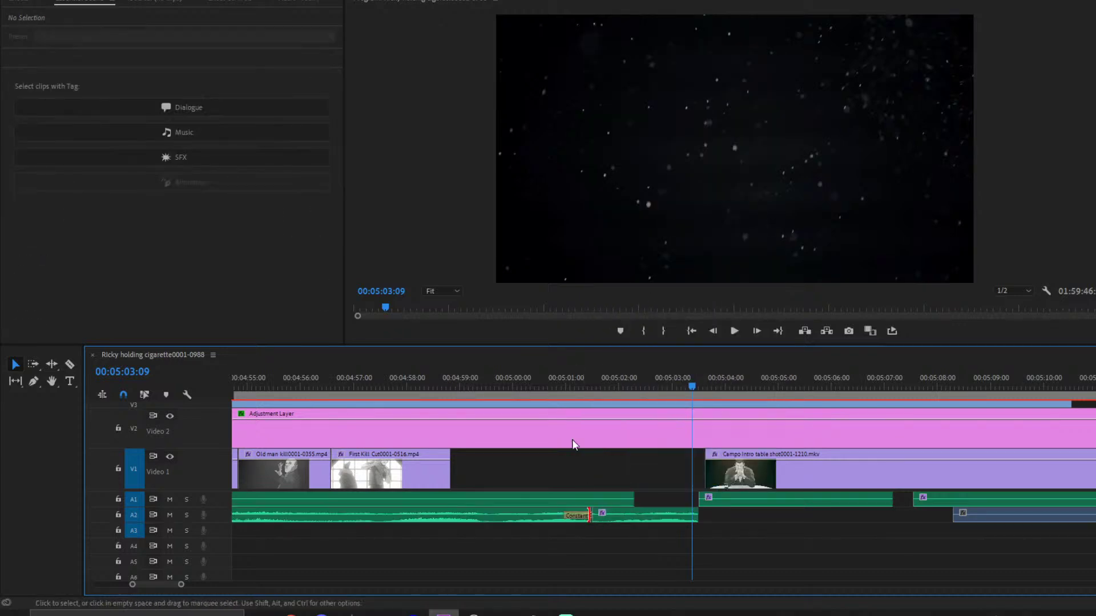
- Delete the repeated music segment that follows the 00:05:01:11 edit on A2
{"action": "left_click", "coordinate": [570, 500]}
{"action": "left_click", "coordinate": [554, 382]}
{"action": "key", "text": "space"}
{"action": "key", "text": "space"}
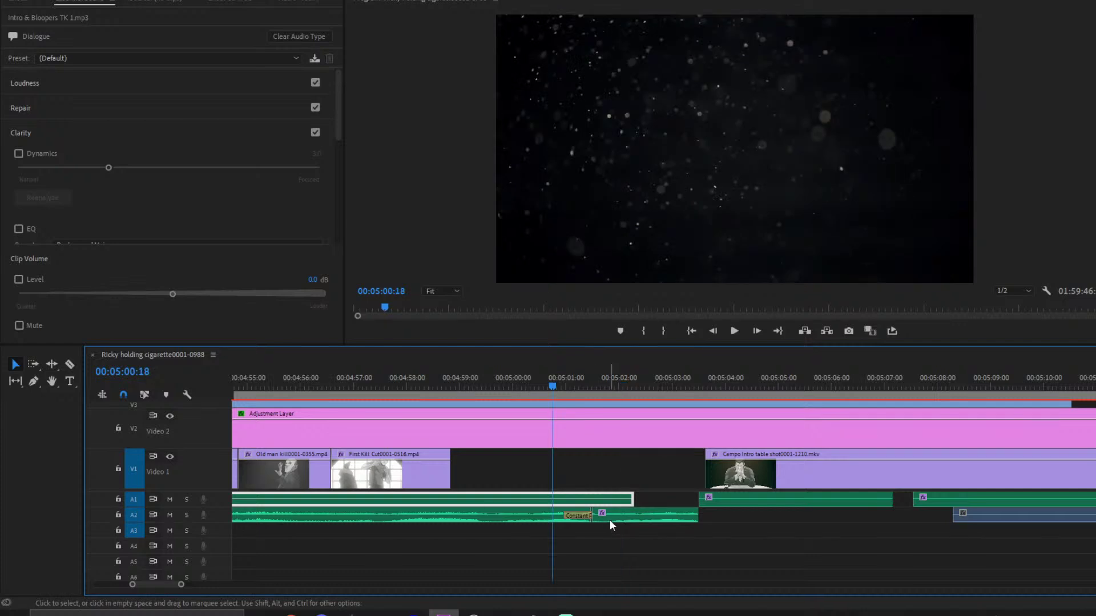
{"action": "left_click", "coordinate": [609, 522]}
{"action": "key", "text": "Delete"}
- Play the music under the table shot and split the A2 music clip at 00:04:53:08
{"action": "left_click_drag", "start_coordinate": [182, 586], "coordinate": [209, 587]}
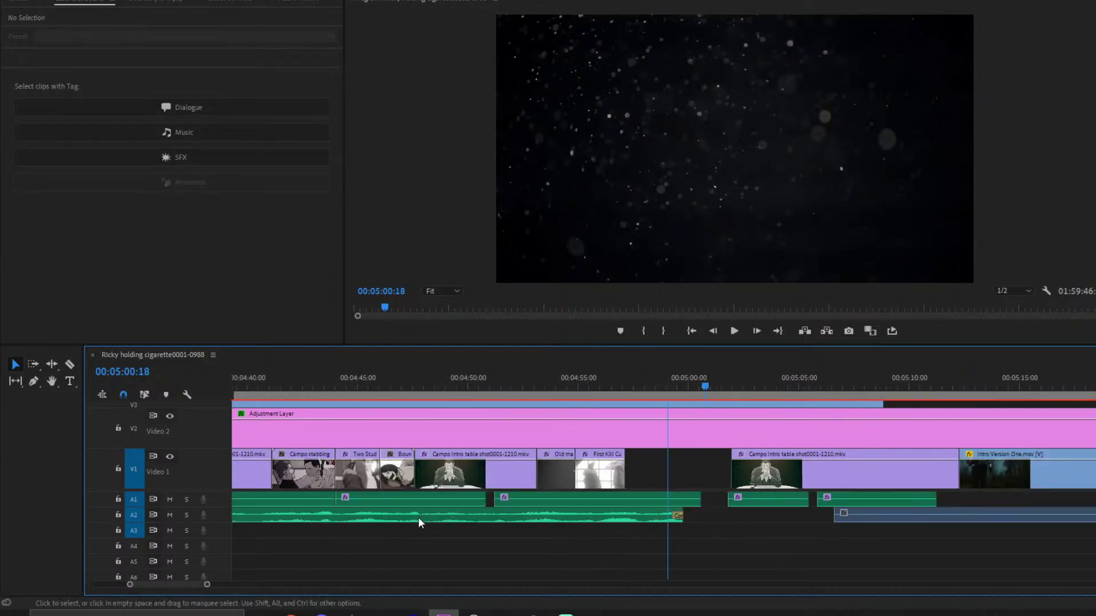
{"action": "scroll", "coordinate": [417, 518], "scroll_direction": "up", "scroll_amount": 3}
{"action": "left_click", "coordinate": [515, 393]}
{"action": "key", "text": "space"}
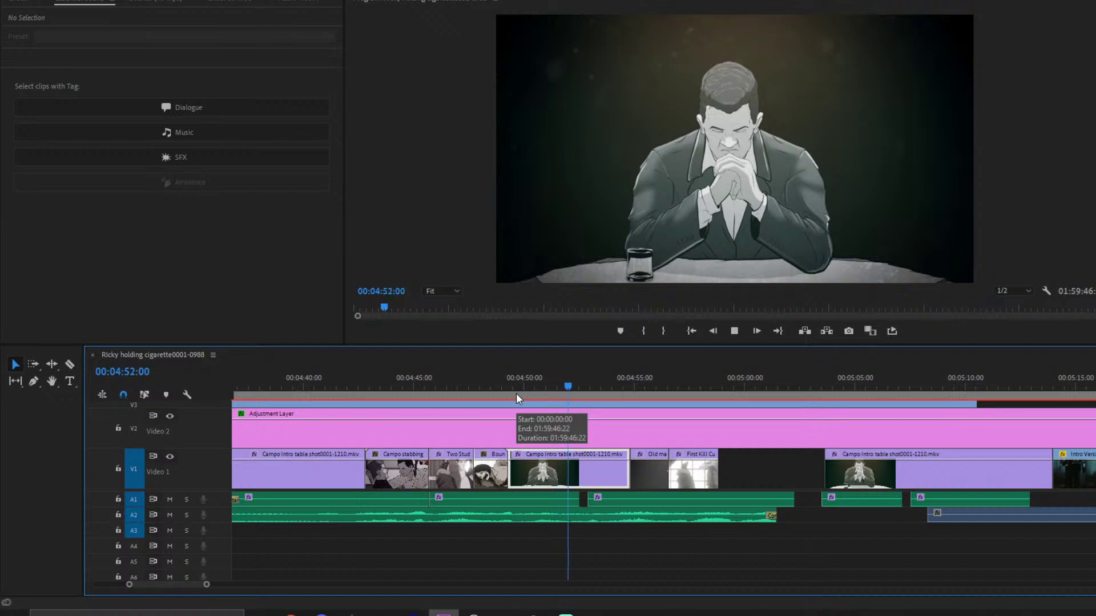
{"action": "key", "text": "space"}
{"action": "left_click", "coordinate": [598, 393]}
{"action": "left_click", "coordinate": [591, 512]}
{"action": "key", "text": "ctrl+k"}
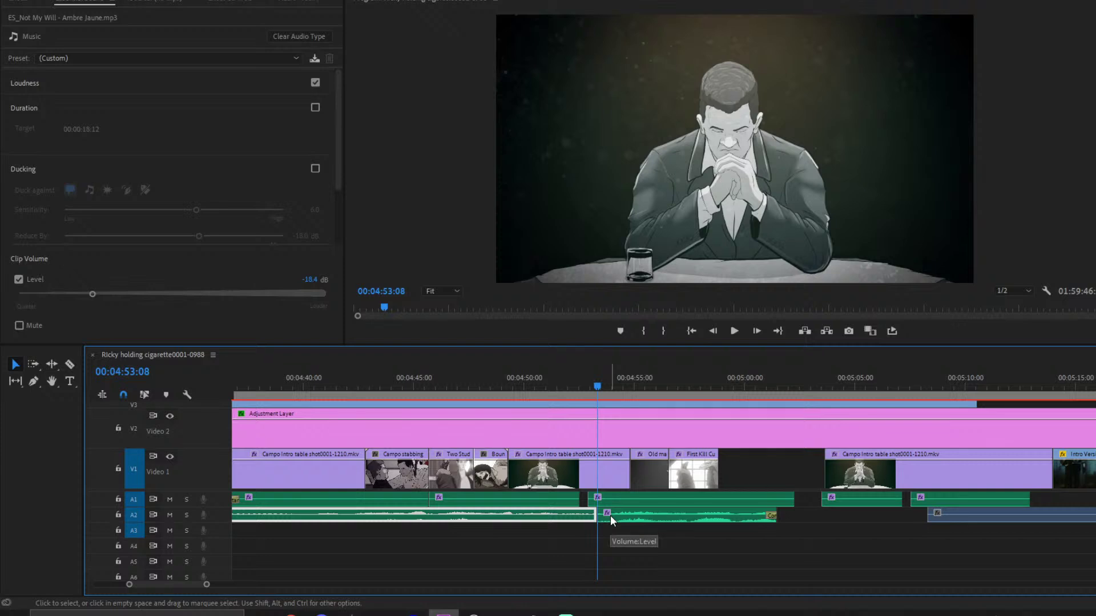
- Duplicate the music segment after 00:04:53:08 onto A2 starting at 00:05:01:11, and join the through edit at 00:04:53:08
{"action": "left_click_drag", "start_coordinate": [611, 515], "coordinate": [793, 544]}
{"action": "left_click_drag", "start_coordinate": [956, 550], "coordinate": [908, 515]}
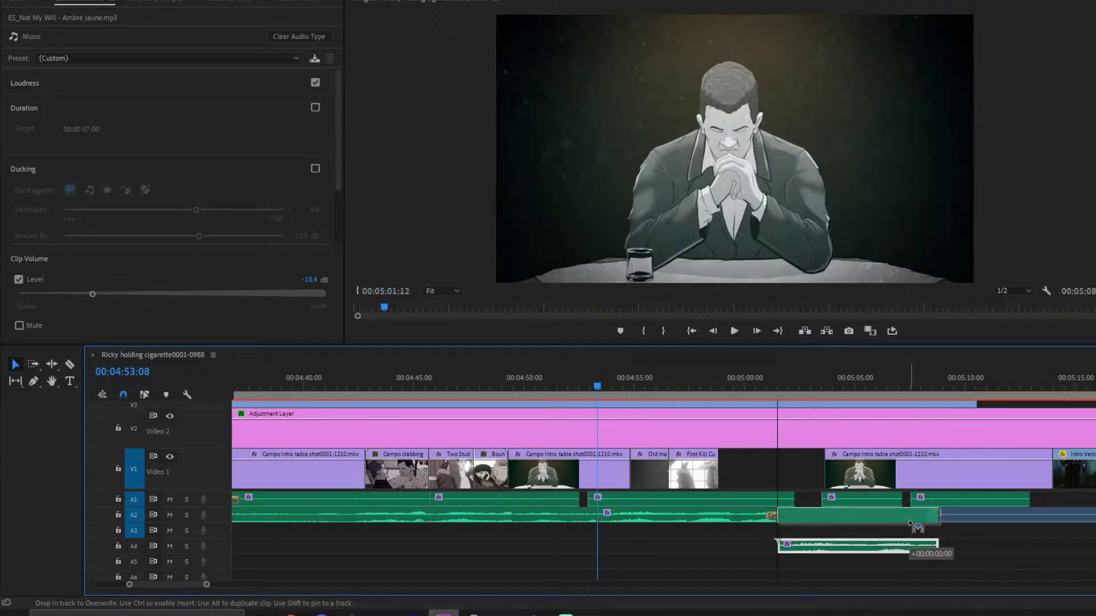
{"action": "right_click", "coordinate": [596, 514]}
{"action": "left_click", "coordinate": [616, 504]}
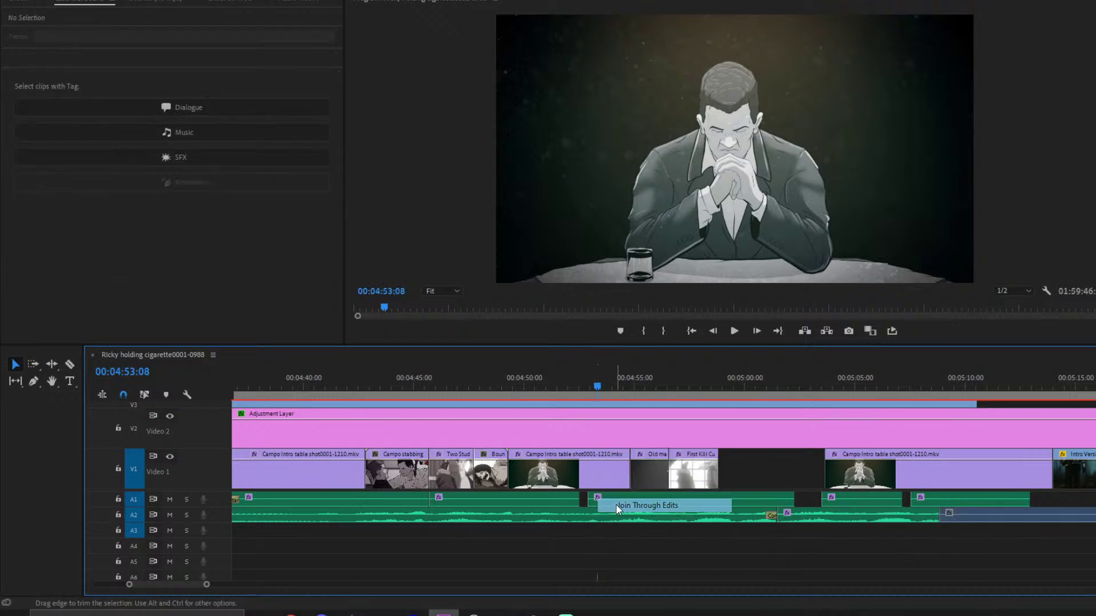
- Apply the default transition between the original music and its new copy on A2 and play through the join
{"action": "right_click", "coordinate": [776, 514]}
{"action": "key", "text": "Escape"}
{"action": "right_click", "coordinate": [774, 515]}
{"action": "left_click", "coordinate": [816, 495]}
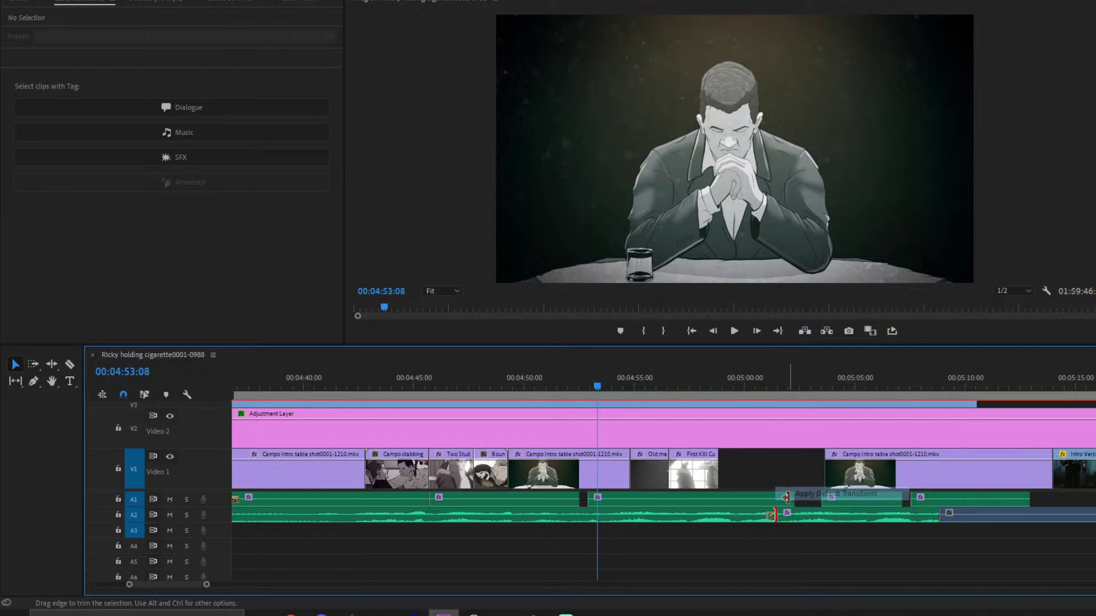
{"action": "left_click", "coordinate": [764, 394]}
{"action": "key", "text": "space"}
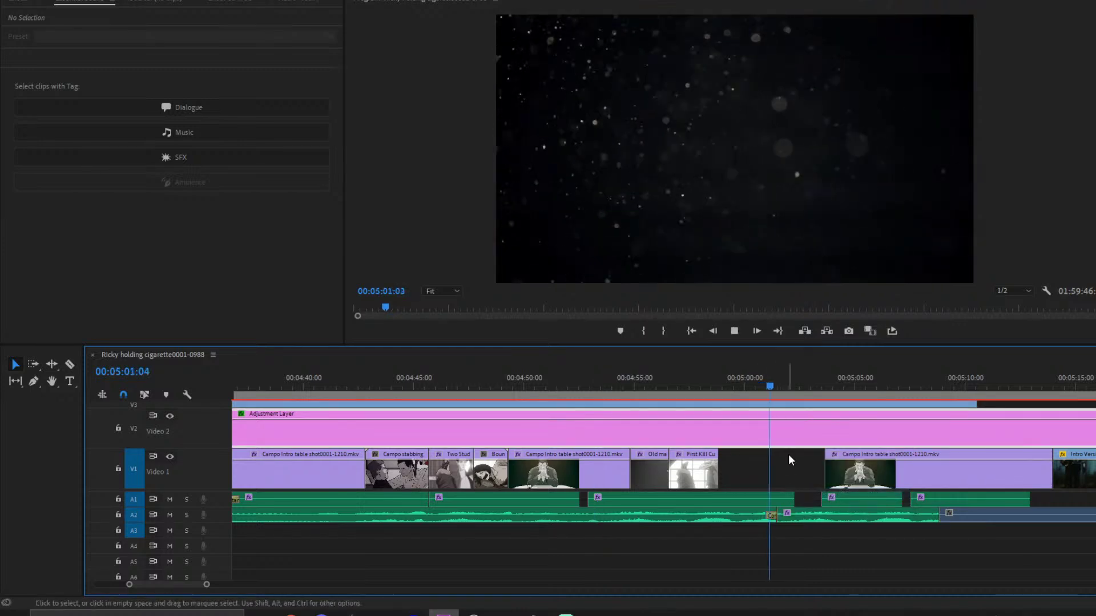
{"action": "key", "text": "space"}
- Replace the short crossfade and leftover sliver at the 00:05:01:11 music edit with a full Constant Power transition and play it back
{"action": "left_click", "coordinate": [816, 520]}
{"action": "left_click", "coordinate": [771, 516]}
{"action": "key", "text": "Delete"}
{"action": "left_click_drag", "start_coordinate": [207, 584], "coordinate": [149, 586]}
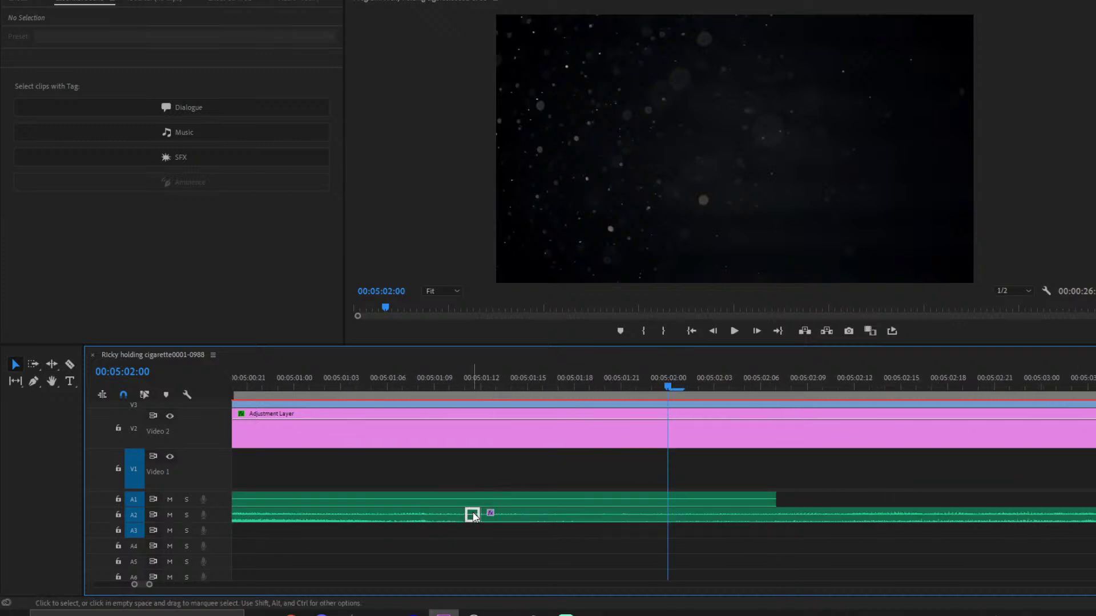
{"action": "right_click", "coordinate": [472, 513]}
{"action": "left_click", "coordinate": [514, 494]}
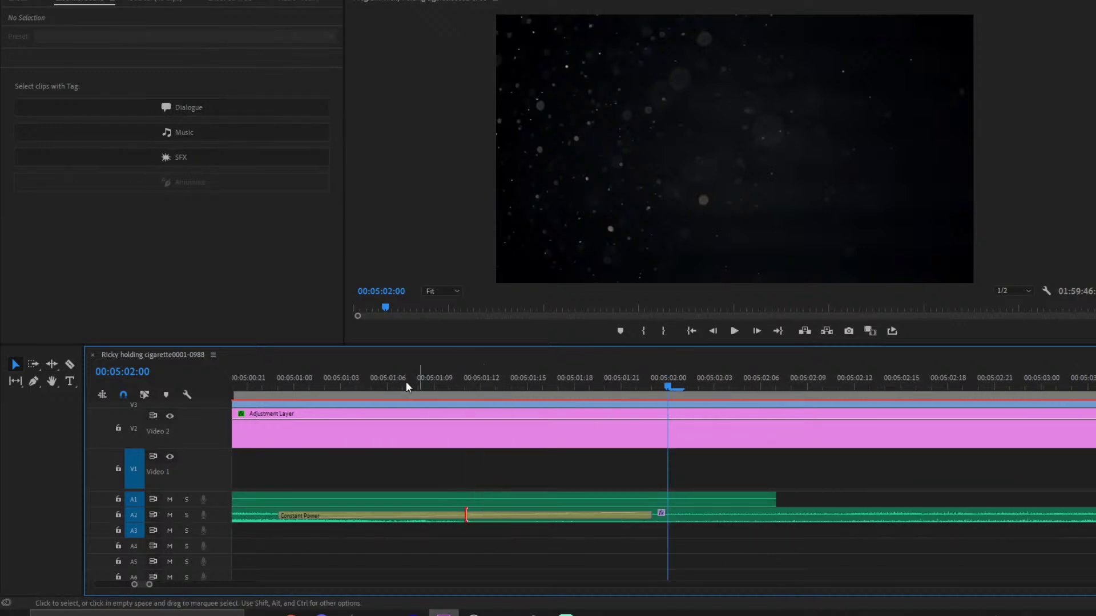
{"action": "left_click", "coordinate": [308, 398]}
{"action": "left_click_drag", "start_coordinate": [307, 394], "coordinate": [203, 413]}
{"action": "key", "text": "space"}
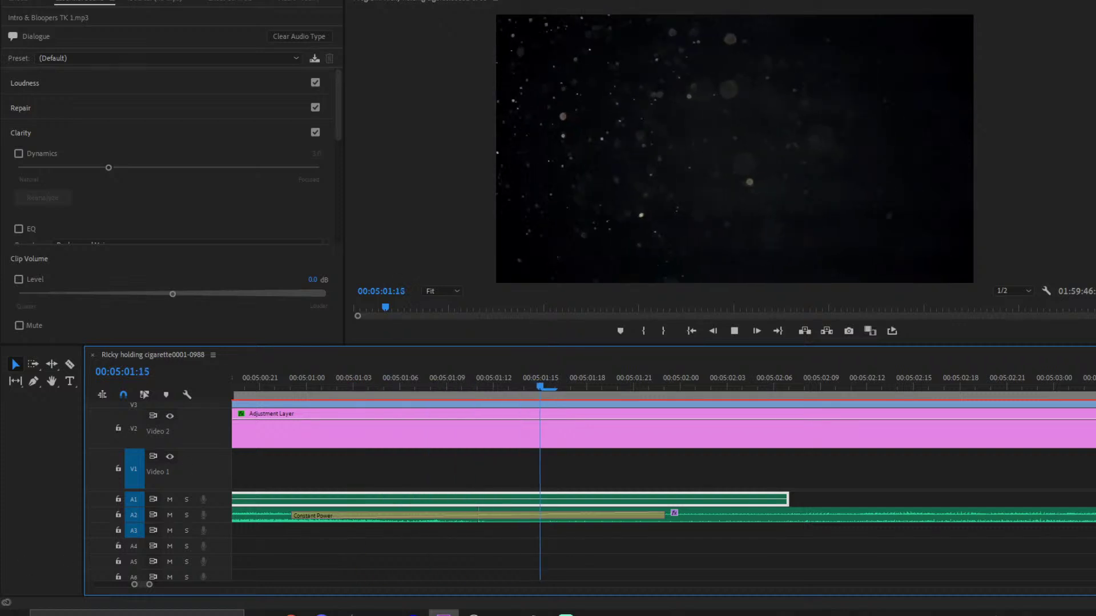
{"action": "key", "text": "space"}
- Adjust the Constant Power transition between the music clips to span about 00:05:01:02 to 00:05:02:07
{"action": "left_click_drag", "start_coordinate": [153, 586], "coordinate": [177, 586]}
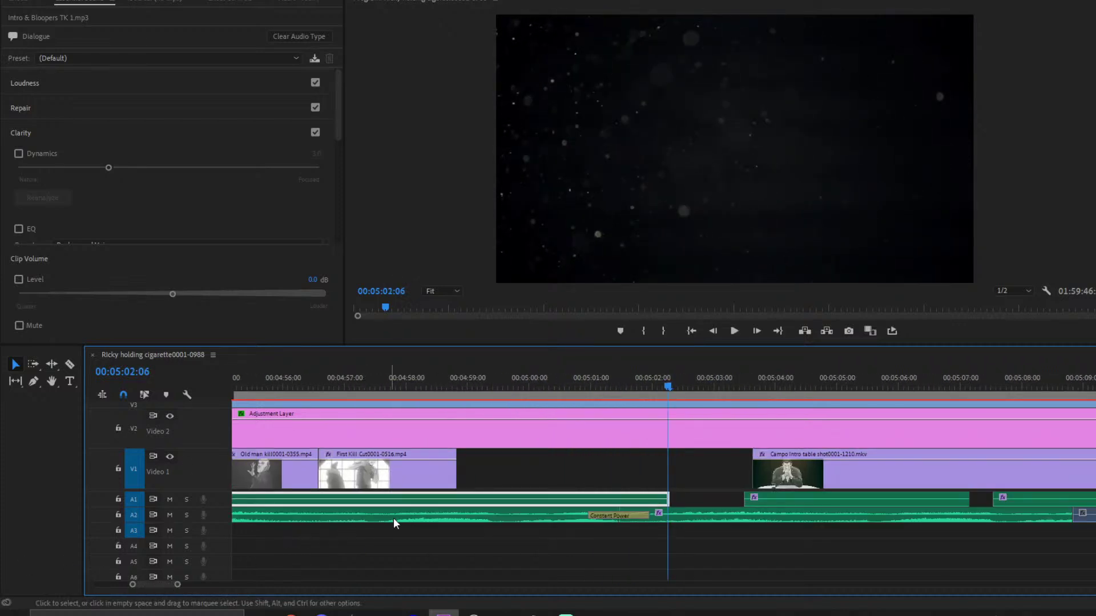
{"action": "left_click", "coordinate": [645, 510]}
{"action": "left_click", "coordinate": [639, 515]}
{"action": "left_click_drag", "start_coordinate": [638, 518], "coordinate": [653, 517]}
{"action": "left_click", "coordinate": [581, 380]}
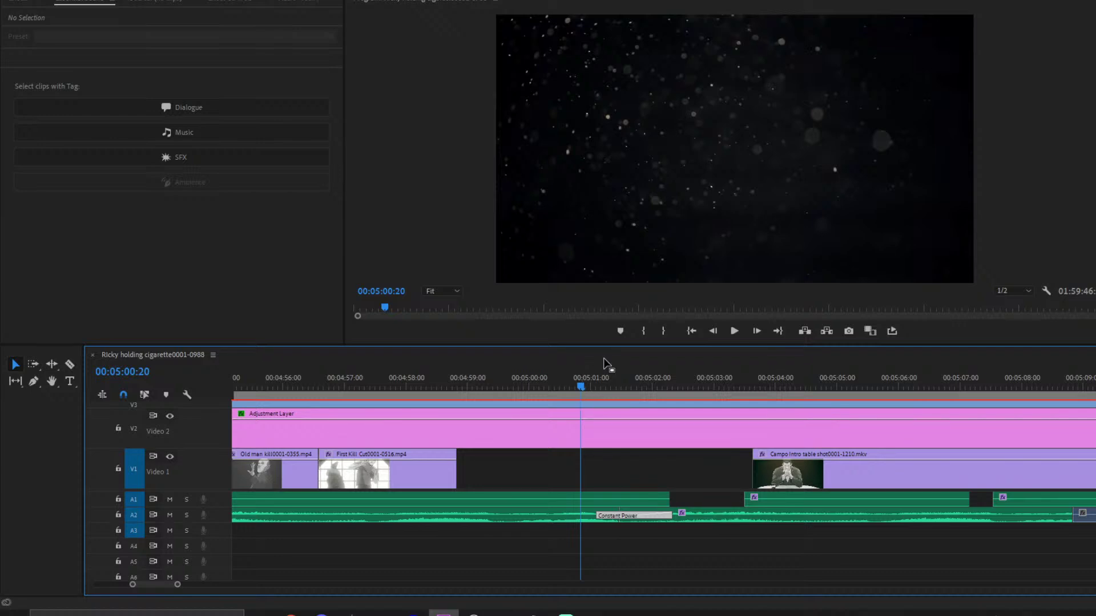
{"action": "left_click", "coordinate": [671, 462]}
{"action": "left_click", "coordinate": [671, 463]}
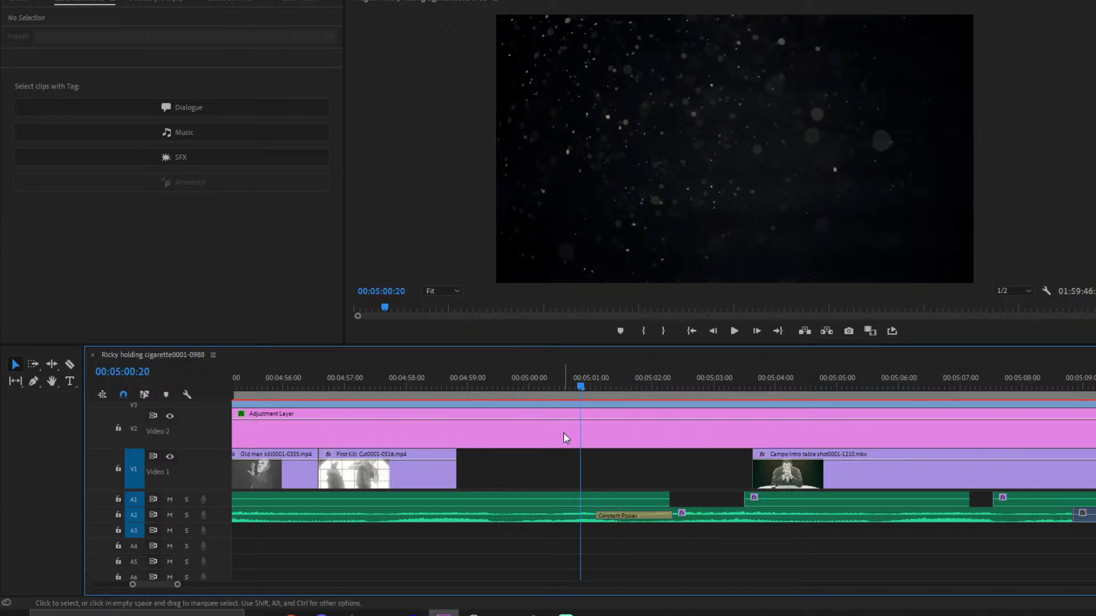
- Play the sequence from 00:05:00:20 through the crossfaded music join and the Campo Intro table shot to the start of the Intro Version One audio
{"action": "left_click", "coordinate": [592, 467]}
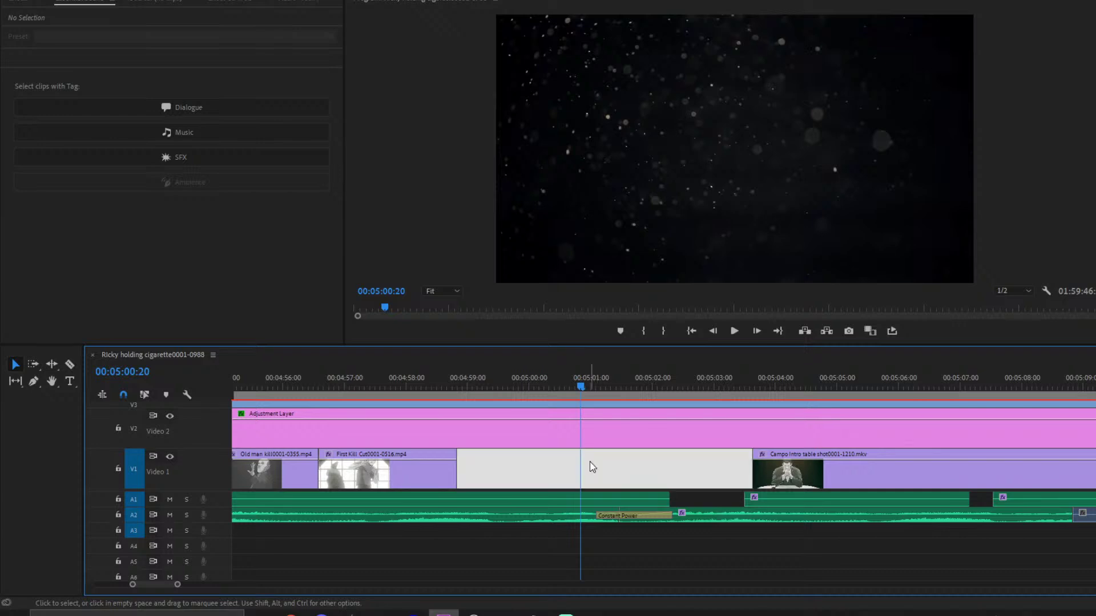
{"action": "left_click", "coordinate": [591, 464]}
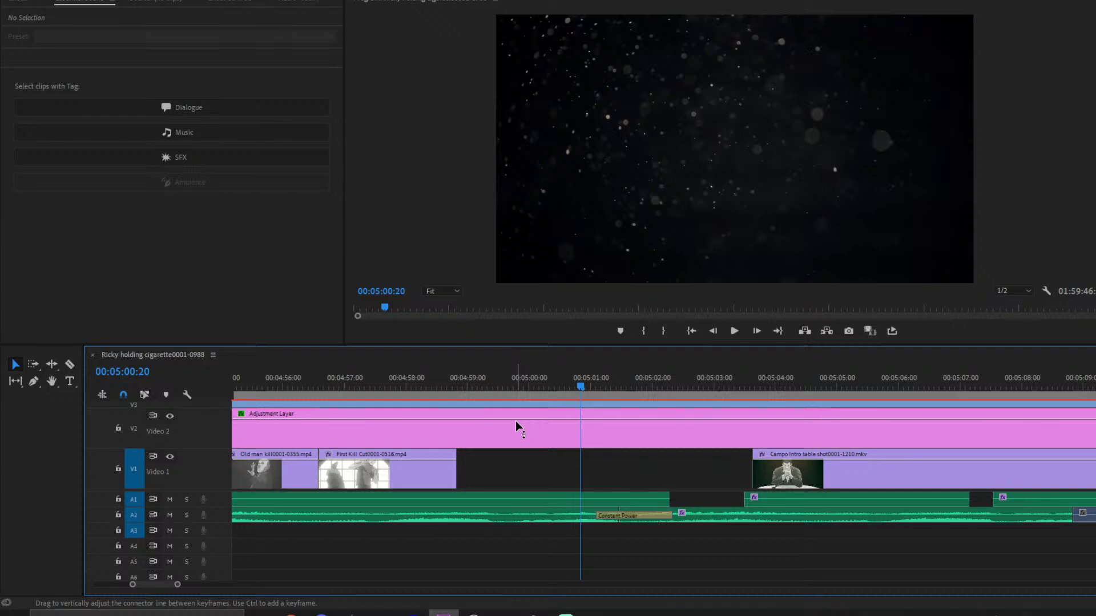
{"action": "key", "text": "space"}
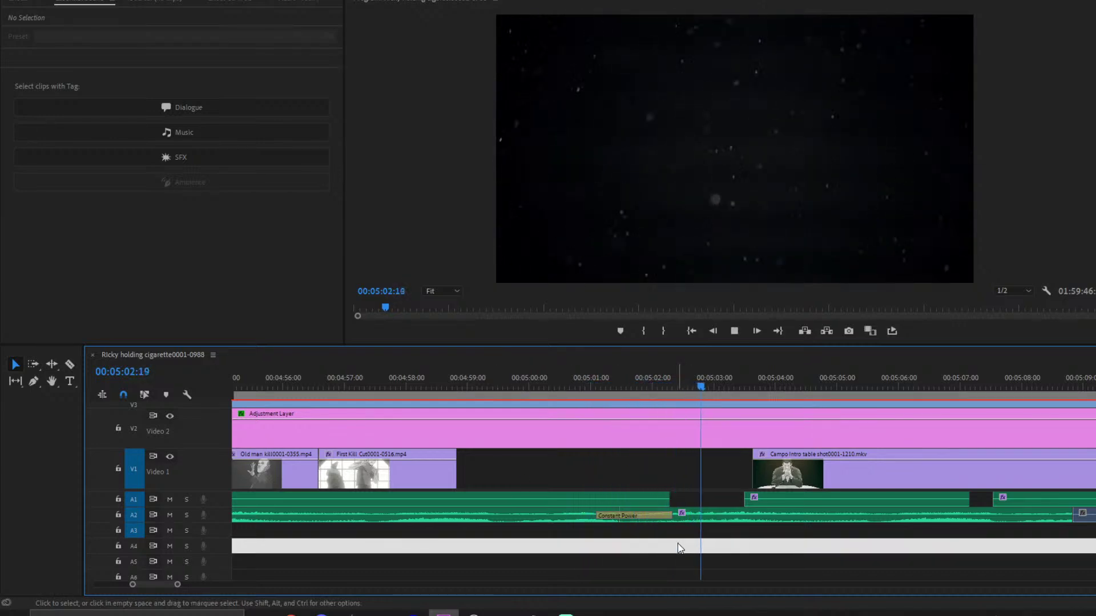
{"action": "key", "text": "space"}
{"action": "key", "text": "space"}
{"action": "left_click_drag", "start_coordinate": [174, 584], "coordinate": [191, 580]}
{"action": "scroll", "coordinate": [609, 505], "scroll_direction": "down", "scroll_amount": 3}
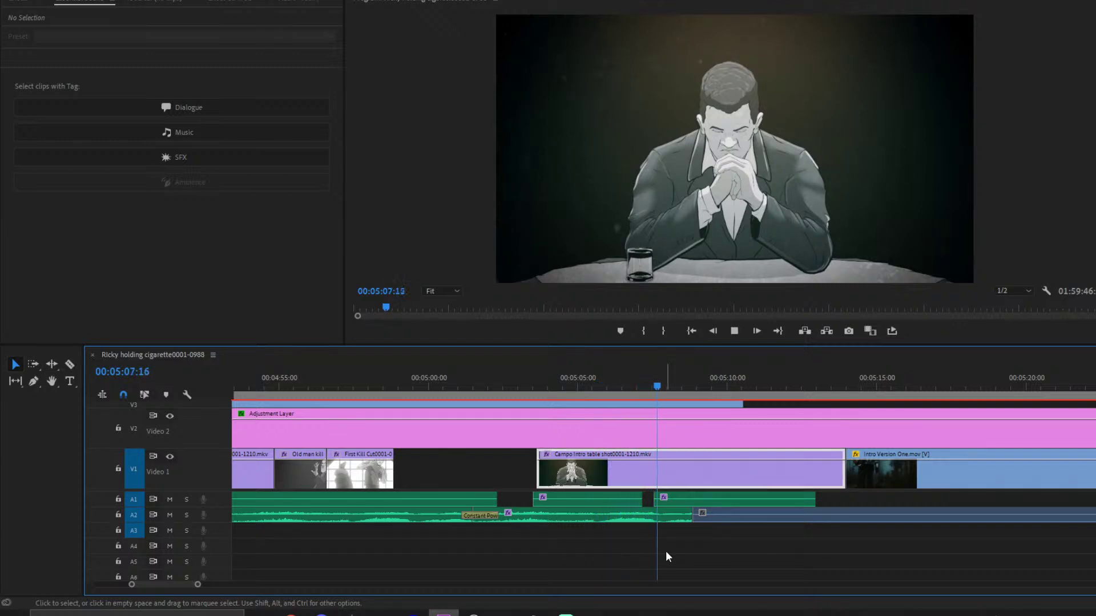
{"action": "scroll", "coordinate": [665, 550], "scroll_direction": "down", "scroll_amount": 3}
{"action": "key", "text": "space"}
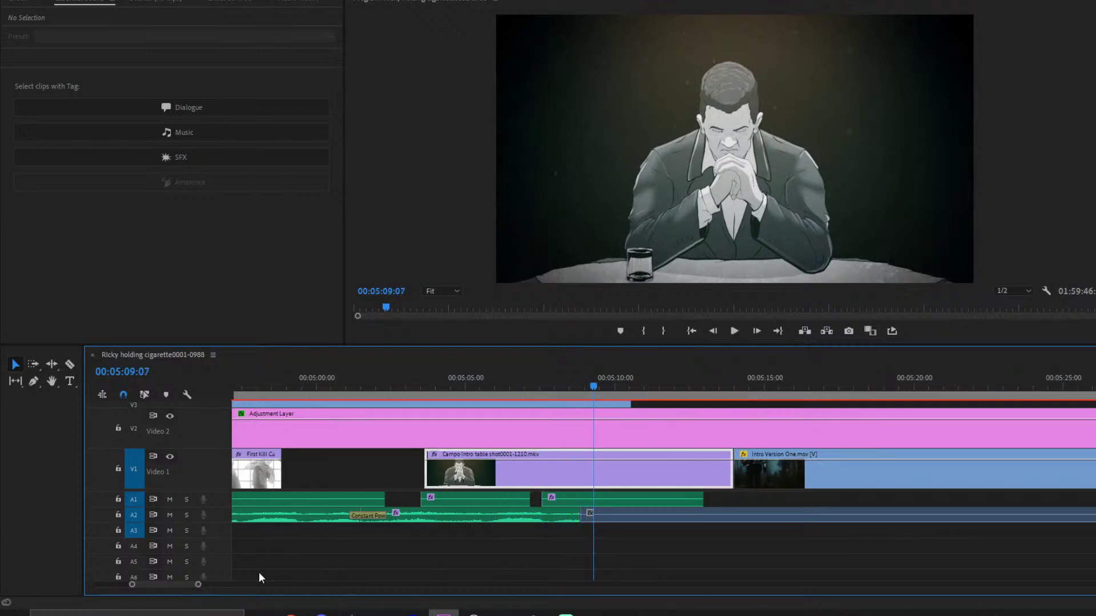
- Apply a Constant Power transition where the Intro Version One audio begins on A2, lengthen it to about 00:05:13:00, and play it back
{"action": "right_click", "coordinate": [582, 516]}
{"action": "left_click", "coordinate": [632, 495]}
{"action": "left_click_drag", "start_coordinate": [594, 516], "coordinate": [698, 514]}
{"action": "key", "text": "space"}
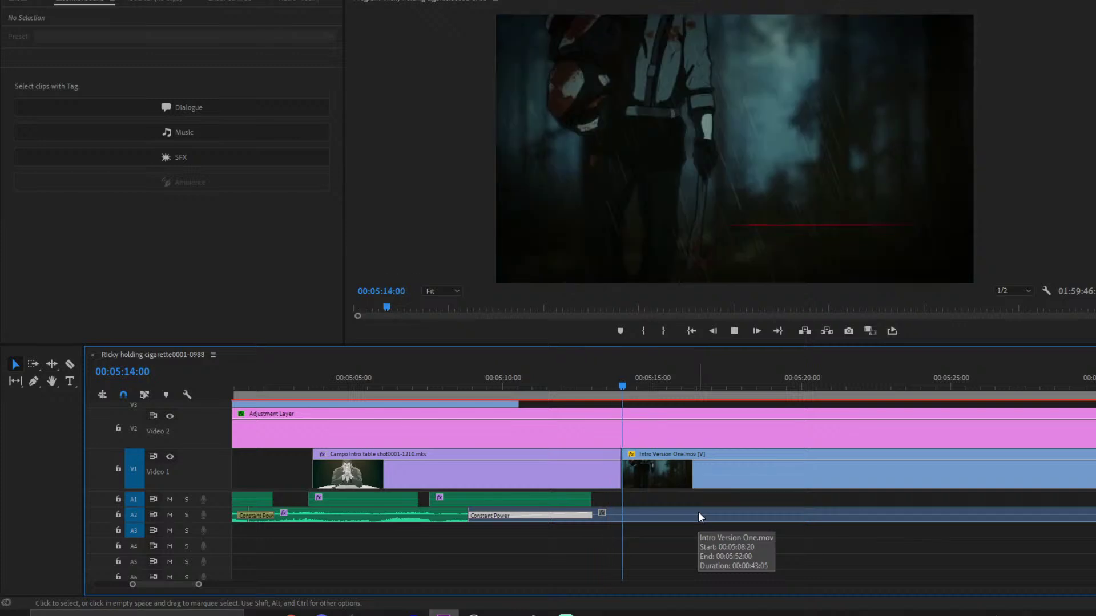
{"action": "left_click_drag", "start_coordinate": [199, 585], "coordinate": [243, 583]}
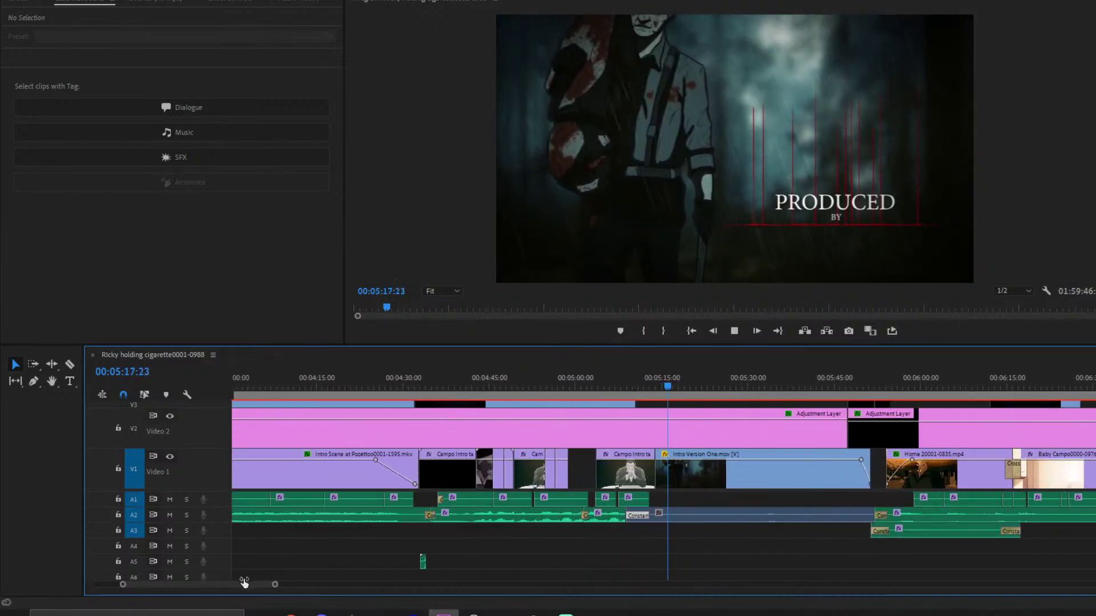
{"action": "scroll", "coordinate": [592, 467], "scroll_direction": "down", "scroll_amount": 2}
{"action": "scroll", "coordinate": [640, 483], "scroll_direction": "down", "scroll_amount": 3}
{"action": "key", "text": "space"}
- Review the end of the First Kill shot and the start of the empty V1 gap, from about 00:04:56 to 00:04:59
{"action": "scroll", "coordinate": [632, 485], "scroll_direction": "up", "scroll_amount": 7}
{"action": "left_click_drag", "start_coordinate": [565, 380], "coordinate": [533, 382]}
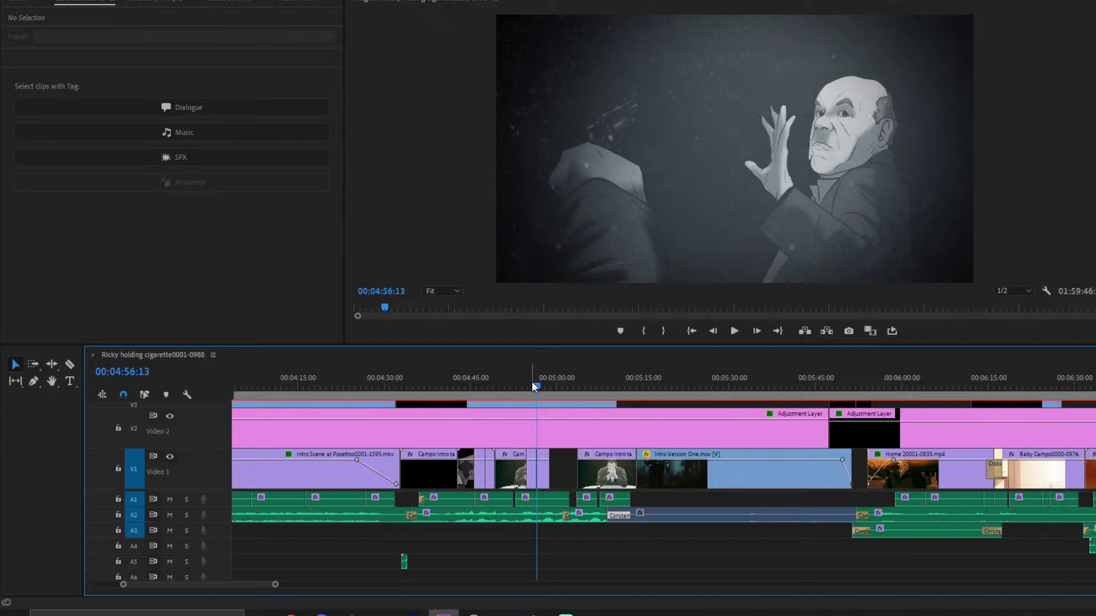
{"action": "scroll", "coordinate": [745, 473], "scroll_direction": "right", "scroll_amount": 3}
{"action": "scroll", "coordinate": [749, 488], "scroll_direction": "left", "scroll_amount": 2}
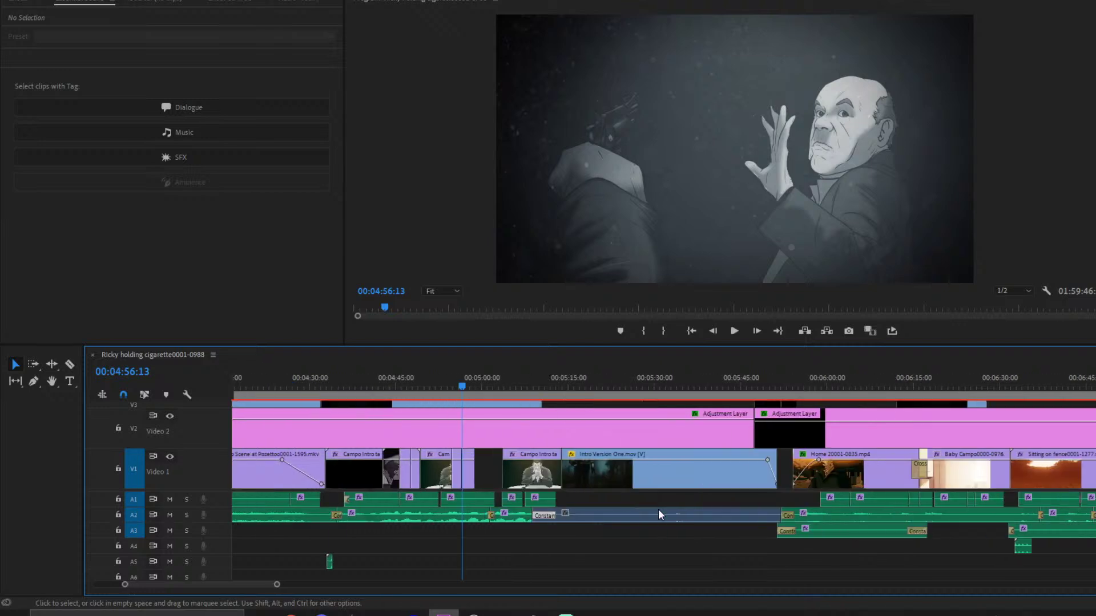
{"action": "scroll", "coordinate": [658, 509], "scroll_direction": "left", "scroll_amount": 2}
{"action": "left_click", "coordinate": [579, 379]}
{"action": "key", "text": "space"}
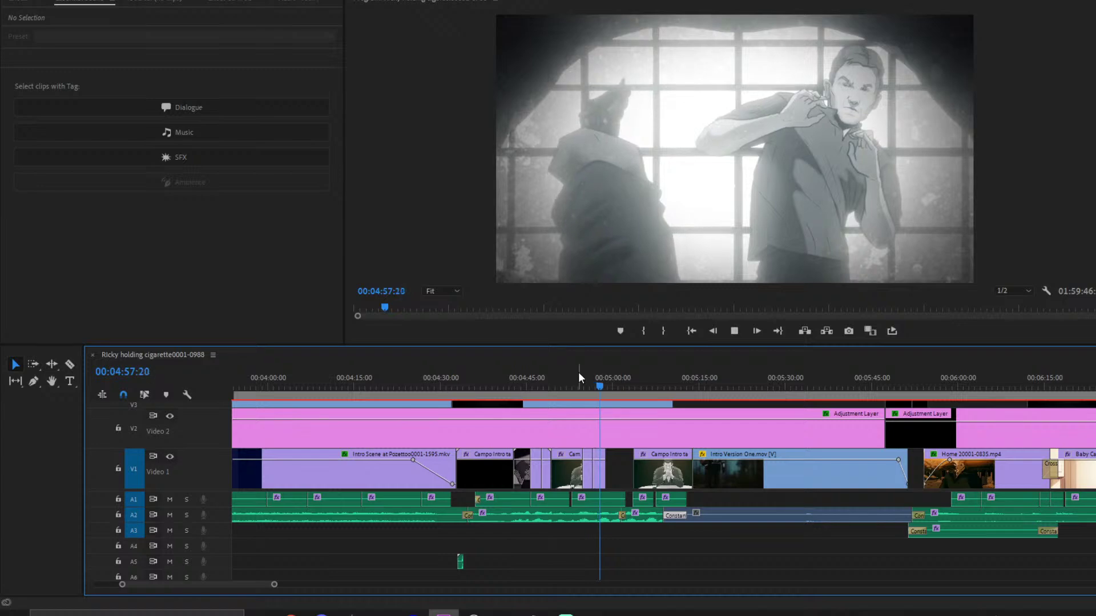
{"action": "key", "text": "space"}
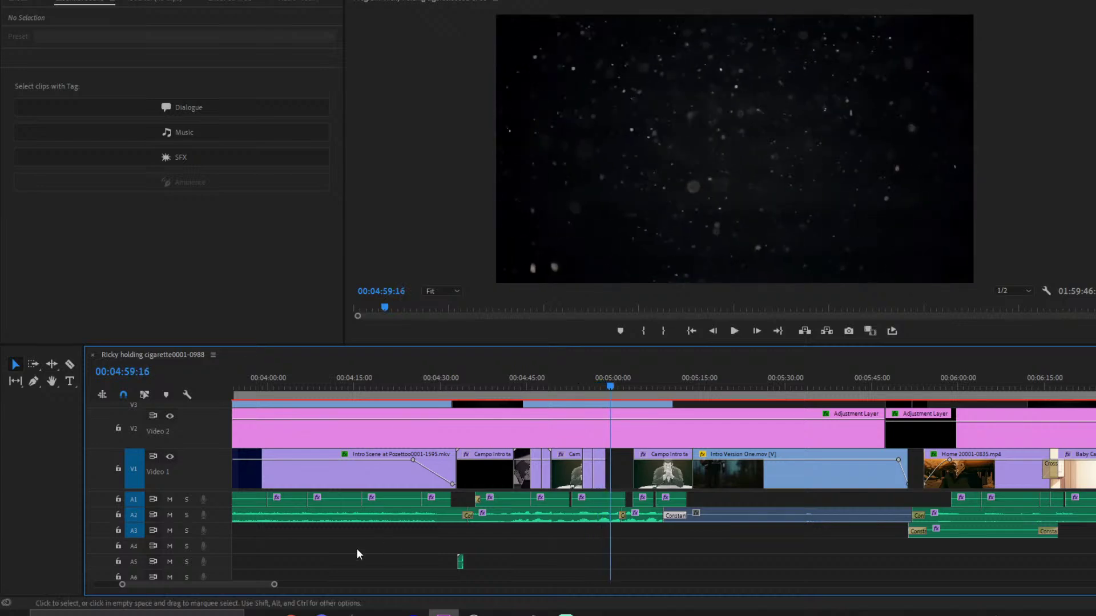
- Look through the later V1 clips up to about 00:44:22 for reusable footage, previewing the shots between 00:36:35 and 00:44:22
{"action": "scroll", "coordinate": [285, 582], "scroll_direction": "down", "scroll_amount": 3}
{"action": "scroll", "coordinate": [522, 539], "scroll_direction": "down", "scroll_amount": 10}
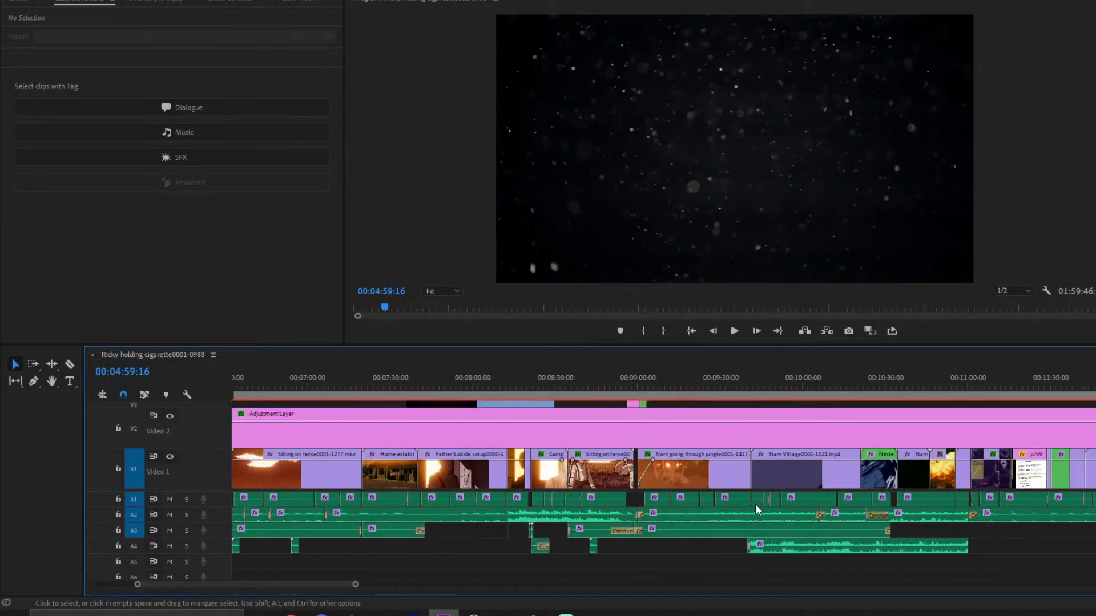
{"action": "scroll", "coordinate": [755, 504], "scroll_direction": "down", "scroll_amount": 15}
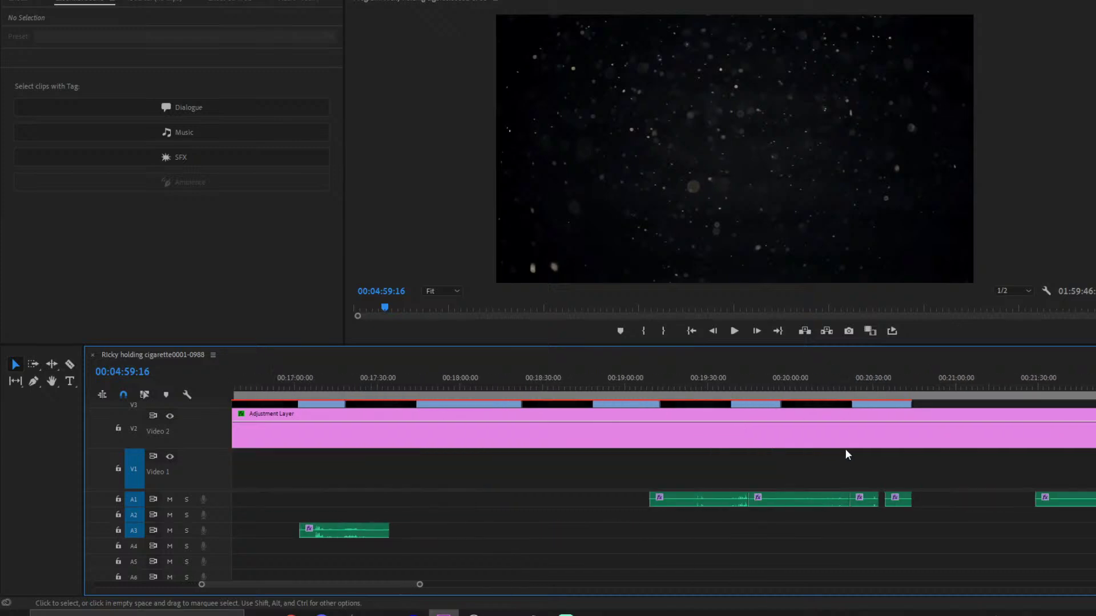
{"action": "scroll", "coordinate": [847, 454], "scroll_direction": "down", "scroll_amount": 10}
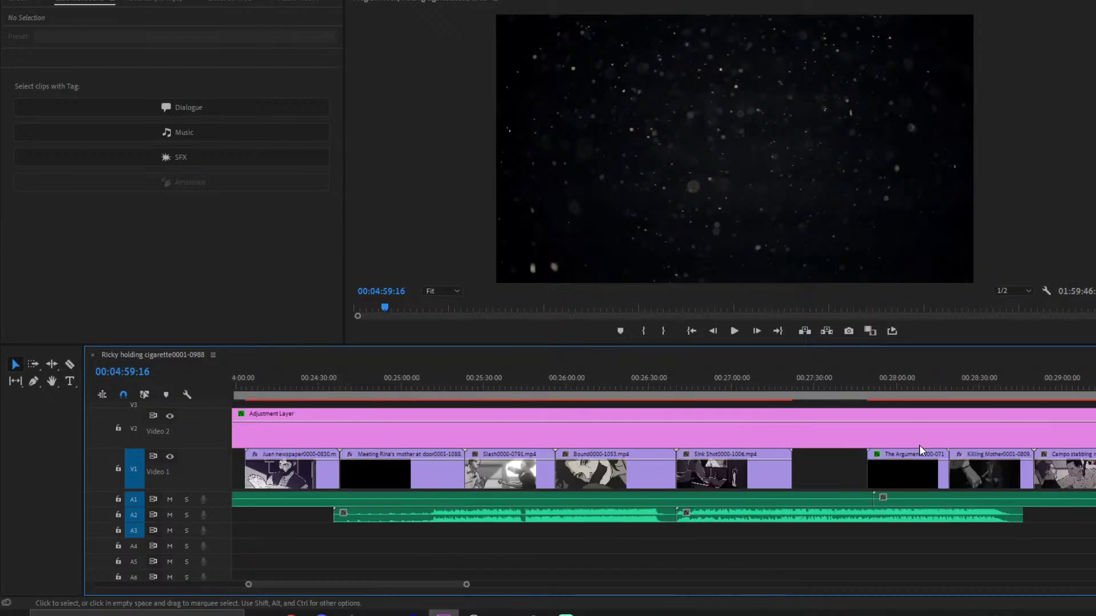
{"action": "scroll", "coordinate": [920, 449], "scroll_direction": "down", "scroll_amount": 8}
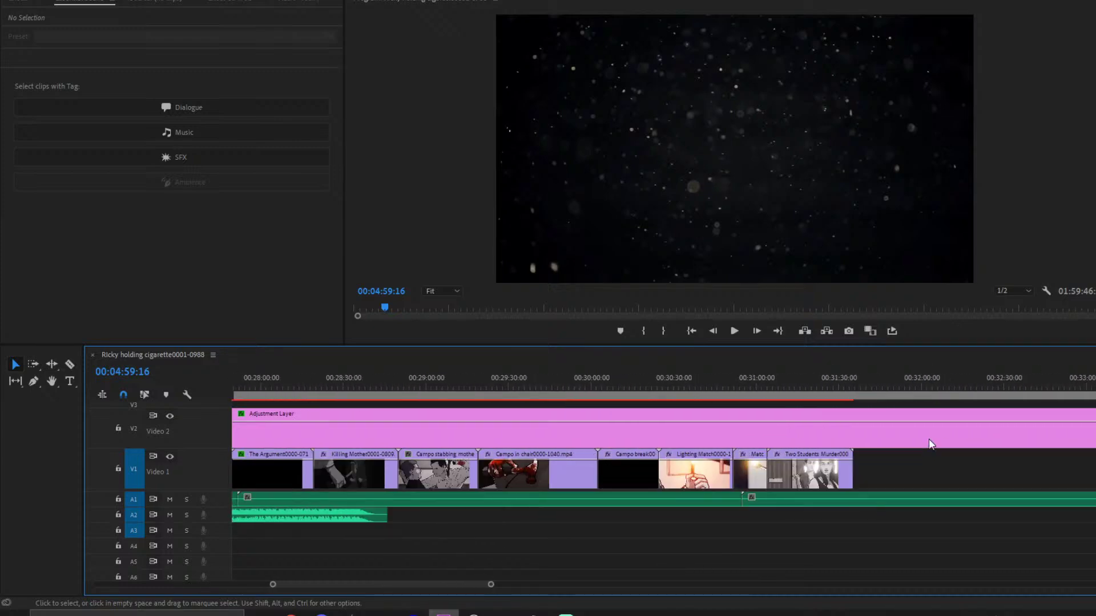
{"action": "scroll", "coordinate": [902, 467], "scroll_direction": "down", "scroll_amount": 12}
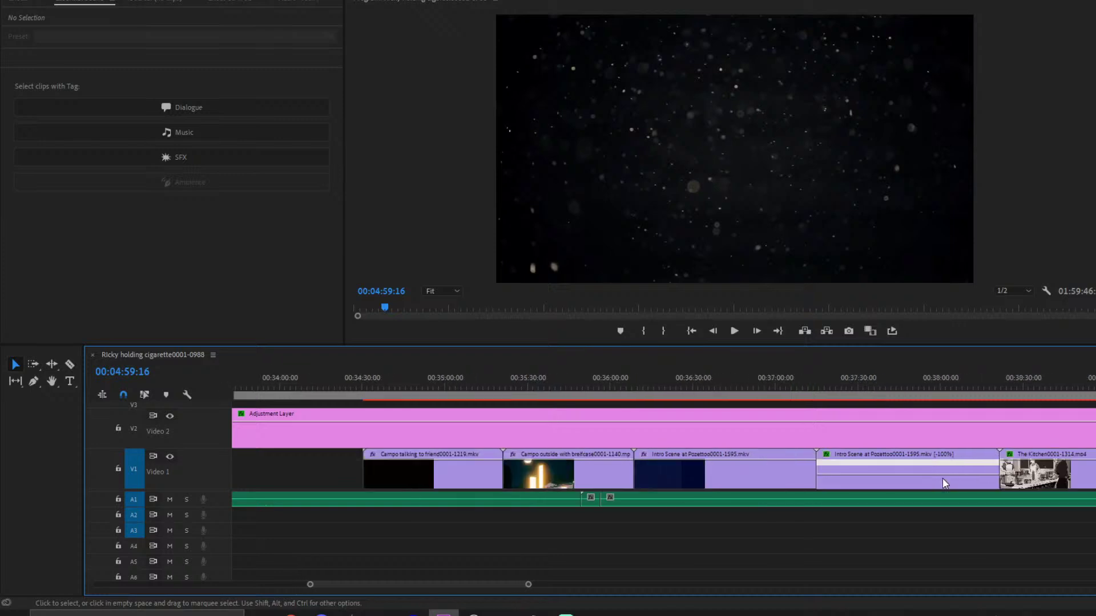
{"action": "scroll", "coordinate": [943, 478], "scroll_direction": "down", "scroll_amount": 3}
{"action": "left_click", "coordinate": [521, 379]}
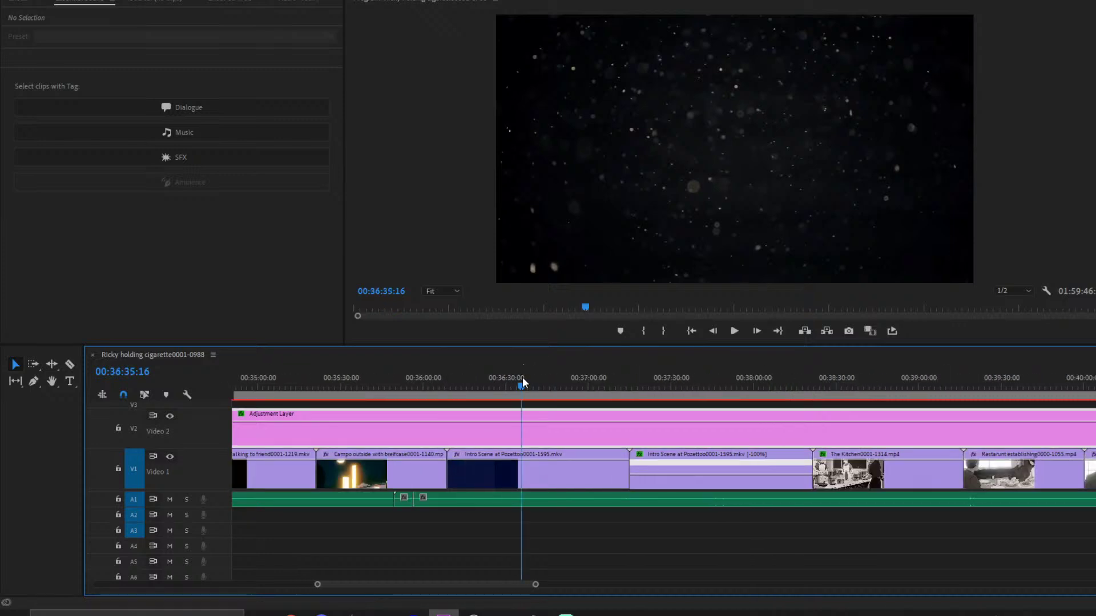
{"action": "left_click", "coordinate": [745, 385]}
{"action": "scroll", "coordinate": [533, 515], "scroll_direction": "down", "scroll_amount": 2}
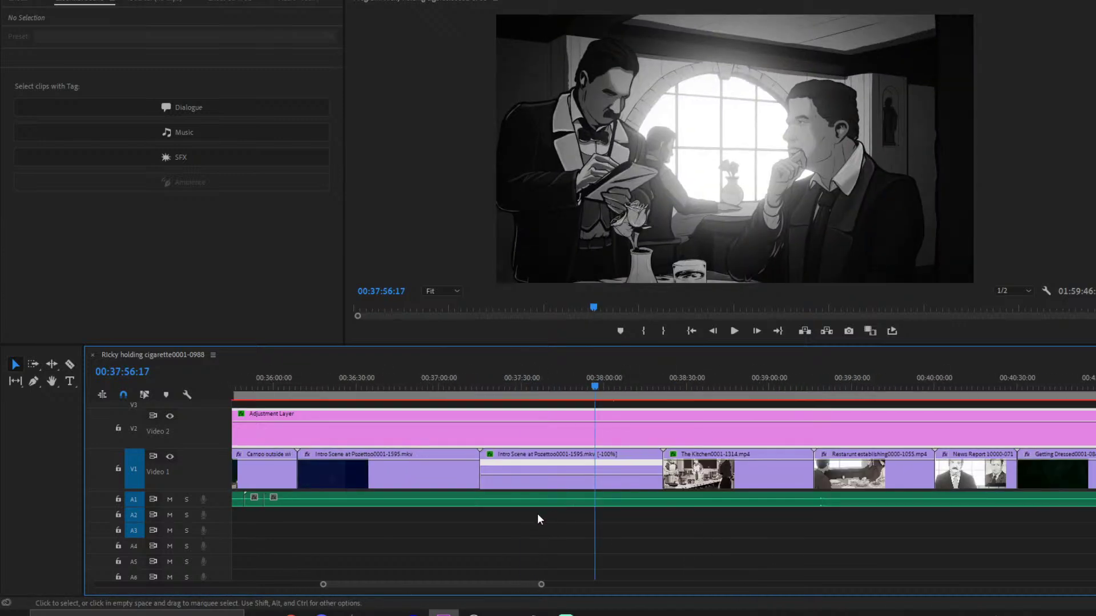
{"action": "scroll", "coordinate": [545, 511], "scroll_direction": "down", "scroll_amount": 3}
{"action": "left_click", "coordinate": [751, 379]}
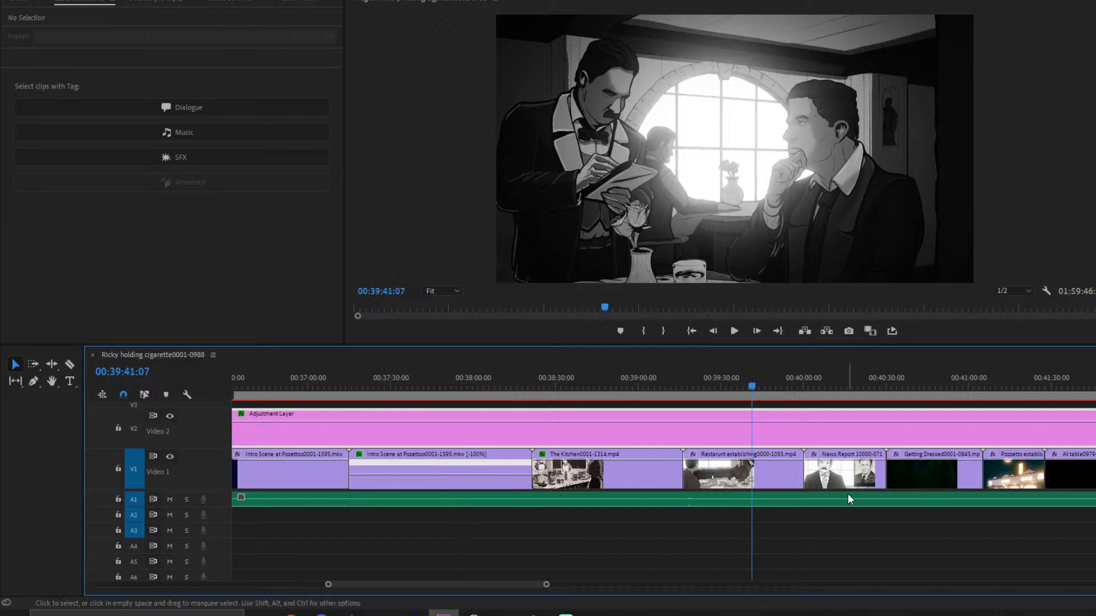
{"action": "scroll", "coordinate": [849, 493], "scroll_direction": "down", "scroll_amount": 12}
{"action": "left_click", "coordinate": [693, 381]}
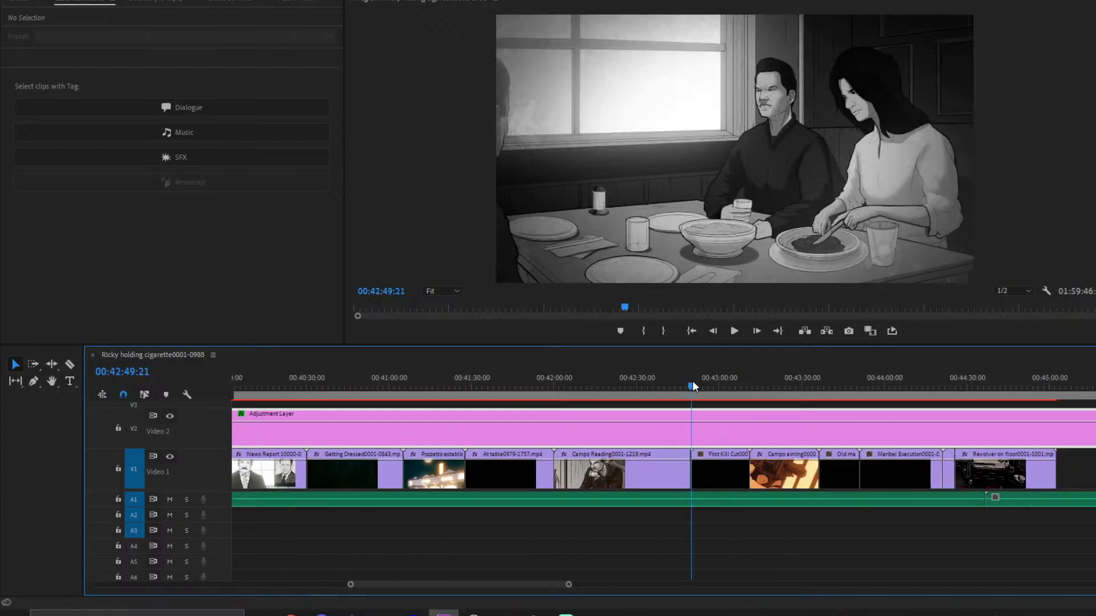
{"action": "left_click", "coordinate": [792, 372]}
{"action": "scroll", "coordinate": [798, 446], "scroll_direction": "down", "scroll_amount": 3}
{"action": "left_click_drag", "start_coordinate": [739, 371], "coordinate": [835, 364]}
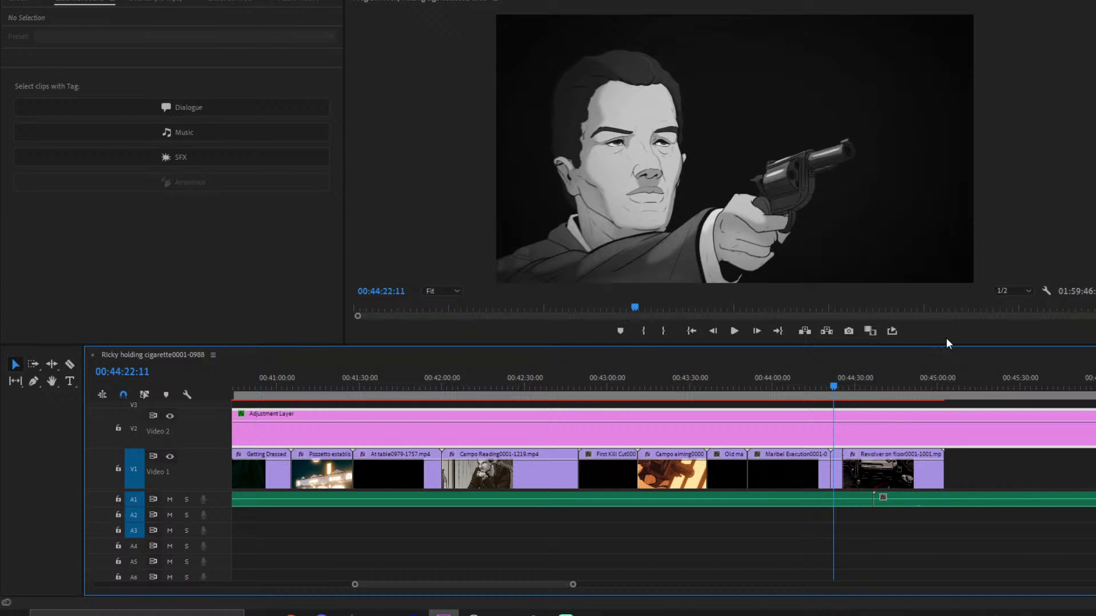
- Duplicate the Maribel Execution clip near 00:44:02 into the empty V1 space after the Revolver on floor clip
{"action": "left_click", "coordinate": [778, 386]}
{"action": "left_click", "coordinate": [788, 482]}
{"action": "left_click_drag", "start_coordinate": [789, 482], "coordinate": [1040, 479]}
{"action": "left_click_drag", "start_coordinate": [573, 585], "coordinate": [615, 572]}
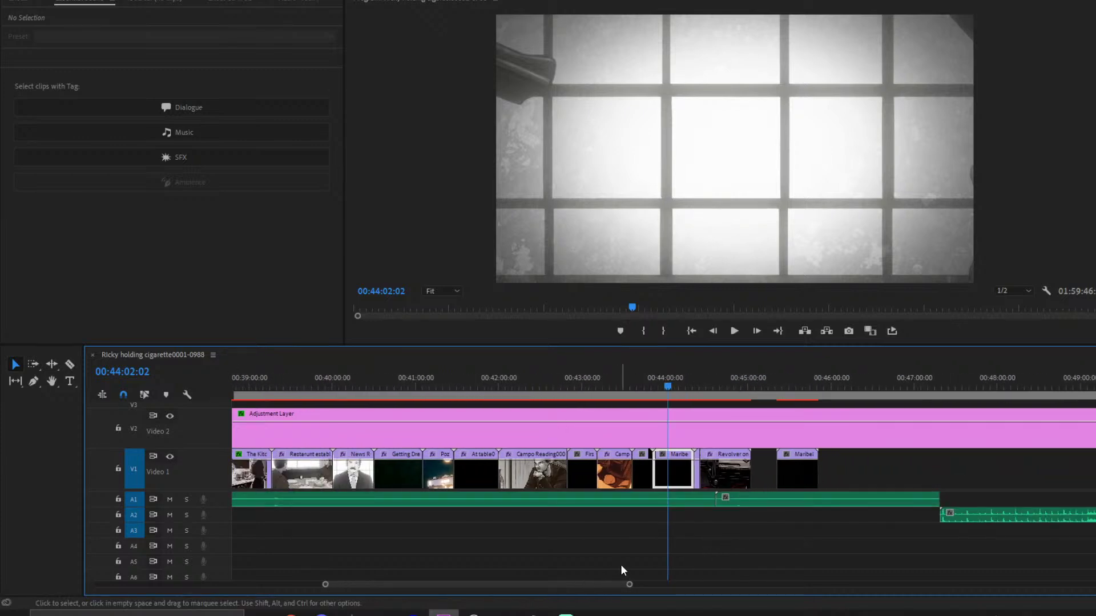
{"action": "scroll", "coordinate": [611, 531], "scroll_direction": "up", "scroll_amount": 3}
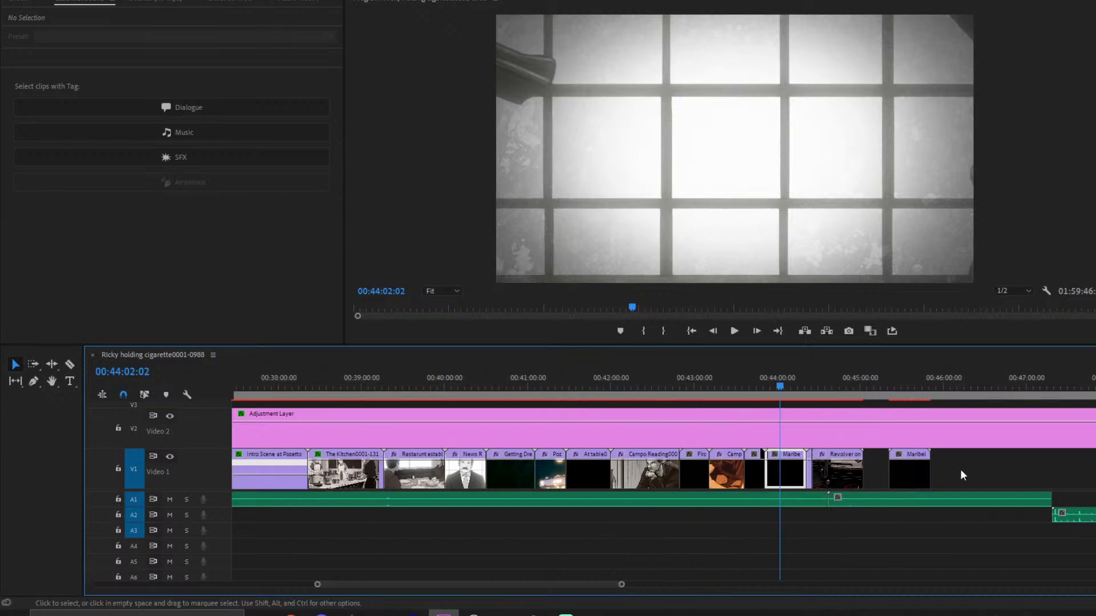
- Move the duplicated Maribel Execution clip back to the V1 gap after the Poker clip and preview it at 00:16:14:13
{"action": "left_click_drag", "start_coordinate": [920, 470], "coordinate": [168, 504]}
{"action": "left_click_drag", "start_coordinate": [749, 465], "coordinate": [573, 469]}
{"action": "left_click", "coordinate": [567, 379]}
{"action": "left_click", "coordinate": [539, 379]}
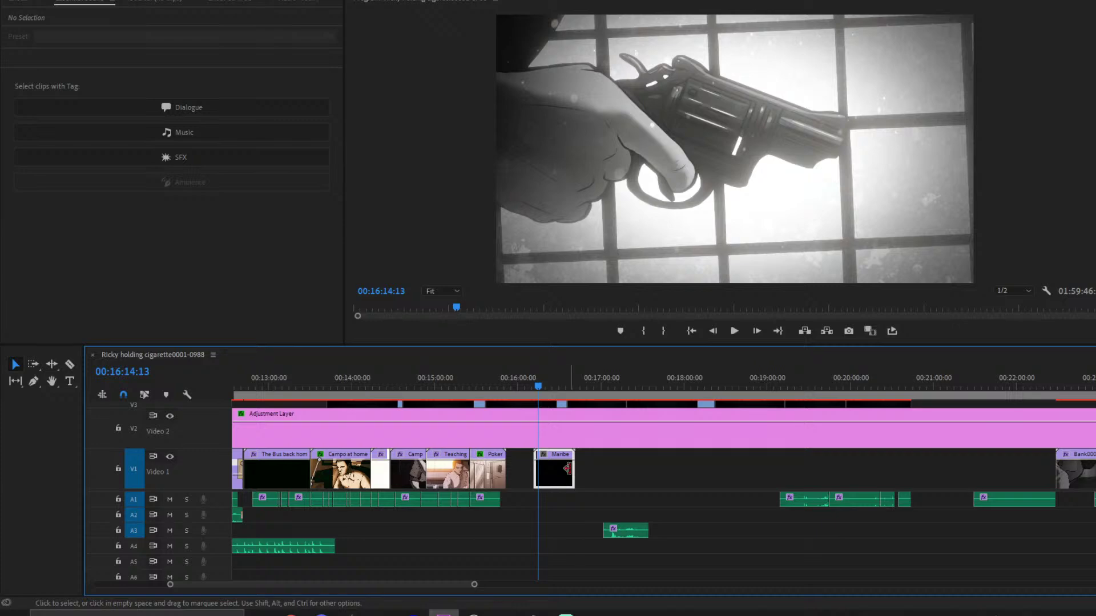
- Shorten the end of the duplicated Maribel Execution clip and move it to about 00:03:26, in the V1 gap before the Intro Scene clip
{"action": "left_click_drag", "start_coordinate": [563, 468], "coordinate": [548, 473]}
{"action": "scroll", "coordinate": [544, 478], "scroll_direction": "up", "scroll_amount": 3}
{"action": "scroll", "coordinate": [669, 526], "scroll_direction": "up", "scroll_amount": 8}
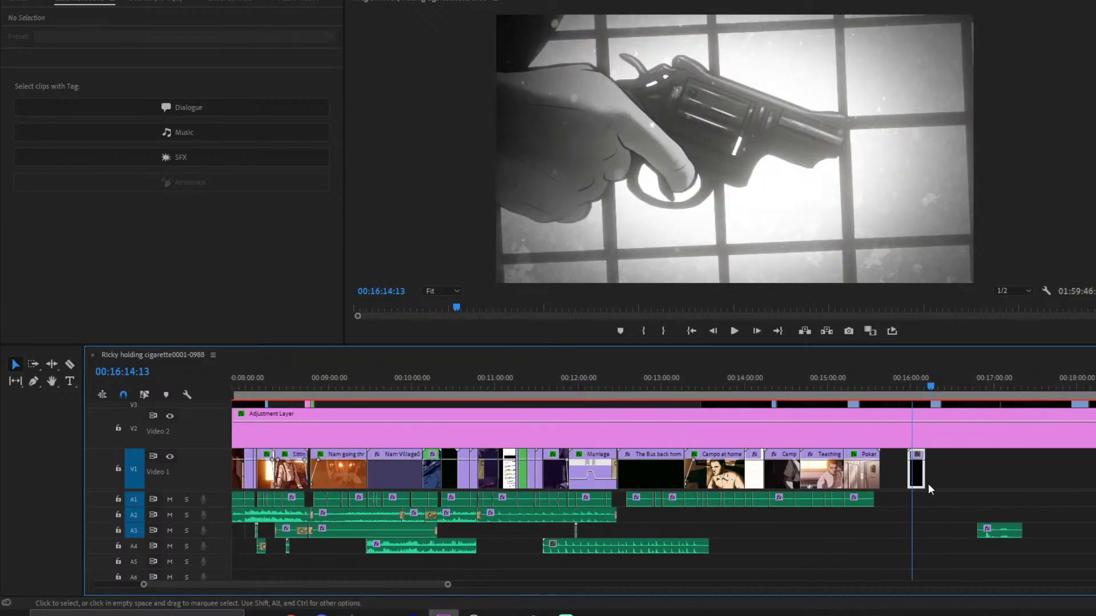
{"action": "scroll", "coordinate": [977, 489], "scroll_direction": "up", "scroll_amount": 1}
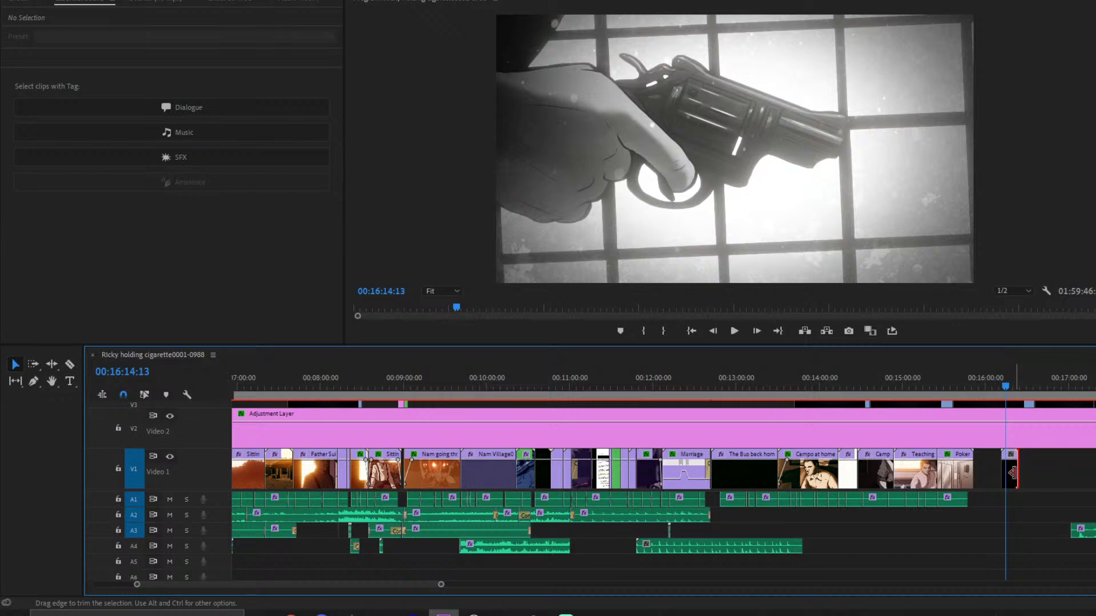
{"action": "left_click_drag", "start_coordinate": [1009, 474], "coordinate": [454, 490]}
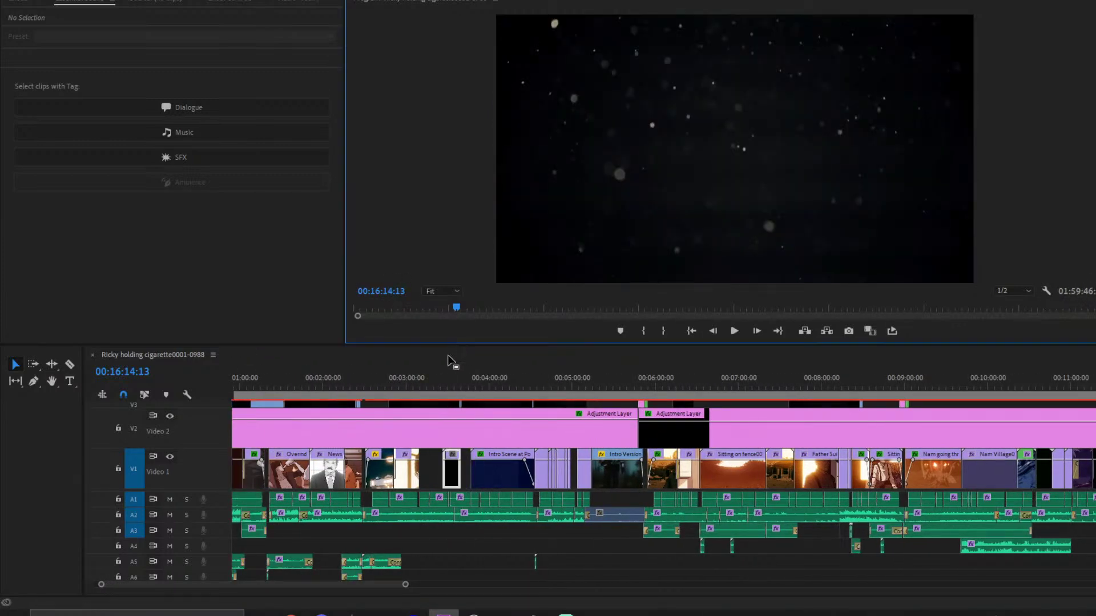
- Preview the Maribel Execution copy at 00:03:35:11 and trim its end so the clip lasts about 3 seconds
{"action": "left_click", "coordinate": [455, 385]}
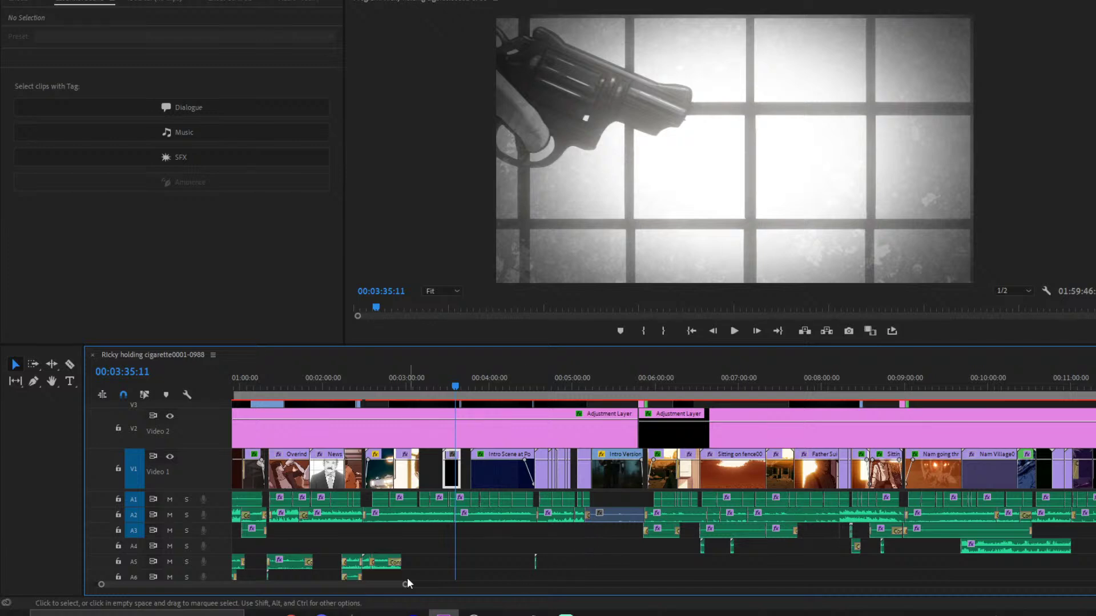
{"action": "left_click_drag", "start_coordinate": [405, 586], "coordinate": [254, 585]}
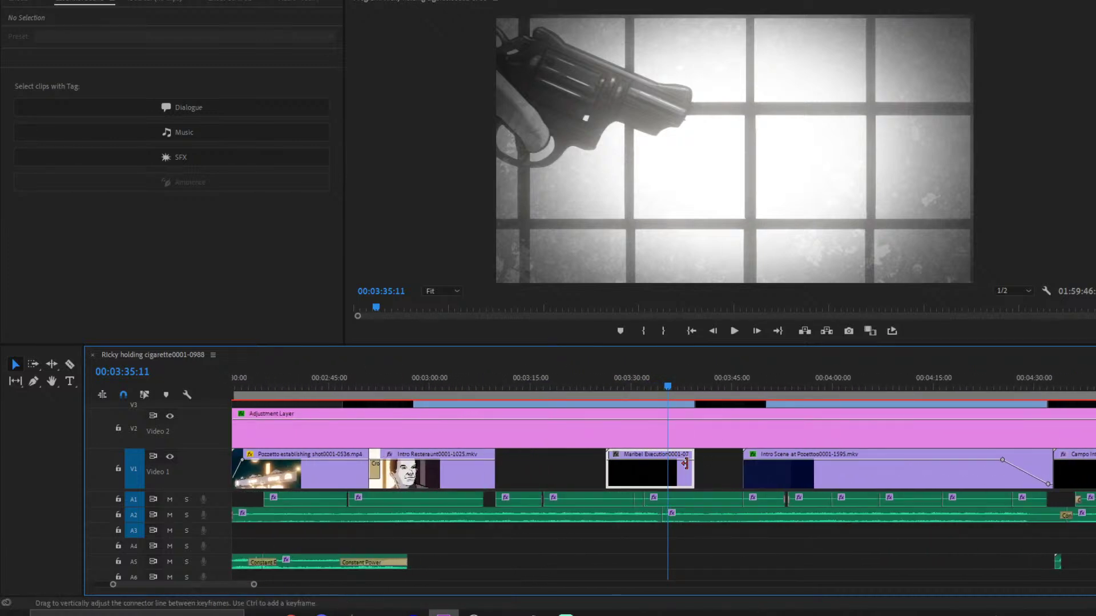
{"action": "left_click_drag", "start_coordinate": [688, 469], "coordinate": [626, 469]}
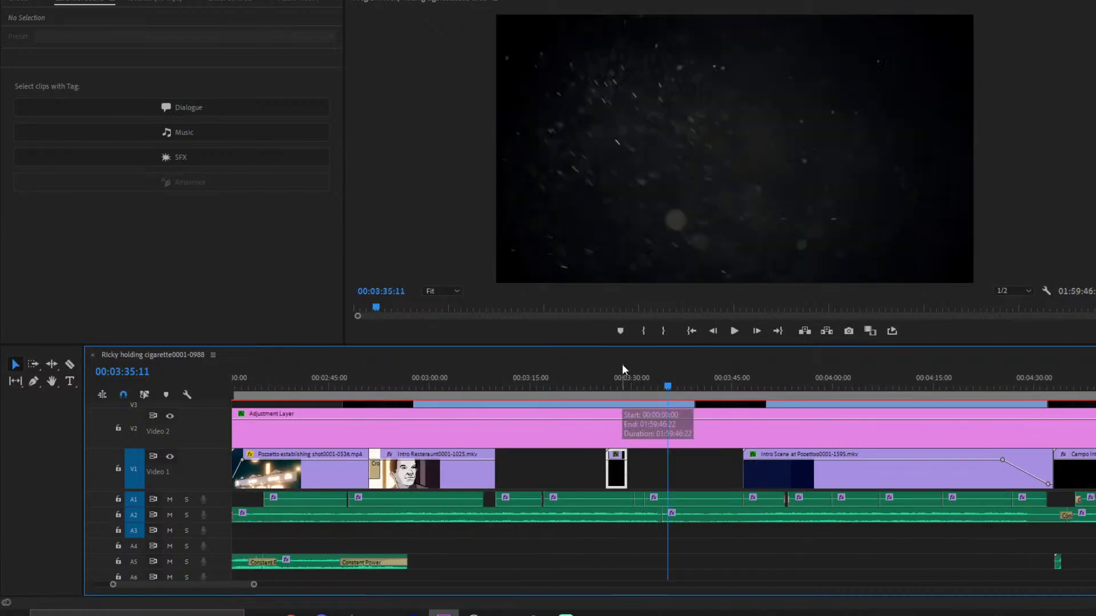
{"action": "left_click", "coordinate": [622, 364]}
- Move the trimmed Maribel Execution clip into the V1 gap around 00:05:00:13, directly after the First Kill clip
{"action": "scroll", "coordinate": [599, 471], "scroll_direction": "down", "scroll_amount": 5}
{"action": "left_click", "coordinate": [926, 385]}
{"action": "left_click_drag", "start_coordinate": [926, 386], "coordinate": [977, 386]}
{"action": "left_click", "coordinate": [957, 499]}
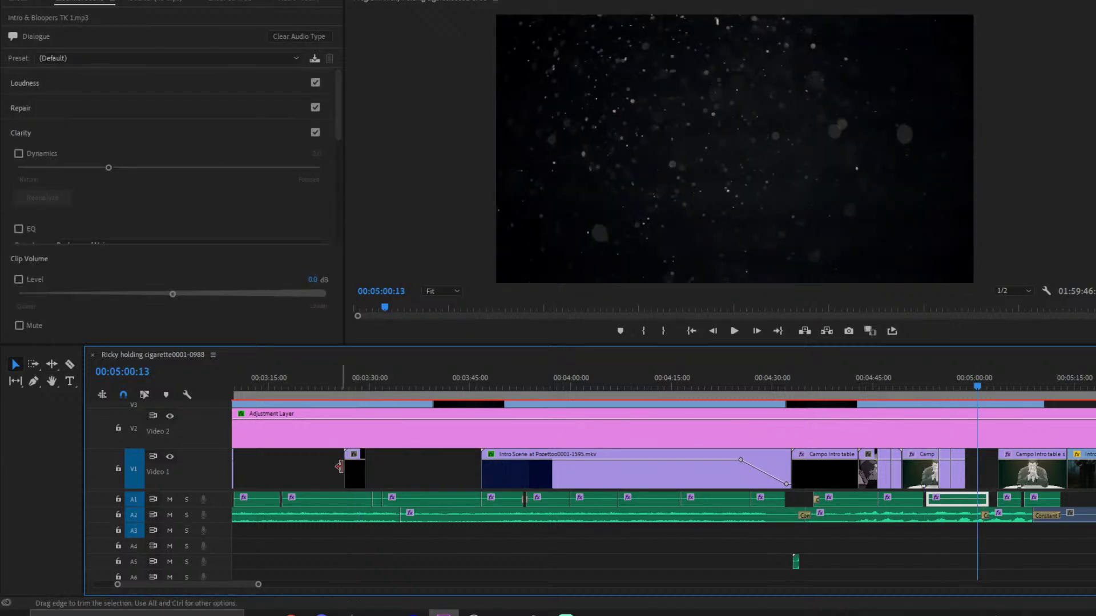
{"action": "left_click_drag", "start_coordinate": [359, 478], "coordinate": [985, 483]}
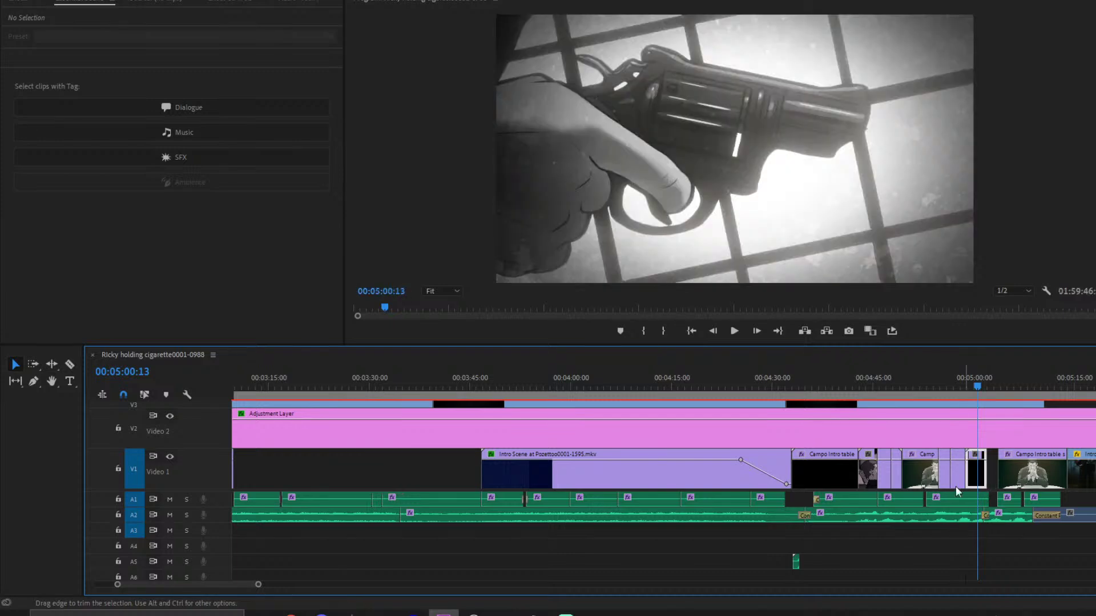
- Extend the end of the Maribel Execution clip to meet the following Campo Intro table shot, and scrub back to 00:04:59:18 to check it
{"action": "scroll", "coordinate": [843, 466], "scroll_direction": "up", "scroll_amount": 3}
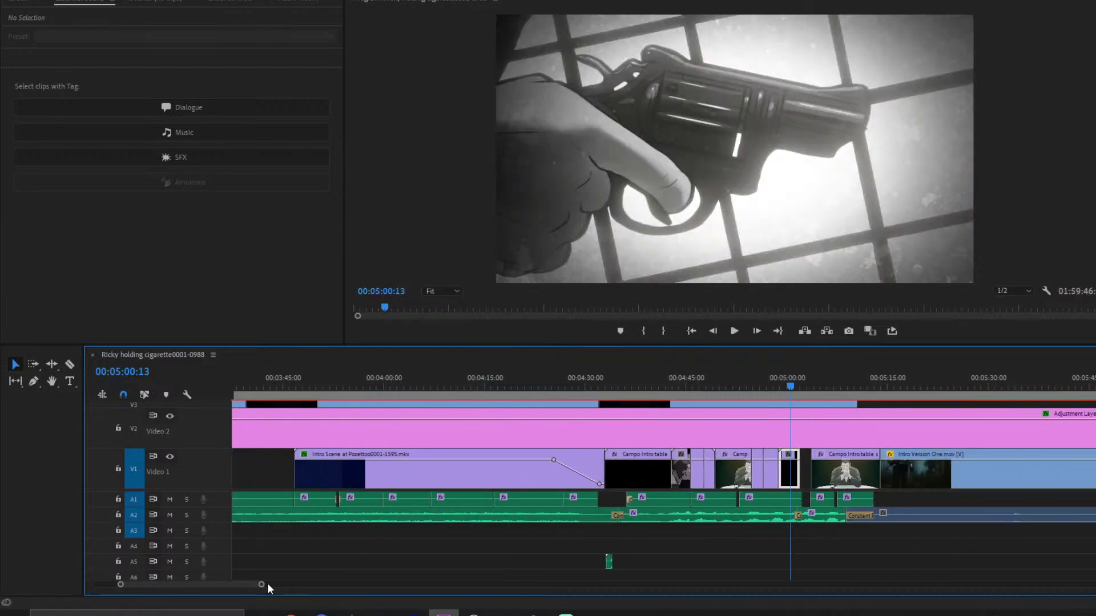
{"action": "left_click_drag", "start_coordinate": [264, 584], "coordinate": [231, 583]}
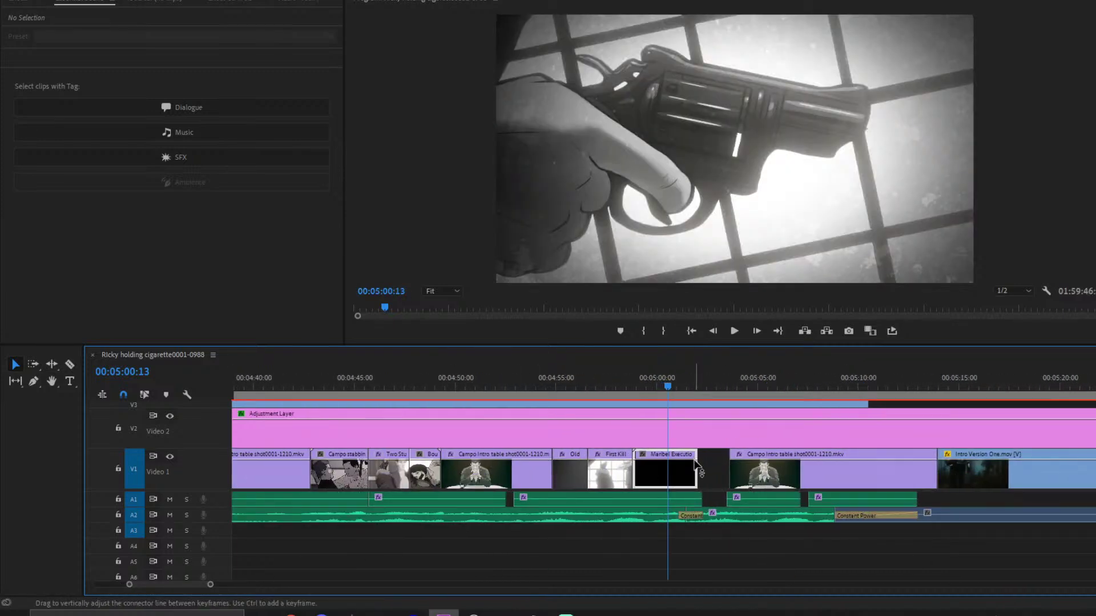
{"action": "left_click_drag", "start_coordinate": [697, 471], "coordinate": [728, 472]}
{"action": "left_click_drag", "start_coordinate": [699, 382], "coordinate": [653, 377]}
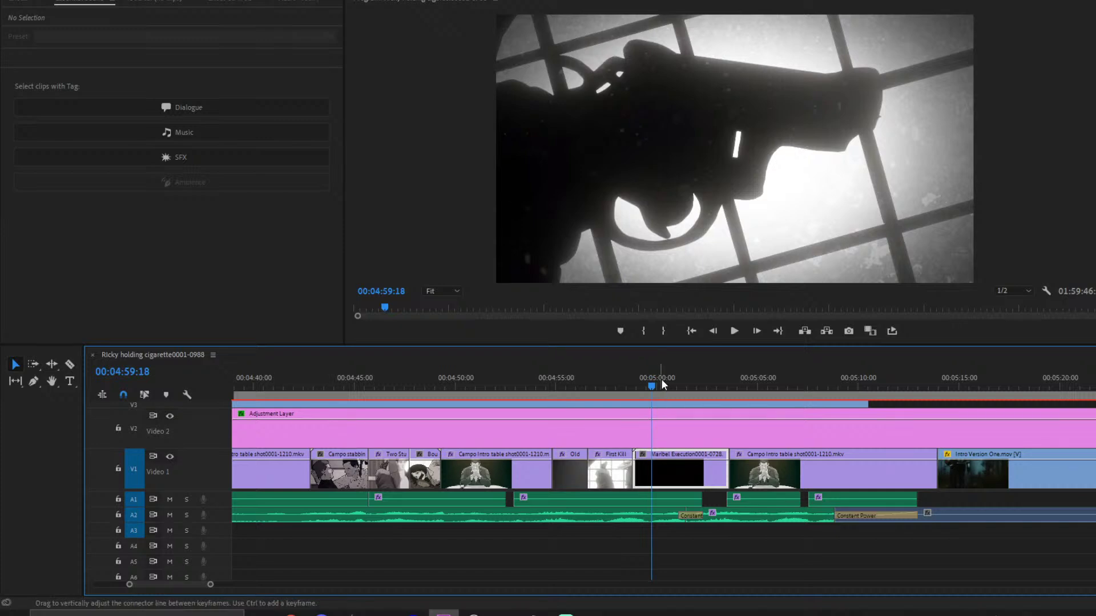
- Split the Maribel Execution clip on V1 at 00:05:00:12 and shorten the end of its second part
{"action": "left_click", "coordinate": [666, 380]}
{"action": "key", "text": "ctrl+k"}
{"action": "left_click_drag", "start_coordinate": [727, 471], "coordinate": [695, 471]}
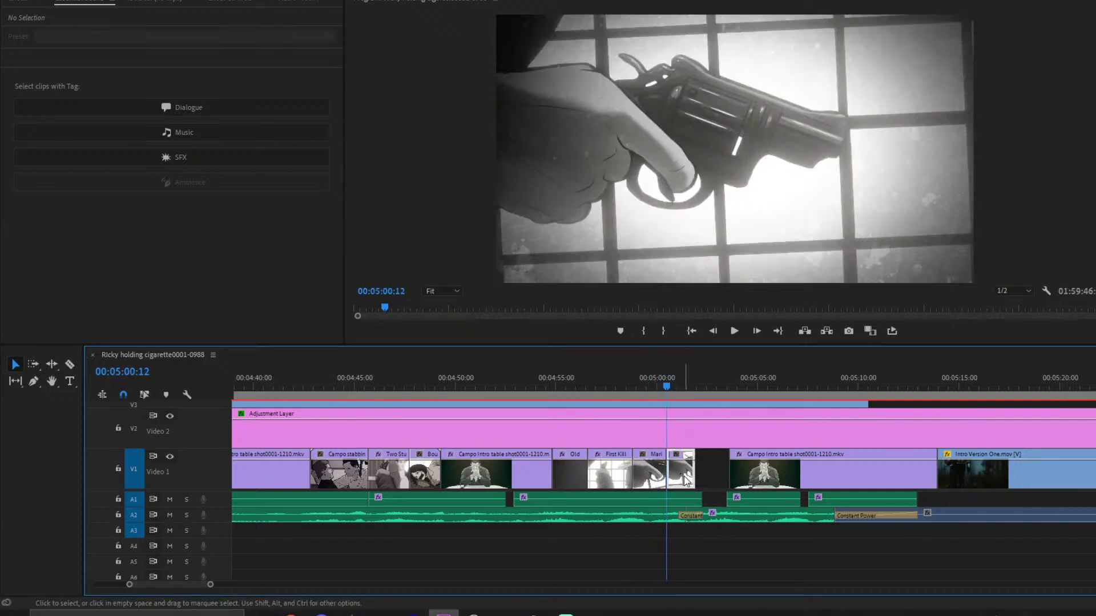
- Move the shortened second part of the Maribel Execution clip back into the V1 gap before the Intro Scene clip
{"action": "scroll", "coordinate": [683, 477], "scroll_direction": "up", "scroll_amount": 5}
{"action": "scroll", "coordinate": [904, 485], "scroll_direction": "up", "scroll_amount": 2}
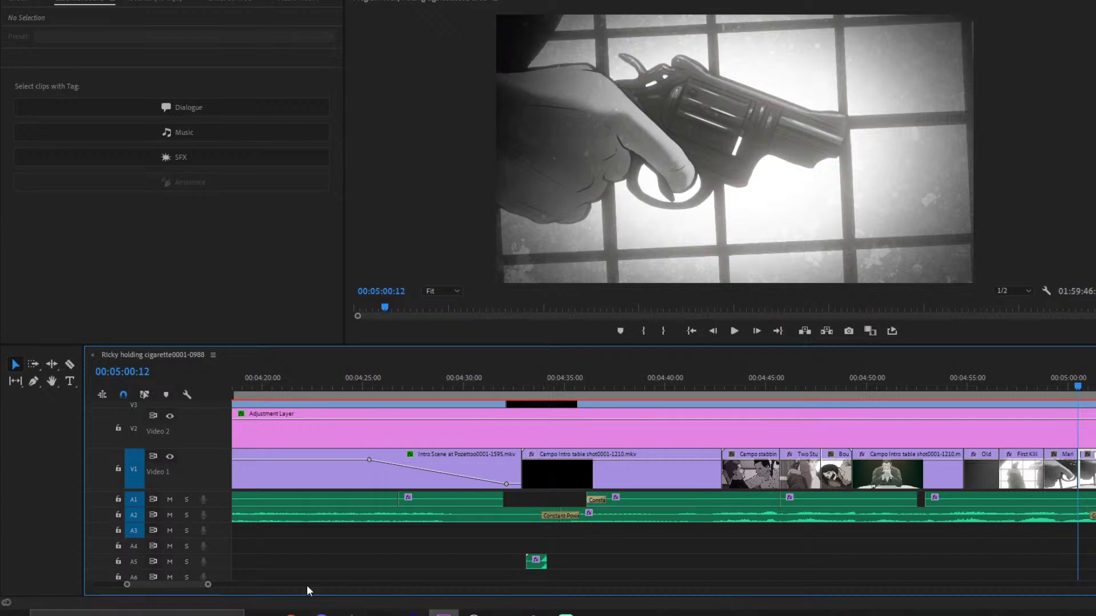
{"action": "left_click_drag", "start_coordinate": [217, 583], "coordinate": [309, 584]}
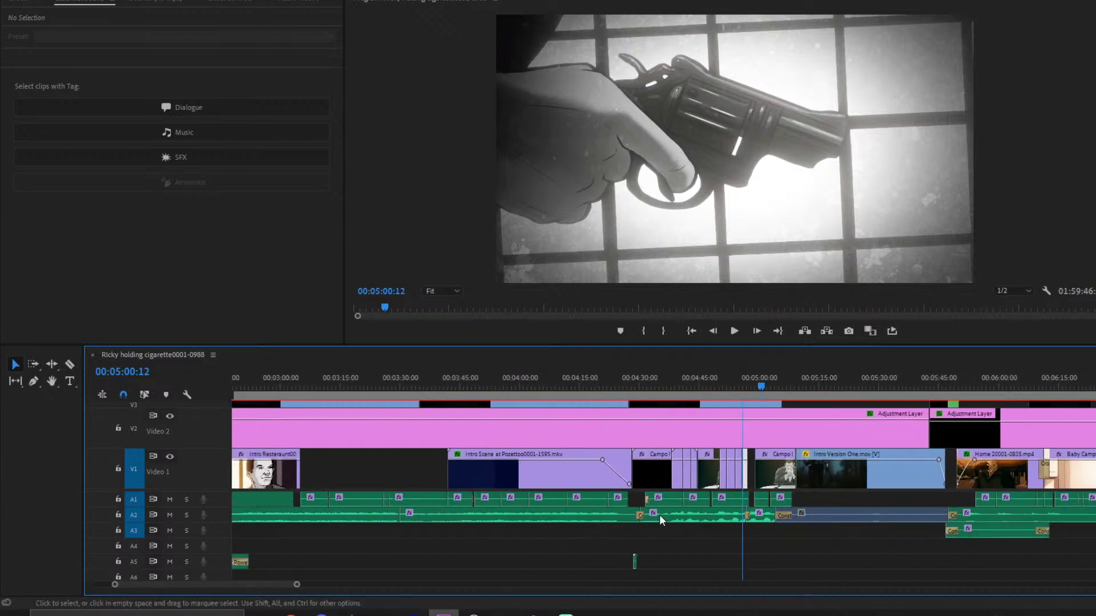
{"action": "scroll", "coordinate": [796, 471], "scroll_direction": "up", "scroll_amount": 2}
{"action": "left_click_drag", "start_coordinate": [782, 478], "coordinate": [466, 464]}
- Split the Maribel Execution footage at 00:03:38:20, move the part after the cut to the V1 gap near 00:05:00, and delete the rest
{"action": "left_click_drag", "start_coordinate": [418, 374], "coordinate": [454, 380]}
{"action": "key", "text": "ctrl+k"}
{"action": "left_click_drag", "start_coordinate": [462, 471], "coordinate": [787, 471]}
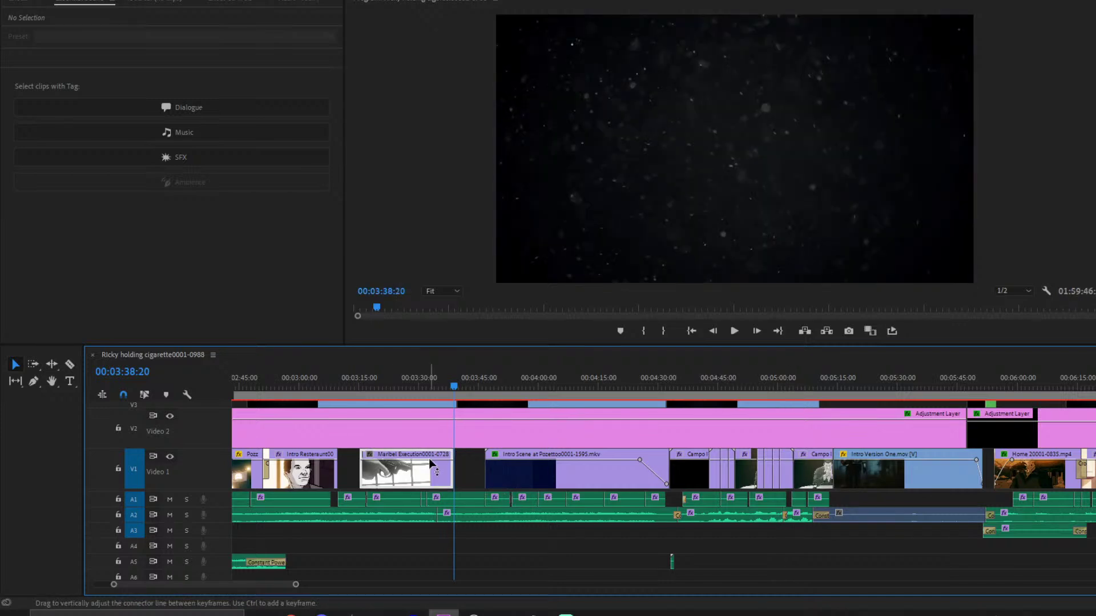
{"action": "key", "text": "Delete"}
- Examine the Maribel Execution shots placed after the First Kill clip, scrubbing from 00:05:00:01 to 00:05:03:01
{"action": "left_click", "coordinate": [781, 386]}
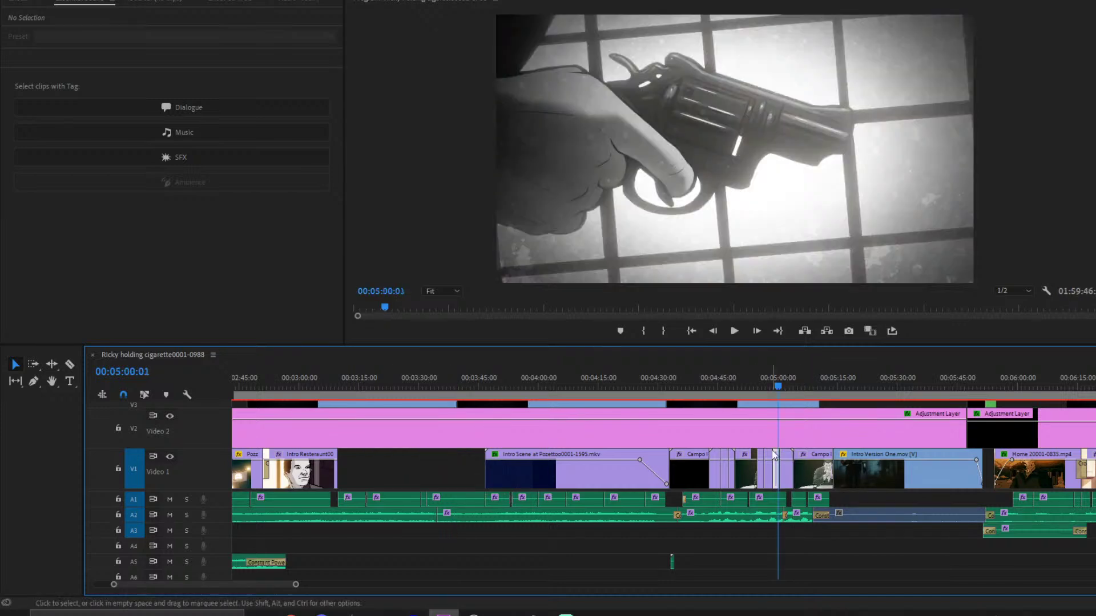
{"action": "scroll", "coordinate": [300, 584], "scroll_direction": "down", "scroll_amount": 3}
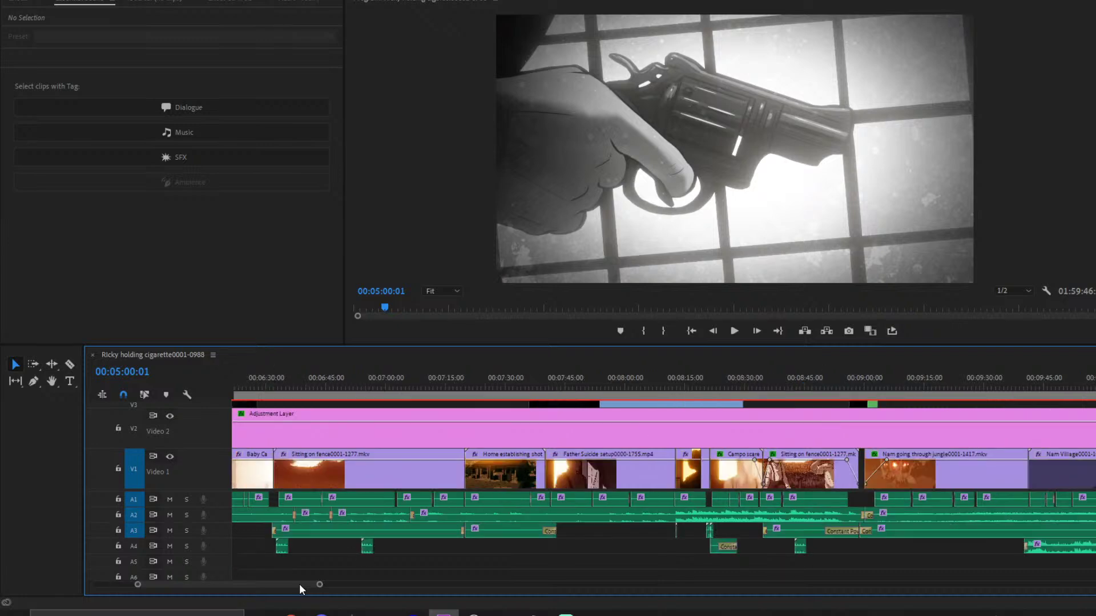
{"action": "scroll", "coordinate": [489, 542], "scroll_direction": "down", "scroll_amount": 2}
{"action": "left_click_drag", "start_coordinate": [390, 533], "coordinate": [313, 531]}
{"action": "scroll", "coordinate": [513, 451], "scroll_direction": "down", "scroll_amount": 2}
{"action": "left_click_drag", "start_coordinate": [559, 386], "coordinate": [657, 368]}
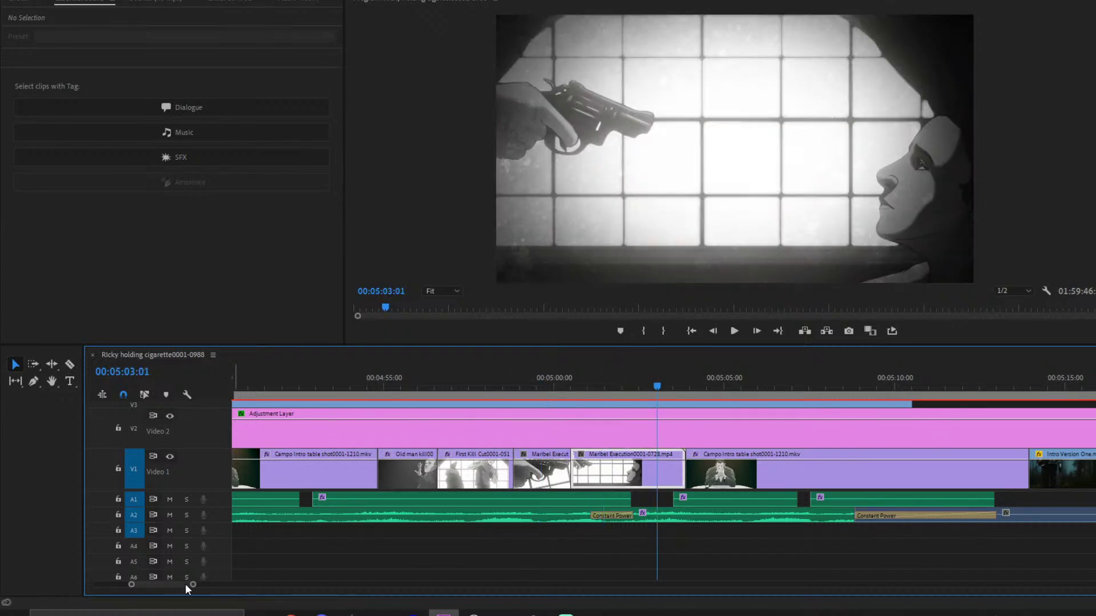
- Move the second Maribel Execution clip to the V1 gap near 00:03:28 and extend it to expose the earlier footage
{"action": "left_click_drag", "start_coordinate": [193, 584], "coordinate": [303, 584]}
{"action": "scroll", "coordinate": [632, 452], "scroll_direction": "up", "scroll_amount": 3}
{"action": "left_click_drag", "start_coordinate": [793, 478], "coordinate": [440, 468]}
{"action": "left_click", "coordinate": [439, 391]}
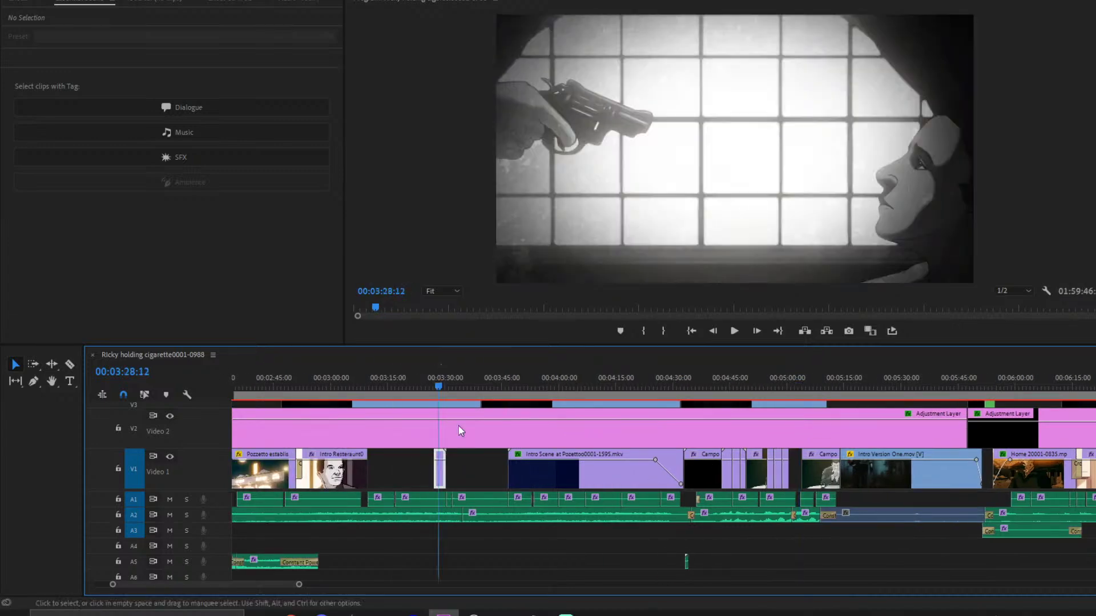
{"action": "left_click_drag", "start_coordinate": [436, 476], "coordinate": [368, 475]}
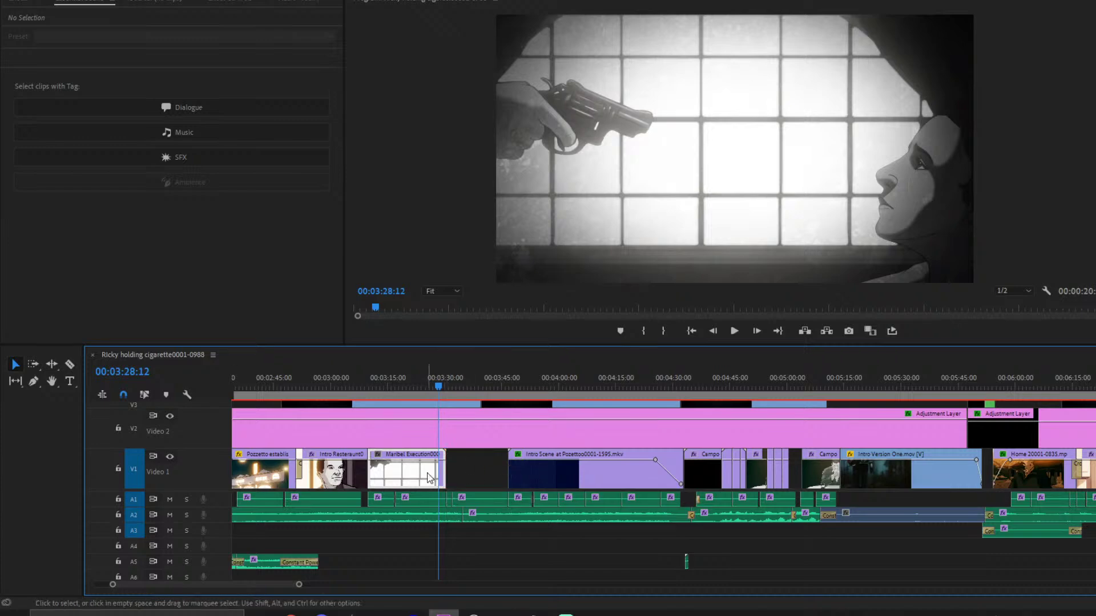
{"action": "left_click_drag", "start_coordinate": [439, 474], "coordinate": [474, 474]}
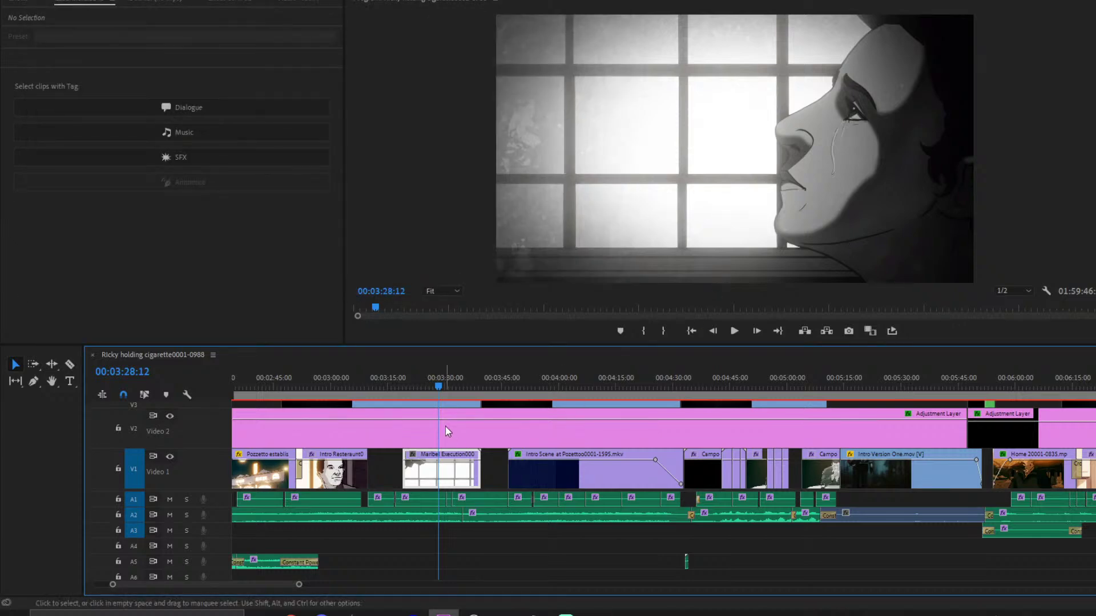
- Split the Maribel Execution clip at 00:03:26:17, shorten the part after the cut, and scrub back to 00:03:21:15
{"action": "left_click", "coordinate": [439, 388]}
{"action": "left_click_drag", "start_coordinate": [439, 389], "coordinate": [433, 391]}
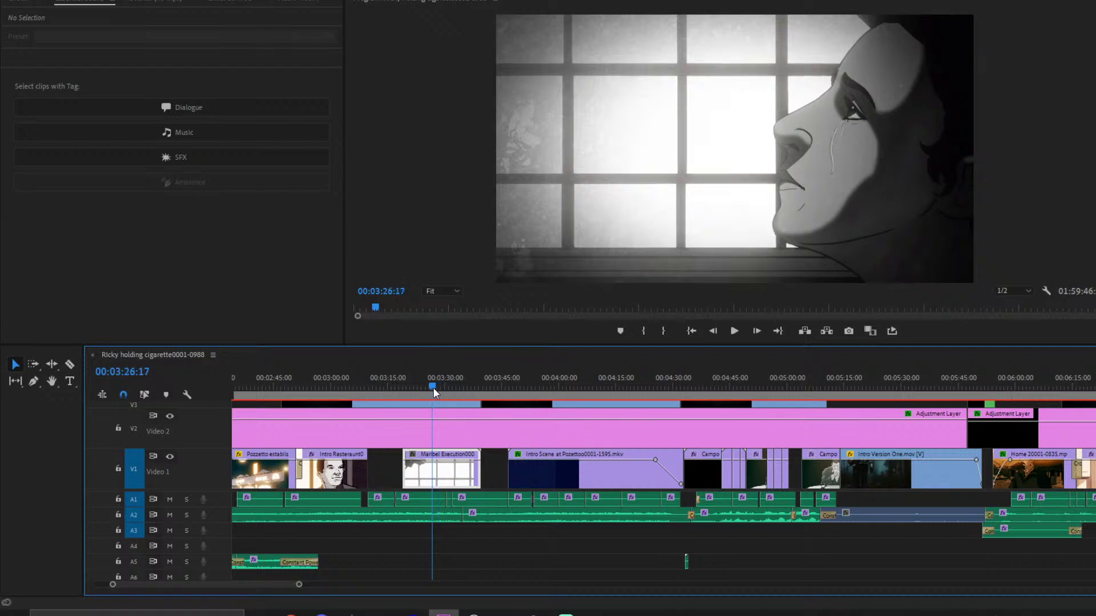
{"action": "key", "text": "ctrl+k"}
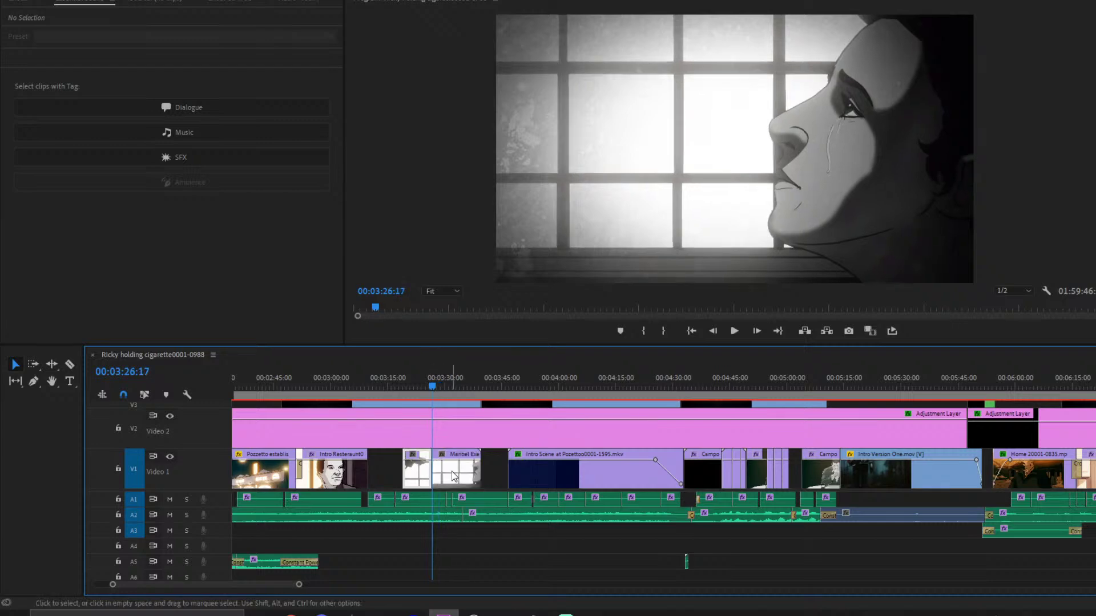
{"action": "left_click", "coordinate": [460, 386]}
{"action": "left_click_drag", "start_coordinate": [461, 385], "coordinate": [413, 393]}
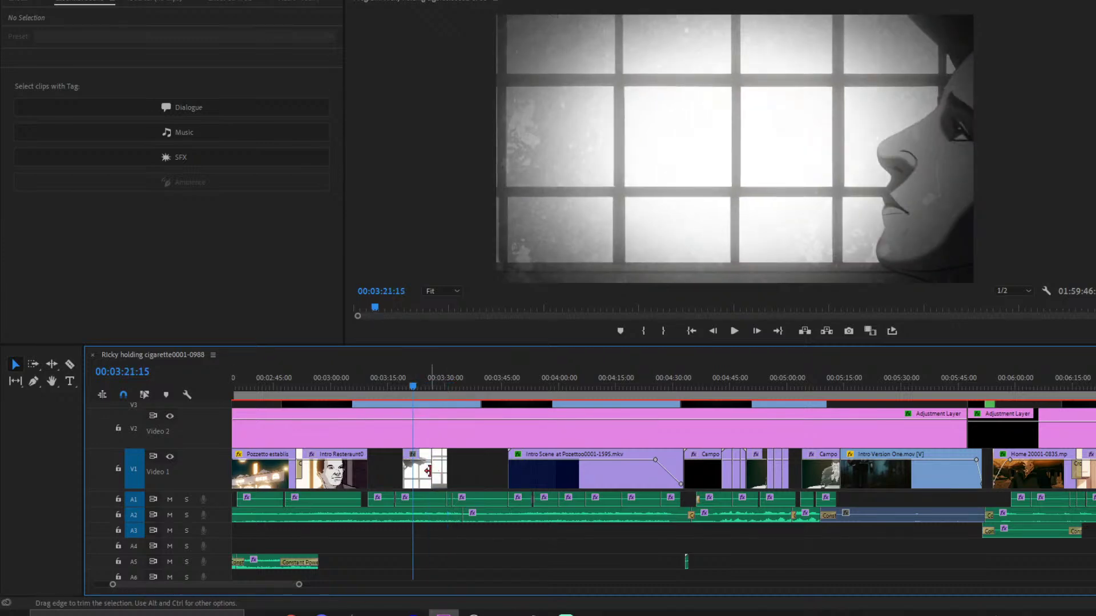
- Move the crying-face part after the 00:03:26:17 cut into the V1 gap following the gun close-up near 00:05:00
{"action": "left_click", "coordinate": [800, 391]}
{"action": "left_click", "coordinate": [783, 389]}
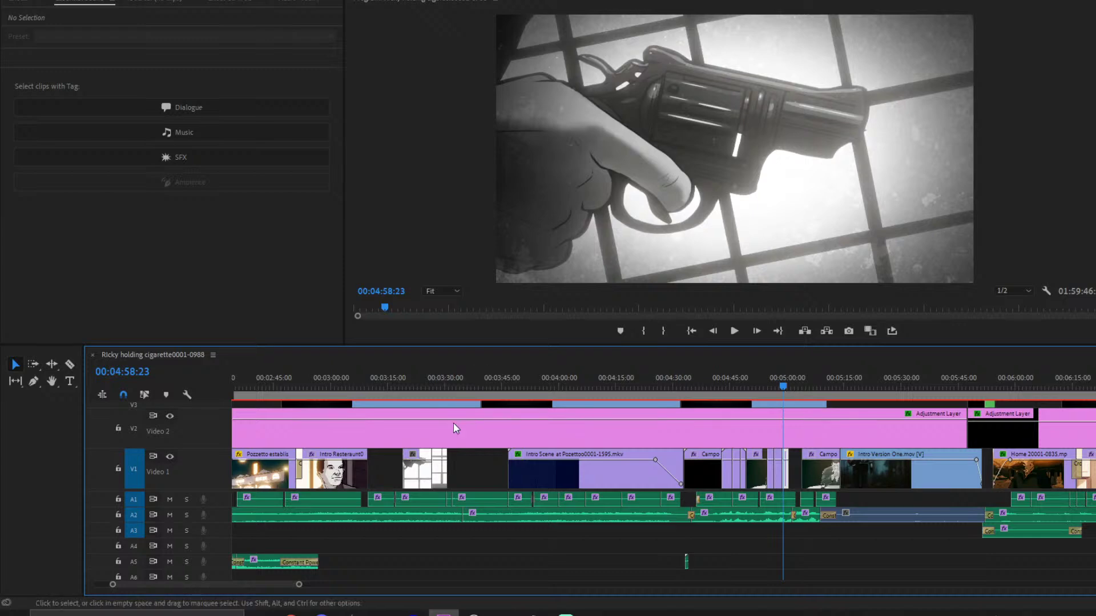
{"action": "left_click", "coordinate": [433, 394]}
{"action": "left_click_drag", "start_coordinate": [440, 481], "coordinate": [798, 482]}
- Extend the end of the remaining Maribel Execution clip, split it at 00:03:36:17, and delete the part before the cut
{"action": "left_click_drag", "start_coordinate": [433, 473], "coordinate": [570, 474]}
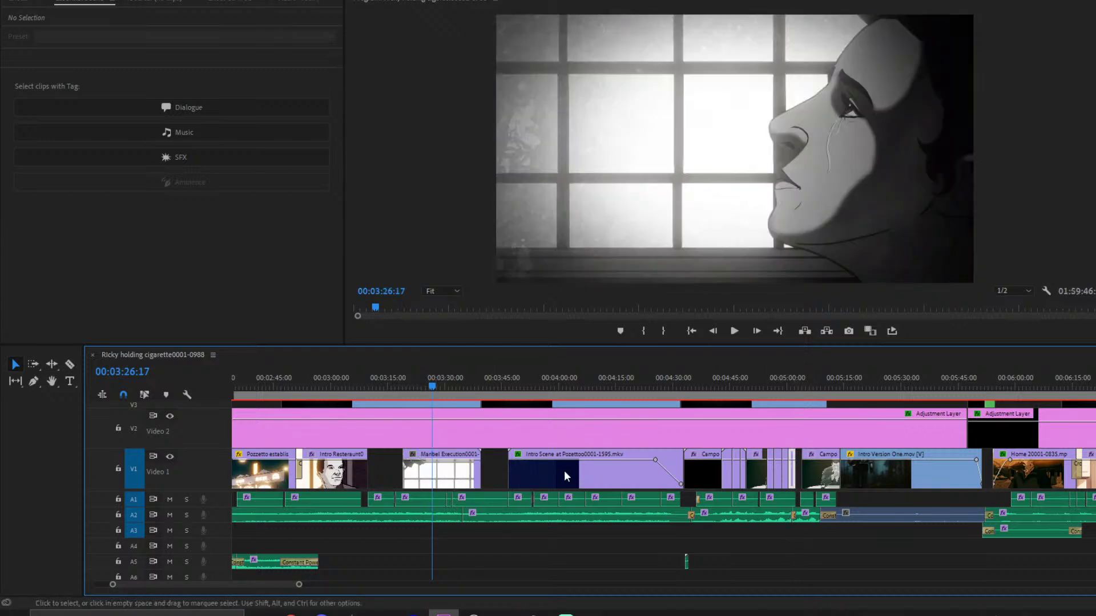
{"action": "left_click", "coordinate": [471, 385]}
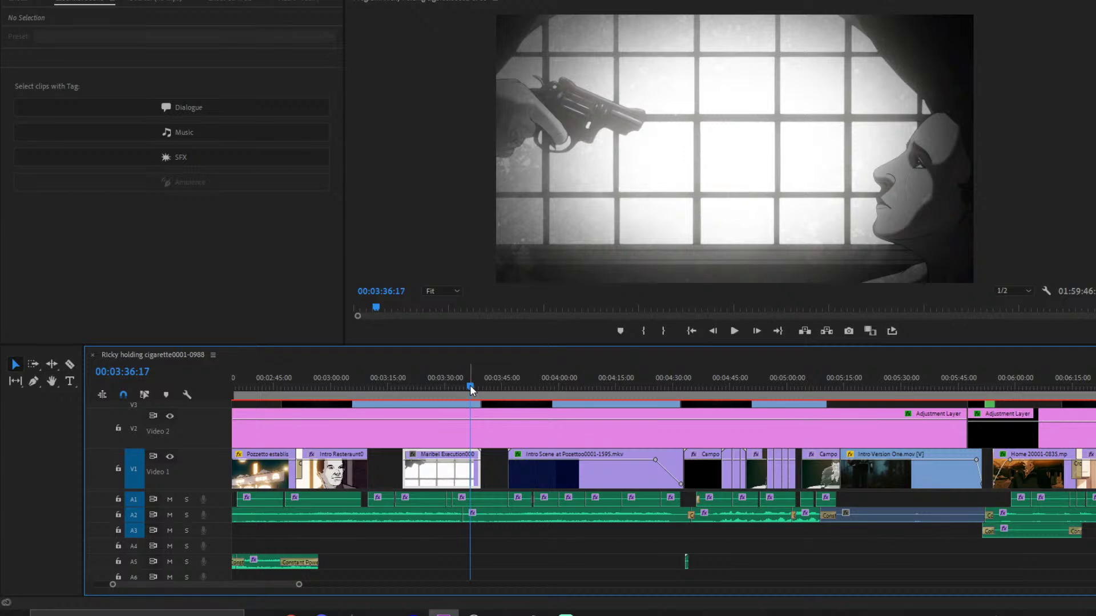
{"action": "key", "text": "ctrl+k"}
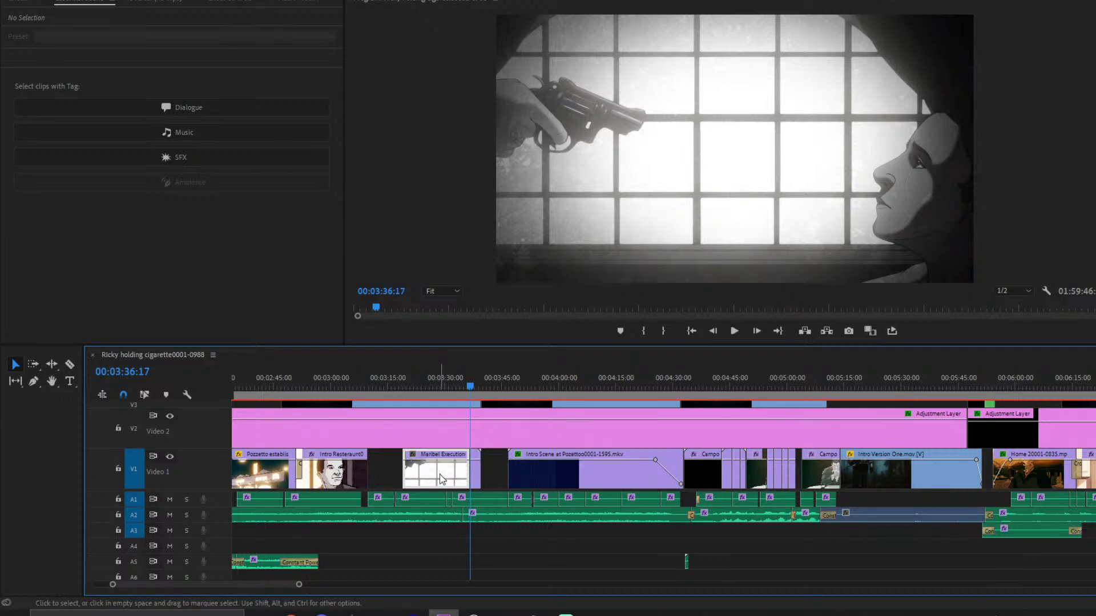
{"action": "left_click", "coordinate": [440, 476]}
{"action": "key", "text": "Delete"}
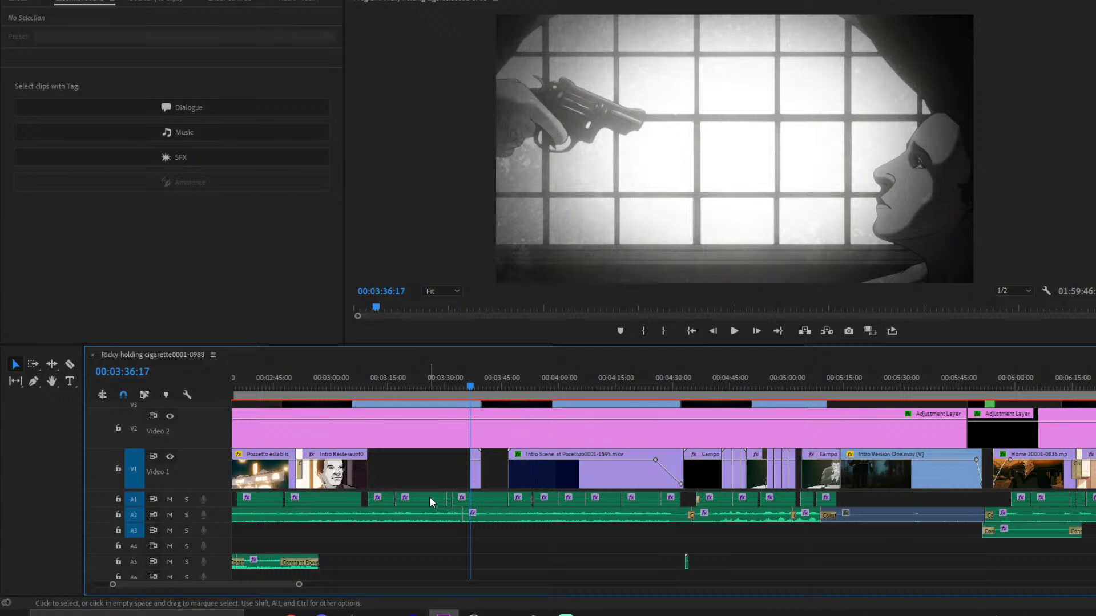
- Trim the start of the remaining Maribel Execution clip so it lasts about 1.6 seconds, and check it at 00:03:39:03
{"action": "left_click_drag", "start_coordinate": [292, 583], "coordinate": [183, 586]}
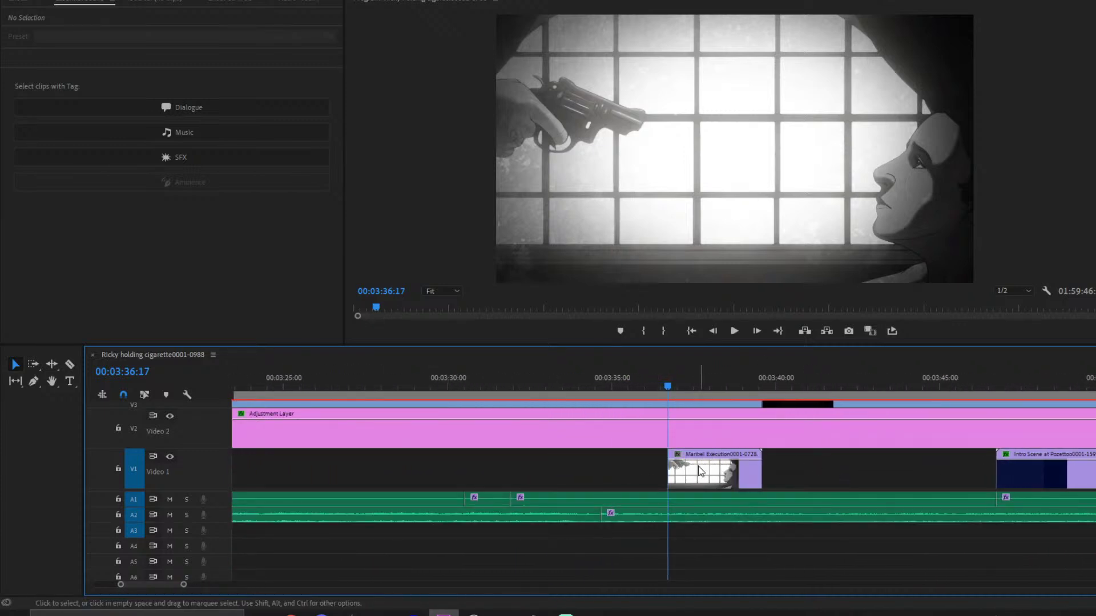
{"action": "left_click_drag", "start_coordinate": [675, 472], "coordinate": [710, 474]}
{"action": "scroll", "coordinate": [718, 494], "scroll_direction": "down", "scroll_amount": 3}
{"action": "left_click", "coordinate": [617, 389]}
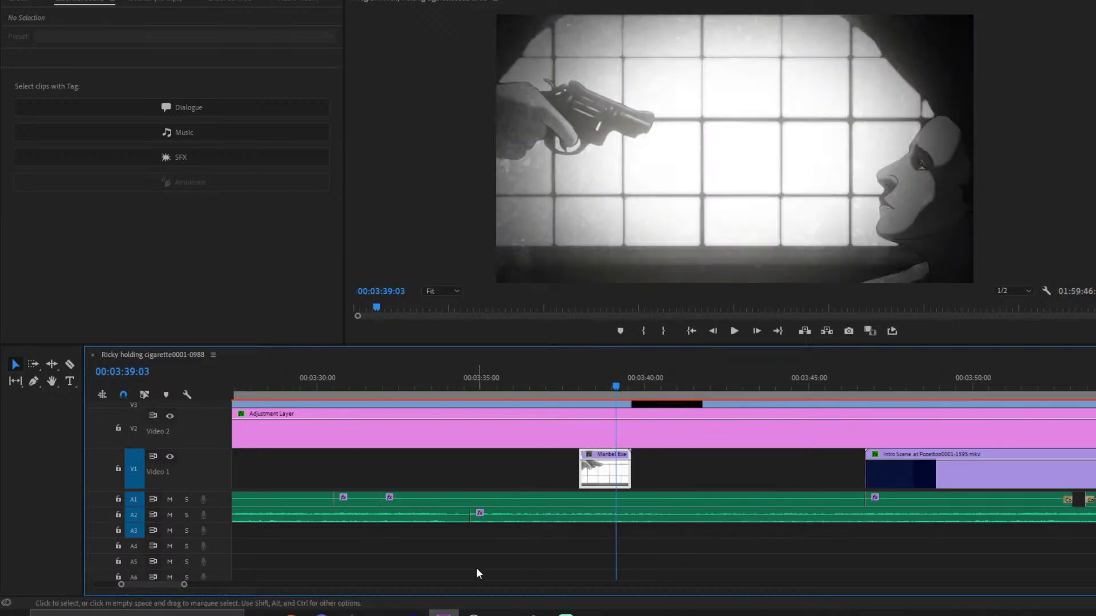
- Move the trimmed gun-and-face shot to V1 directly before the Campo Intro table shot, and scrub back to 00:04:58:03
{"action": "left_click_drag", "start_coordinate": [183, 586], "coordinate": [280, 586]}
{"action": "left_click_drag", "start_coordinate": [423, 483], "coordinate": [841, 490]}
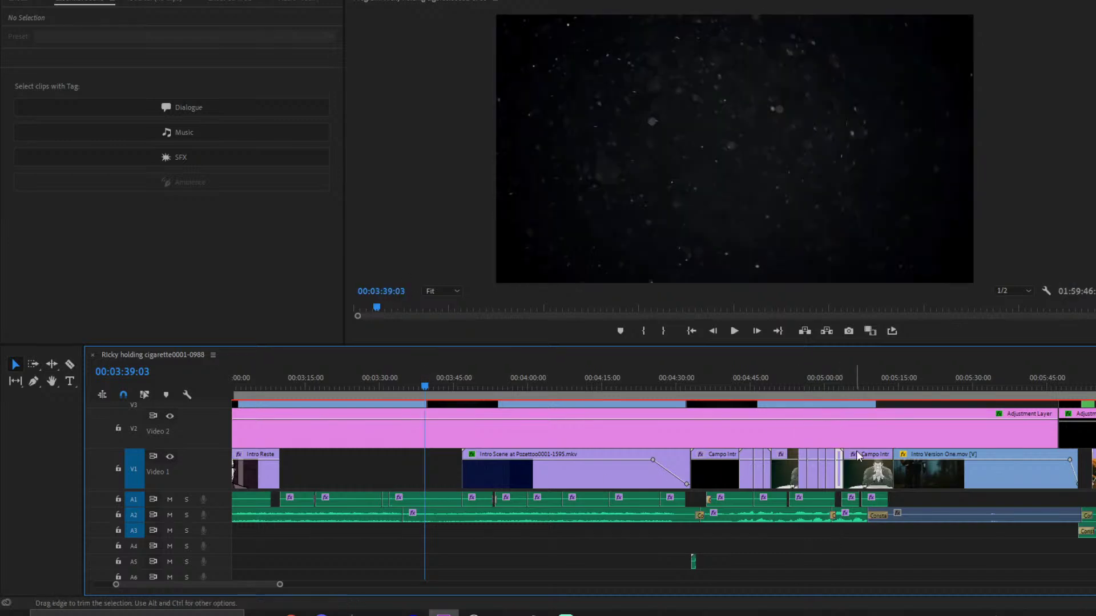
{"action": "left_click", "coordinate": [848, 380]}
{"action": "left_click_drag", "start_coordinate": [279, 586], "coordinate": [239, 592]}
{"action": "left_click_drag", "start_coordinate": [417, 389], "coordinate": [379, 389]}
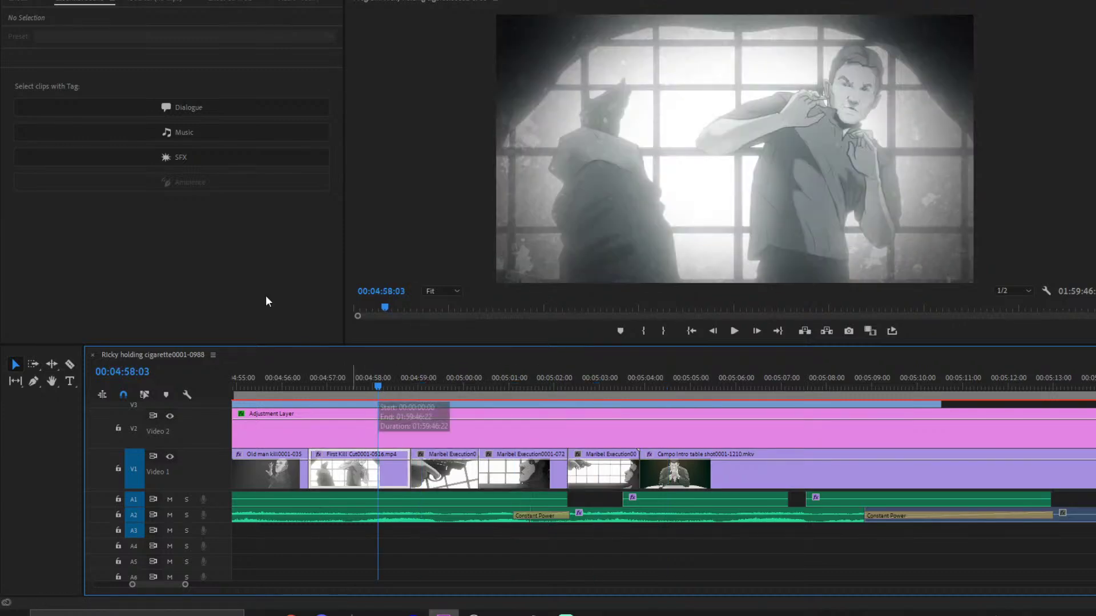
- Find the BCC Fast Film Glow Dissolve transition and apply it to the cuts between the First Kill and Maribel Execution clips
{"action": "left_click", "coordinate": [221, 5]}
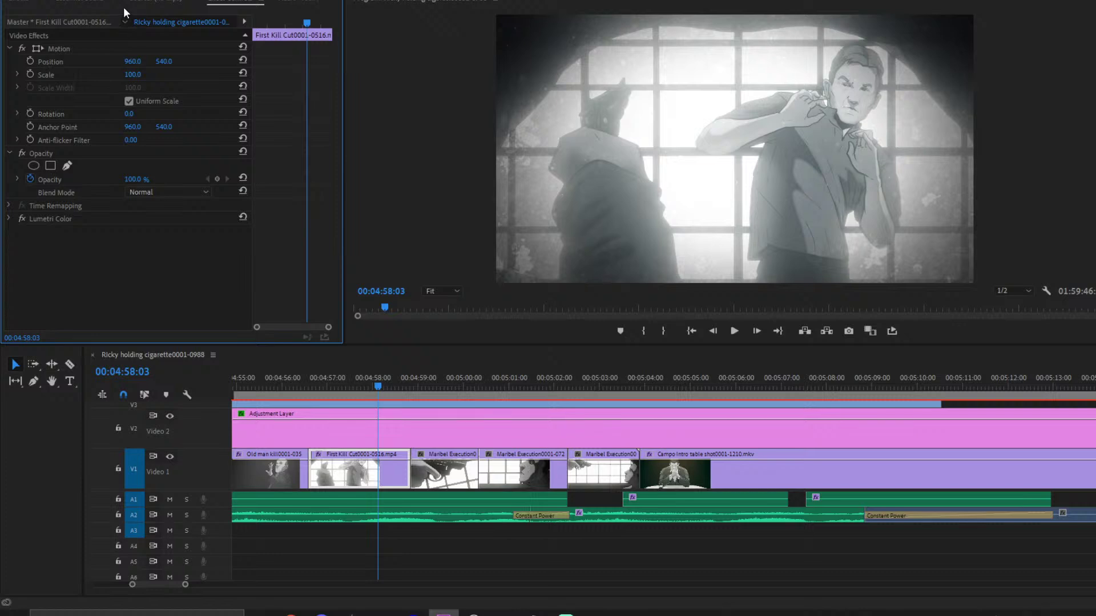
{"action": "key", "text": "shift+7"}
{"action": "type", "text": "tast film glow"}
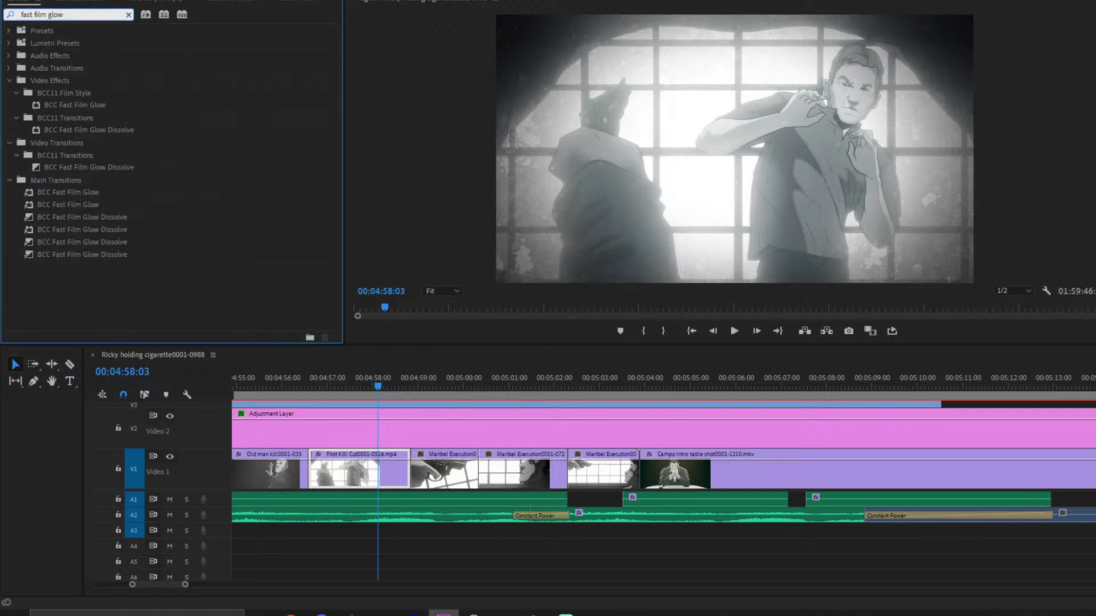
{"action": "left_click", "coordinate": [110, 128]}
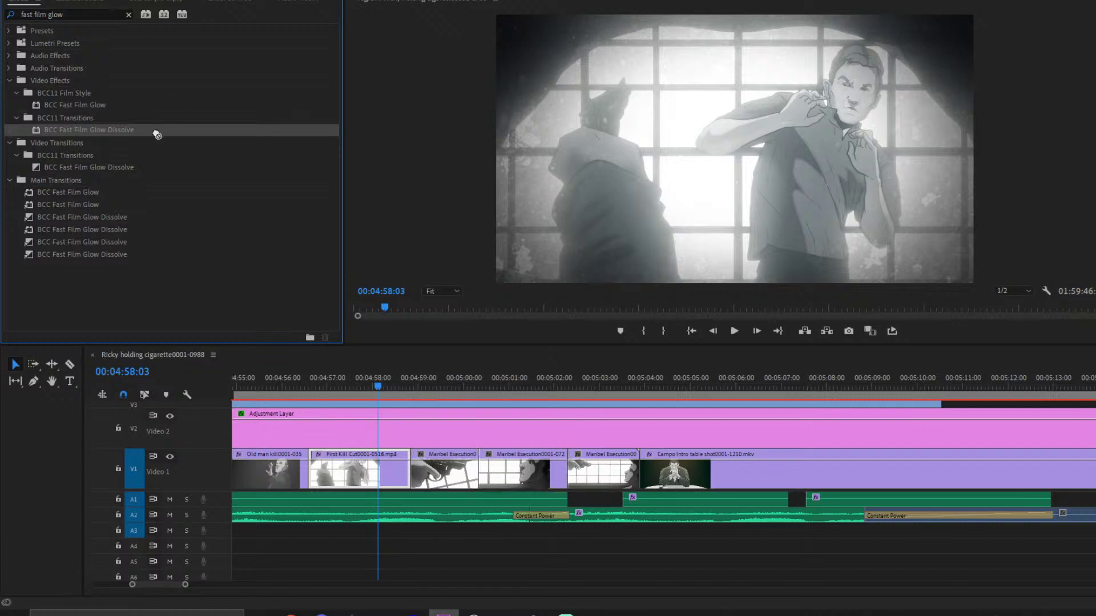
{"action": "left_click_drag", "start_coordinate": [97, 167], "coordinate": [411, 480]}
{"action": "left_click_drag", "start_coordinate": [126, 167], "coordinate": [576, 469]}
- Play back the glow dissolves across the First Kill and Maribel Execution shots, replaying from 00:04:58:15 and 00:05:00:00
{"action": "left_click", "coordinate": [103, 3]}
{"action": "key", "text": "space"}
{"action": "key", "text": "space"}
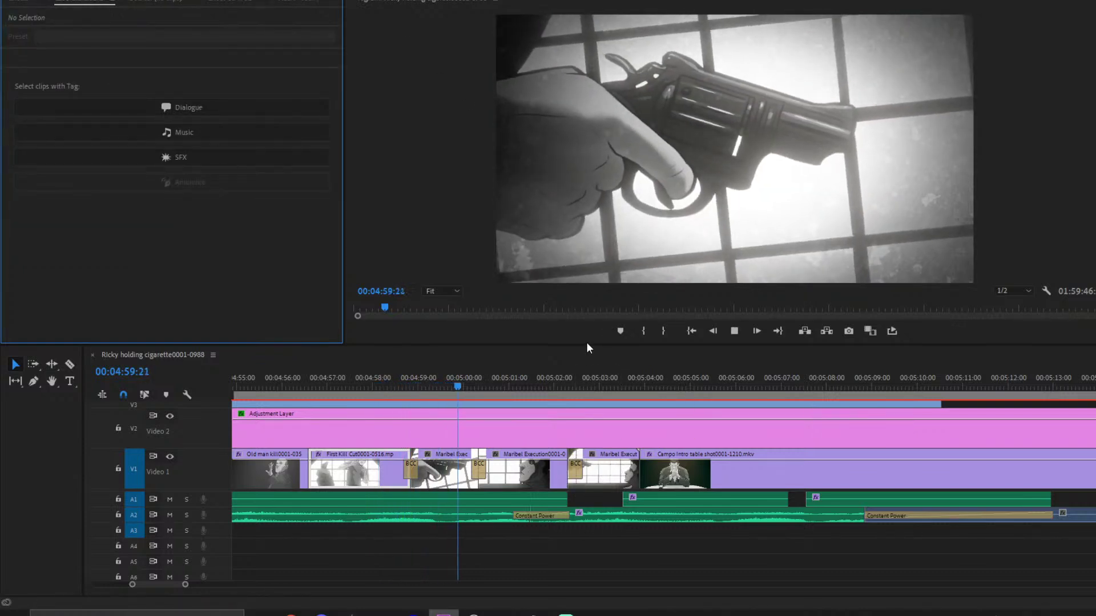
{"action": "left_click", "coordinate": [417, 468]}
{"action": "left_click", "coordinate": [403, 393]}
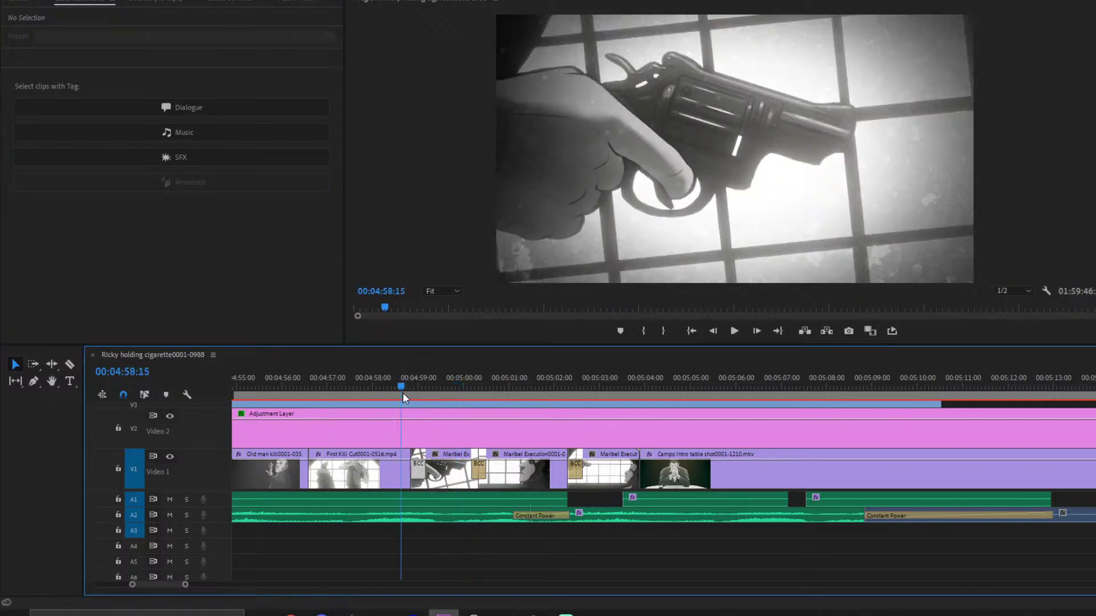
{"action": "key", "text": "space"}
{"action": "left_click", "coordinate": [403, 392]}
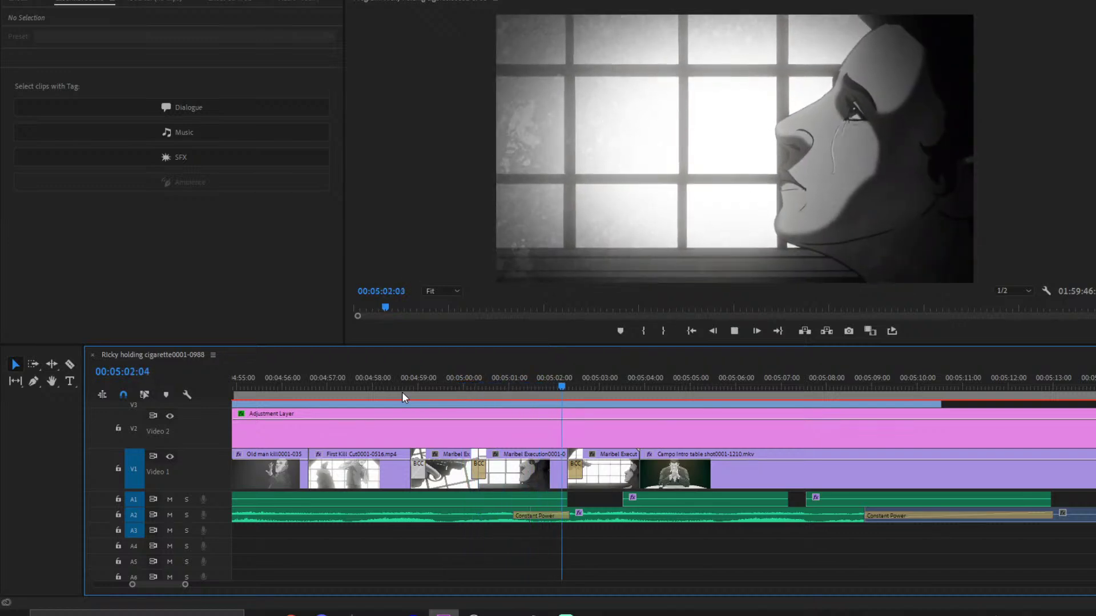
{"action": "key", "text": "space"}
{"action": "left_click", "coordinate": [464, 389]}
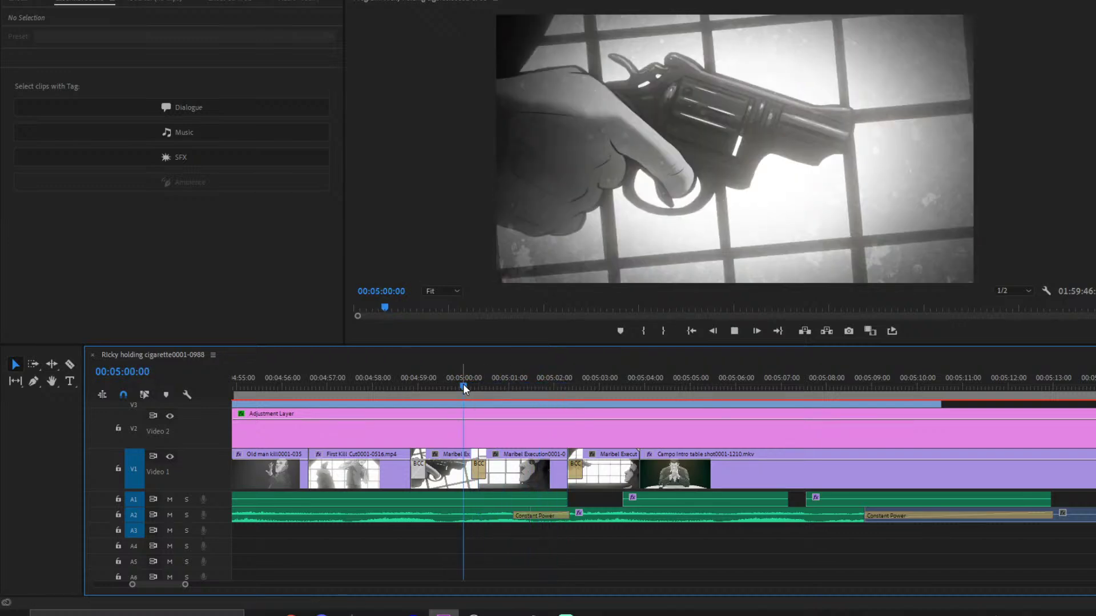
{"action": "key", "text": "space"}
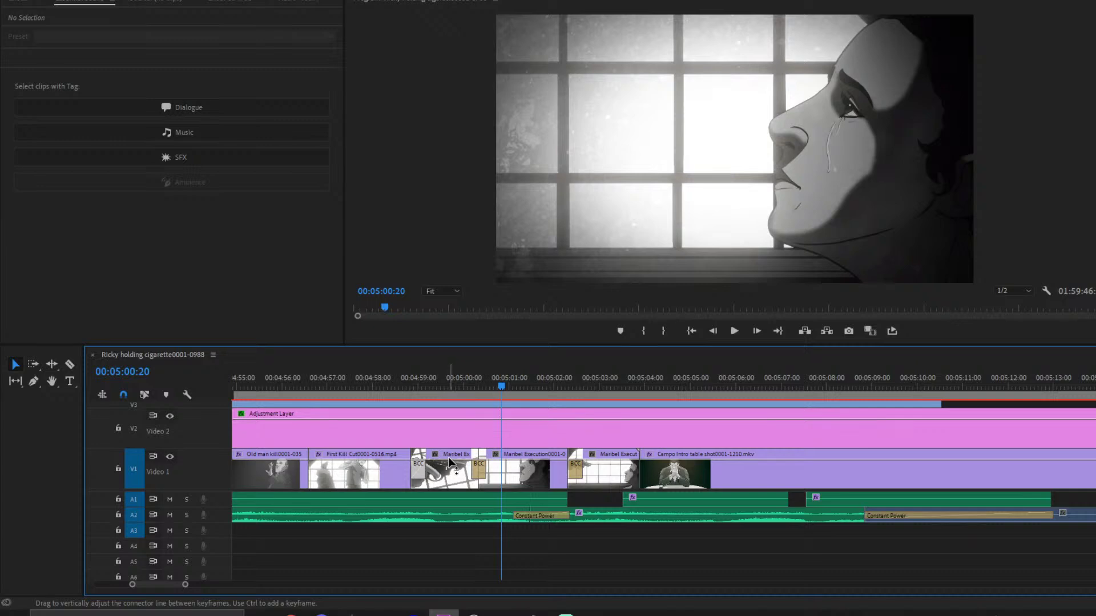
- Try to place the gun close-up over the following Maribel Execution shot near 00:05:01, and undo the last changes
{"action": "left_click_drag", "start_coordinate": [449, 453], "coordinate": [540, 462]}
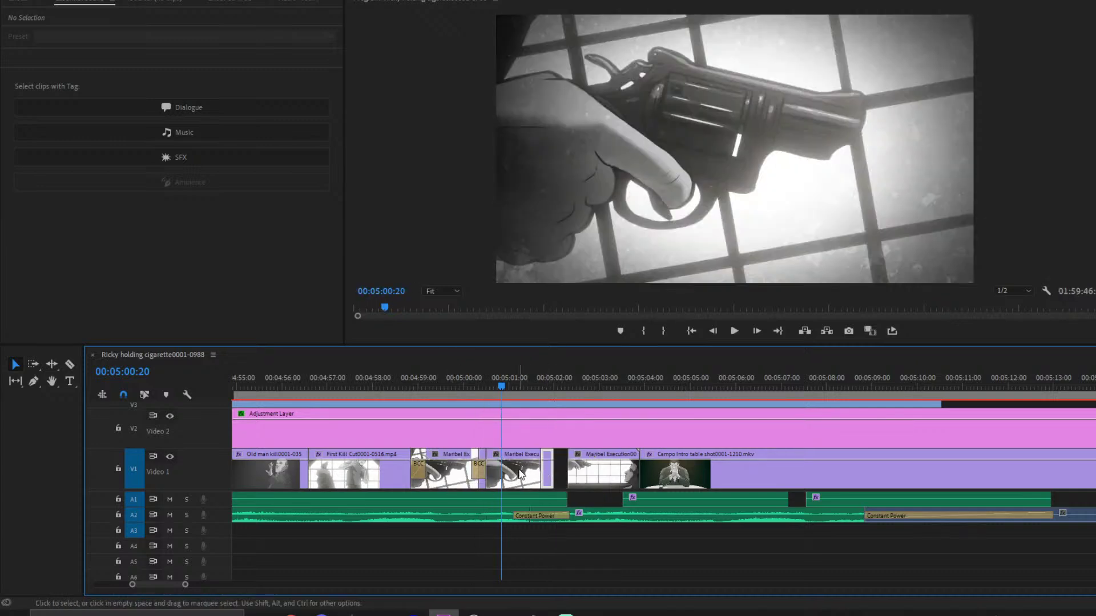
{"action": "key", "text": "ctrl+z"}
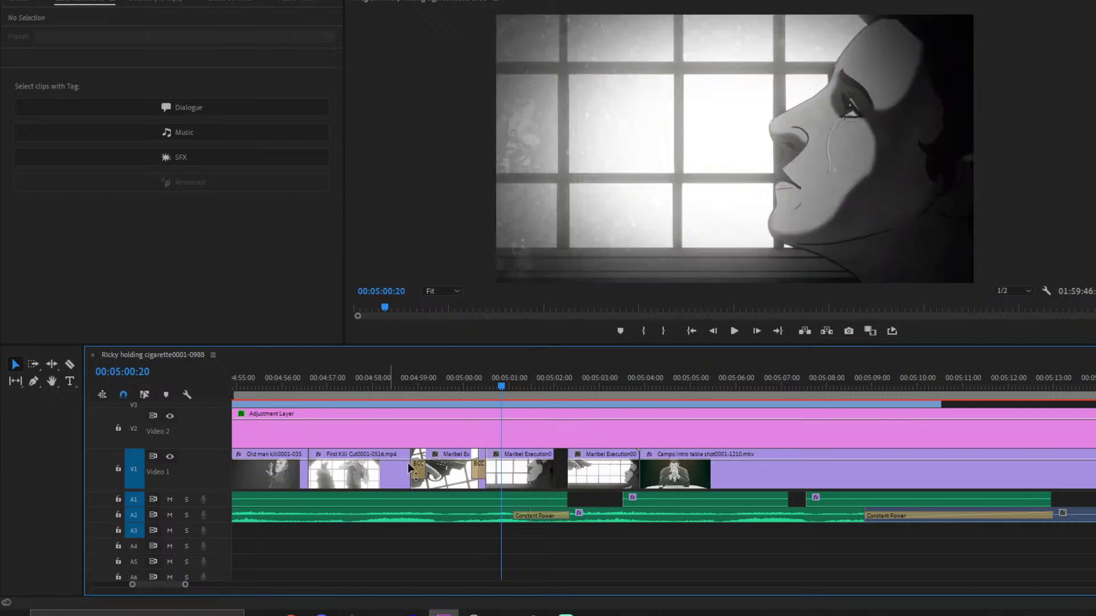
{"action": "key", "text": "ctrl+z"}
- Apply the BCC Fast Film Glow Dissolve transition to the start of the Maribel Execution face close-up following the gun close-up
{"action": "left_click_drag", "start_coordinate": [540, 381], "coordinate": [405, 385]}
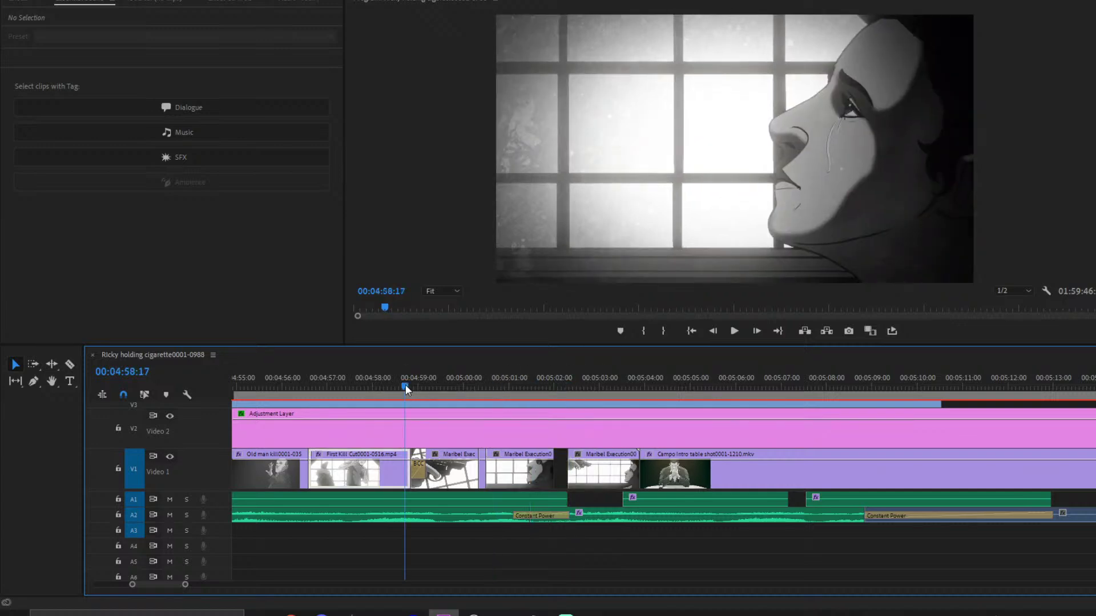
{"action": "left_click", "coordinate": [163, 147]}
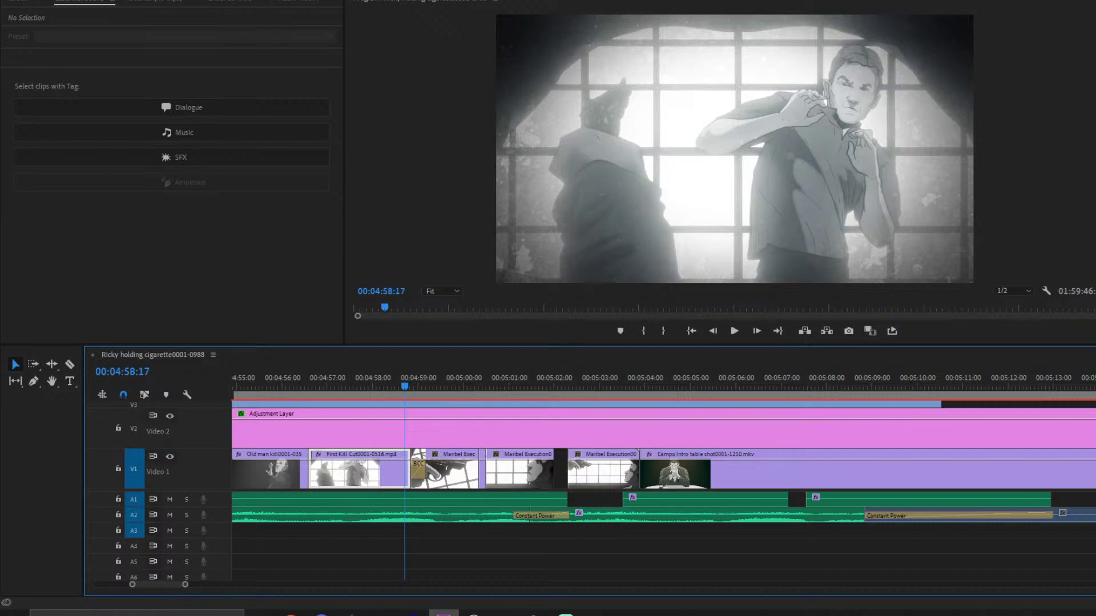
{"action": "left_click", "coordinate": [418, 389]}
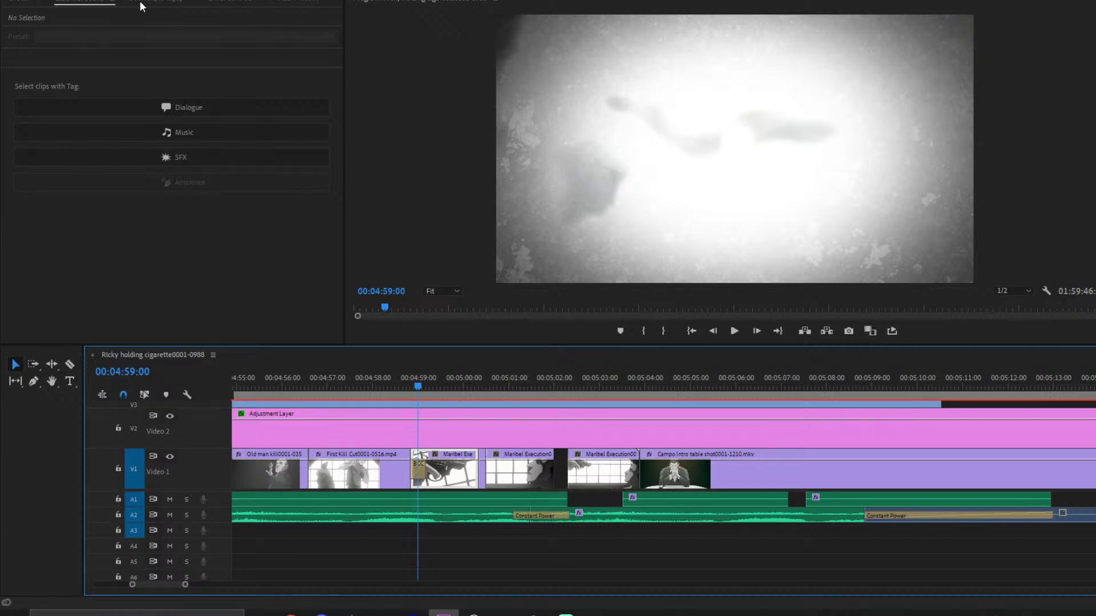
{"action": "left_click", "coordinate": [229, 1]}
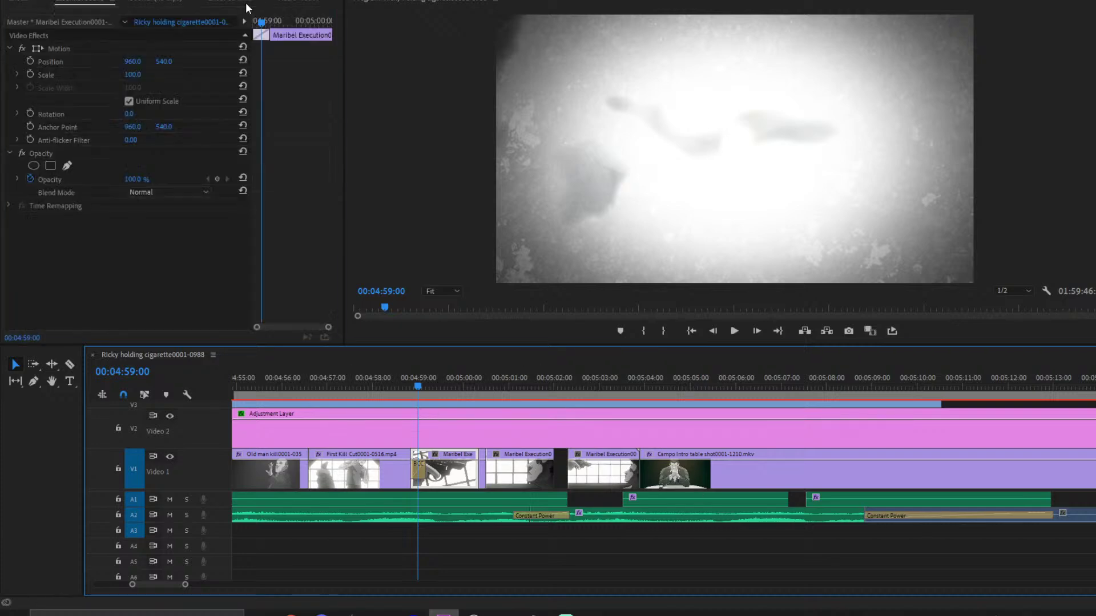
{"action": "left_click", "coordinate": [29, 3]}
{"action": "left_click_drag", "start_coordinate": [83, 167], "coordinate": [486, 470]}
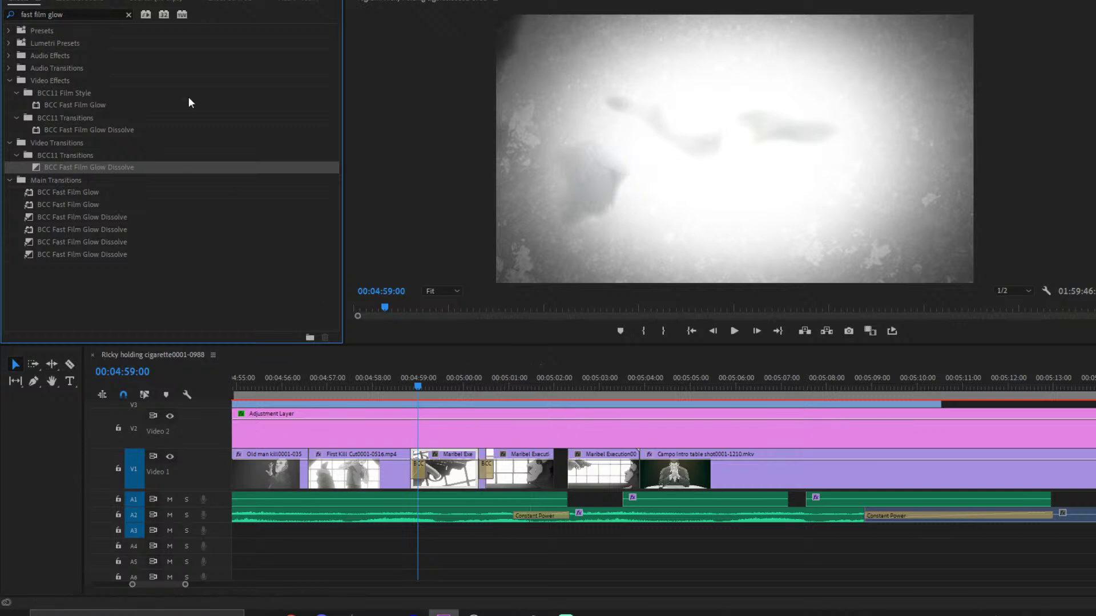
- Play back the gun and face close-ups from 00:04:59:00 and replay the dissolve between them
{"action": "key", "text": "shift+5"}
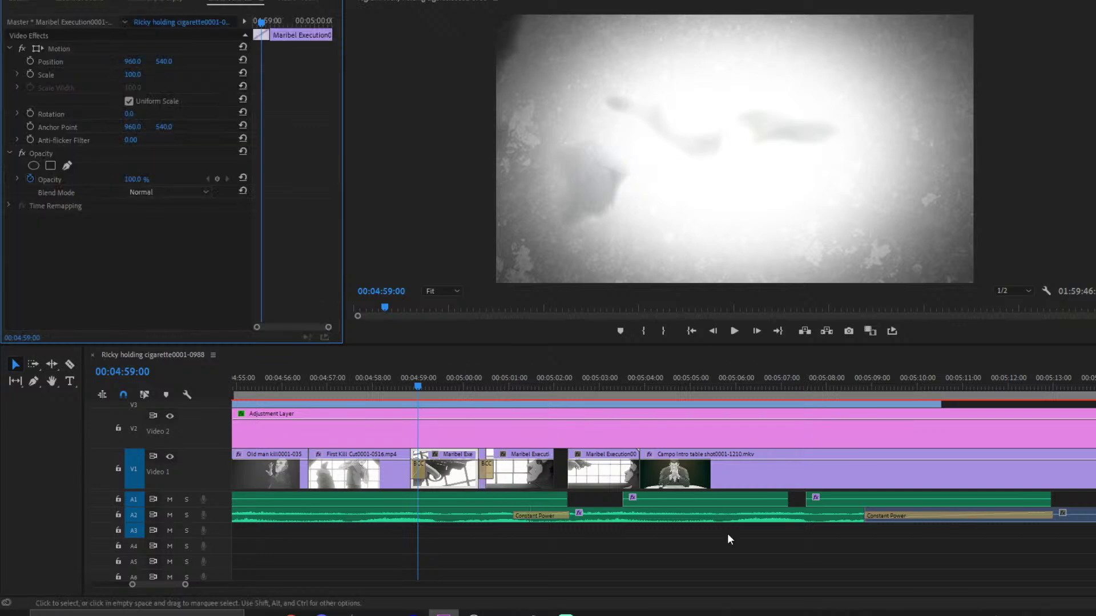
{"action": "key", "text": "space"}
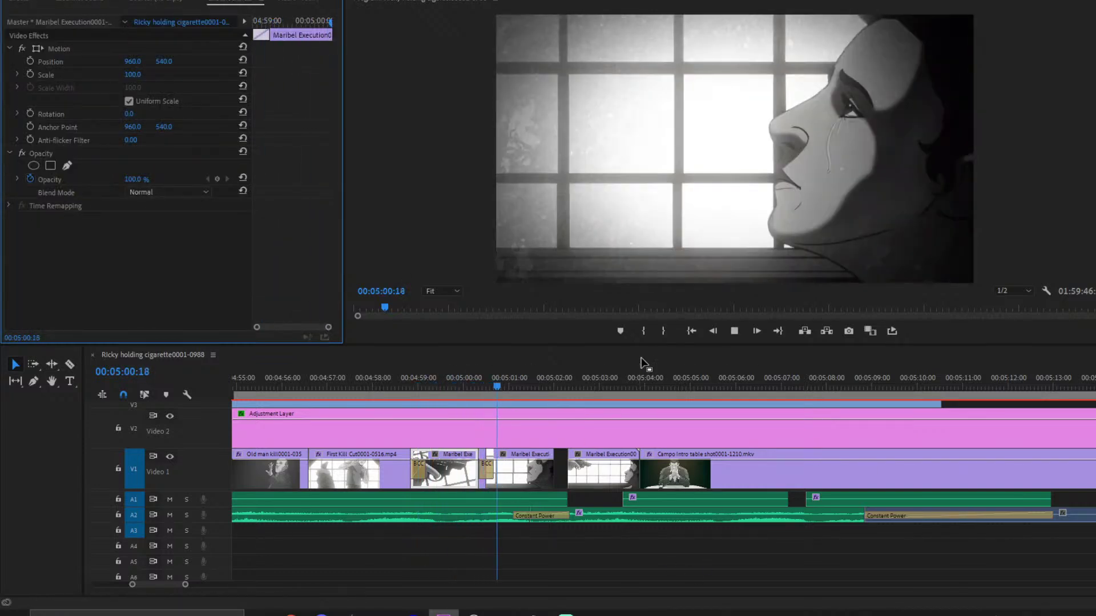
{"action": "left_click", "coordinate": [477, 389]}
{"action": "key", "text": "space"}
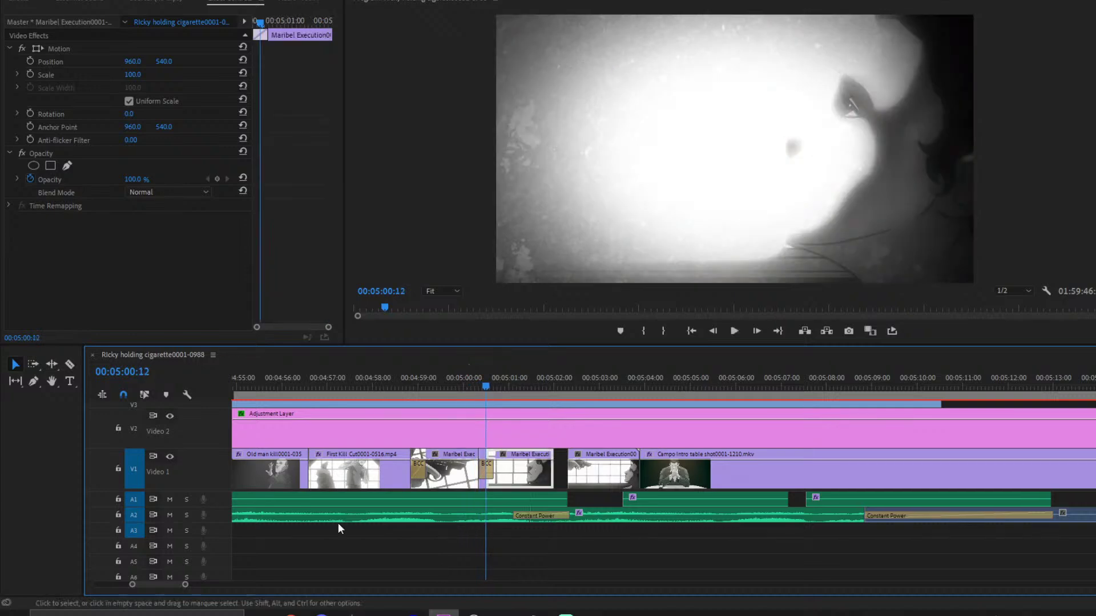
- Delete the dissolve on the face close-up and move that clip back against the end of the gun close-up
{"action": "left_click_drag", "start_coordinate": [184, 586], "coordinate": [159, 587]}
{"action": "left_click", "coordinate": [662, 465]}
{"action": "key", "text": "Delete"}
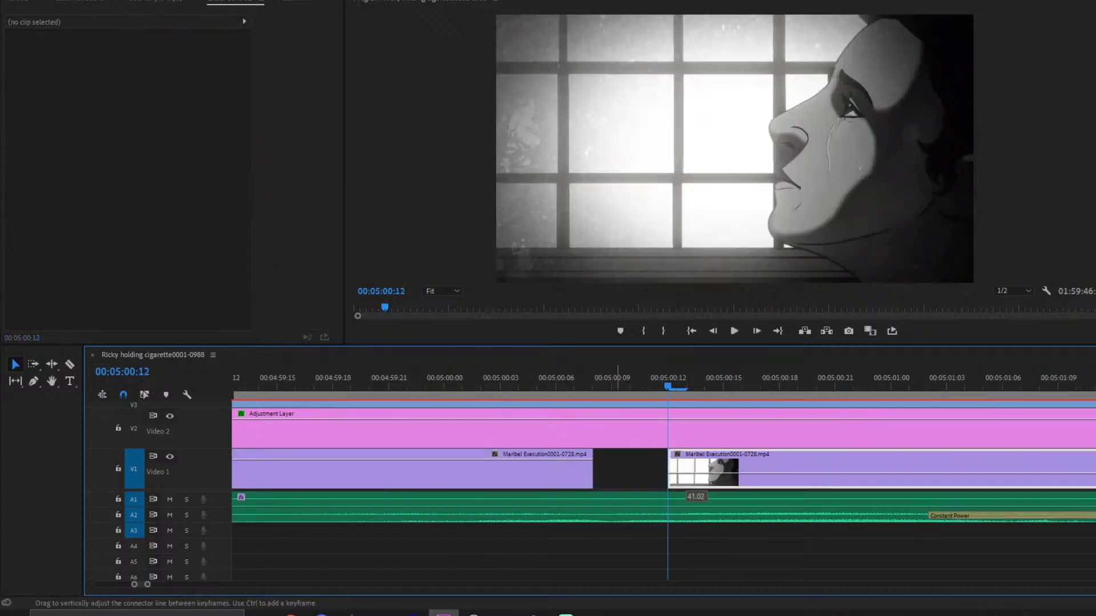
{"action": "left_click", "coordinate": [717, 453]}
{"action": "left_click_drag", "start_coordinate": [718, 453], "coordinate": [642, 463]}
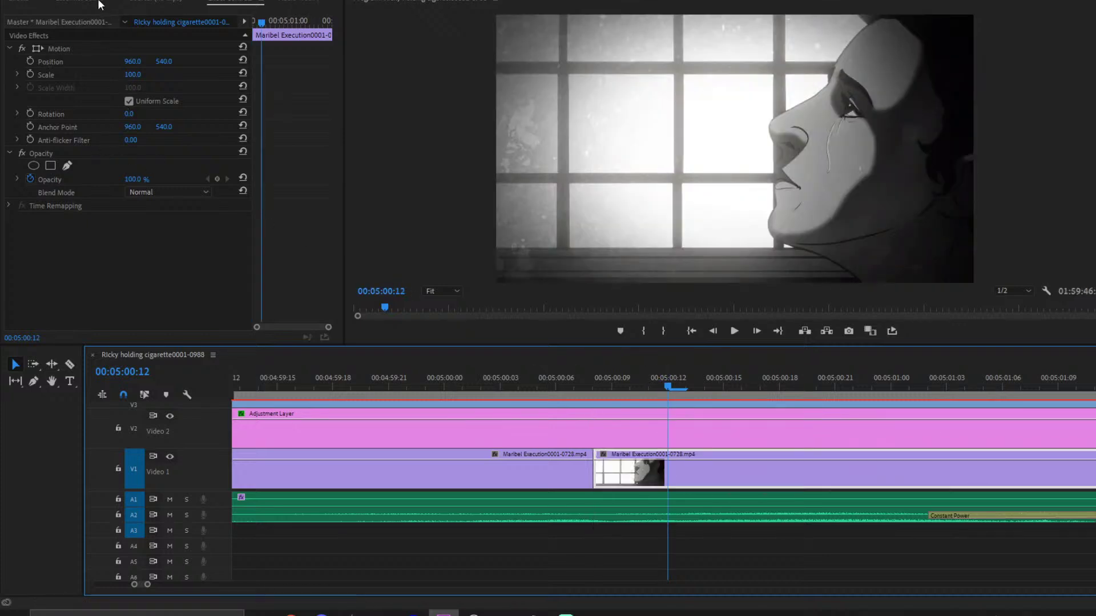
- Apply BCC Fast Film Glow Dissolve to the start of the face close-up where it meets the gun close-up
{"action": "left_click", "coordinate": [21, 3]}
{"action": "left_click_drag", "start_coordinate": [368, 357], "coordinate": [600, 463]}
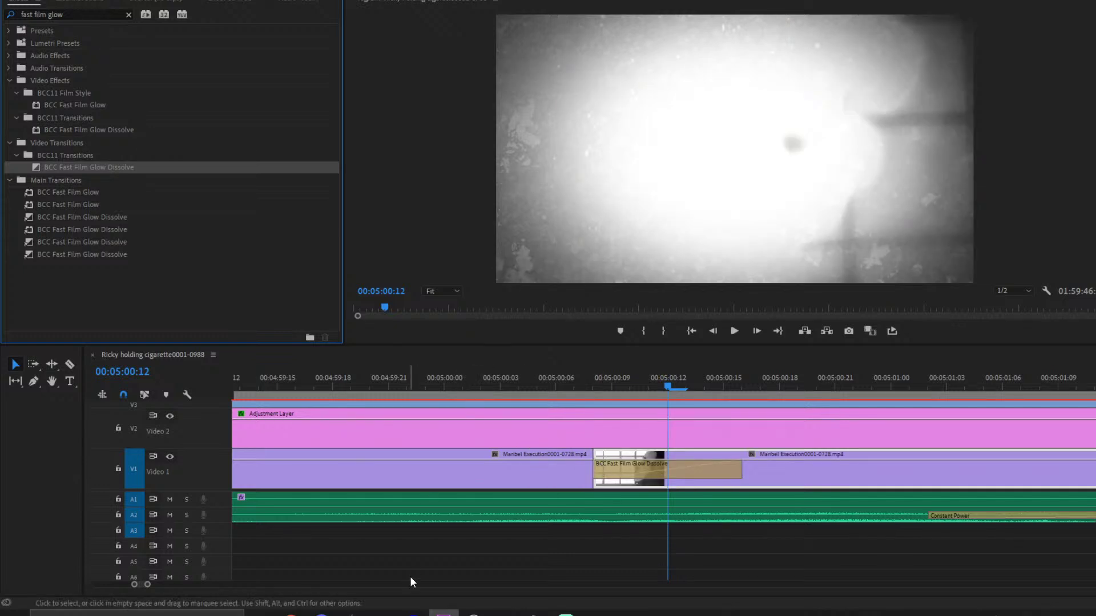
{"action": "left_click_drag", "start_coordinate": [150, 588], "coordinate": [169, 585]}
- Review the gun close-up around 00:05:00:01 and 00:04:59:15, and play back the dissolve into the face close-up
{"action": "left_click", "coordinate": [83, 3]}
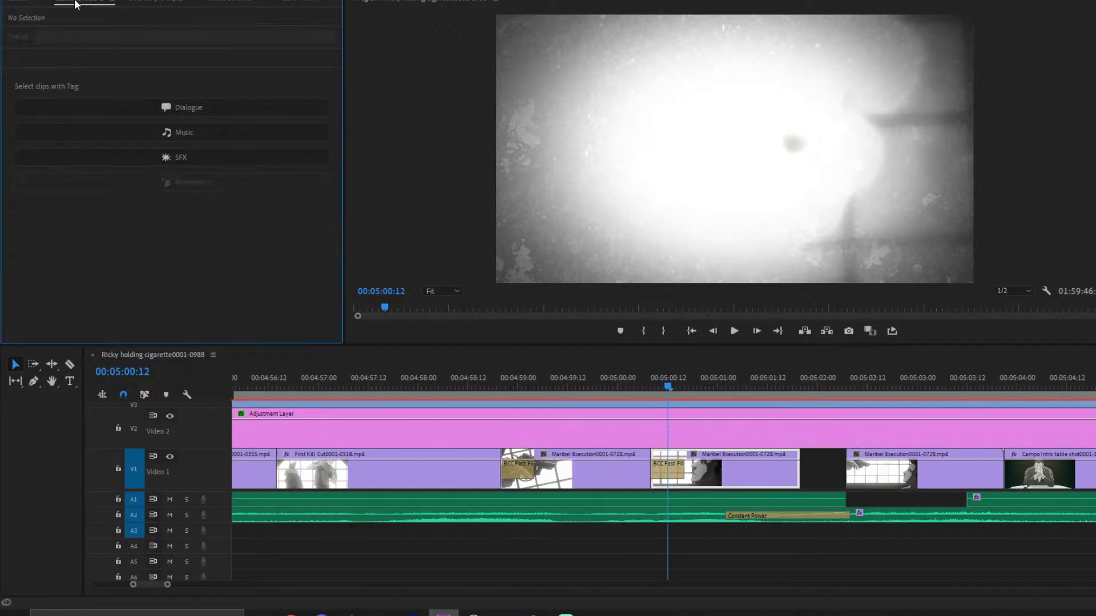
{"action": "left_click", "coordinate": [222, 3]}
{"action": "left_click", "coordinate": [625, 402]}
{"action": "left_click", "coordinate": [625, 390]}
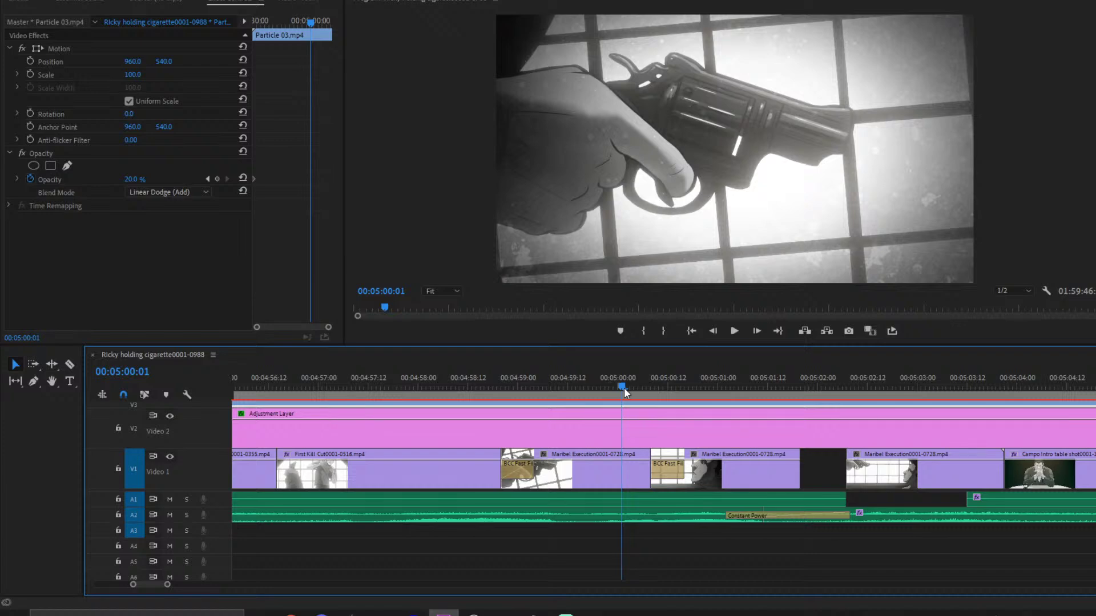
{"action": "left_click_drag", "start_coordinate": [625, 388], "coordinate": [579, 388]}
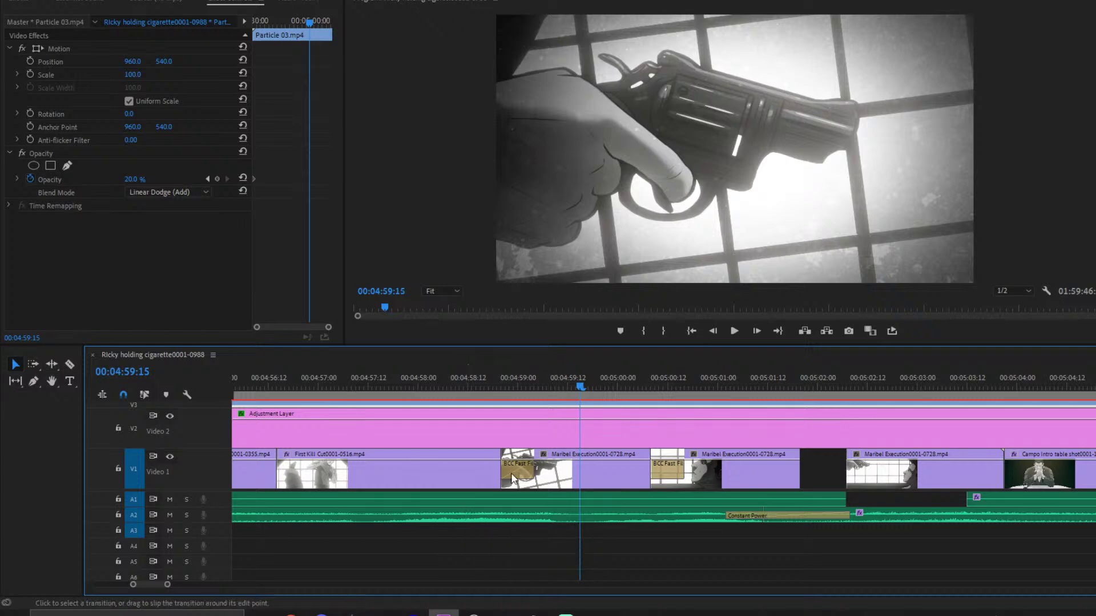
{"action": "scroll", "coordinate": [515, 515], "scroll_direction": "down", "scroll_amount": 2}
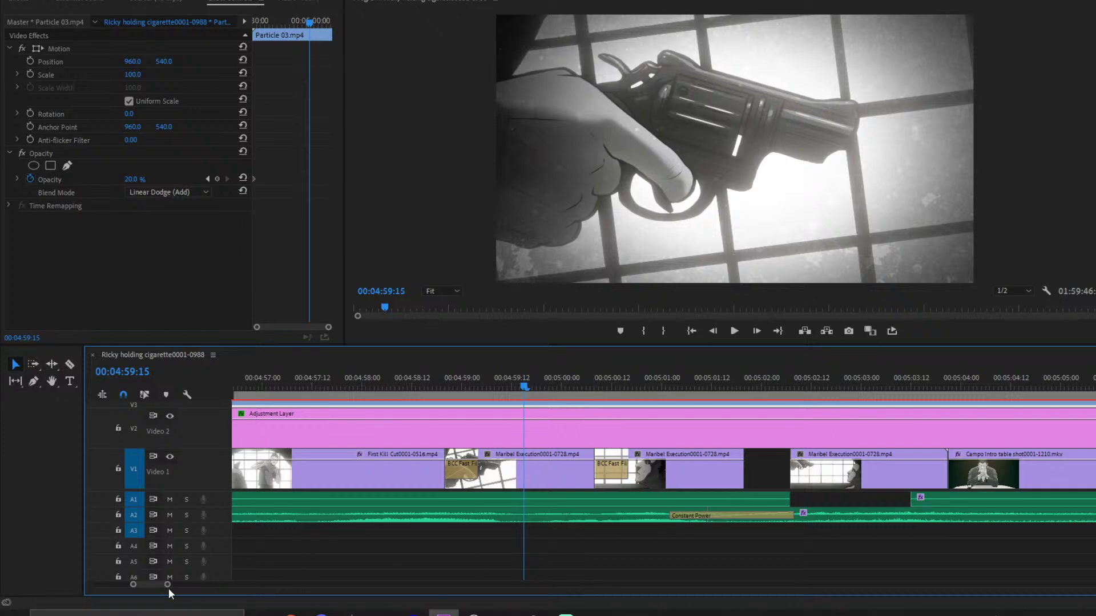
{"action": "left_click_drag", "start_coordinate": [167, 585], "coordinate": [178, 585]}
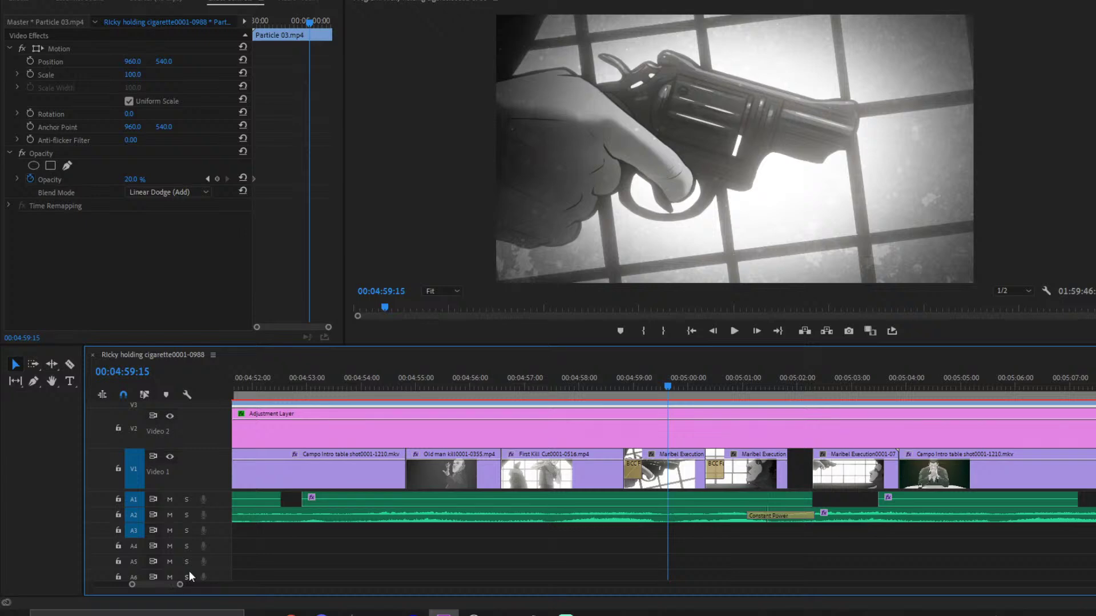
{"action": "scroll", "coordinate": [440, 501], "scroll_direction": "down", "scroll_amount": 4}
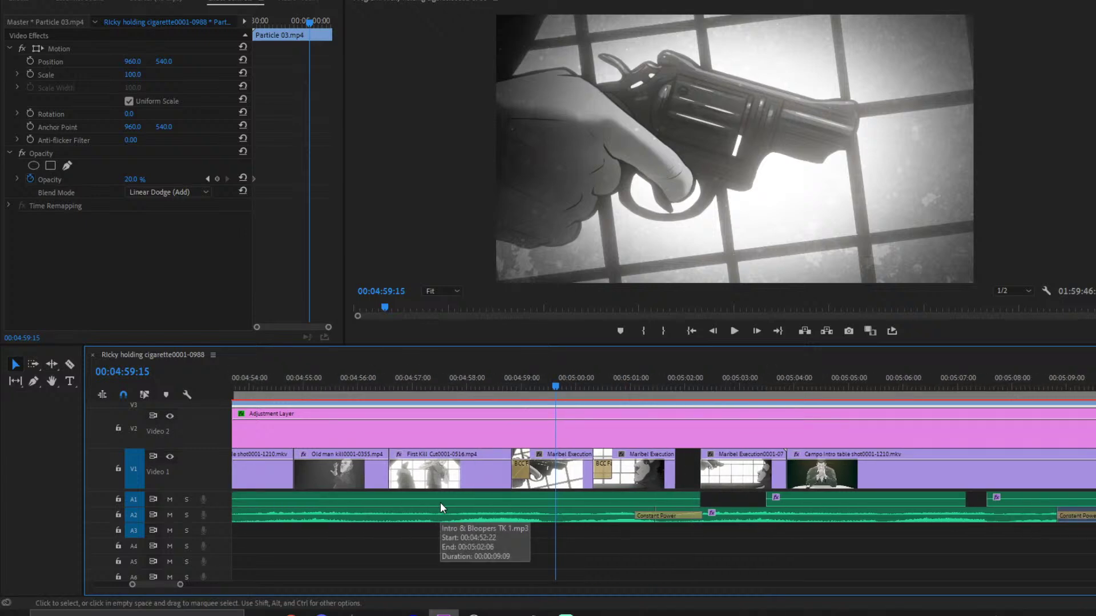
{"action": "left_click", "coordinate": [460, 560]}
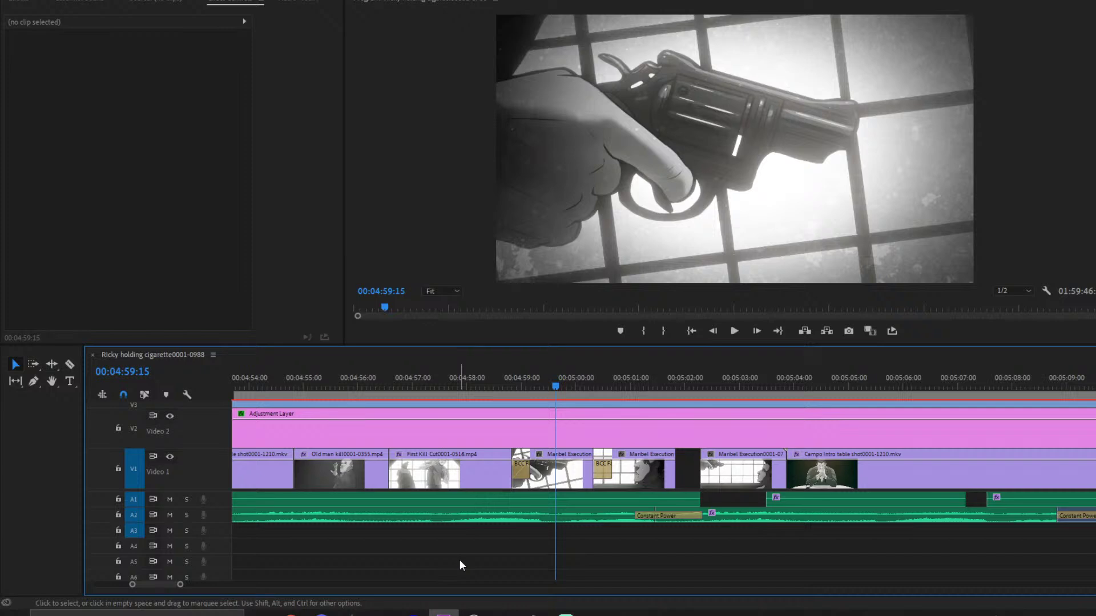
{"action": "scroll", "coordinate": [460, 561], "scroll_direction": "down", "scroll_amount": 3}
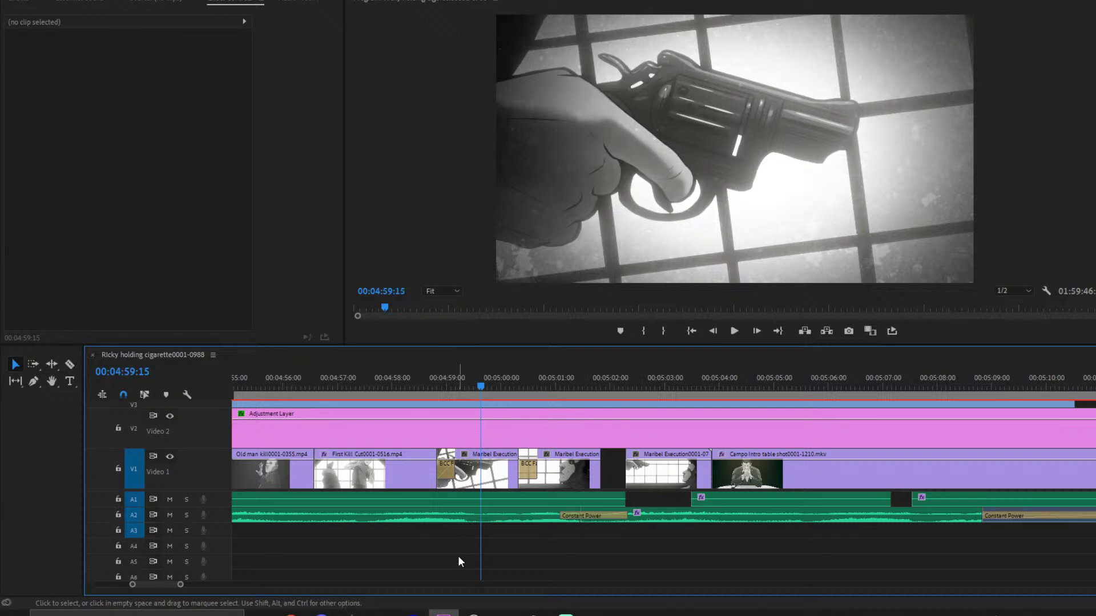
{"action": "left_click_drag", "start_coordinate": [181, 588], "coordinate": [161, 587]}
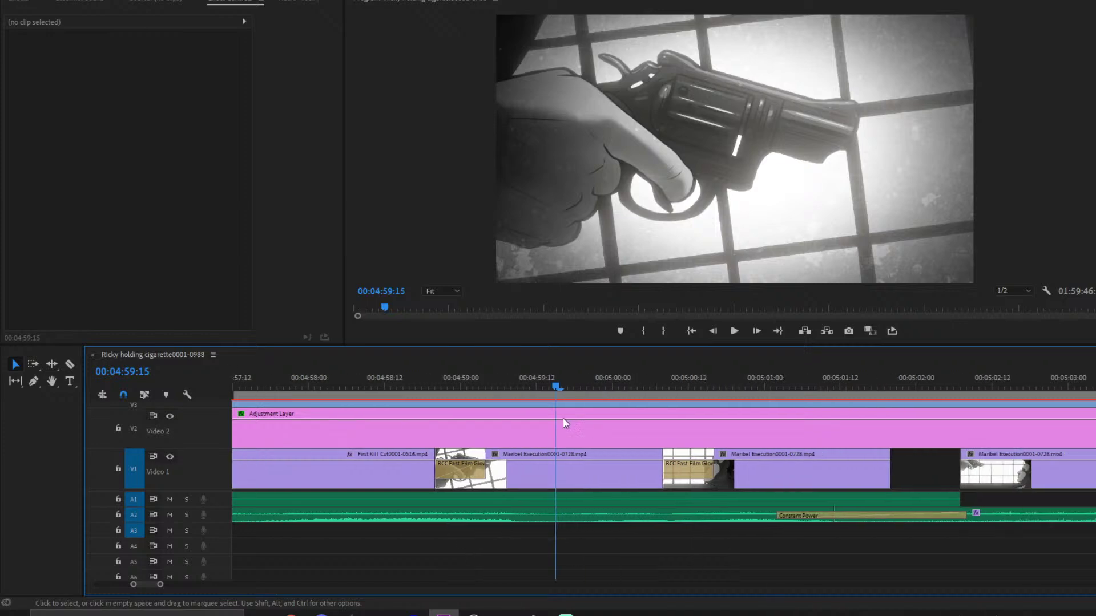
{"action": "key", "text": "space"}
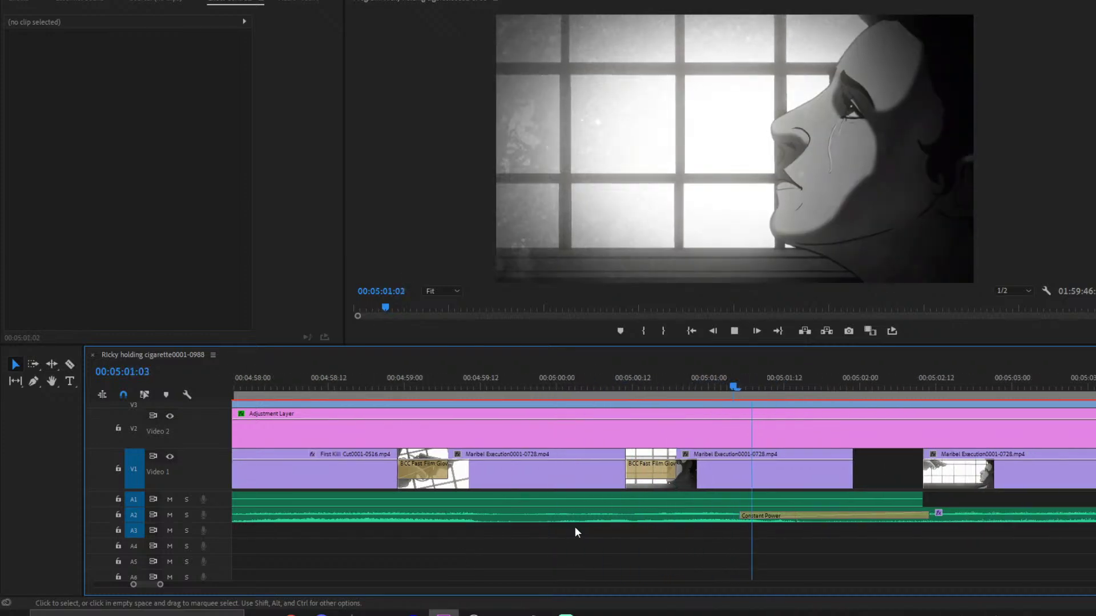
- Move the gun-and-face shot against the end of the face close-up and apply BCC Fast Film Glow Dissolve to its start
{"action": "left_click", "coordinate": [850, 484]}
{"action": "left_click_drag", "start_coordinate": [850, 484], "coordinate": [781, 484]}
{"action": "left_click", "coordinate": [70, 3]}
{"action": "left_click", "coordinate": [21, 2]}
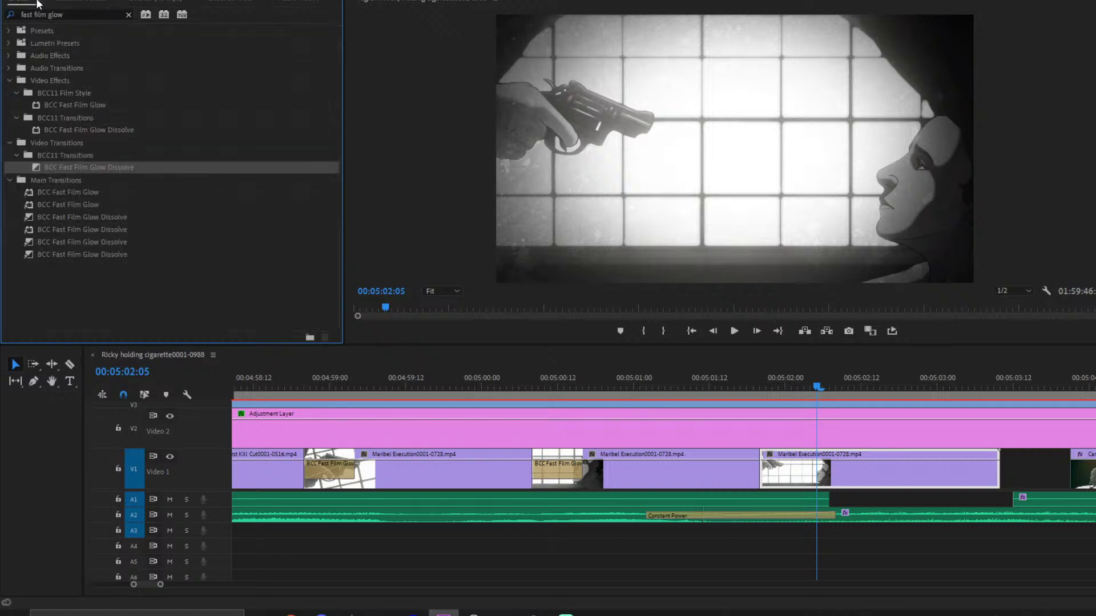
{"action": "left_click_drag", "start_coordinate": [101, 166], "coordinate": [768, 468]}
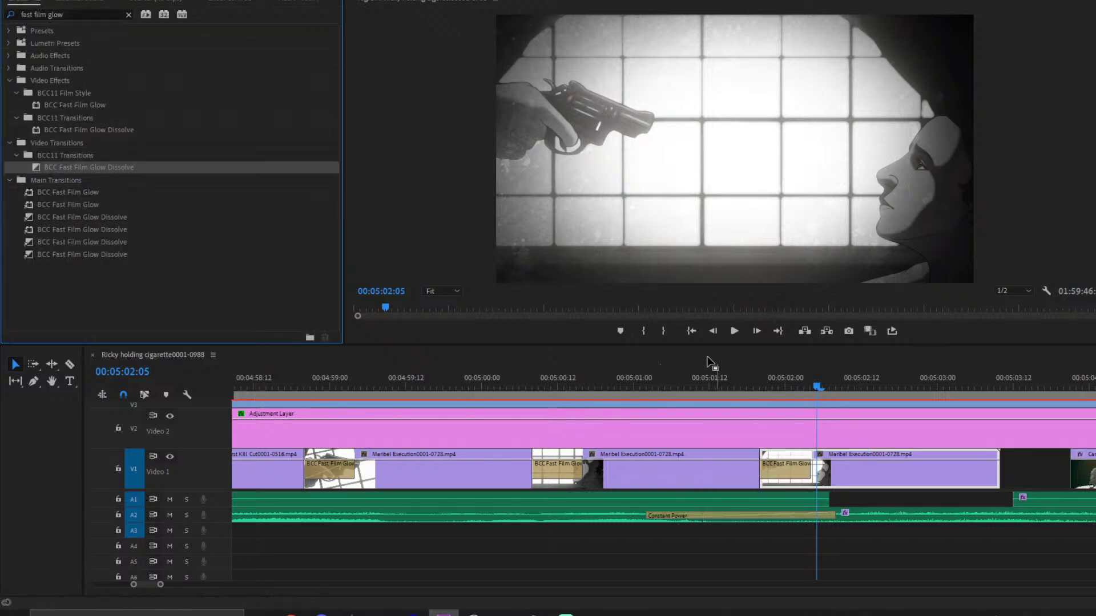
- Play through the gun-and-face shot and extend it to fill the V1 gap before the Campo Intro table shot
{"action": "key", "text": "space"}
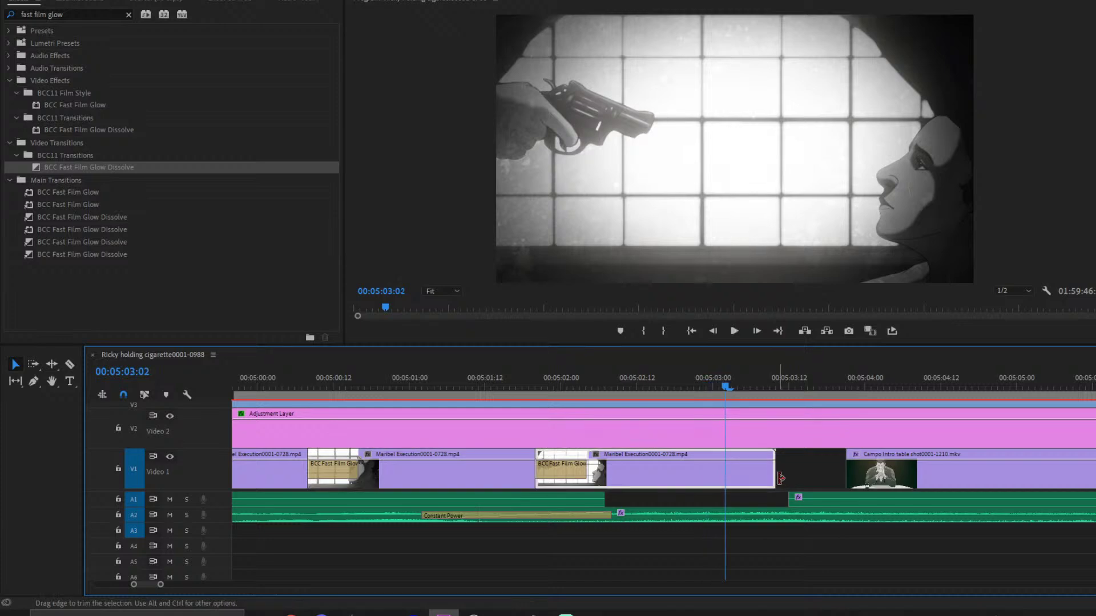
{"action": "key", "text": "space"}
{"action": "left_click_drag", "start_coordinate": [656, 471], "coordinate": [726, 470]}
{"action": "left_click_drag", "start_coordinate": [627, 475], "coordinate": [558, 475]}
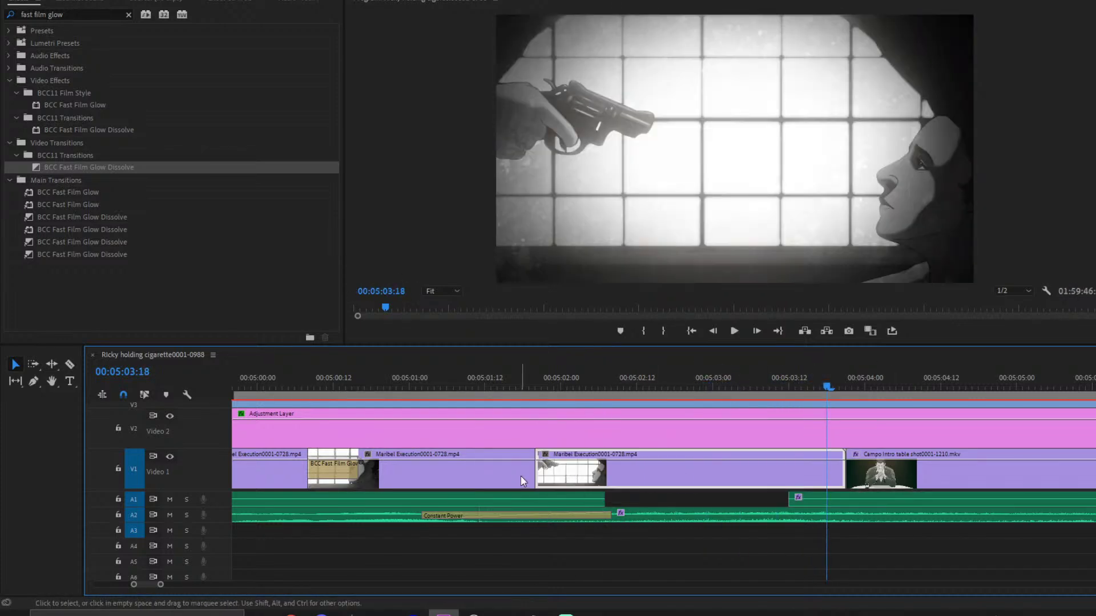
- Apply BCC Fast Film Glow Dissolve across the cut between the face close-up and the gun-and-face shot, and return to 00:05:01:09
{"action": "left_click", "coordinate": [63, 167]}
{"action": "left_click_drag", "start_coordinate": [63, 168], "coordinate": [530, 469]}
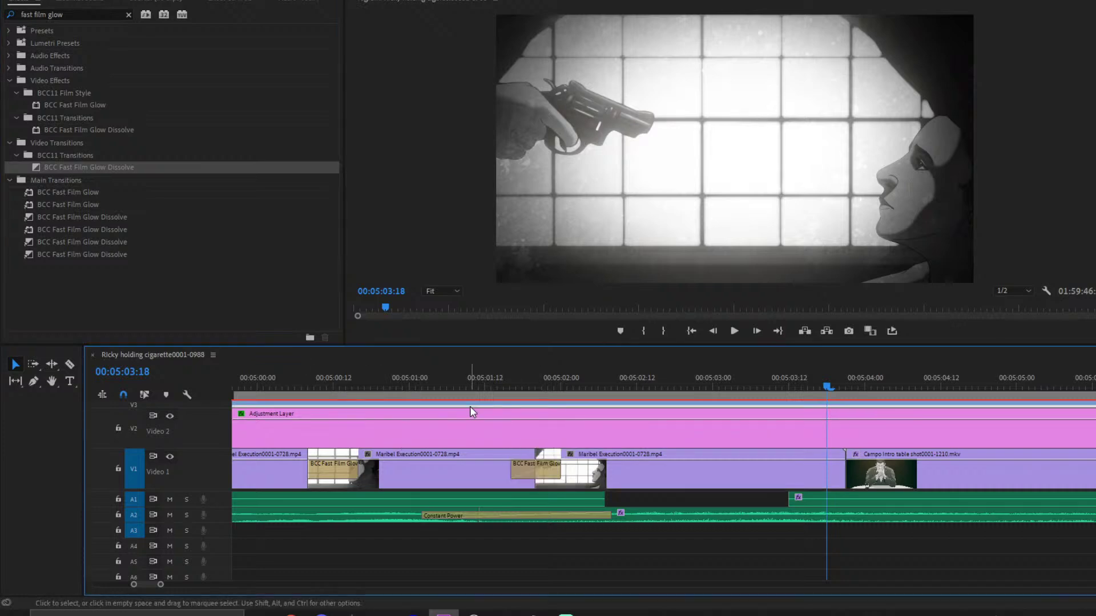
{"action": "left_click", "coordinate": [468, 395]}
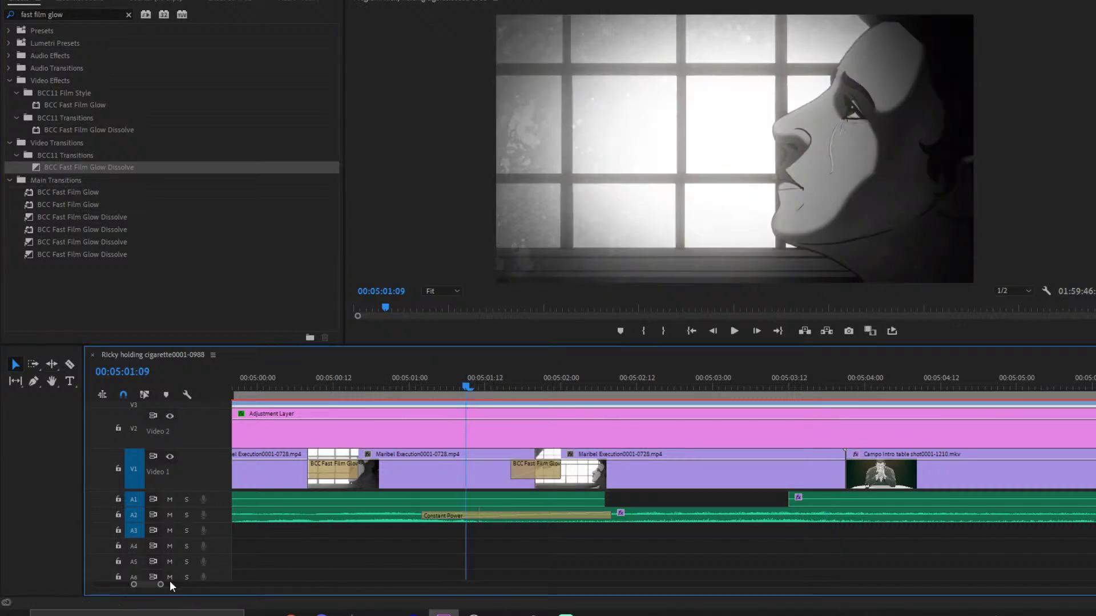
- Play back the intro from the Pozettoo scene, pausing at 00:04:36:00 and 00:04:44:22, and replay the first kill shots
{"action": "left_click_drag", "start_coordinate": [161, 585], "coordinate": [247, 584]}
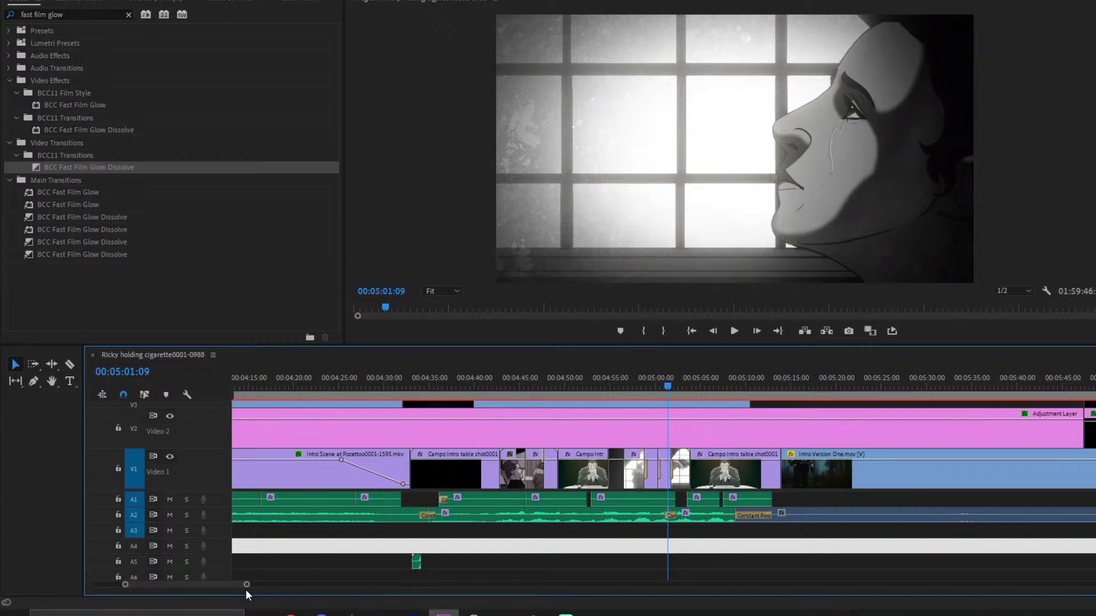
{"action": "left_click_drag", "start_coordinate": [247, 584], "coordinate": [277, 584]}
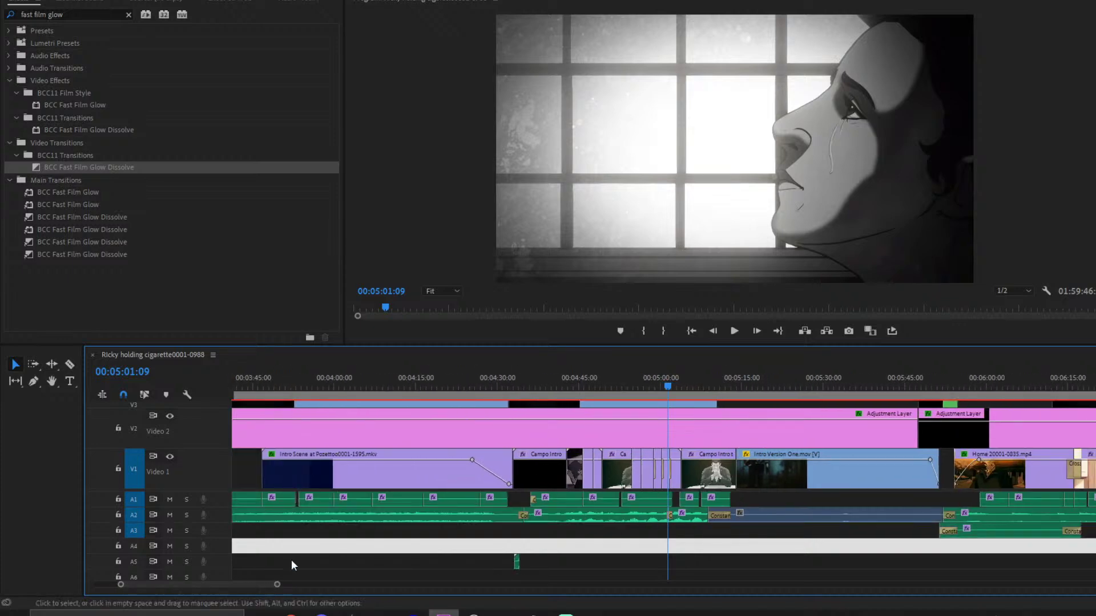
{"action": "scroll", "coordinate": [440, 478], "scroll_direction": "up", "scroll_amount": 2}
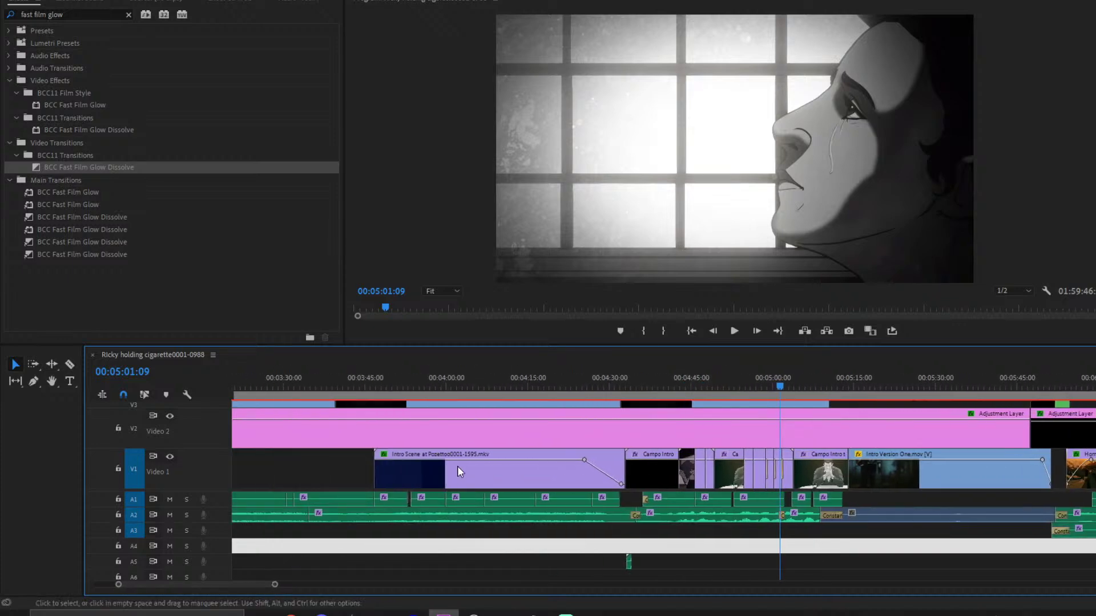
{"action": "left_click", "coordinate": [504, 396]}
{"action": "key", "text": "space"}
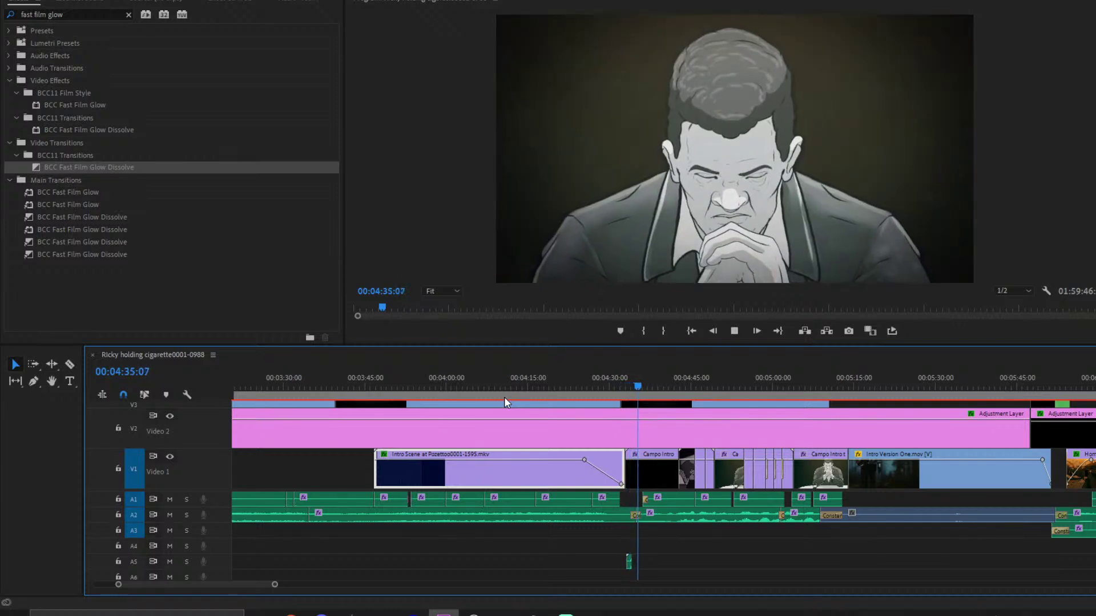
{"action": "key", "text": "space"}
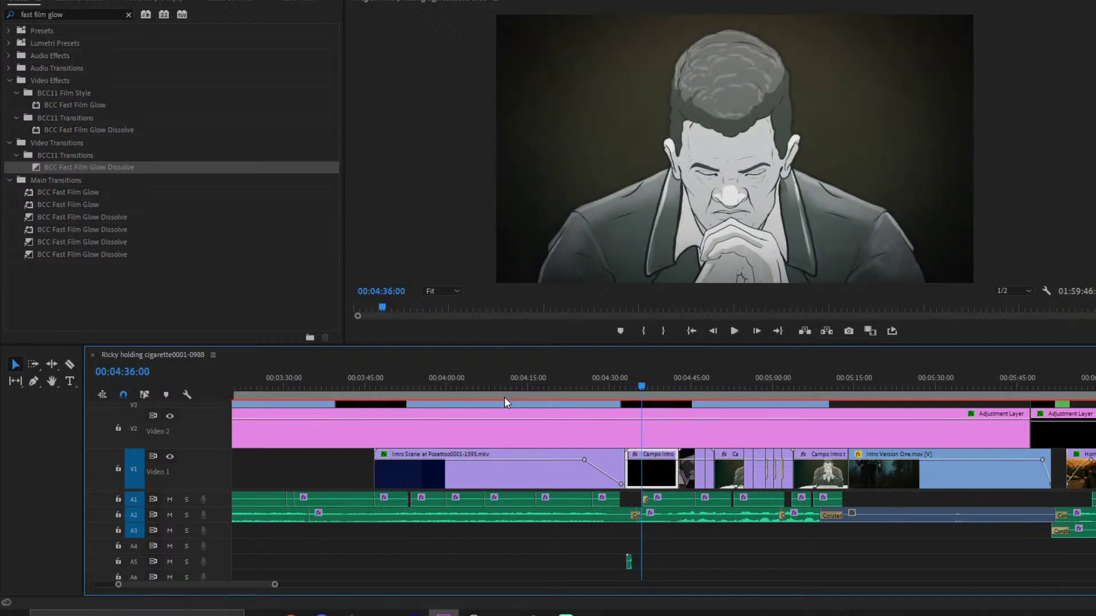
{"action": "key", "text": "space"}
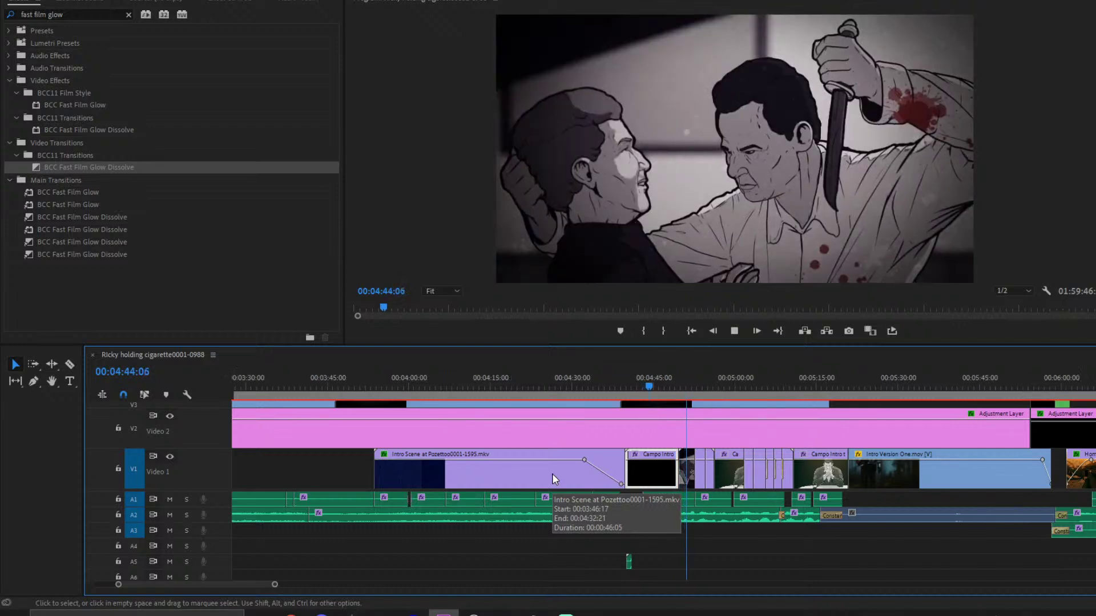
{"action": "key", "text": "space"}
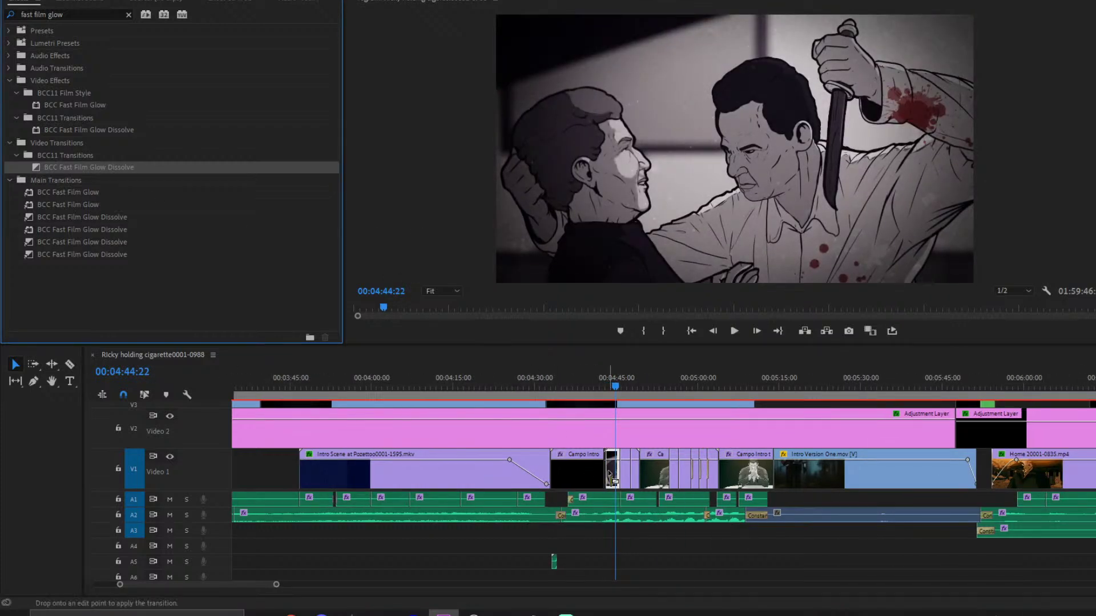
{"action": "left_click", "coordinate": [599, 381]}
{"action": "key", "text": "space"}
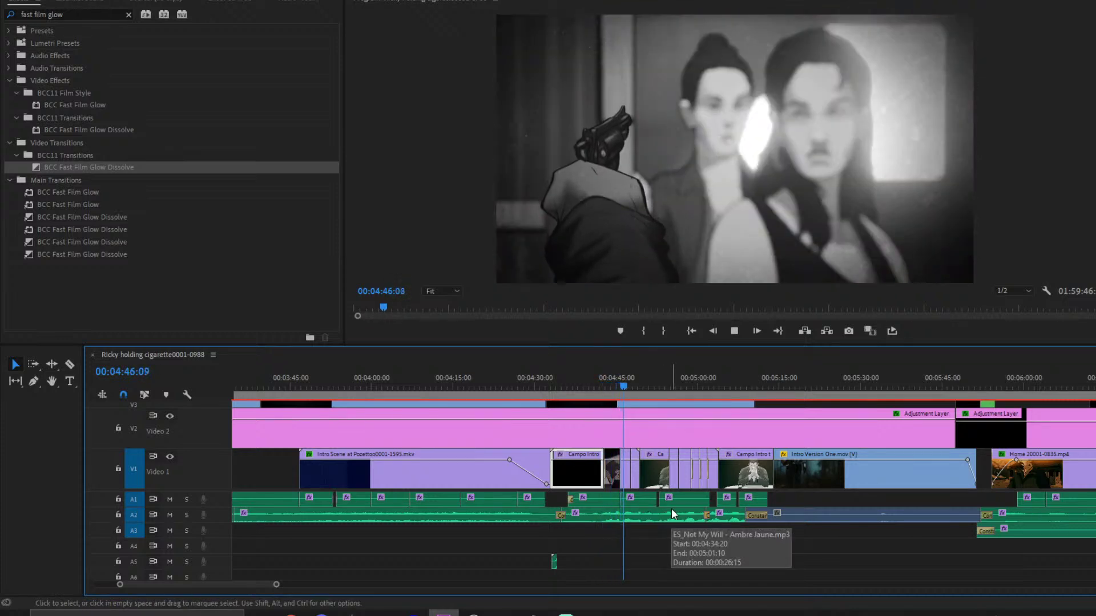
- Apply BCC Fast Film Glow Dissolve to the cuts at the start and end of the Two Students Murder and Bound clips
{"action": "key", "text": "space"}
{"action": "left_click_drag", "start_coordinate": [82, 165], "coordinate": [626, 476]}
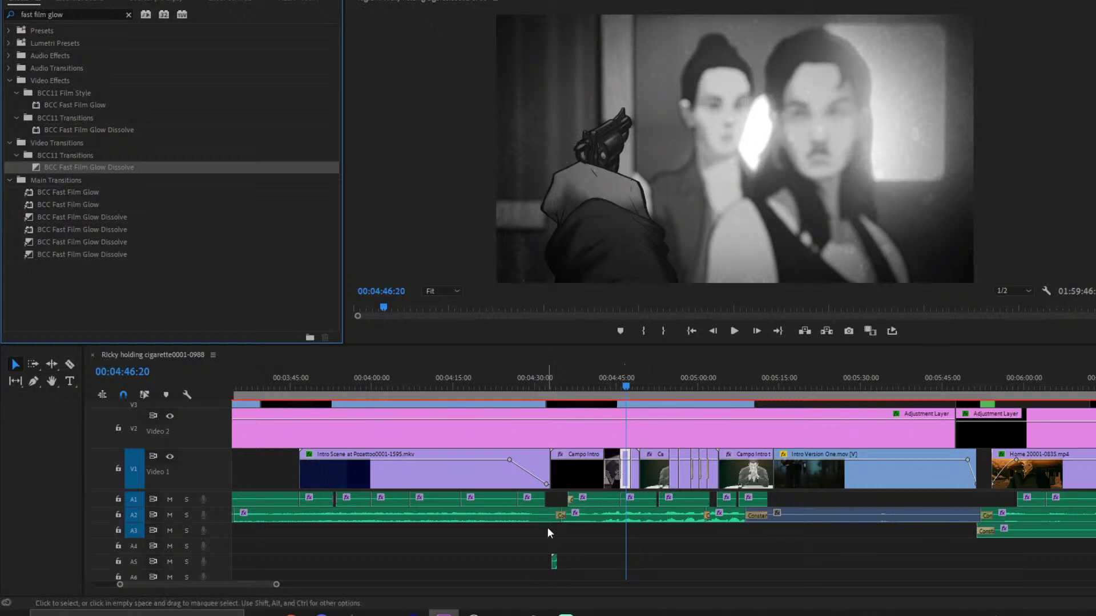
{"action": "left_click_drag", "start_coordinate": [276, 585], "coordinate": [226, 586]}
{"action": "left_click_drag", "start_coordinate": [80, 165], "coordinate": [708, 474]}
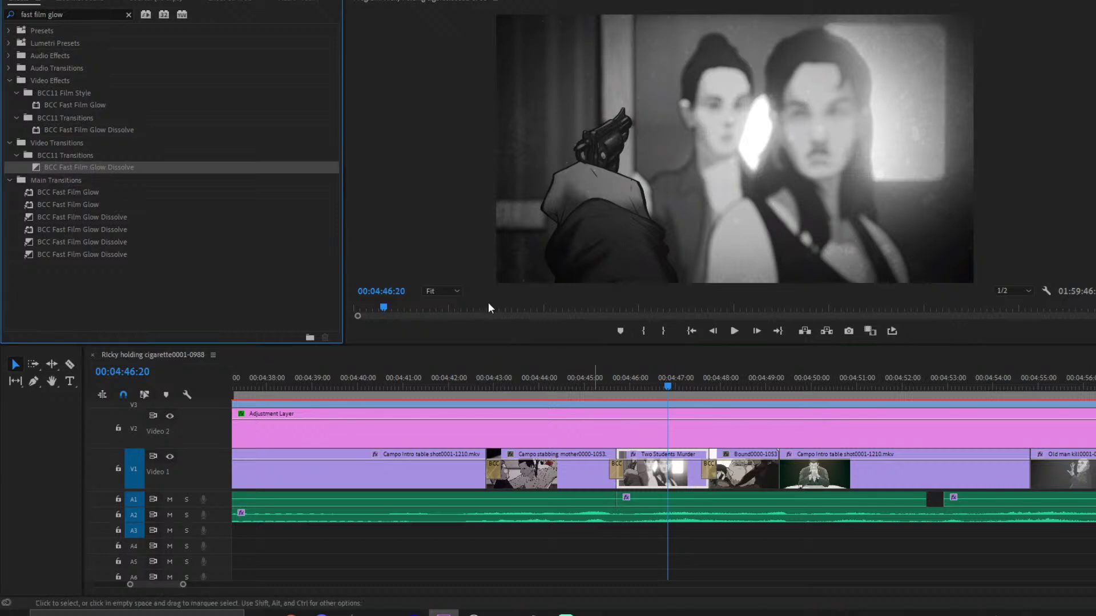
{"action": "left_click_drag", "start_coordinate": [129, 166], "coordinate": [779, 476]}
- Play back the murder shots and the Campo Intro table shot, stopping on the First Kill clip at 00:04:56:16
{"action": "left_click", "coordinate": [431, 377]}
{"action": "key", "text": "space"}
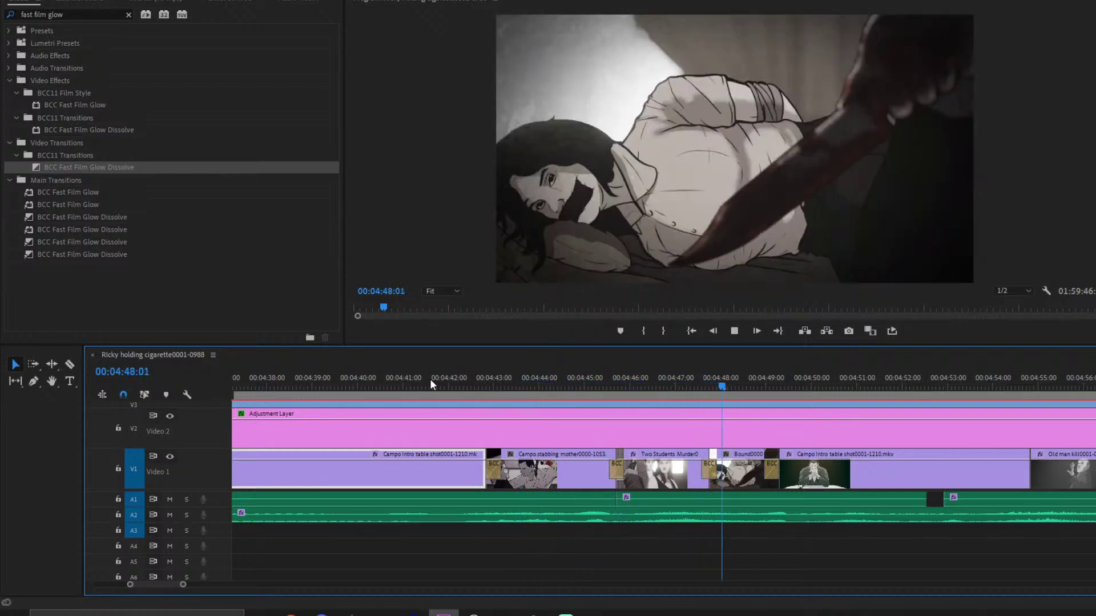
{"action": "scroll", "coordinate": [841, 542], "scroll_direction": "down", "scroll_amount": 5}
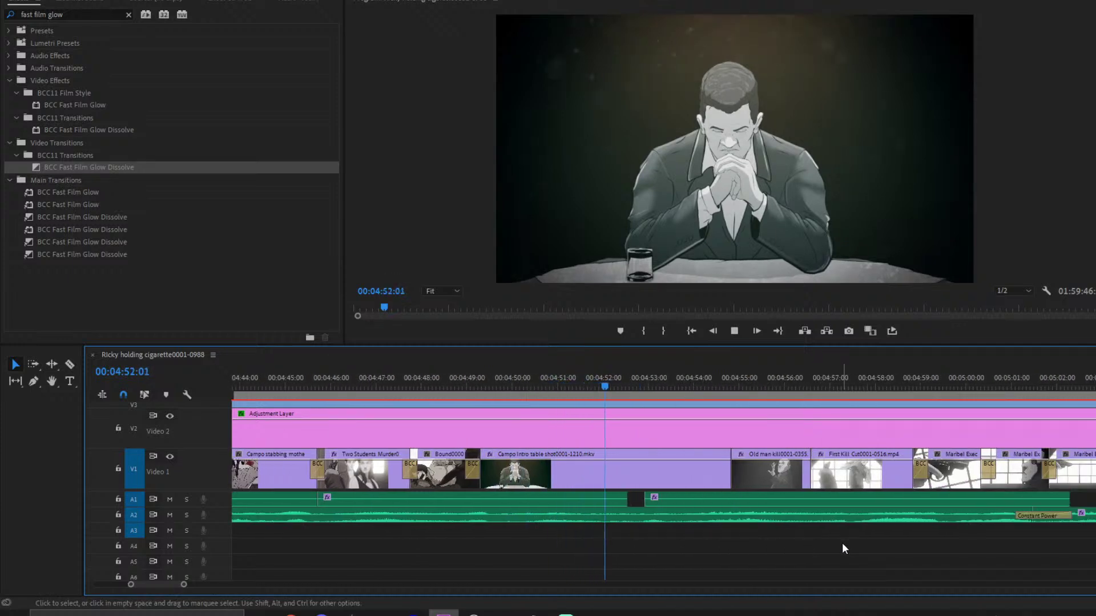
{"action": "key", "text": "d"}
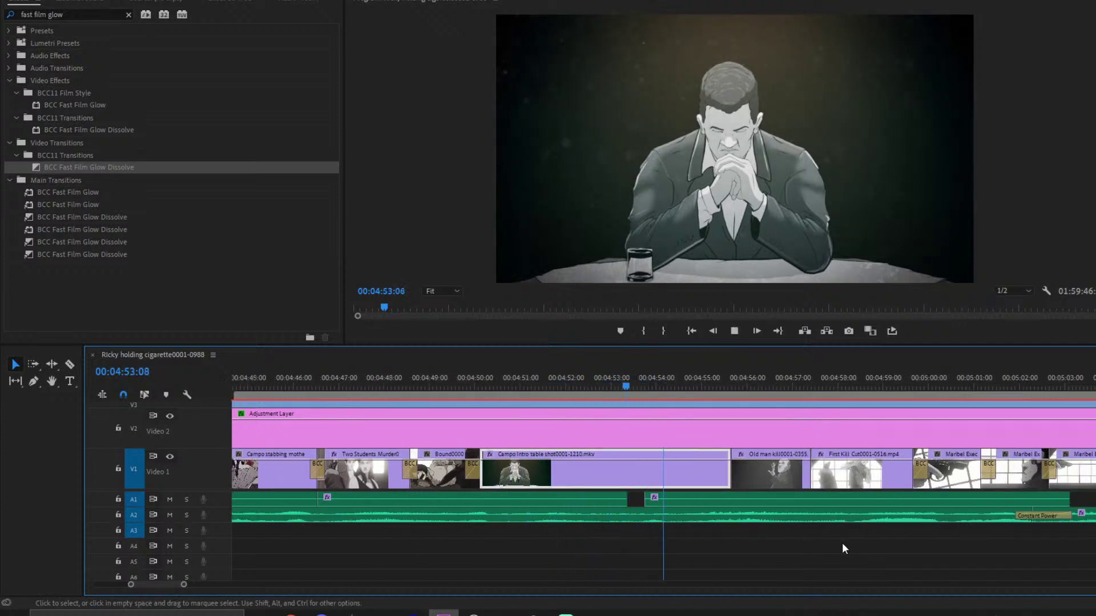
{"action": "scroll", "coordinate": [843, 545], "scroll_direction": "down", "scroll_amount": 3}
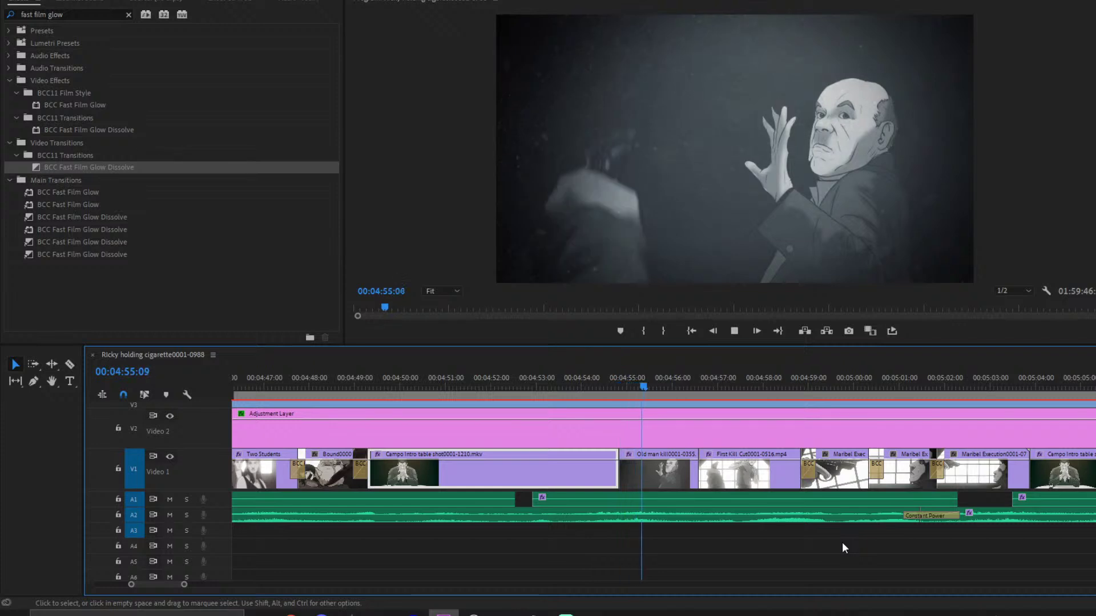
{"action": "scroll", "coordinate": [841, 542], "scroll_direction": "down", "scroll_amount": 3}
{"action": "key", "text": "space"}
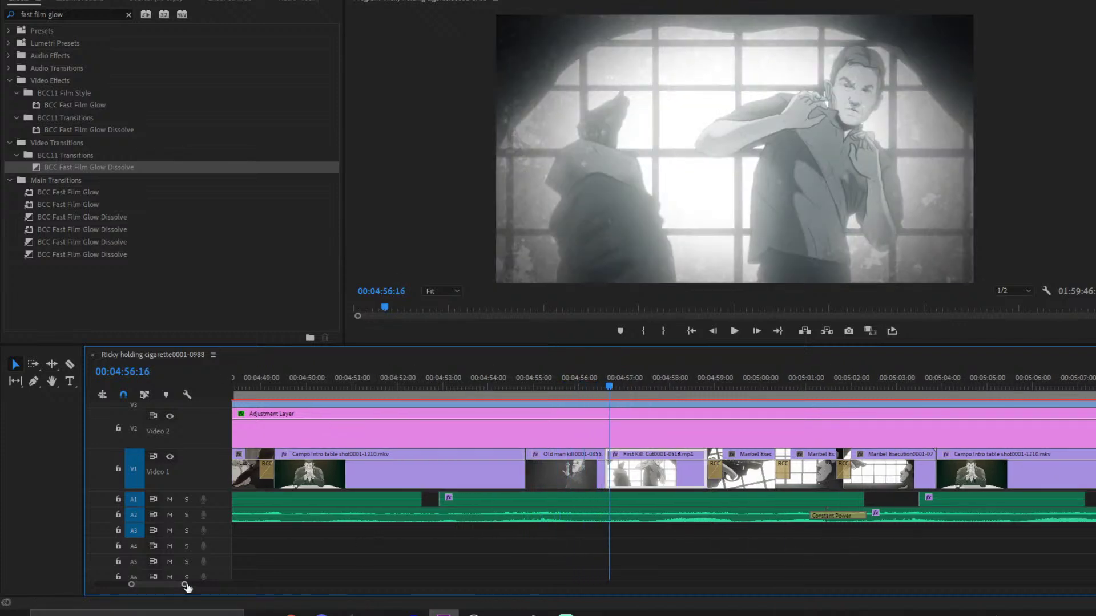
- Replay the kill shots to 00:04:59:15 and apply BCC Fast Film Glow Dissolve to both ends of the Old man kill clip
{"action": "left_click_drag", "start_coordinate": [184, 584], "coordinate": [201, 584]}
{"action": "left_click", "coordinate": [291, 397]}
{"action": "key", "text": "space"}
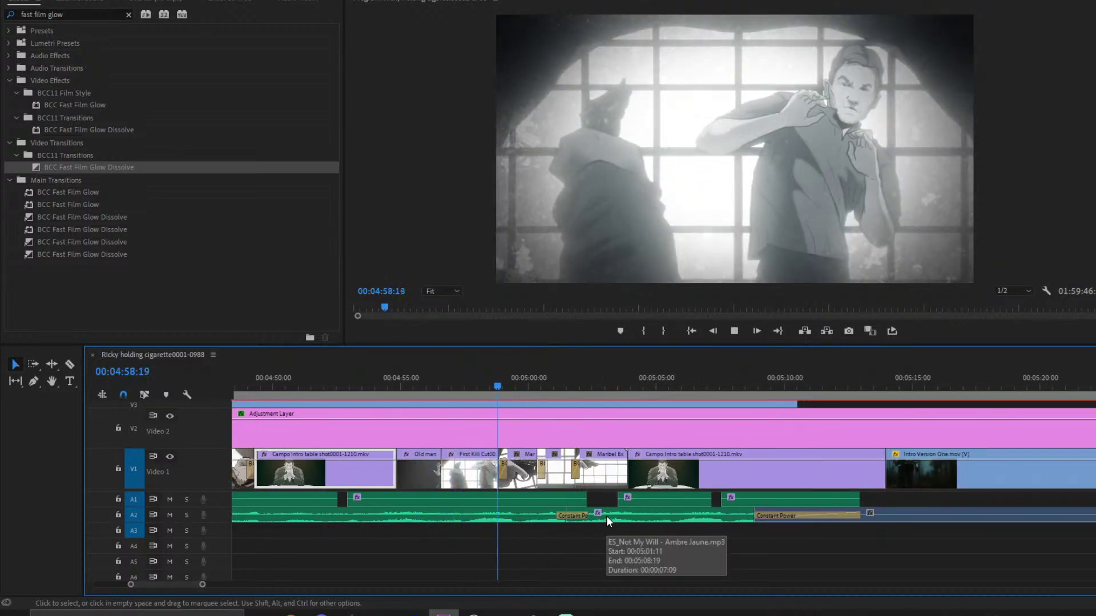
{"action": "key", "text": "space"}
{"action": "left_click_drag", "start_coordinate": [96, 168], "coordinate": [402, 473]}
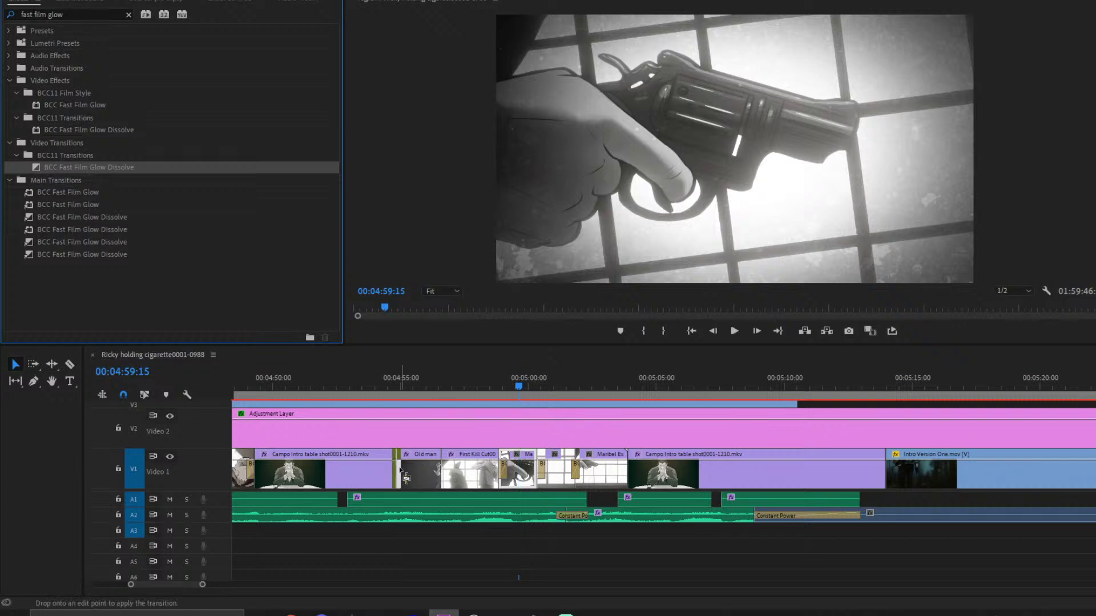
{"action": "left_click_drag", "start_coordinate": [149, 170], "coordinate": [445, 480]}
- Play through to 00:05:03:02 and keyframe the last Maribel Execution shot's opacity from 100% to 0% at its end
{"action": "left_click", "coordinate": [367, 385]}
{"action": "key", "text": "space"}
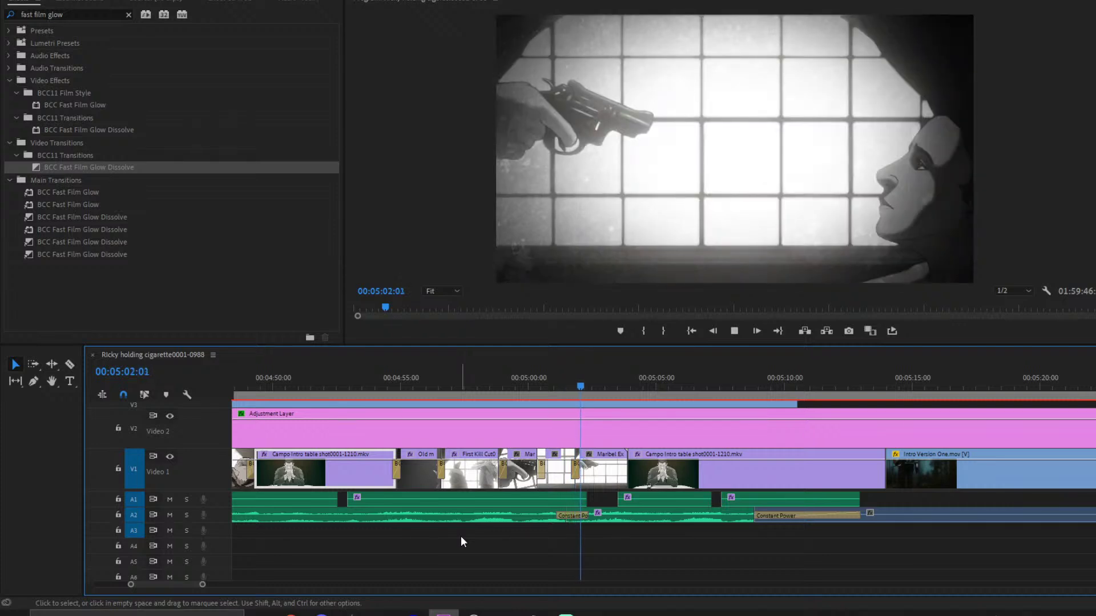
{"action": "key", "text": "space"}
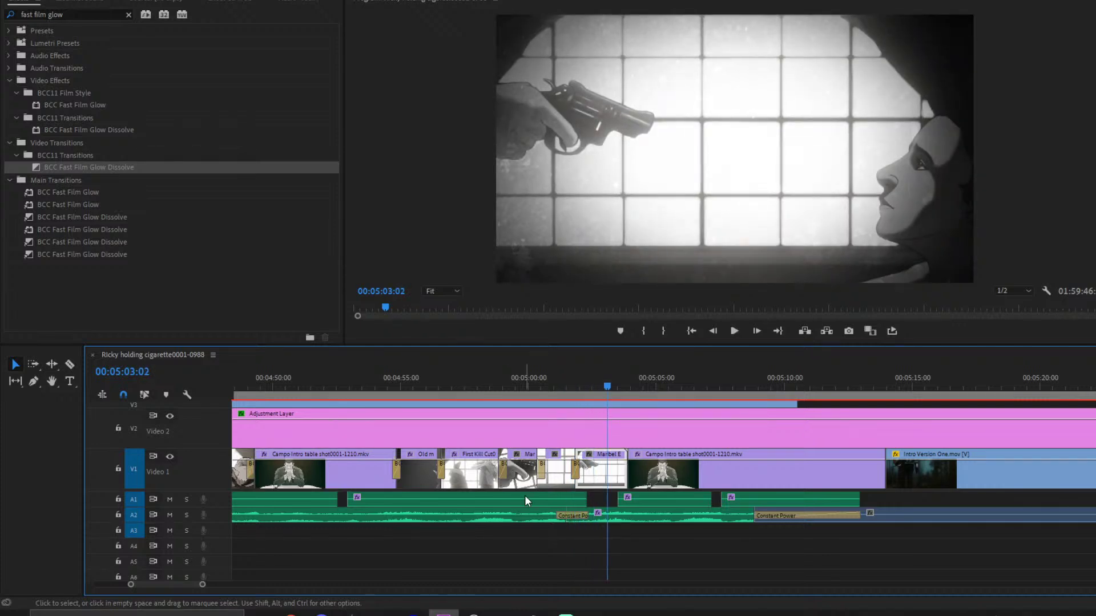
{"action": "left_click", "coordinate": [229, 1]}
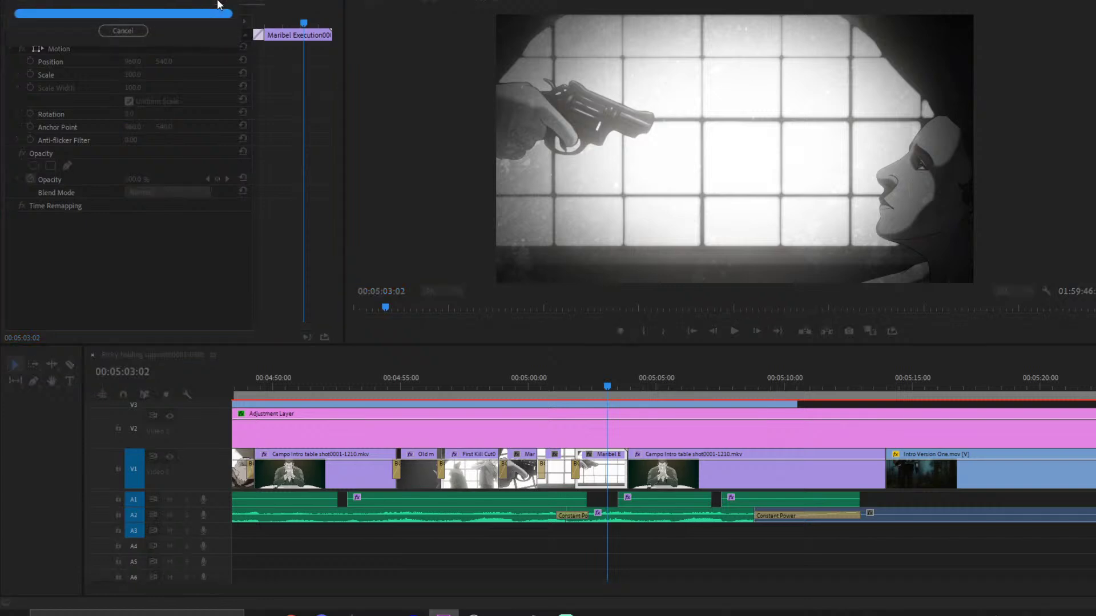
{"action": "left_click", "coordinate": [217, 179]}
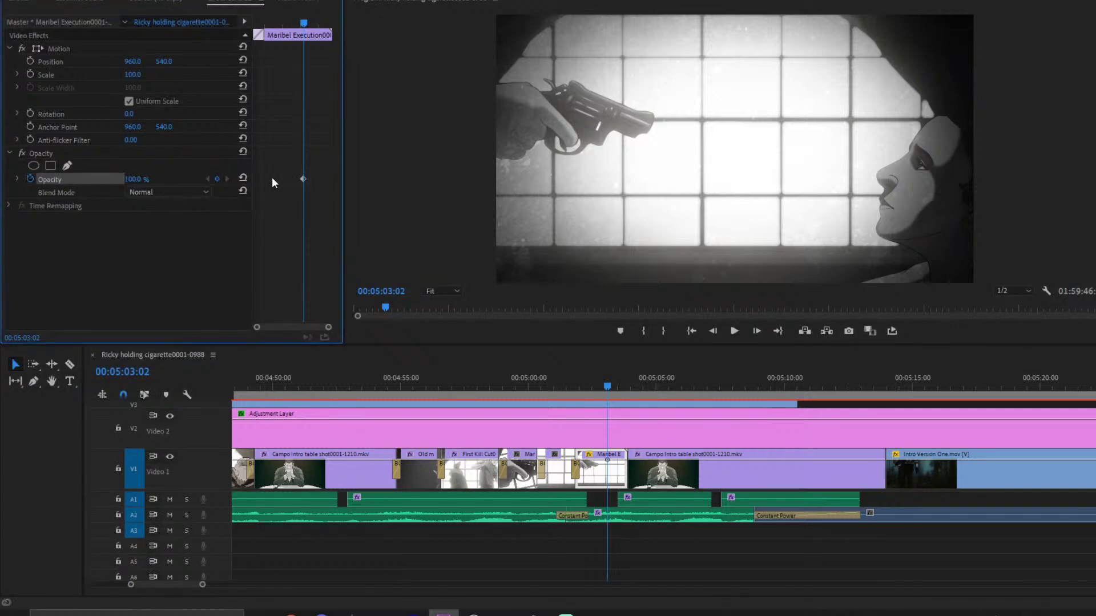
{"action": "left_click_drag", "start_coordinate": [302, 182], "coordinate": [290, 182]}
{"action": "left_click_drag", "start_coordinate": [137, 179], "coordinate": [167, 182]}
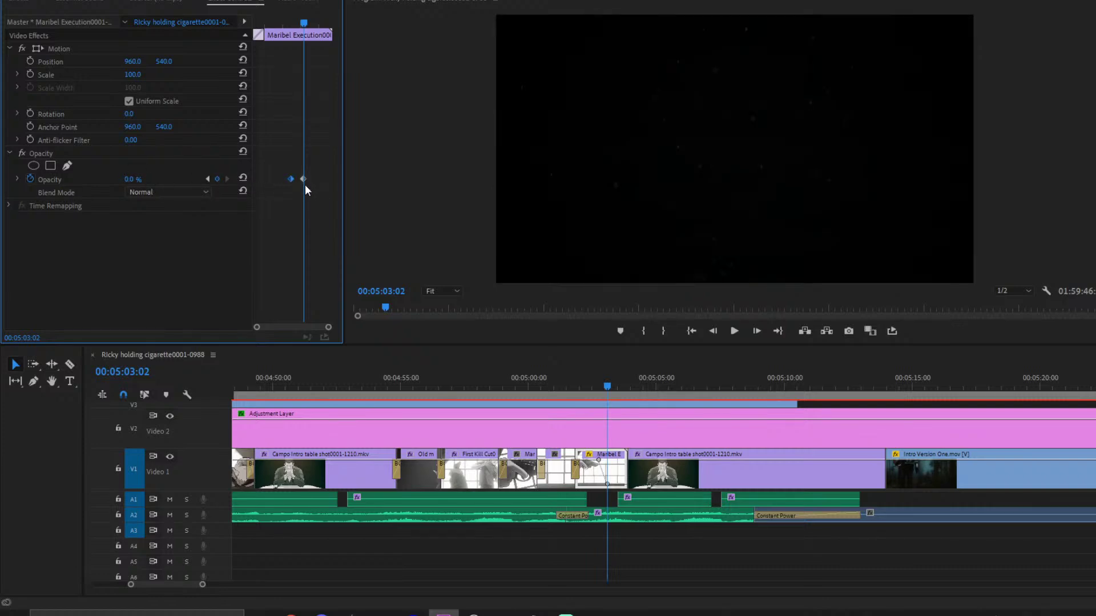
{"action": "mouse_move", "coordinate": [303, 184]}
{"action": "left_mouse_down"}
{"action": "mouse_move", "coordinate": [355, 176]}
{"action": "mouse_move", "coordinate": [315, 178]}
{"action": "left_mouse_up"}
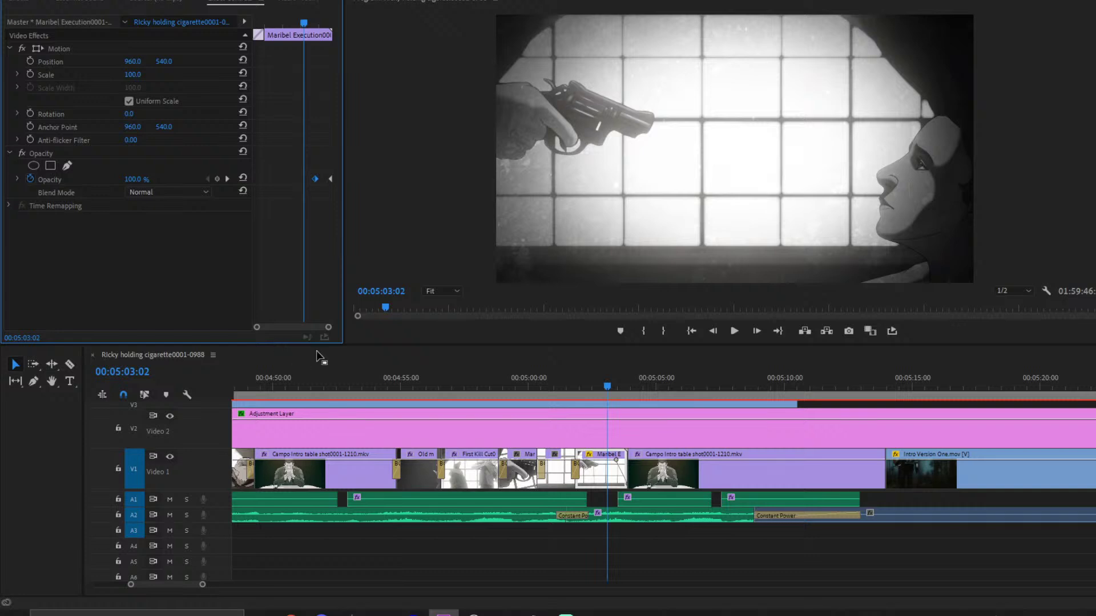
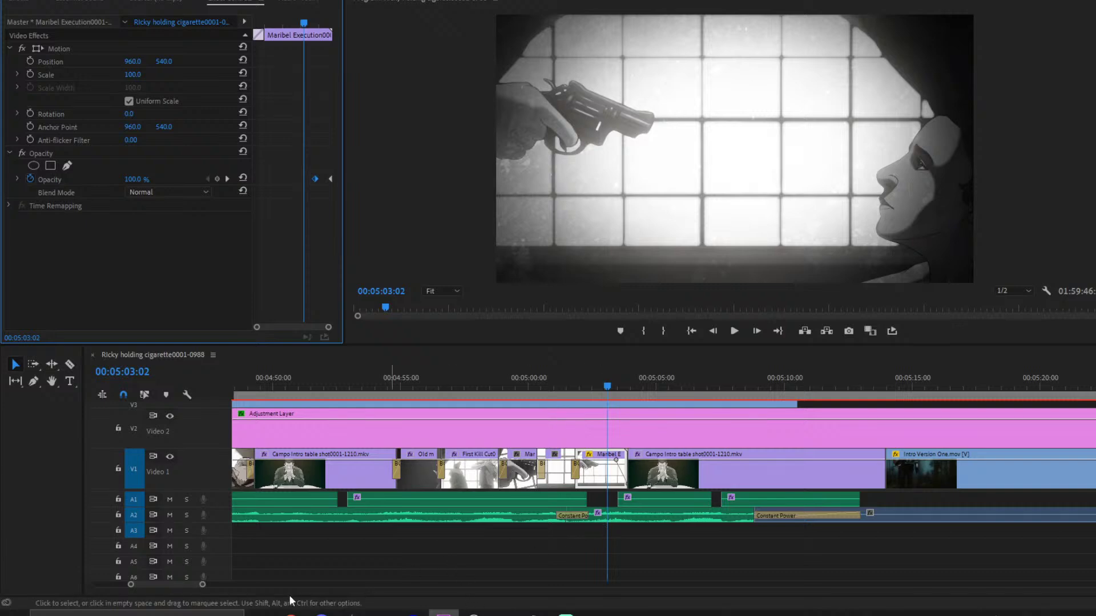
- Look over the rest of the sequence and play back the last Maribel Execution shot's fade-out into the Campo Intro table shot
{"action": "left_click_drag", "start_coordinate": [203, 586], "coordinate": [402, 586]}
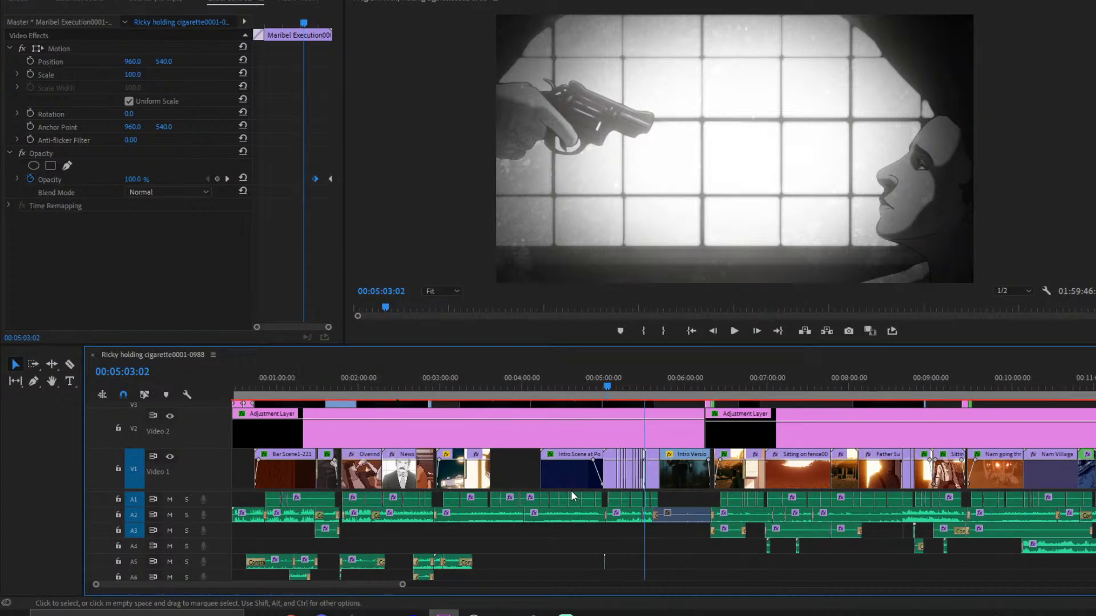
{"action": "scroll", "coordinate": [571, 490], "scroll_direction": "down", "scroll_amount": 5}
{"action": "scroll", "coordinate": [571, 491], "scroll_direction": "down", "scroll_amount": 10}
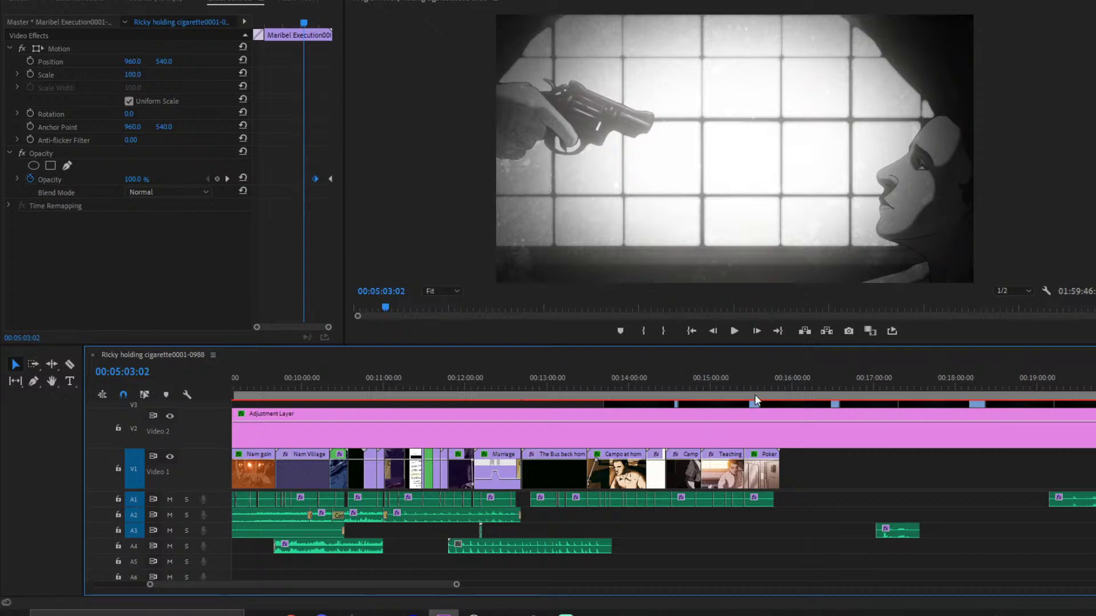
{"action": "scroll", "coordinate": [748, 497], "scroll_direction": "up", "scroll_amount": 9}
{"action": "left_click", "coordinate": [389, 392]}
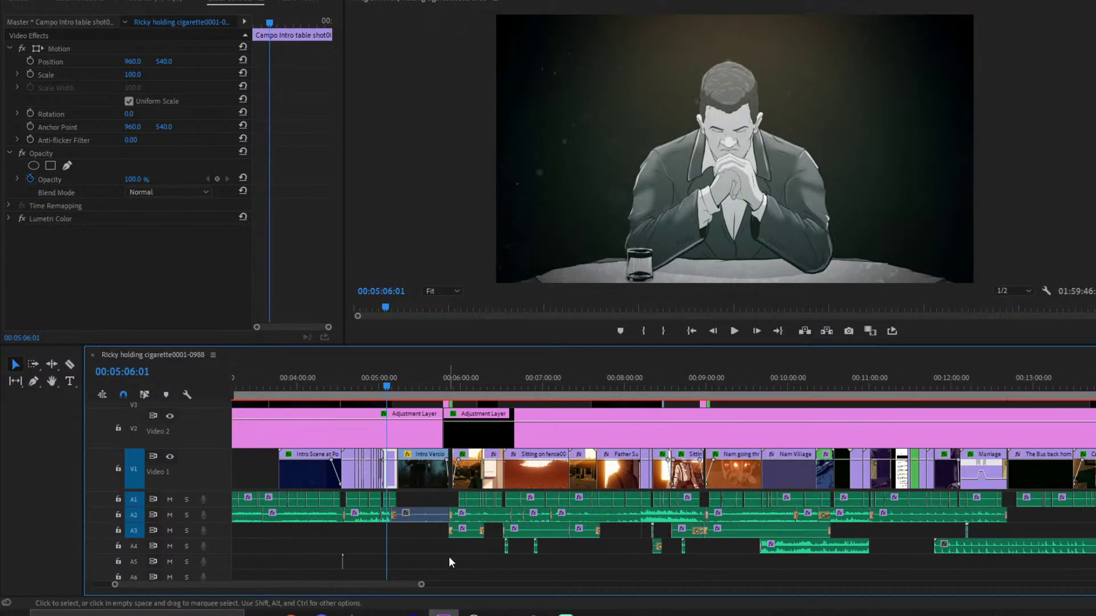
{"action": "left_click_drag", "start_coordinate": [421, 586], "coordinate": [289, 582]}
{"action": "left_click", "coordinate": [502, 378]}
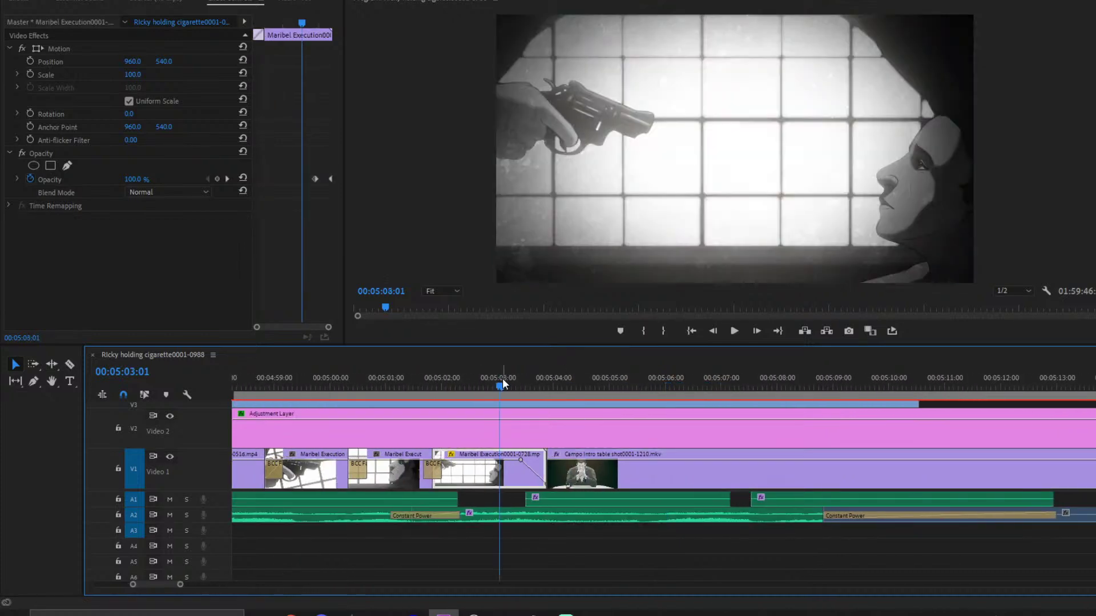
{"action": "left_click", "coordinate": [413, 379]}
{"action": "key", "text": "space"}
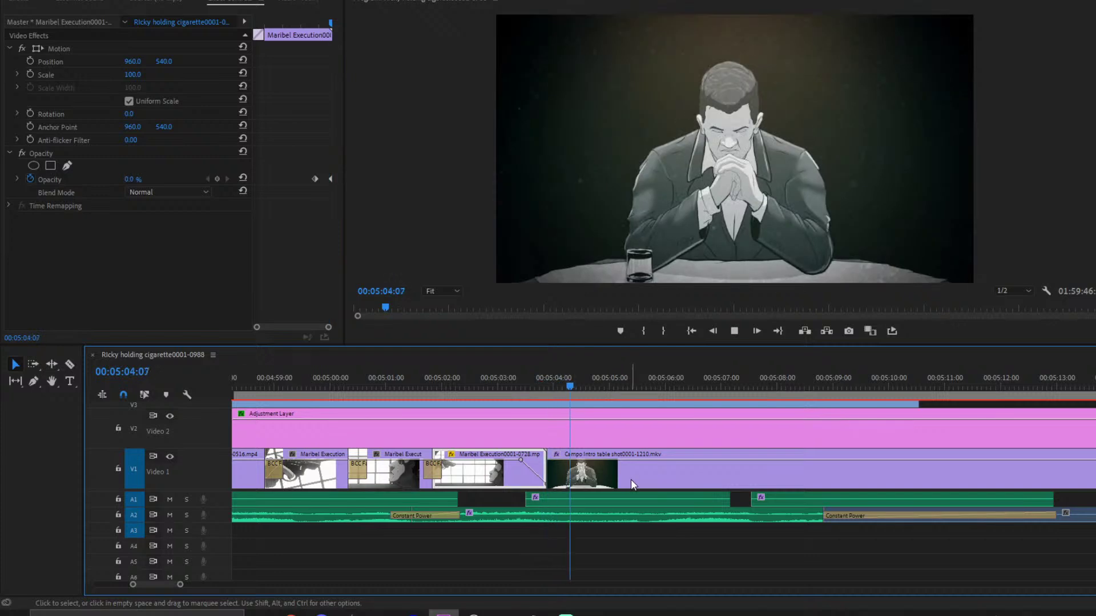
{"action": "key", "text": "space"}
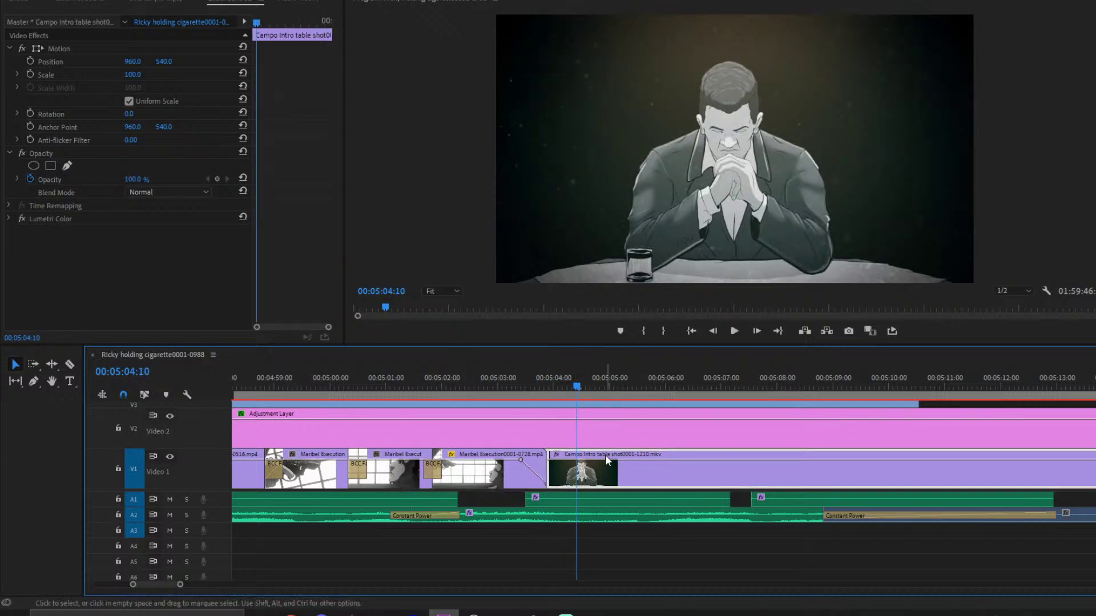
- Fade in the Campo Intro table shot with opacity keyframes from 0% at its start to 100% at 00:05:04:10
{"action": "left_click", "coordinate": [133, 179]}
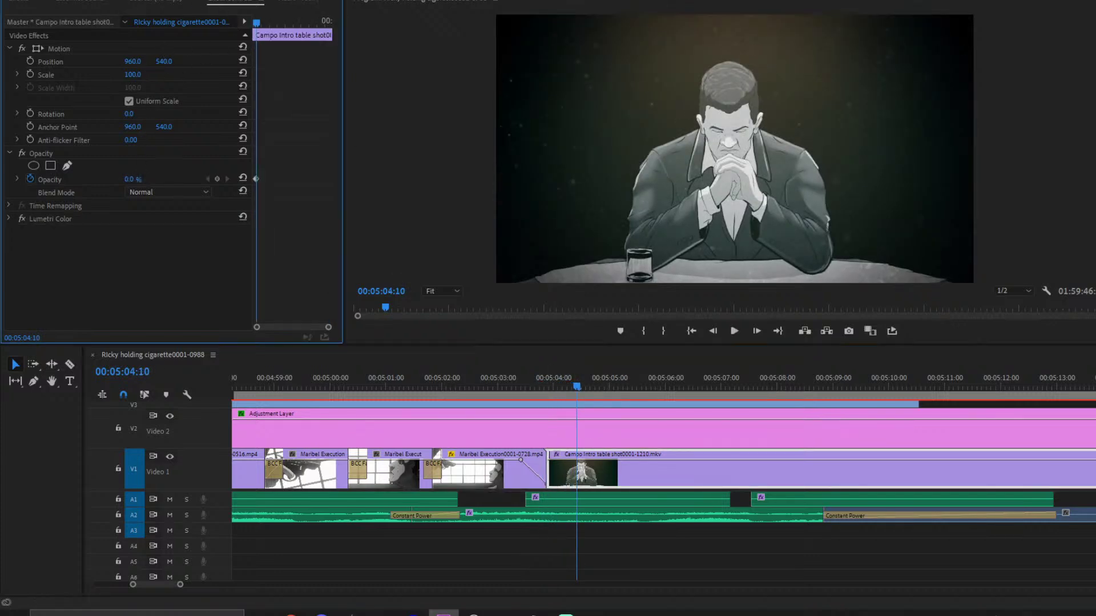
{"action": "type", "text": "0"}
{"action": "key", "text": "Return"}
{"action": "left_click", "coordinate": [217, 181]}
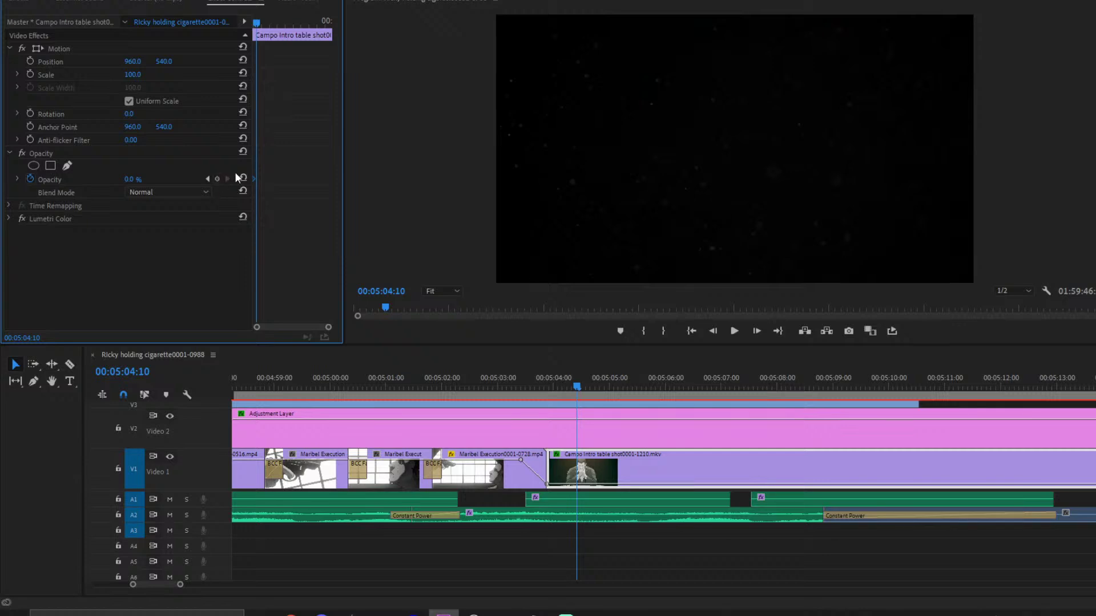
{"action": "left_click", "coordinate": [133, 178]}
{"action": "type", "text": "100"}
{"action": "key", "text": "Return"}
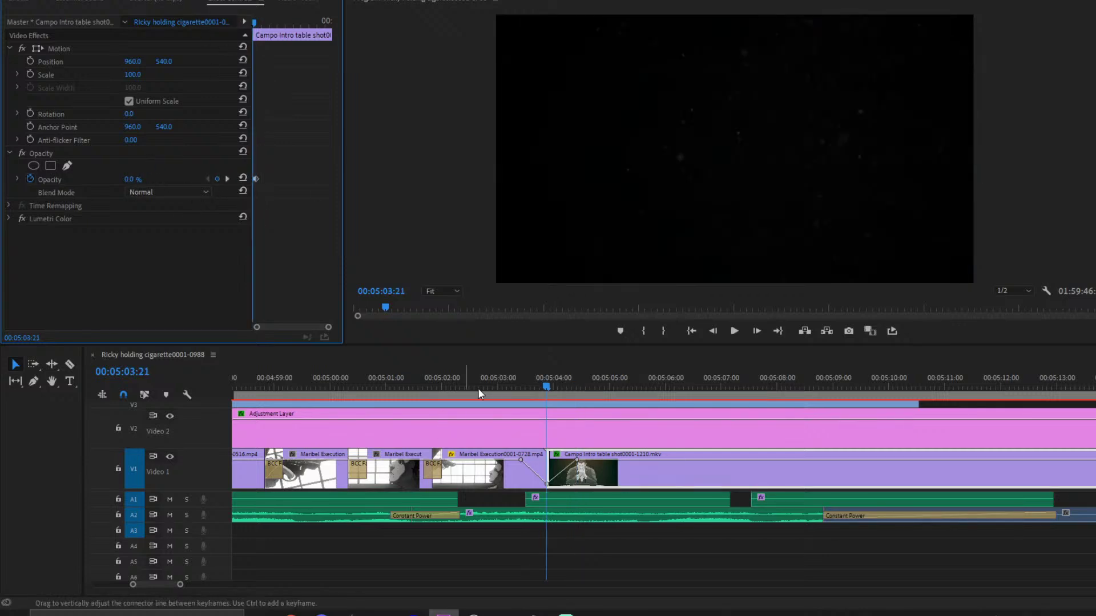
- Replay the fade between the two shots and try trimming the start of the A1 audio clip beneath it
{"action": "left_click", "coordinate": [519, 373]}
{"action": "key", "text": "space"}
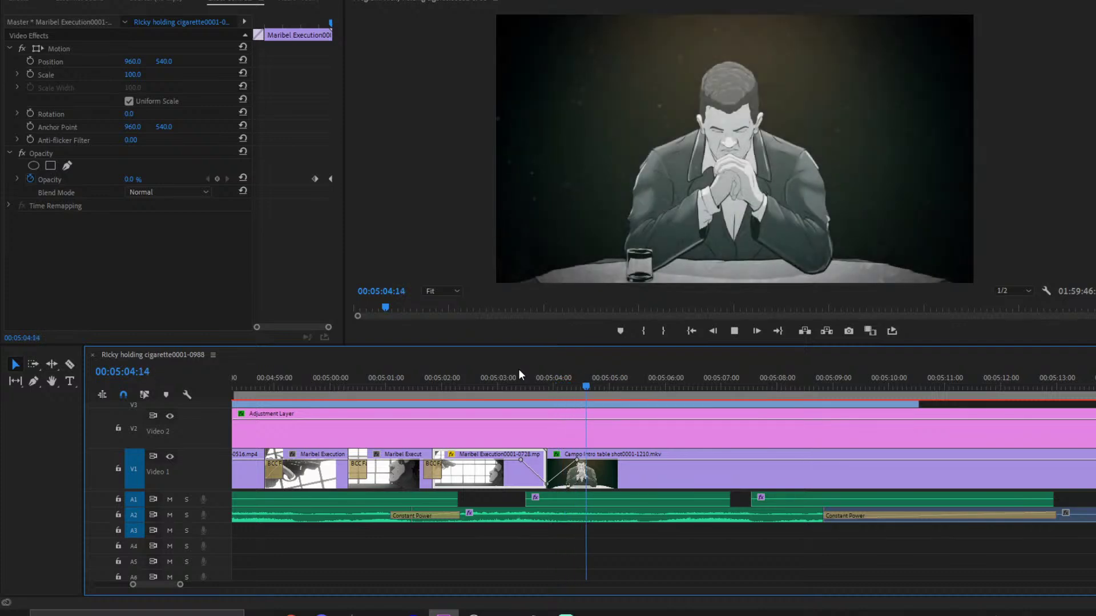
{"action": "left_click", "coordinate": [470, 380]}
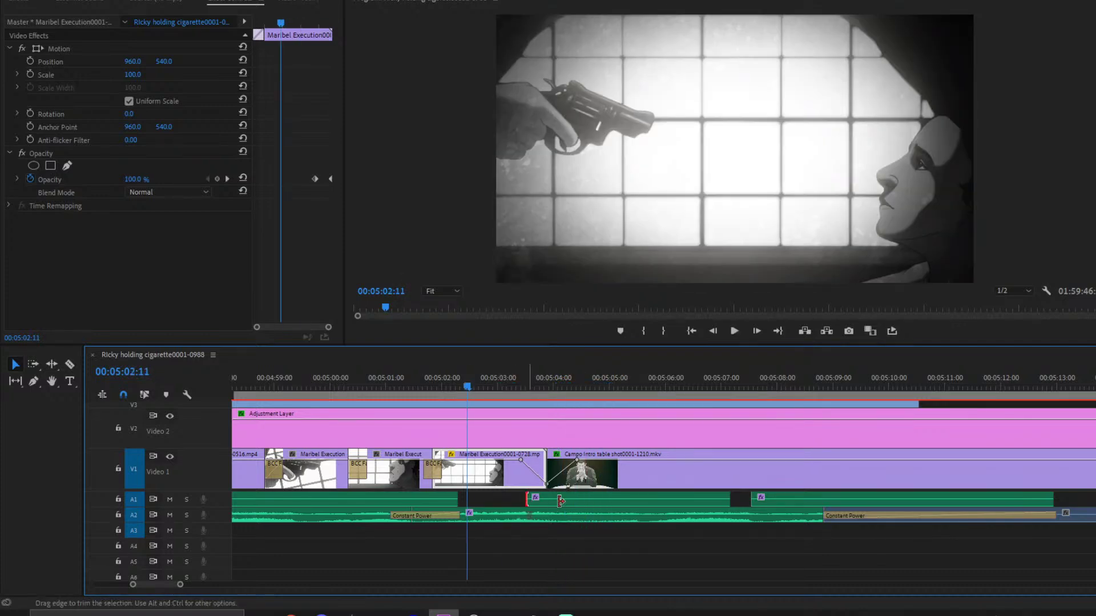
{"action": "key", "text": "space"}
{"action": "left_click_drag", "start_coordinate": [562, 501], "coordinate": [533, 501]}
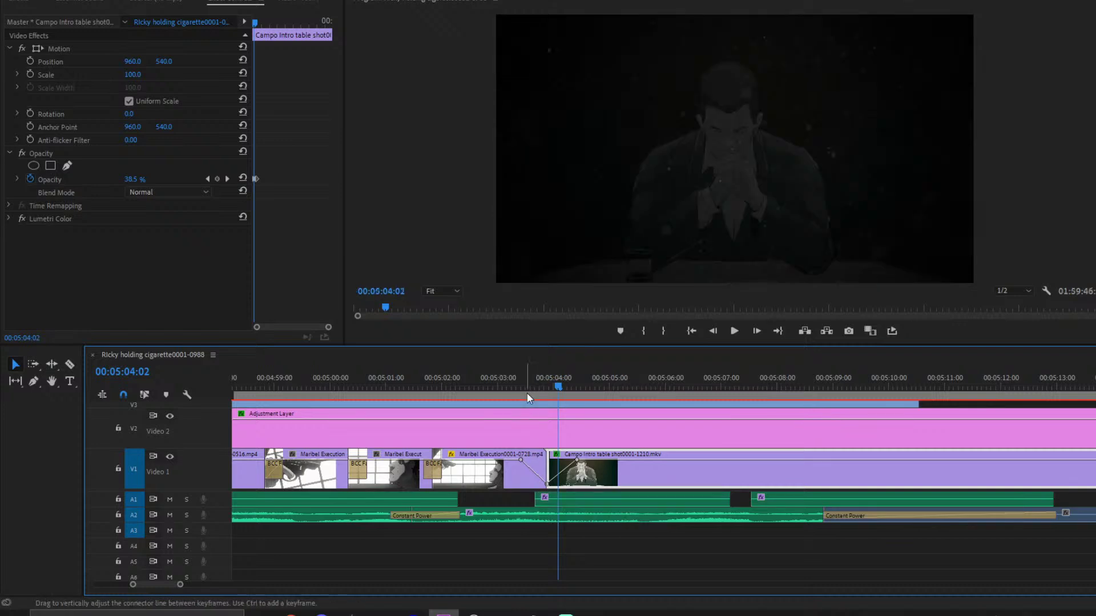
{"action": "key", "text": "ctrl+z"}
- Add the default Constant Power fade to the start of the A1 clip near 00:05:03:14 and shorten it to 6 frames
{"action": "left_click", "coordinate": [512, 381]}
{"action": "right_click", "coordinate": [524, 499]}
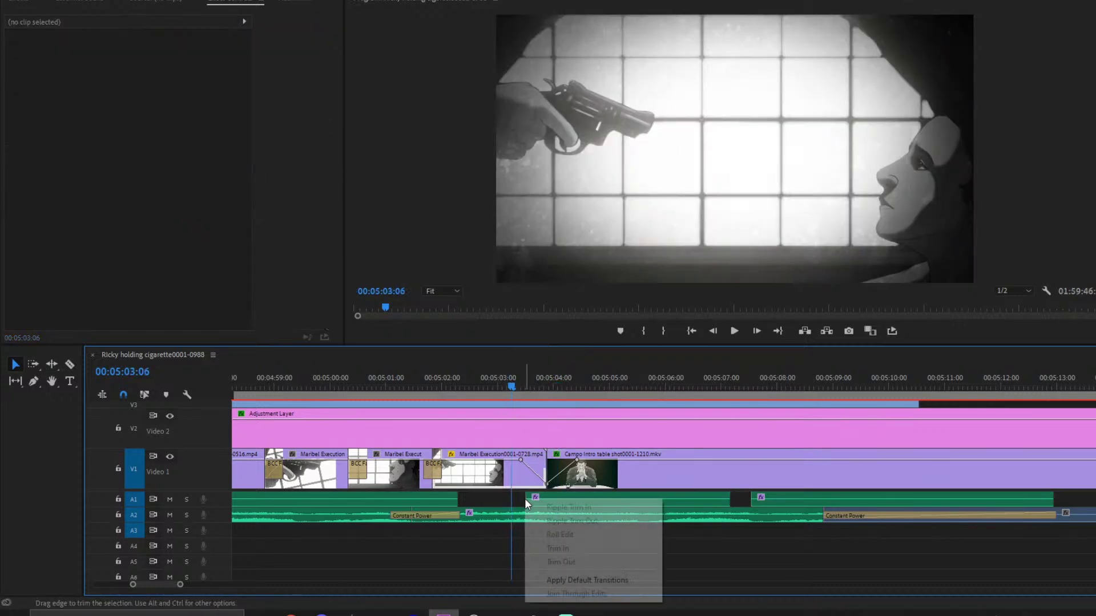
{"action": "left_click", "coordinate": [580, 580]}
{"action": "left_click", "coordinate": [564, 505]}
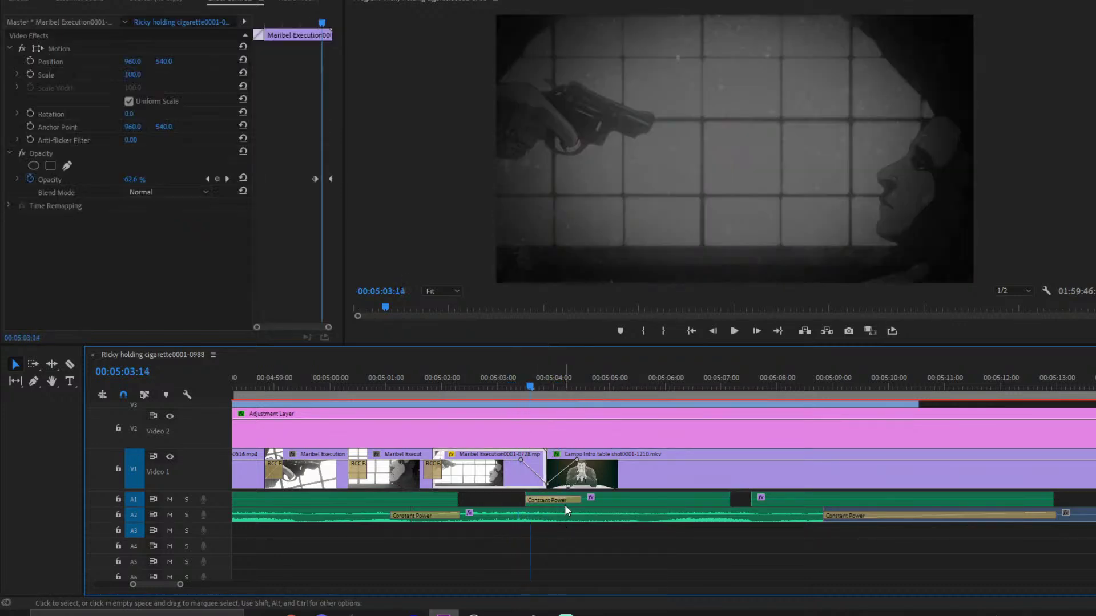
{"action": "left_click", "coordinate": [572, 499]}
{"action": "left_click_drag", "start_coordinate": [572, 498], "coordinate": [545, 500]}
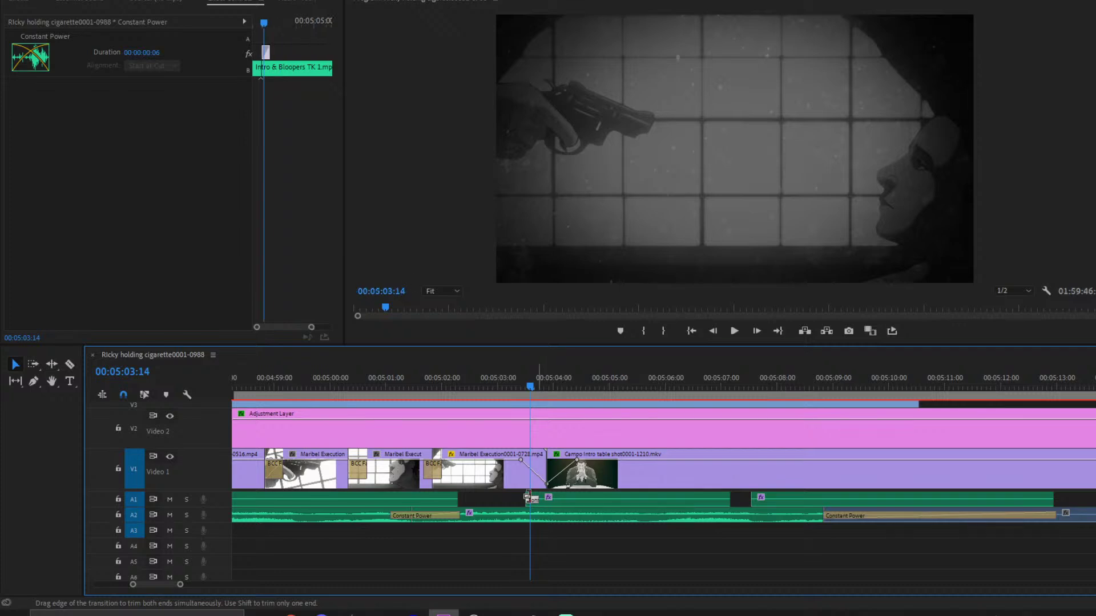
- Add the default Constant Power fade to the end of the preceding A1 clip and shorten it to 5 frames
{"action": "right_click", "coordinate": [460, 504]}
{"action": "left_click", "coordinate": [511, 580]}
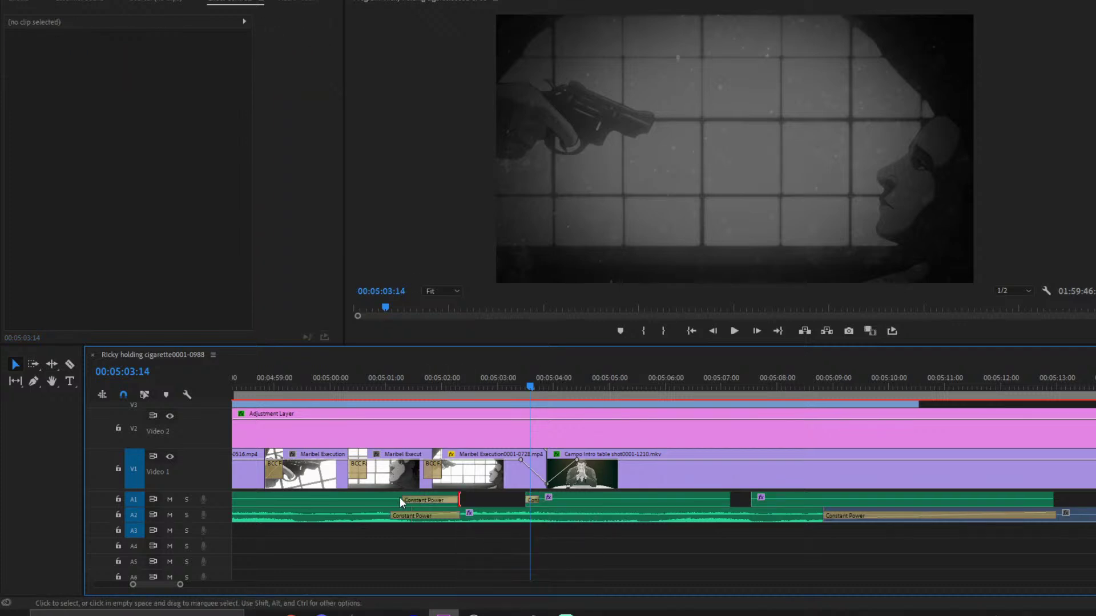
{"action": "left_click_drag", "start_coordinate": [432, 501], "coordinate": [447, 502]}
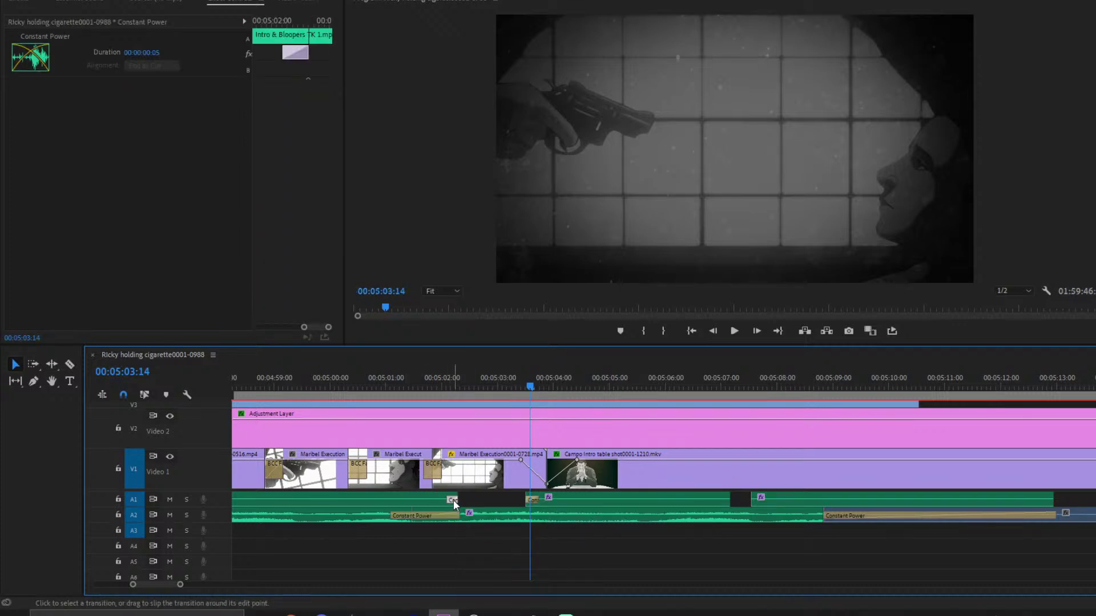
- Play back the Campo Intro table shot and lengthen the Constant Power fade on A2 to end near 00:05:18:12
{"action": "left_click", "coordinate": [412, 381]}
{"action": "key", "text": "space"}
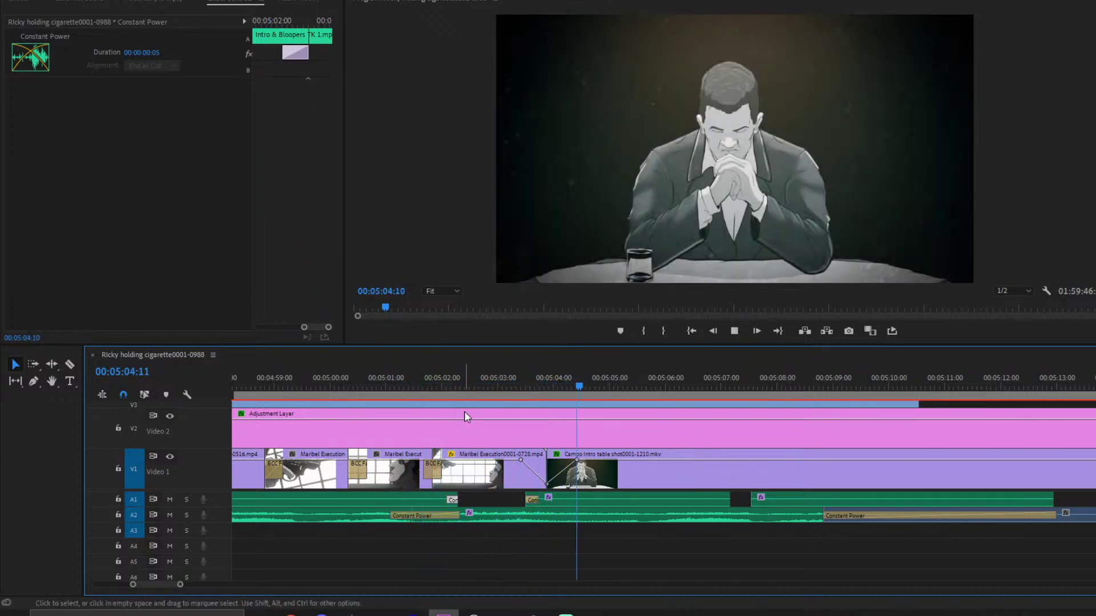
{"action": "scroll", "coordinate": [443, 480], "scroll_direction": "down", "scroll_amount": 3}
{"action": "scroll", "coordinate": [443, 482], "scroll_direction": "down", "scroll_amount": 3}
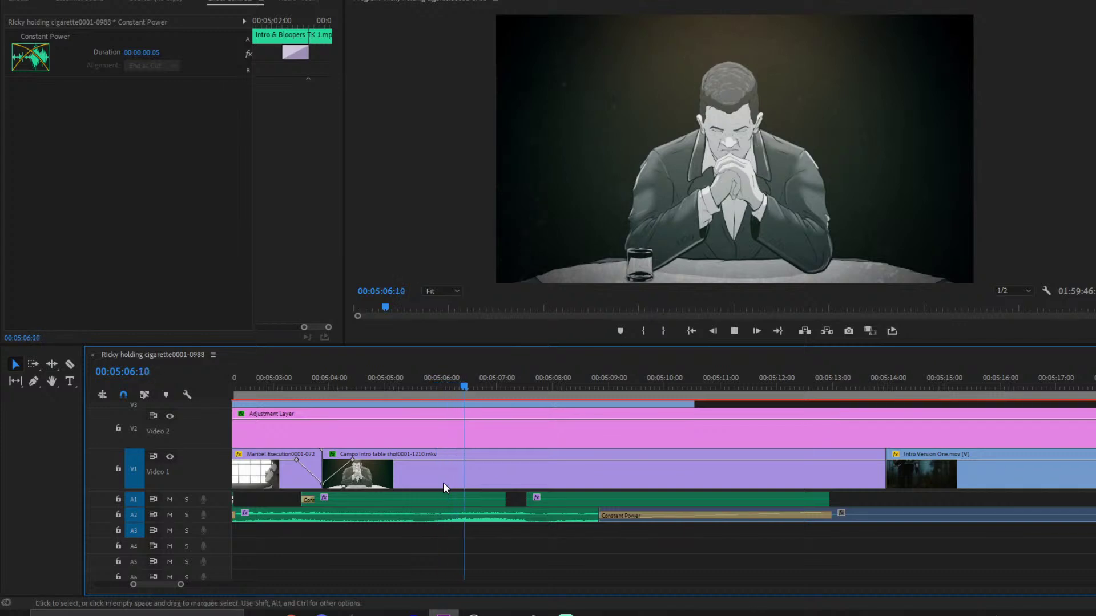
{"action": "scroll", "coordinate": [443, 482], "scroll_direction": "down", "scroll_amount": 3}
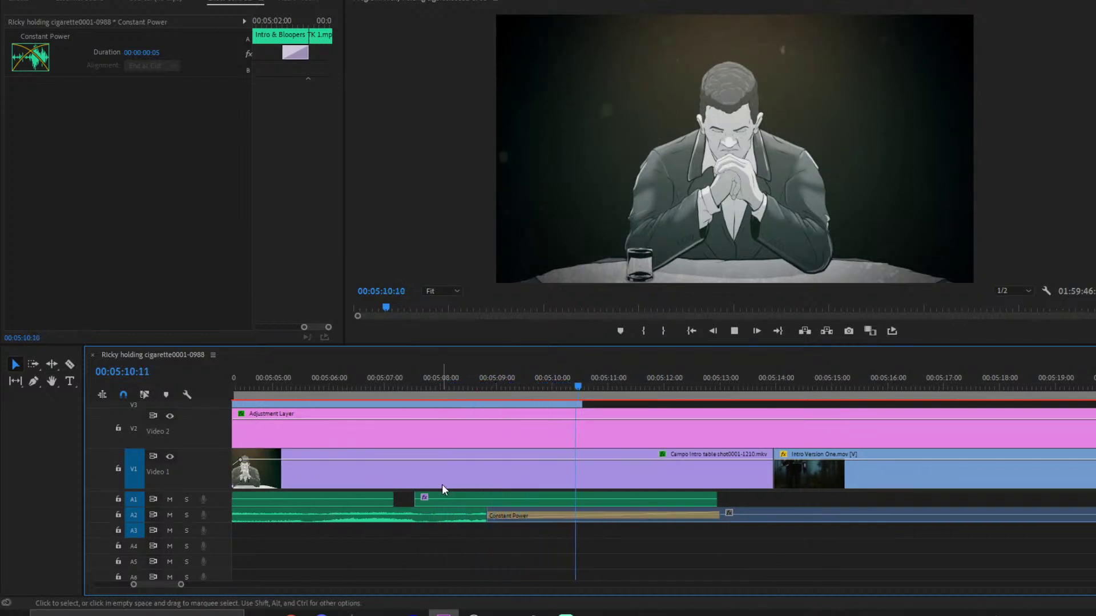
{"action": "left_click_drag", "start_coordinate": [714, 512], "coordinate": [1026, 514]}
{"action": "key", "text": "space"}
- Add a BCC Fast Film Glow Dissolve at the cut between the Campo Intro table shot and Intro Version One.mov
{"action": "left_click", "coordinate": [33, 1]}
{"action": "left_click_drag", "start_coordinate": [77, 169], "coordinate": [770, 463]}
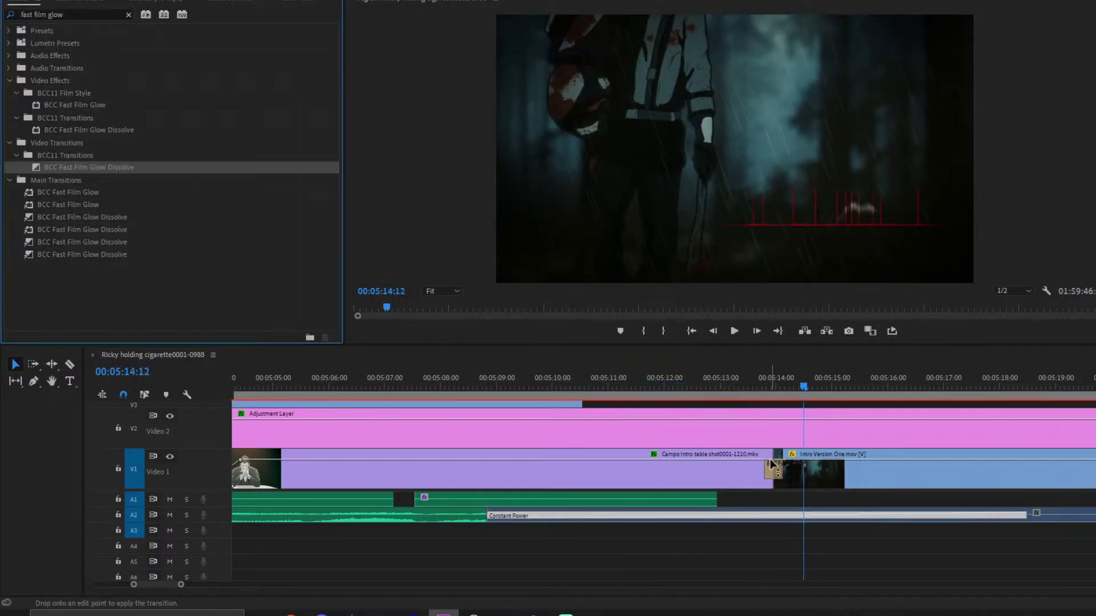
{"action": "left_click", "coordinate": [765, 388]}
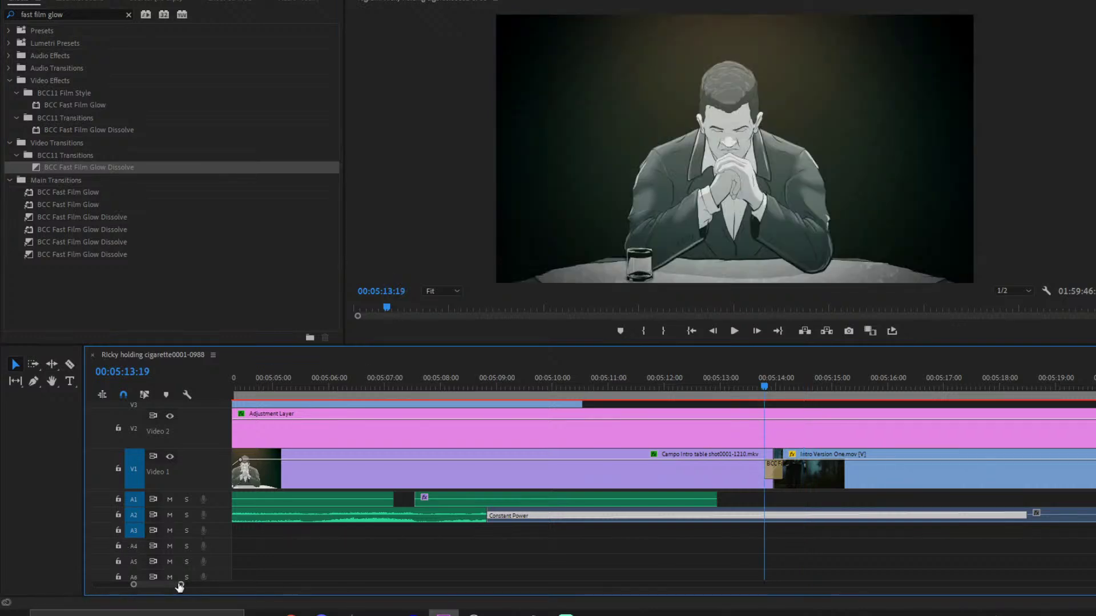
- Look over the intro timeline from the Intro Version One clip back to the restaurant scenes
{"action": "left_click_drag", "start_coordinate": [180, 585], "coordinate": [274, 584]}
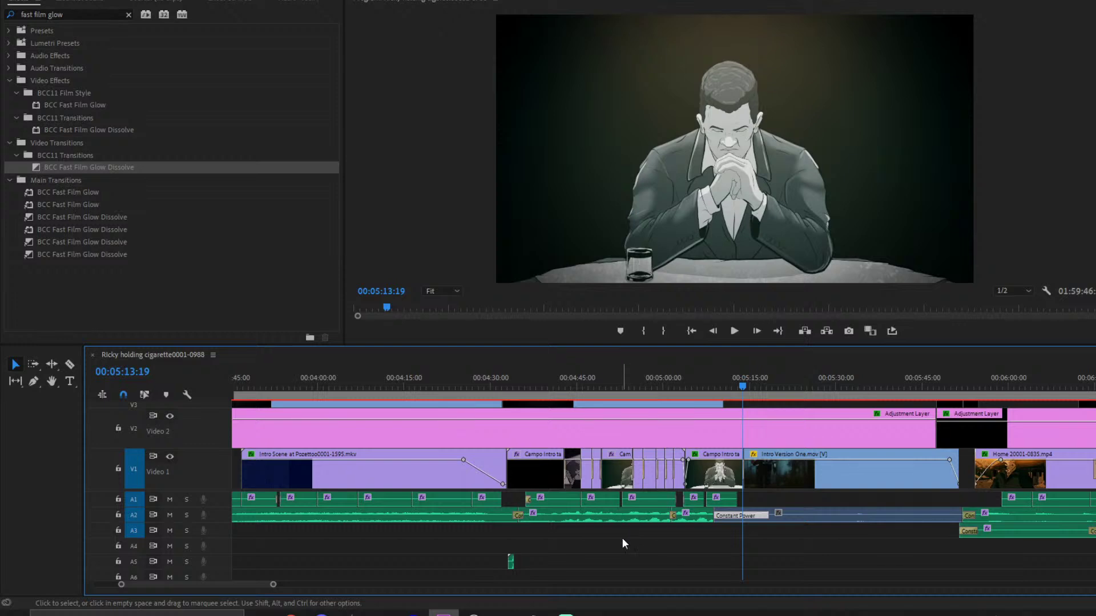
{"action": "scroll", "coordinate": [607, 515], "scroll_direction": "down", "scroll_amount": 4}
{"action": "scroll", "coordinate": [607, 514], "scroll_direction": "down", "scroll_amount": 1}
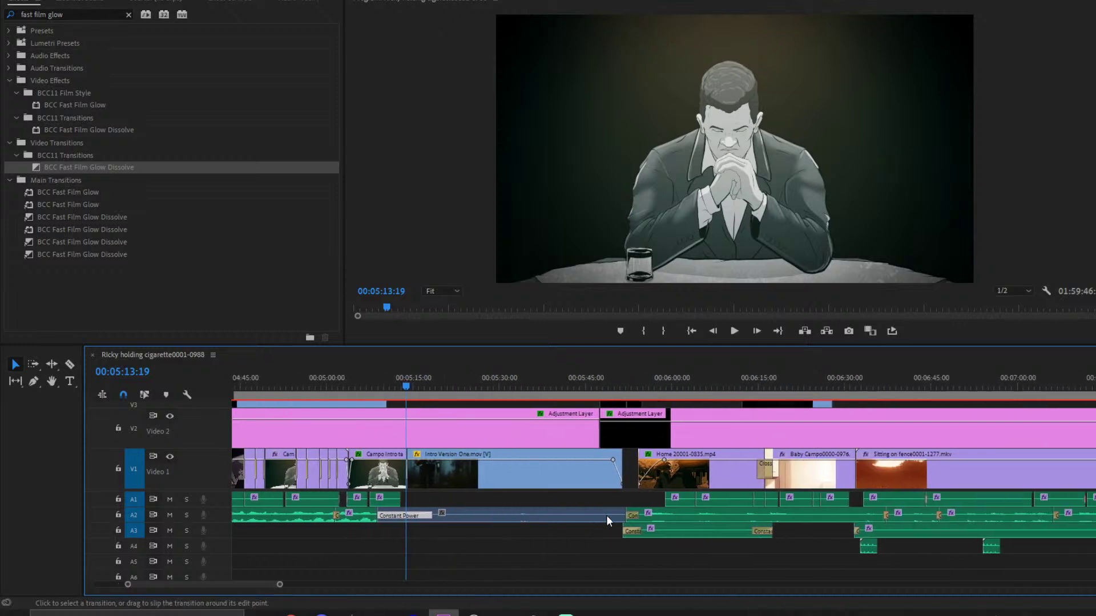
{"action": "scroll", "coordinate": [607, 516], "scroll_direction": "up", "scroll_amount": 5}
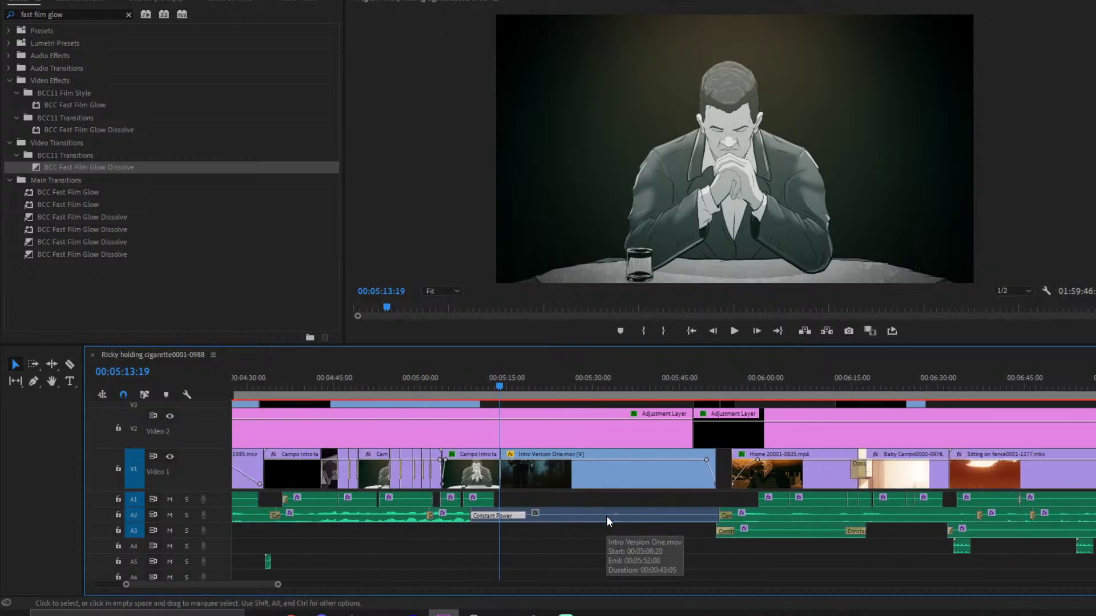
{"action": "scroll", "coordinate": [606, 517], "scroll_direction": "up", "scroll_amount": 2}
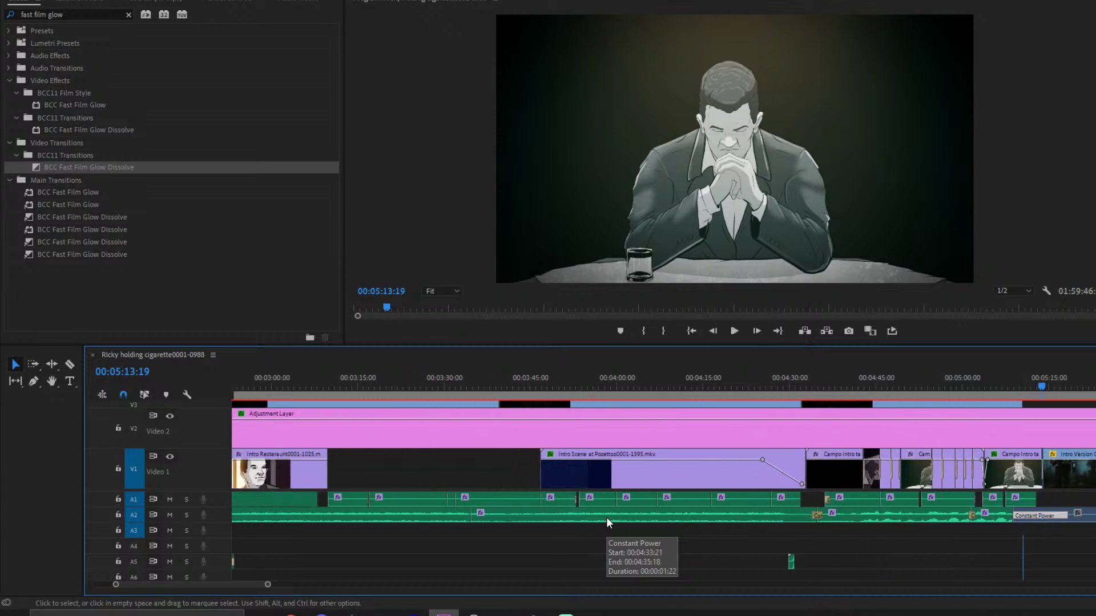
{"action": "scroll", "coordinate": [604, 522], "scroll_direction": "up", "scroll_amount": 2}
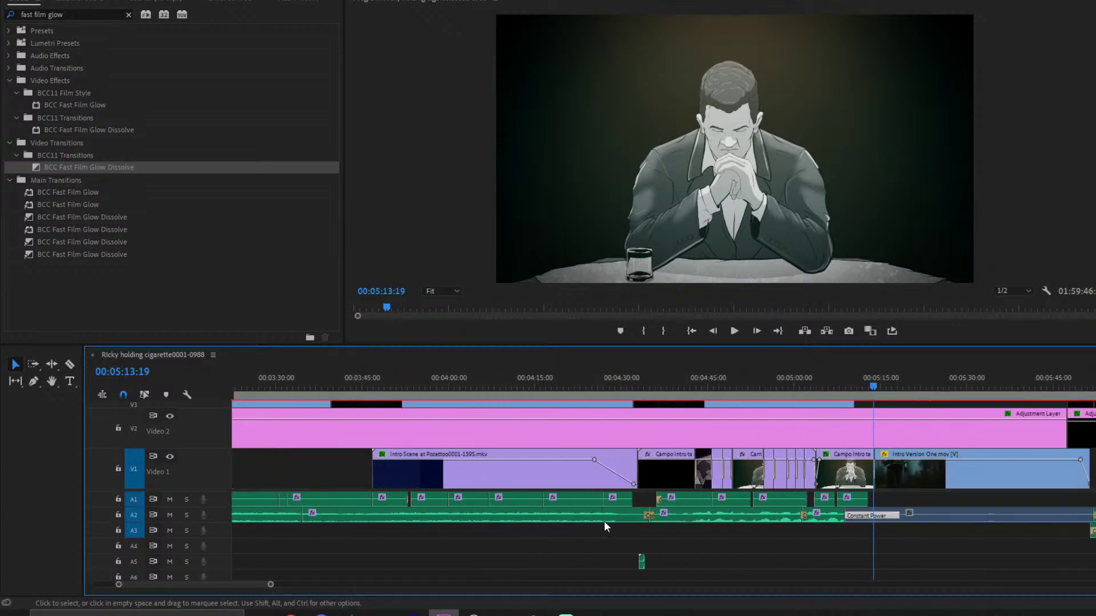
{"action": "scroll", "coordinate": [604, 522], "scroll_direction": "up", "scroll_amount": 1}
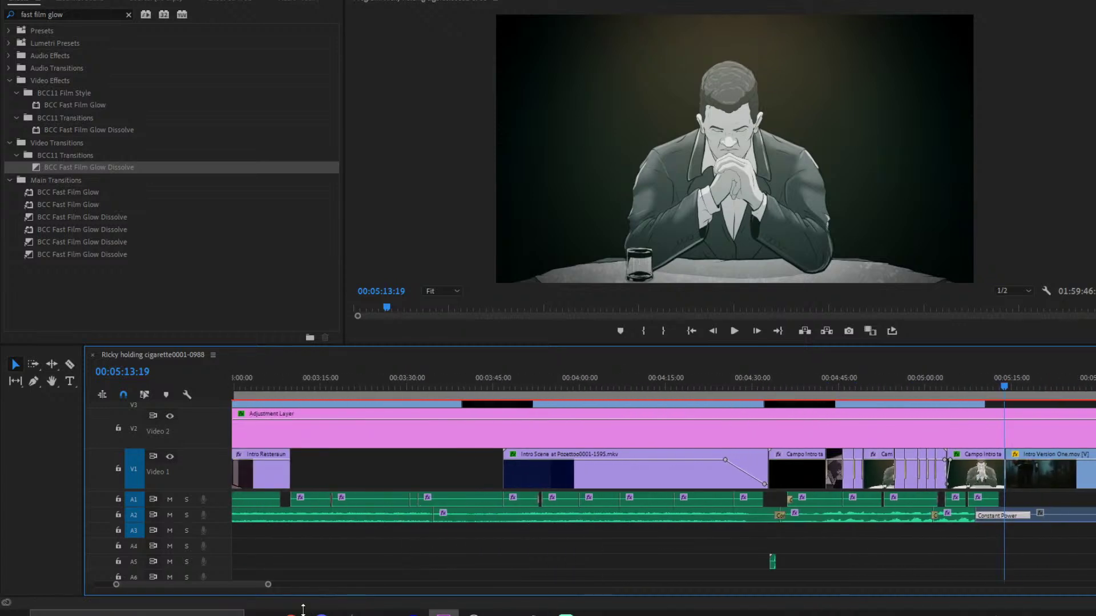
- Switch to Epidemic Sound in the browser and open the sound effects search
{"action": "mouse_move", "coordinate": [304, 609]}
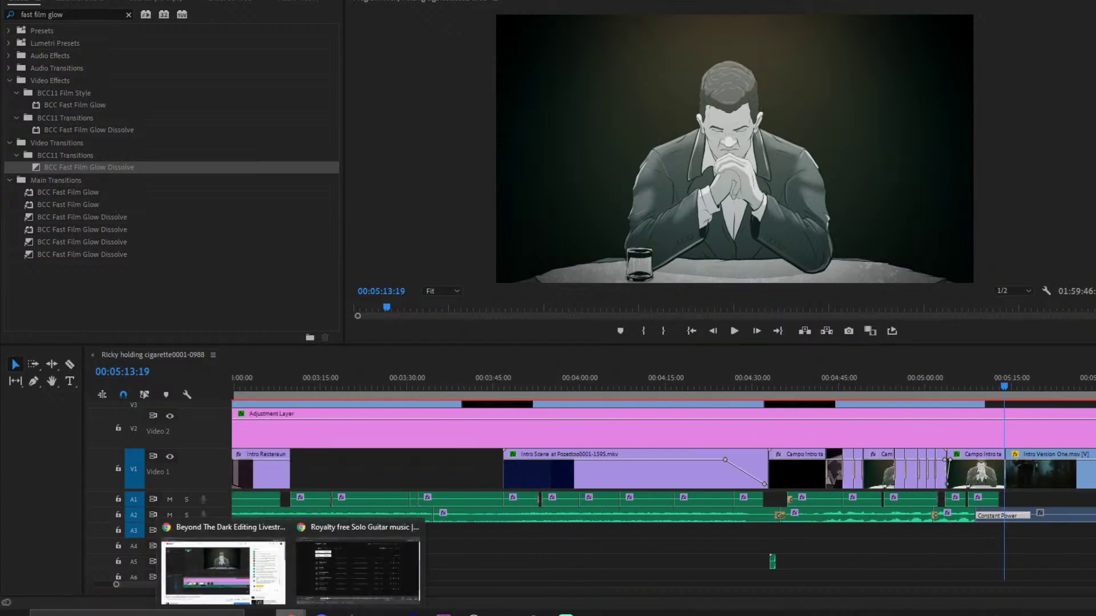
{"action": "left_click", "coordinate": [348, 573]}
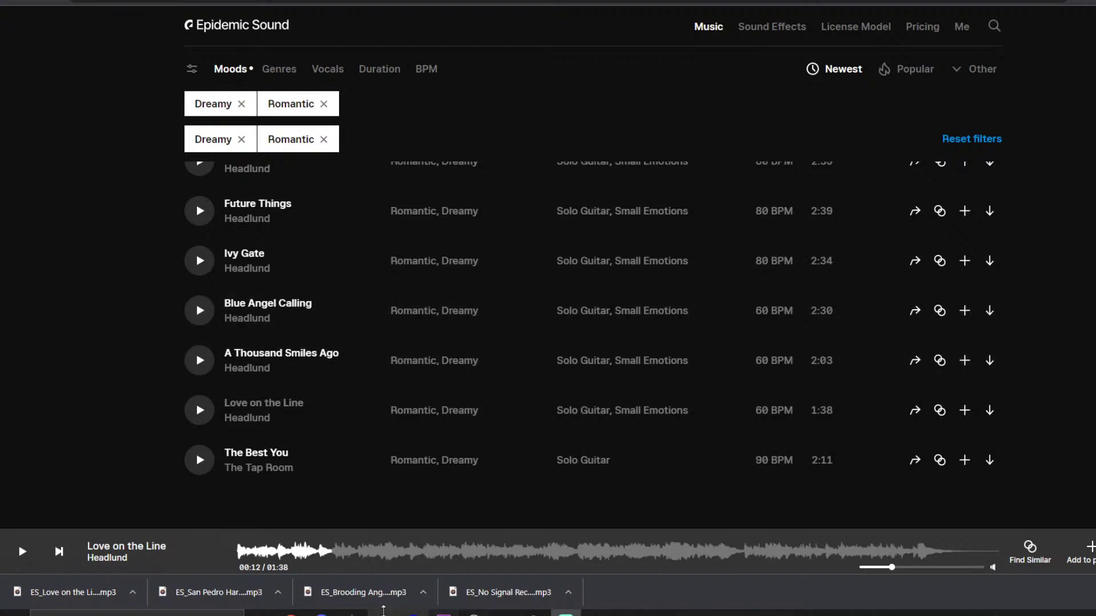
{"action": "mouse_move", "coordinate": [291, 613]}
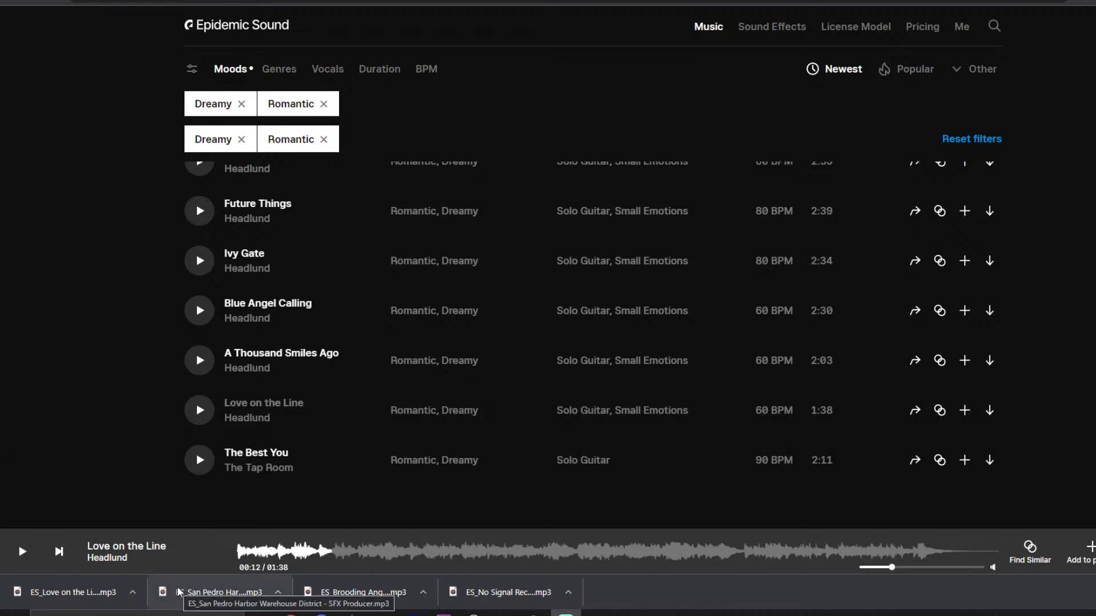
{"action": "scroll", "coordinate": [799, 71], "scroll_direction": "up", "scroll_amount": 5}
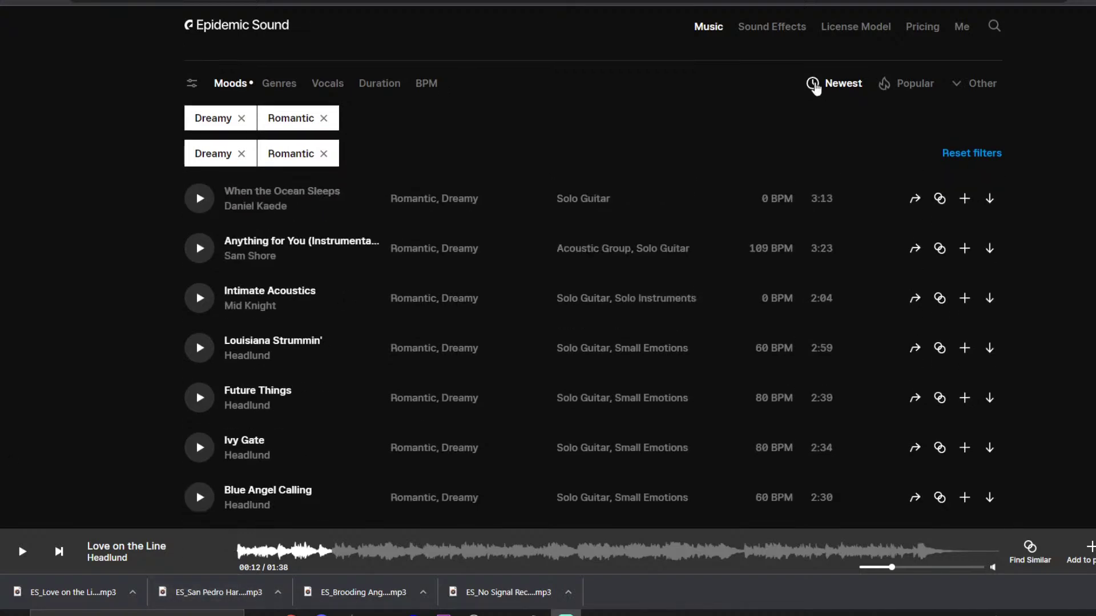
{"action": "left_click", "coordinate": [771, 27]}
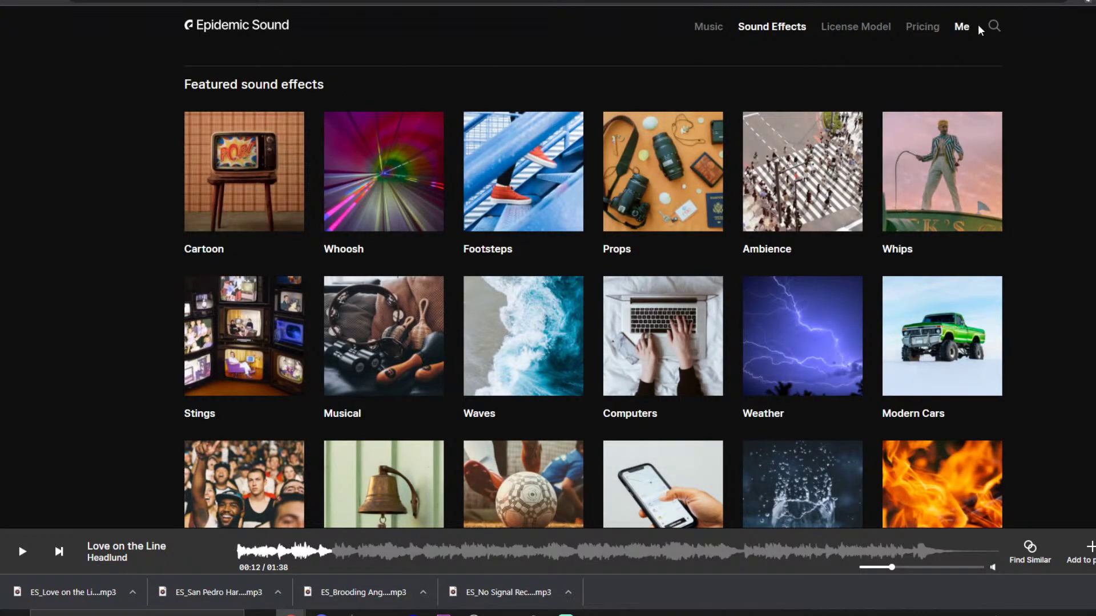
{"action": "left_click", "coordinate": [993, 27]}
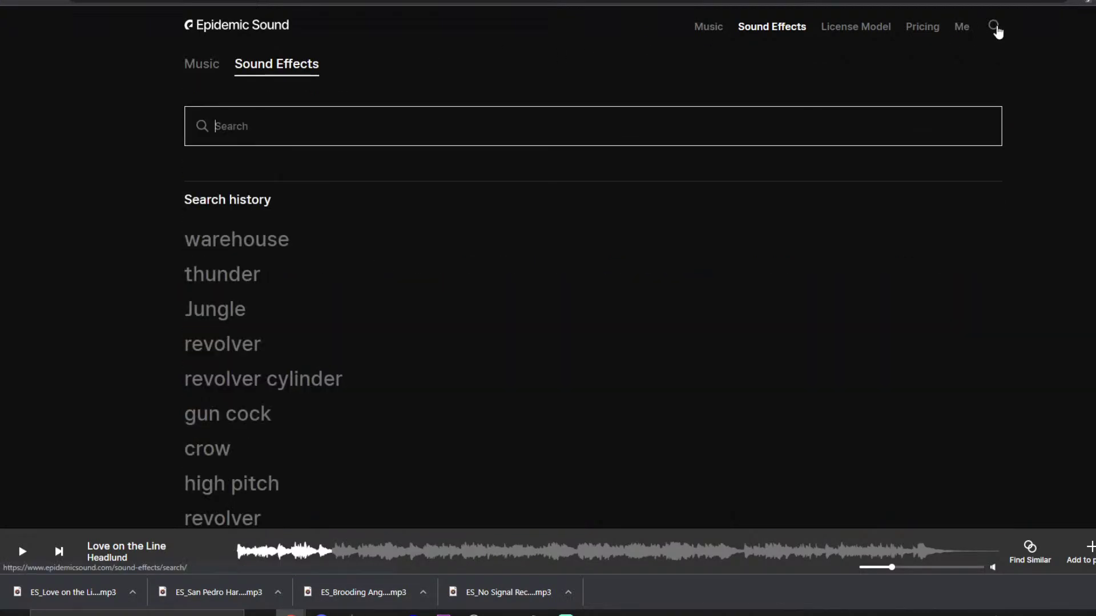
- Try searching the sound effects for restaurant
{"action": "type", "text": "rest"}
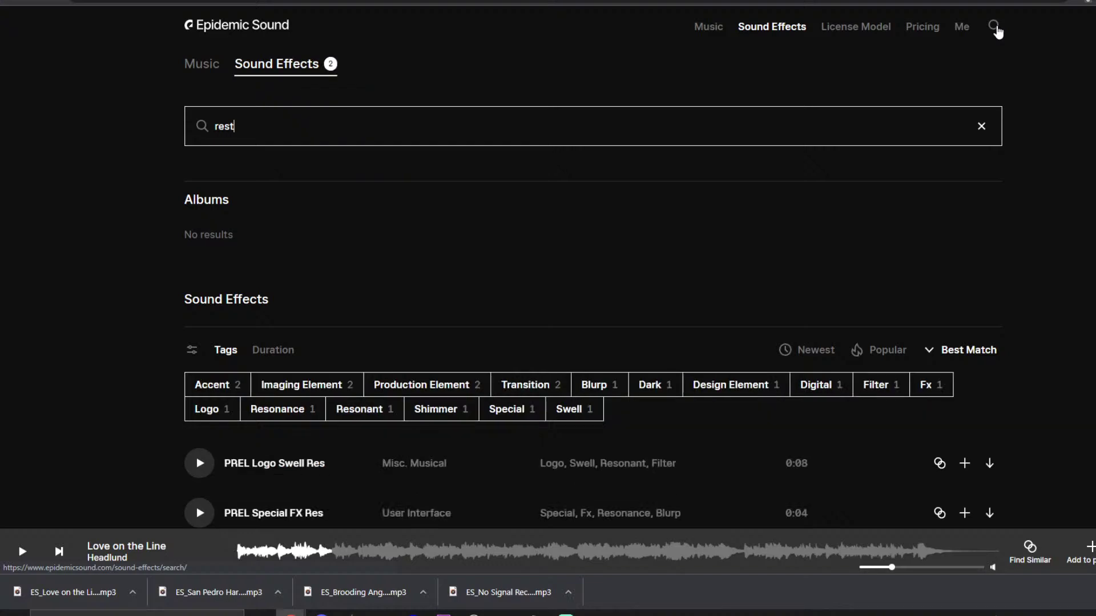
{"action": "type", "text": "aruan"}
{"action": "key", "text": "BackSpace"}
{"action": "key", "text": "BackSpace"}
{"action": "key", "text": "BackSpace"}
{"action": "key", "text": "BackSpace"}
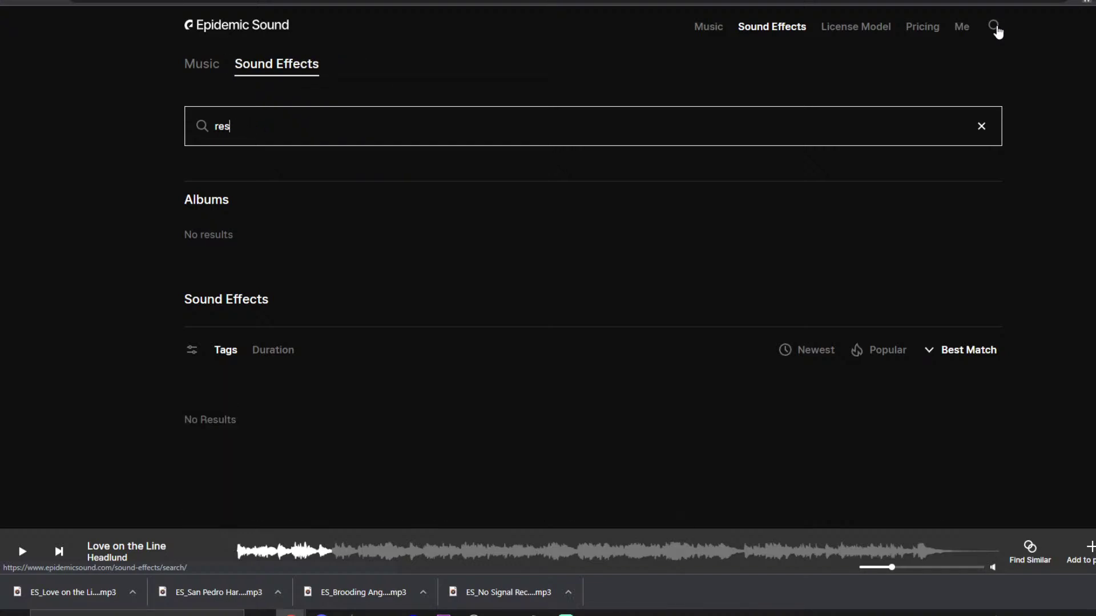
{"action": "type", "text": "tr"}
{"action": "key", "text": "BackSpace"}
{"action": "type", "text": "aurant"}
{"action": "key", "text": "BackSpace"}
{"action": "key", "text": "BackSpace"}
{"action": "key", "text": "BackSpace"}
{"action": "key", "text": "BackSpace"}
{"action": "key", "text": "BackSpace"}
{"action": "key", "text": "BackSpace"}
{"action": "key", "text": "BackSpace"}
{"action": "key", "text": "BackSpace"}
{"action": "key", "text": "BackSpace"}
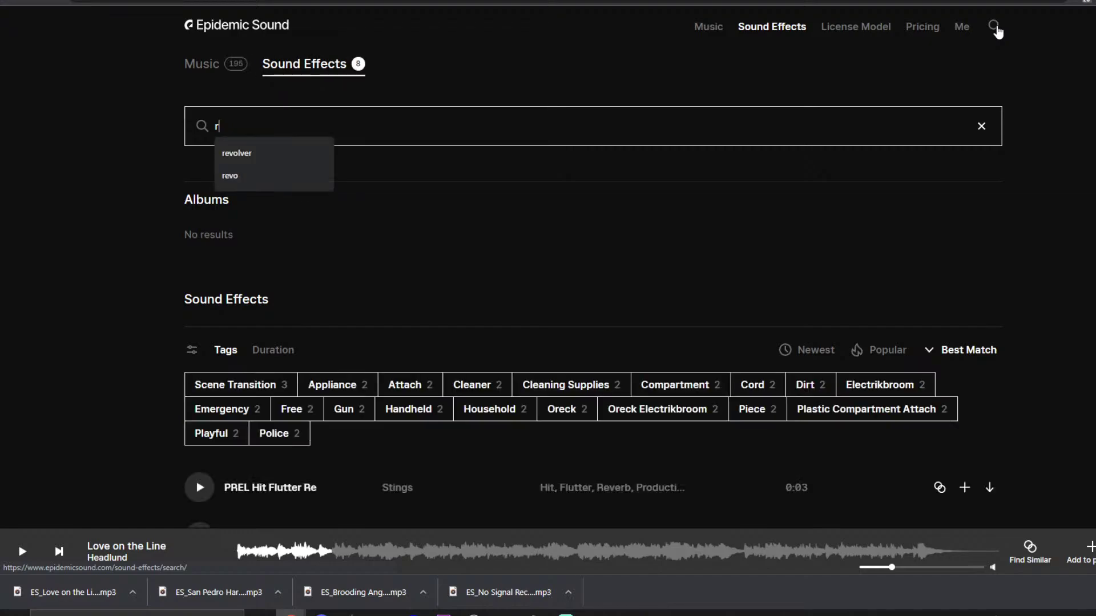
- Search the sound effects for diner and look through the results
{"action": "key", "text": "BackSpace"}
{"action": "type", "text": "diner"}
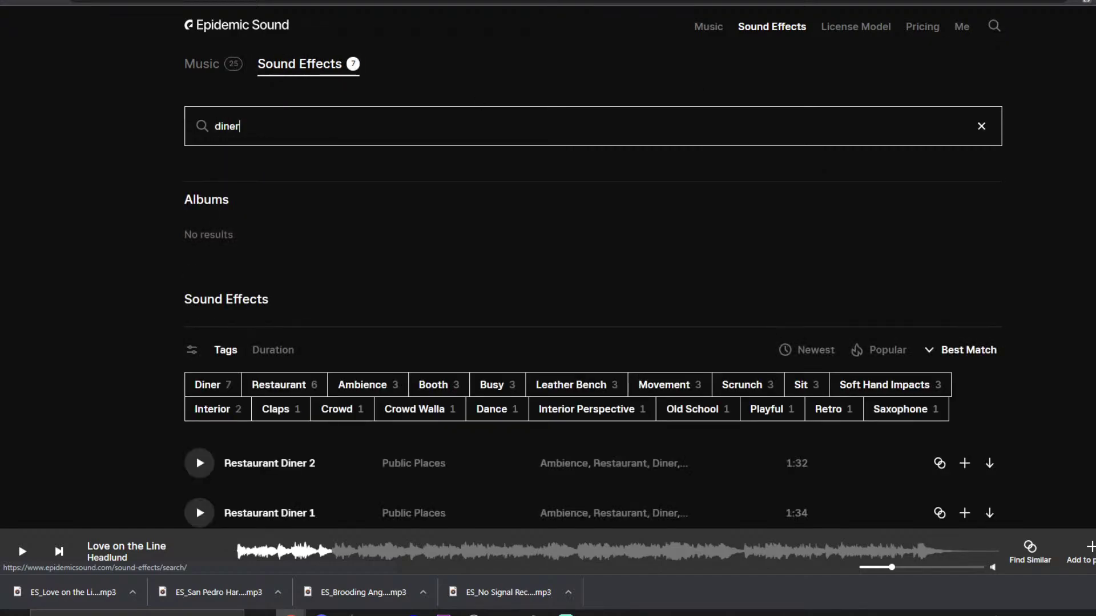
{"action": "scroll", "coordinate": [171, 269], "scroll_direction": "down", "scroll_amount": 2}
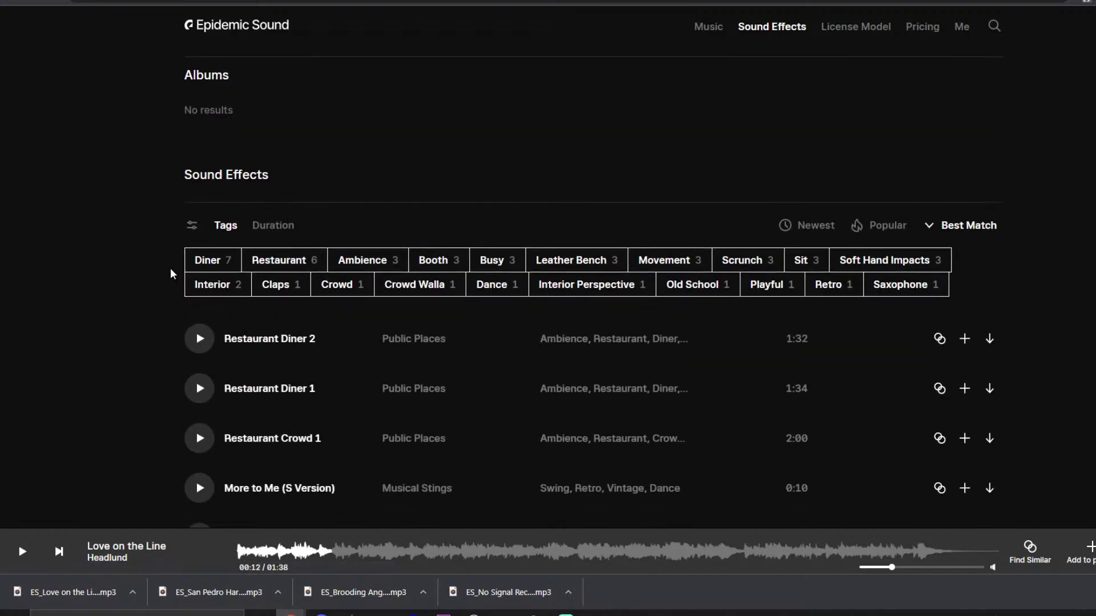
{"action": "scroll", "coordinate": [179, 290], "scroll_direction": "up", "scroll_amount": 2}
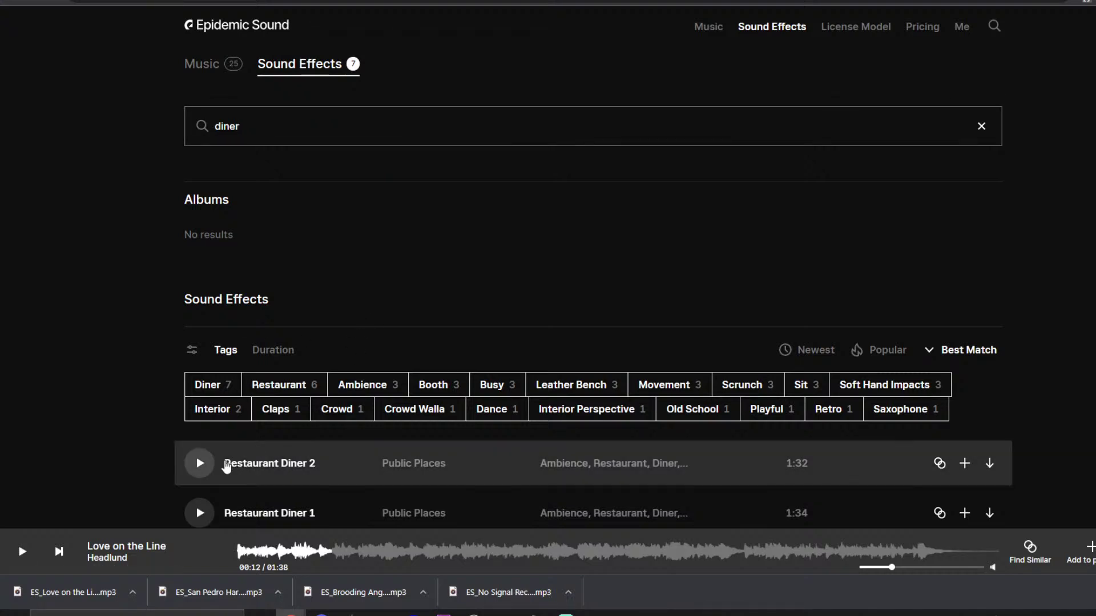
- Audition the Restaurant Diner 2, Restaurant Diner 1 and Restaurant Crowd 1 sound effects and replay Restaurant Diner 1
{"action": "left_click", "coordinate": [196, 467]}
{"action": "scroll", "coordinate": [174, 417], "scroll_direction": "down", "scroll_amount": 2}
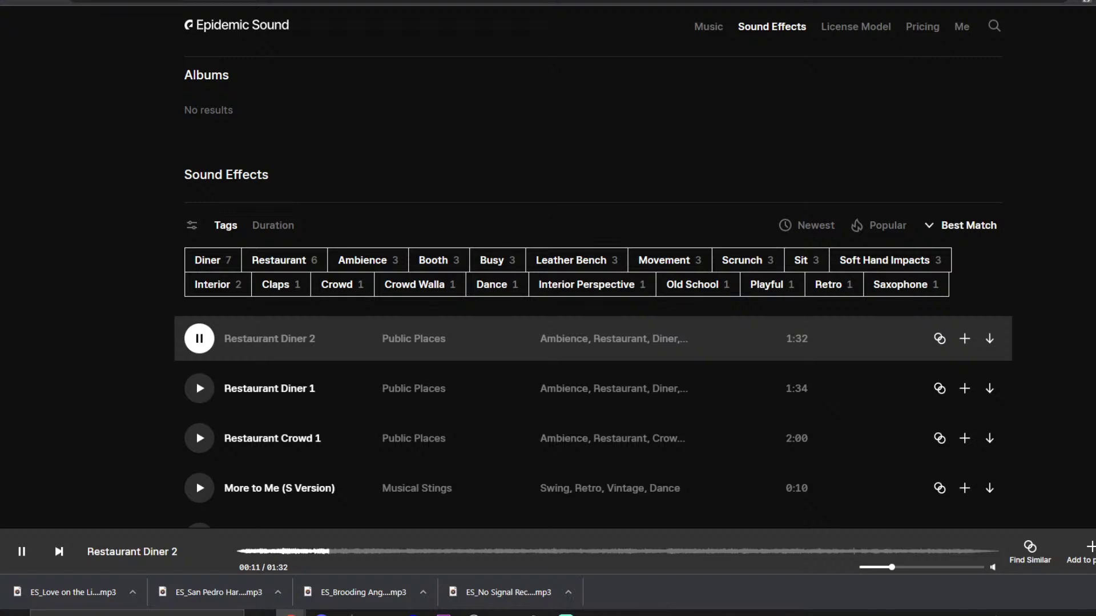
{"action": "left_click", "coordinate": [199, 338]}
{"action": "left_click", "coordinate": [210, 394]}
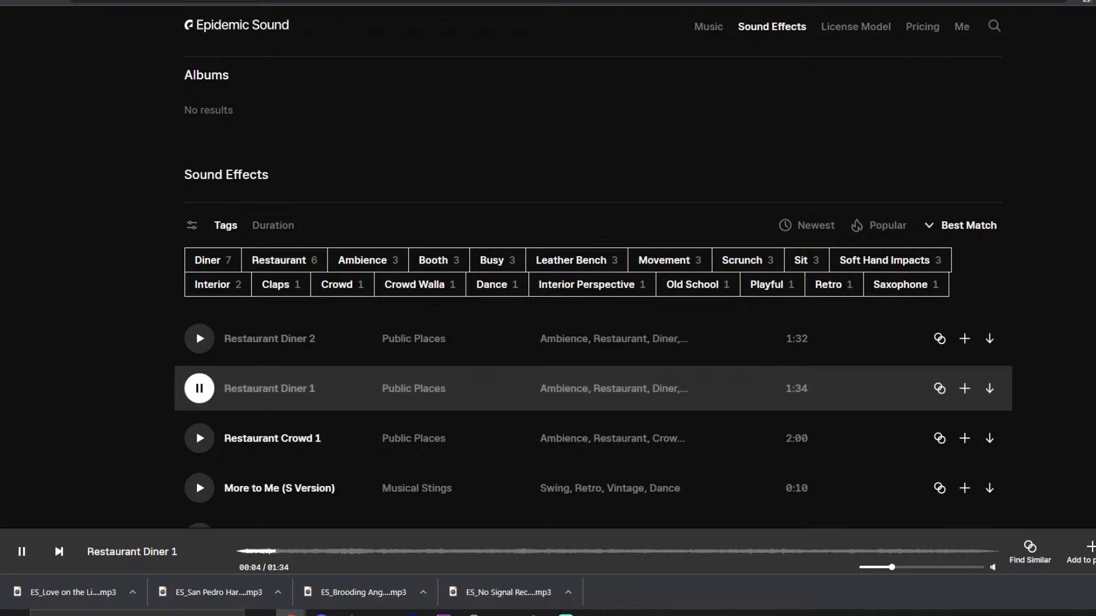
{"action": "left_click", "coordinate": [201, 440]}
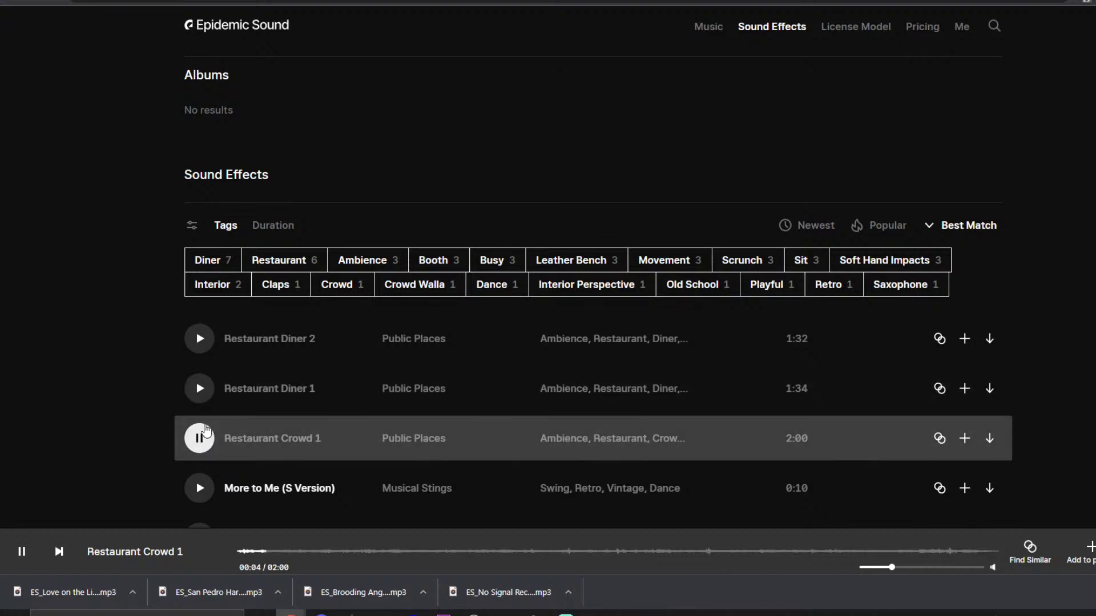
{"action": "scroll", "coordinate": [199, 465], "scroll_direction": "down", "scroll_amount": 1}
{"action": "left_click", "coordinate": [200, 325]}
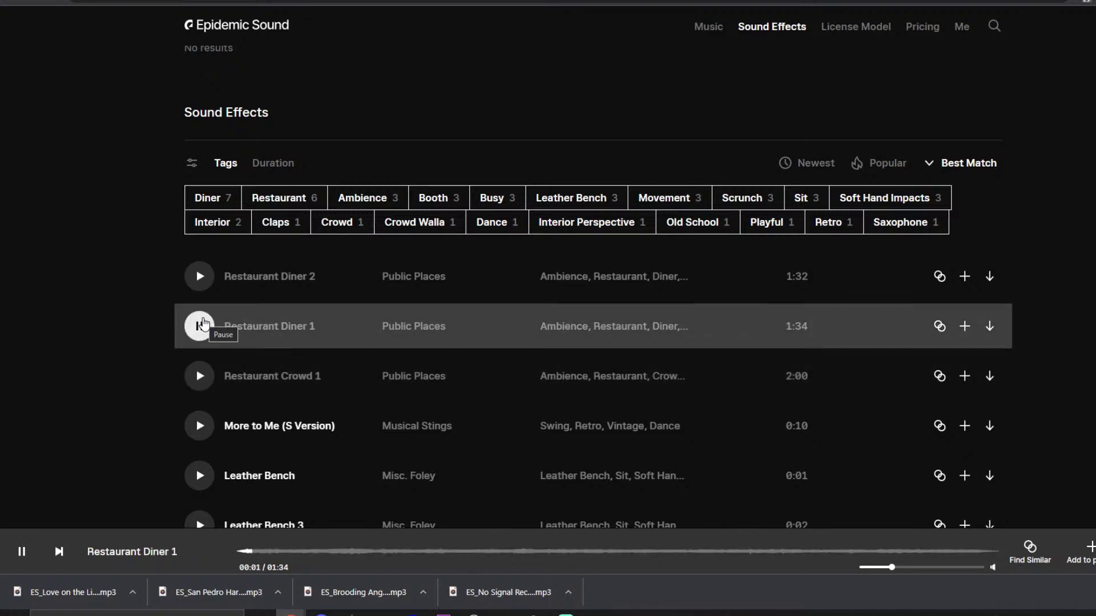
- Download Restaurant Diner 1 and place it on track A3 of the Premiere Pro timeline, starting near 00:03:35
{"action": "left_click", "coordinate": [989, 326]}
{"action": "left_click", "coordinate": [762, 351]}
{"action": "left_click", "coordinate": [236, 340]}
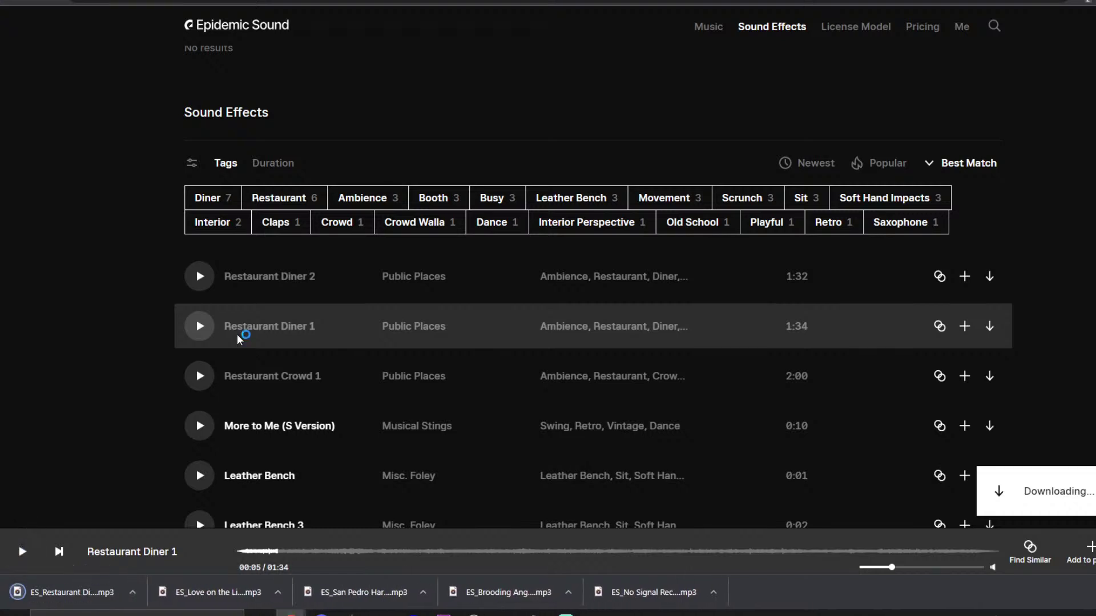
{"action": "mouse_move", "coordinate": [71, 592]}
{"action": "left_mouse_down"}
{"action": "mouse_move", "coordinate": [289, 541]}
{"action": "mouse_move", "coordinate": [371, 589]}
{"action": "mouse_move", "coordinate": [334, 614]}
{"action": "mouse_move", "coordinate": [379, 562]}
{"action": "mouse_move", "coordinate": [500, 578]}
{"action": "mouse_move", "coordinate": [565, 612]}
{"action": "mouse_move", "coordinate": [411, 612]}
{"action": "mouse_move", "coordinate": [442, 611]}
{"action": "mouse_move", "coordinate": [438, 532]}
{"action": "left_mouse_up"}
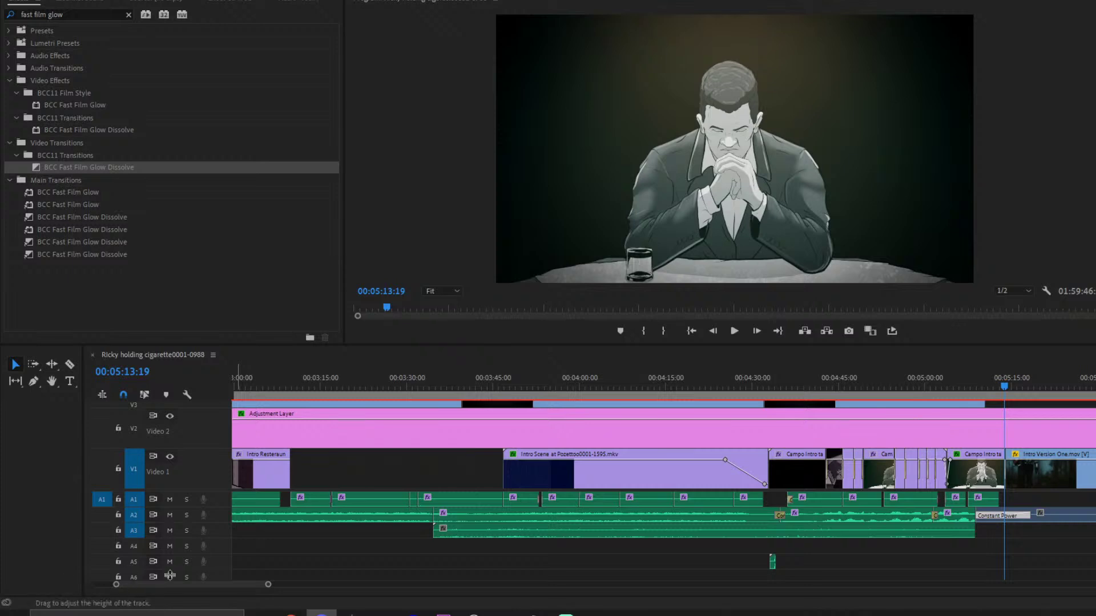
{"action": "scroll", "coordinate": [662, 491], "scroll_direction": "right", "scroll_amount": 2}
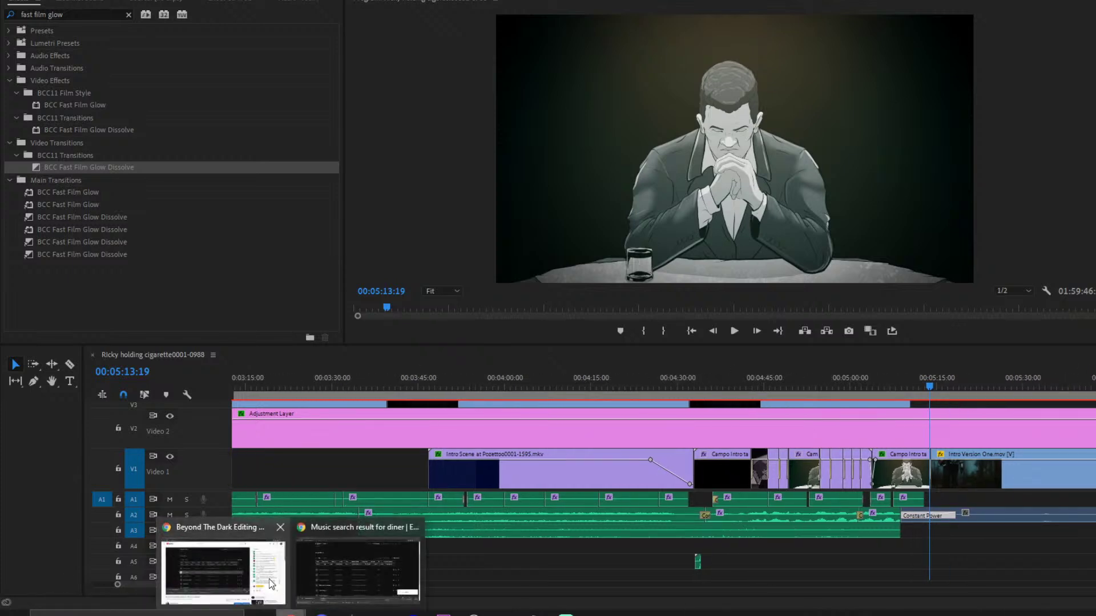
{"action": "left_click", "coordinate": [293, 540]}
{"action": "scroll", "coordinate": [317, 523], "scroll_direction": "right", "scroll_amount": 2}
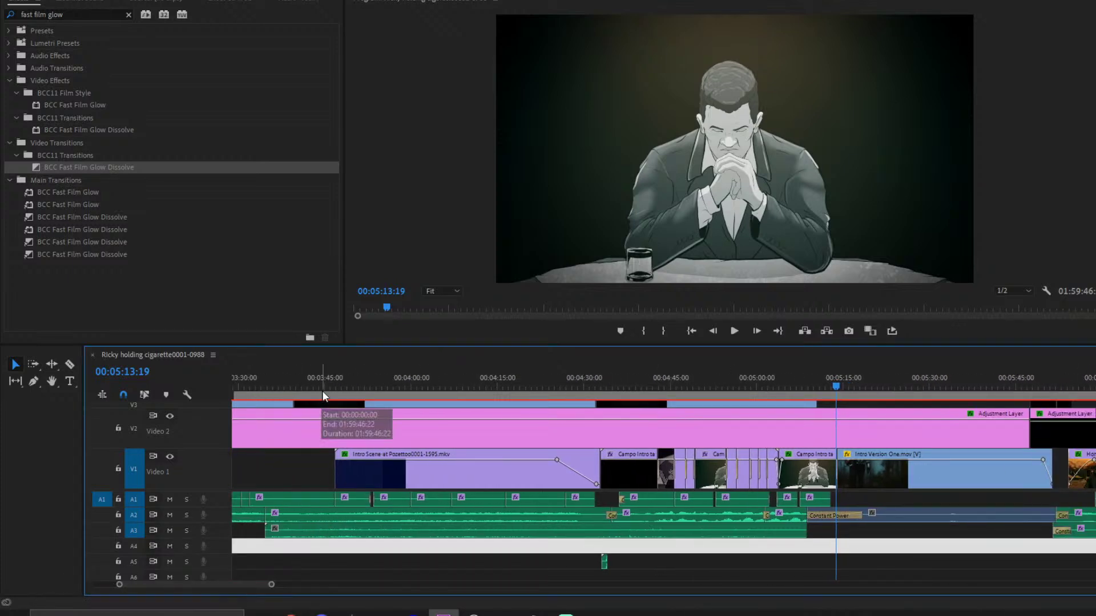
{"action": "left_click", "coordinate": [322, 391]}
{"action": "left_click", "coordinate": [324, 500]}
{"action": "key", "text": "shift+Right"}
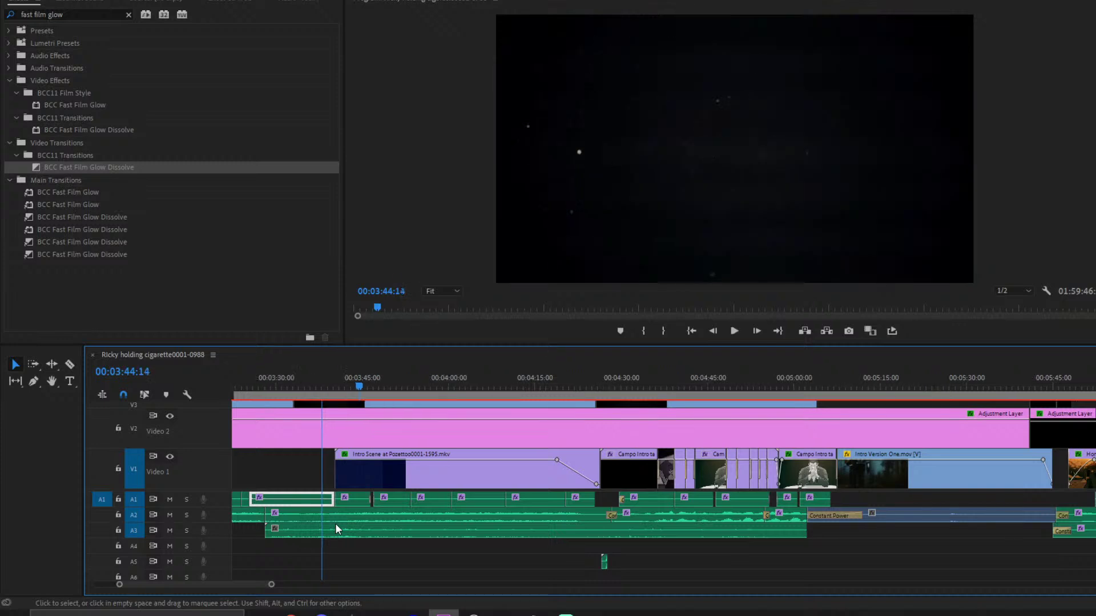
- Move the restaurant ambience clip on A3 earlier to start at about 00:02:48, near the end of the Pozzetto establishing shot
{"action": "scroll", "coordinate": [342, 531], "scroll_direction": "left", "scroll_amount": 8}
{"action": "left_click_drag", "start_coordinate": [694, 537], "coordinate": [411, 530]}
{"action": "scroll", "coordinate": [411, 520], "scroll_direction": "left", "scroll_amount": 6}
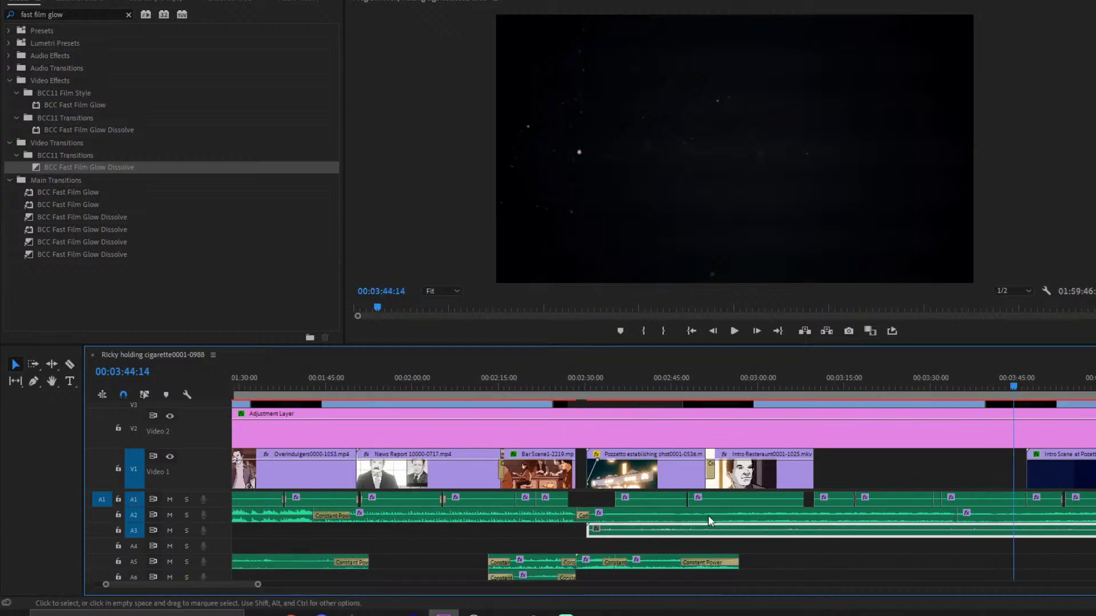
{"action": "left_click_drag", "start_coordinate": [696, 532], "coordinate": [780, 530]}
- Add the default Constant Power fade to the start of the restaurant ambience clip on A3
{"action": "left_click", "coordinate": [695, 383]}
{"action": "scroll", "coordinate": [686, 479], "scroll_direction": "right", "scroll_amount": 3}
{"action": "left_click", "coordinate": [576, 531]}
{"action": "right_click", "coordinate": [576, 531]}
{"action": "left_click", "coordinate": [627, 506]}
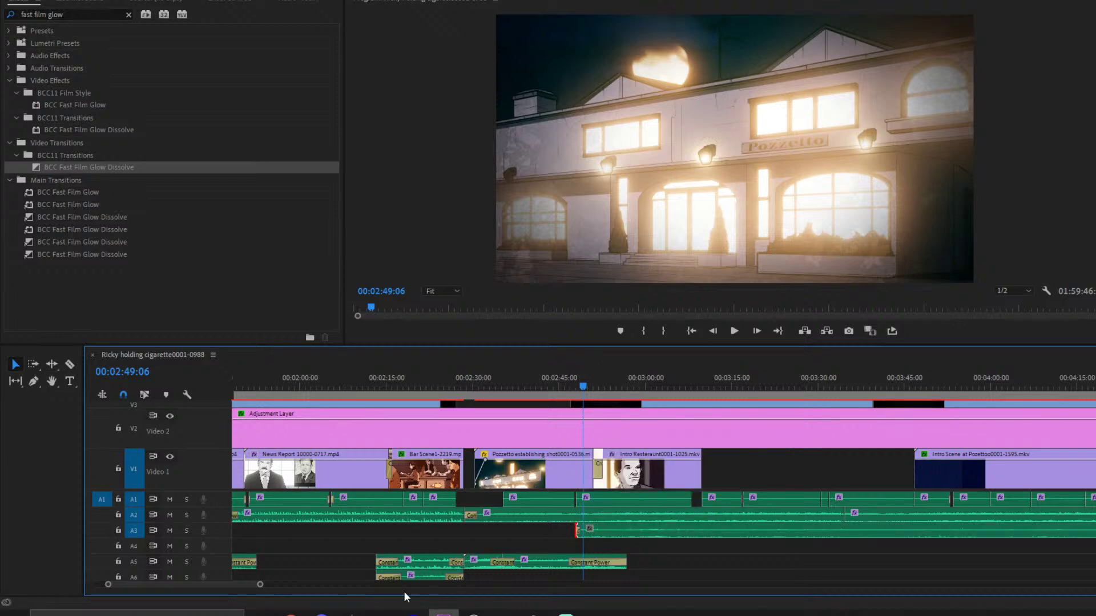
{"action": "left_click_drag", "start_coordinate": [259, 584], "coordinate": [220, 589]}
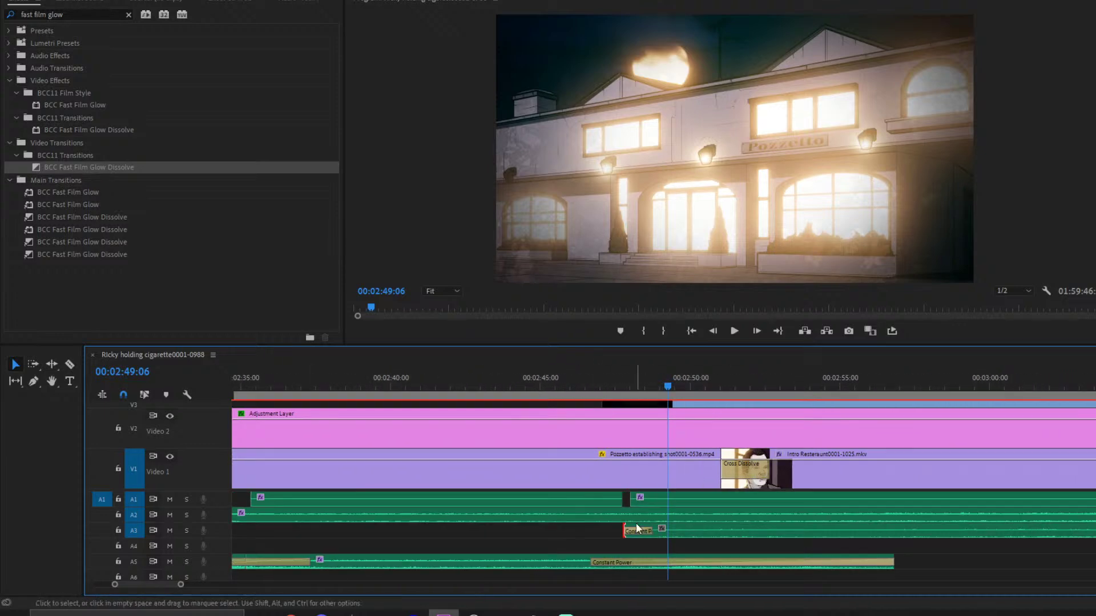
- Start the restaurant ambience on A3 at about 00:02:51 and lengthen its Constant Power fade-in to about 4 seconds
{"action": "left_click_drag", "start_coordinate": [647, 531], "coordinate": [848, 530]}
{"action": "key", "text": "space"}
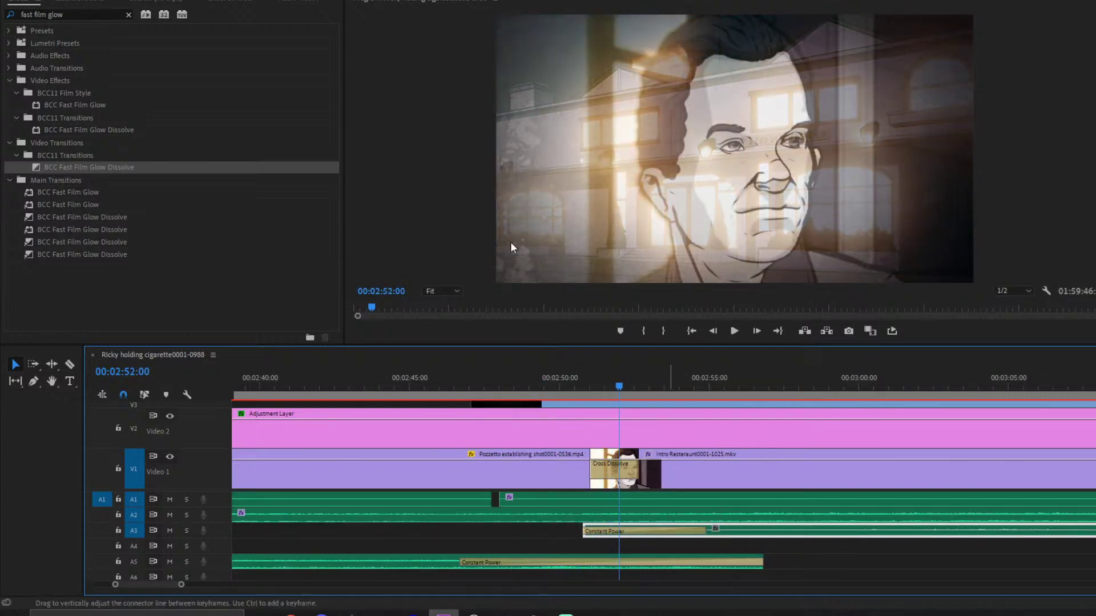
- Assign the SFX audio type to the Restaurant Diner 1 ambience clip in Essential Sound
{"action": "left_click", "coordinate": [243, 5]}
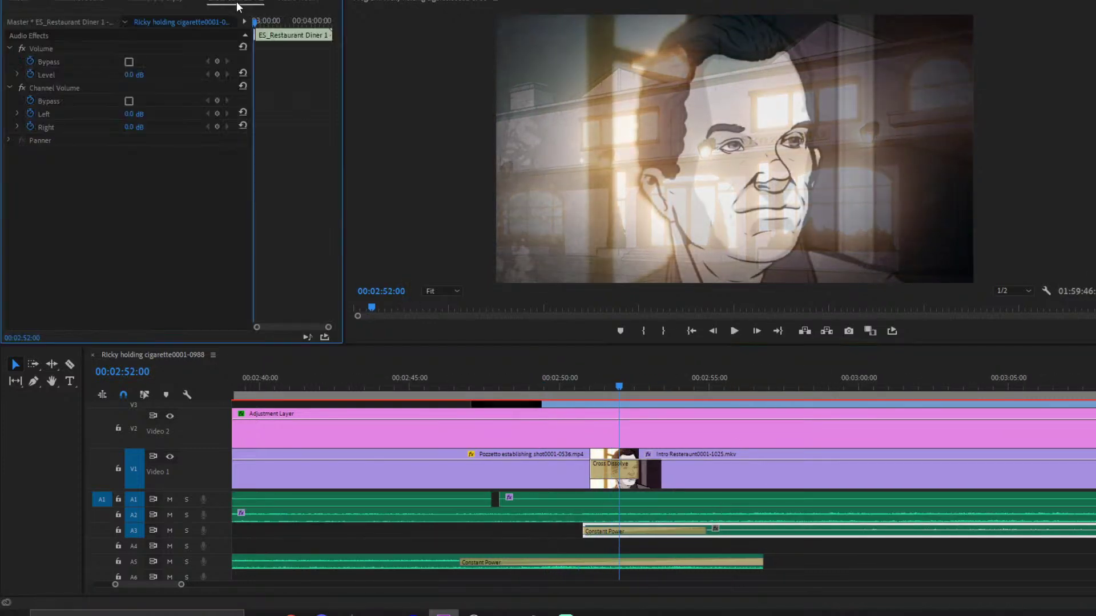
{"action": "left_click", "coordinate": [285, 4]}
{"action": "left_click", "coordinate": [302, 4]}
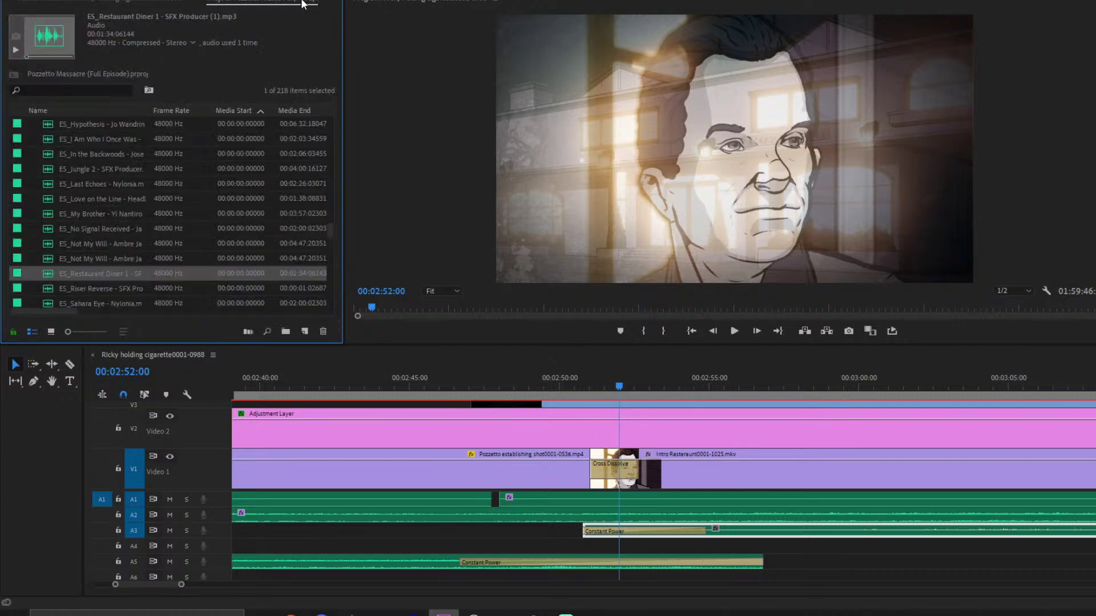
{"action": "scroll", "coordinate": [302, 4], "scroll_direction": "up", "scroll_amount": 3}
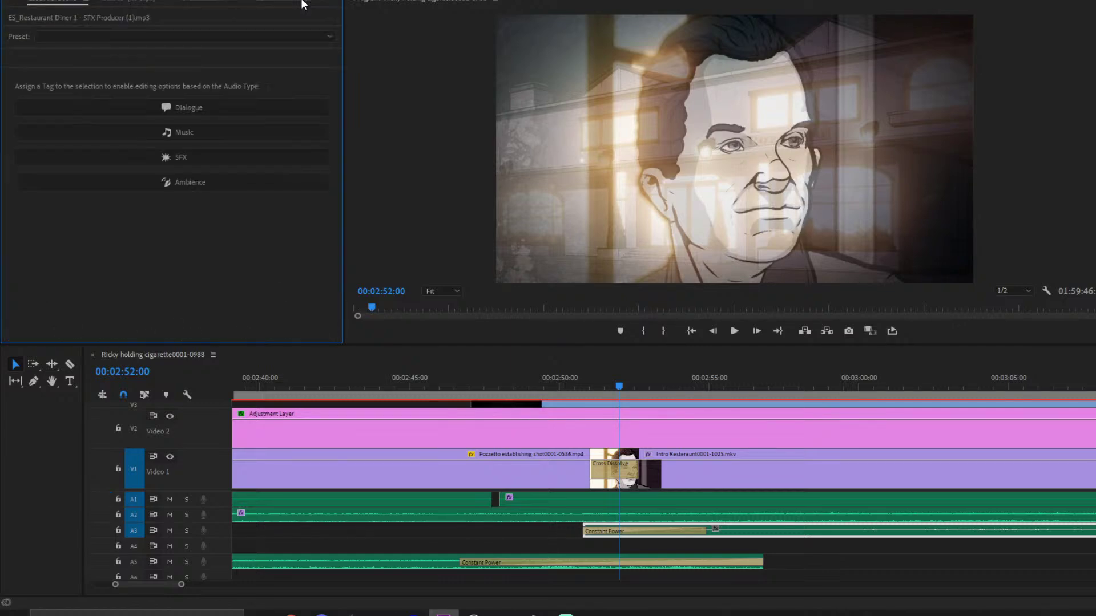
{"action": "left_click", "coordinate": [158, 157]}
- Lower the restaurant ambience's clip volume to -22.9 dB while playing the restaurant scene
{"action": "left_click_drag", "start_coordinate": [186, 293], "coordinate": [135, 296]}
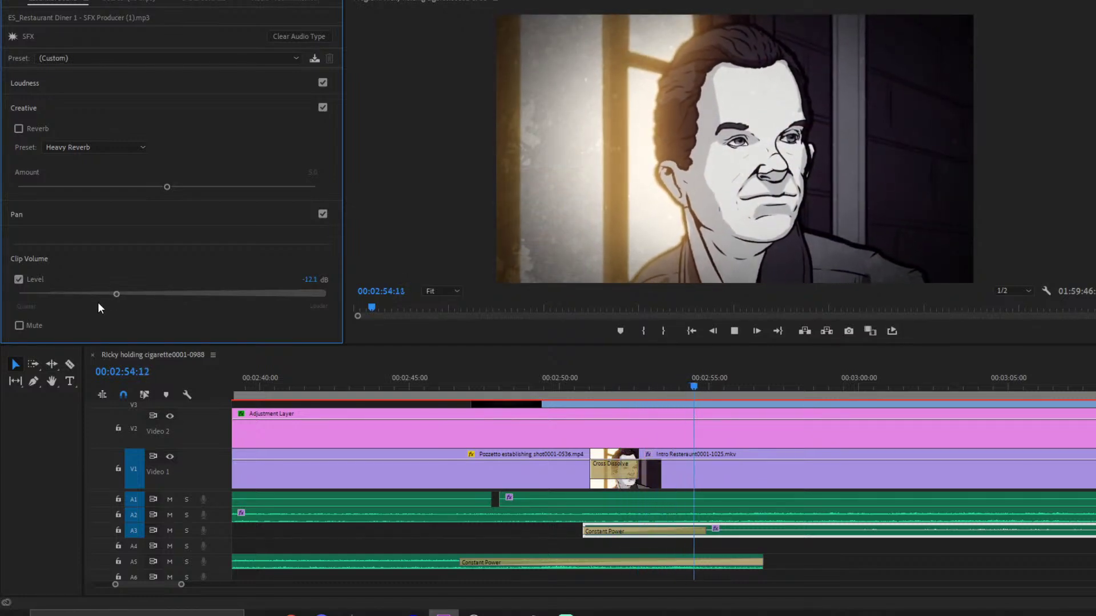
{"action": "key", "text": "space"}
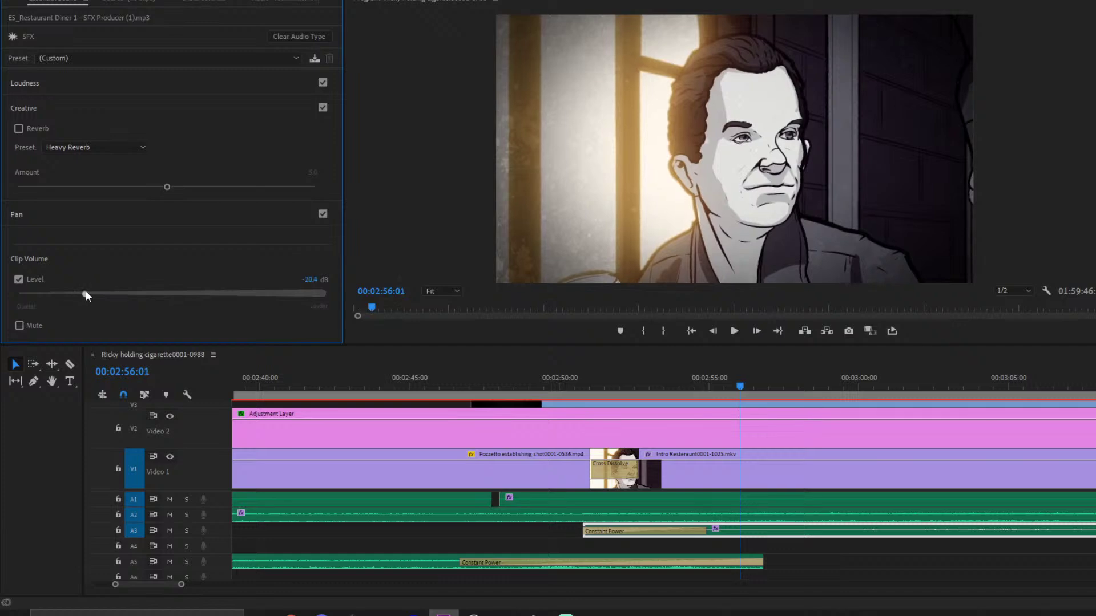
{"action": "key", "text": "space"}
{"action": "left_click_drag", "start_coordinate": [181, 584], "coordinate": [271, 585]}
{"action": "key", "text": "space"}
{"action": "left_click_drag", "start_coordinate": [85, 294], "coordinate": [83, 295]}
{"action": "key", "text": "space"}
{"action": "scroll", "coordinate": [681, 489], "scroll_direction": "down", "scroll_amount": 3}
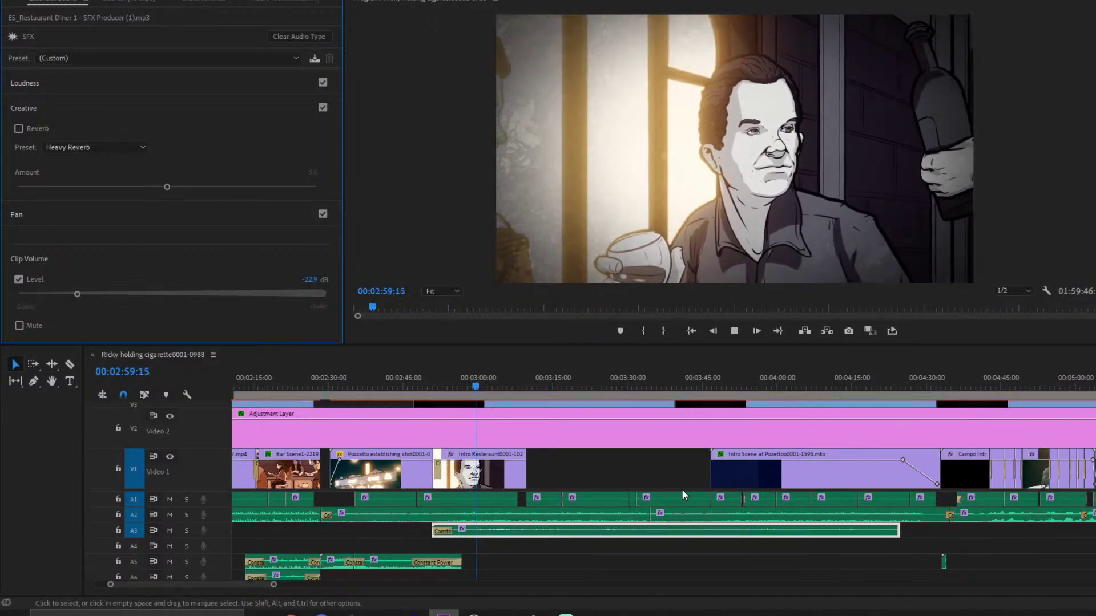
- Apply the default audio transition to the start of the A1 dialogue clip near 00:03:10 and play across it
{"action": "left_click", "coordinate": [618, 549]}
{"action": "scroll", "coordinate": [618, 550], "scroll_direction": "down", "scroll_amount": 2}
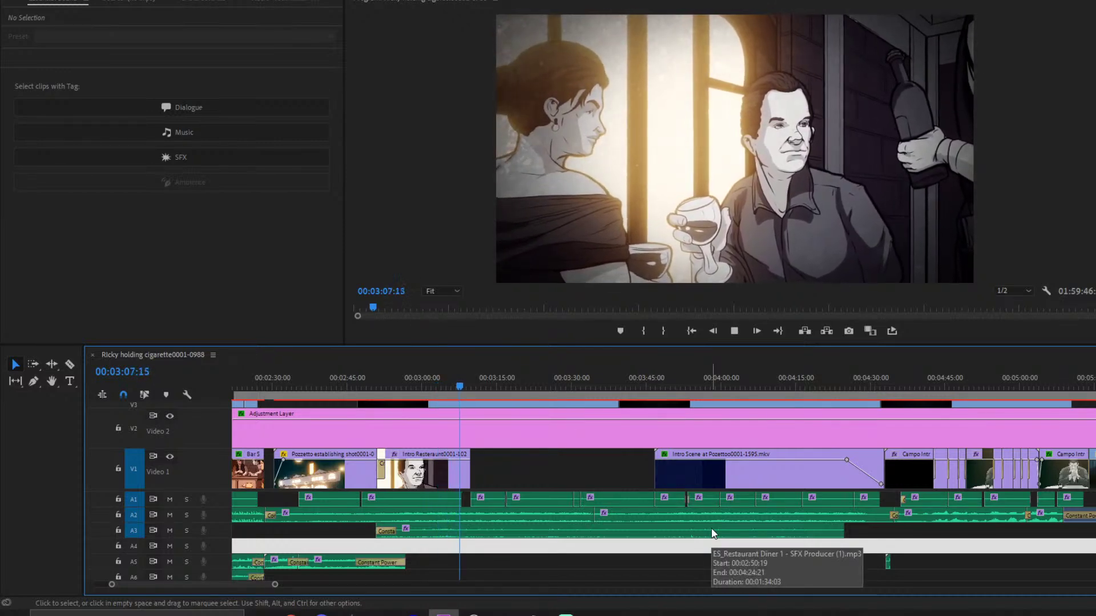
{"action": "left_click", "coordinate": [473, 500]}
{"action": "right_click", "coordinate": [473, 499]}
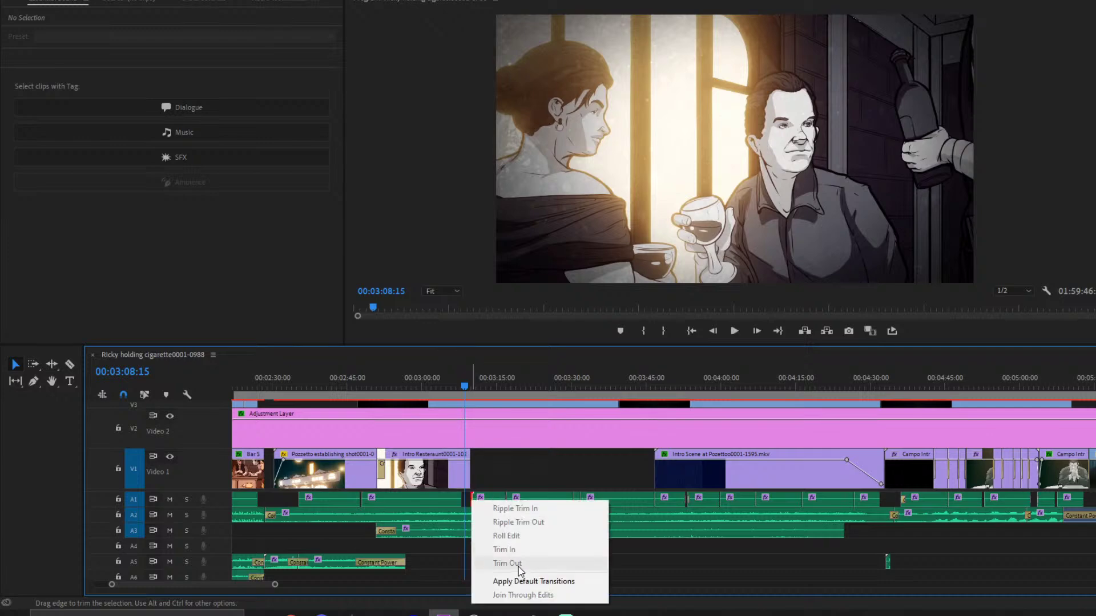
{"action": "left_click", "coordinate": [515, 580]}
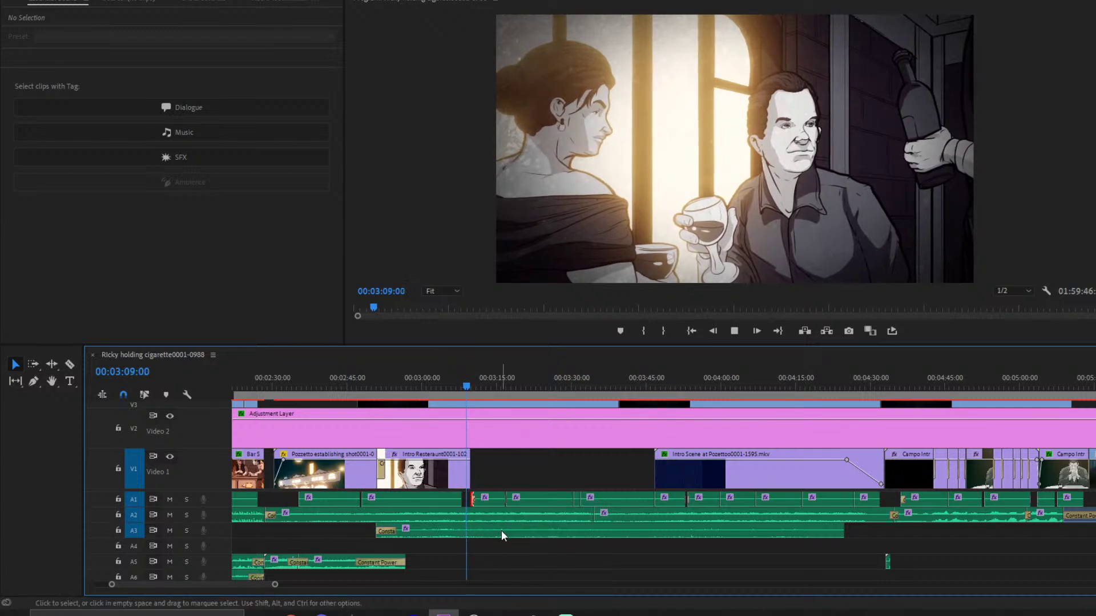
{"action": "key", "text": "space"}
{"action": "key", "text": "space"}
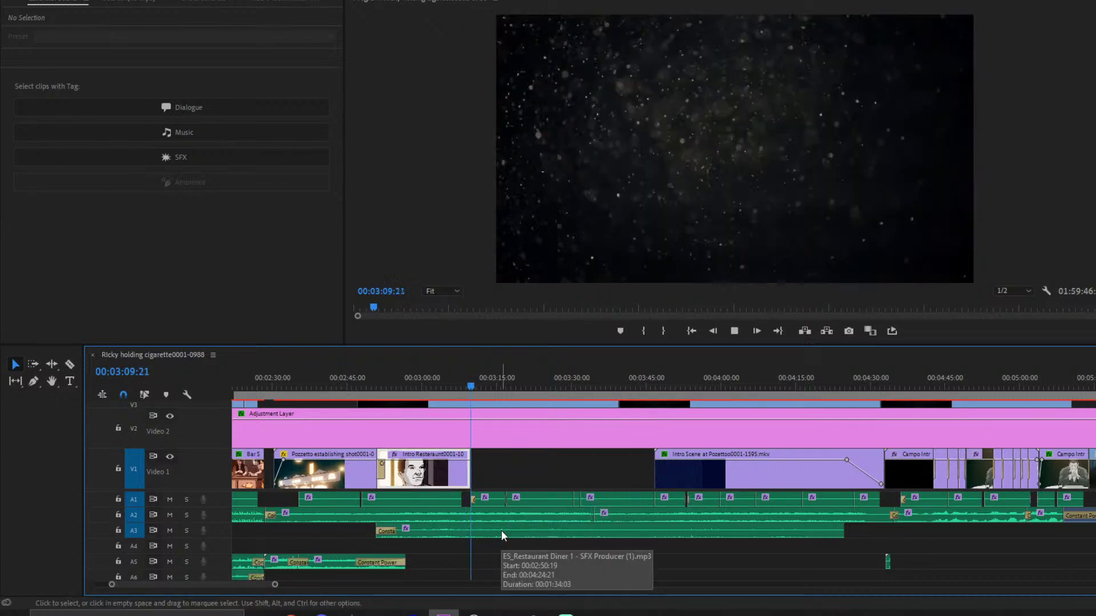
{"action": "key", "text": "space"}
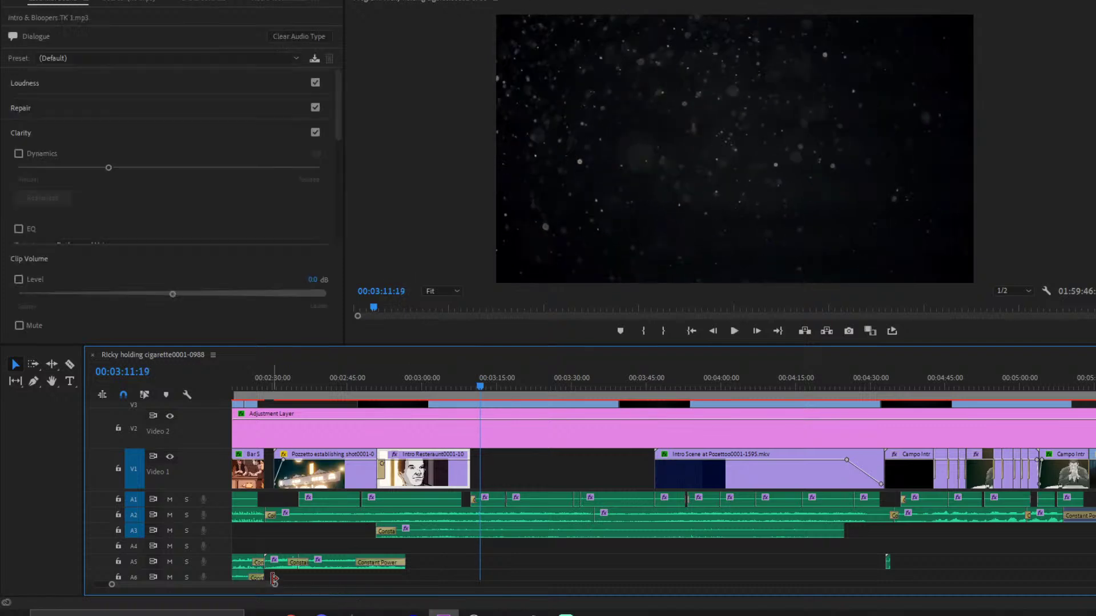
- Shorten the Constant Power fade at the start of that A1 dialogue clip to about 0.4 seconds and replay it
{"action": "left_click_drag", "start_coordinate": [276, 584], "coordinate": [299, 580]}
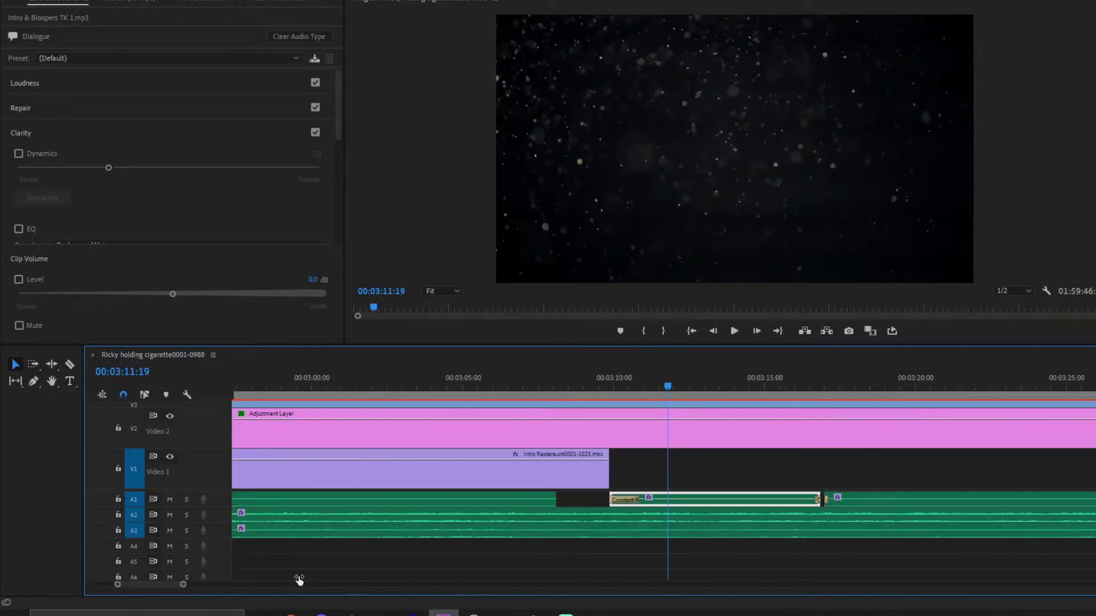
{"action": "left_click", "coordinate": [587, 500]}
{"action": "left_click_drag", "start_coordinate": [586, 500], "coordinate": [542, 500]}
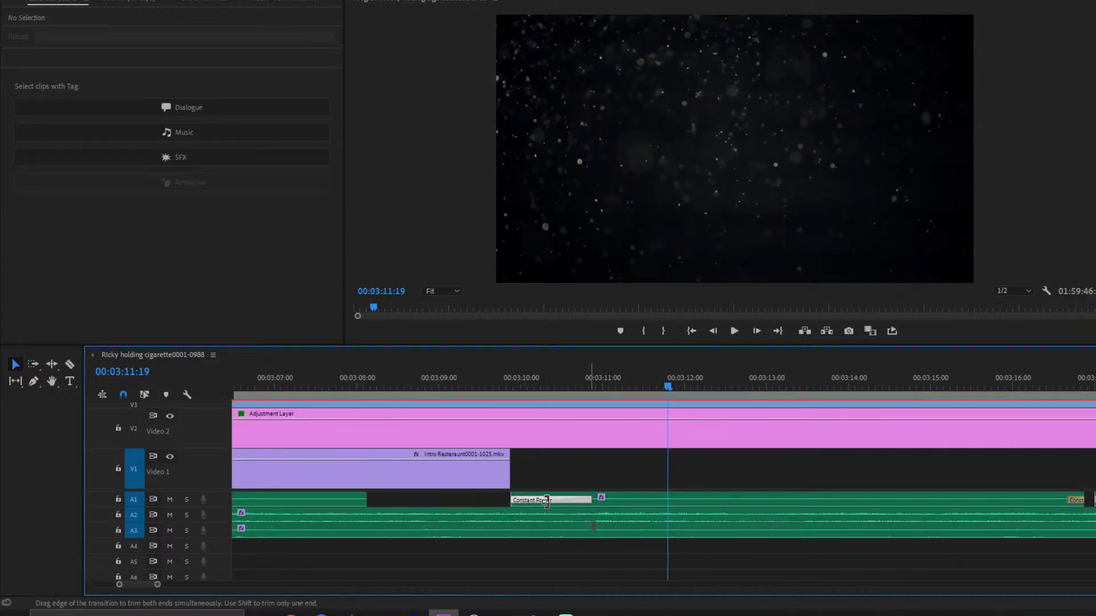
{"action": "left_click", "coordinate": [453, 376]}
{"action": "key", "text": "space"}
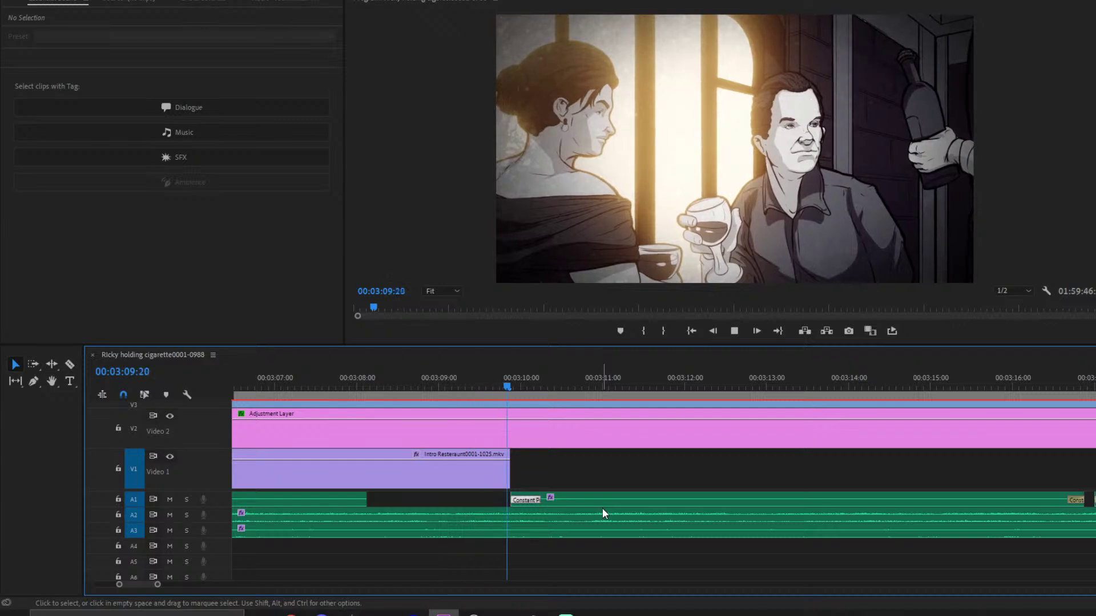
- Reduce the Restaurant Diner 1 ambience clip's volume level to -24.1 dB during playback
{"action": "left_click_drag", "start_coordinate": [158, 584], "coordinate": [224, 584]}
{"action": "scroll", "coordinate": [460, 512], "scroll_direction": "down", "scroll_amount": 2}
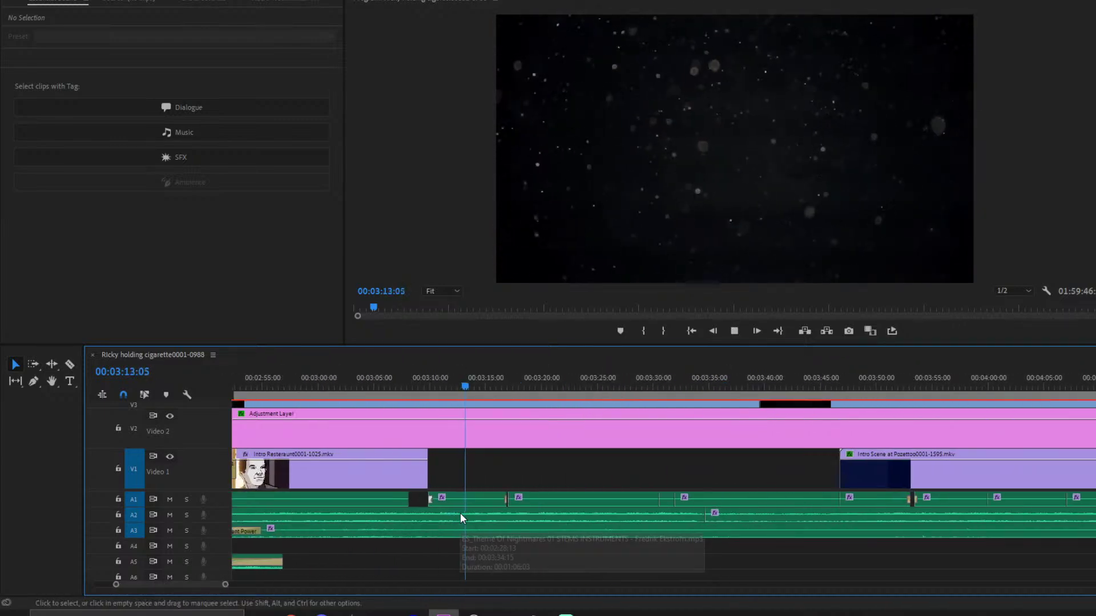
{"action": "left_click", "coordinate": [587, 482]}
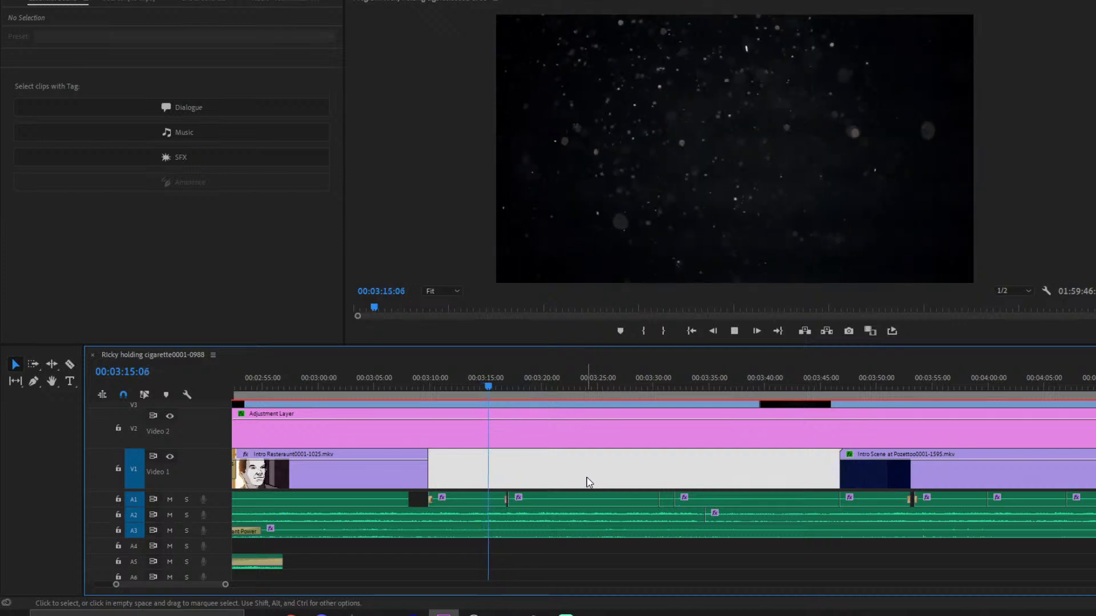
{"action": "left_click", "coordinate": [583, 481]}
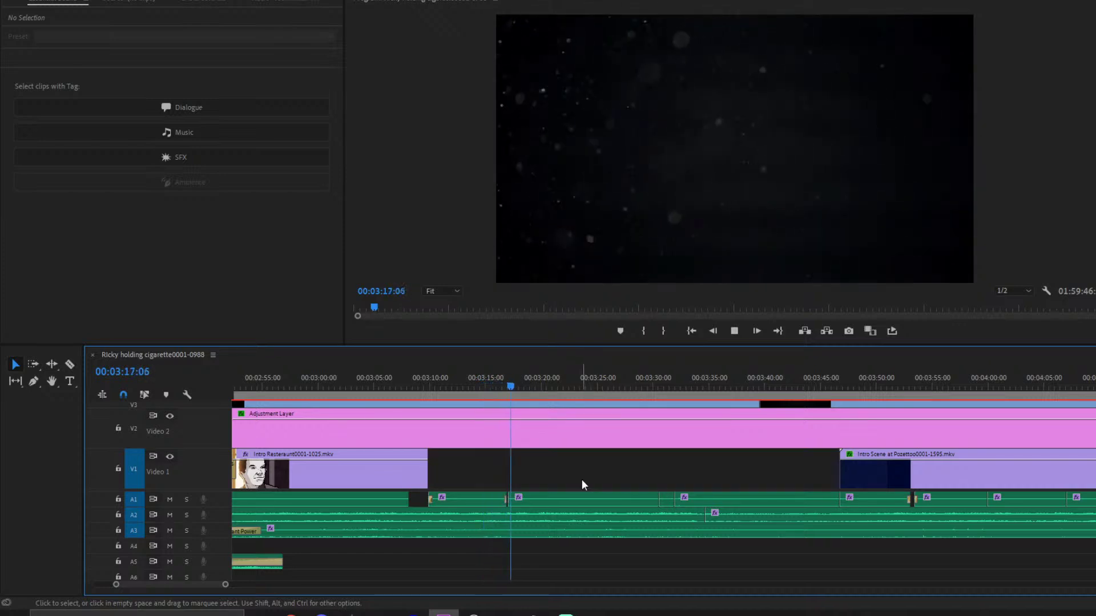
{"action": "scroll", "coordinate": [581, 481], "scroll_direction": "down", "scroll_amount": 1}
{"action": "left_click", "coordinate": [581, 536]}
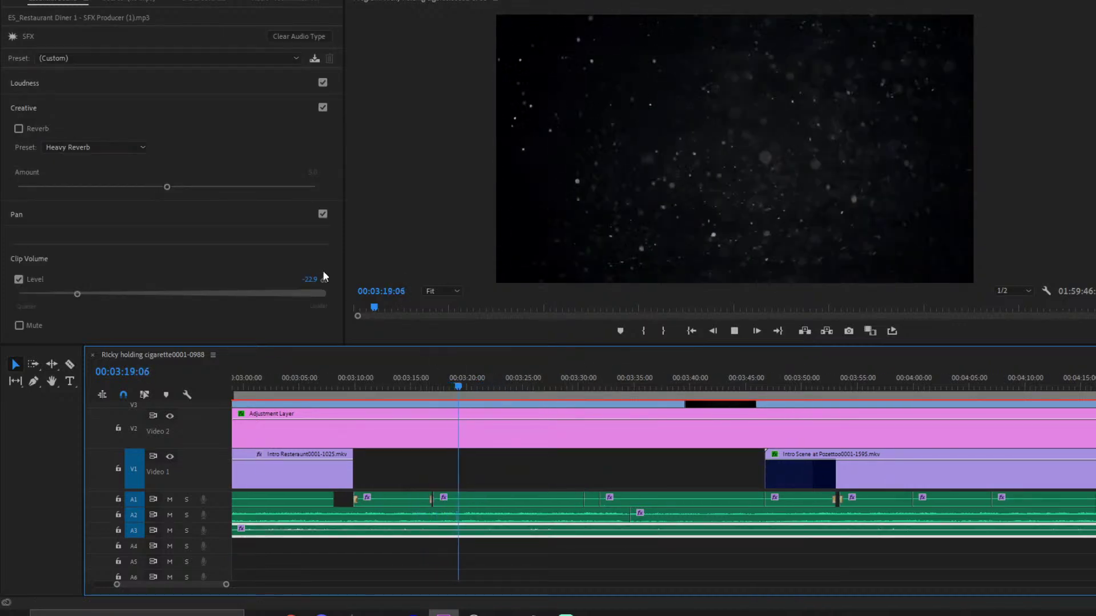
{"action": "left_click_drag", "start_coordinate": [78, 293], "coordinate": [74, 295]}
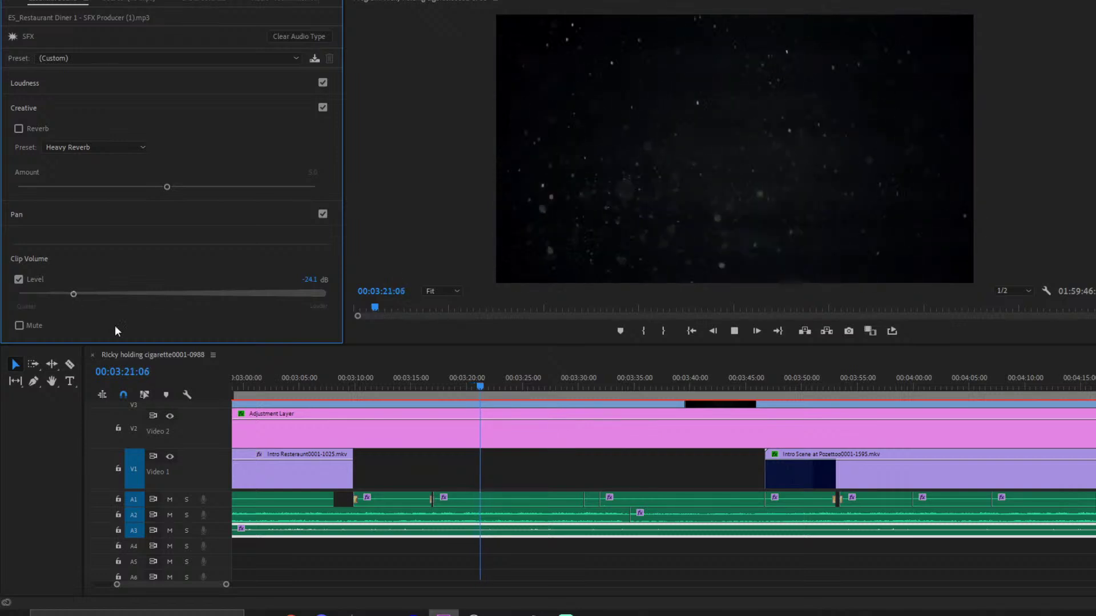
- Add the default Constant Power crossfade between the two Theme Of Nightmares music clips on A2 near 00:03:35
{"action": "left_click", "coordinate": [570, 512]}
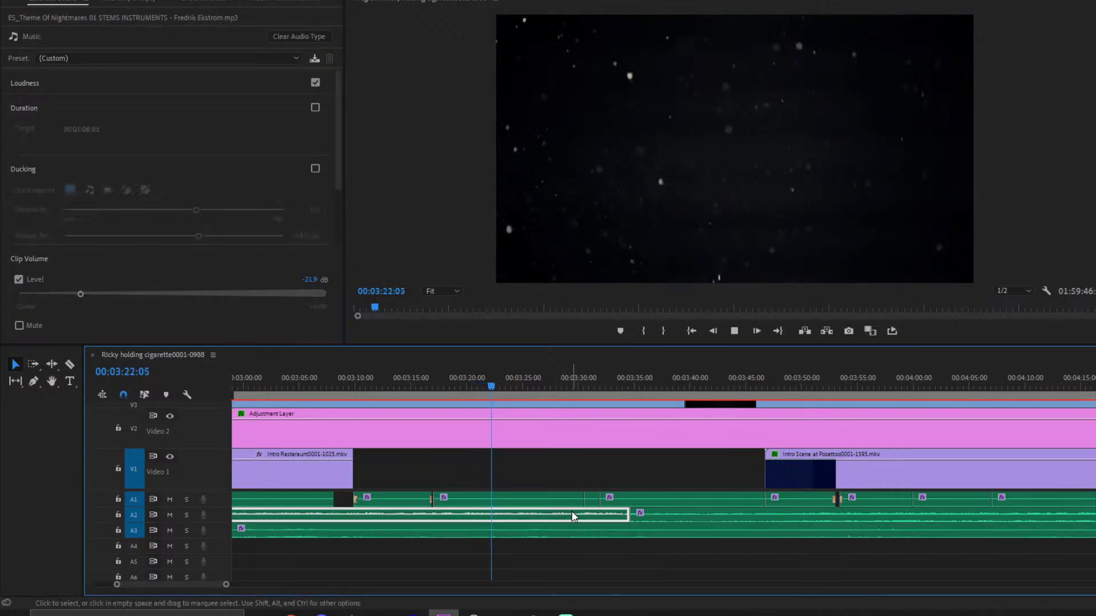
{"action": "right_click", "coordinate": [628, 514]}
{"action": "left_click", "coordinate": [674, 497]}
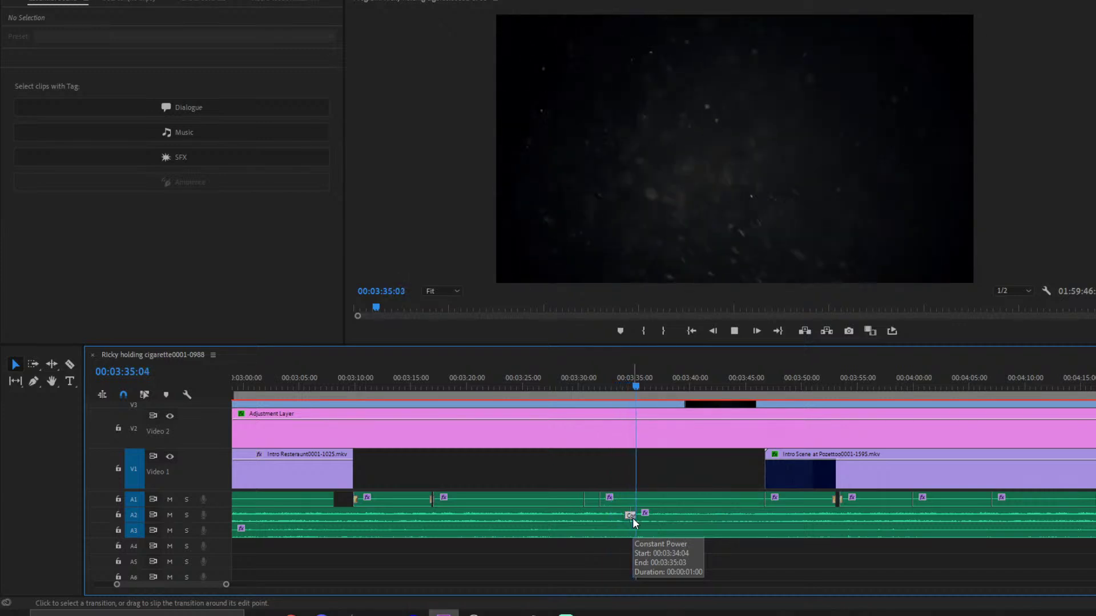
{"action": "scroll", "coordinate": [664, 471], "scroll_direction": "down", "scroll_amount": 2}
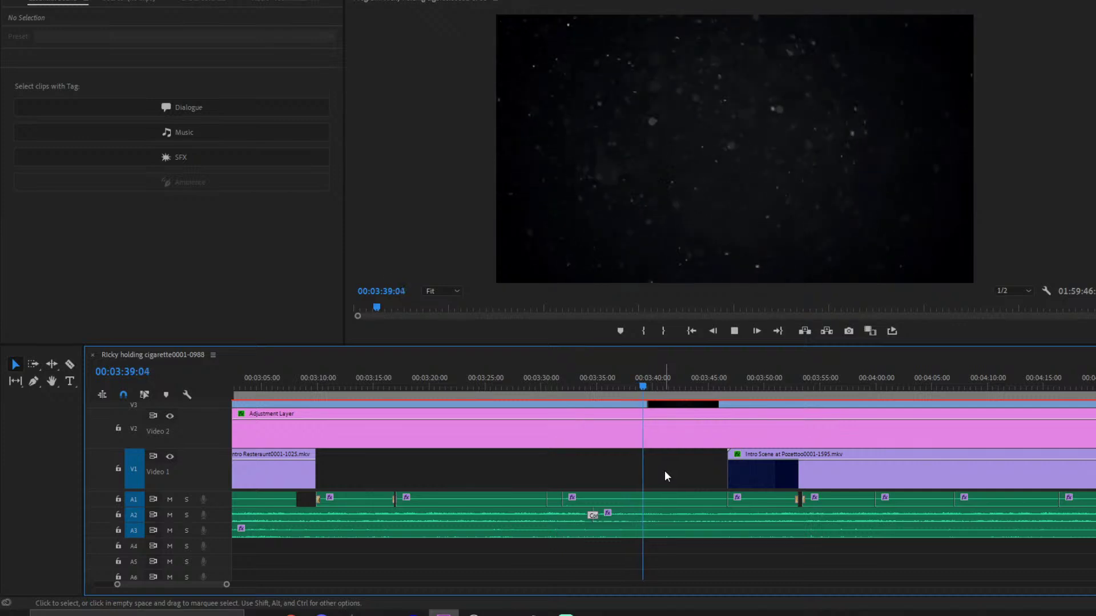
{"action": "scroll", "coordinate": [641, 485], "scroll_direction": "down", "scroll_amount": 3}
{"action": "scroll", "coordinate": [639, 488], "scroll_direction": "down", "scroll_amount": 2}
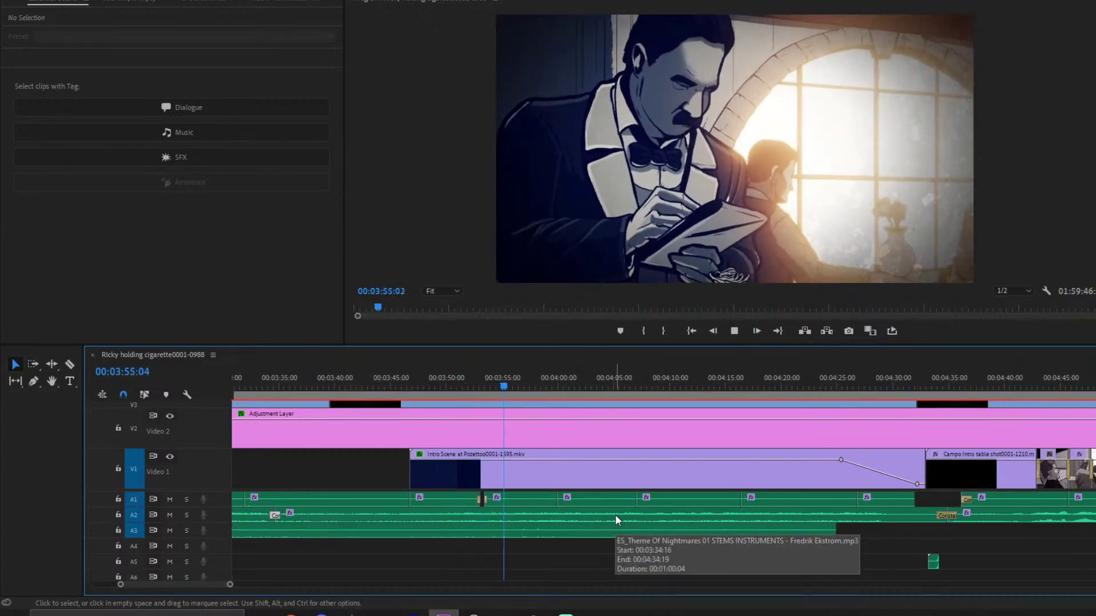
- Duplicate the restaurant ambience clip farther along A3, starting at about 00:04:12, and apply the default crossfade at the joint
{"action": "key", "text": "space"}
{"action": "key", "text": "space"}
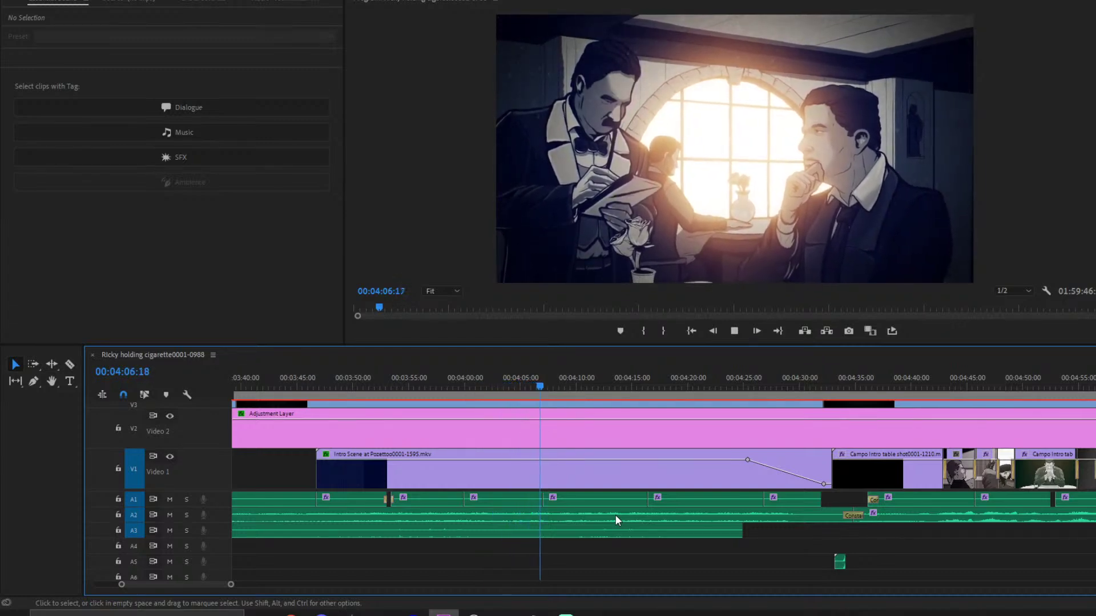
{"action": "left_click_drag", "start_coordinate": [231, 585], "coordinate": [271, 588]}
{"action": "left_click_drag", "start_coordinate": [452, 532], "coordinate": [763, 535]}
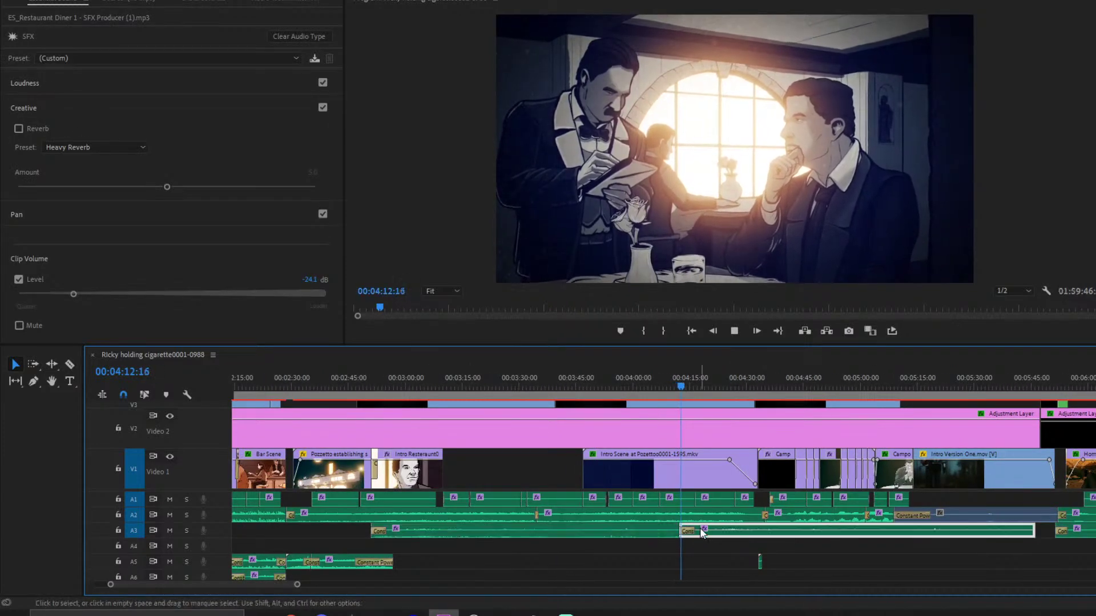
{"action": "left_click", "coordinate": [679, 532]}
{"action": "right_click", "coordinate": [678, 533]}
{"action": "left_click", "coordinate": [715, 514]}
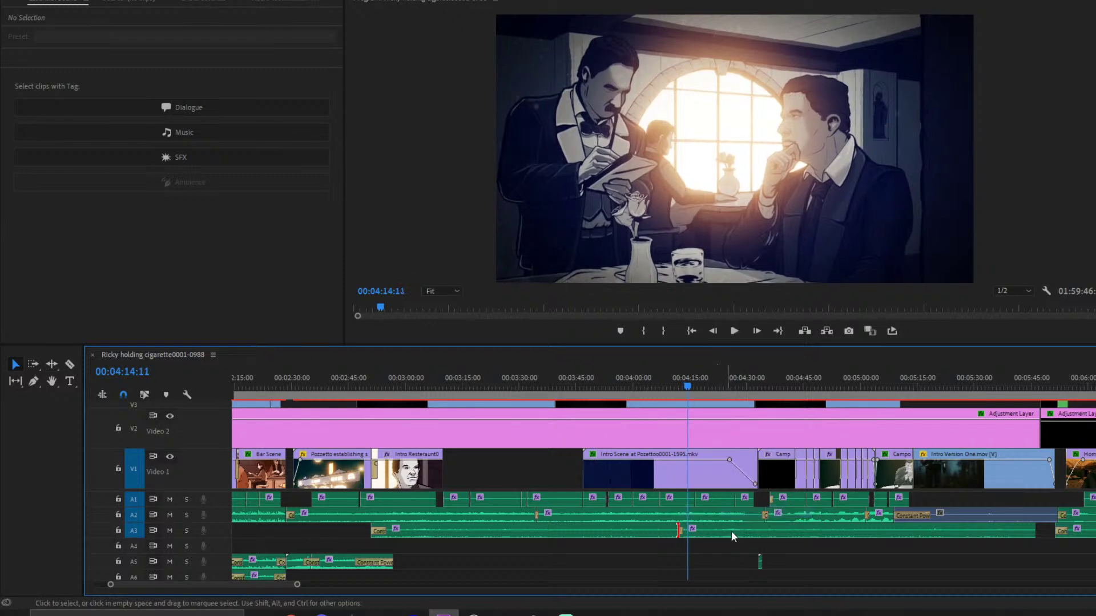
- Cut the opening off the duplicated ambience, move it earlier to about 00:04:09, and crossfade it with the first ambience clip
{"action": "left_click", "coordinate": [734, 532]}
{"action": "key", "text": "ctrl+k"}
{"action": "left_click_drag", "start_coordinate": [734, 532], "coordinate": [702, 535]}
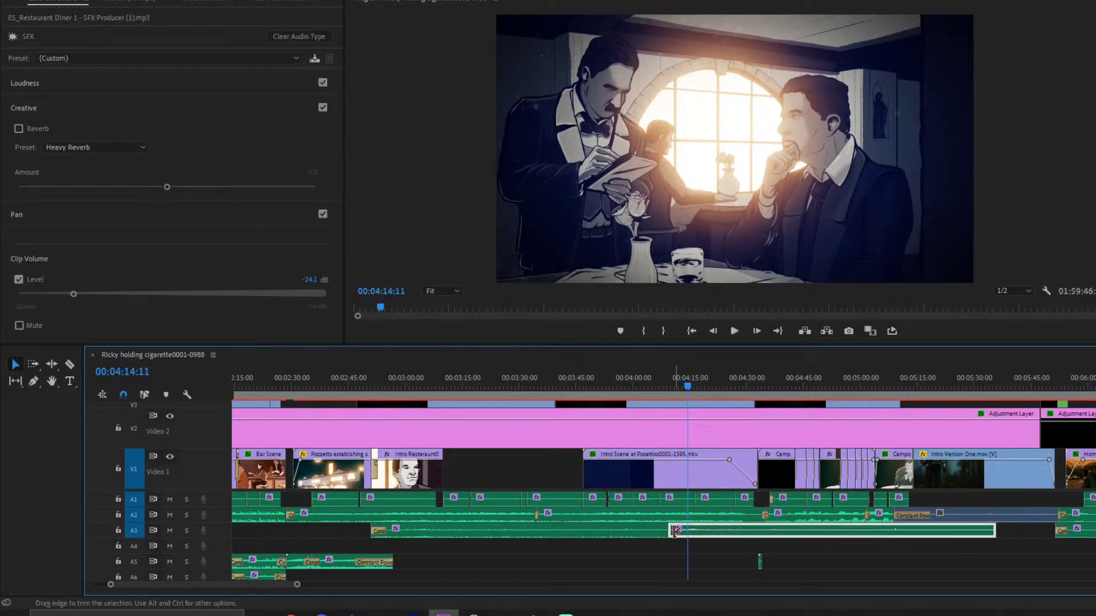
{"action": "right_click", "coordinate": [679, 533]}
{"action": "left_click", "coordinate": [701, 521]}
- Lengthen the crossfade between the two ambience clips to about 10 seconds, from 00:04:04 to 00:04:14, and play it
{"action": "left_click", "coordinate": [665, 379]}
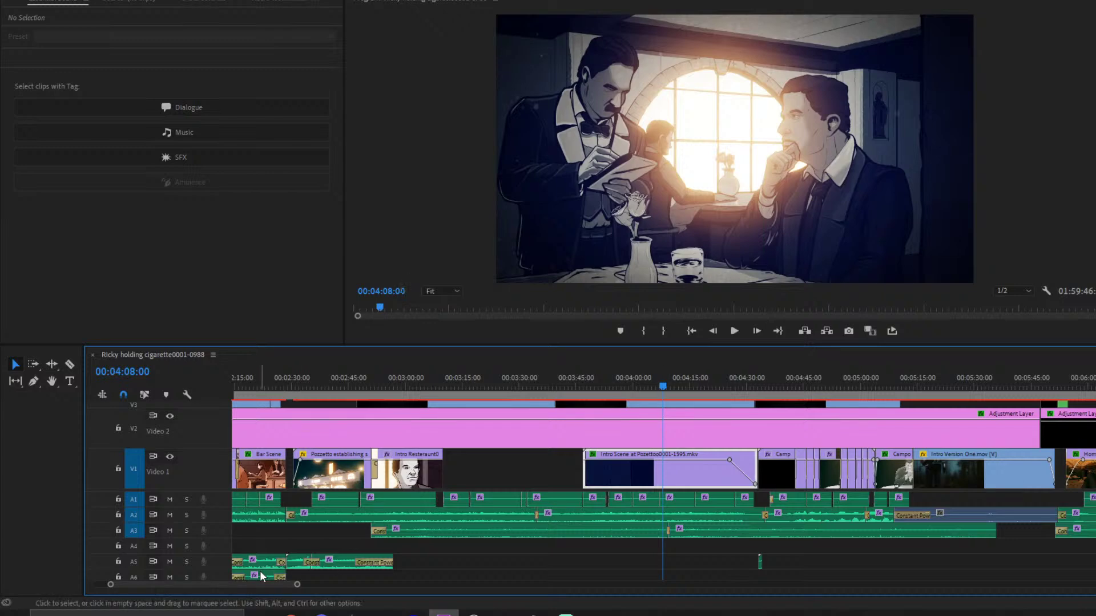
{"action": "left_click_drag", "start_coordinate": [302, 585], "coordinate": [231, 593]}
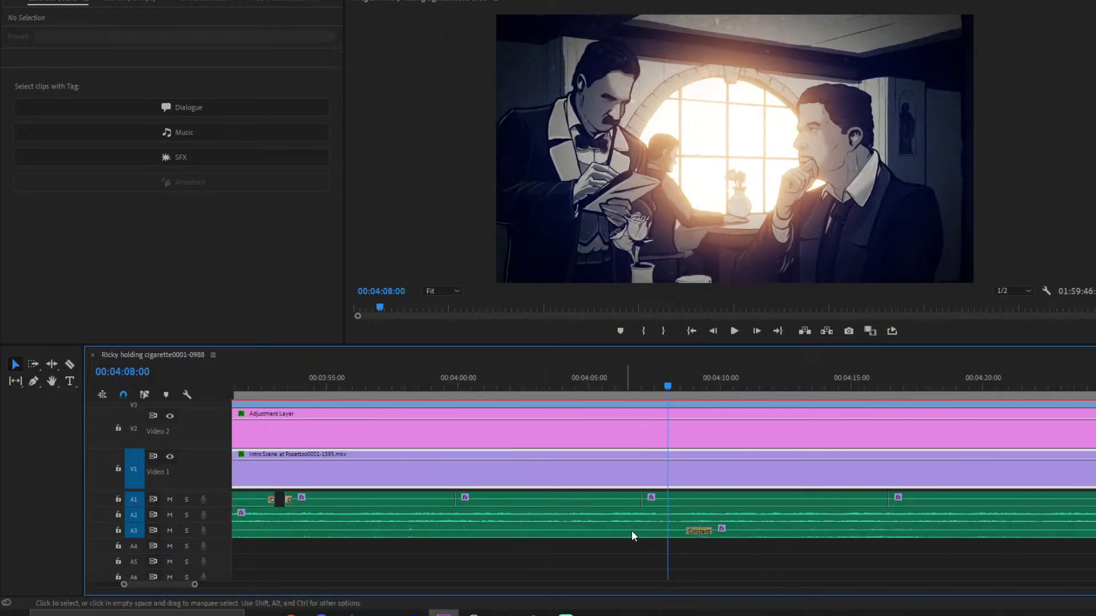
{"action": "left_click_drag", "start_coordinate": [712, 532], "coordinate": [835, 533]}
{"action": "key", "text": "space"}
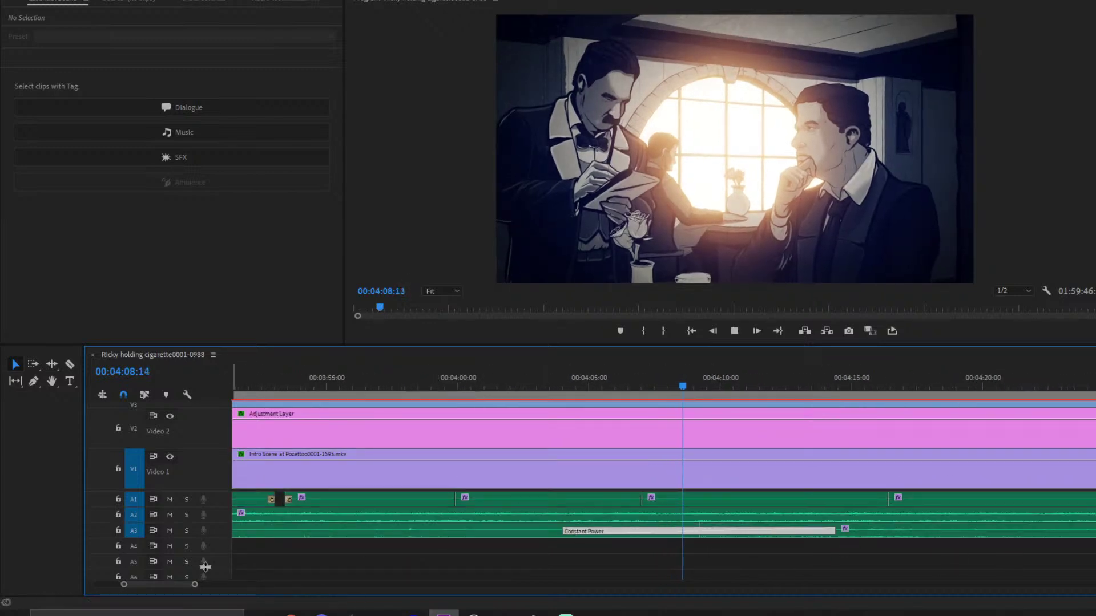
- Trim the end of the second restaurant ambience clip on A3 back to about 00:04:35, just after the Pozzetto scene
{"action": "left_click_drag", "start_coordinate": [194, 584], "coordinate": [265, 577]}
{"action": "scroll", "coordinate": [454, 457], "scroll_direction": "down", "scroll_amount": 2}
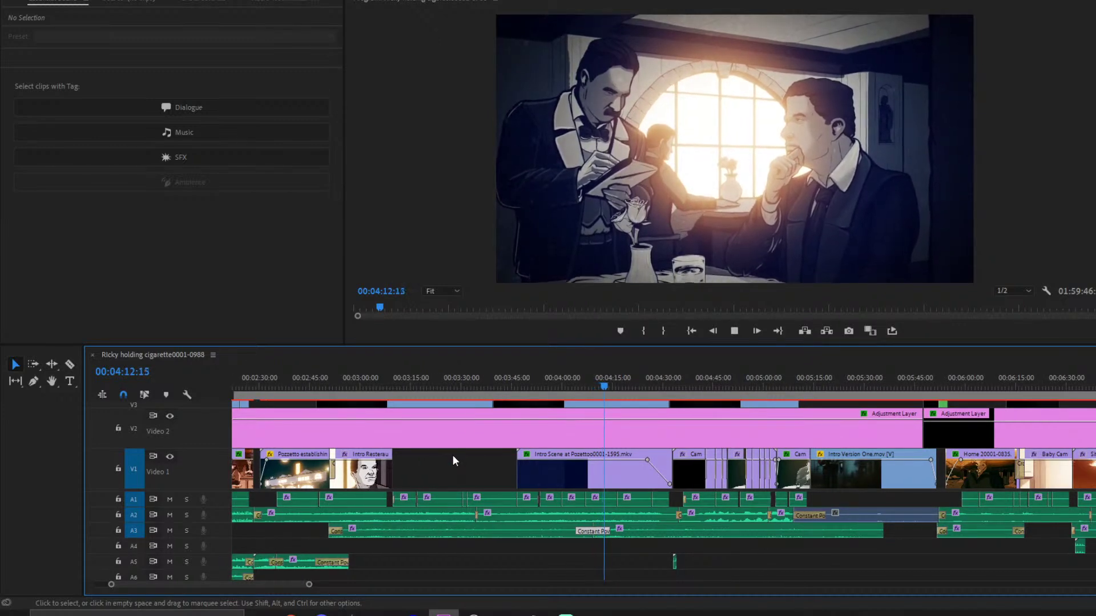
{"action": "scroll", "coordinate": [608, 520], "scroll_direction": "down", "scroll_amount": 2}
{"action": "scroll", "coordinate": [612, 521], "scroll_direction": "down", "scroll_amount": 2}
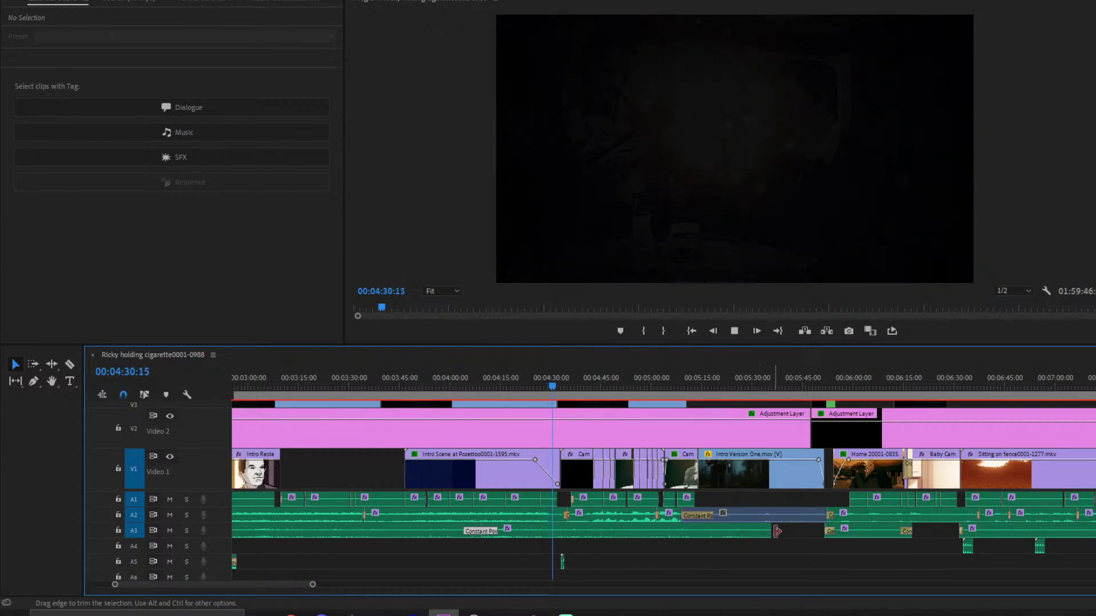
{"action": "left_click_drag", "start_coordinate": [778, 531], "coordinate": [566, 547]}
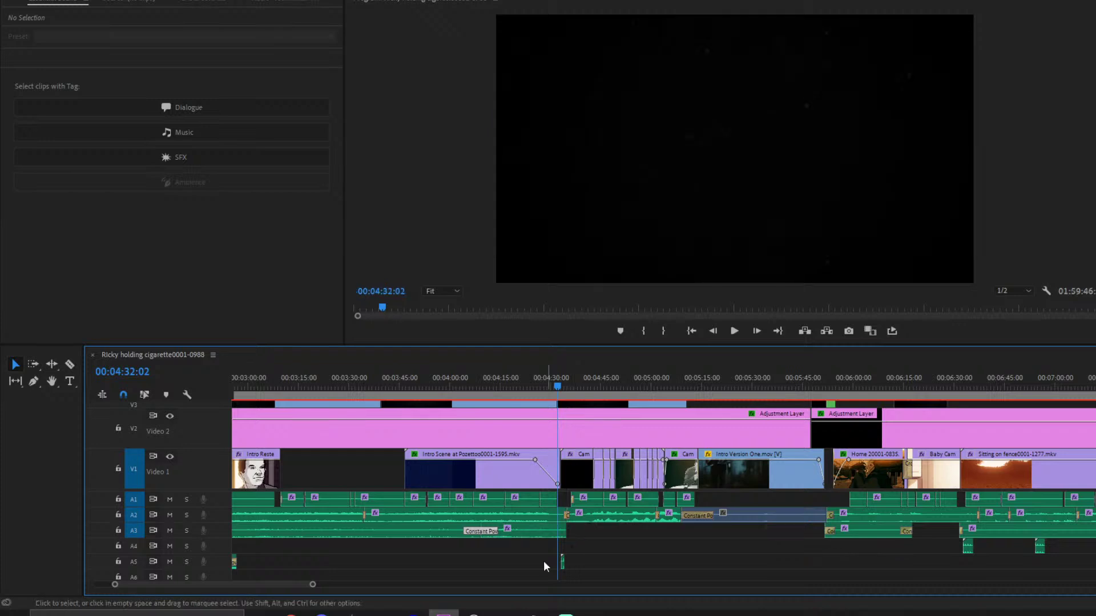
{"action": "left_click_drag", "start_coordinate": [293, 585], "coordinate": [227, 584]}
{"action": "left_click_drag", "start_coordinate": [951, 531], "coordinate": [965, 534]}
{"action": "scroll", "coordinate": [959, 535], "scroll_direction": "down", "scroll_amount": 2}
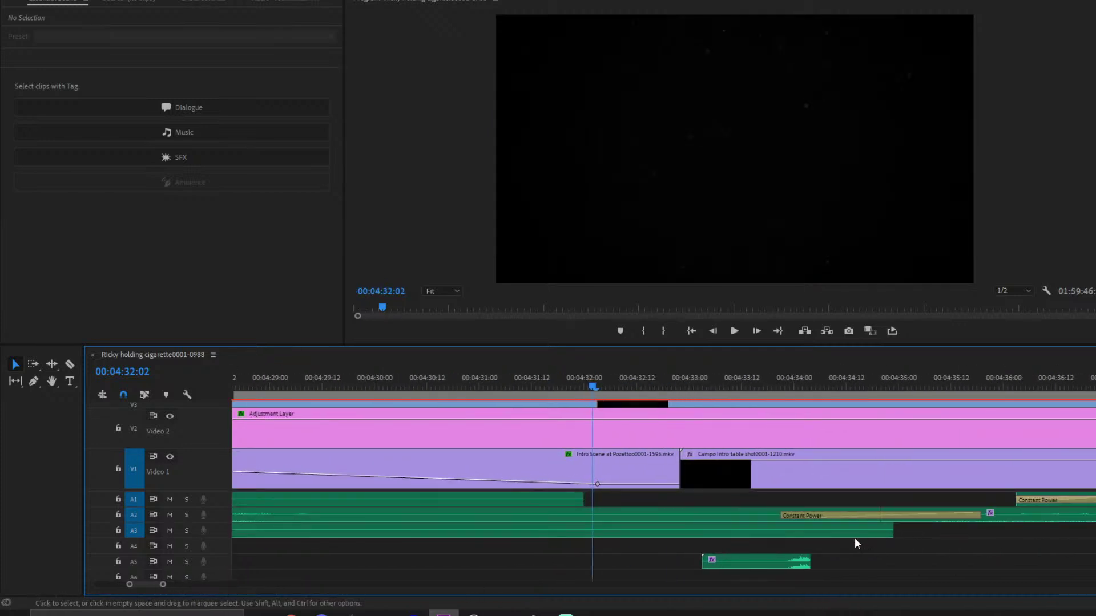
- Apply the default Constant Power fade to the end of the A3 ambience clip, lengthen it to start at about 00:04:32:12, and play it
{"action": "right_click", "coordinate": [892, 523]}
{"action": "key", "text": "Escape"}
{"action": "right_click", "coordinate": [889, 526]}
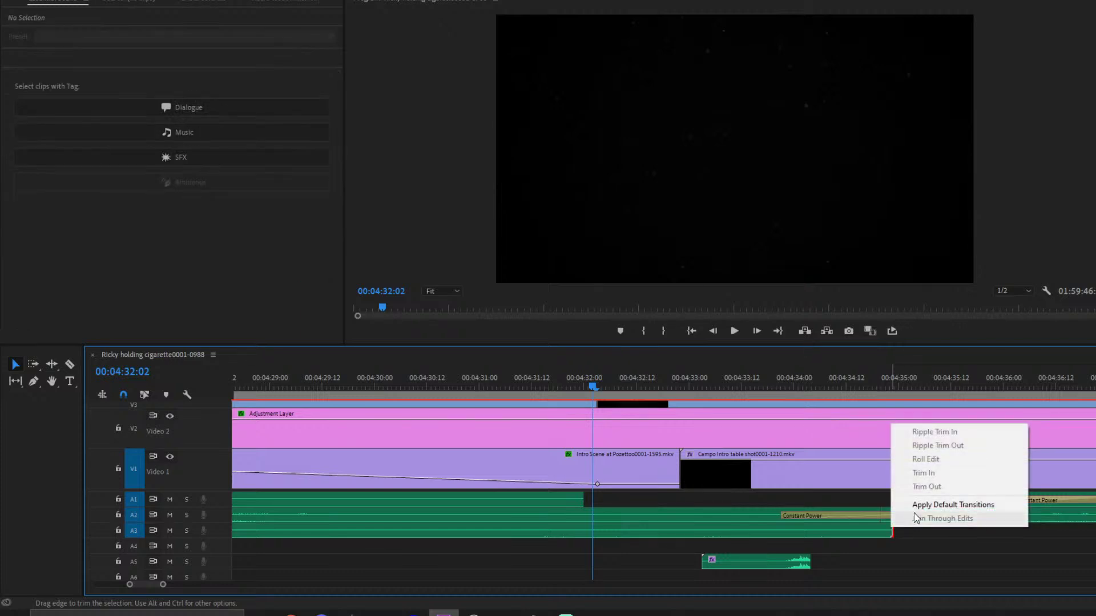
{"action": "left_click", "coordinate": [919, 502]}
{"action": "left_click_drag", "start_coordinate": [796, 532], "coordinate": [637, 529]}
{"action": "key", "text": "space"}
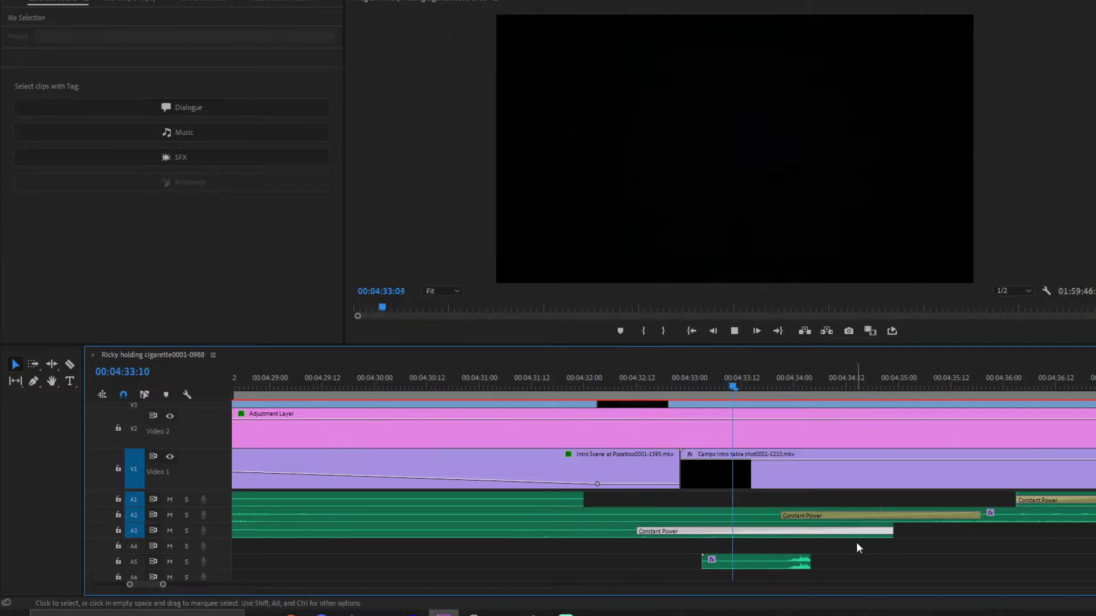
- Trim the faded end of the A3 ambience clip back to about 00:04:34, level with the end of the A5 clip, and replay the fade
{"action": "left_click_drag", "start_coordinate": [894, 532], "coordinate": [810, 546]}
{"action": "left_click", "coordinate": [665, 389]}
{"action": "key", "text": "space"}
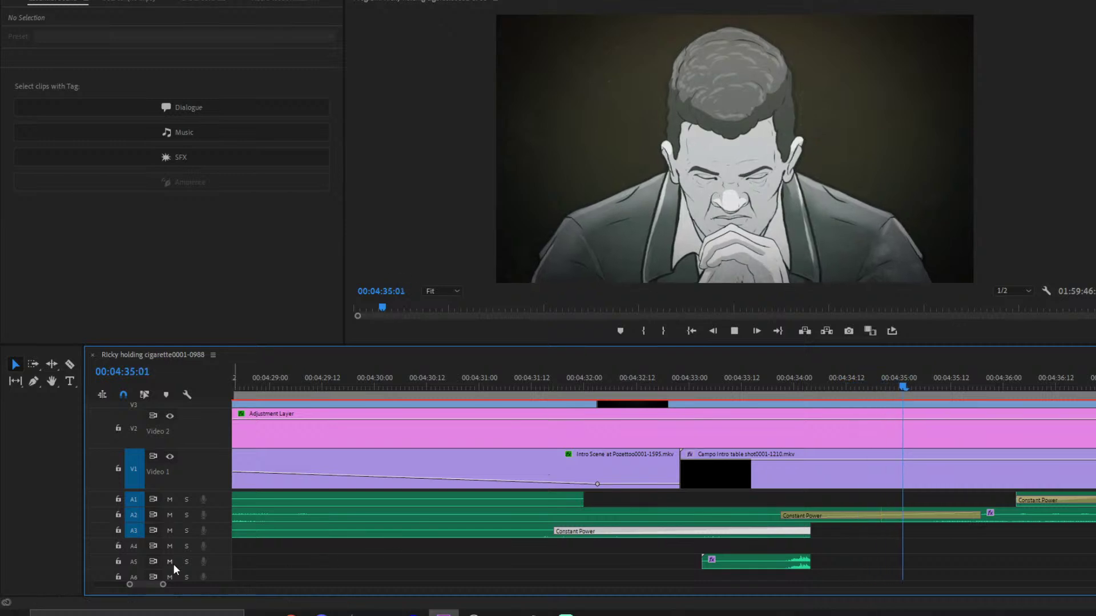
- Play the Campo intro table shot and the flashback cuts after it, from about 00:04:35, to check the sound and transitions
{"action": "left_click_drag", "start_coordinate": [164, 584], "coordinate": [174, 586]}
{"action": "key", "text": "space"}
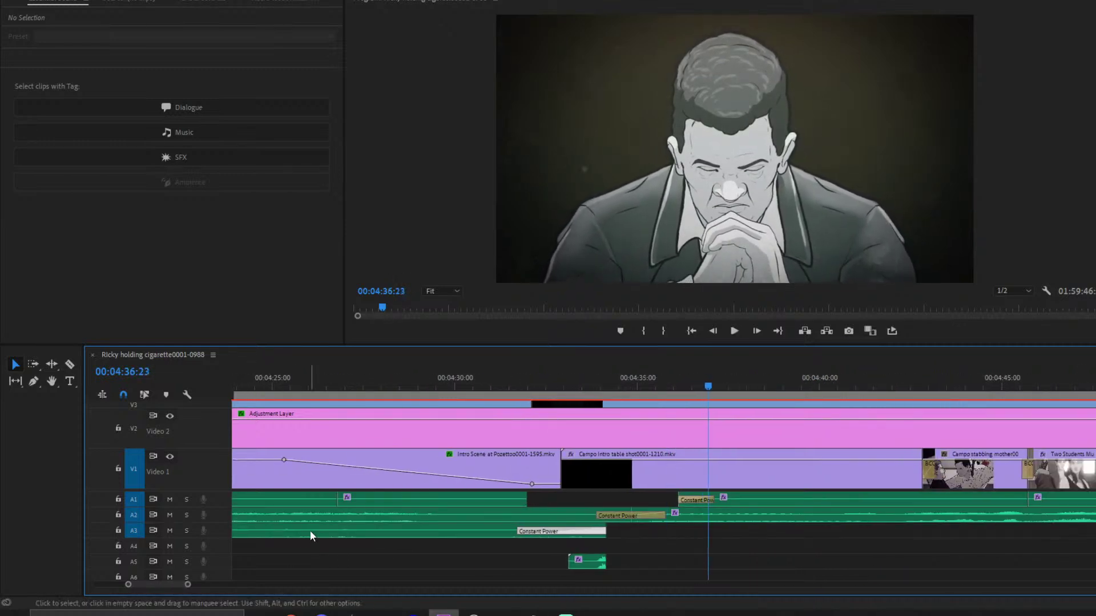
{"action": "scroll", "coordinate": [413, 526], "scroll_direction": "down", "scroll_amount": 3}
{"action": "key", "text": "space"}
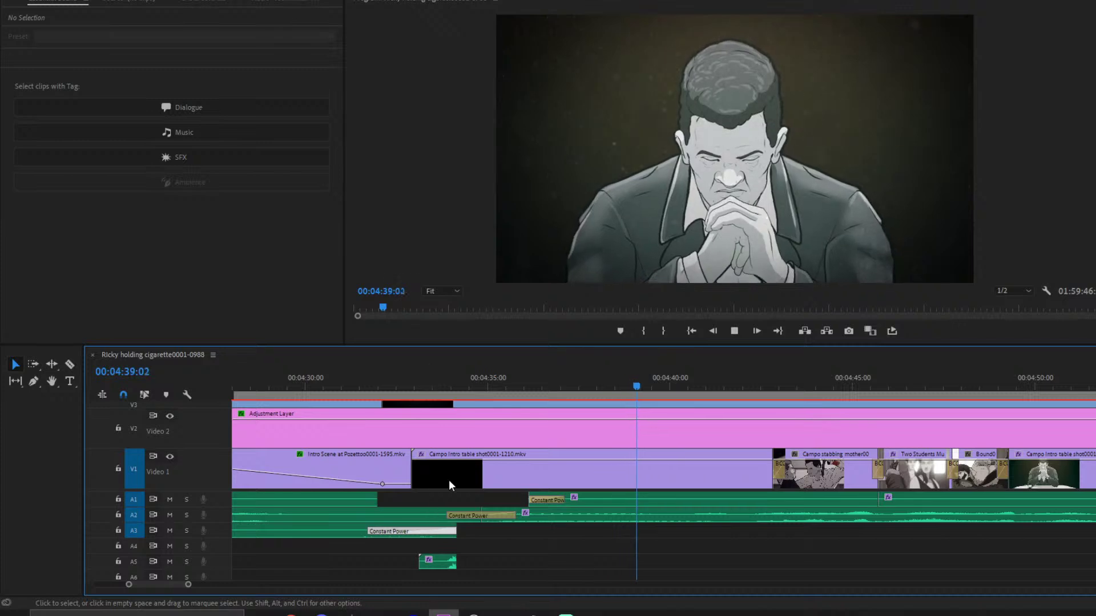
{"action": "scroll", "coordinate": [448, 479], "scroll_direction": "down", "scroll_amount": 3}
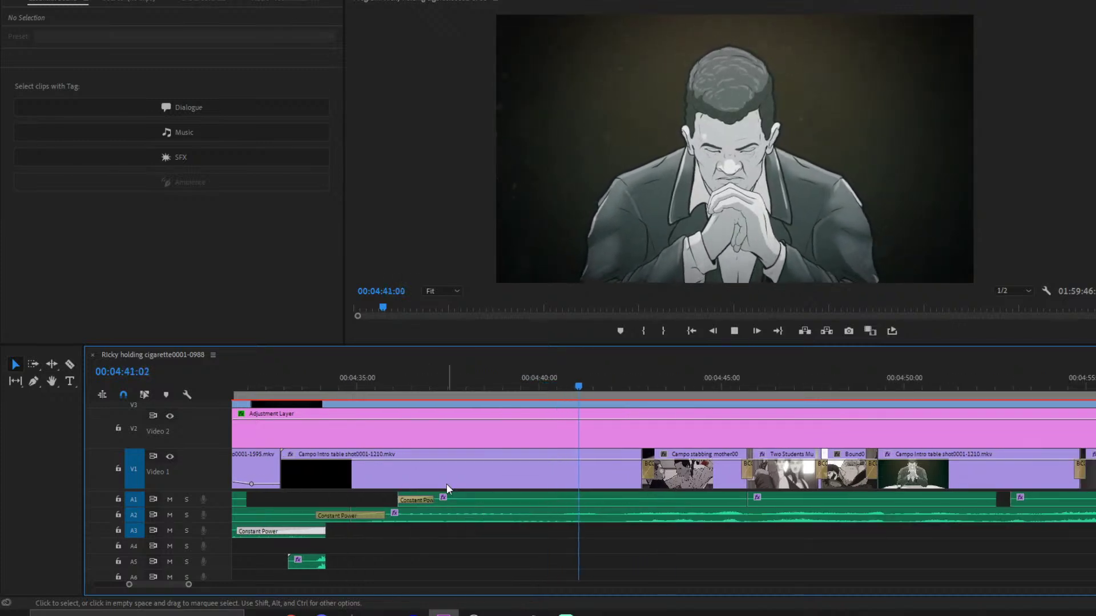
{"action": "scroll", "coordinate": [442, 502], "scroll_direction": "down", "scroll_amount": 2}
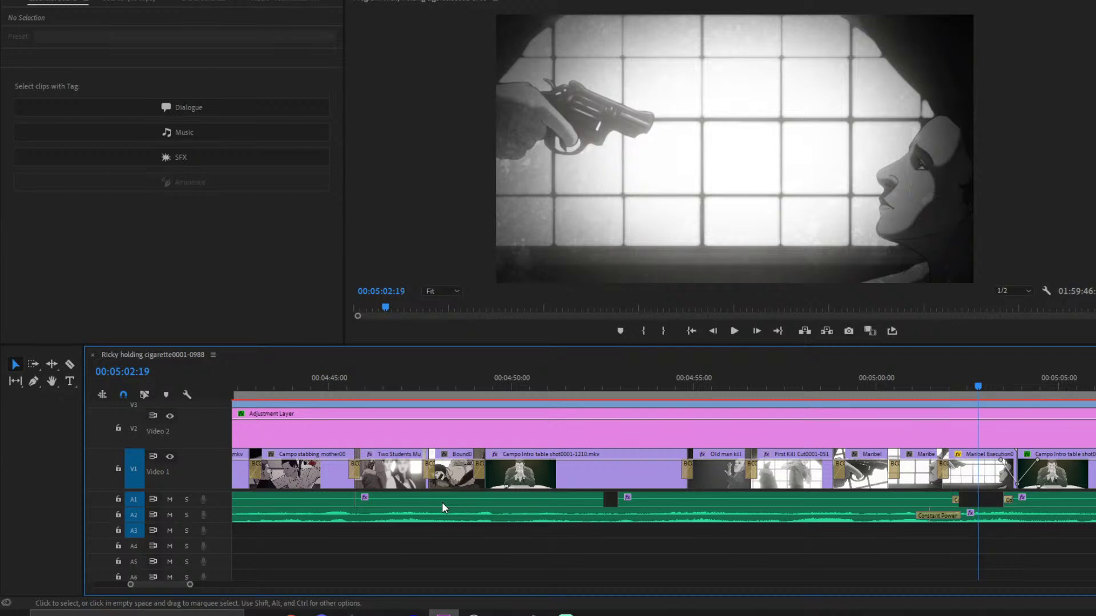
- Replay from about 00:05:01, through the Maribel execution and the last Campo table shot, into the Intro Version One clip
{"action": "left_click", "coordinate": [924, 379]}
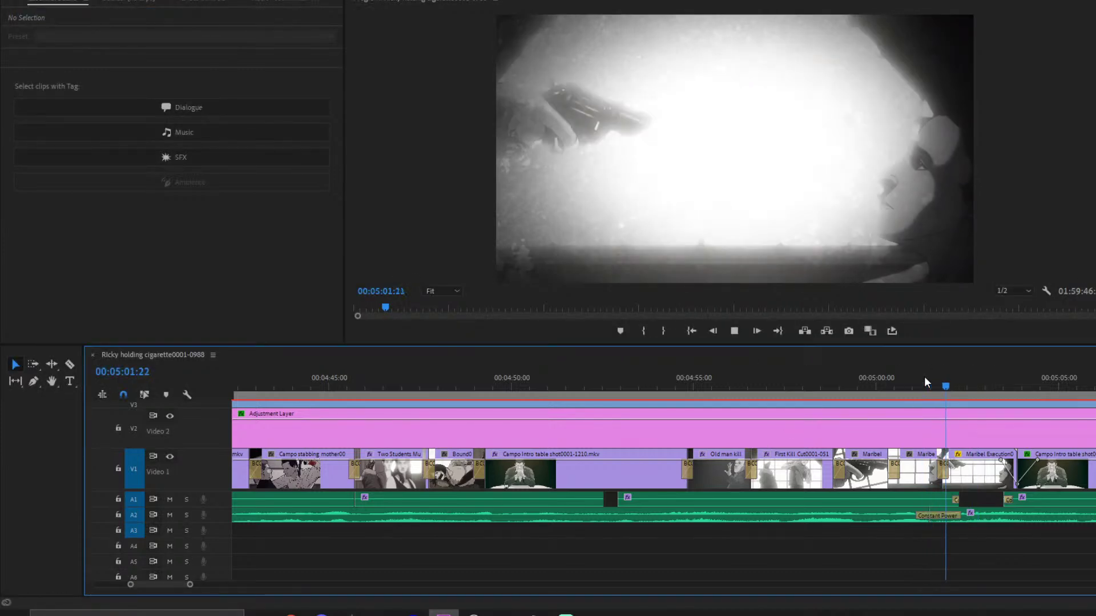
{"action": "scroll", "coordinate": [701, 512], "scroll_direction": "down", "scroll_amount": 5}
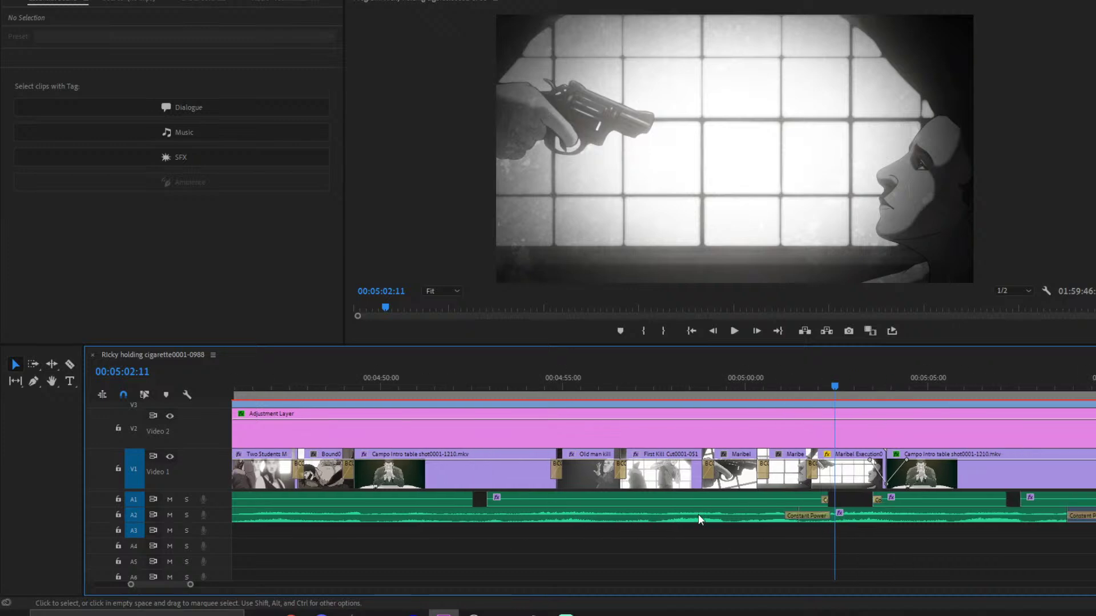
{"action": "key", "text": "space"}
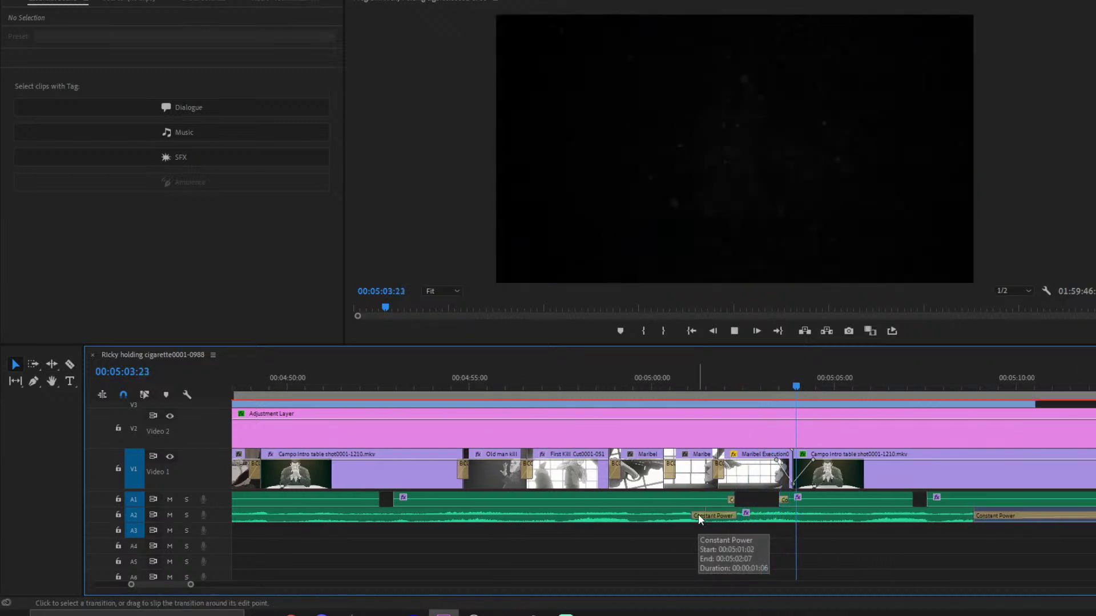
{"action": "scroll", "coordinate": [698, 515], "scroll_direction": "down", "scroll_amount": 3}
{"action": "scroll", "coordinate": [698, 515], "scroll_direction": "down", "scroll_amount": 3}
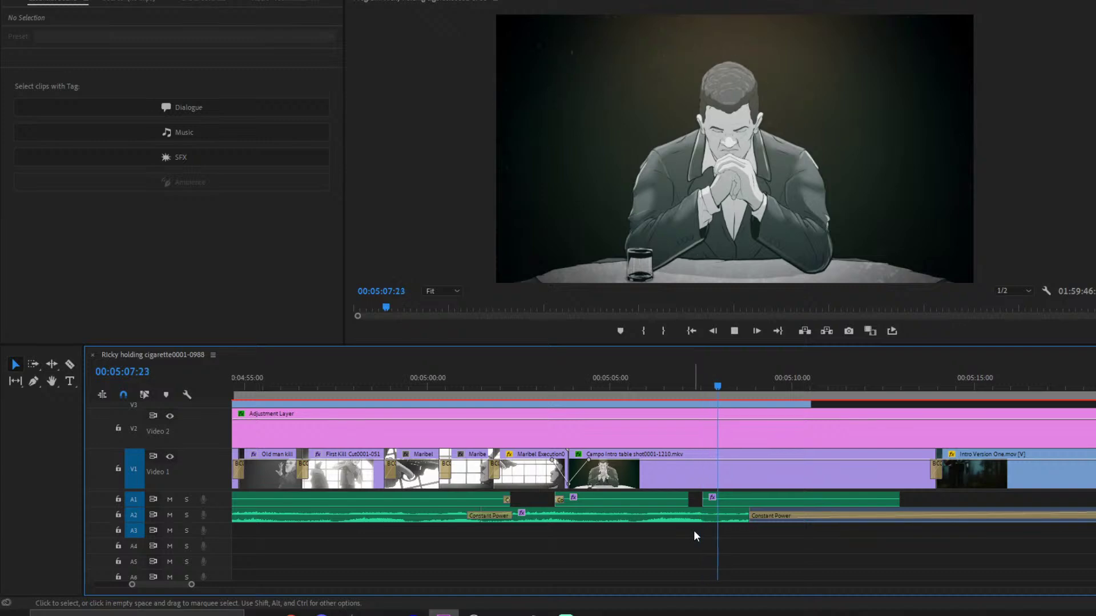
{"action": "scroll", "coordinate": [695, 536], "scroll_direction": "down", "scroll_amount": 3}
{"action": "scroll", "coordinate": [695, 535], "scroll_direction": "down", "scroll_amount": 2}
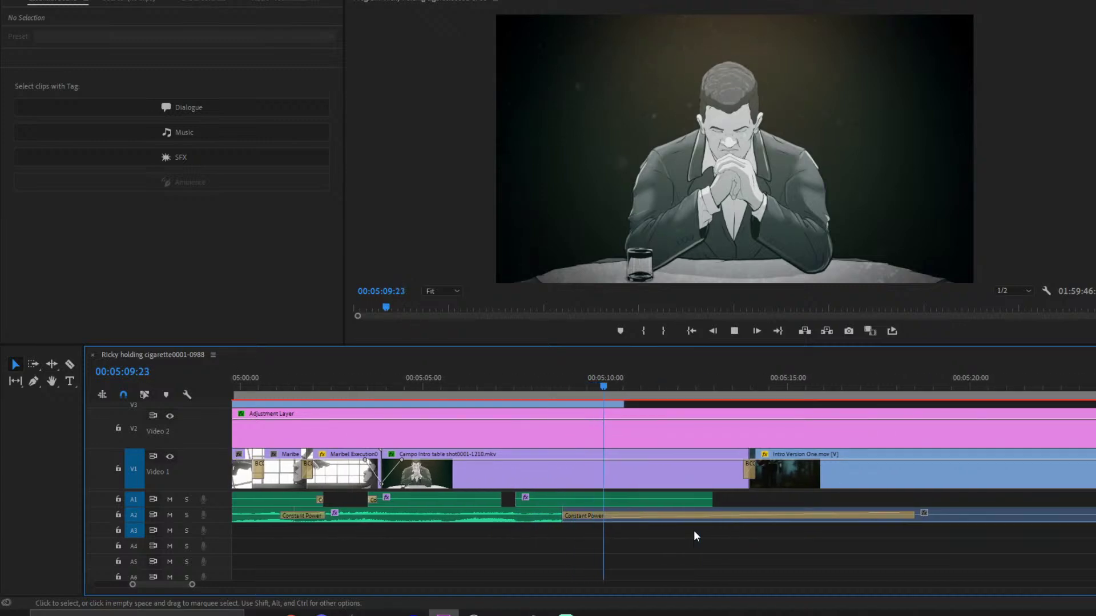
{"action": "scroll", "coordinate": [695, 536], "scroll_direction": "down", "scroll_amount": 2}
{"action": "left_click_drag", "start_coordinate": [192, 584], "coordinate": [359, 570]}
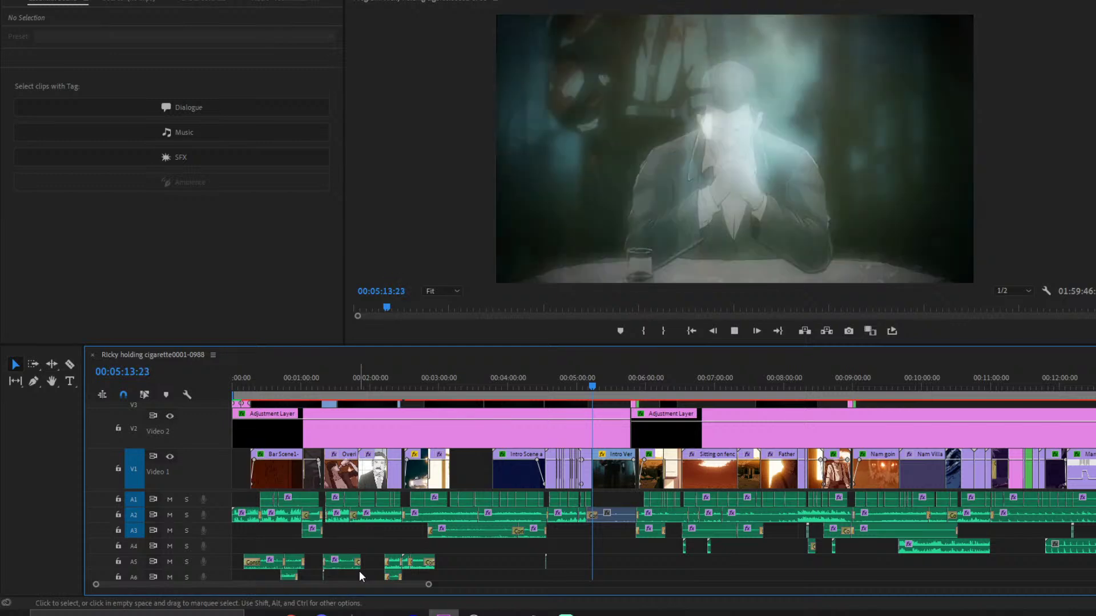
{"action": "key", "text": "space"}
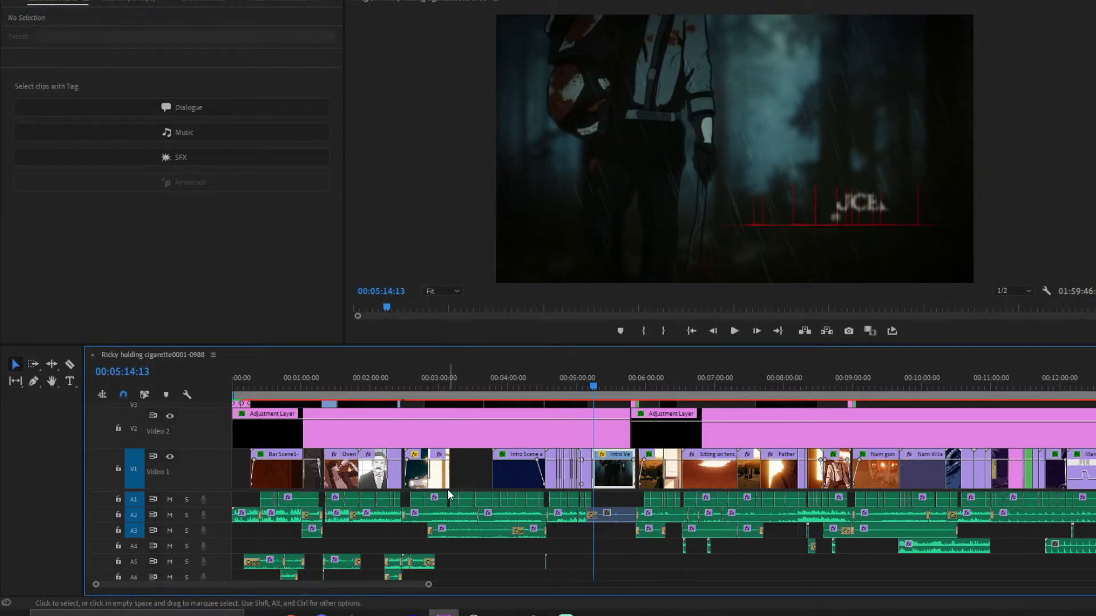
- Enlarge the timeline area to show the Video 3 track and all audio tracks down to the Master
{"action": "scroll", "coordinate": [307, 462], "scroll_direction": "down", "scroll_amount": 2}
{"action": "scroll", "coordinate": [307, 465], "scroll_direction": "up", "scroll_amount": 2}
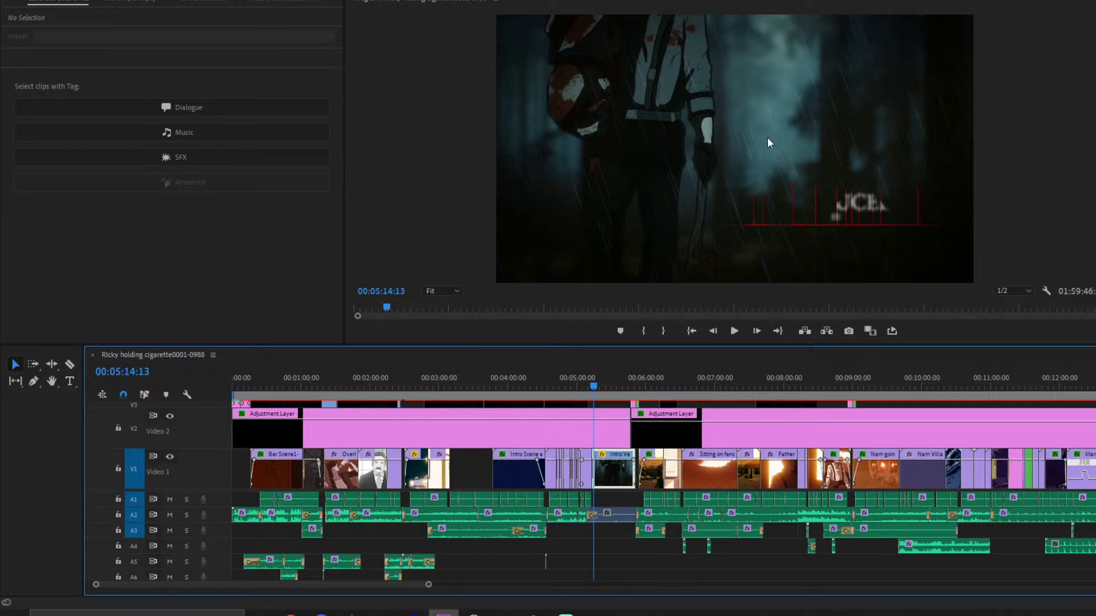
{"action": "scroll", "coordinate": [573, 427], "scroll_direction": "down", "scroll_amount": 2}
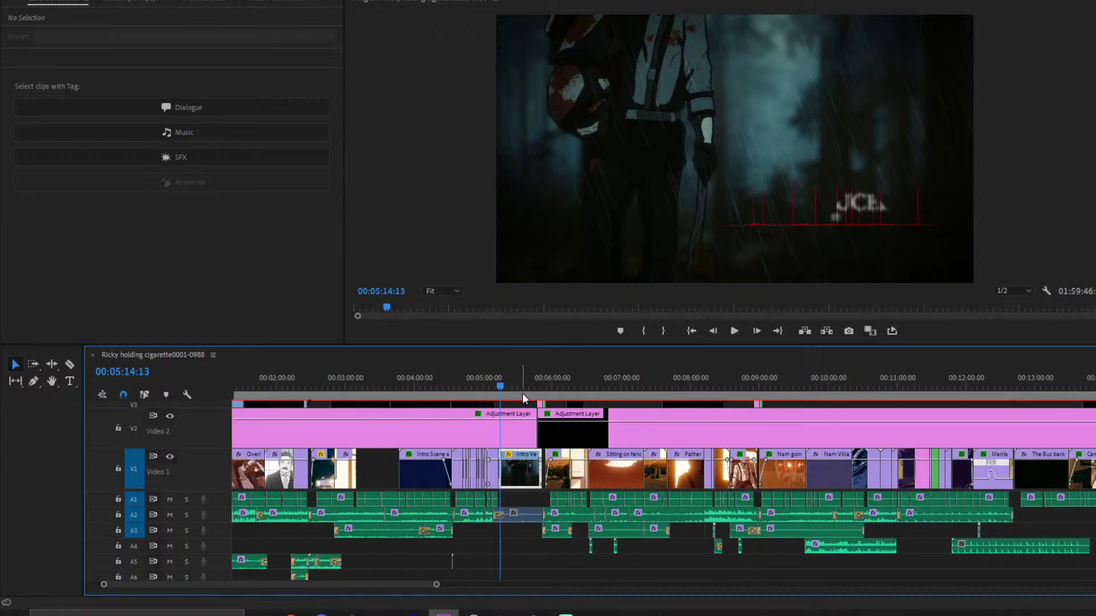
{"action": "scroll", "coordinate": [515, 426], "scroll_direction": "up", "scroll_amount": 2}
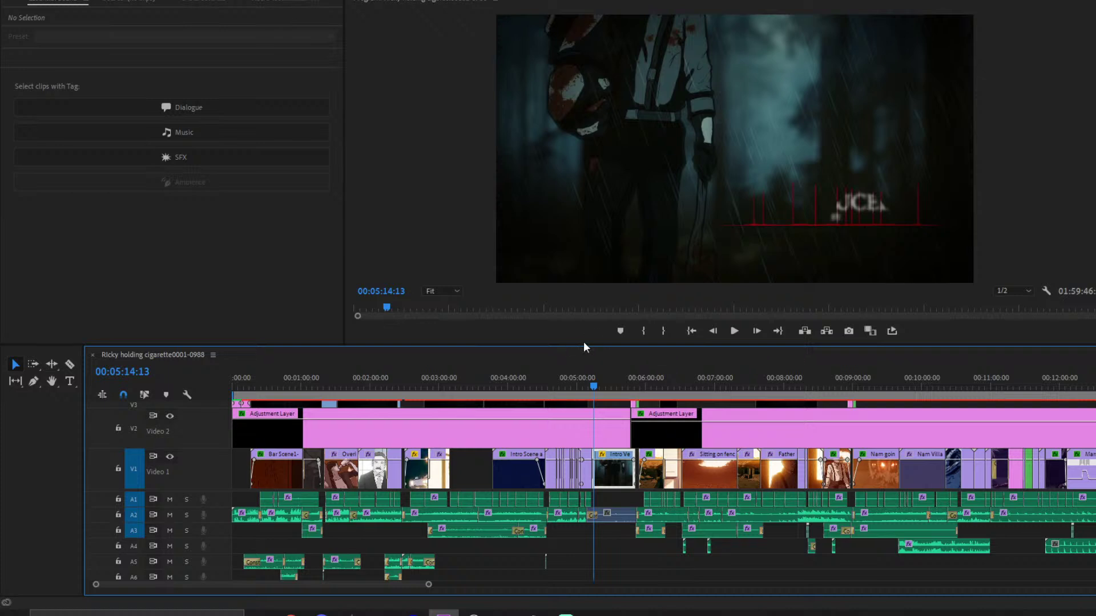
{"action": "left_click_drag", "start_coordinate": [584, 346], "coordinate": [627, 269]}
{"action": "left_click_drag", "start_coordinate": [635, 257], "coordinate": [635, 243]}
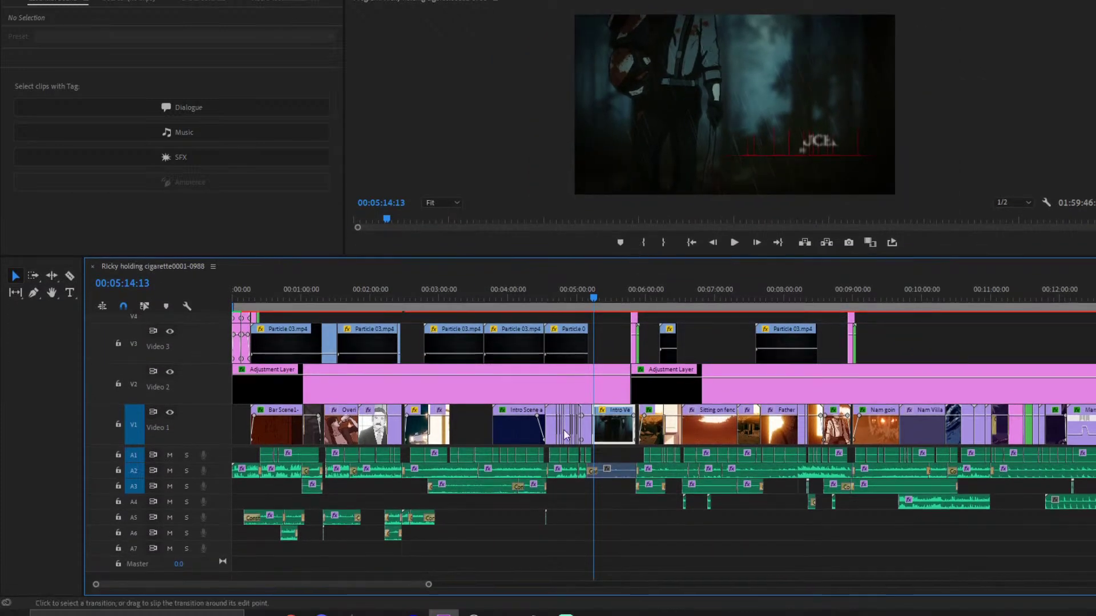
- Go to about 00:05:49 at the end of the intro title clip and look over the scenes before and after it across the sequence
{"action": "scroll", "coordinate": [603, 448], "scroll_direction": "up", "scroll_amount": 1}
{"action": "scroll", "coordinate": [616, 449], "scroll_direction": "down", "scroll_amount": 1}
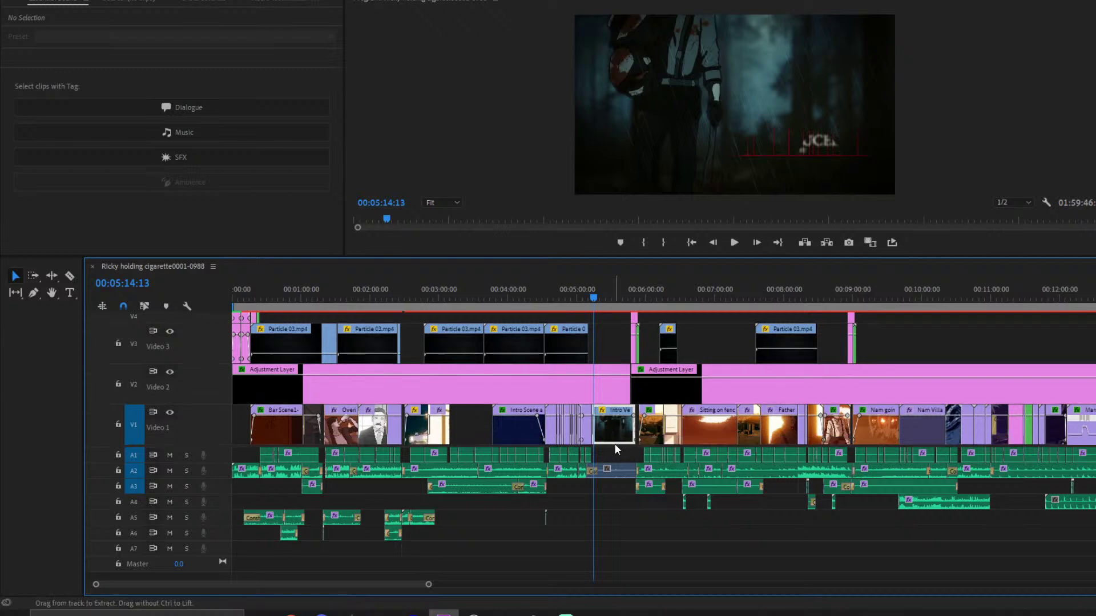
{"action": "left_click", "coordinate": [633, 296]}
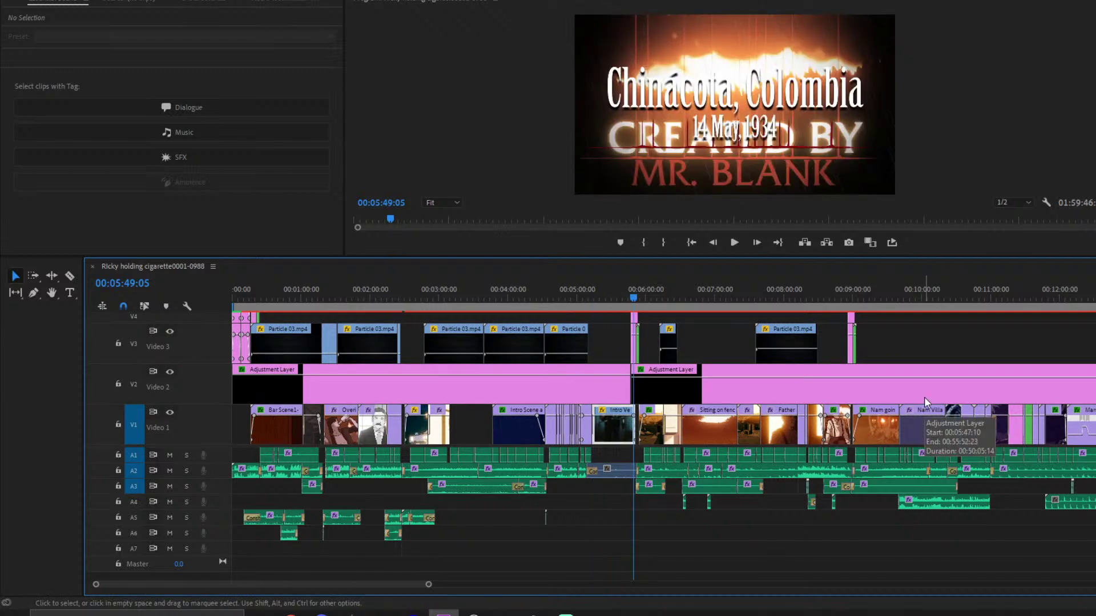
{"action": "scroll", "coordinate": [841, 445], "scroll_direction": "right", "scroll_amount": 3}
{"action": "scroll", "coordinate": [856, 411], "scroll_direction": "right", "scroll_amount": 3}
{"action": "scroll", "coordinate": [861, 408], "scroll_direction": "left", "scroll_amount": 4}
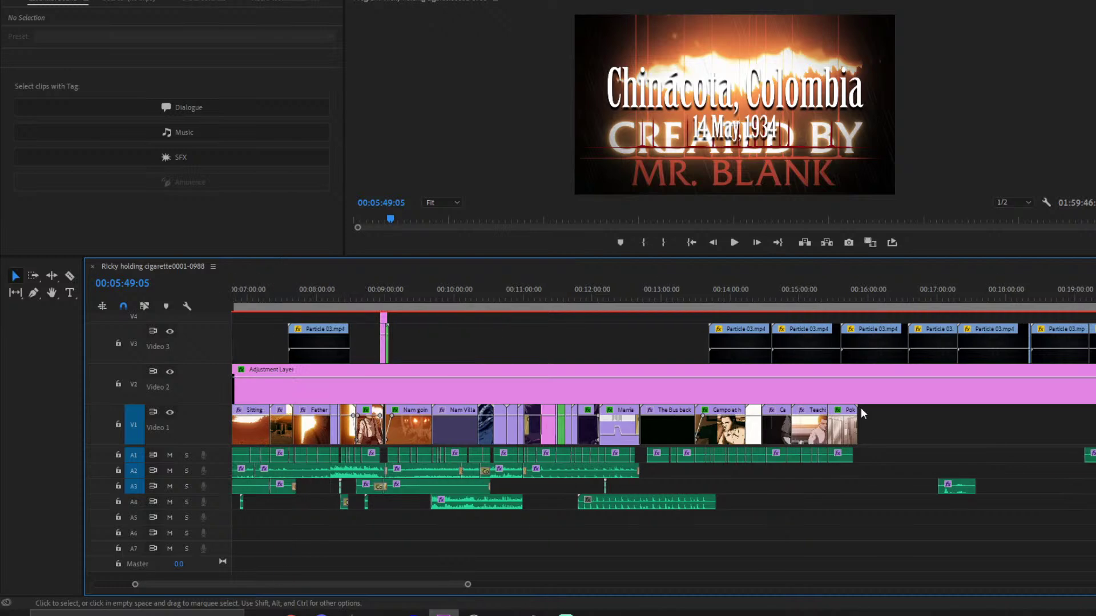
{"action": "scroll", "coordinate": [809, 463], "scroll_direction": "left", "scroll_amount": 3}
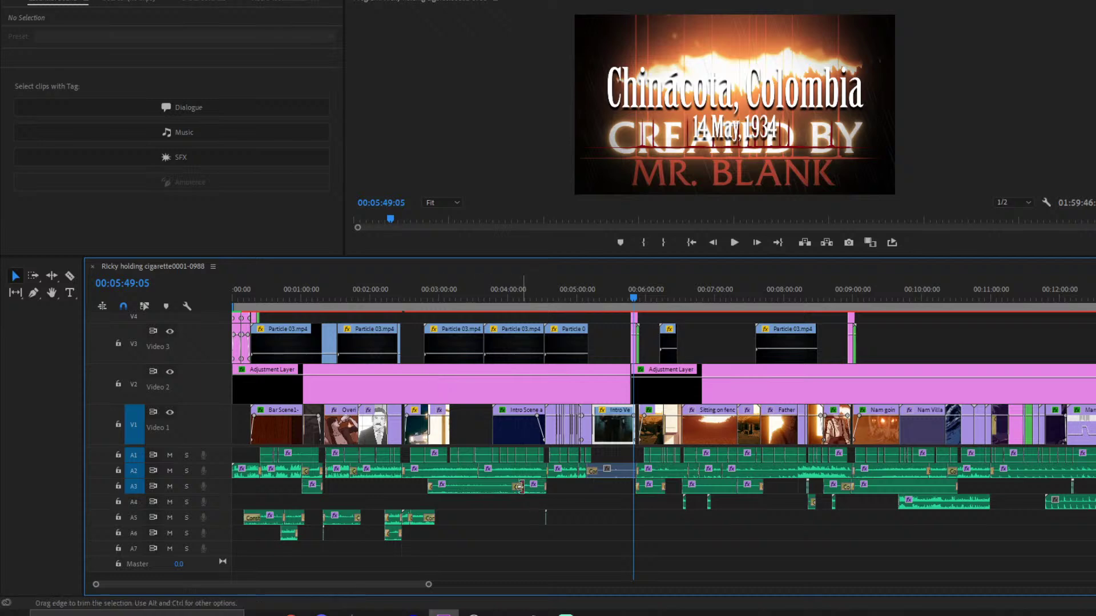
{"action": "left_click", "coordinate": [477, 414]}
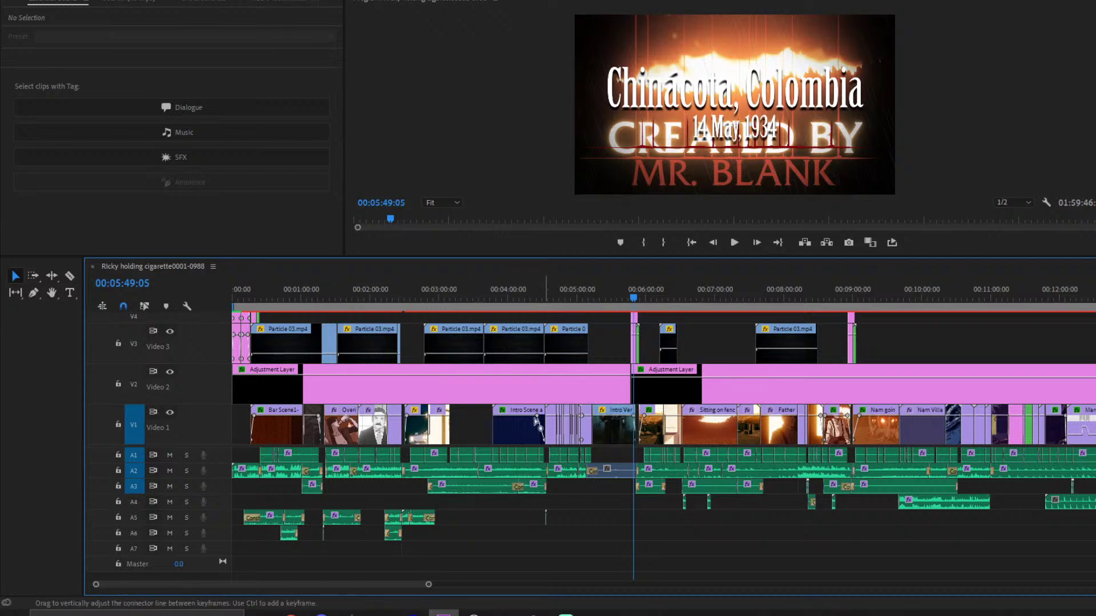
{"action": "scroll", "coordinate": [565, 494], "scroll_direction": "right", "scroll_amount": 10}
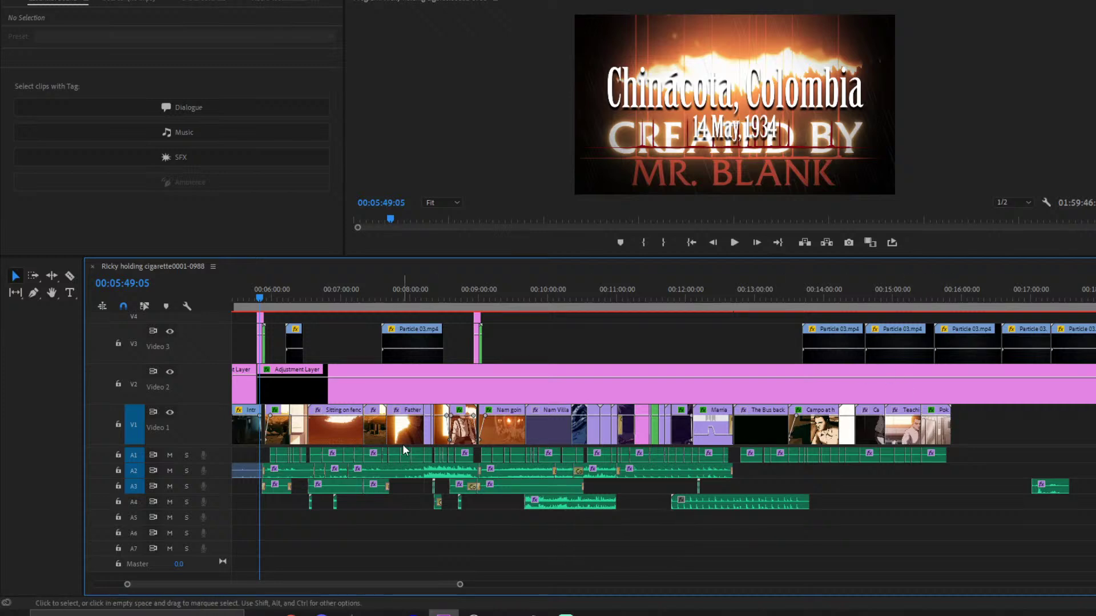
{"action": "scroll", "coordinate": [420, 498], "scroll_direction": "left", "scroll_amount": 7}
{"action": "scroll", "coordinate": [420, 500], "scroll_direction": "left", "scroll_amount": 3}
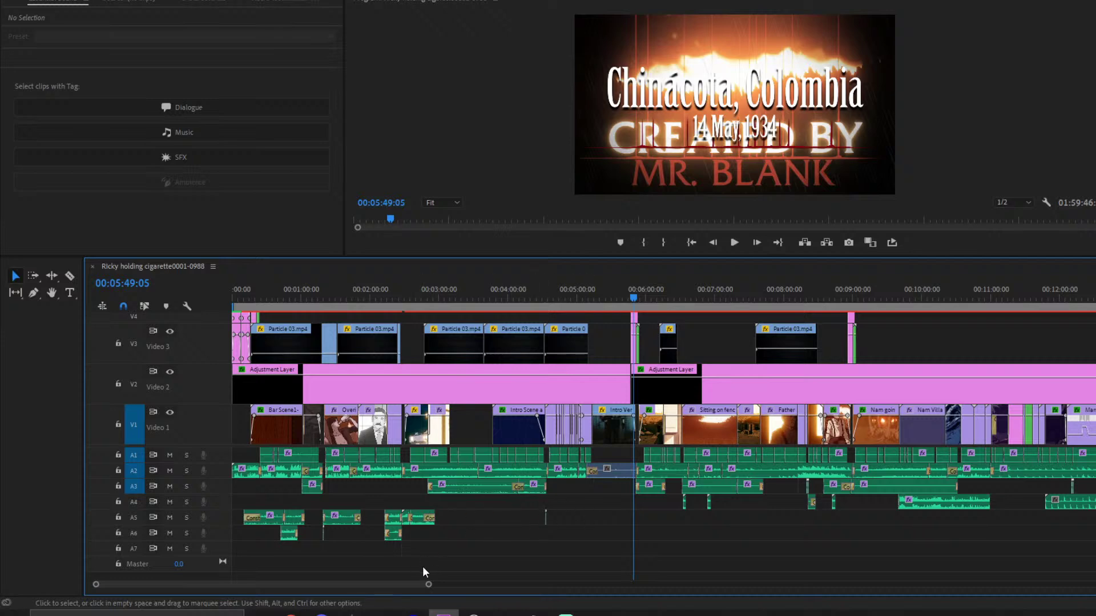
{"action": "mouse_move", "coordinate": [429, 586]}
{"action": "left_mouse_down"}
{"action": "mouse_move", "coordinate": [380, 588]}
{"action": "mouse_move", "coordinate": [431, 584]}
{"action": "left_mouse_up"}
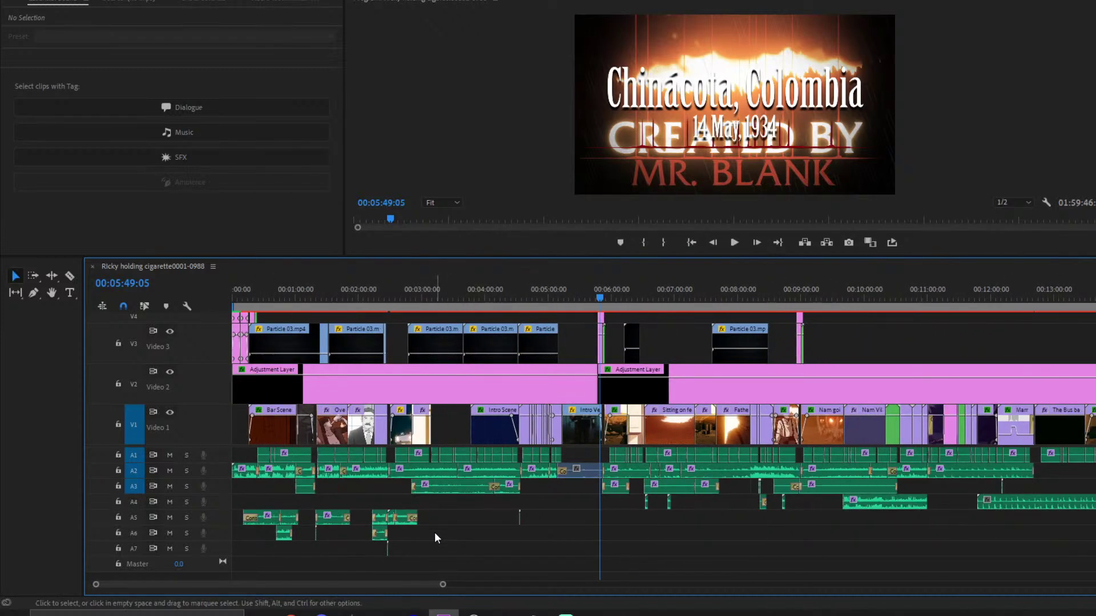
{"action": "scroll", "coordinate": [513, 505], "scroll_direction": "down", "scroll_amount": 2}
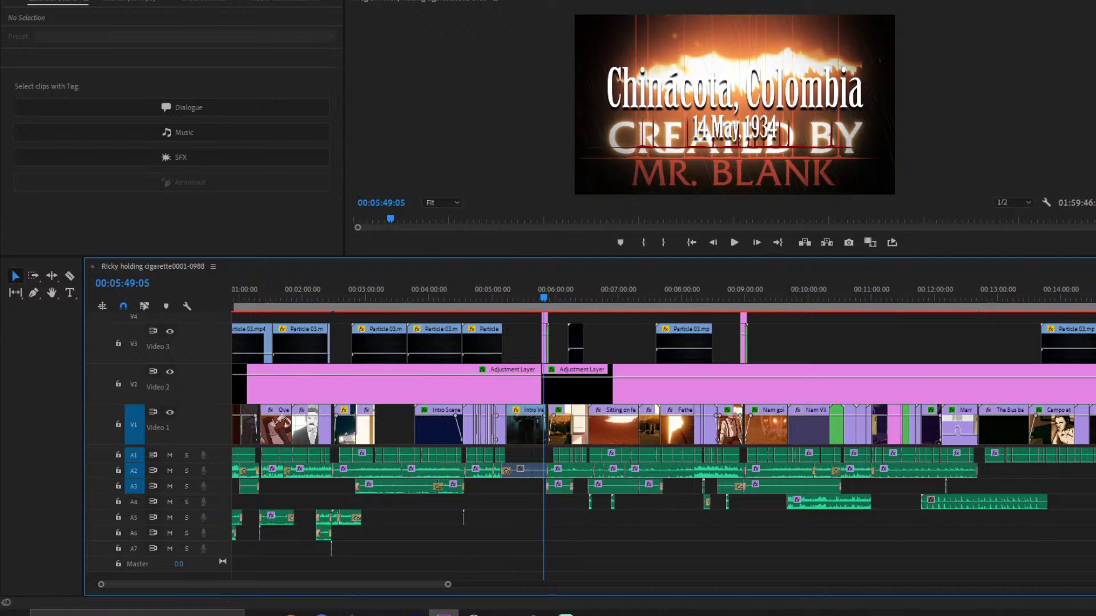
{"action": "mouse_move", "coordinate": [565, 615]}
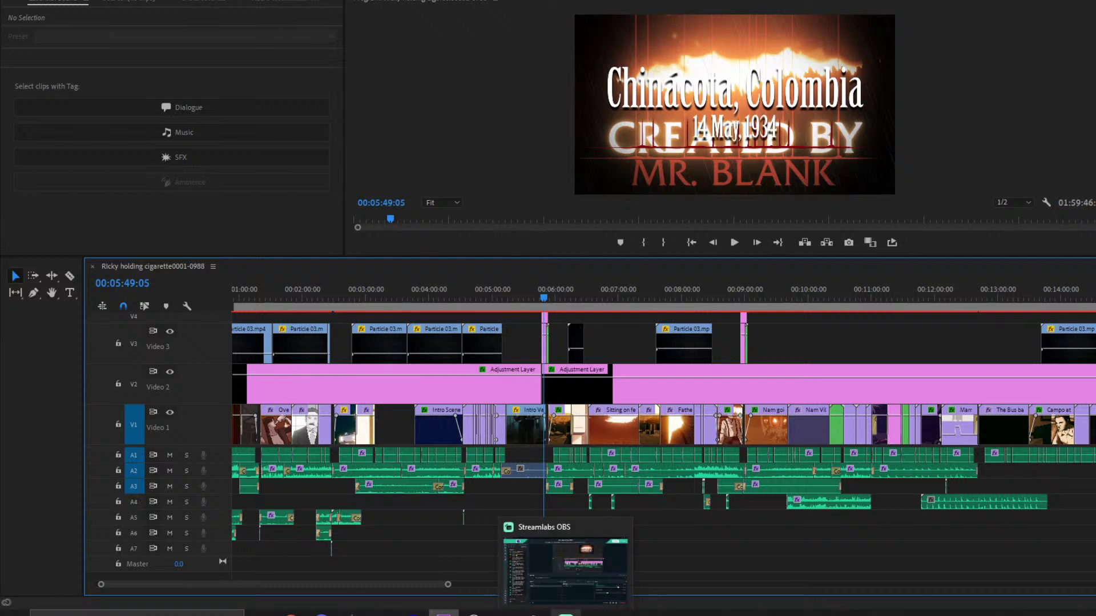